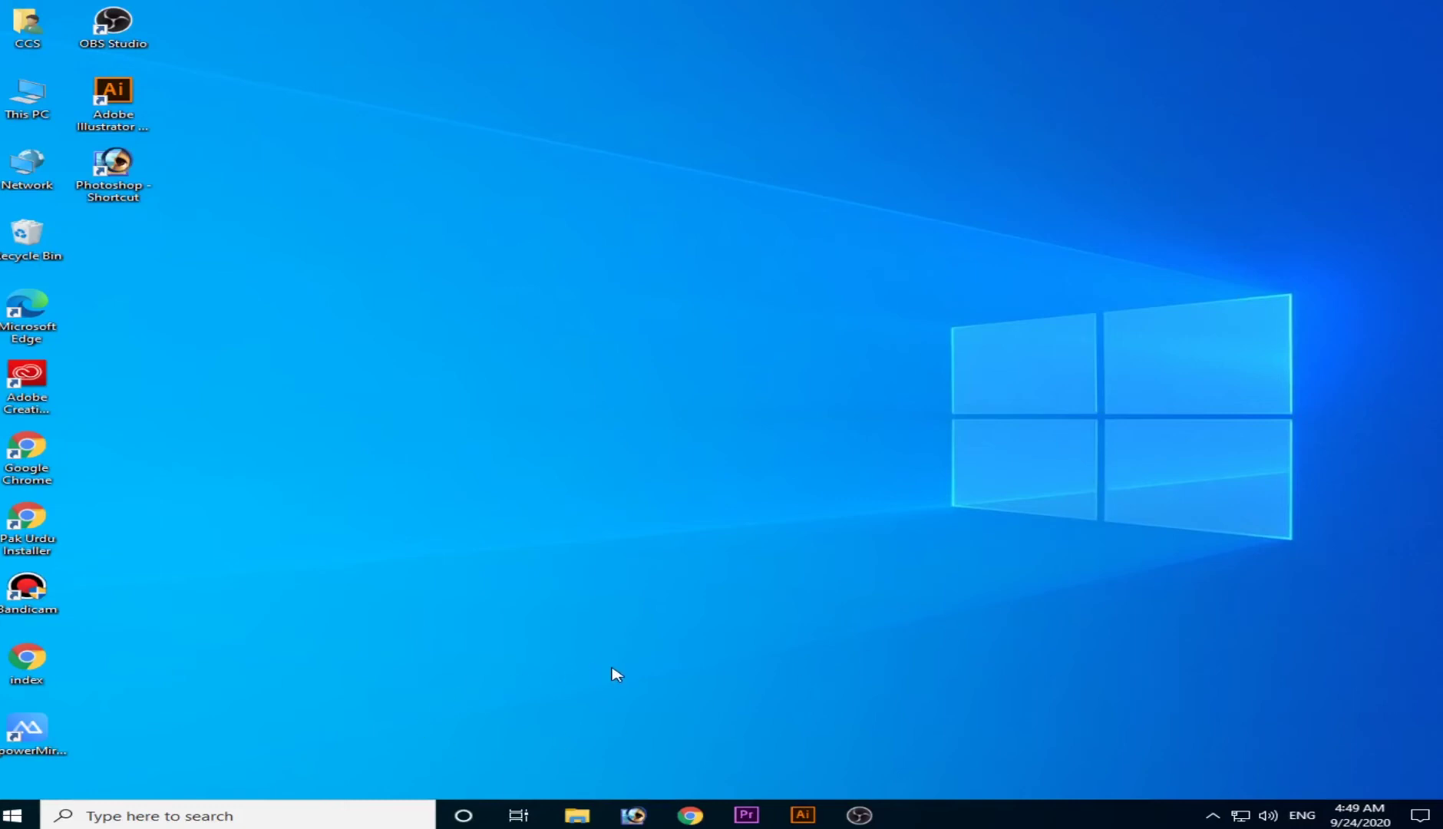
# Step: Launch Photoshop, decline the retry of the camera and scanner search, and dismiss the registration dialog
pyautogui.click(652, 820)
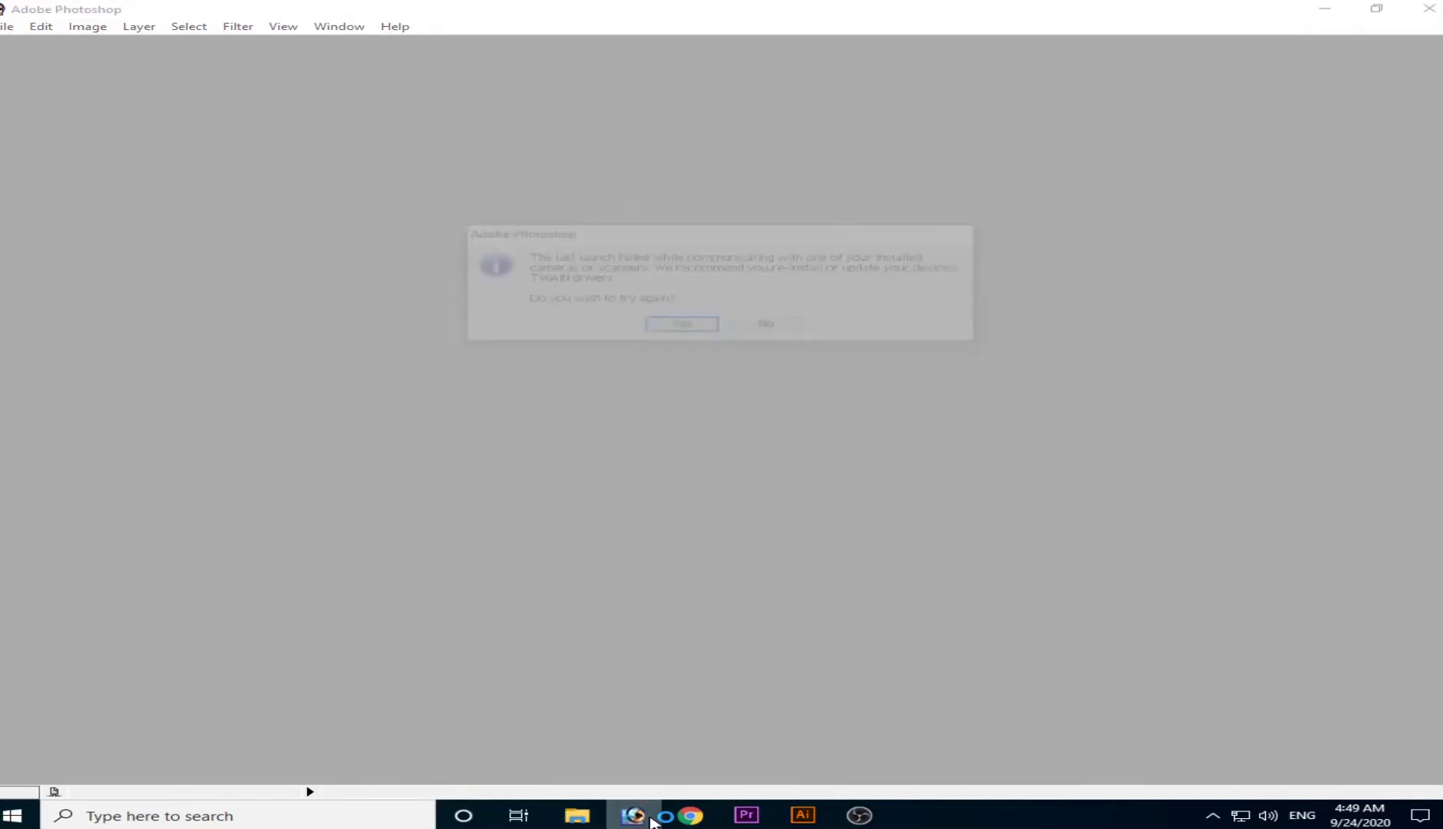
pyautogui.click(769, 326)
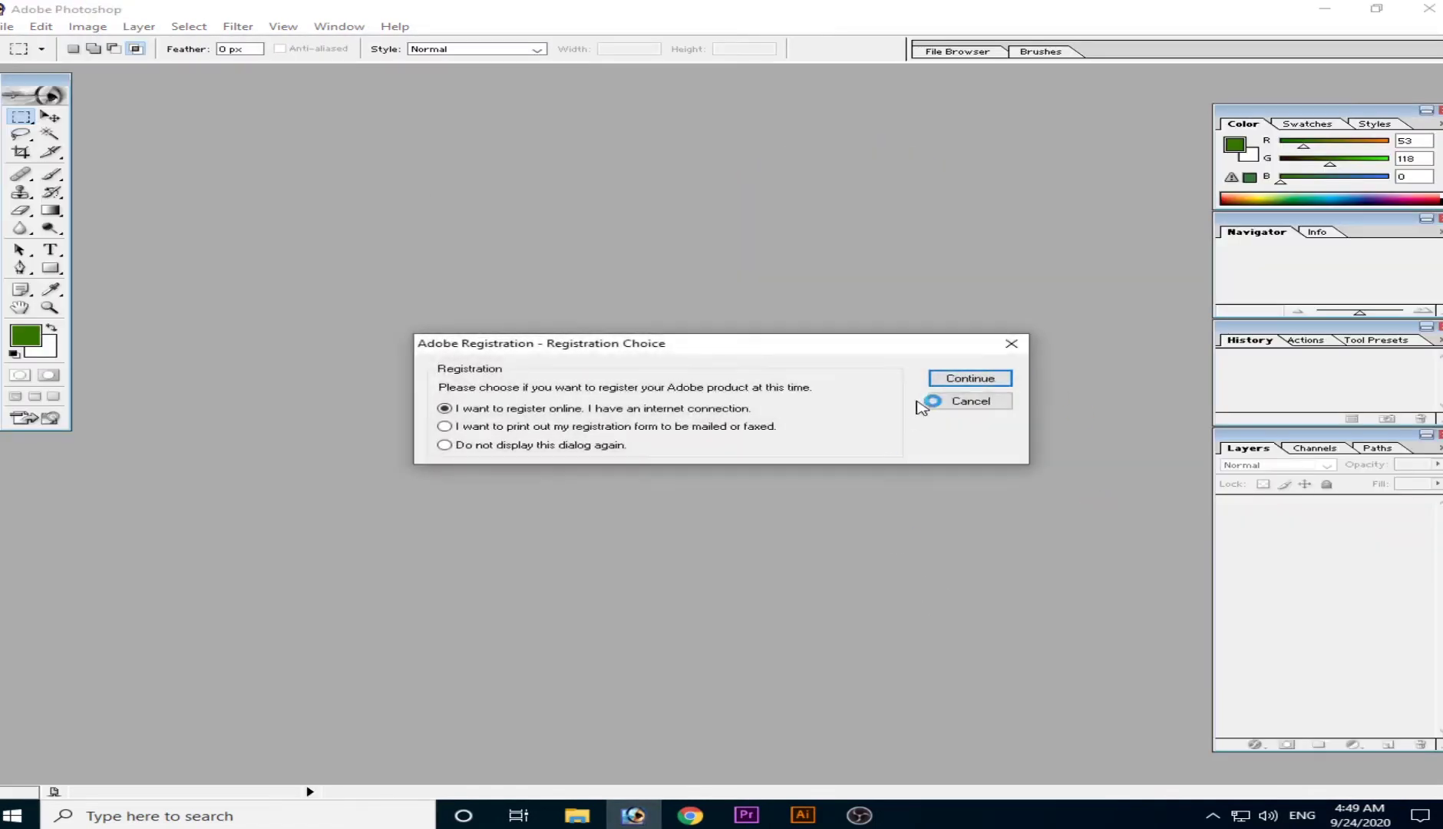
pyautogui.click(972, 402)
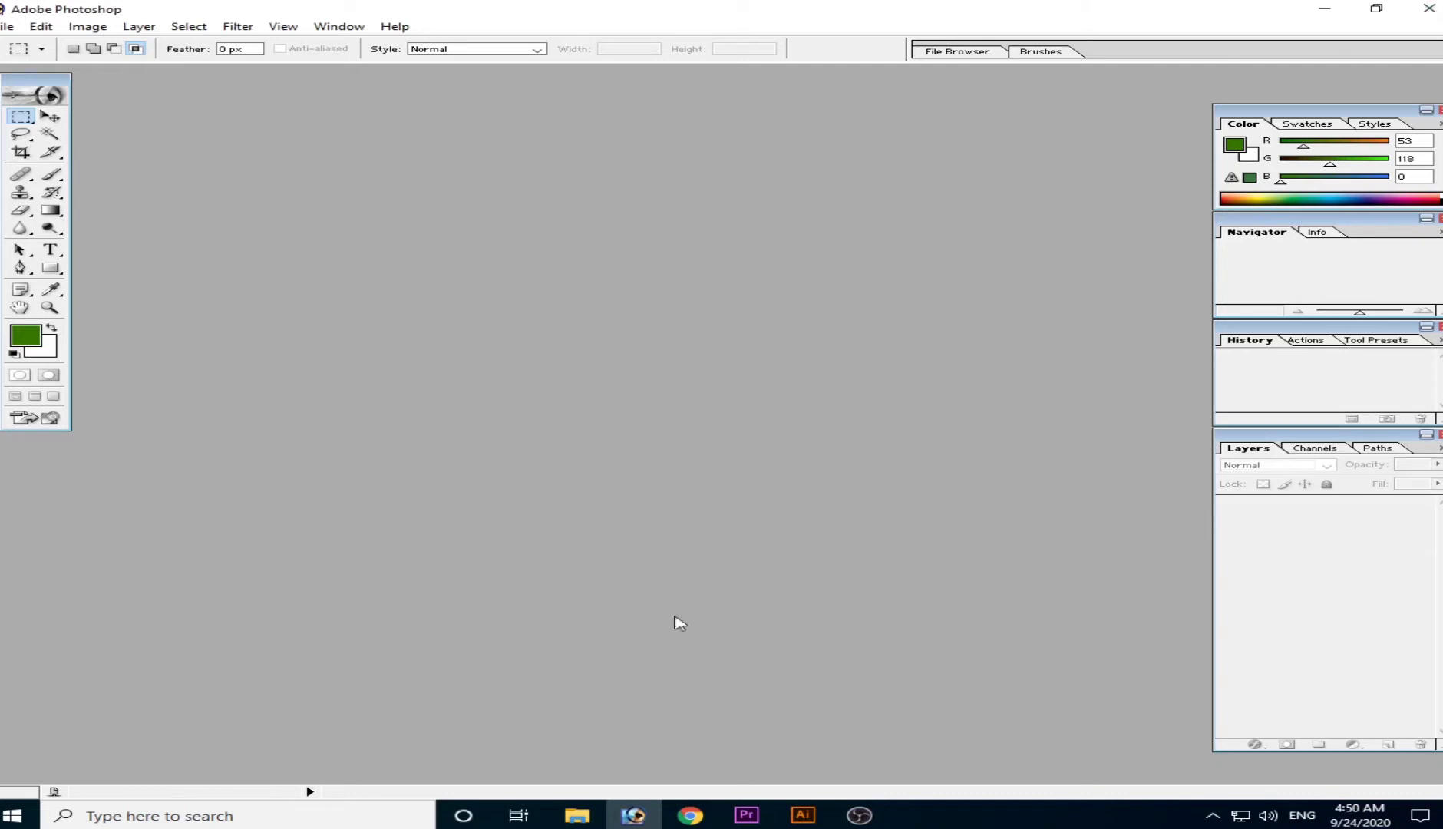
# Step: Move the toolbox closer to the workspace corner and stack the Layers, History, Navigator and Color palette groups further inward beneath the options bar
pyautogui.moveTo(37, 77); pyautogui.dragTo(18, 68)
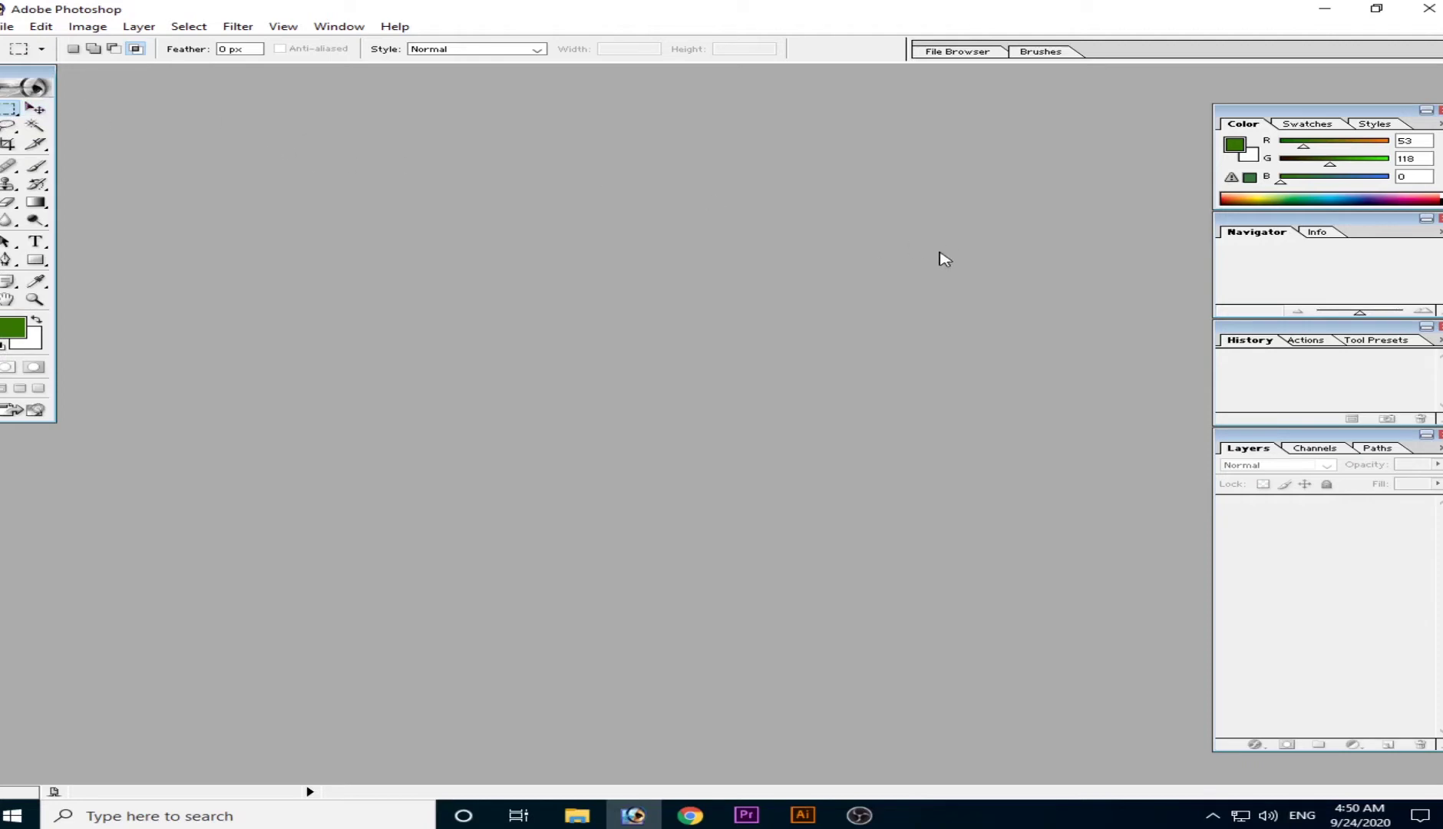
pyautogui.moveTo(1393, 438); pyautogui.dragTo(1053, 395)
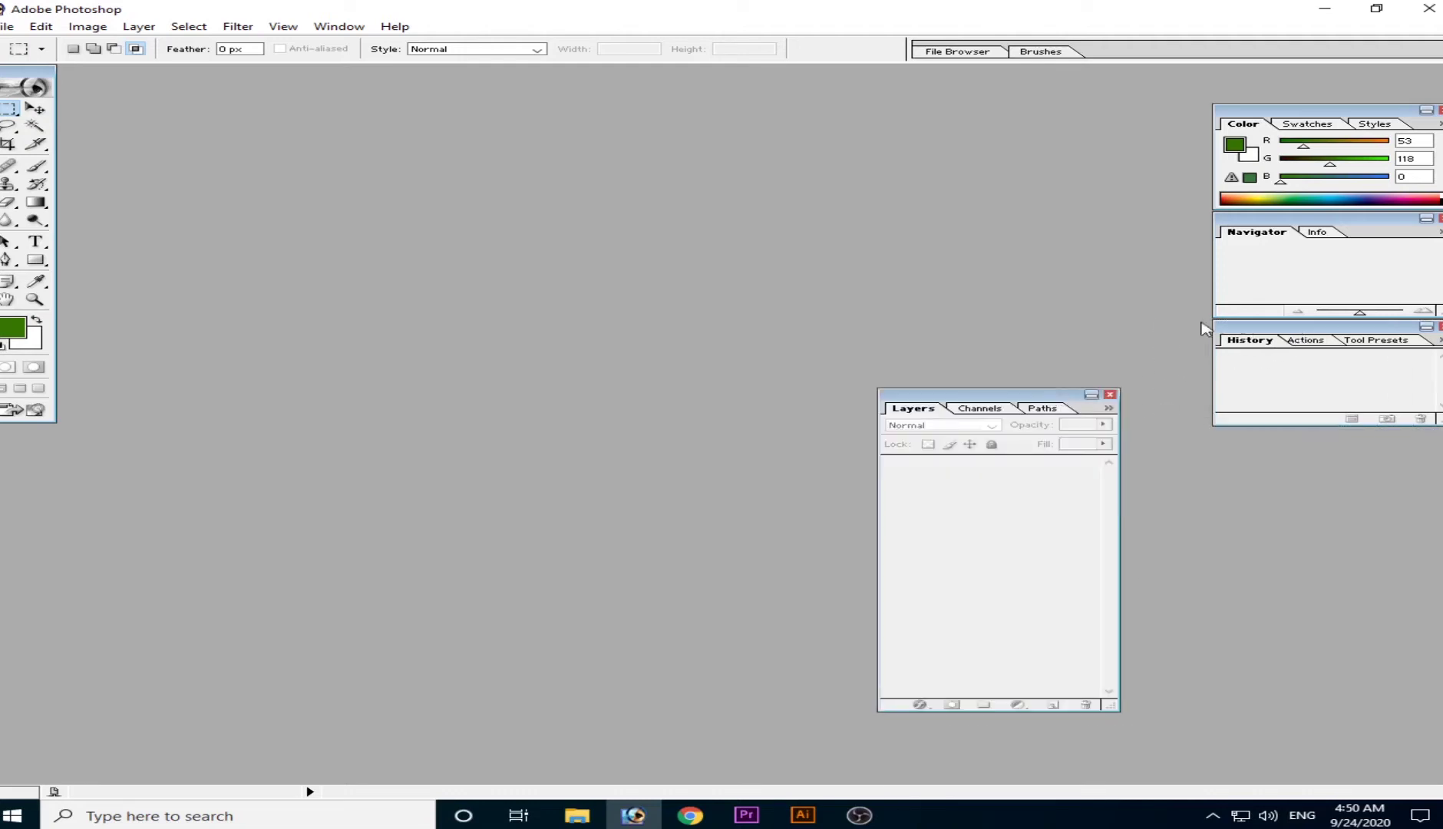
pyautogui.moveTo(1090, 297); pyautogui.dragTo(979, 283)
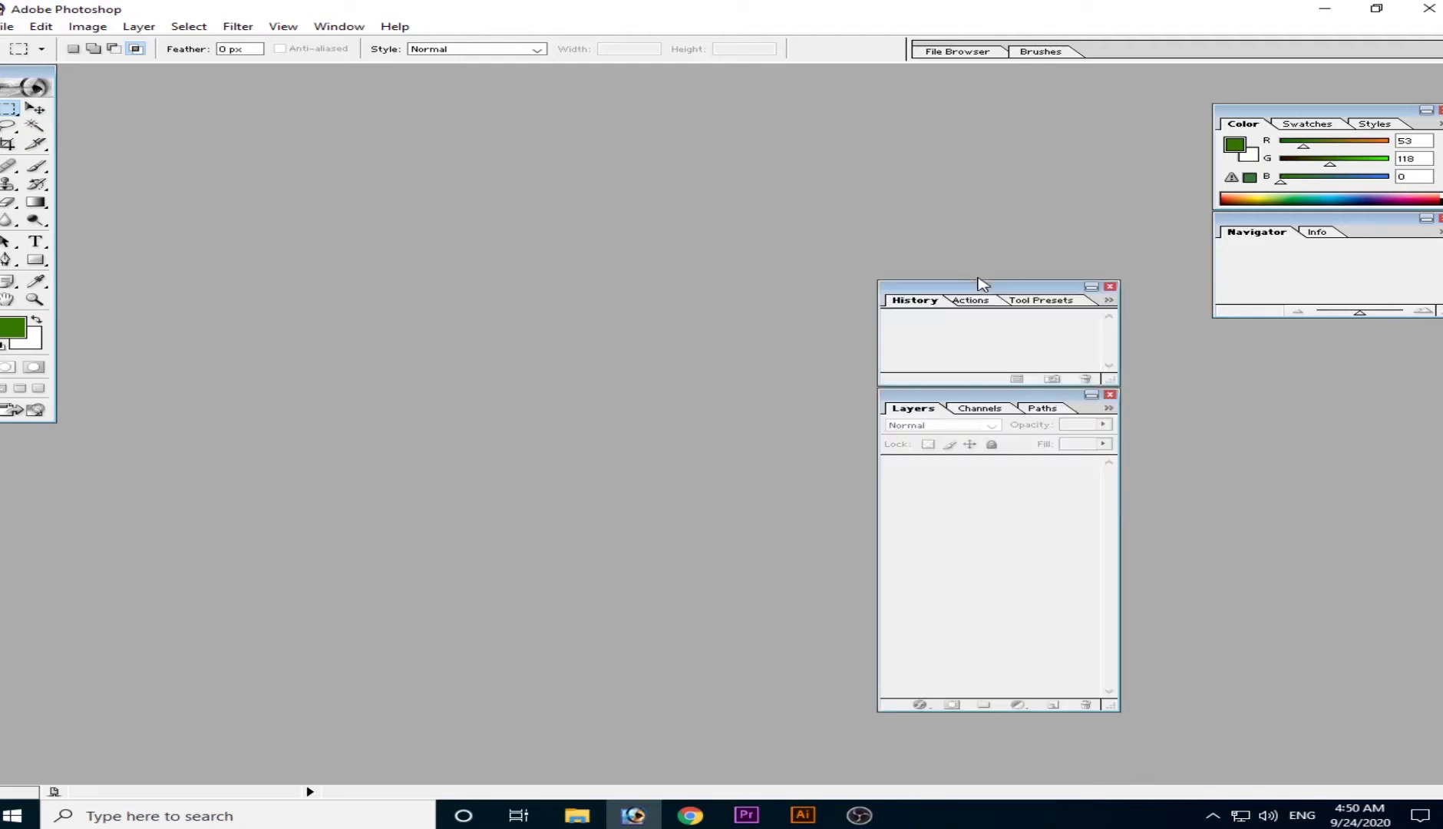
pyautogui.moveTo(1308, 218); pyautogui.dragTo(978, 168)
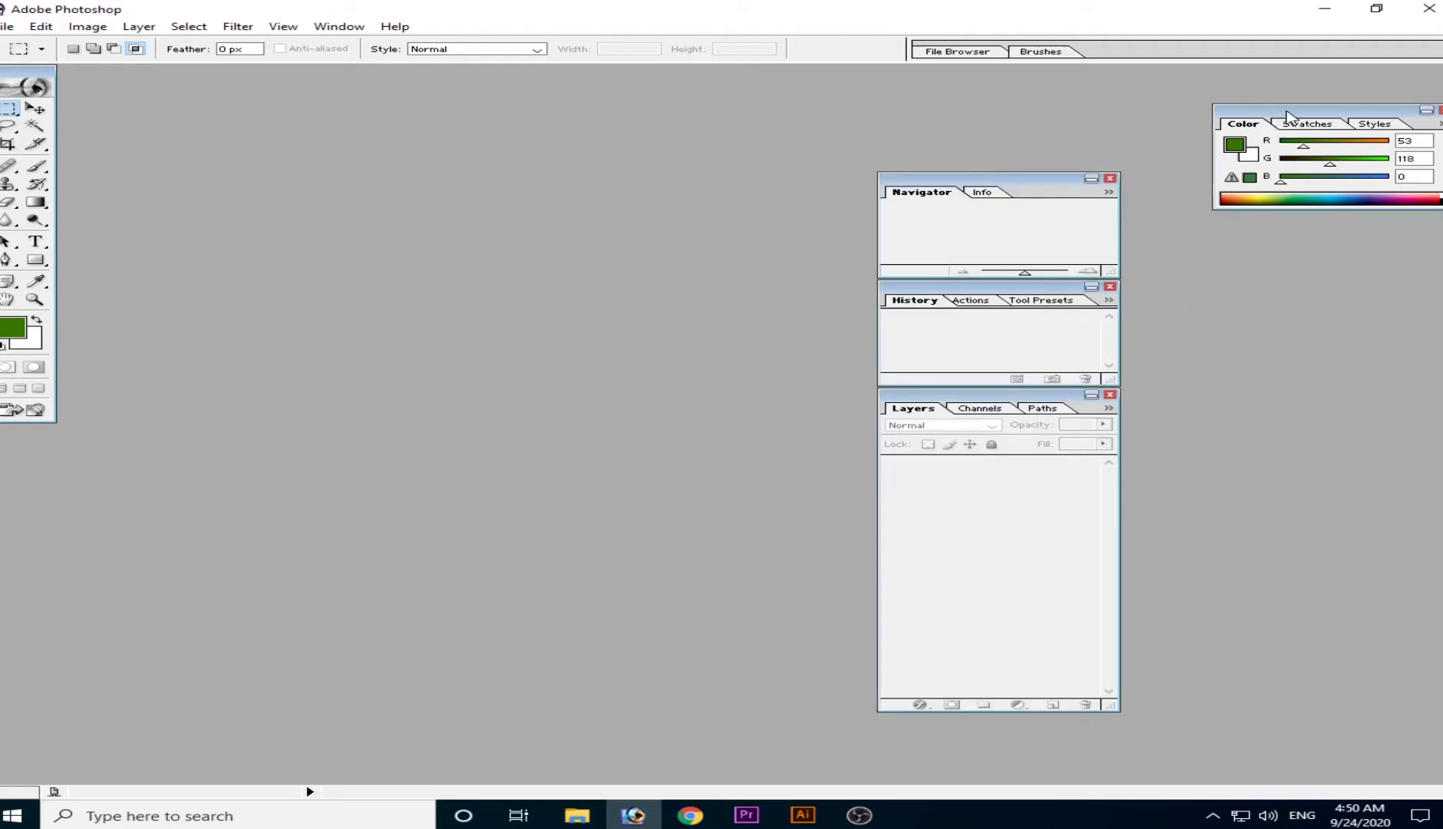
pyautogui.moveTo(1284, 112); pyautogui.dragTo(964, 75)
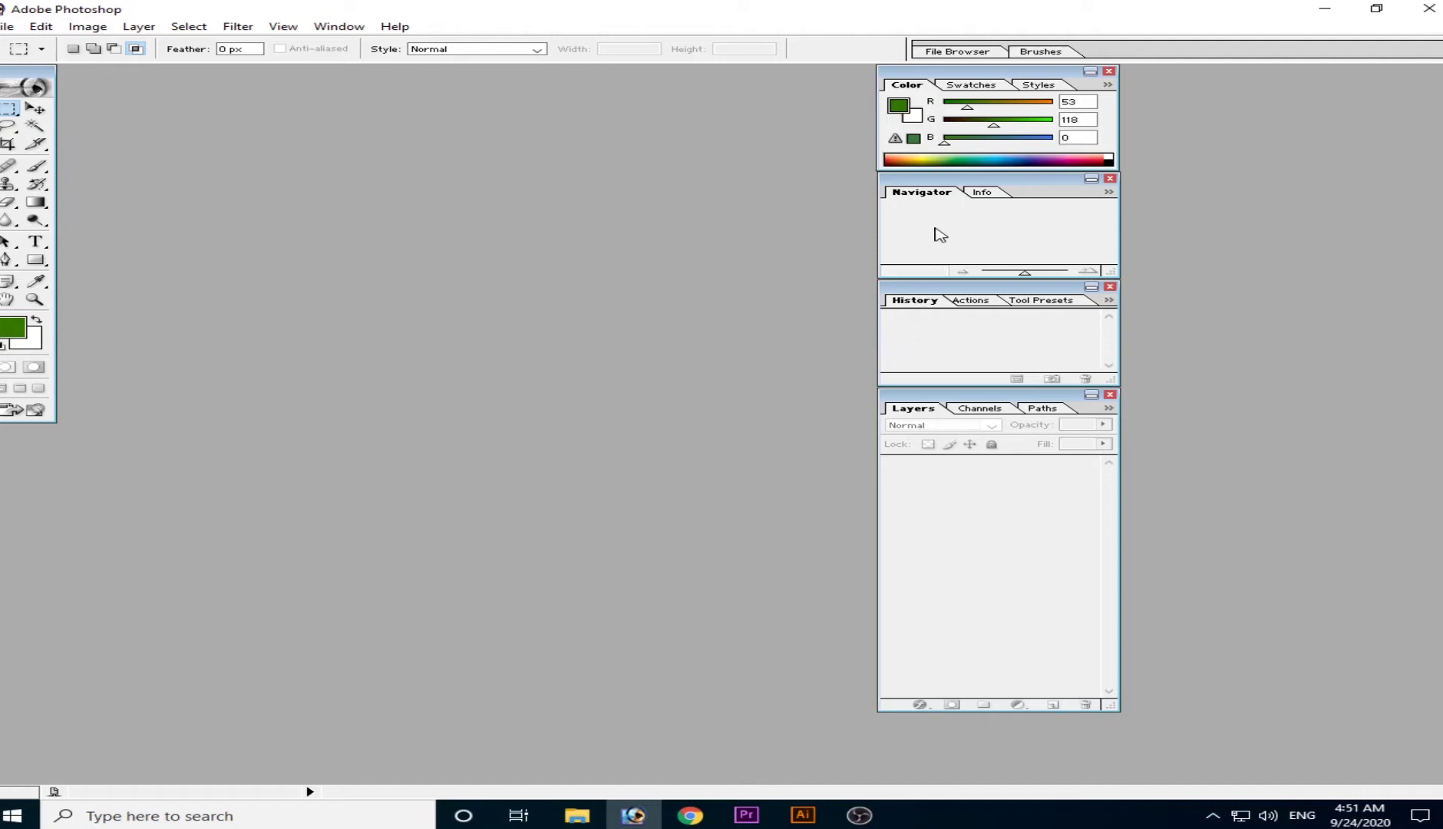
# Step: Examine the Info, Navigator, Swatches and Styles palettes one after another
pyautogui.click(990, 195)
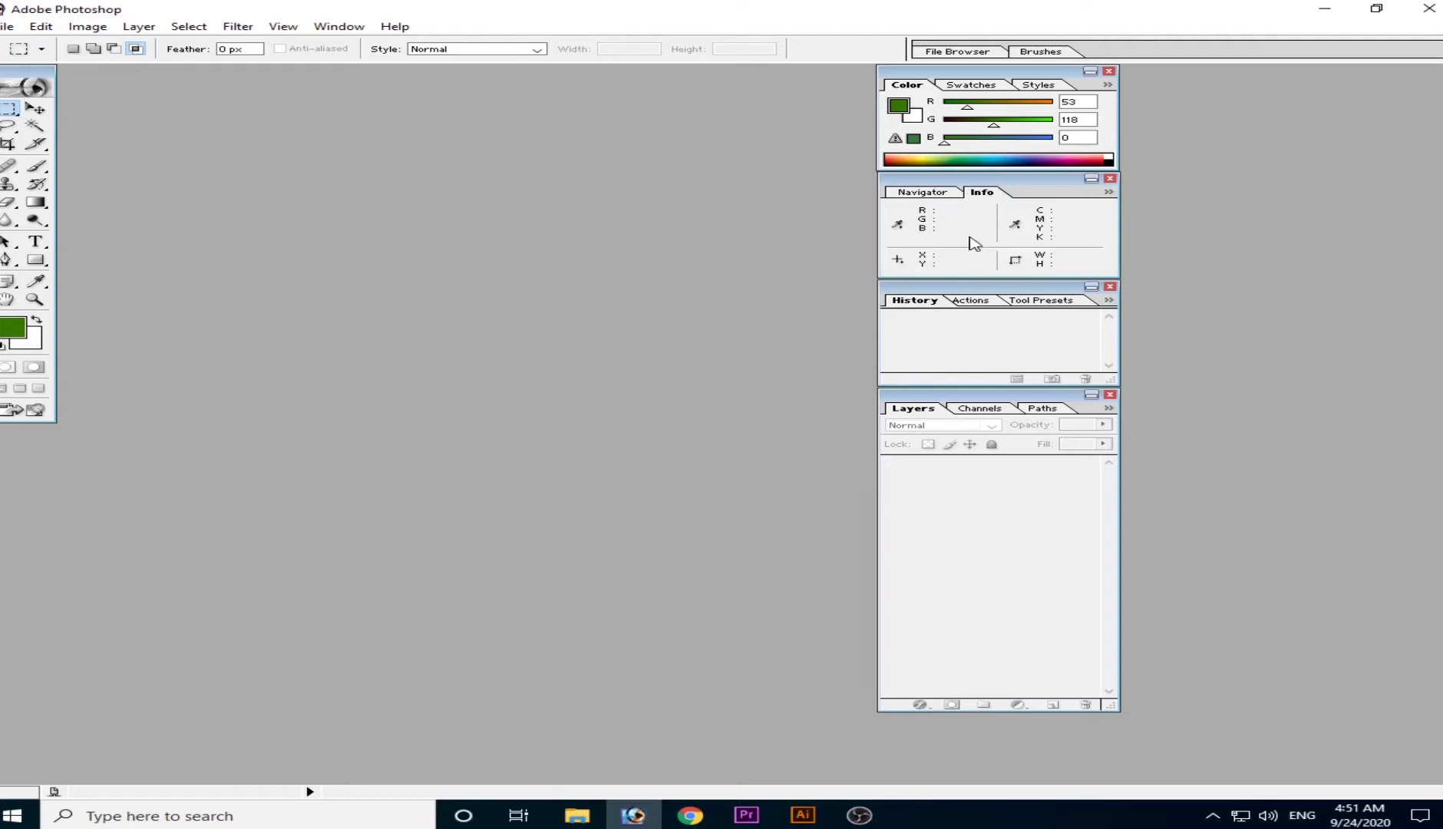
pyautogui.click(918, 196)
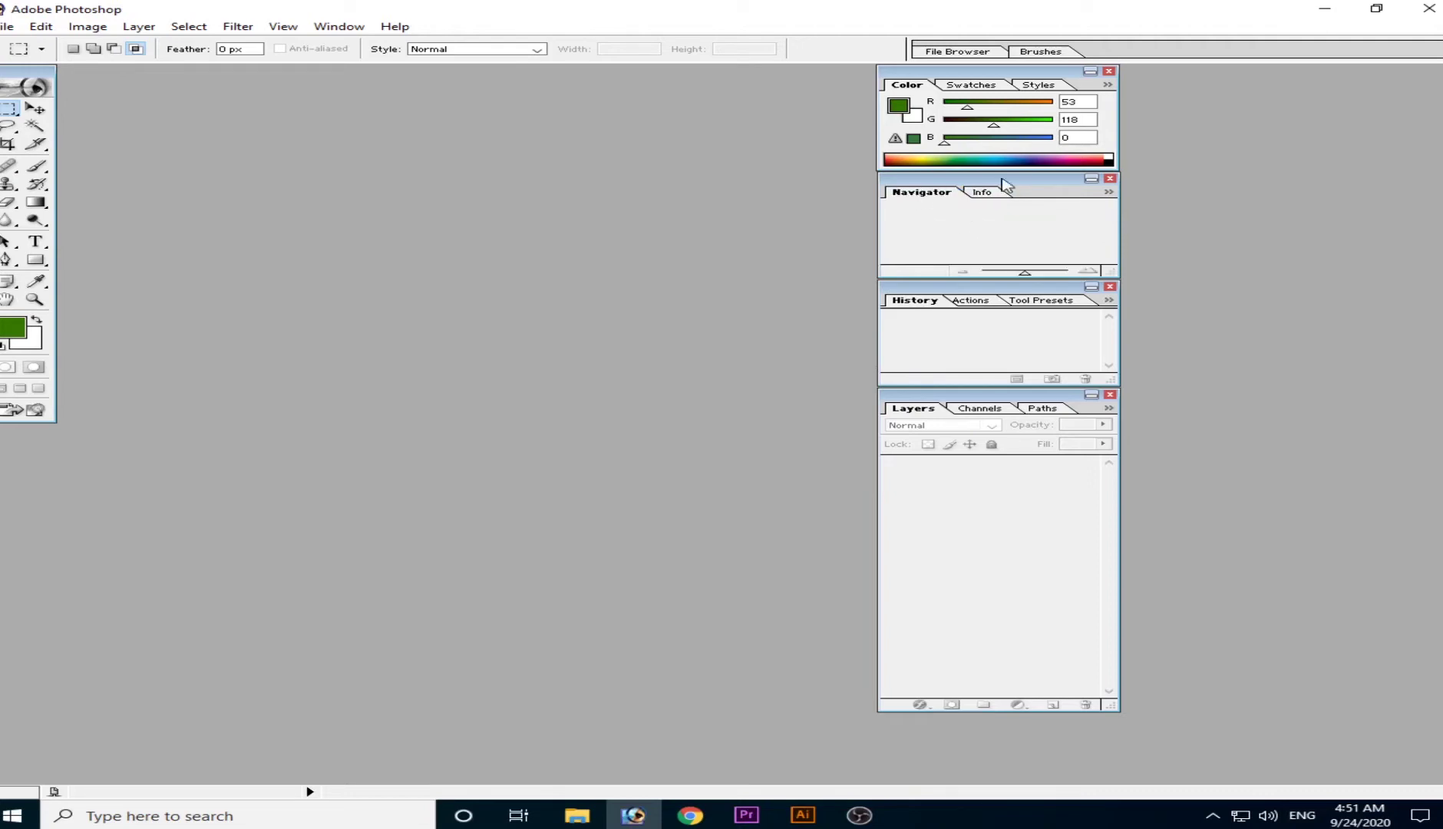
pyautogui.click(969, 86)
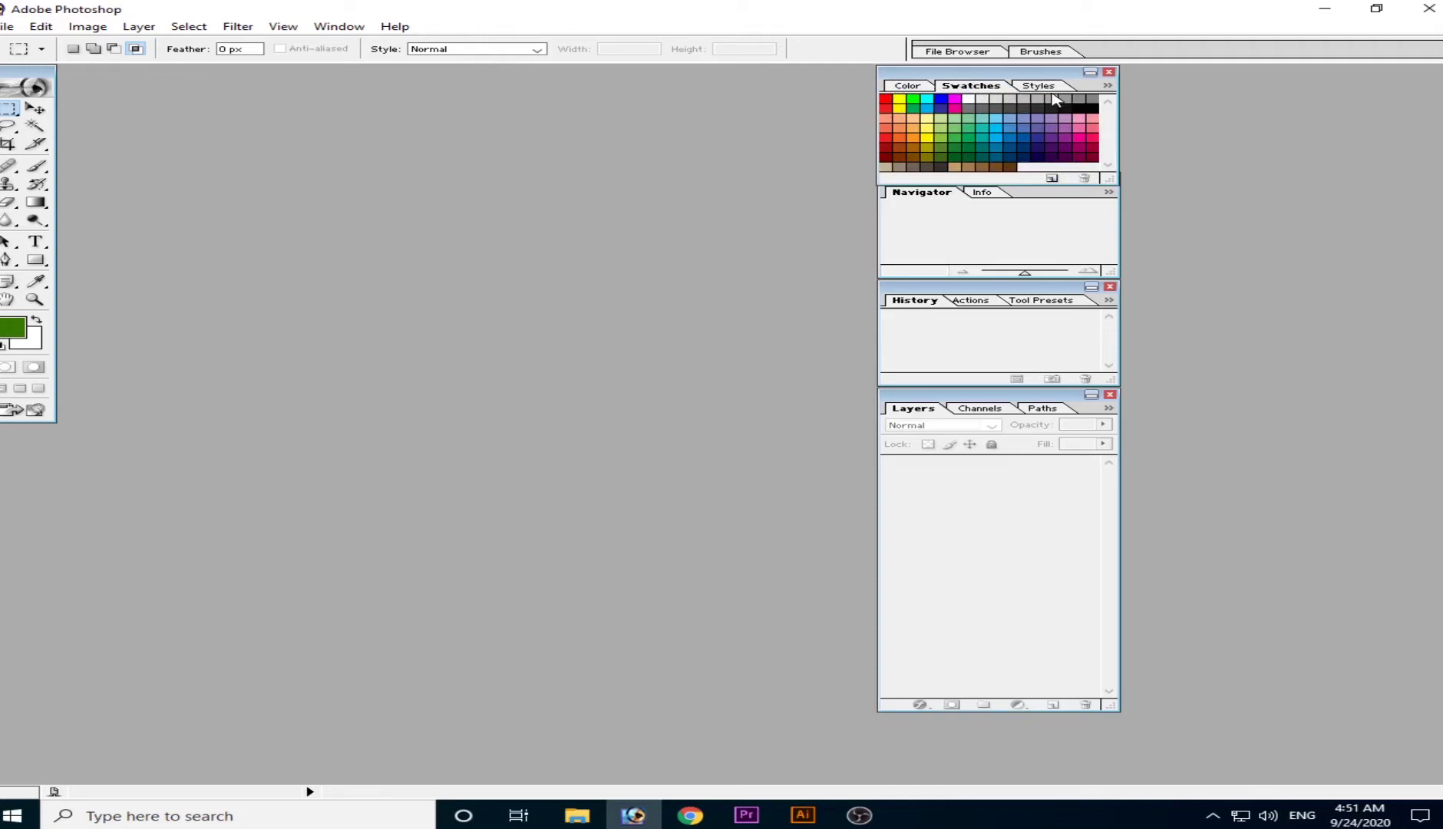
pyautogui.click(1040, 85)
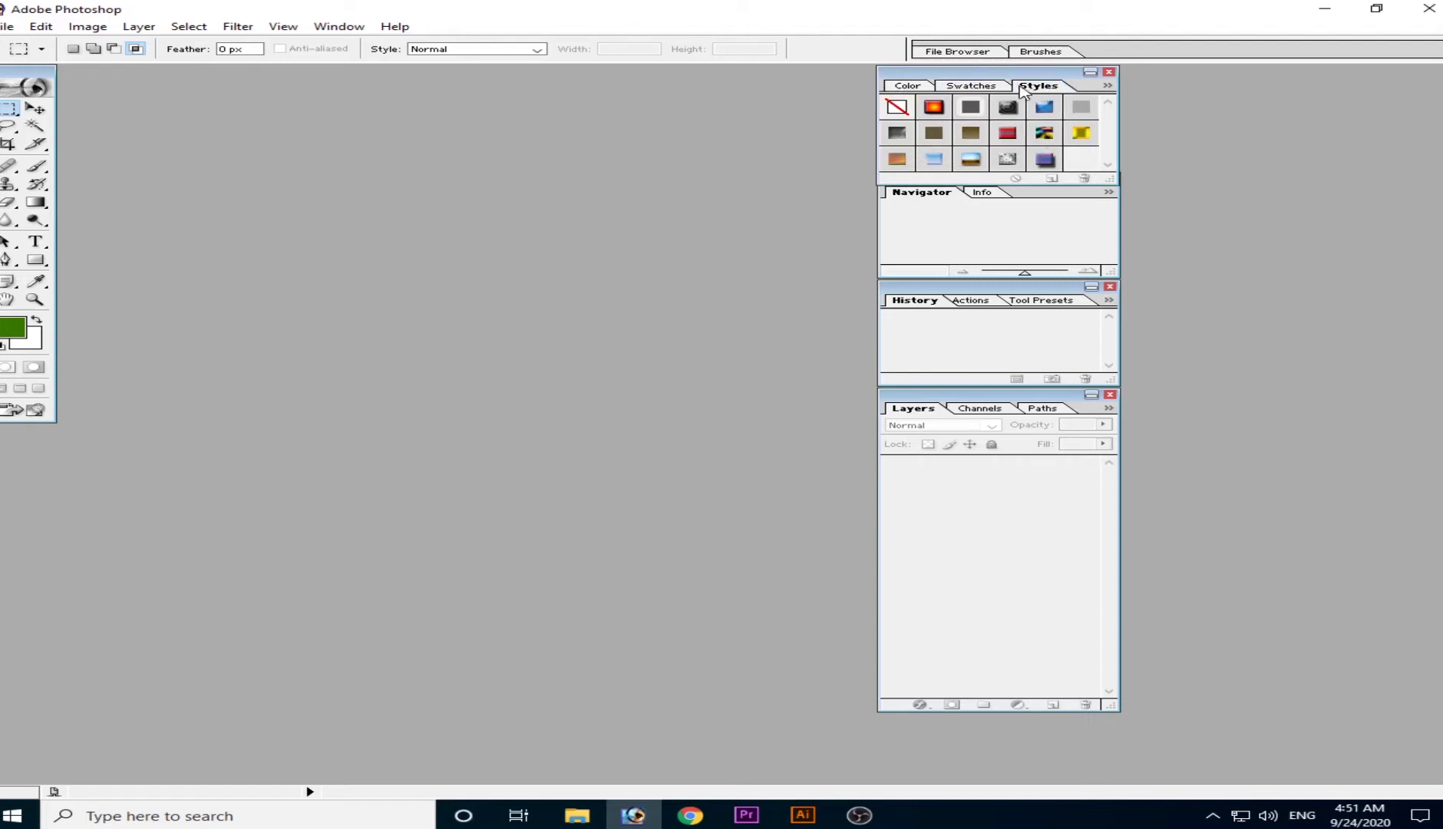
# Step: Move the palette groups back to the outer edge of the workspace, dock Navigator above Info, and bring the Color palette forward
pyautogui.moveTo(1002, 395); pyautogui.dragTo(1346, 413)
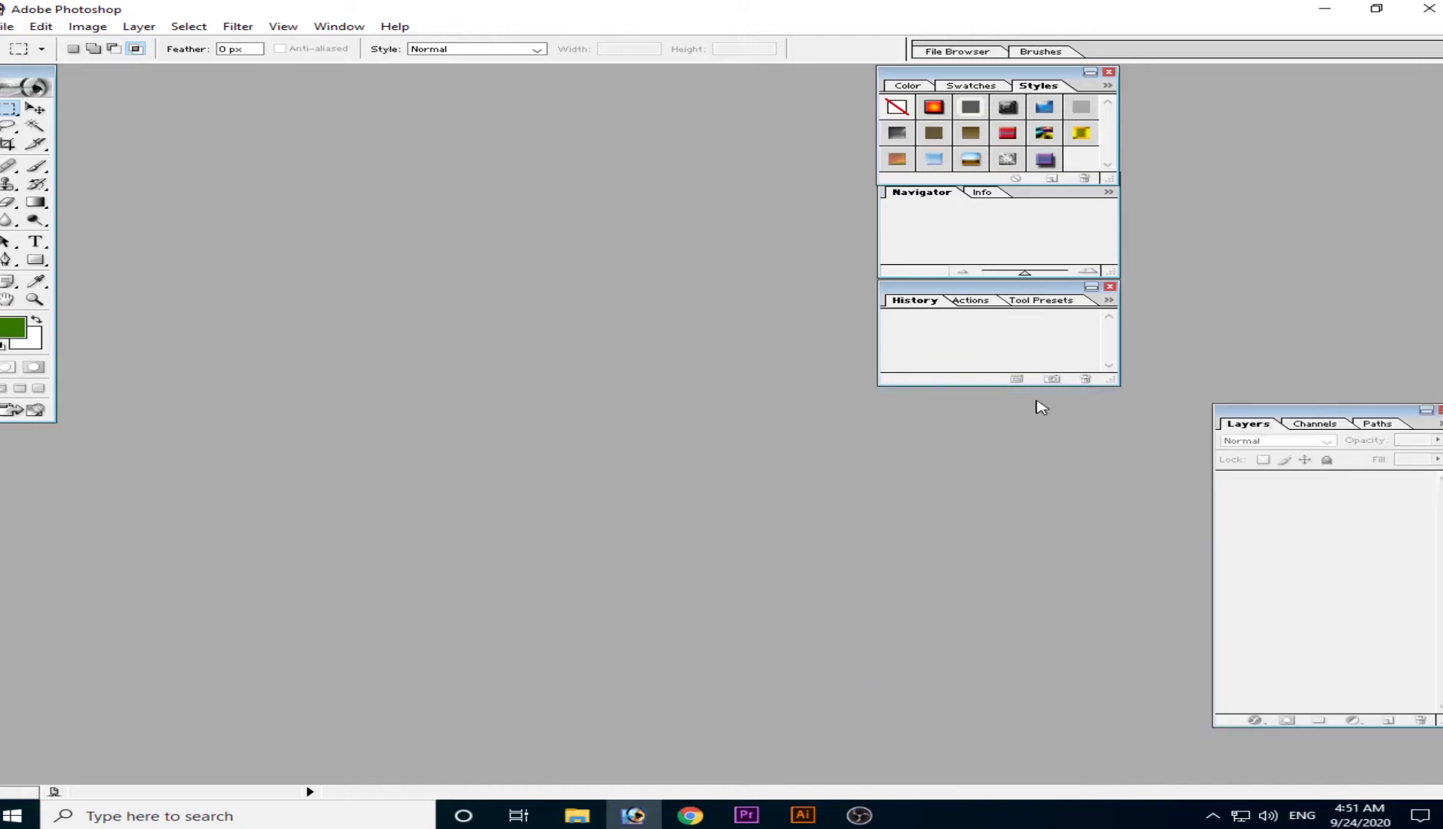
pyautogui.moveTo(1007, 296); pyautogui.dragTo(1345, 304)
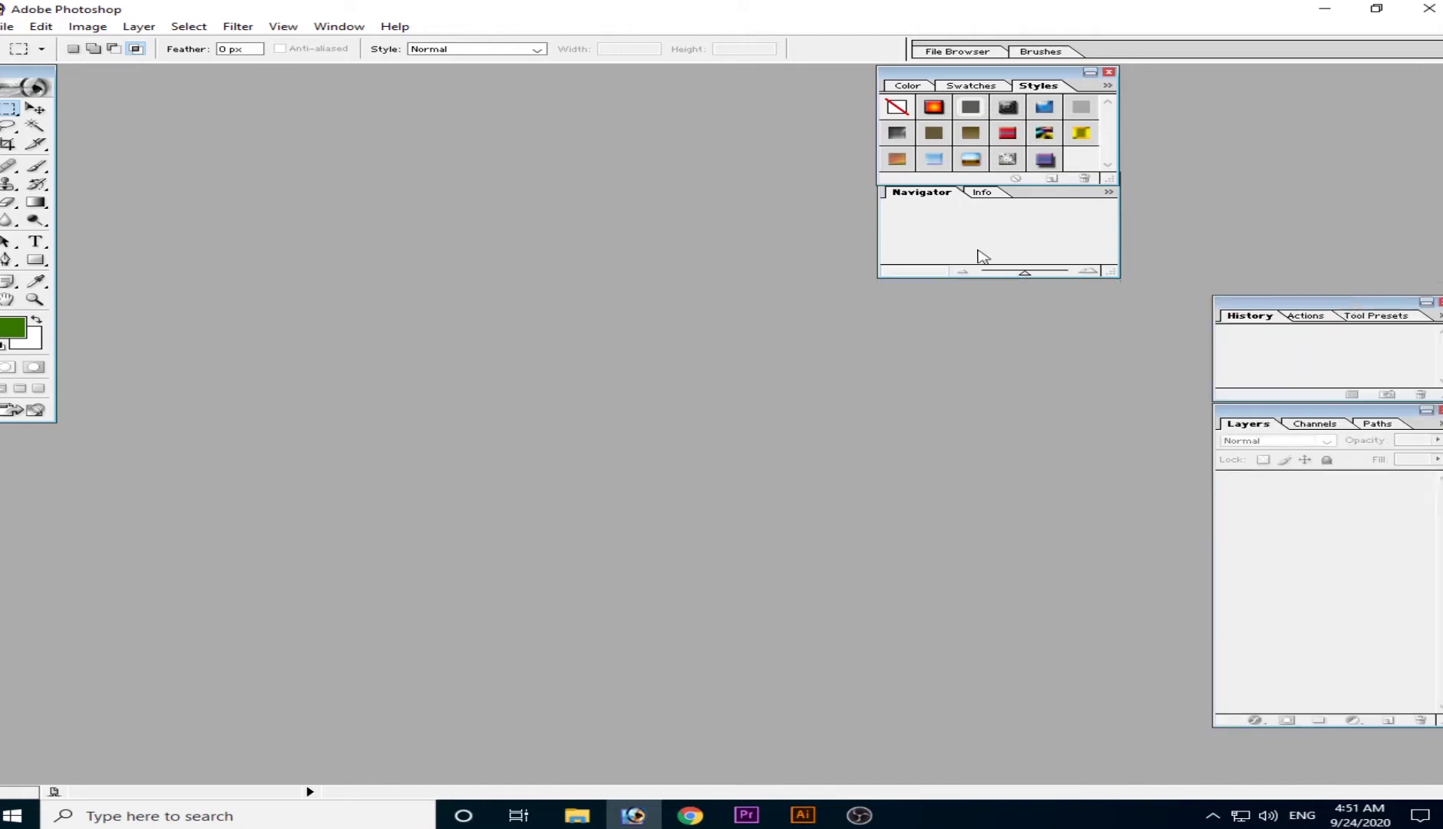
pyautogui.moveTo(999, 194); pyautogui.dragTo(1389, 215)
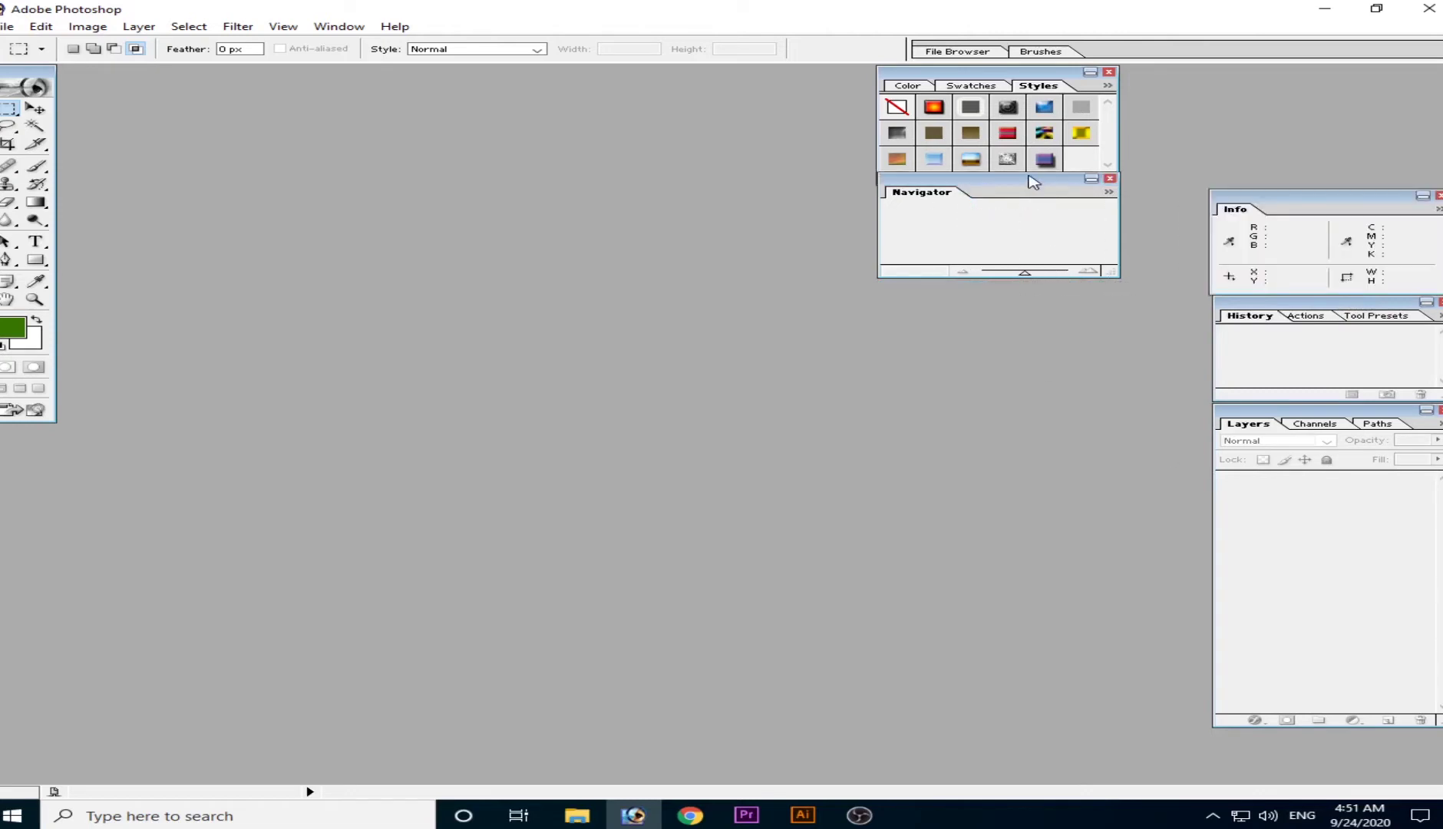
pyautogui.moveTo(1029, 177); pyautogui.dragTo(1372, 209)
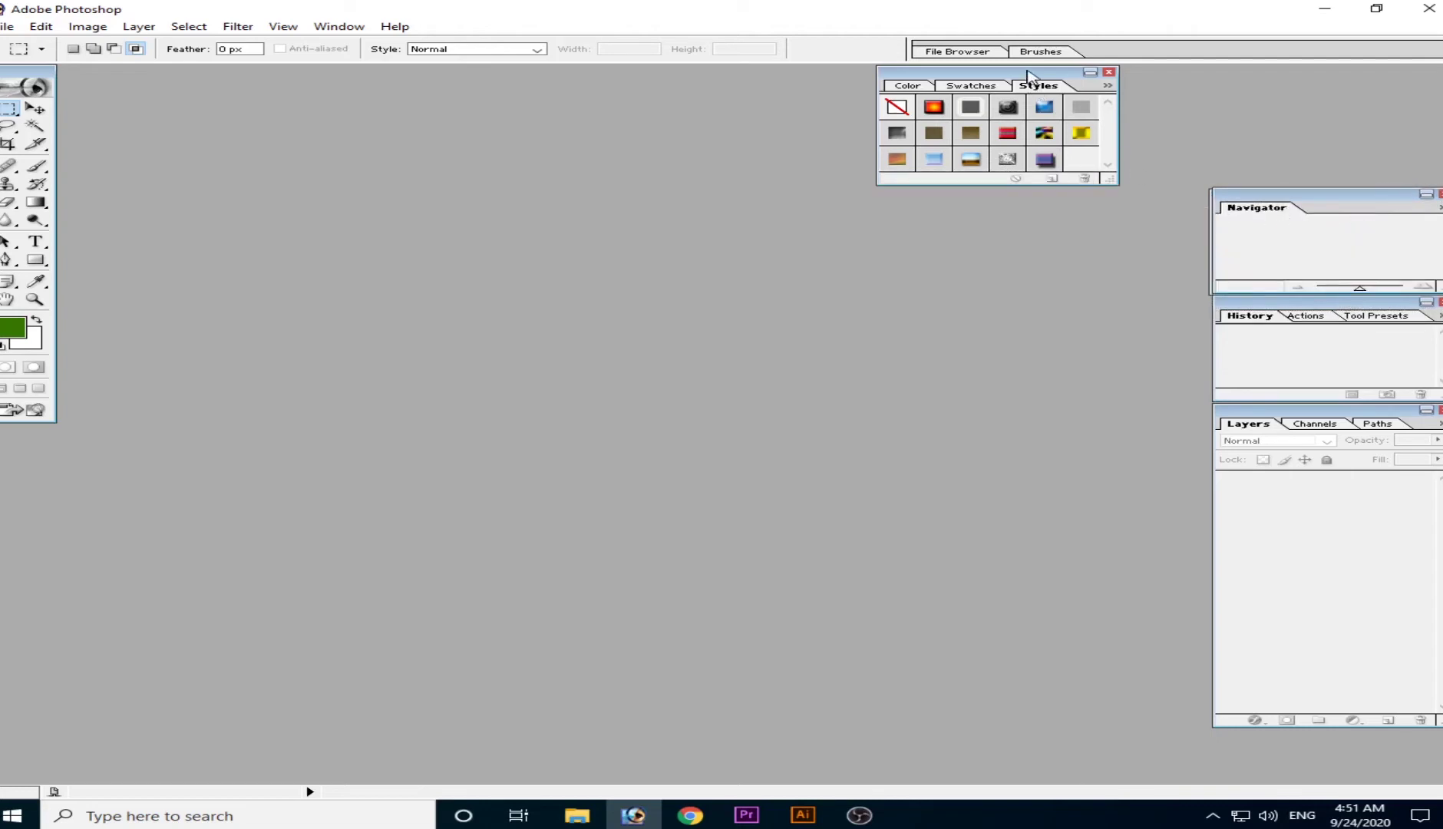
pyautogui.moveTo(1037, 85); pyautogui.dragTo(1364, 80)
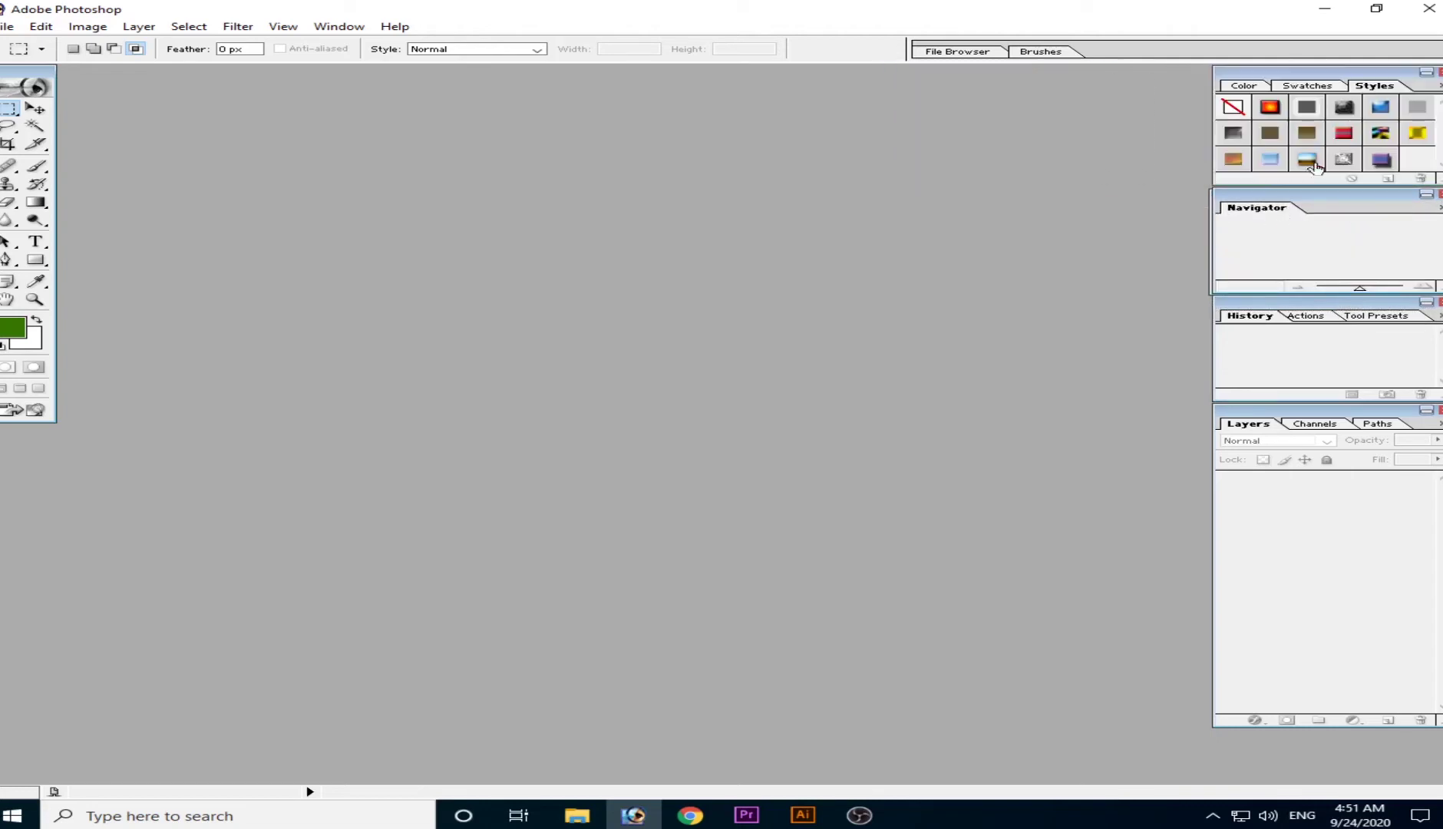
pyautogui.moveTo(1264, 190)
pyautogui.mouseDown()
pyautogui.moveTo(1292, 222)
pyautogui.moveTo(1321, 209)
pyautogui.moveTo(1311, 226)
pyautogui.moveTo(1272, 206)
pyautogui.mouseUp()
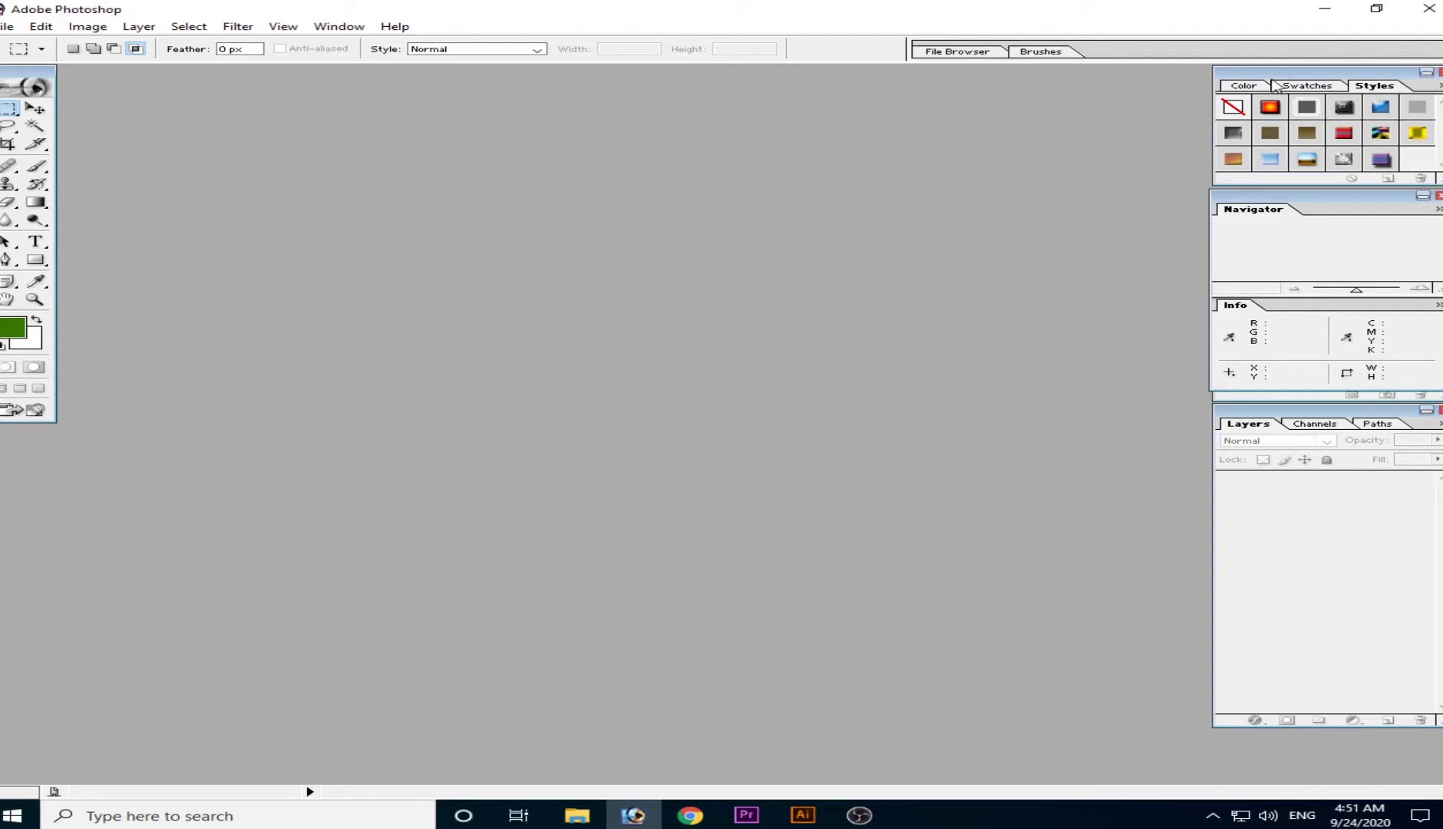
pyautogui.click(1244, 87)
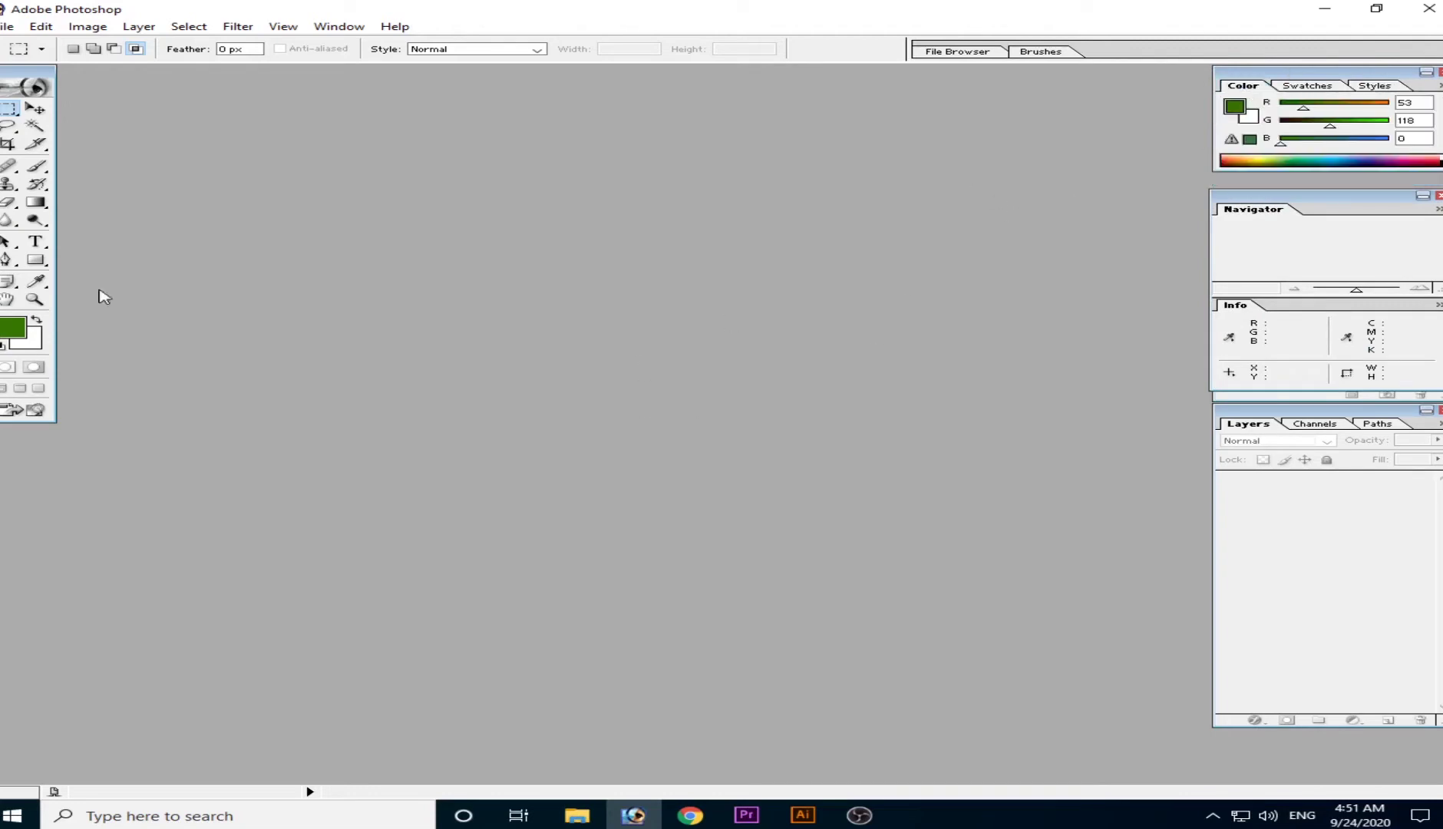
# Step: Move the toolbox down, then show the Swatches palette and return its group to the Color palette
pyautogui.moveTo(6, 76); pyautogui.dragTo(10, 163)
pyautogui.click(340, 29)
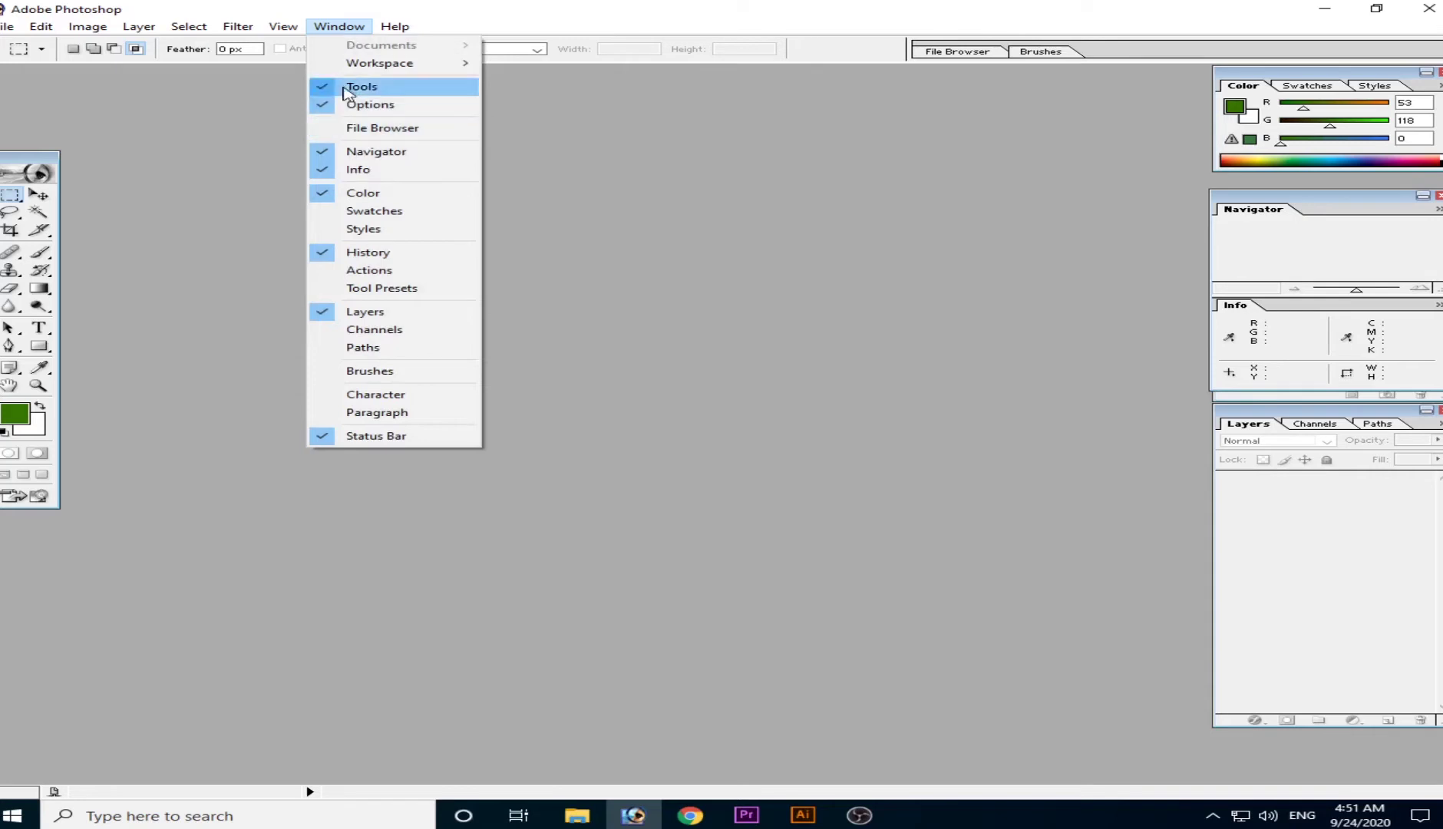
pyautogui.moveTo(384, 70)
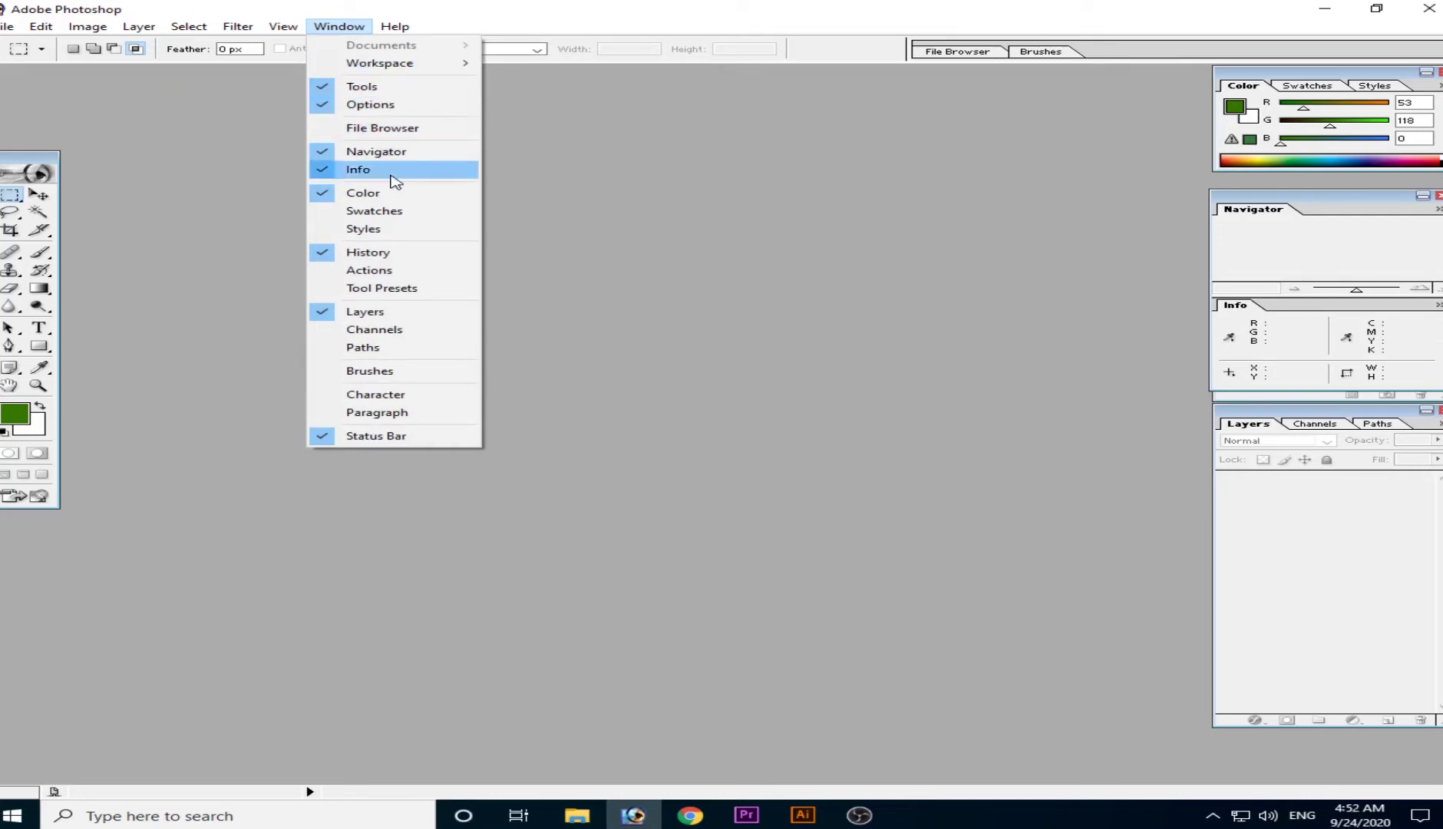
pyautogui.click(386, 212)
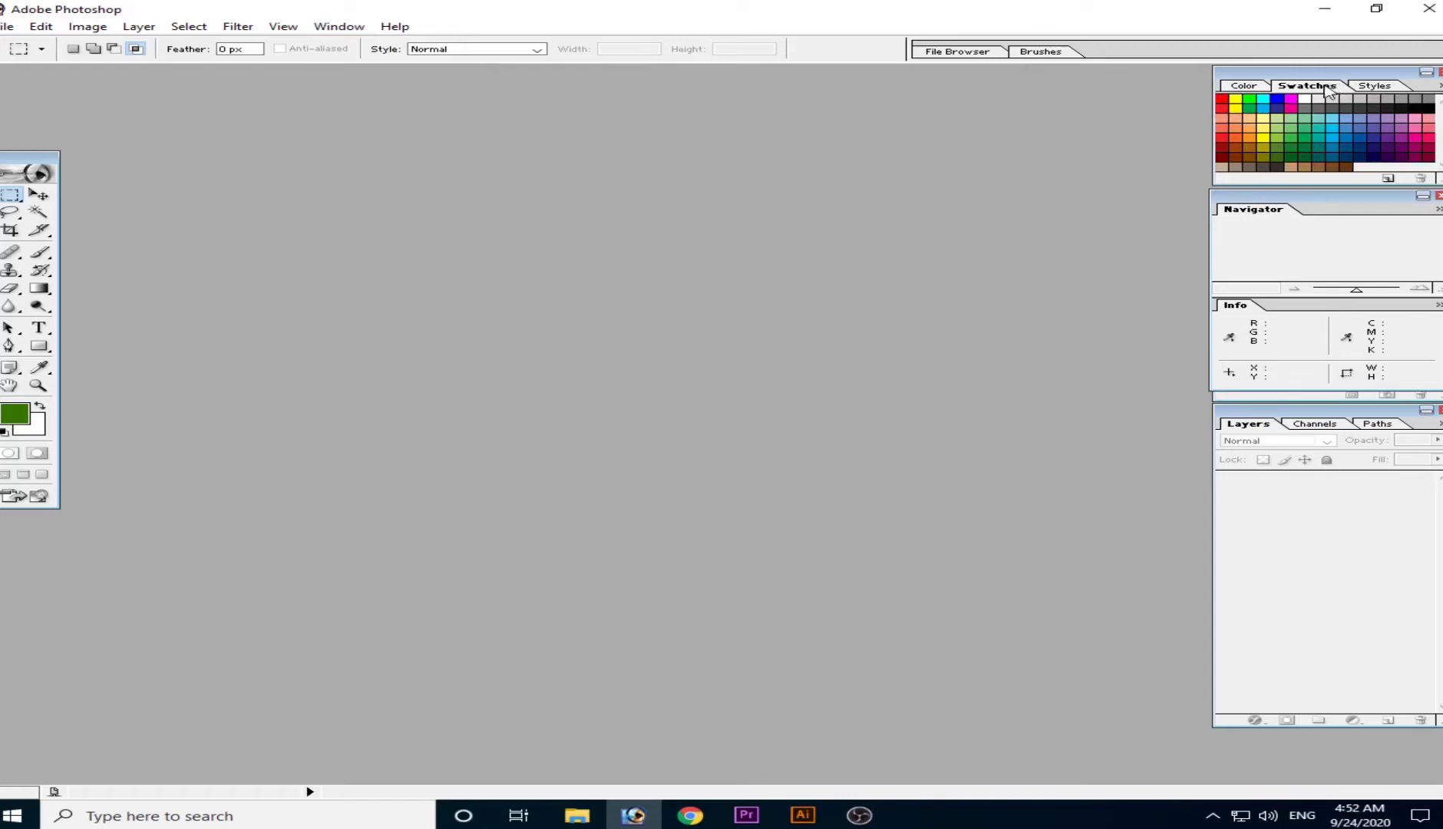
pyautogui.click(1243, 85)
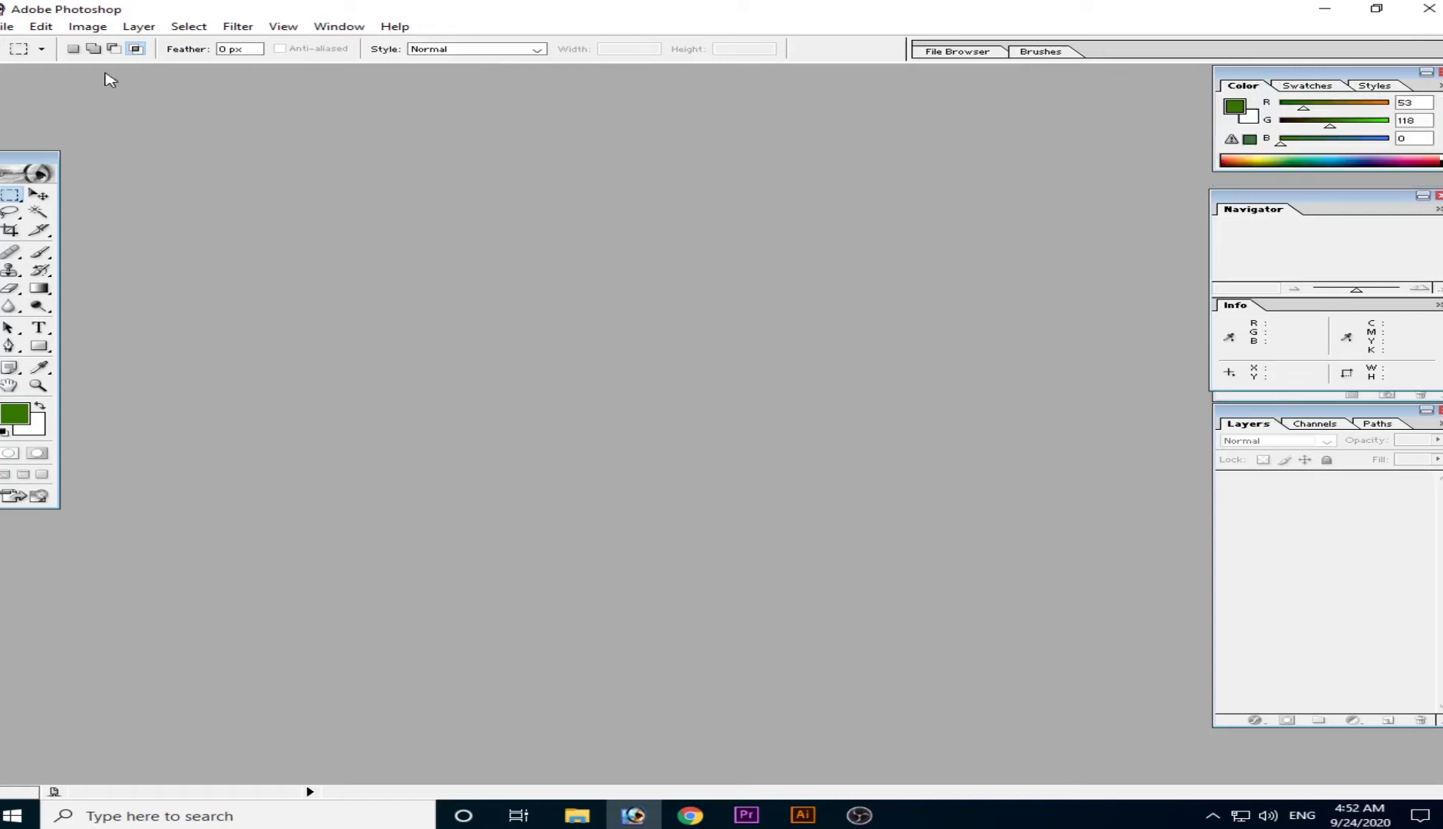
# Step: Show the Paths palette, look at Channels, and return the group to the Layers palette
pyautogui.click(339, 27)
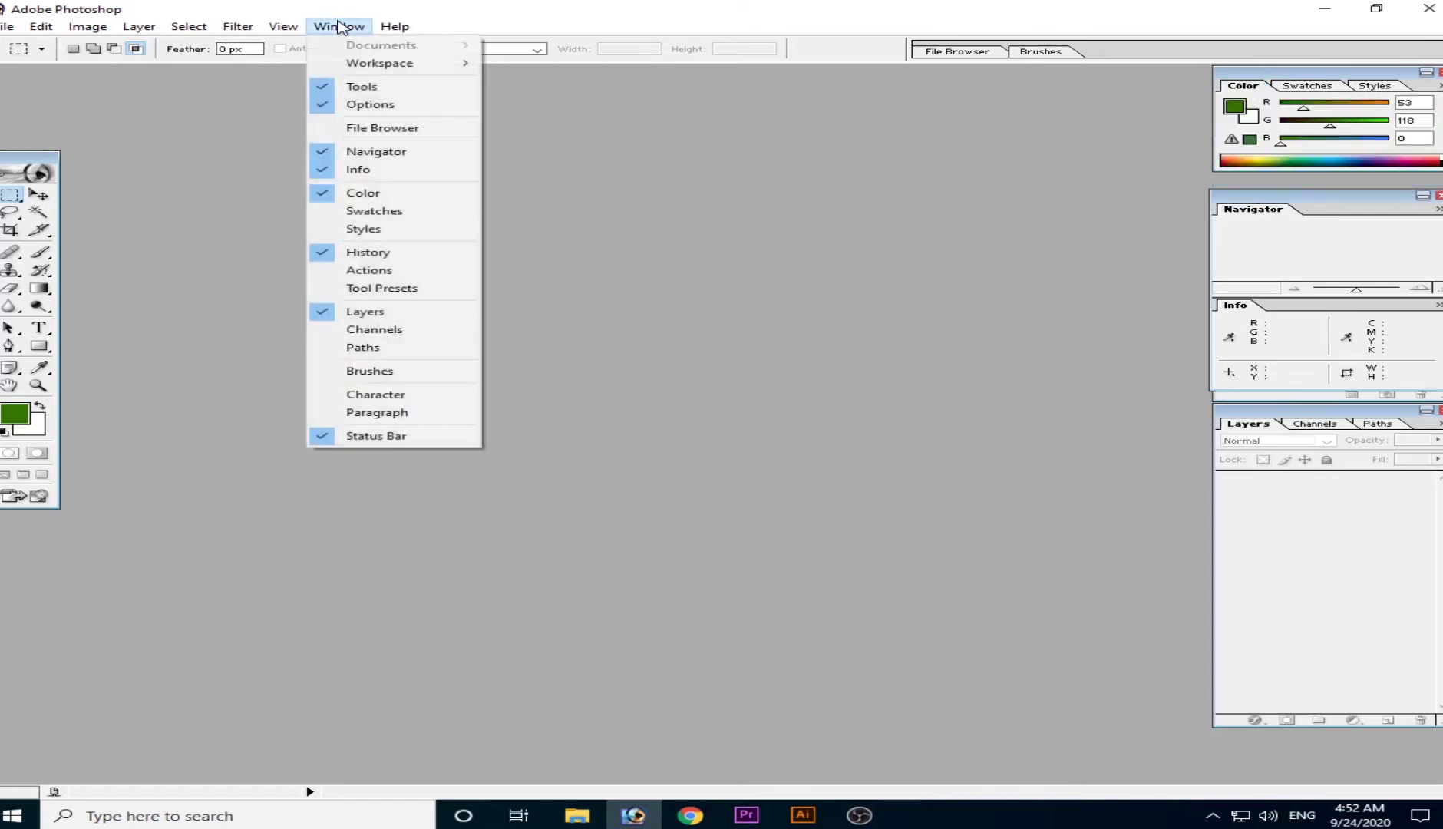
pyautogui.click(327, 347)
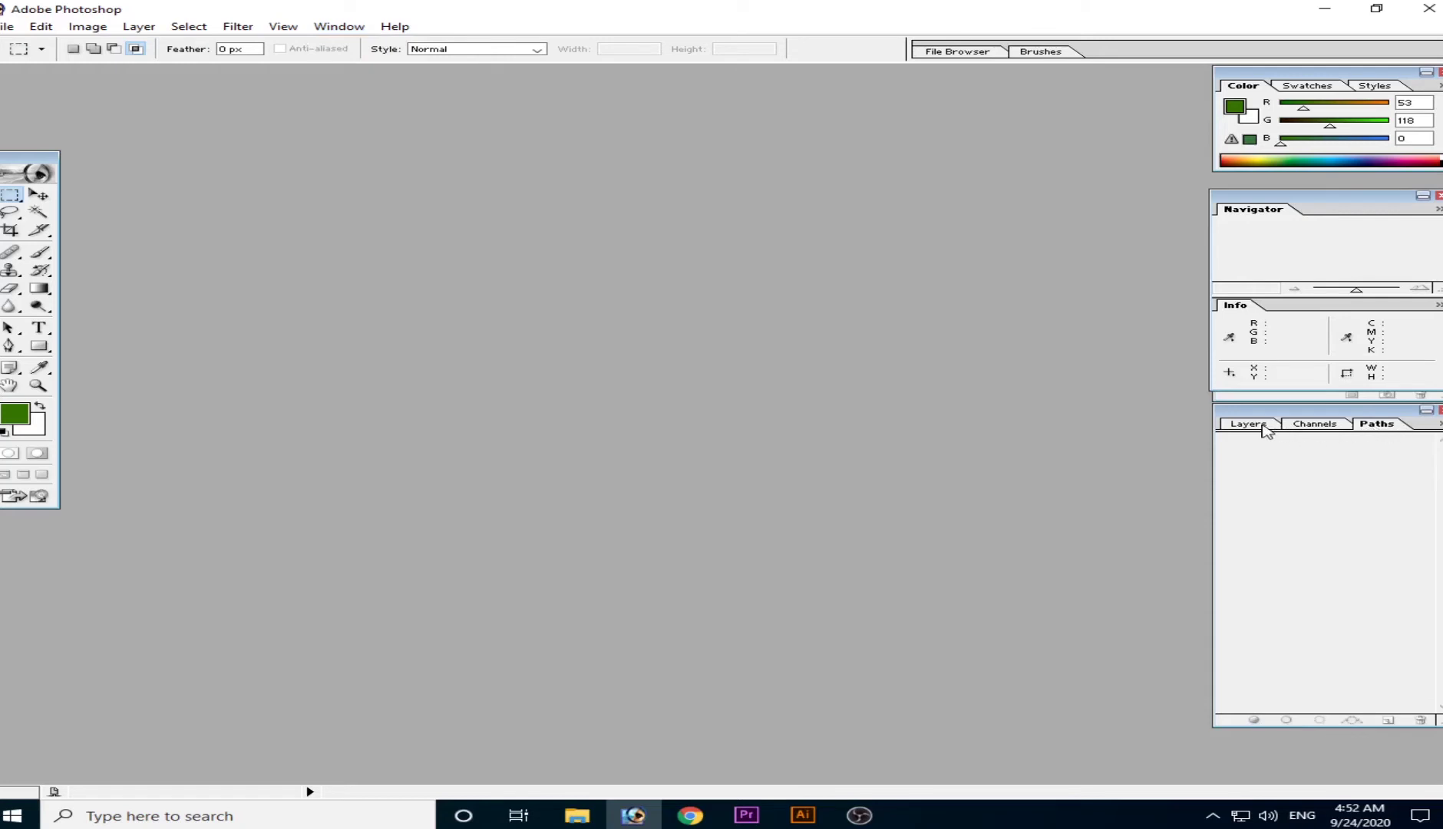
pyautogui.click(1309, 425)
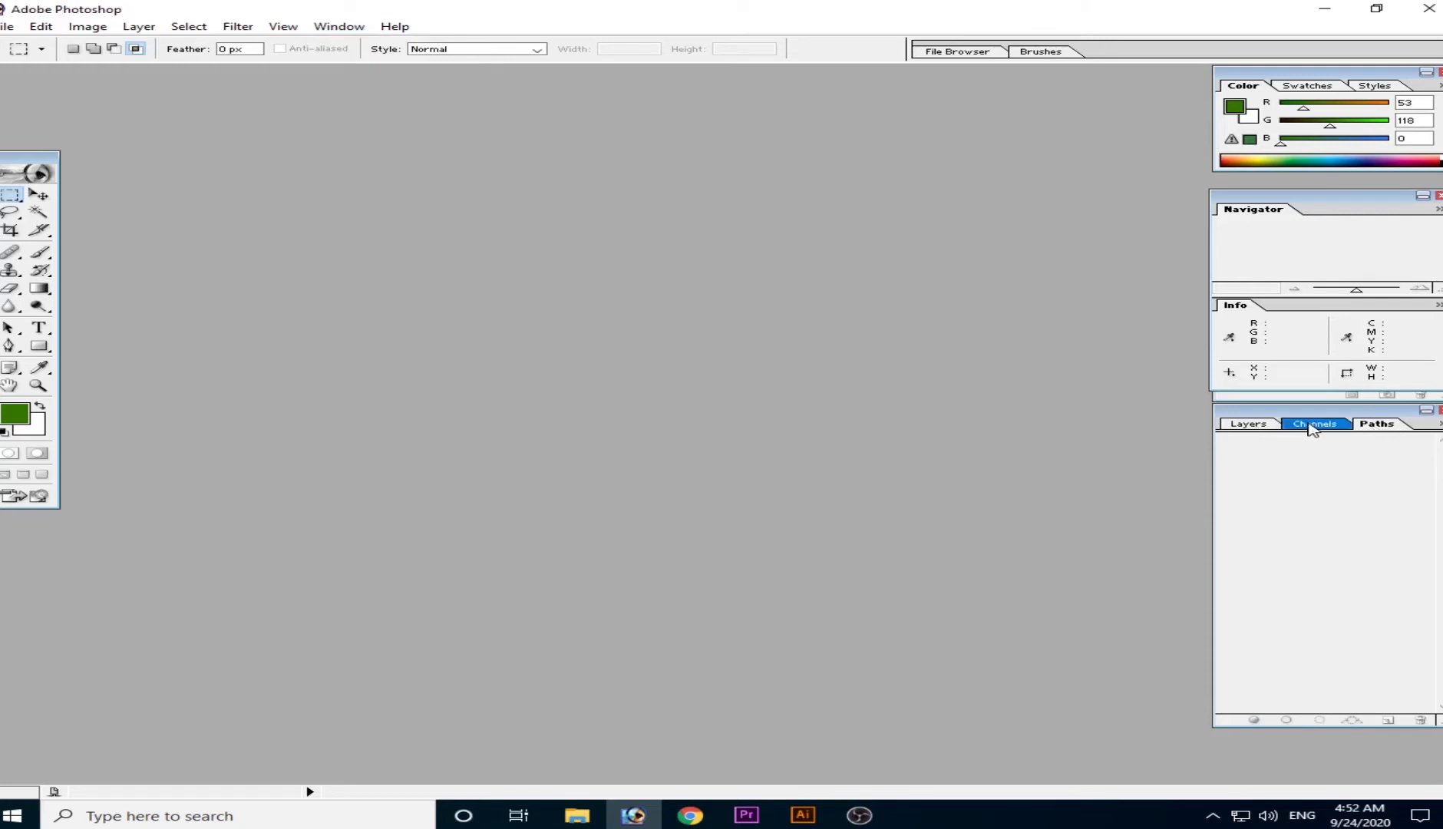
pyautogui.click(1270, 423)
# Step: Show the Actions palette, look at Tool Presets, and return the group to the History palette
pyautogui.click(350, 25)
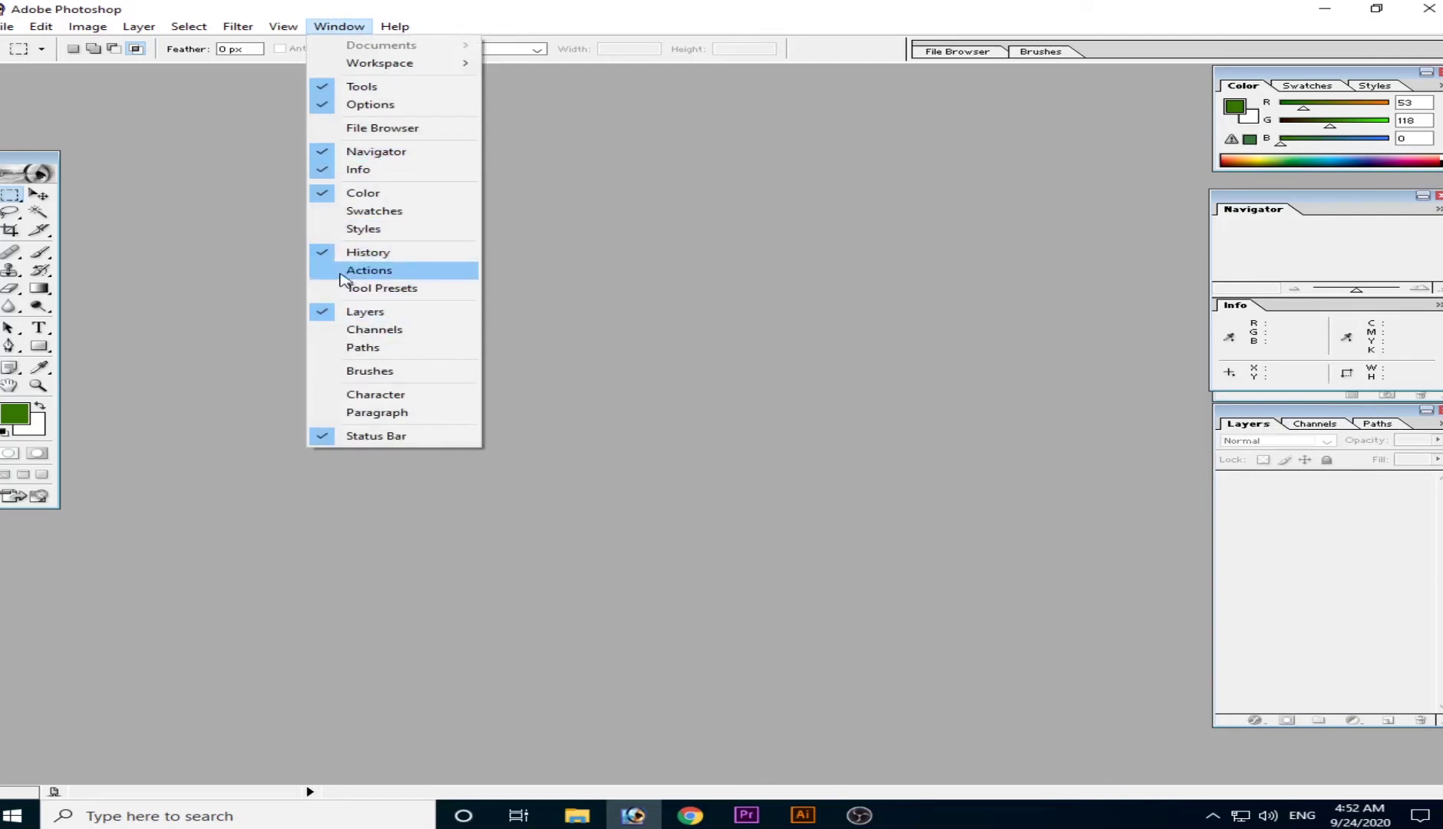
pyautogui.click(368, 270)
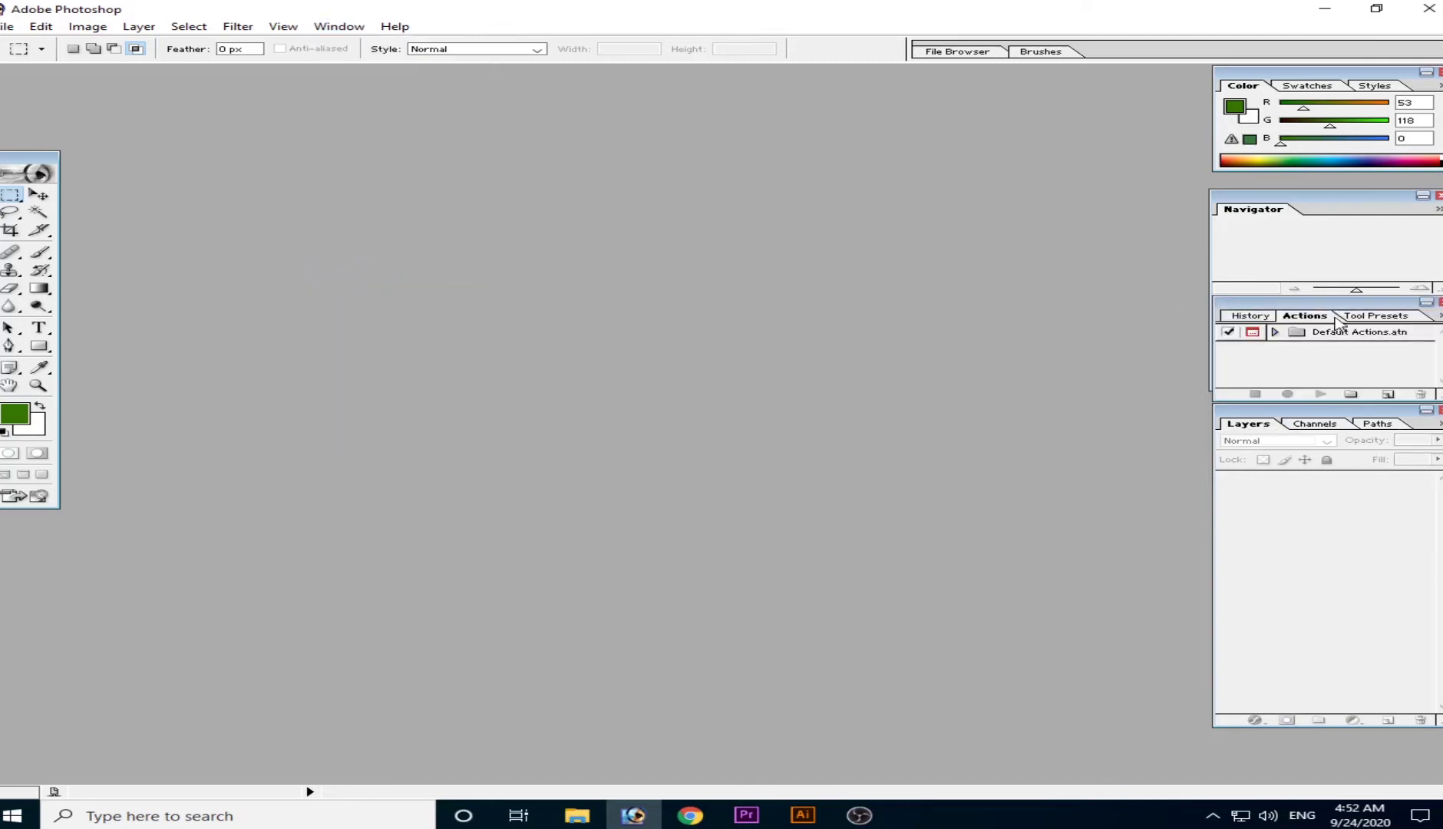
pyautogui.click(1381, 317)
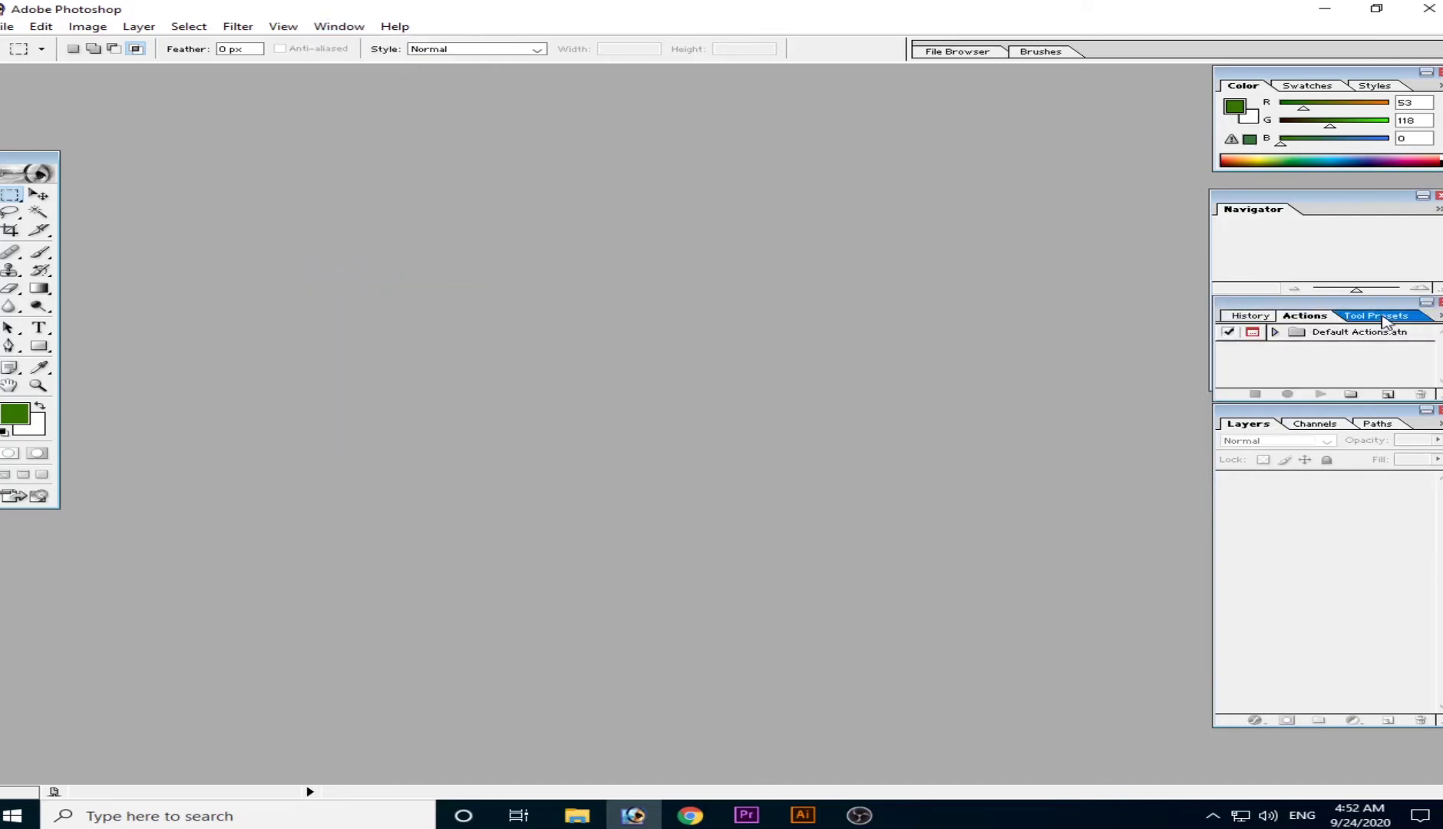
pyautogui.click(1255, 317)
# Step: Hide the status bar and show it again
pyautogui.click(341, 26)
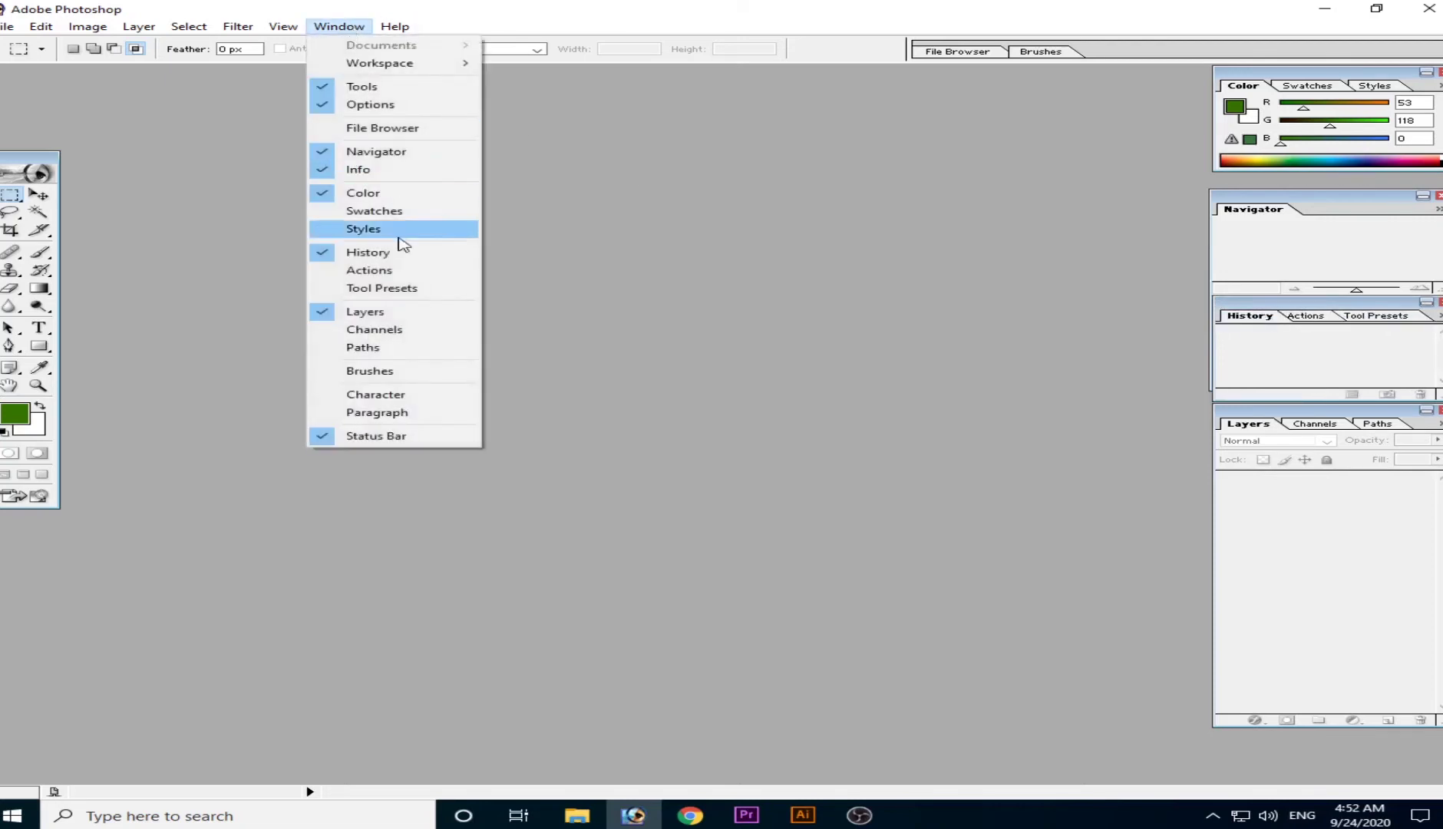
pyautogui.click(328, 436)
pyautogui.click(359, 26)
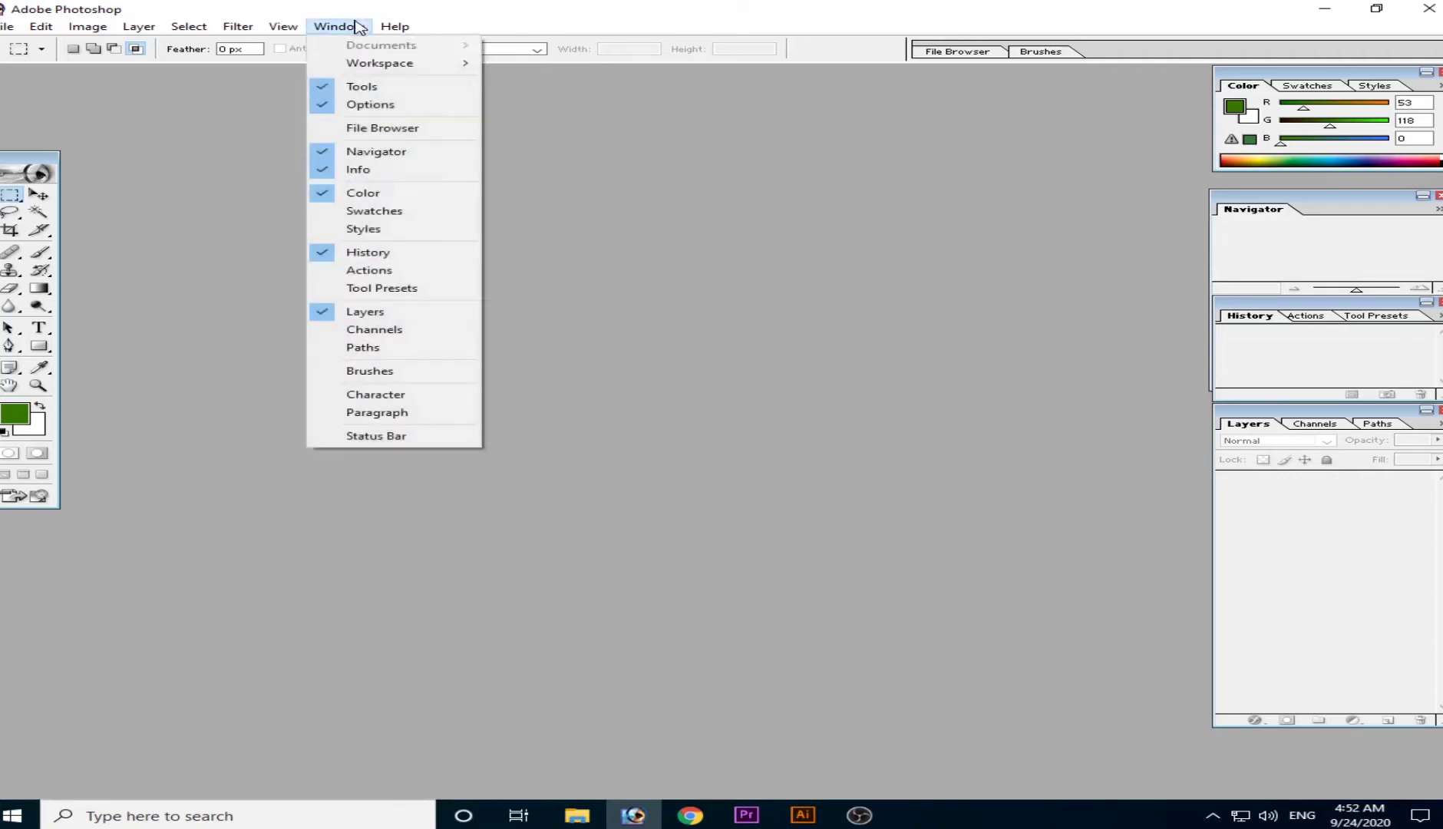
pyautogui.click(334, 436)
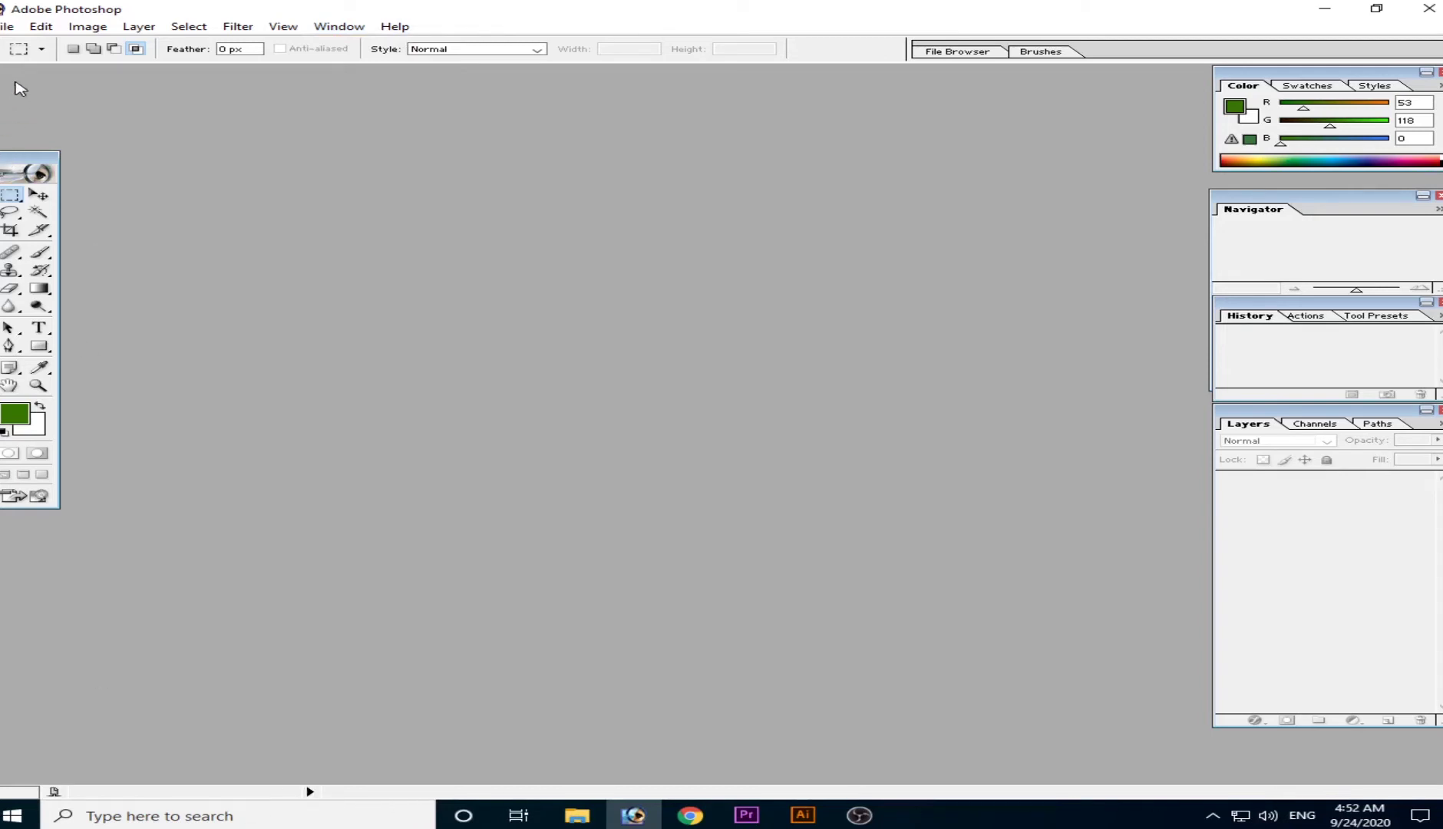
# Step: Move the toolbox up, then start a new document and name it photoshop class 1
pyautogui.moveTo(11, 157); pyautogui.dragTo(11, 107)
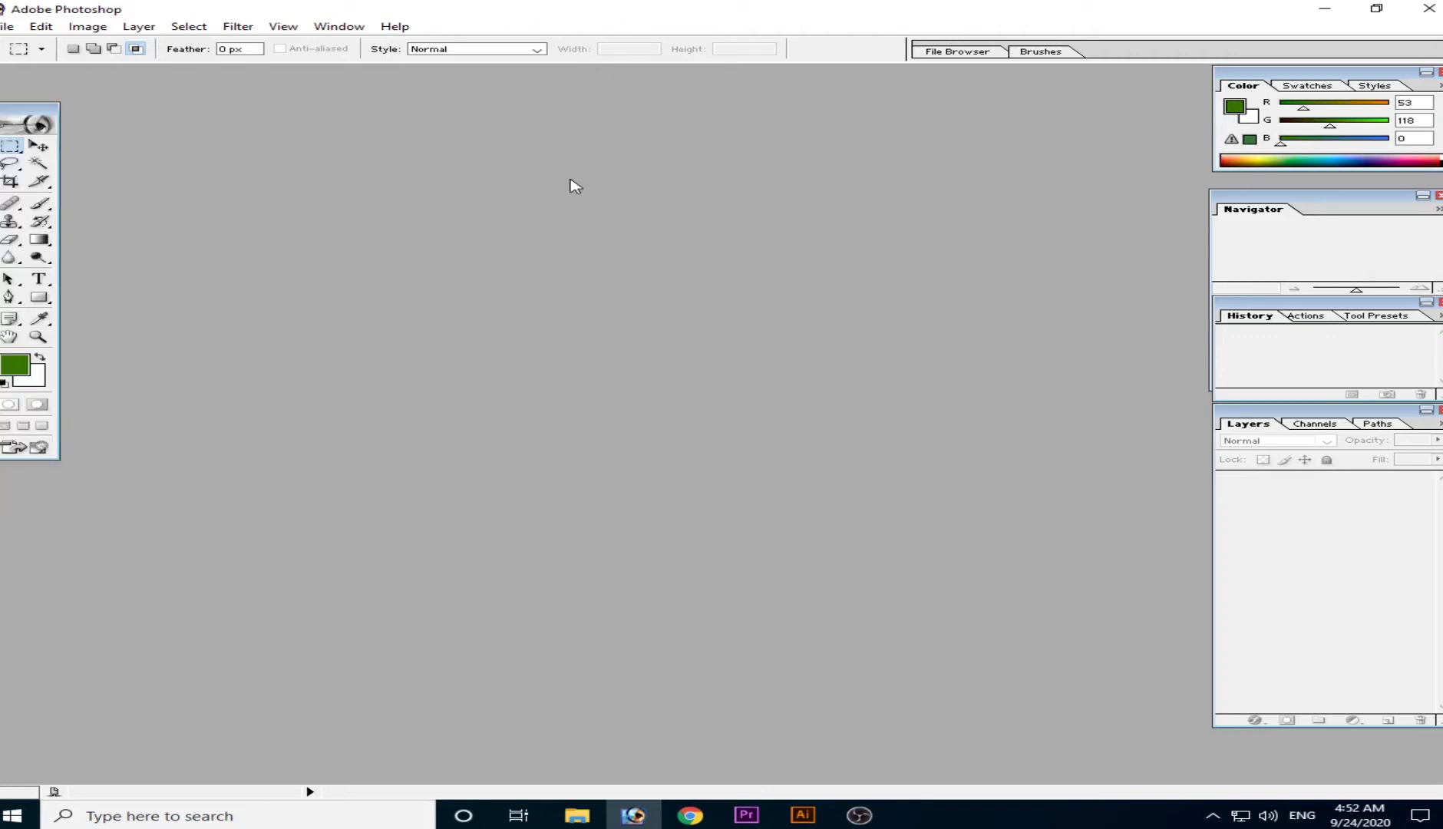
pyautogui.click(11, 30)
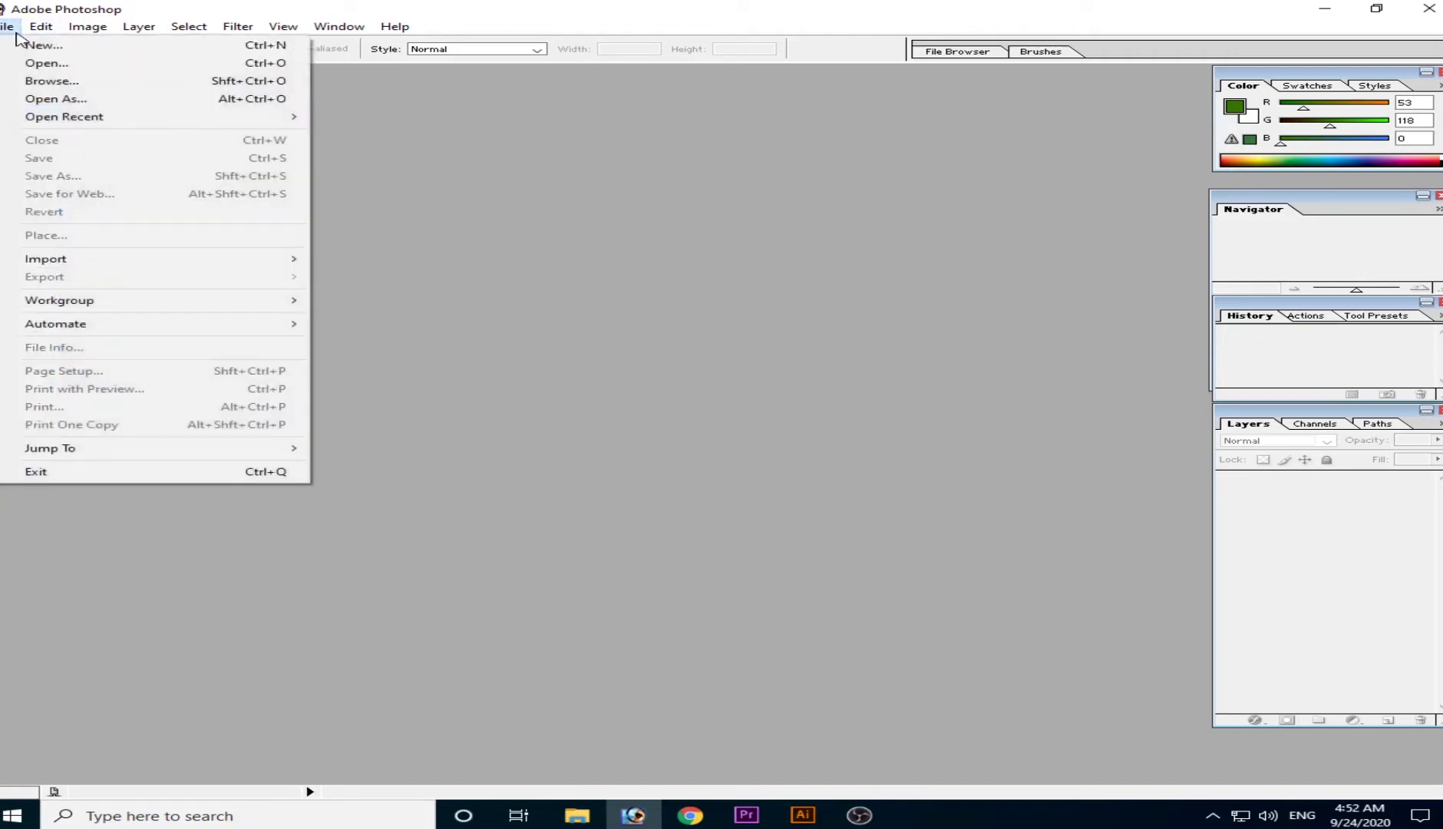
pyautogui.click(69, 52)
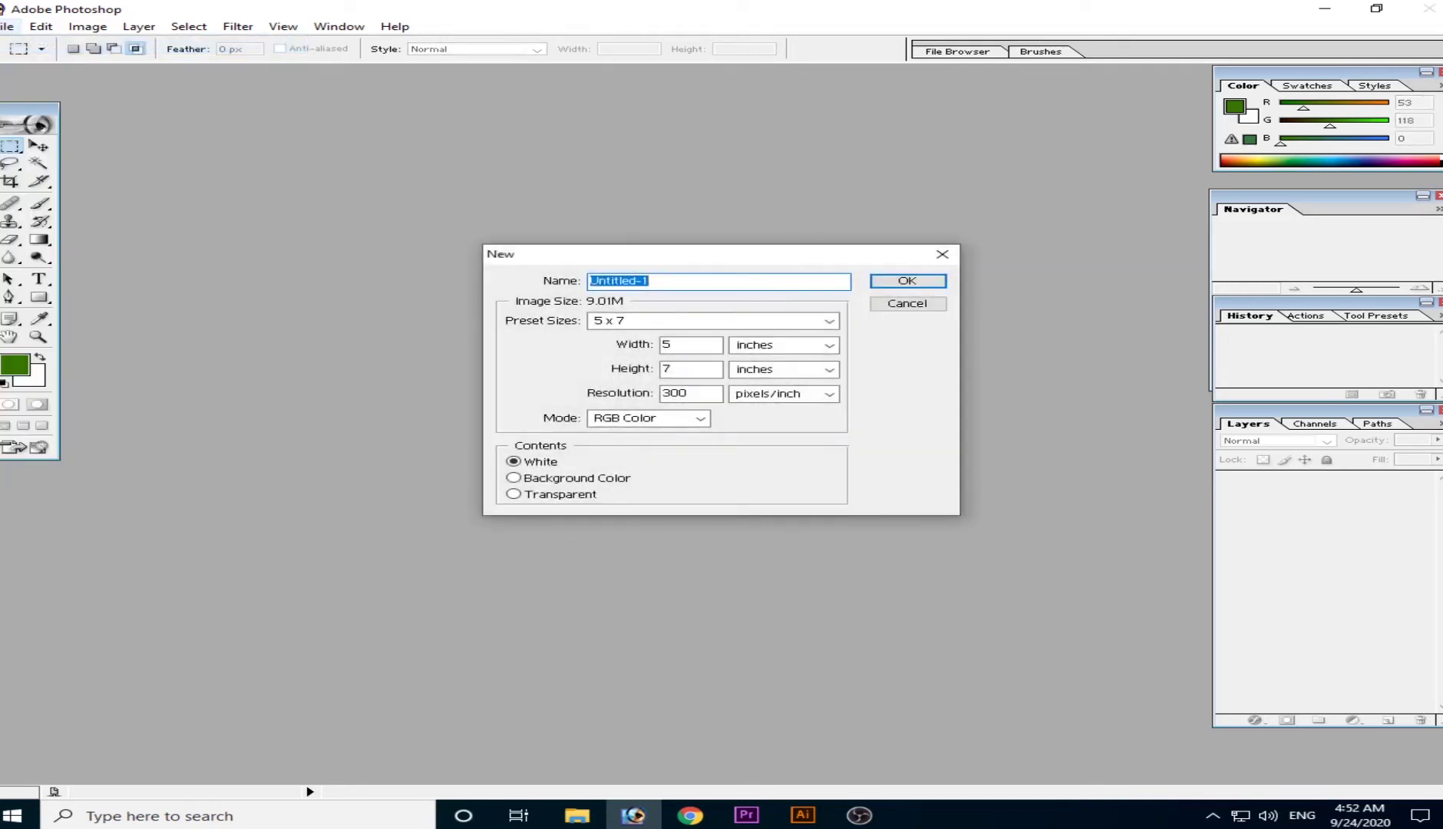
pyautogui.click(8, 27)
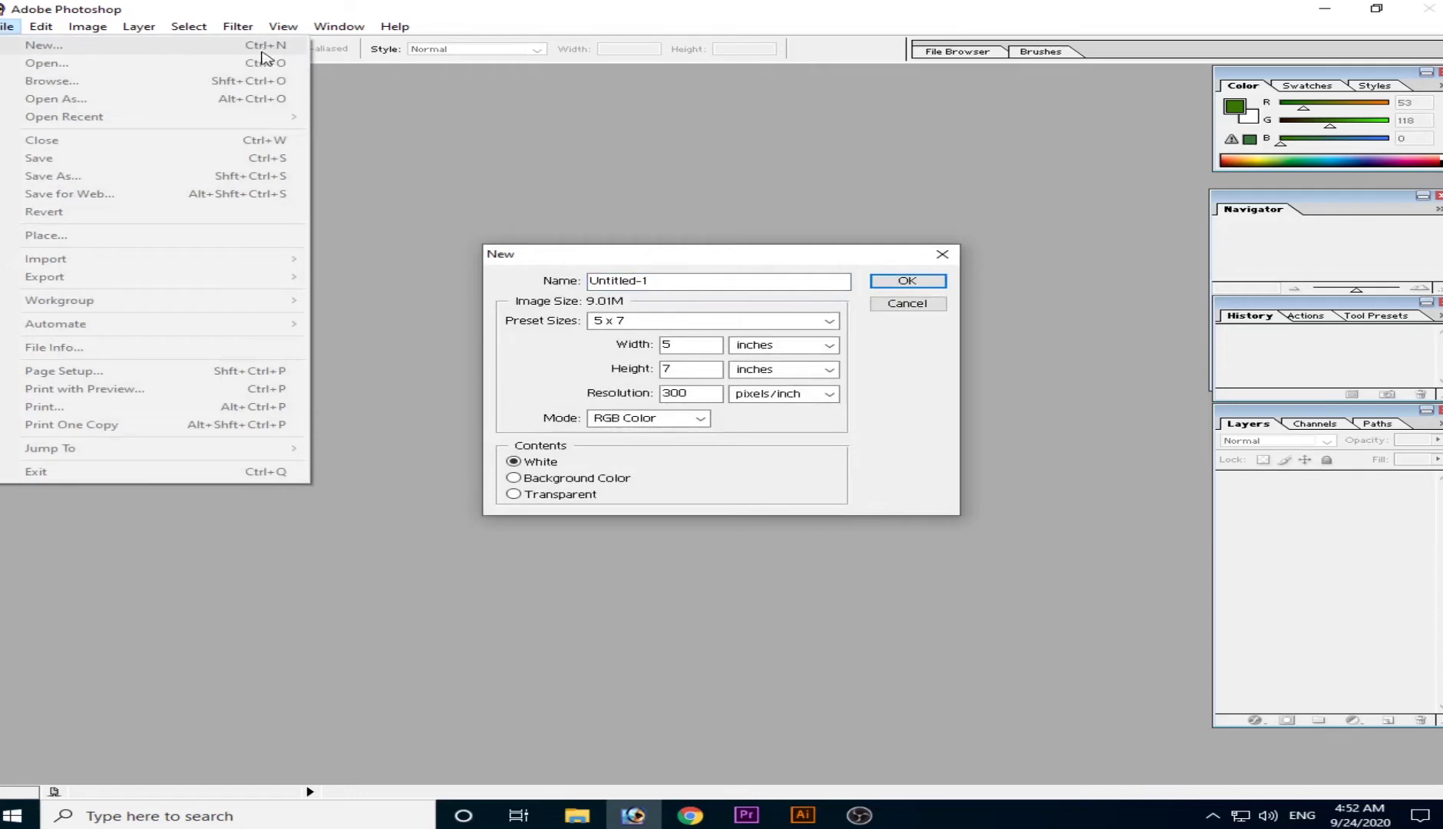
pyautogui.click(722, 253)
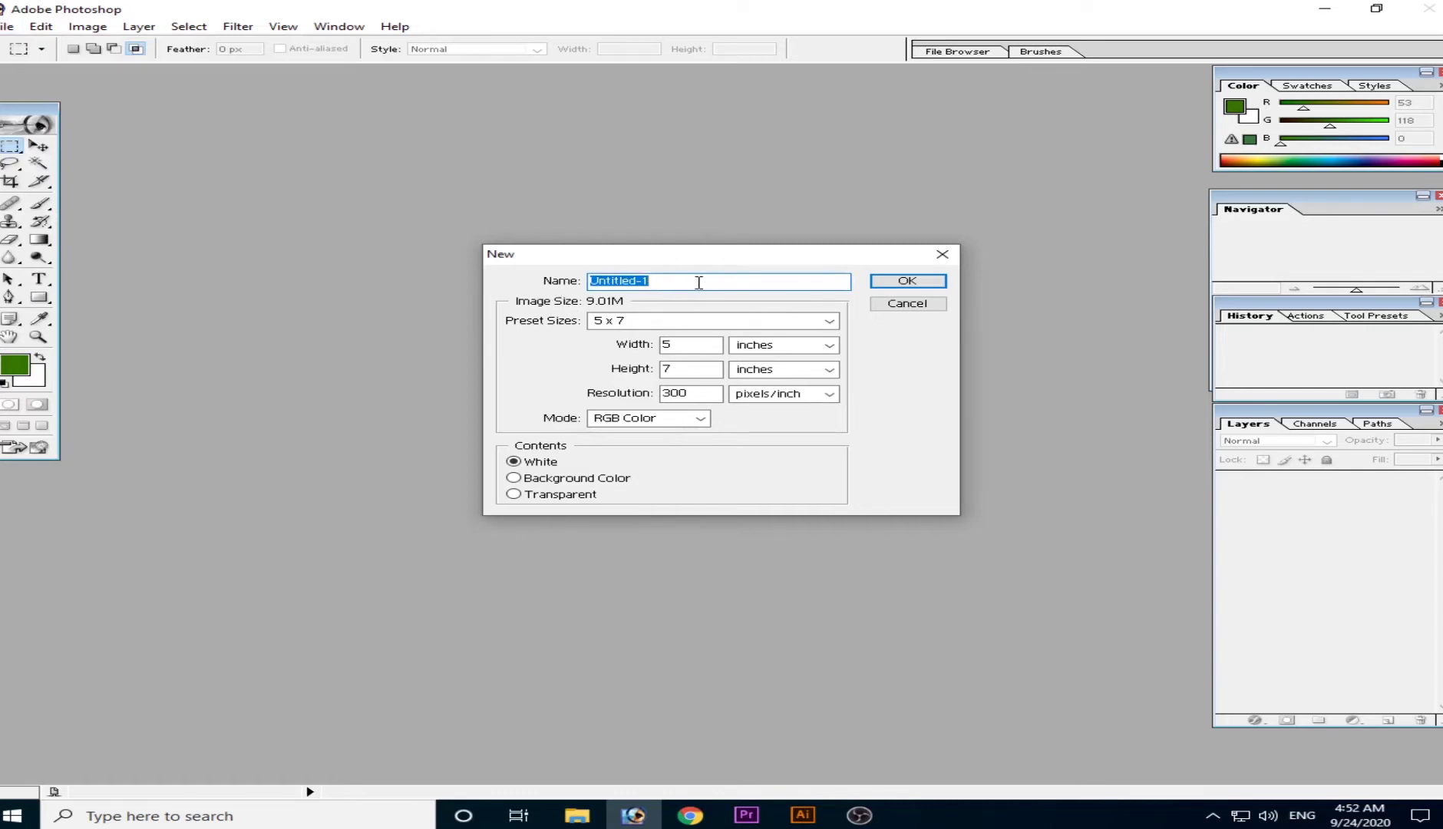
pyautogui.press('BackSpace')
pyautogui.write('s 1')
# Step: Try the Letter and A4 preset sizes for the new document, then choose the 5 x 7 preset
pyautogui.click(657, 326)
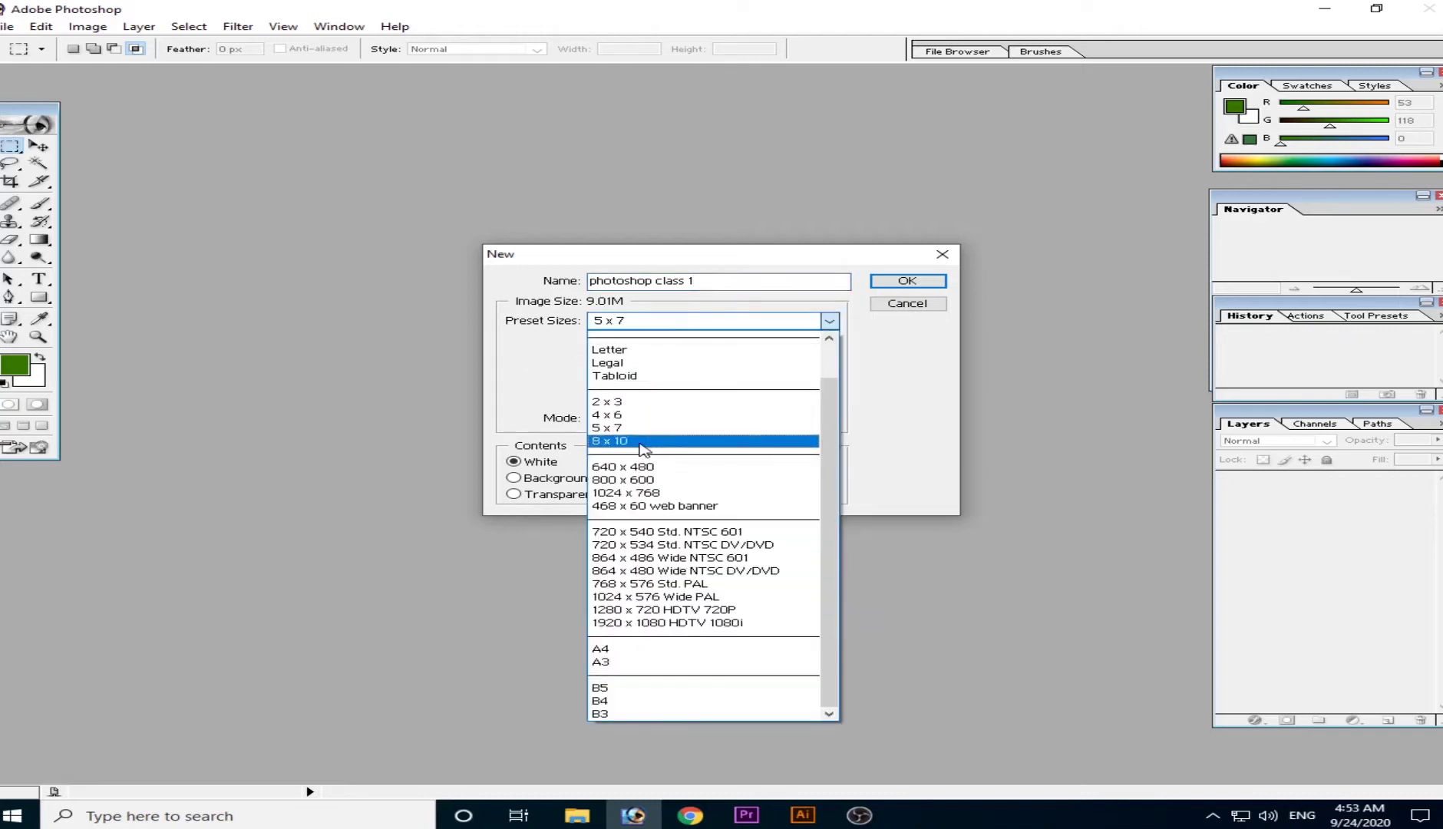
pyautogui.click(612, 351)
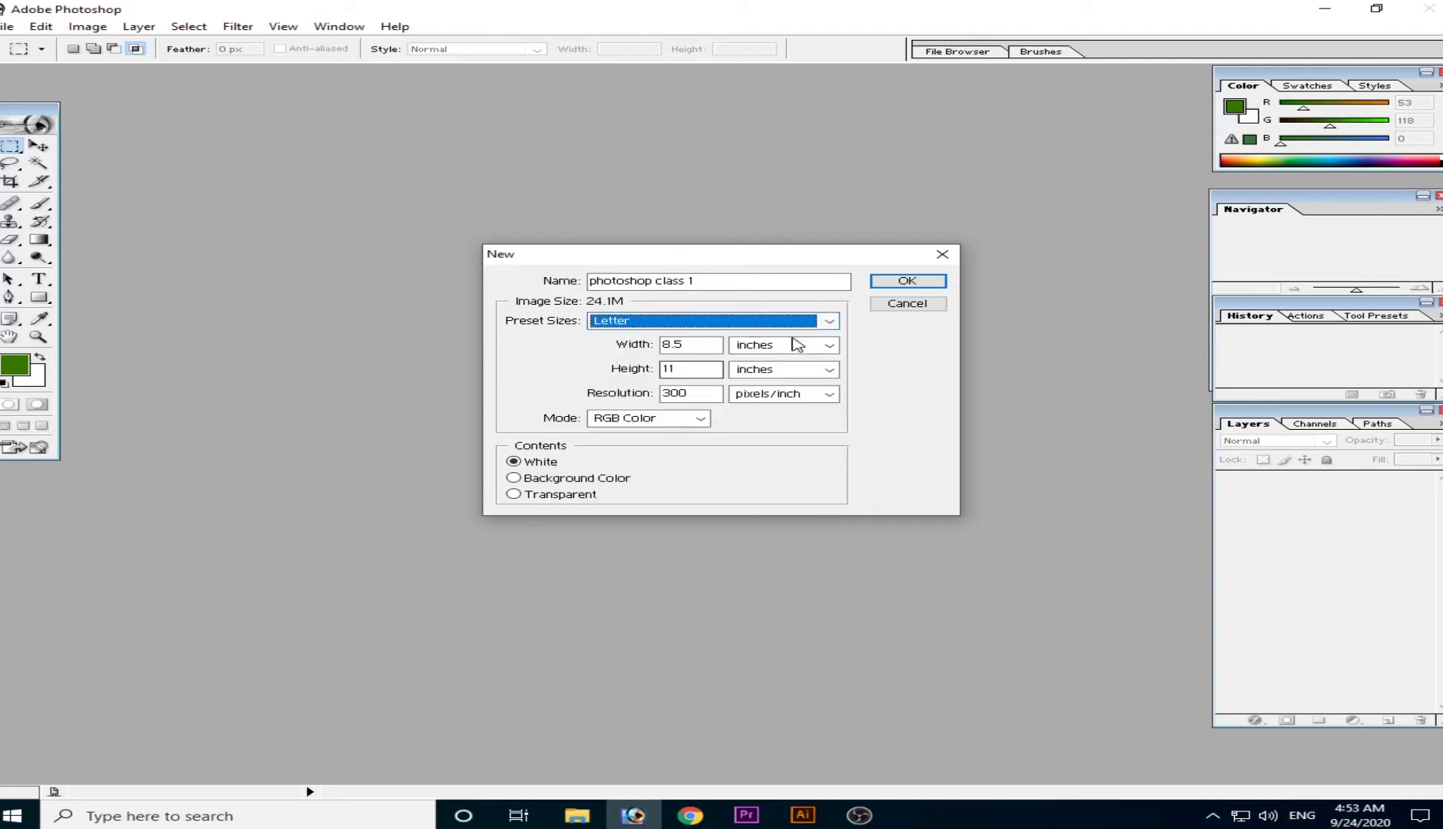
pyautogui.click(669, 321)
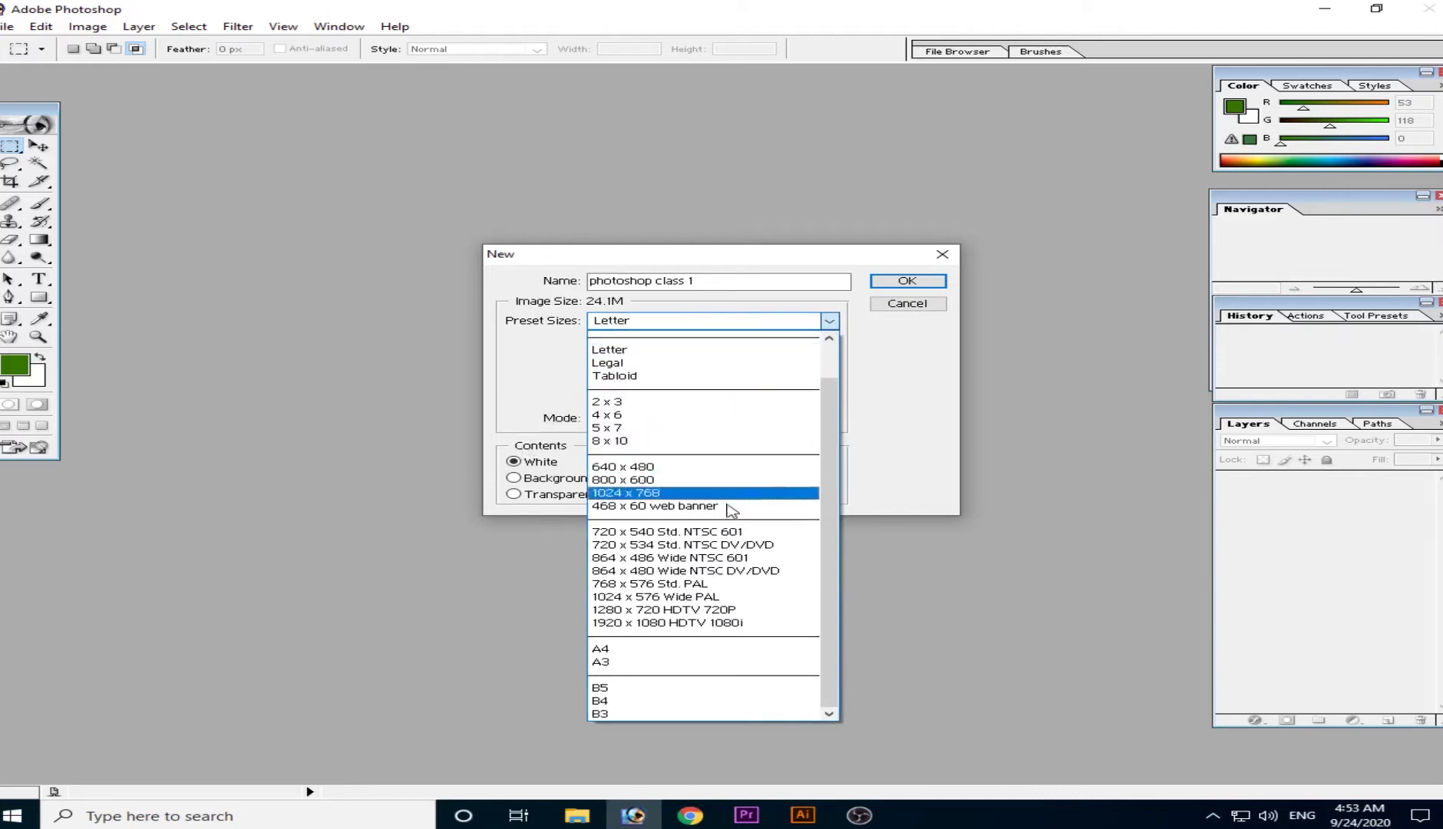
pyautogui.click(634, 649)
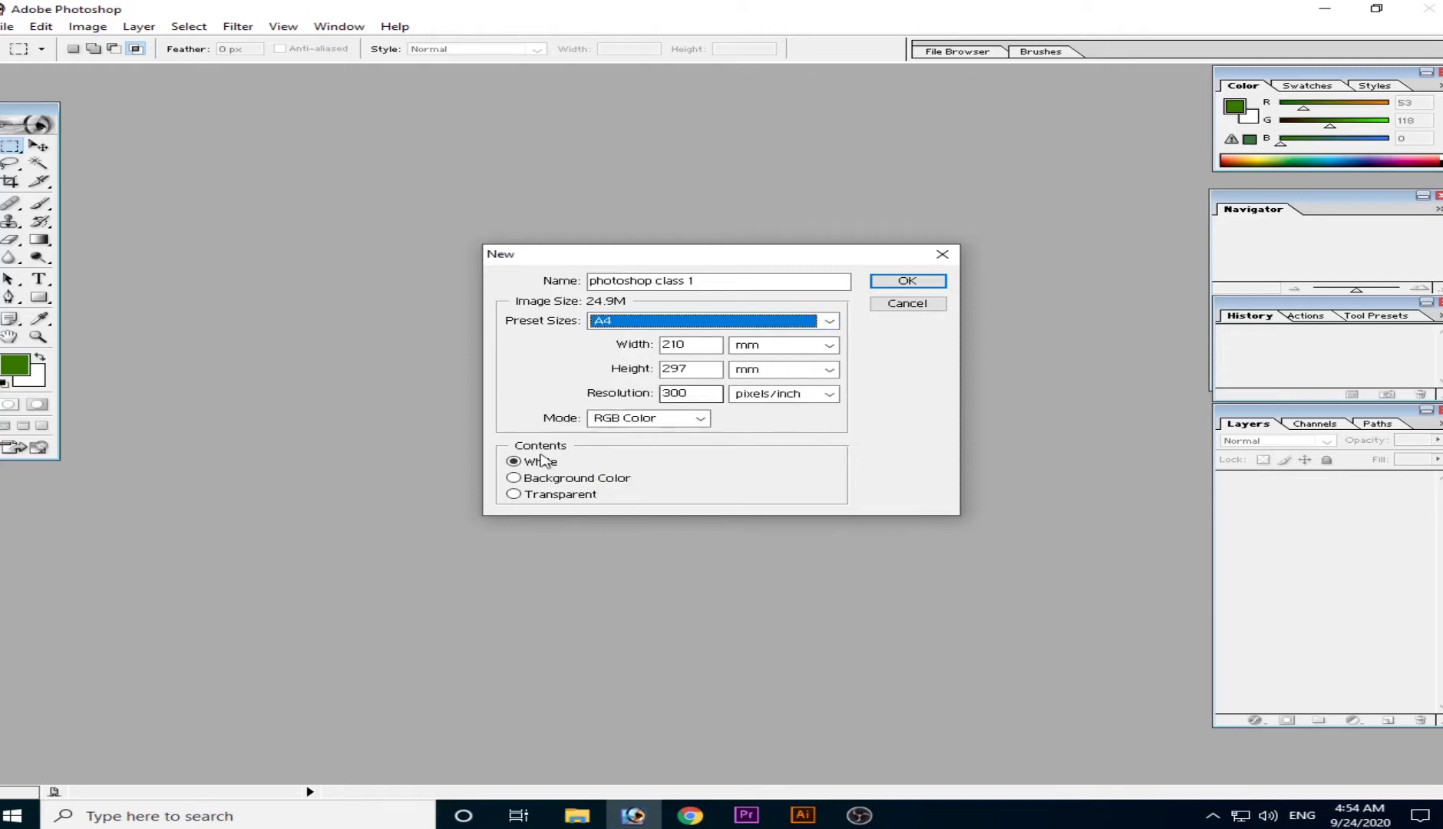
pyautogui.click(728, 321)
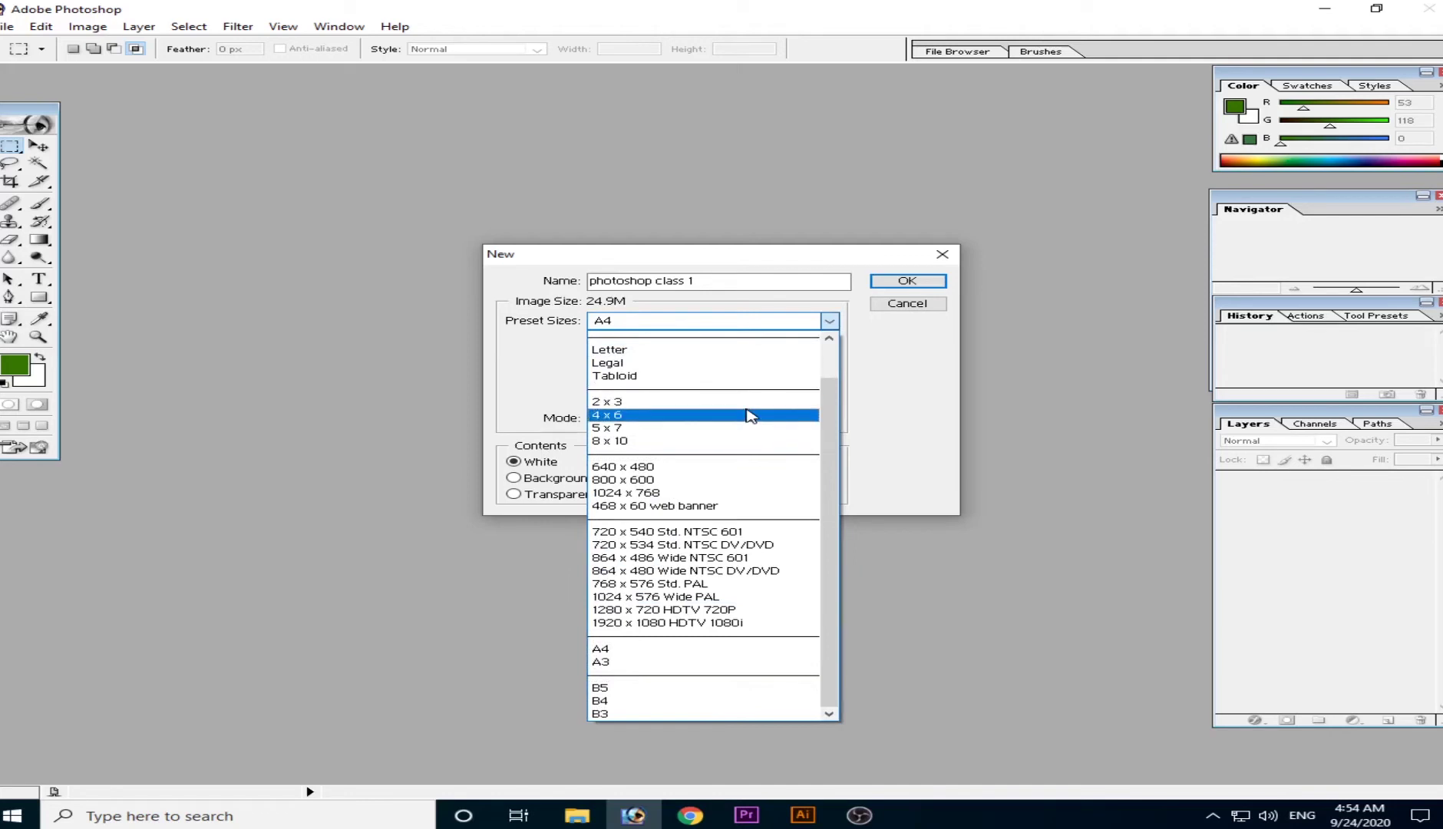
pyautogui.click(661, 429)
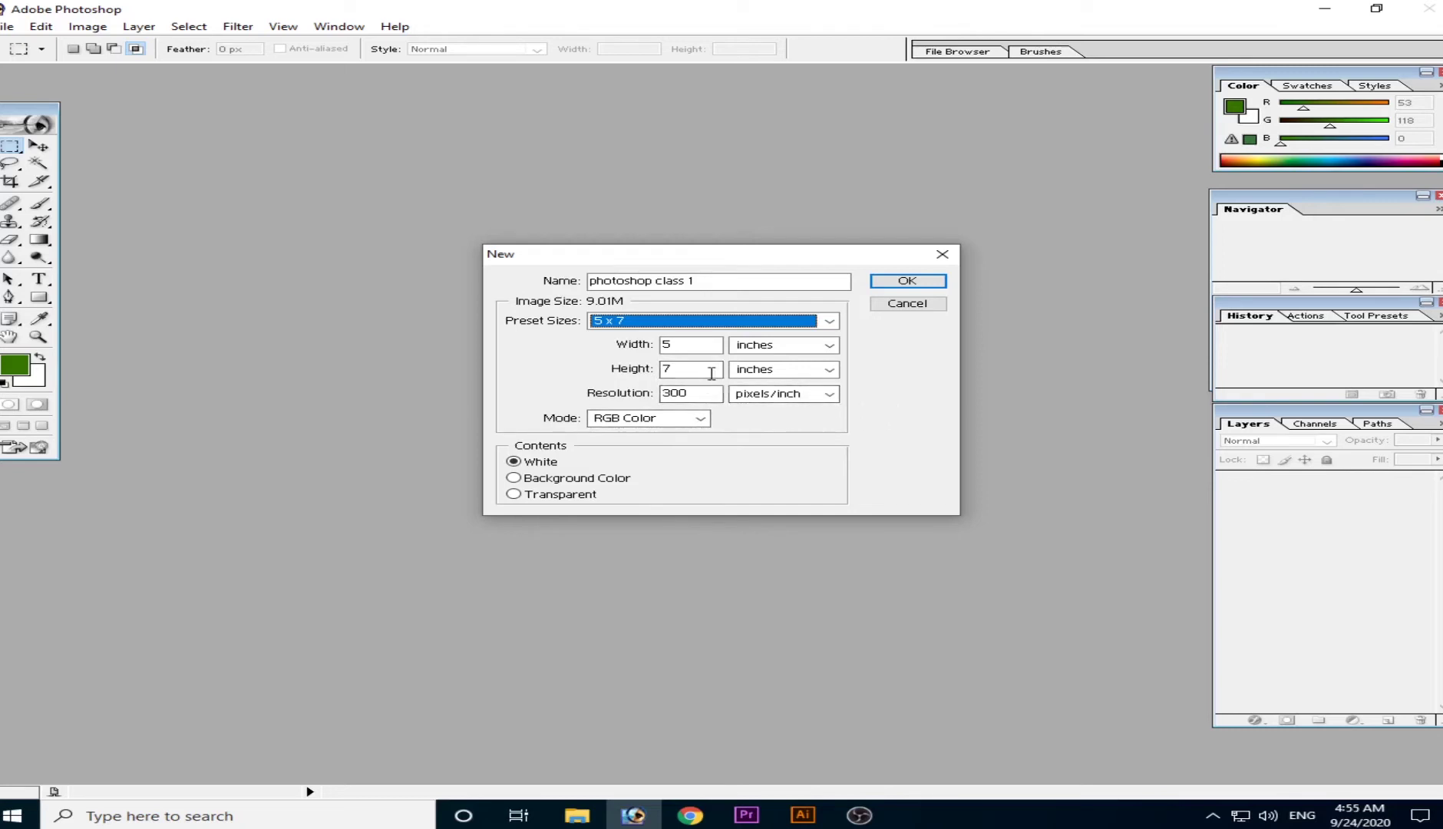
# Step: Set the new document's width to 7 inches and its height to 5 inches
pyautogui.click(687, 344)
pyautogui.press('BackSpace')
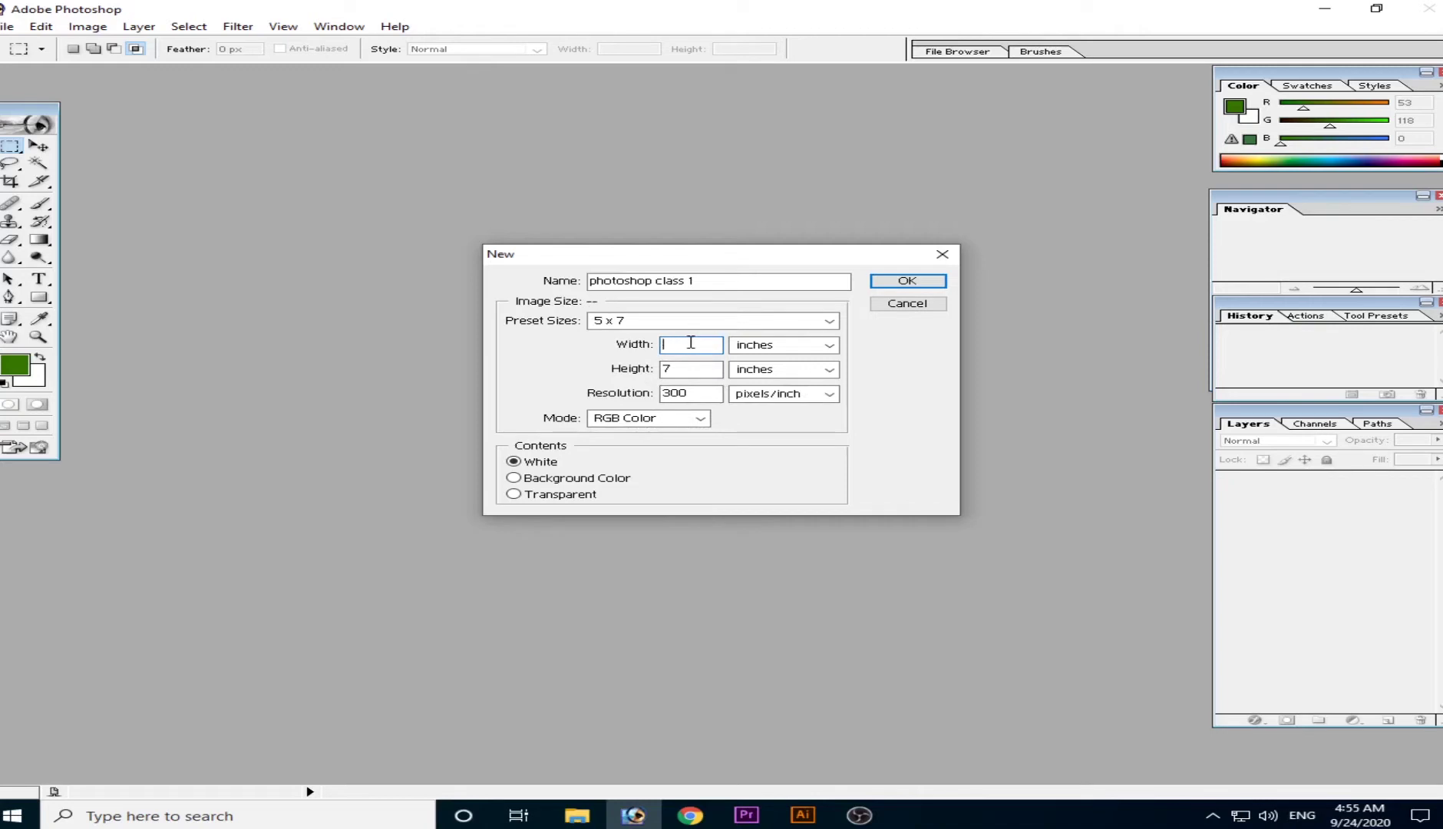
pyautogui.write('7')
pyautogui.click(713, 370)
pyautogui.press('BackSpace')
pyautogui.write('5')
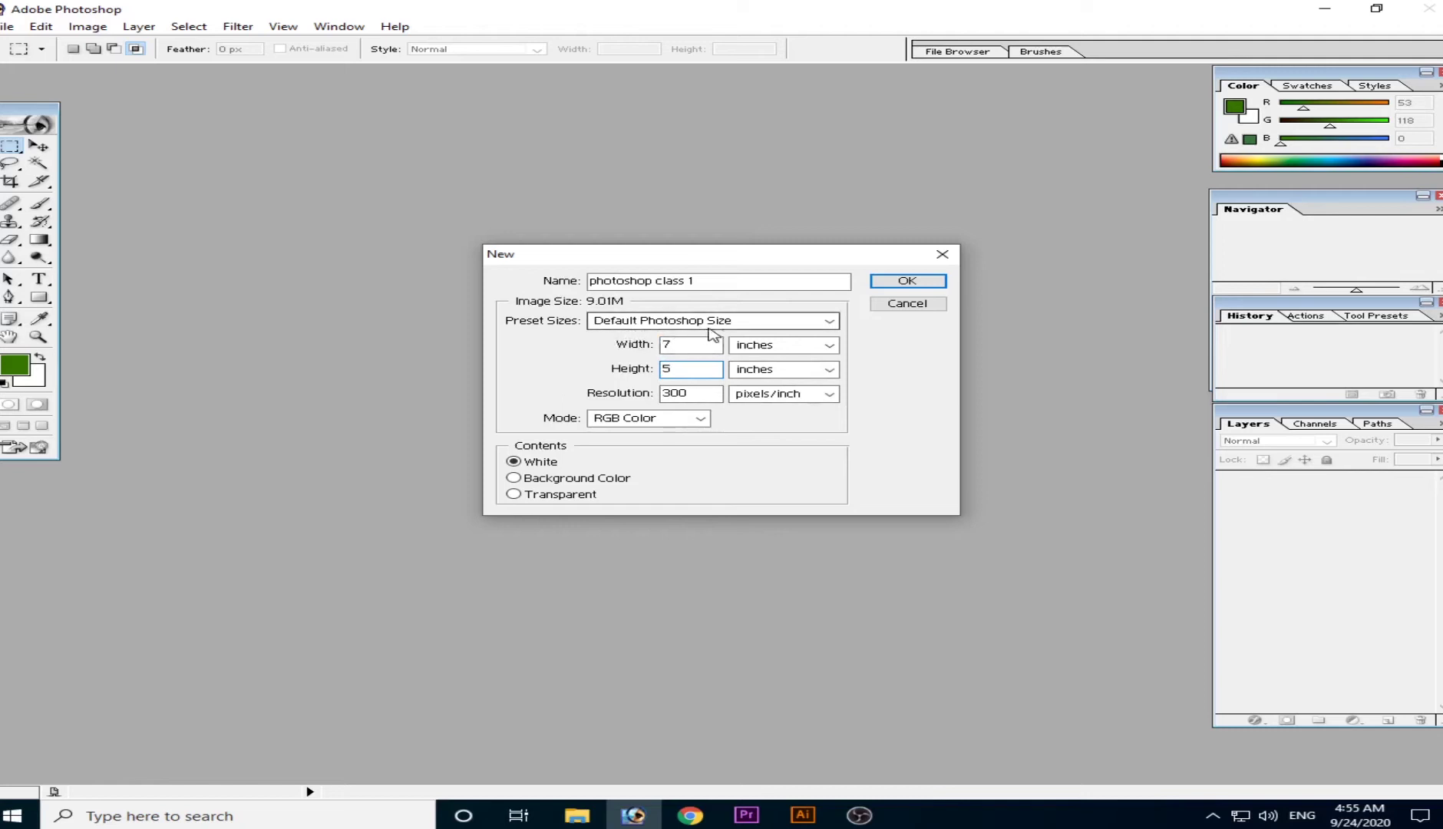
pyautogui.click(831, 346)
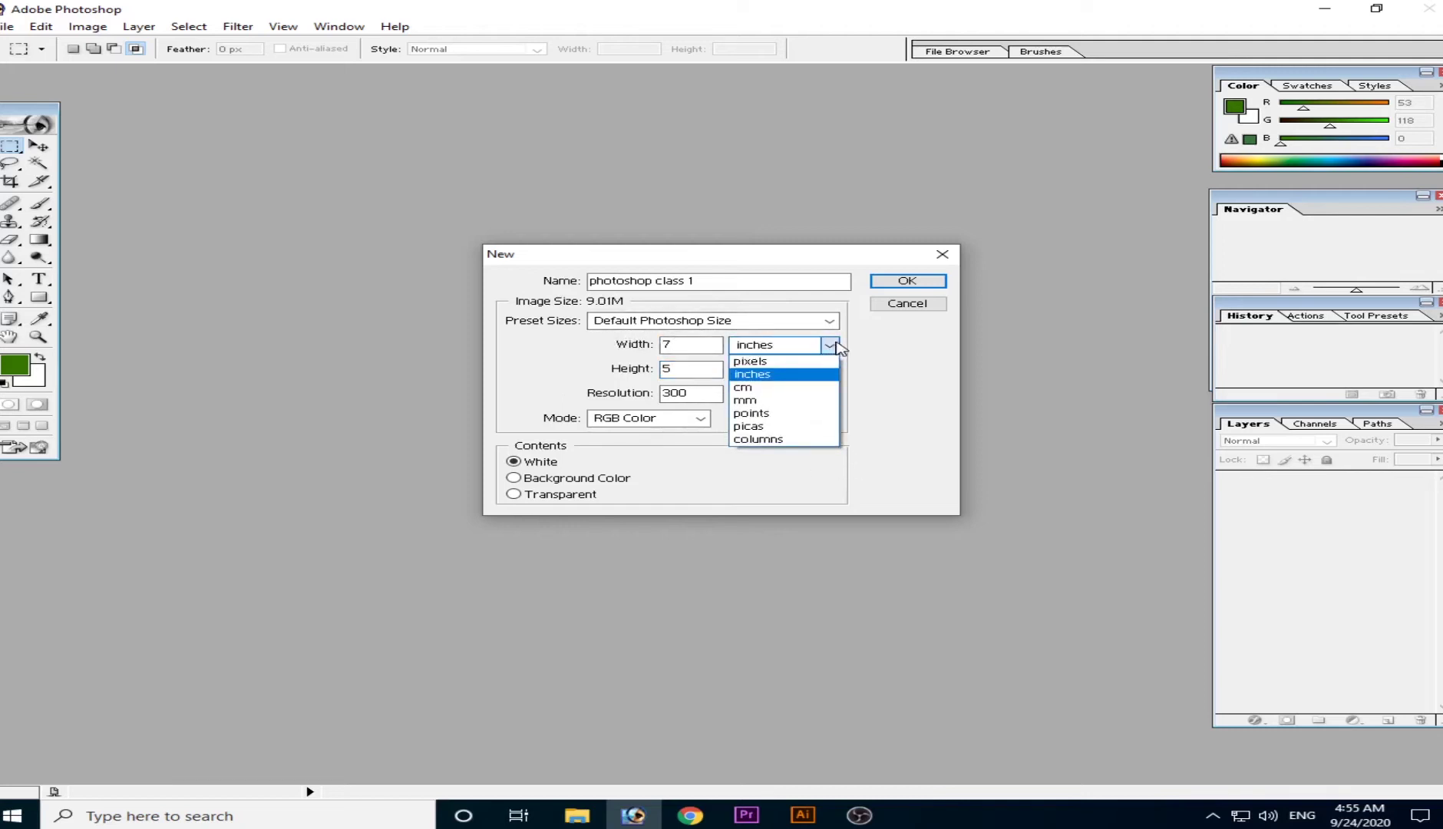
pyautogui.click(768, 374)
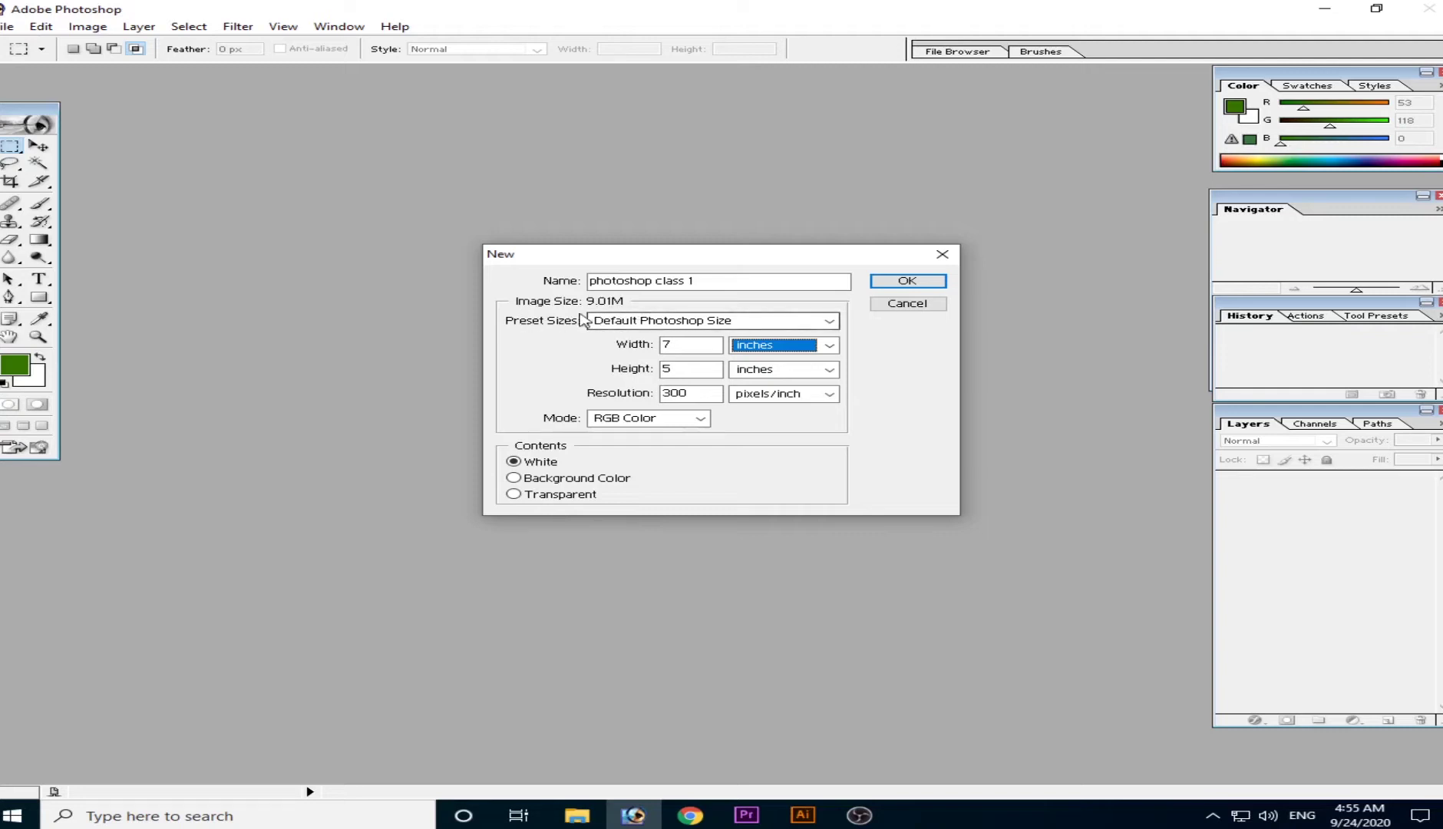
# Step: Try resolutions of 100 and 500 pixels/inch for the new document
pyautogui.click(697, 393)
pyautogui.press('BackSpace')
pyautogui.press('BackSpace')
pyautogui.press('BackSpace')
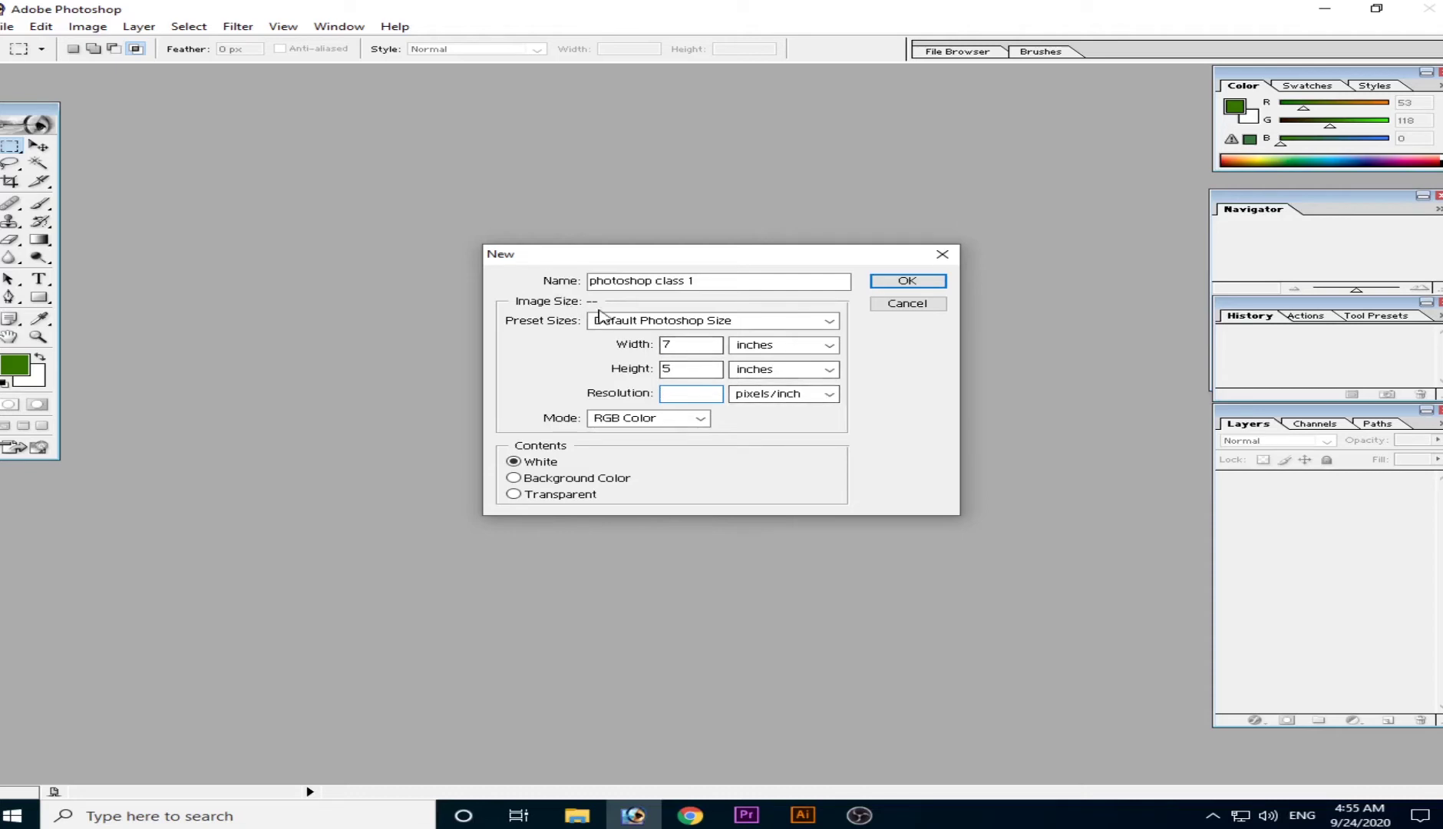
pyautogui.write('100')
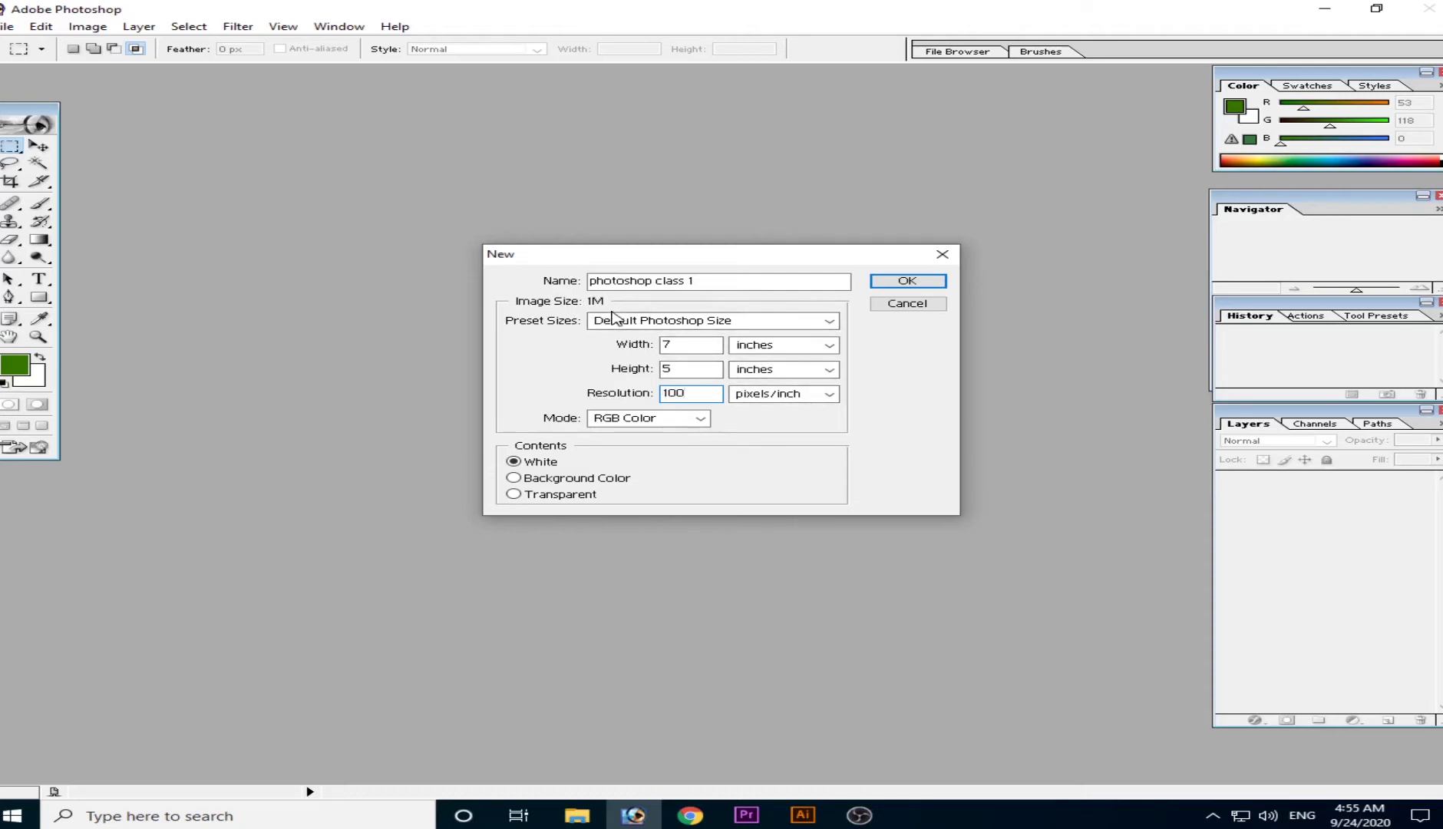
pyautogui.press('BackSpace')
pyautogui.press('BackSpace')
pyautogui.press('BackSpace')
pyautogui.write('500')
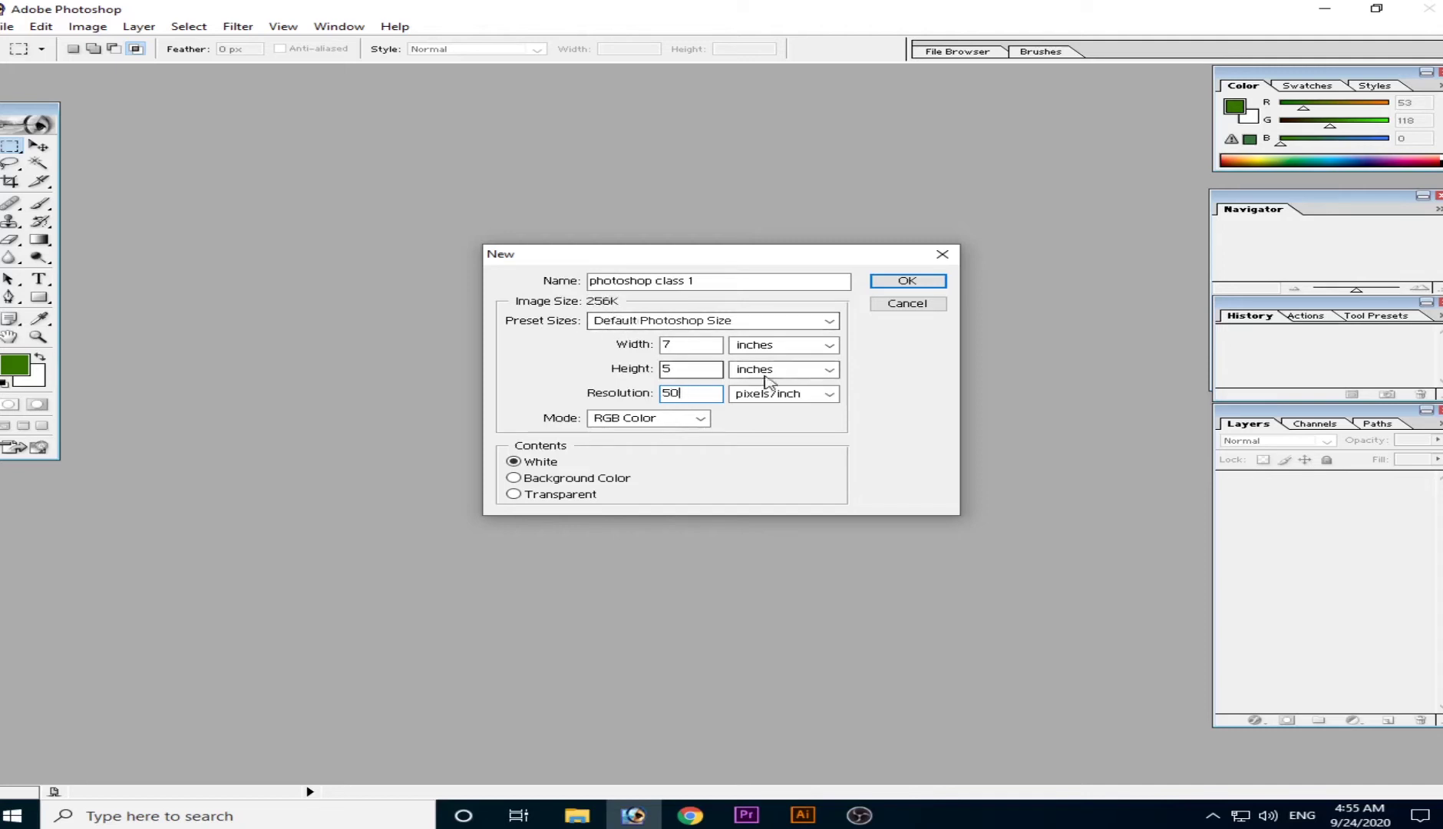
# Step: Set the new document's resolution to 150 pixels/inch
pyautogui.press('BackSpace')
pyautogui.press('BackSpace')
pyautogui.press('BackSpace')
pyautogui.write('150')
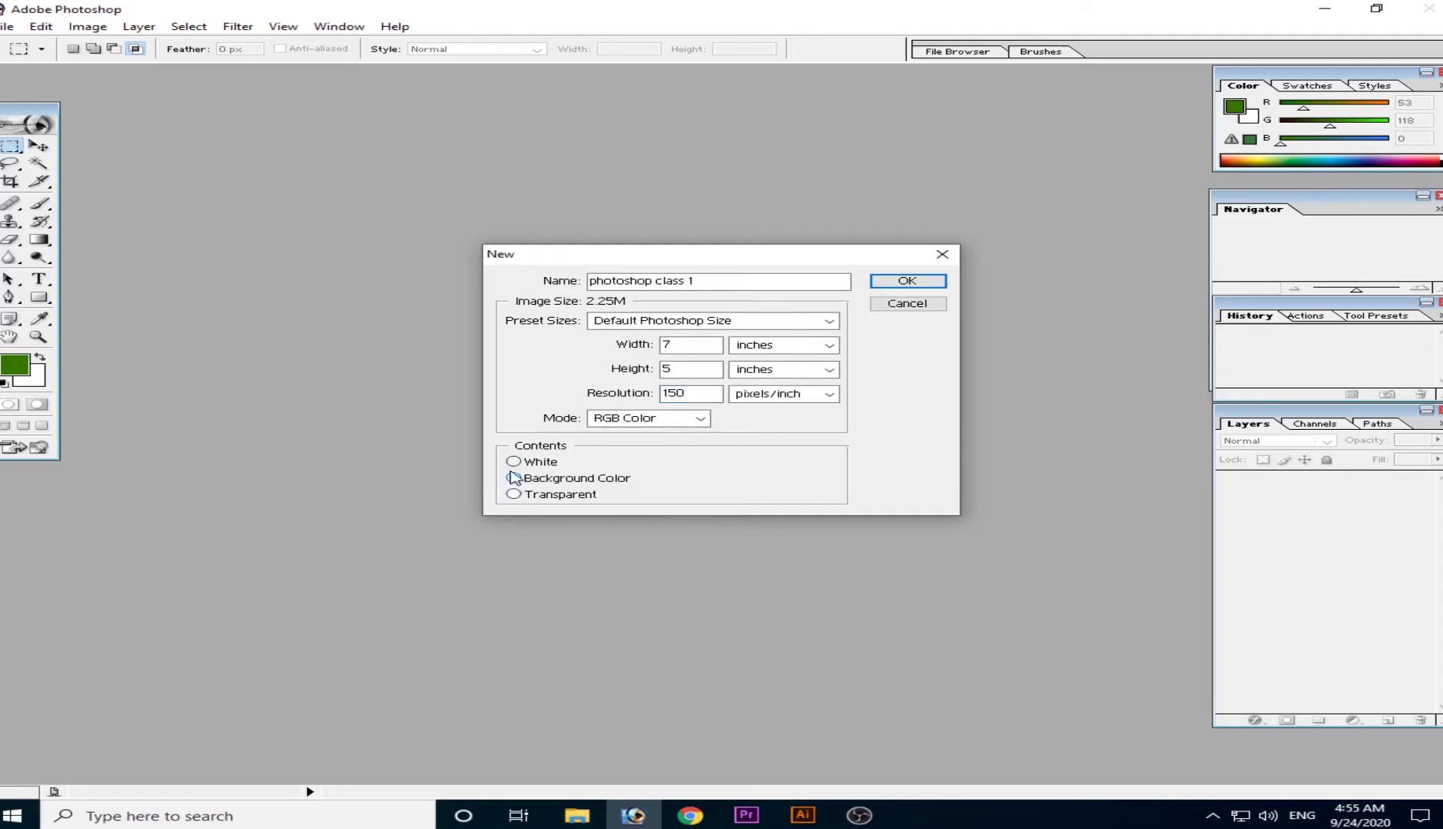
# Step: Choose White contents and the RGB Color mode, and create the document
pyautogui.click(513, 464)
pyautogui.click(512, 499)
pyautogui.click(512, 461)
pyautogui.click(701, 419)
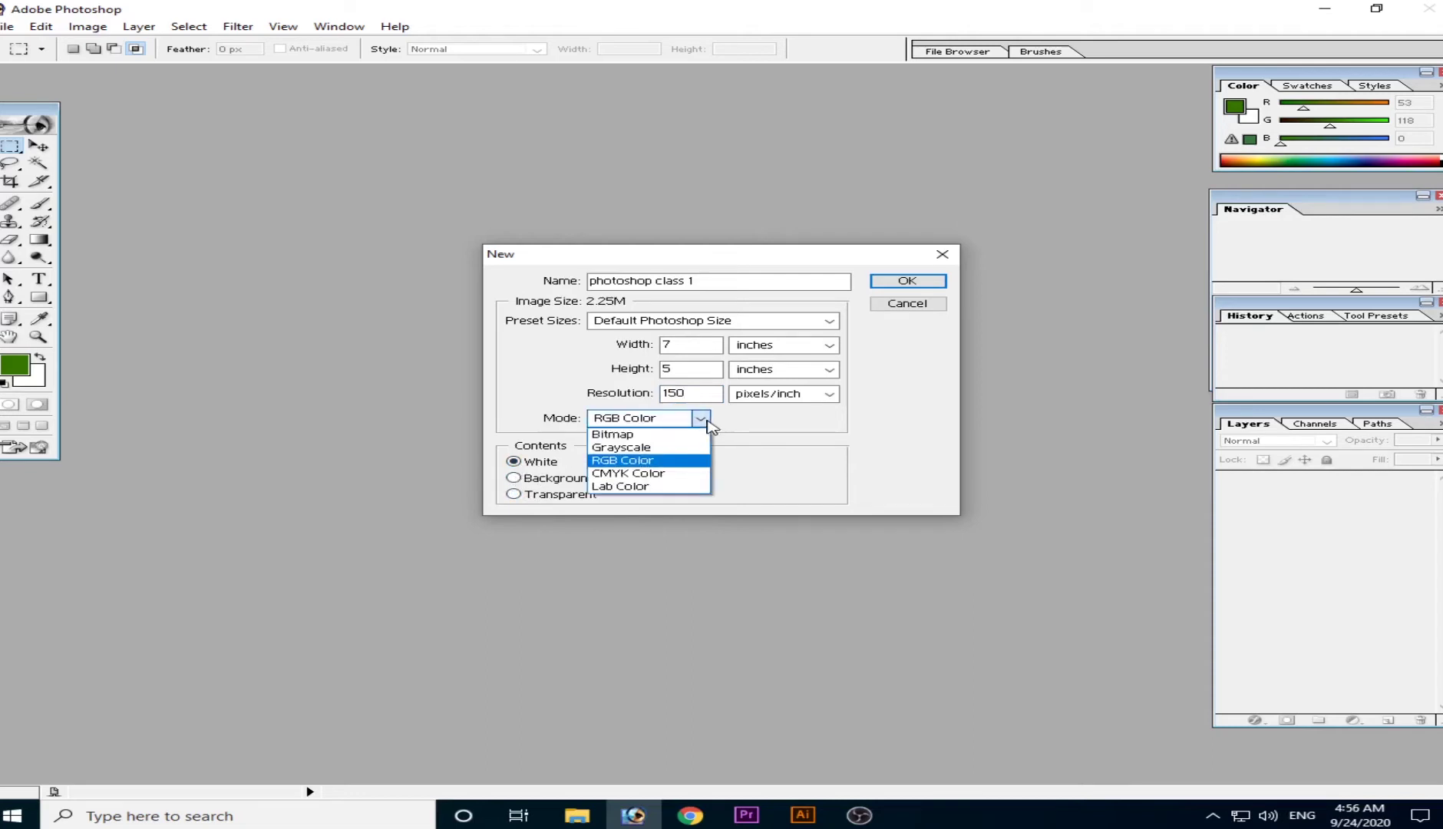
pyautogui.click(607, 462)
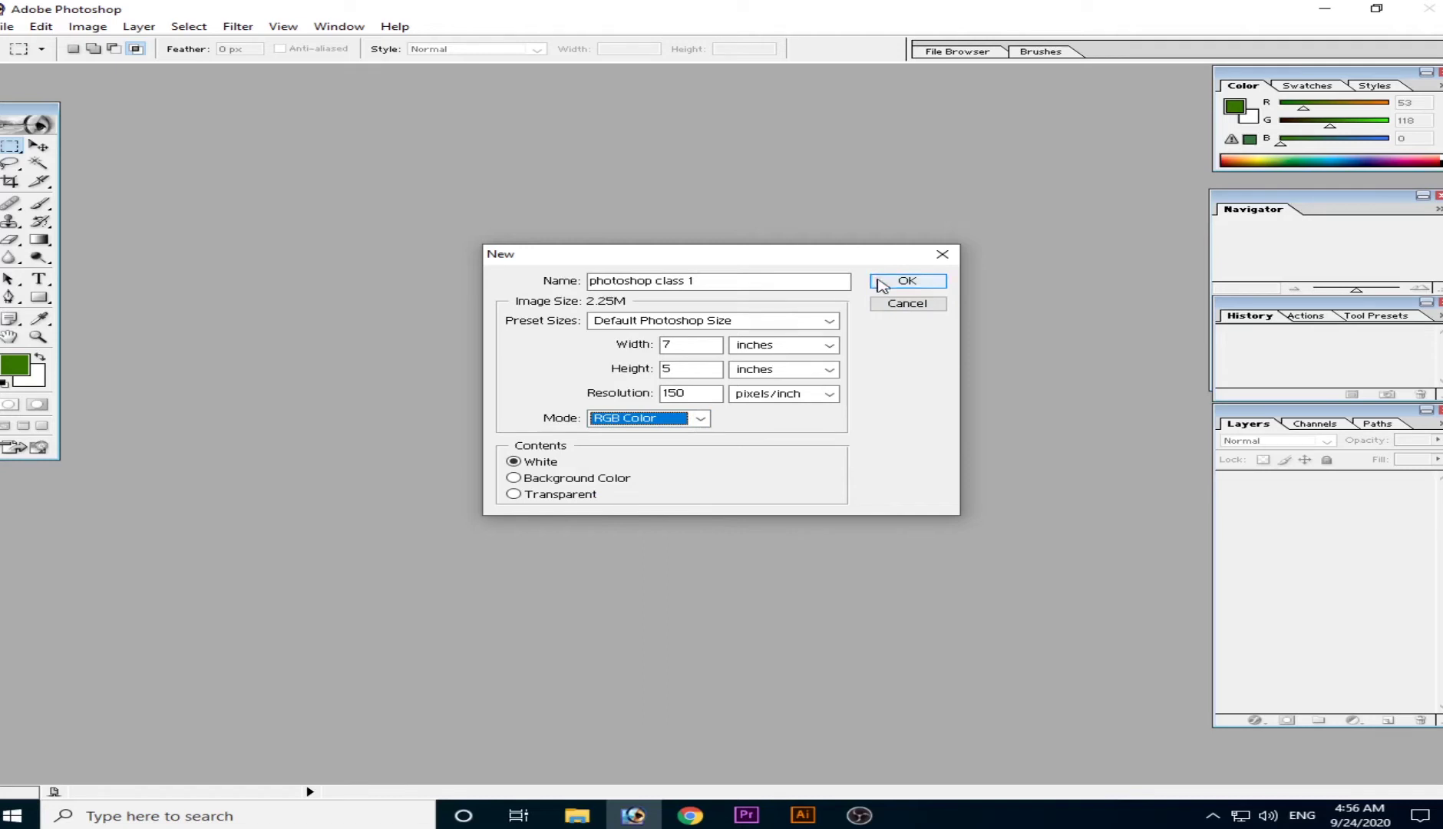
pyautogui.click(700, 419)
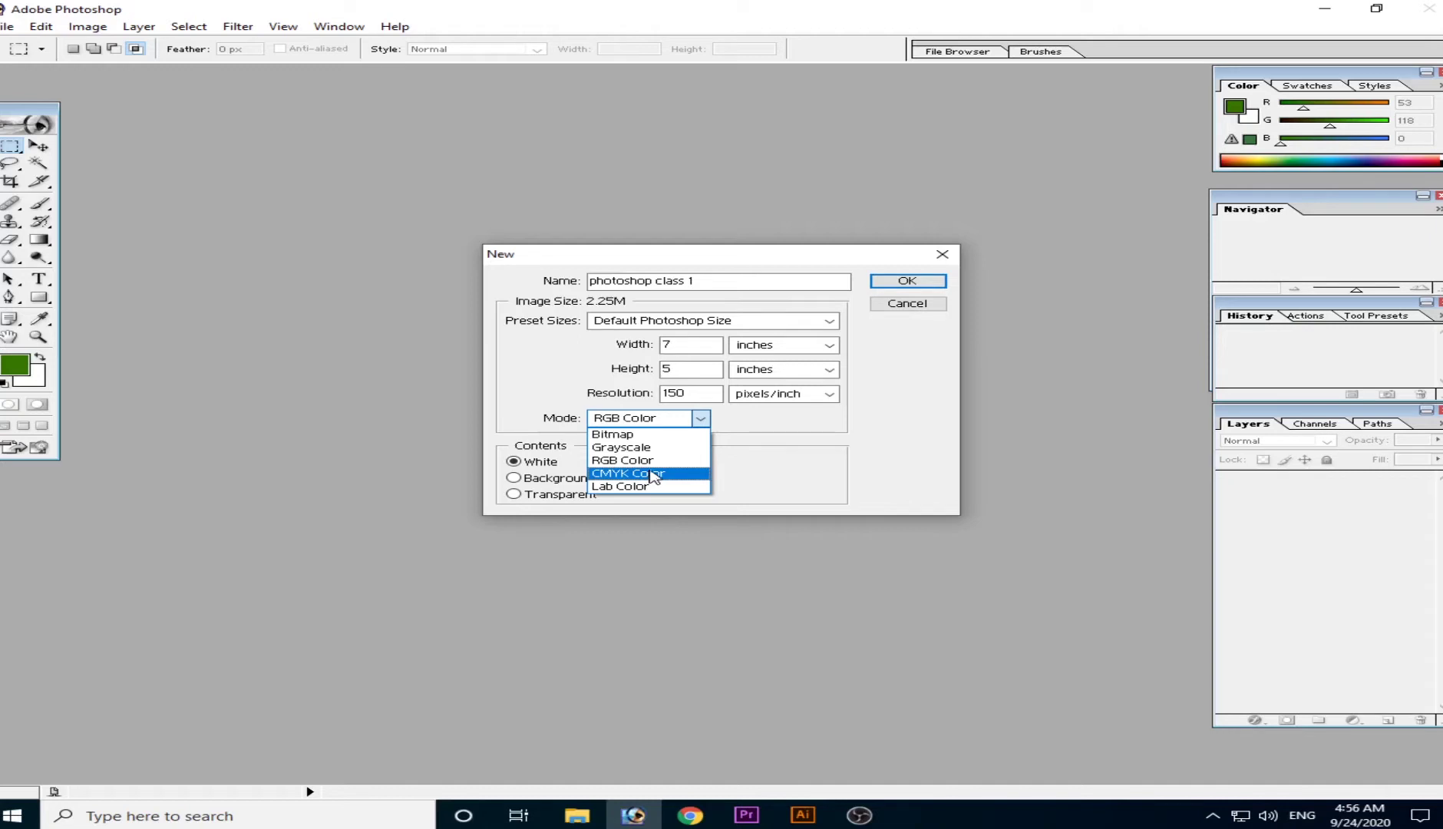
pyautogui.click(638, 459)
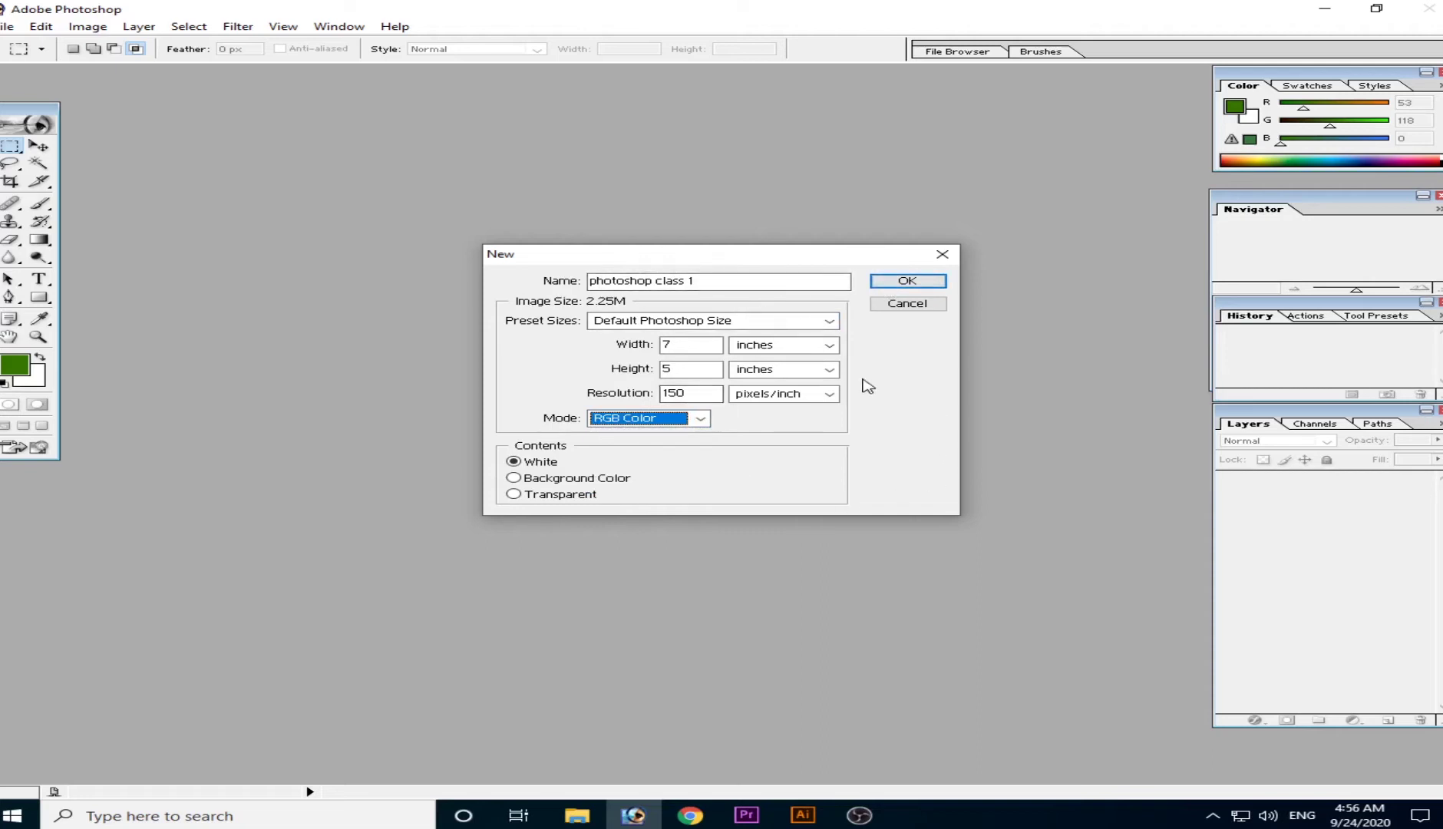
pyautogui.click(891, 290)
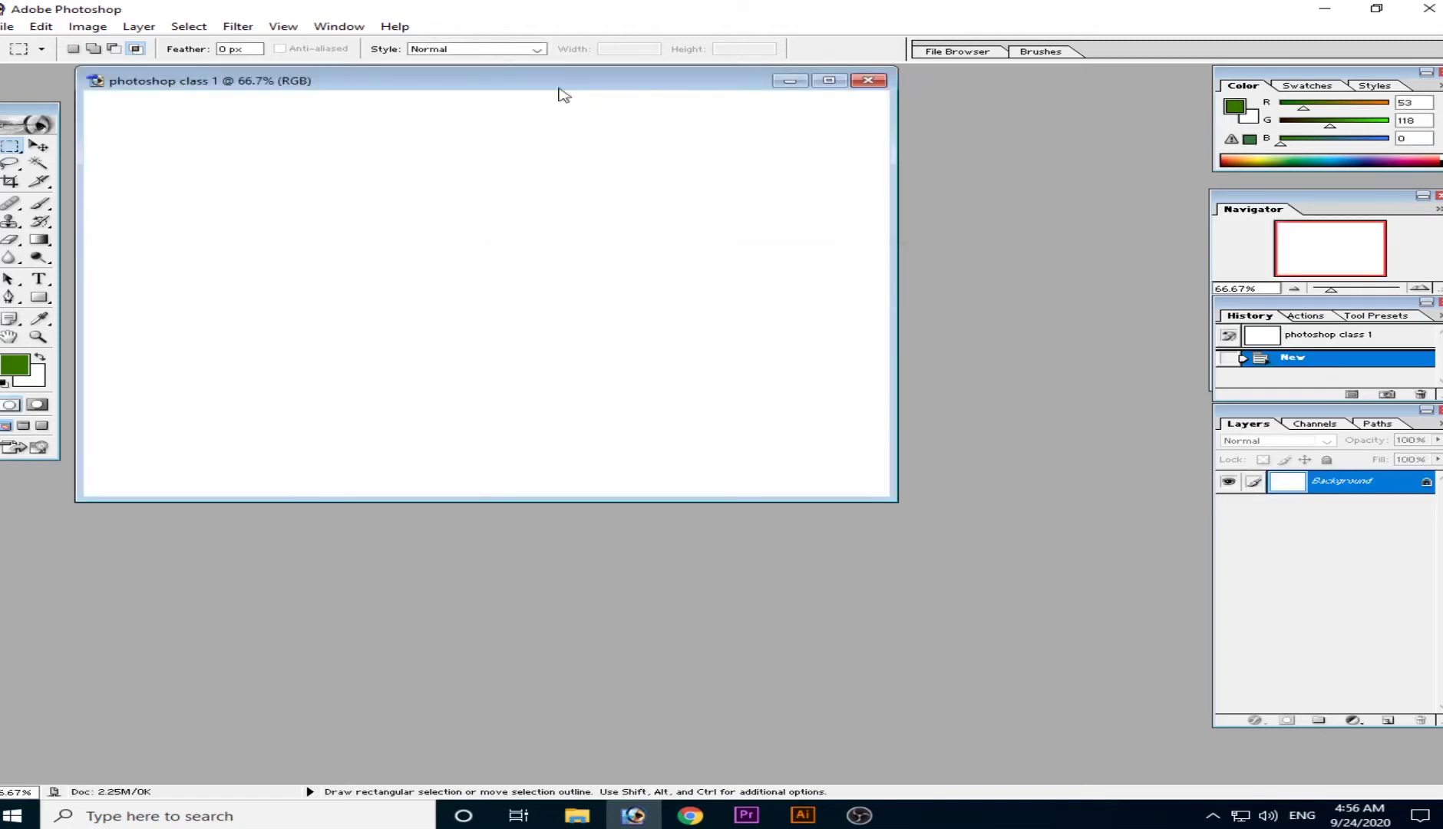
# Step: Move the document window toward the centre of the workspace, then maximize it
pyautogui.moveTo(563, 94); pyautogui.dragTo(708, 207)
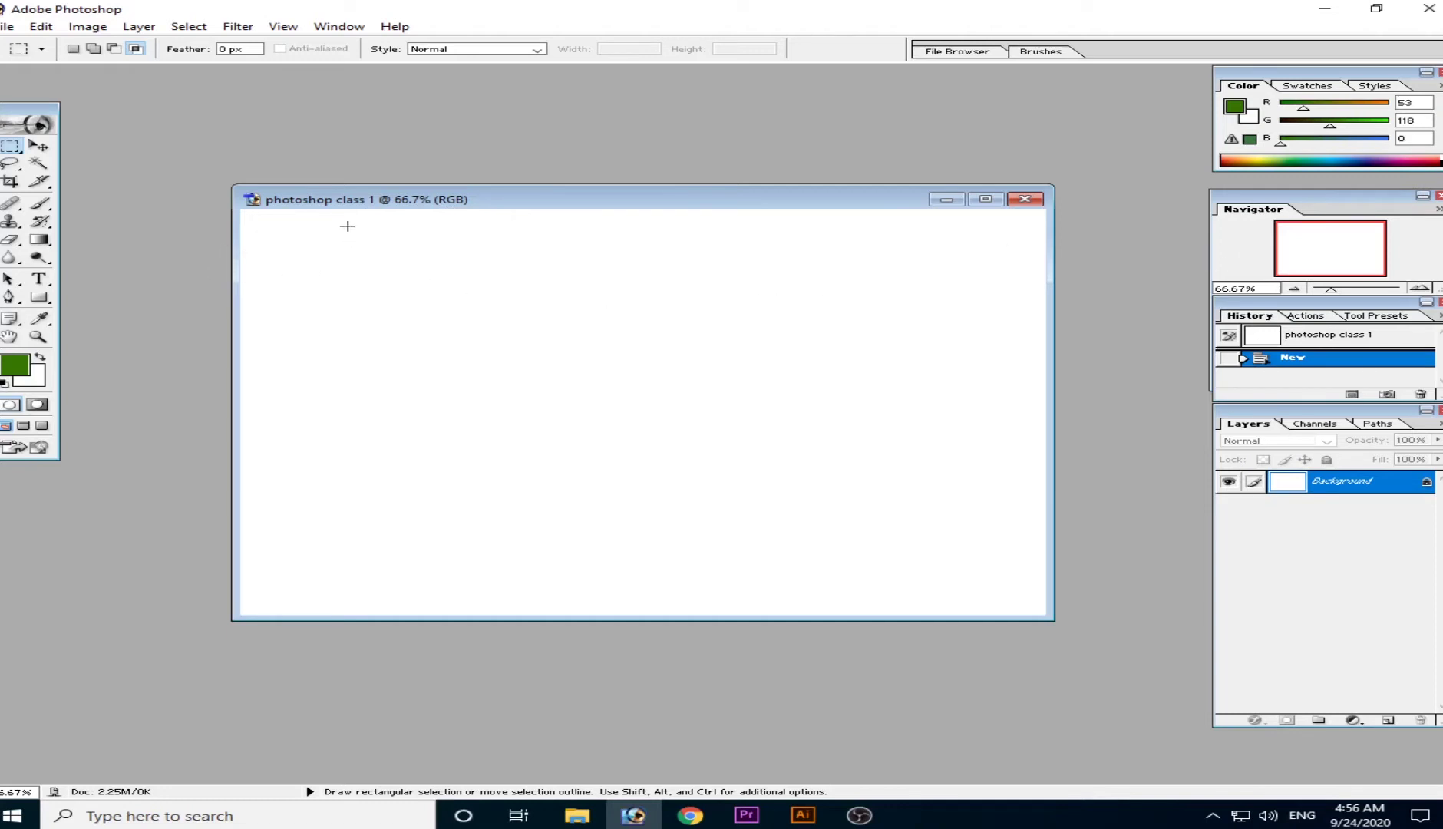
pyautogui.doubleClick(572, 200)
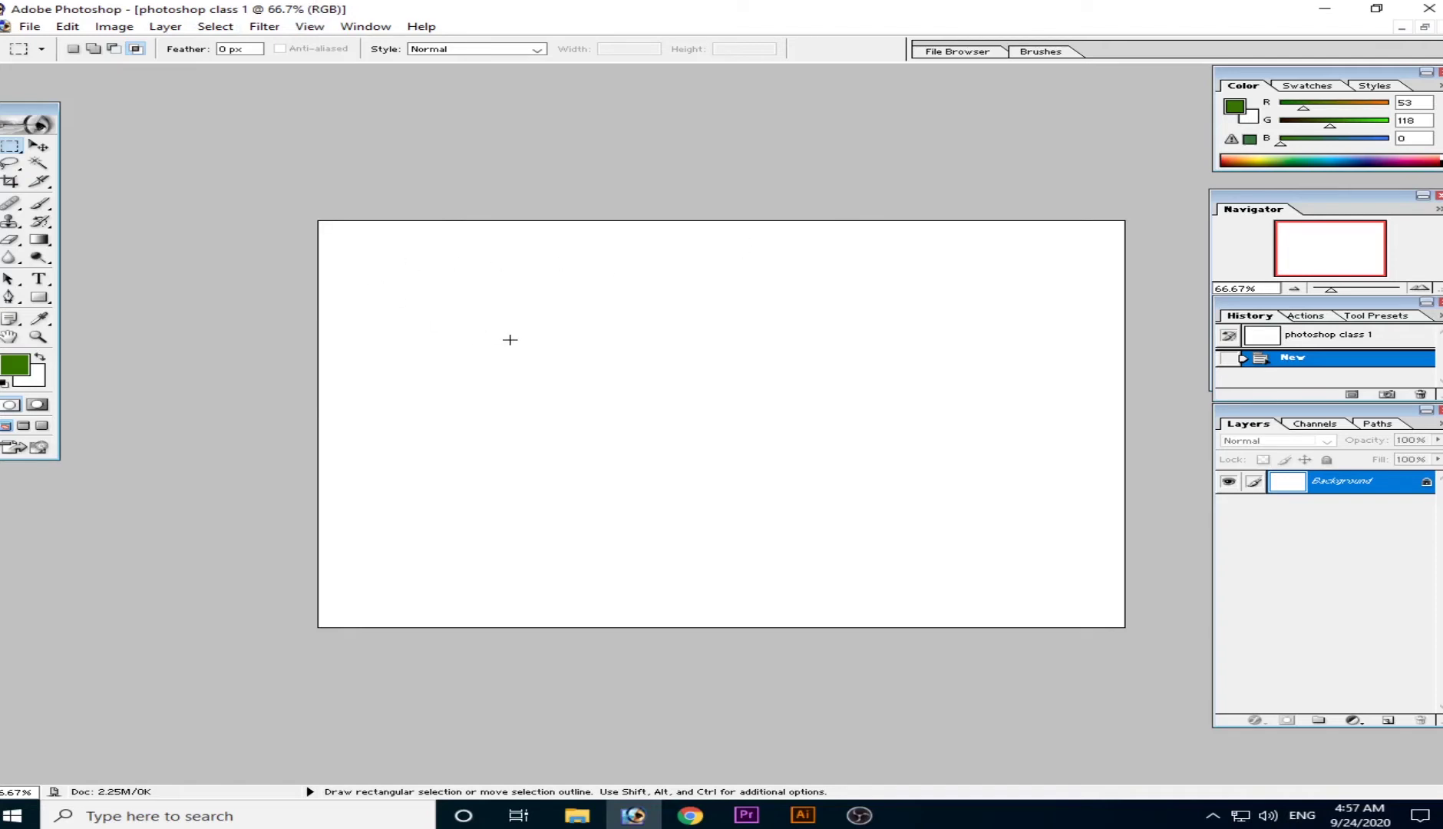
pyautogui.hotkey('ctrl', '+')
pyautogui.hotkey('ctrl', '-')
# Step: Activate the Move tool and the Lasso tool, then return to the Rectangular Marquee tool
pyautogui.press('v')
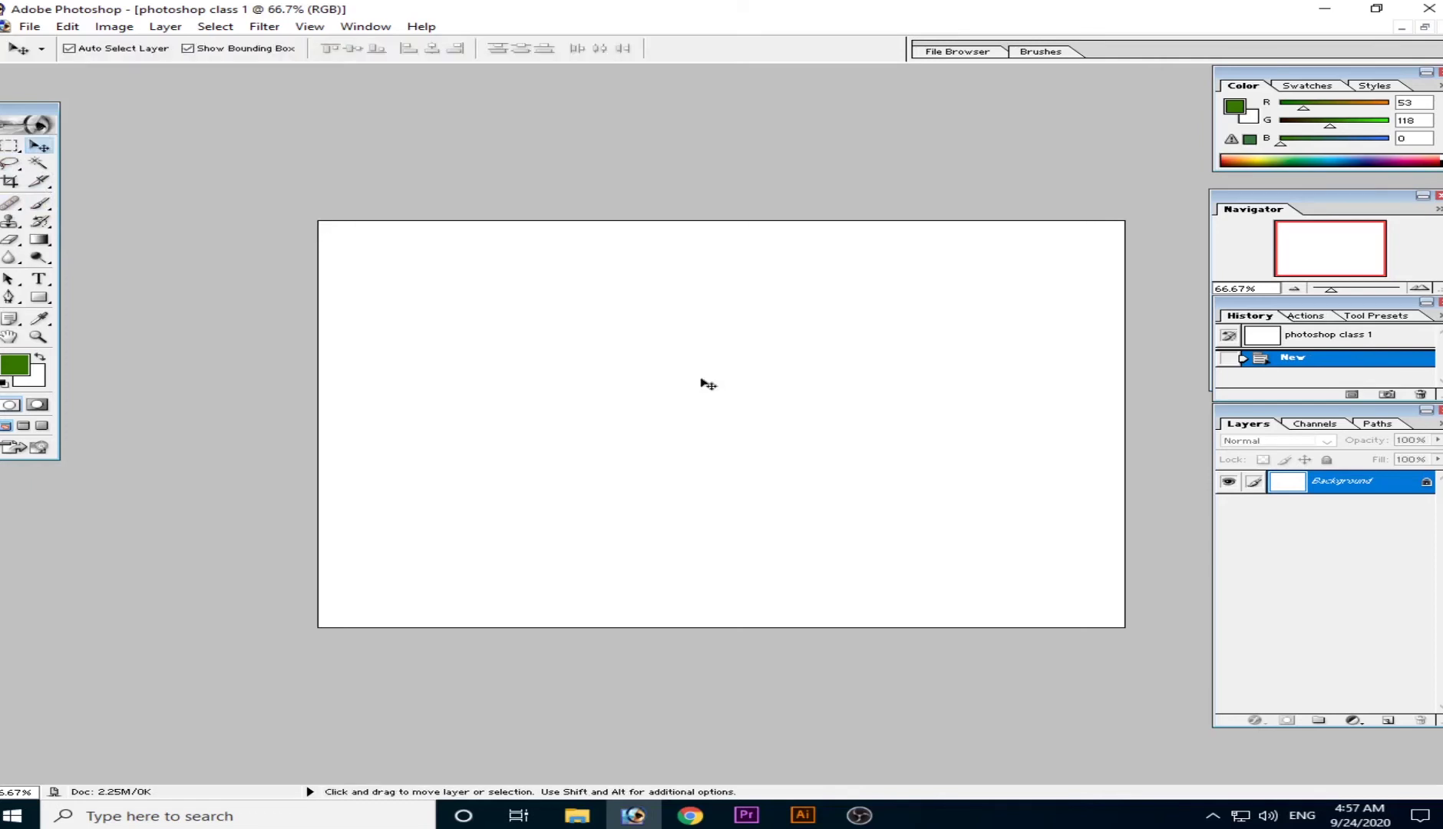
pyautogui.press('l')
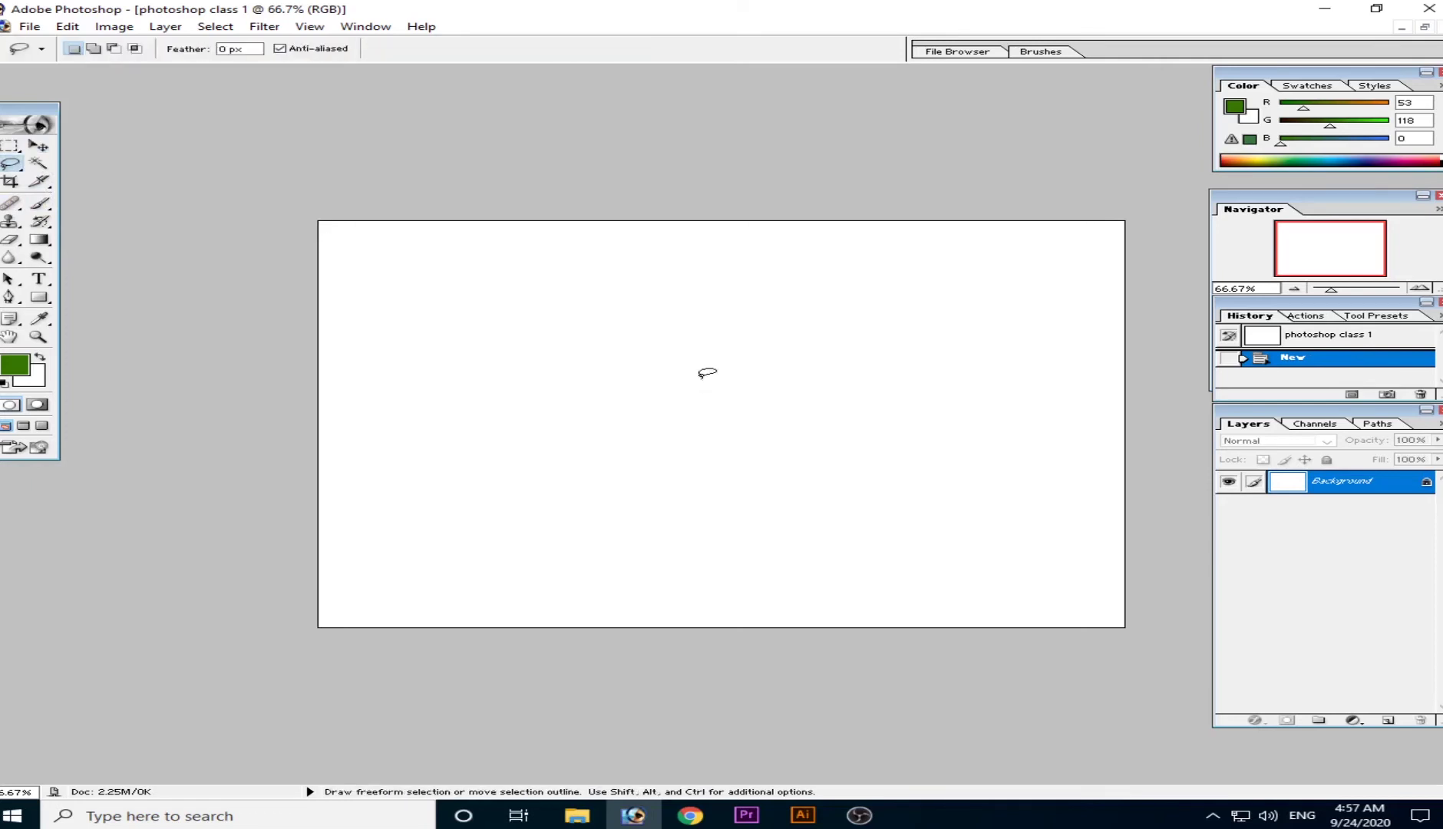
pyautogui.press('m')
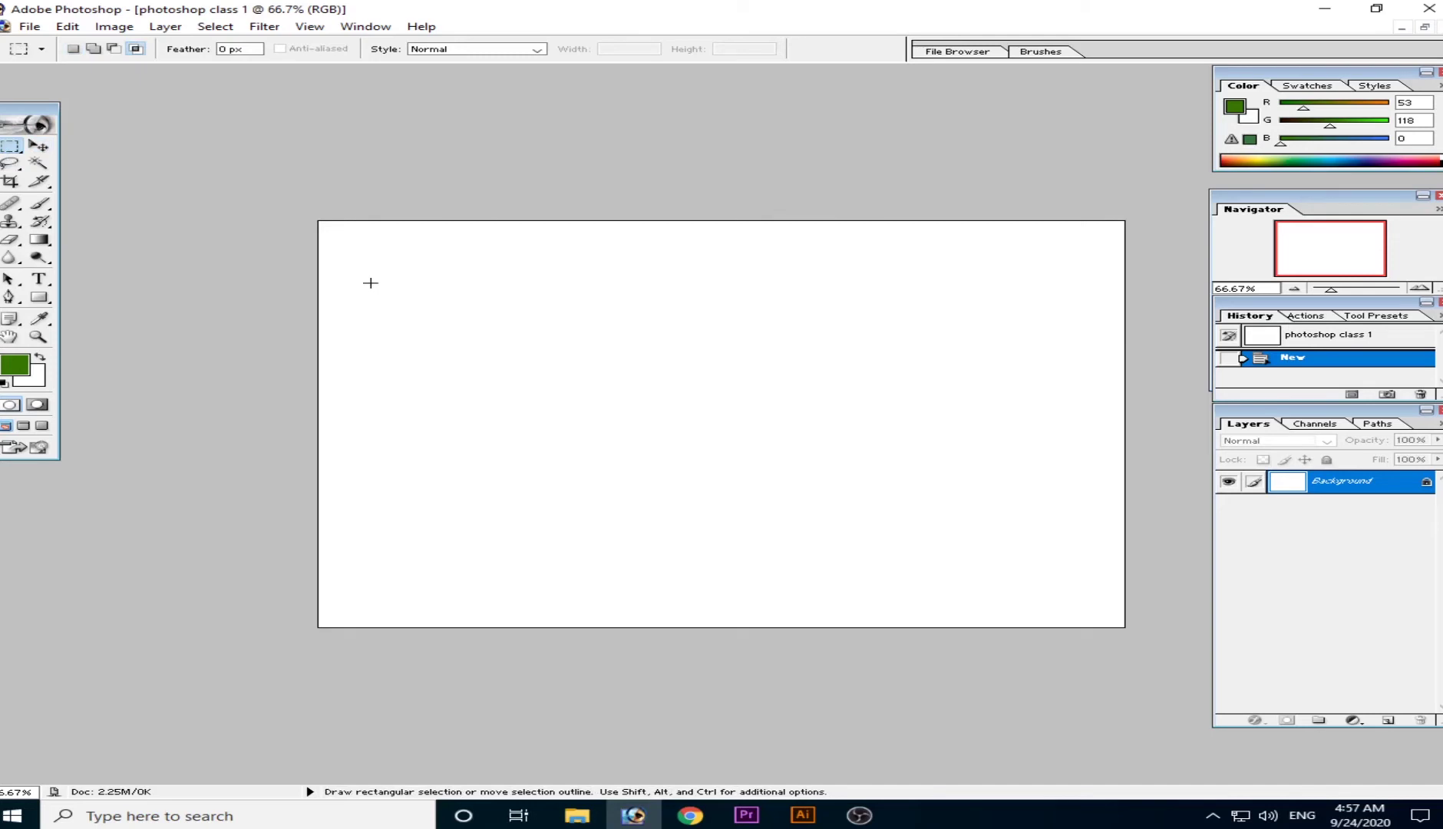
# Step: Try intersecting two overlapping rectangular marquee selections on the canvas, then undo the intersection and deselect
pyautogui.moveTo(370, 282); pyautogui.dragTo(990, 533)
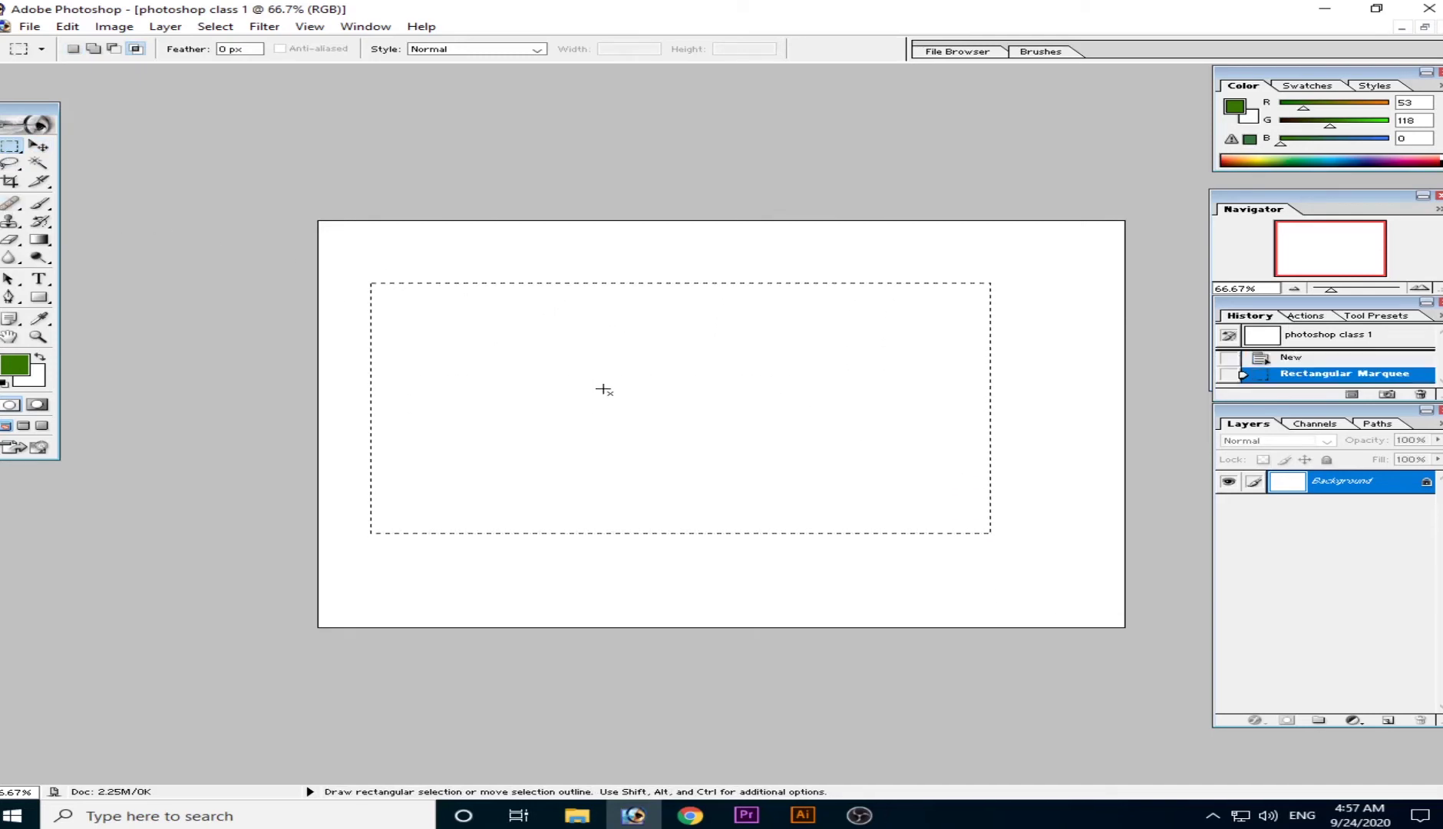
pyautogui.moveTo(601, 390); pyautogui.dragTo(1034, 548)
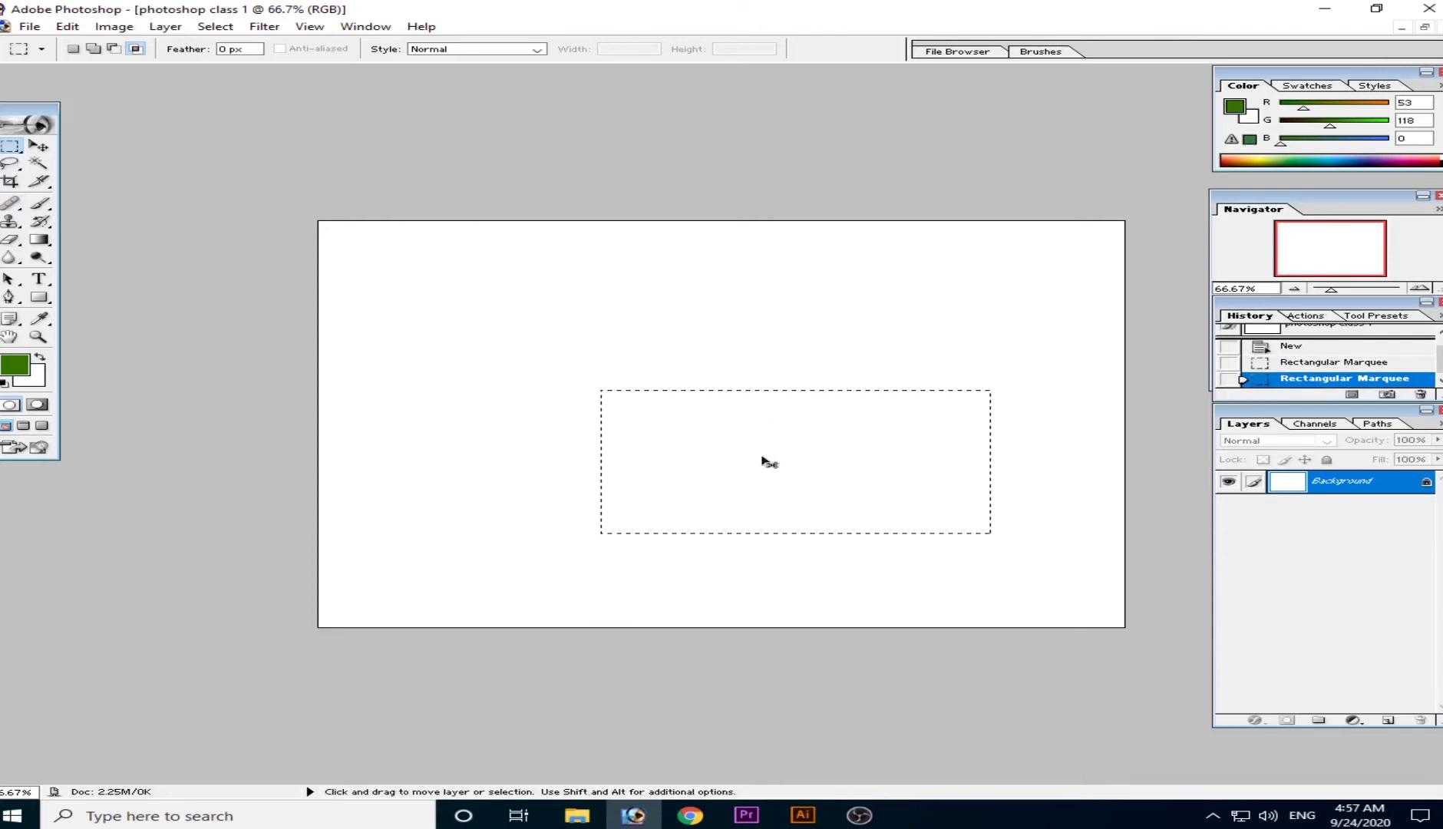
pyautogui.hotkey('ctrl', 'z')
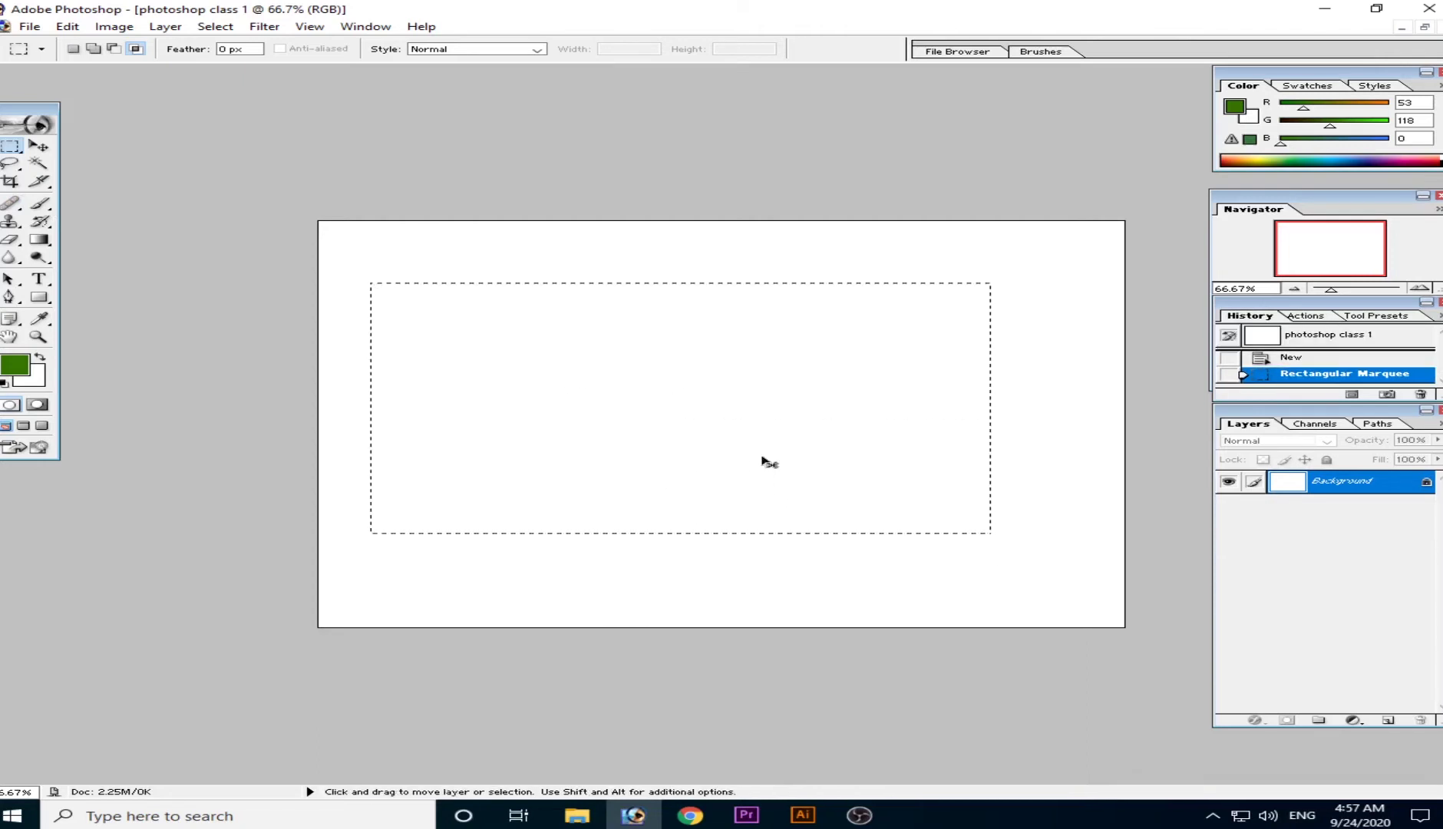
pyautogui.hotkey('ctrl', 'd')
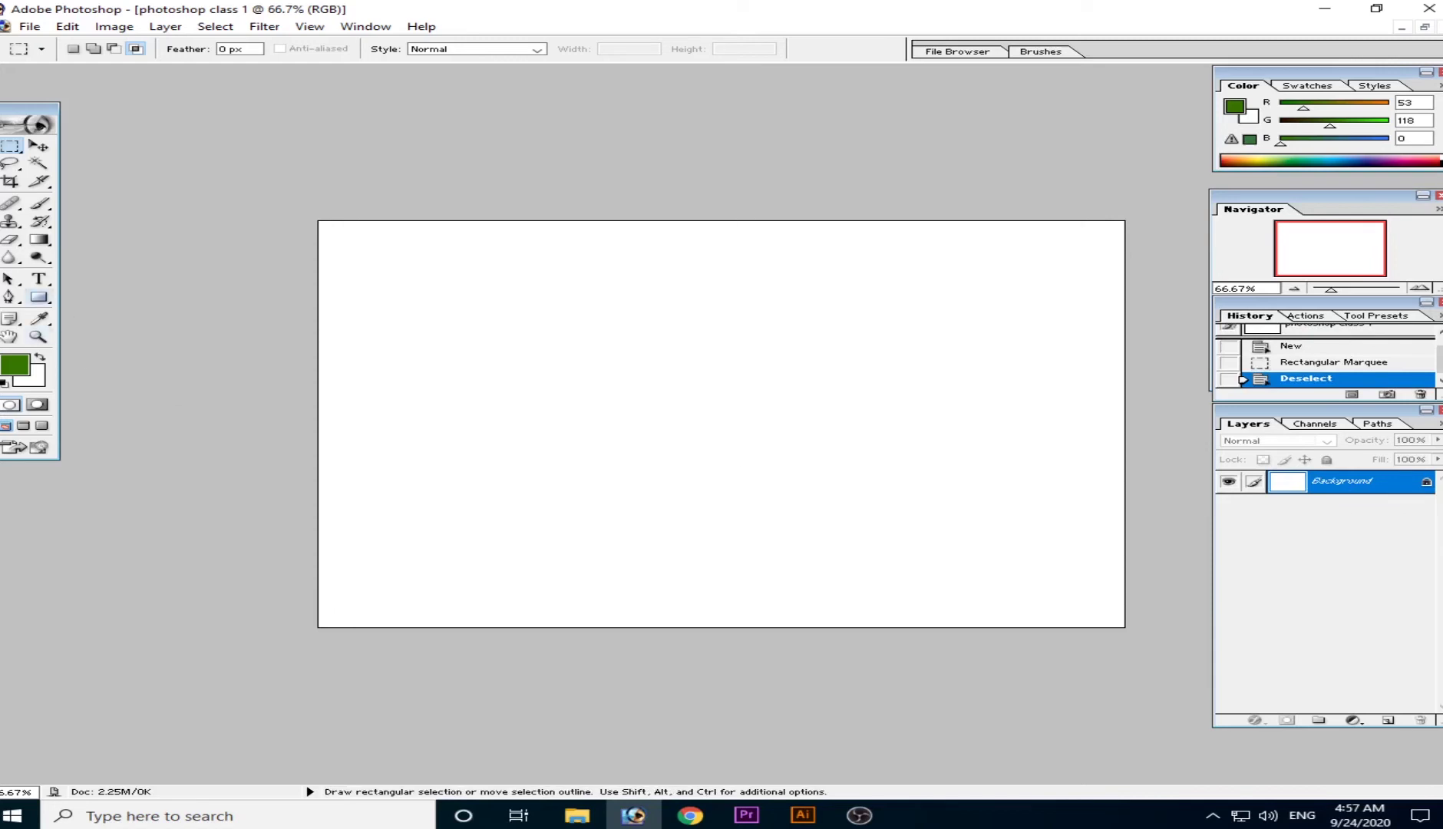
# Step: Paint a green diagonal stroke with the size 13 Brush from the canvas's upper left to its lower right
pyautogui.click(39, 203)
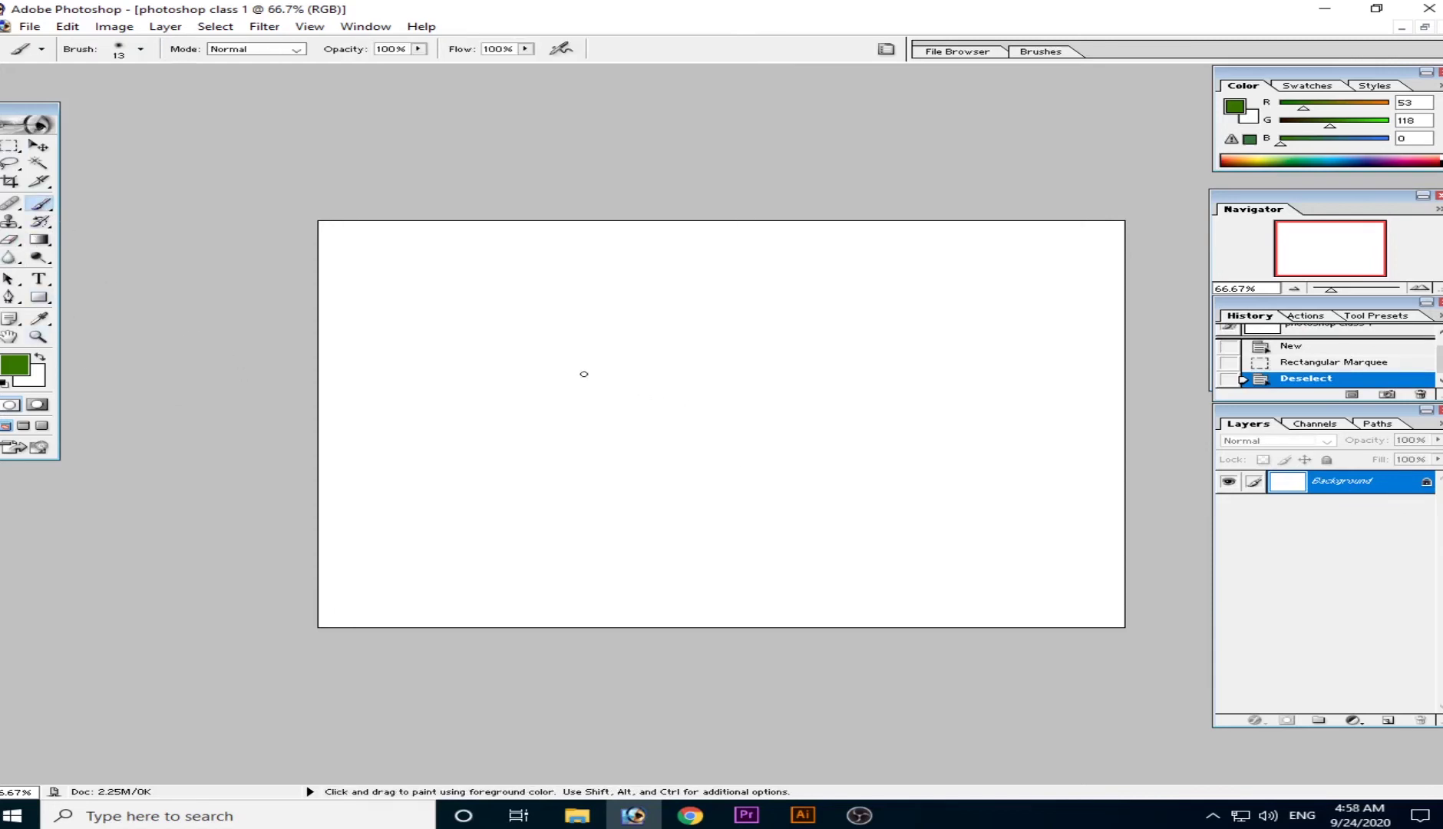
pyautogui.moveTo(401, 310); pyautogui.dragTo(954, 543)
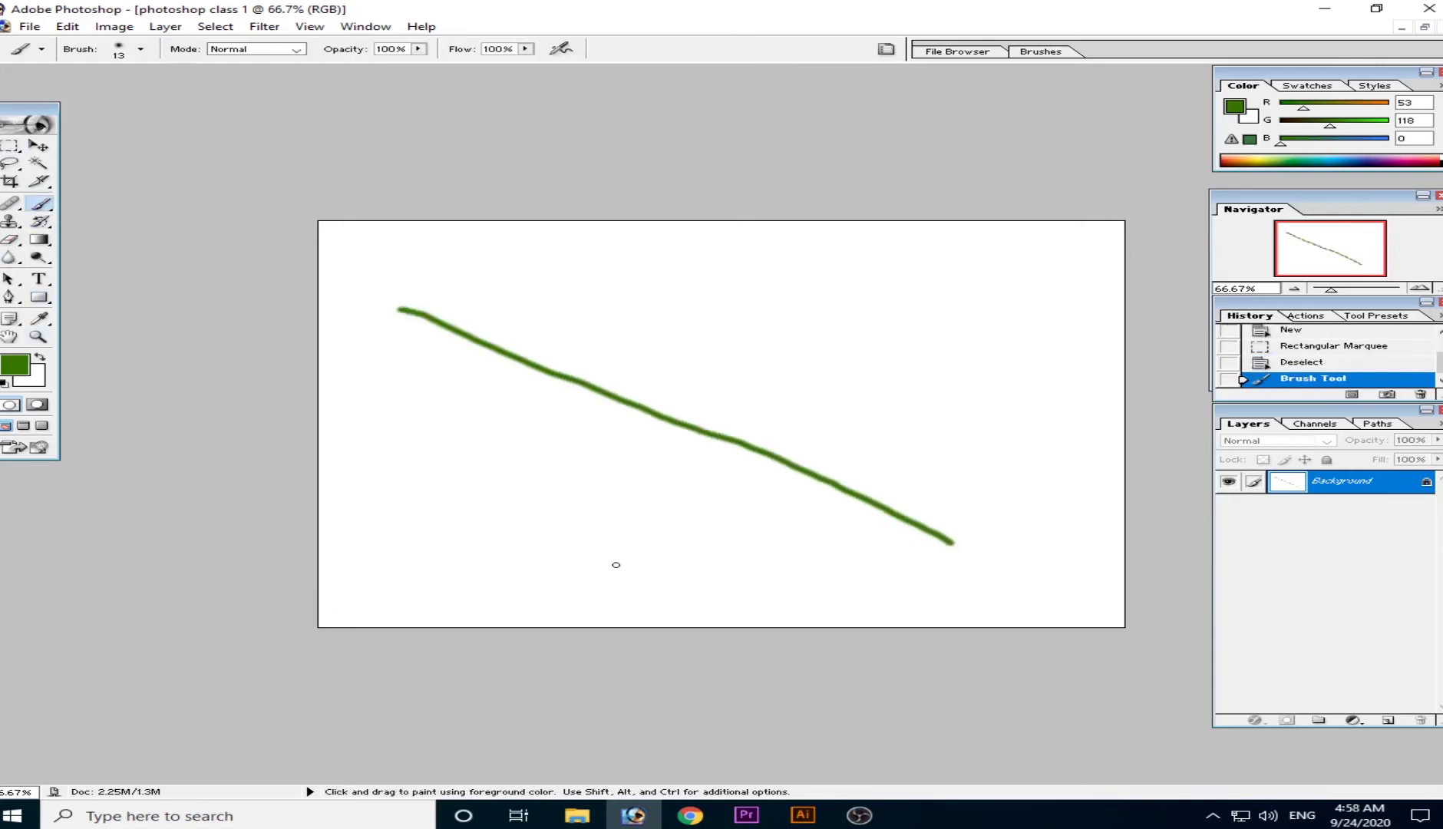
# Step: Paint a second green stroke crossing the first diagonal one, and try to move the strokes on the Background layer
pyautogui.moveTo(746, 264); pyautogui.dragTo(645, 535)
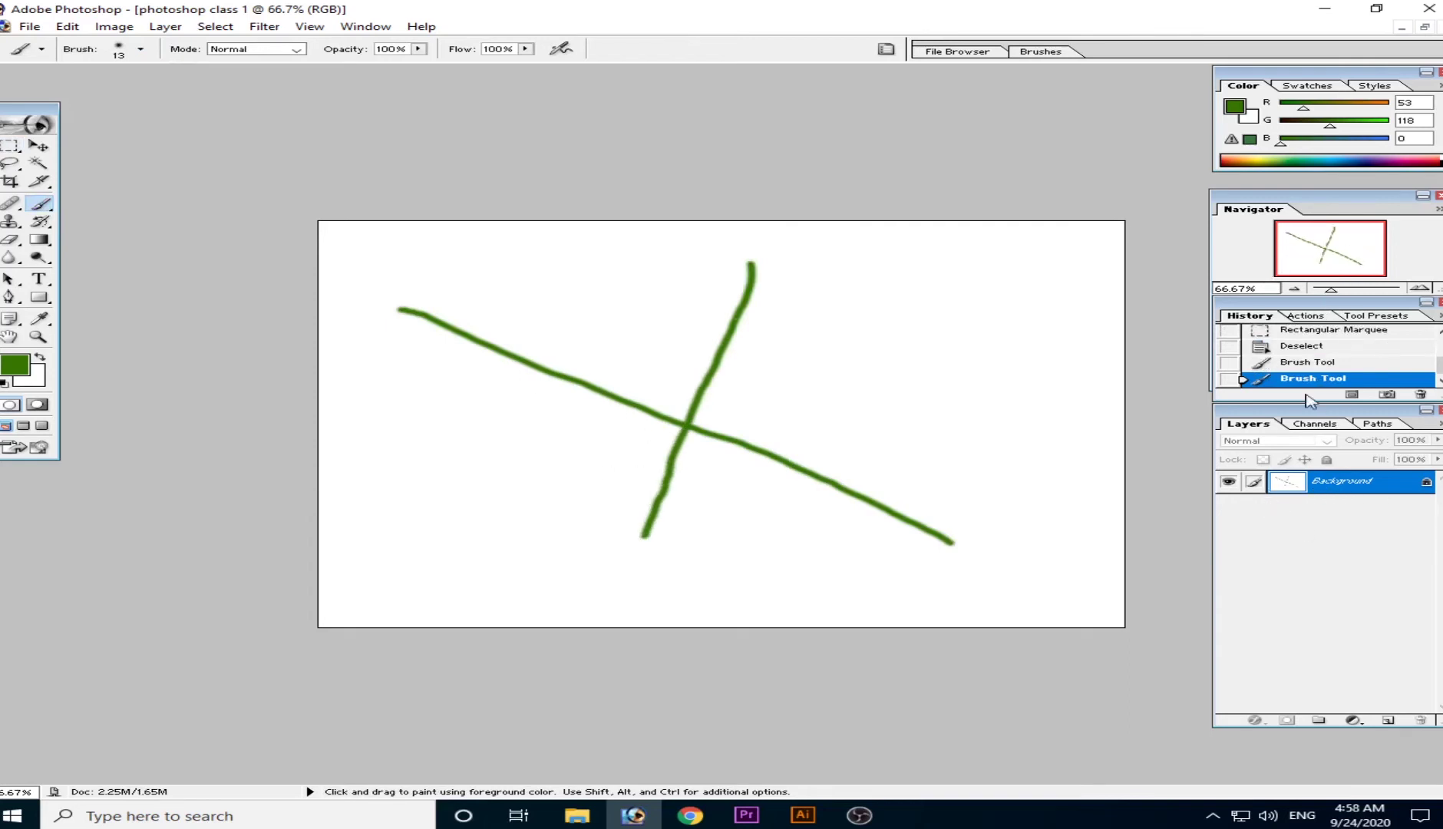
pyautogui.click(39, 146)
pyautogui.click(665, 458)
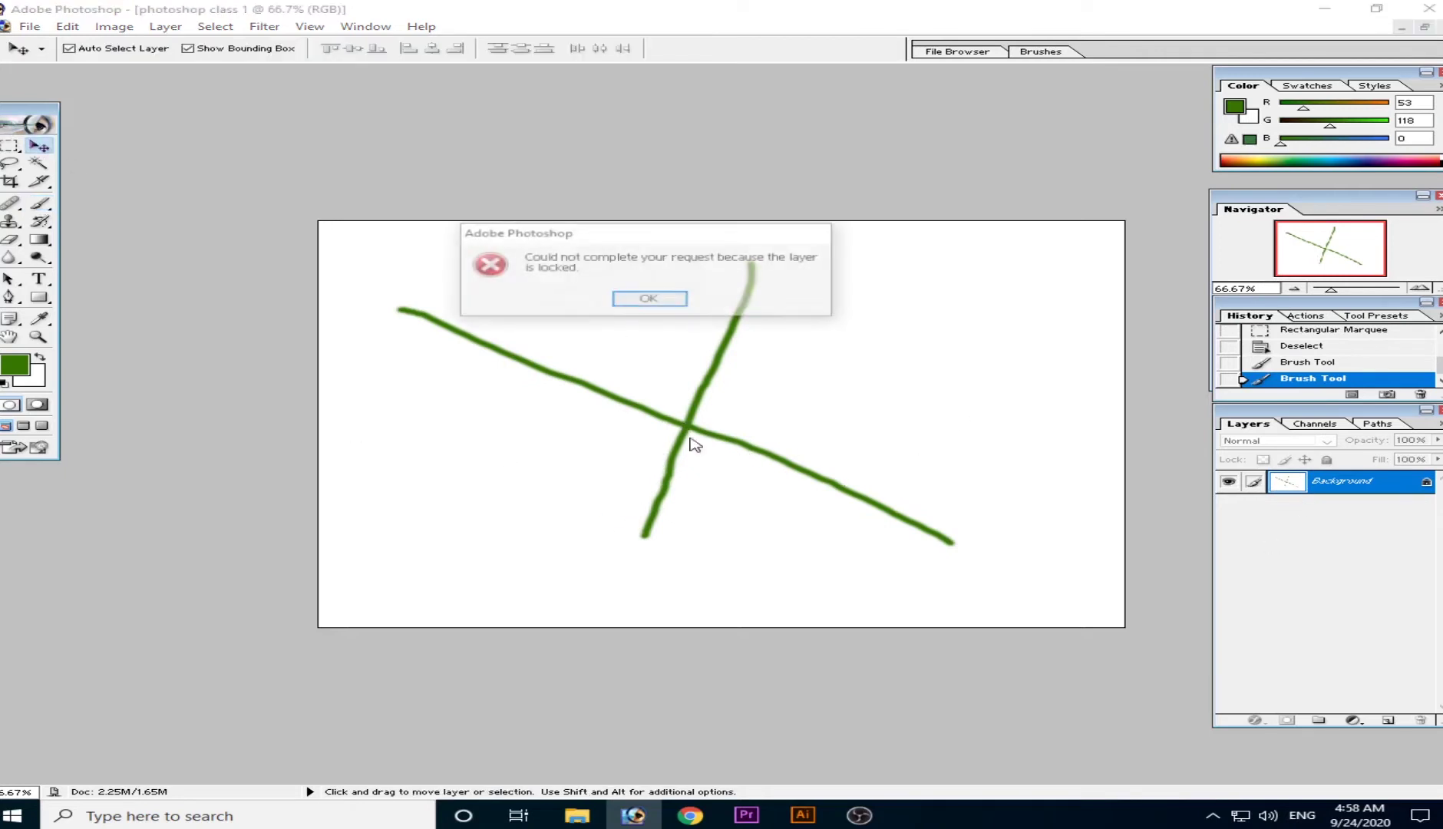
pyautogui.click(641, 300)
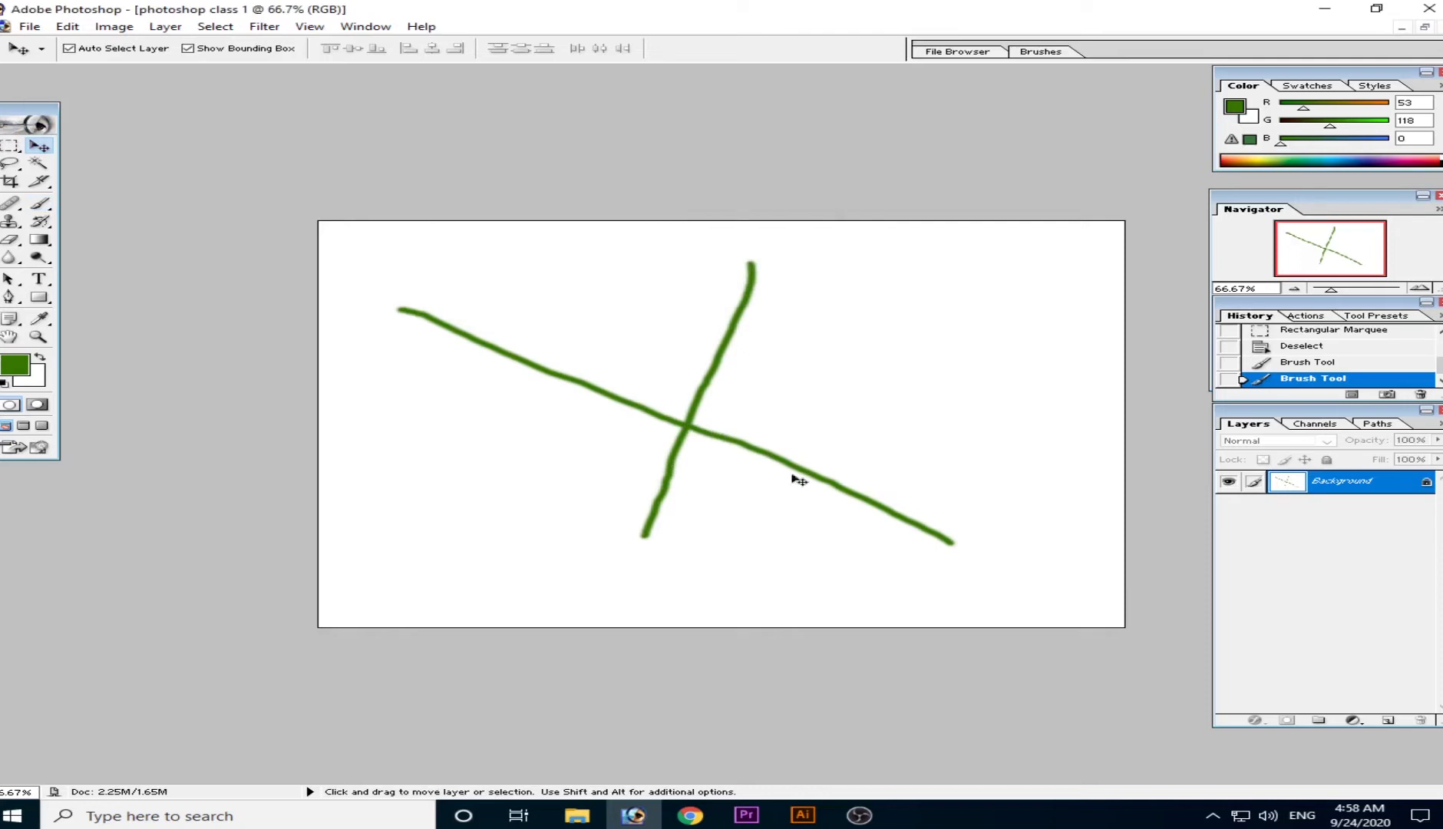
# Step: Undo both brush strokes on the Background layer and add a new empty layer above it
pyautogui.click(1387, 482)
pyautogui.hotkey('ctrl', 'alt', 'z')
pyautogui.hotkey('ctrl', 'alt', 'z')
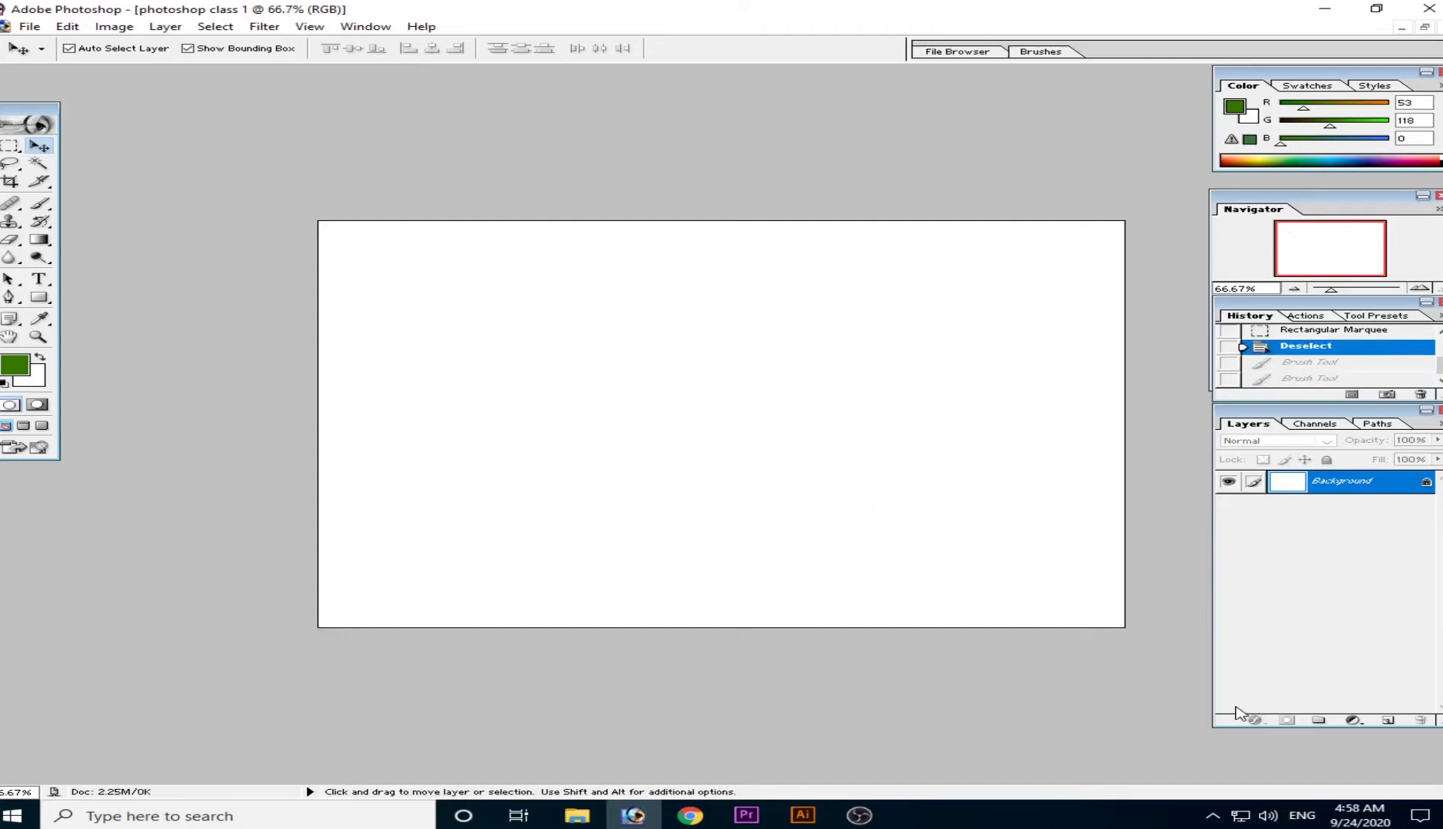
pyautogui.click(1386, 721)
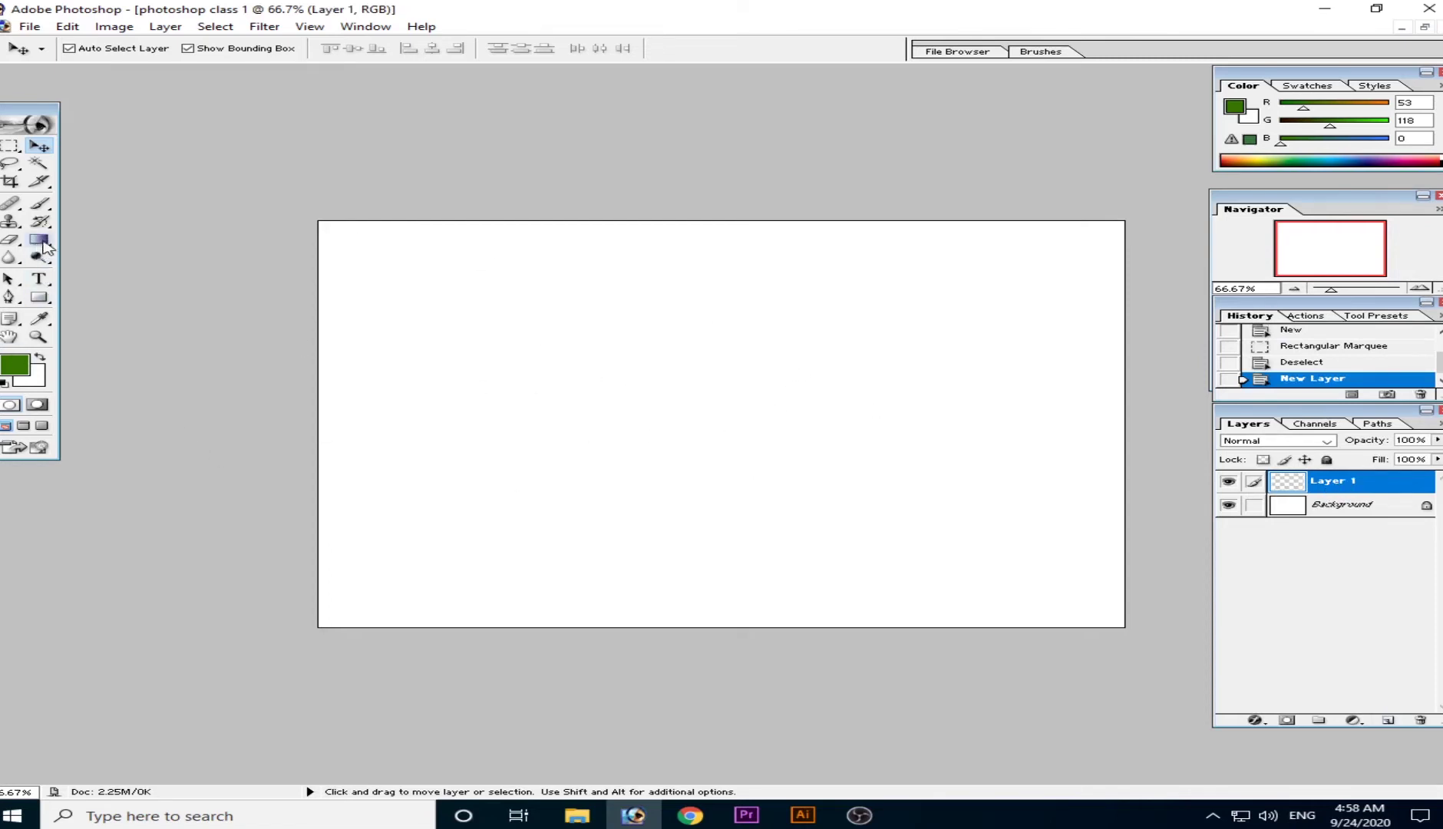
# Step: Paint five crossing green strokes on Layer 1 with the size 13 Brush: one diagonal, two roughly vertical and two roughly horizontal
pyautogui.click(40, 202)
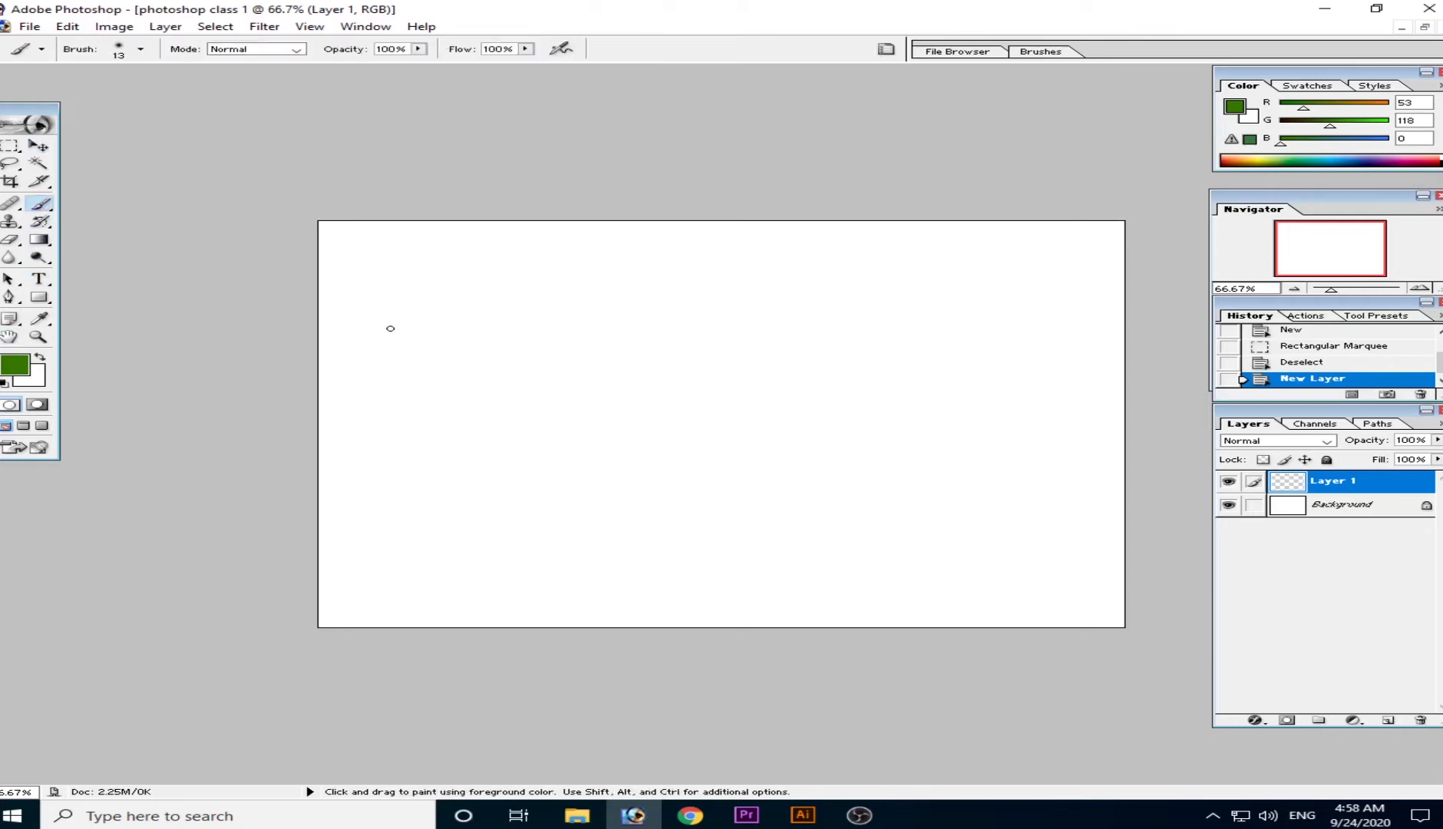
pyautogui.moveTo(408, 293); pyautogui.dragTo(1044, 585)
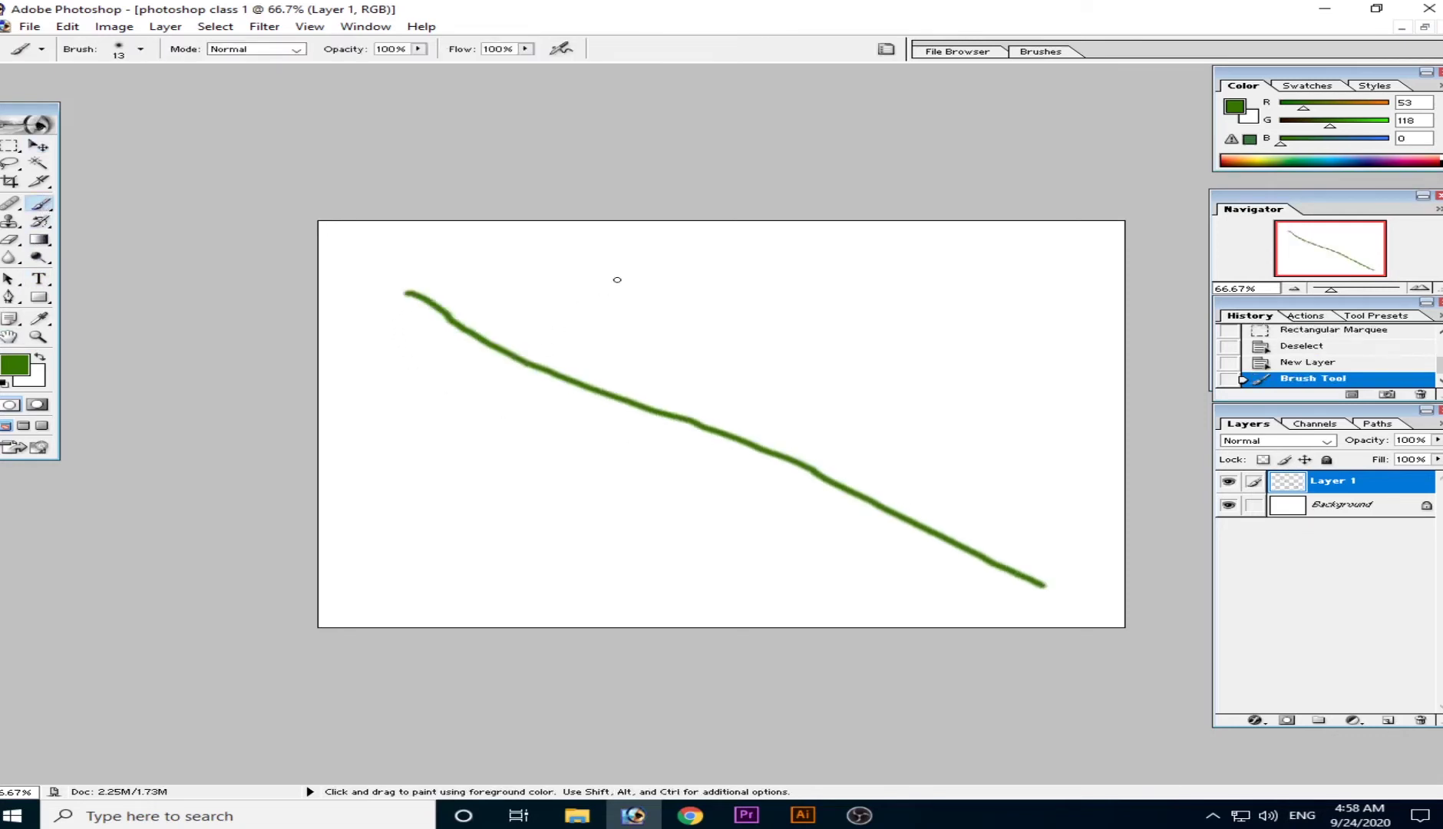
pyautogui.moveTo(633, 283); pyautogui.dragTo(649, 574)
pyautogui.moveTo(436, 408); pyautogui.dragTo(929, 378)
pyautogui.moveTo(763, 300); pyautogui.dragTo(687, 587)
pyautogui.moveTo(443, 440); pyautogui.dragTo(906, 485)
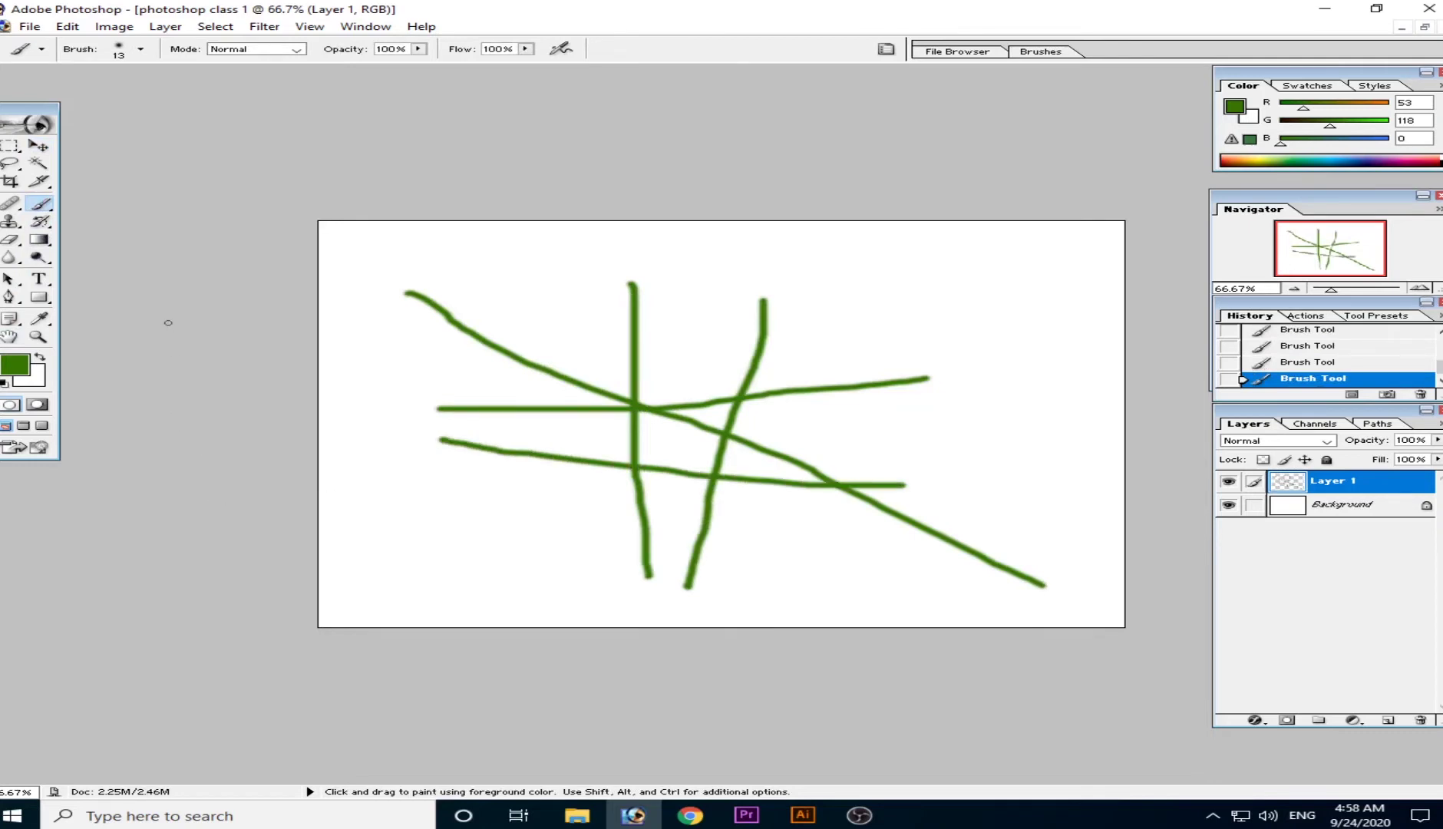
# Step: Scale the Layer 1 strokes to about 50.6% width and 54.8% height, and reposition them slightly left of the canvas centre
pyautogui.click(38, 145)
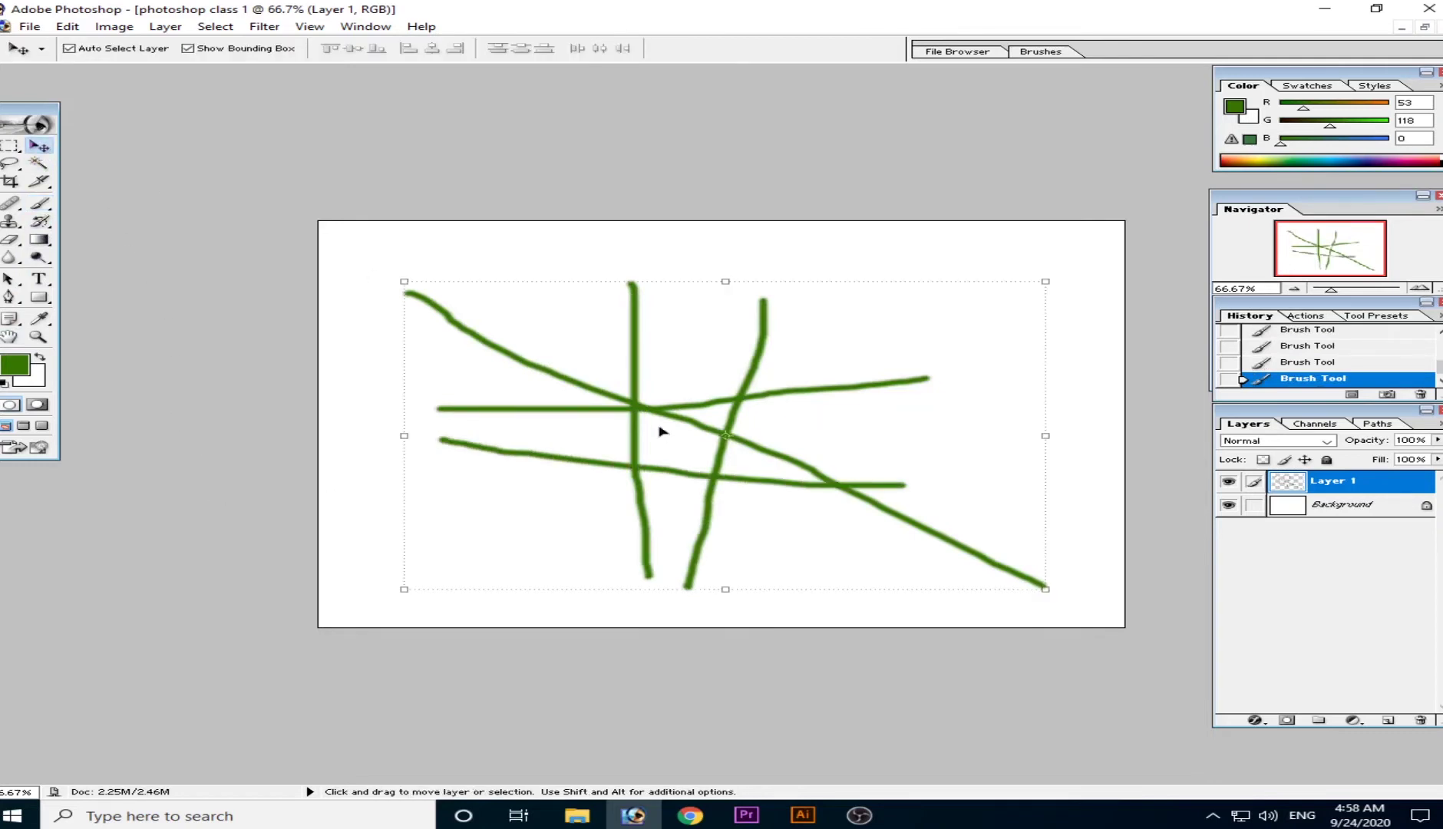
pyautogui.moveTo(677, 430)
pyautogui.mouseDown()
pyautogui.moveTo(889, 456)
pyautogui.moveTo(822, 410)
pyautogui.moveTo(616, 432)
pyautogui.mouseUp()
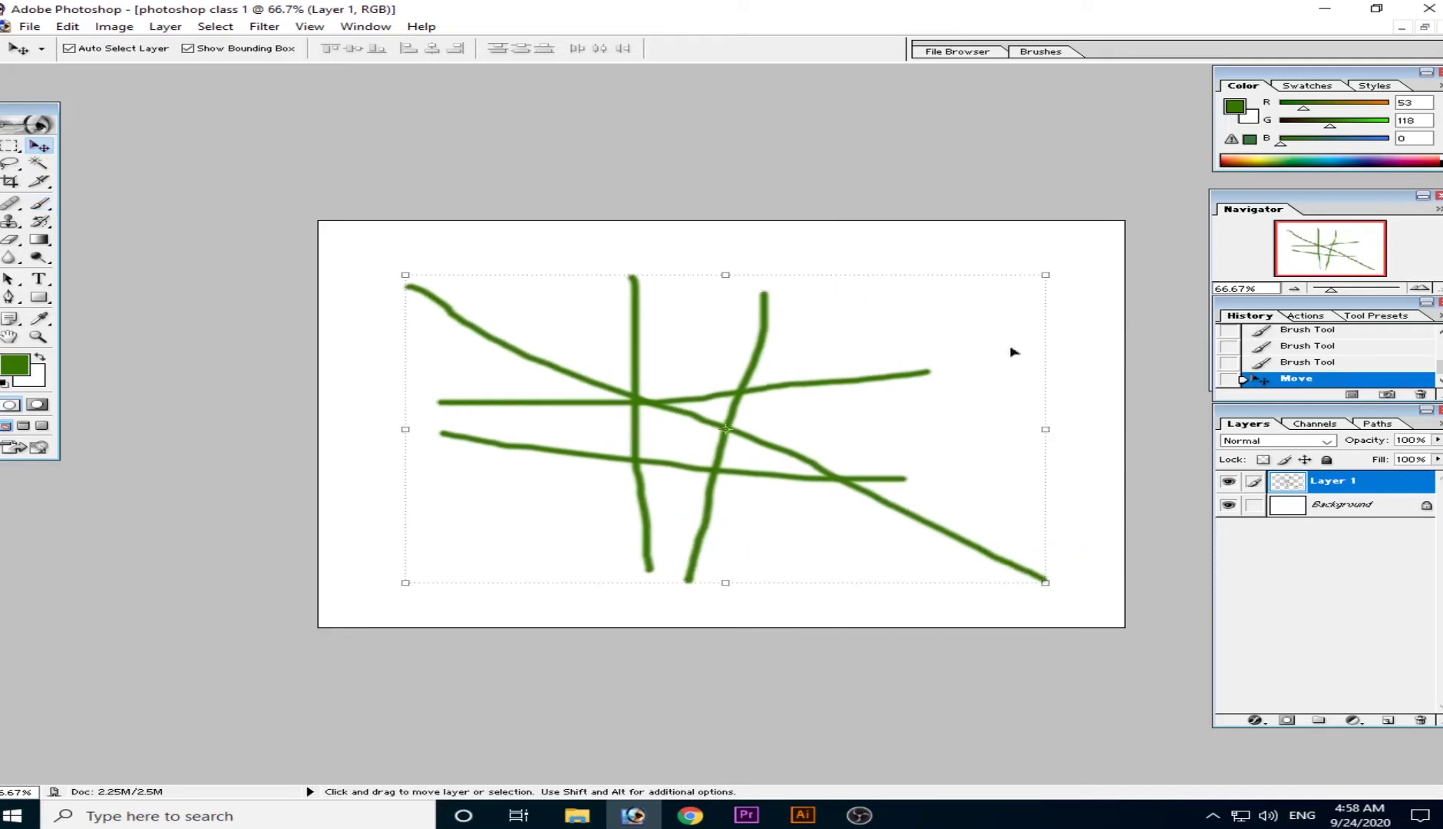
pyautogui.moveTo(1047, 275); pyautogui.dragTo(731, 414)
pyautogui.moveTo(649, 503)
pyautogui.mouseDown()
pyautogui.moveTo(799, 493)
pyautogui.moveTo(971, 390)
pyautogui.moveTo(959, 386)
pyautogui.mouseUp()
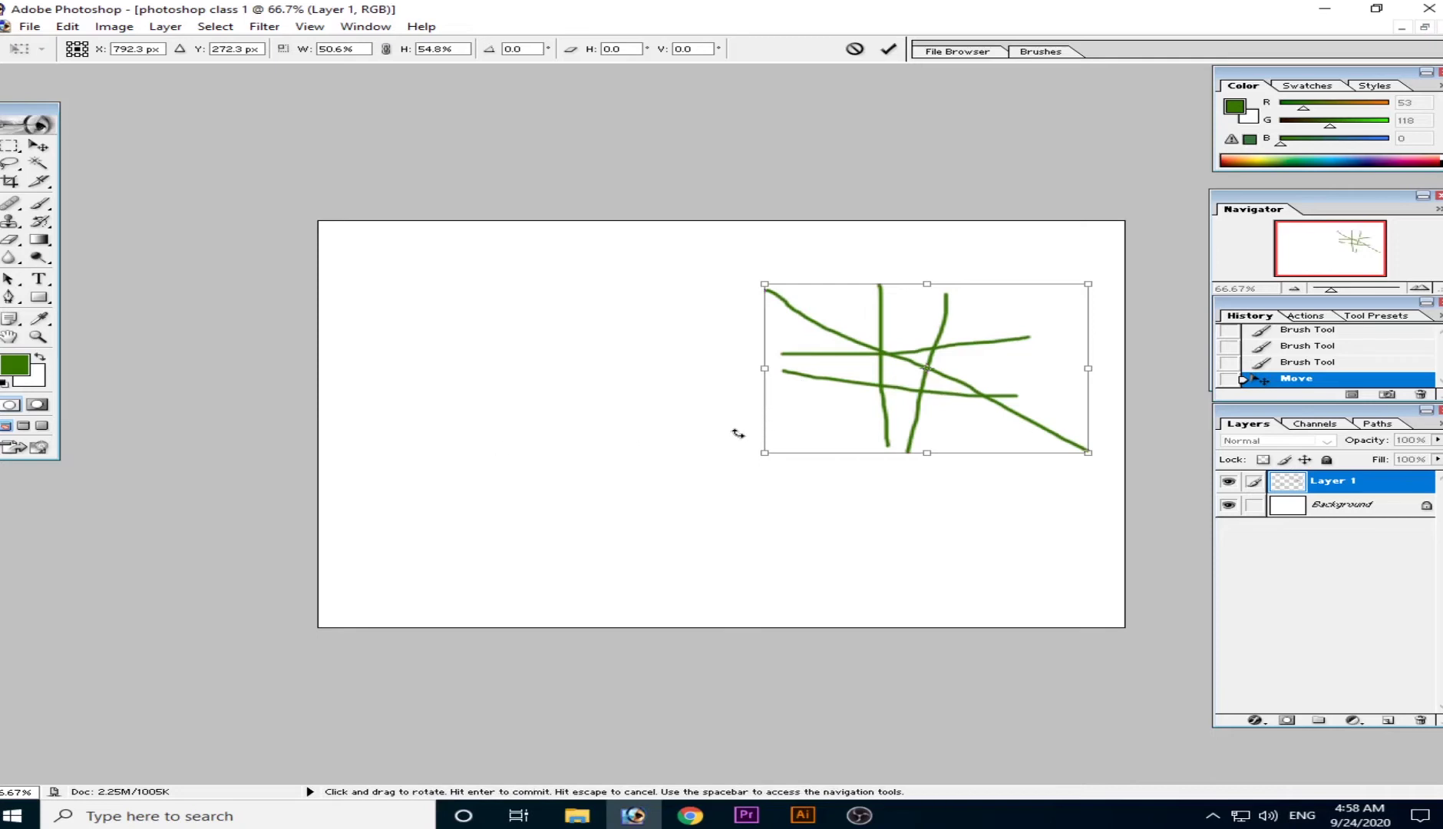
pyautogui.press('Return')
pyautogui.moveTo(908, 405)
pyautogui.mouseDown()
pyautogui.moveTo(588, 459)
pyautogui.moveTo(636, 470)
pyautogui.mouseUp()
# Step: Paint a large green X on the Background layer near the canvas's right side with the size 13 Brush
pyautogui.click(1295, 505)
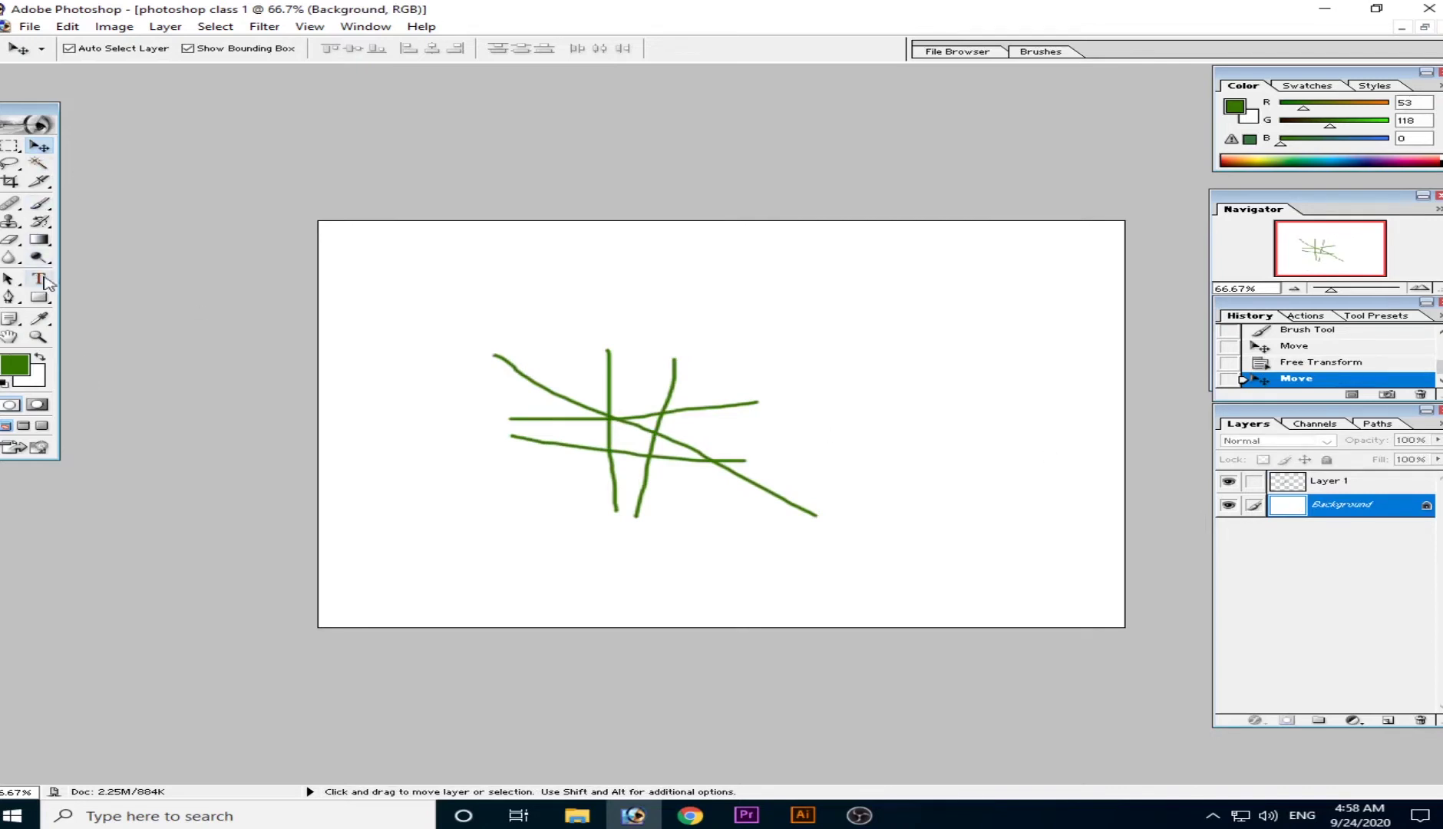
pyautogui.click(40, 204)
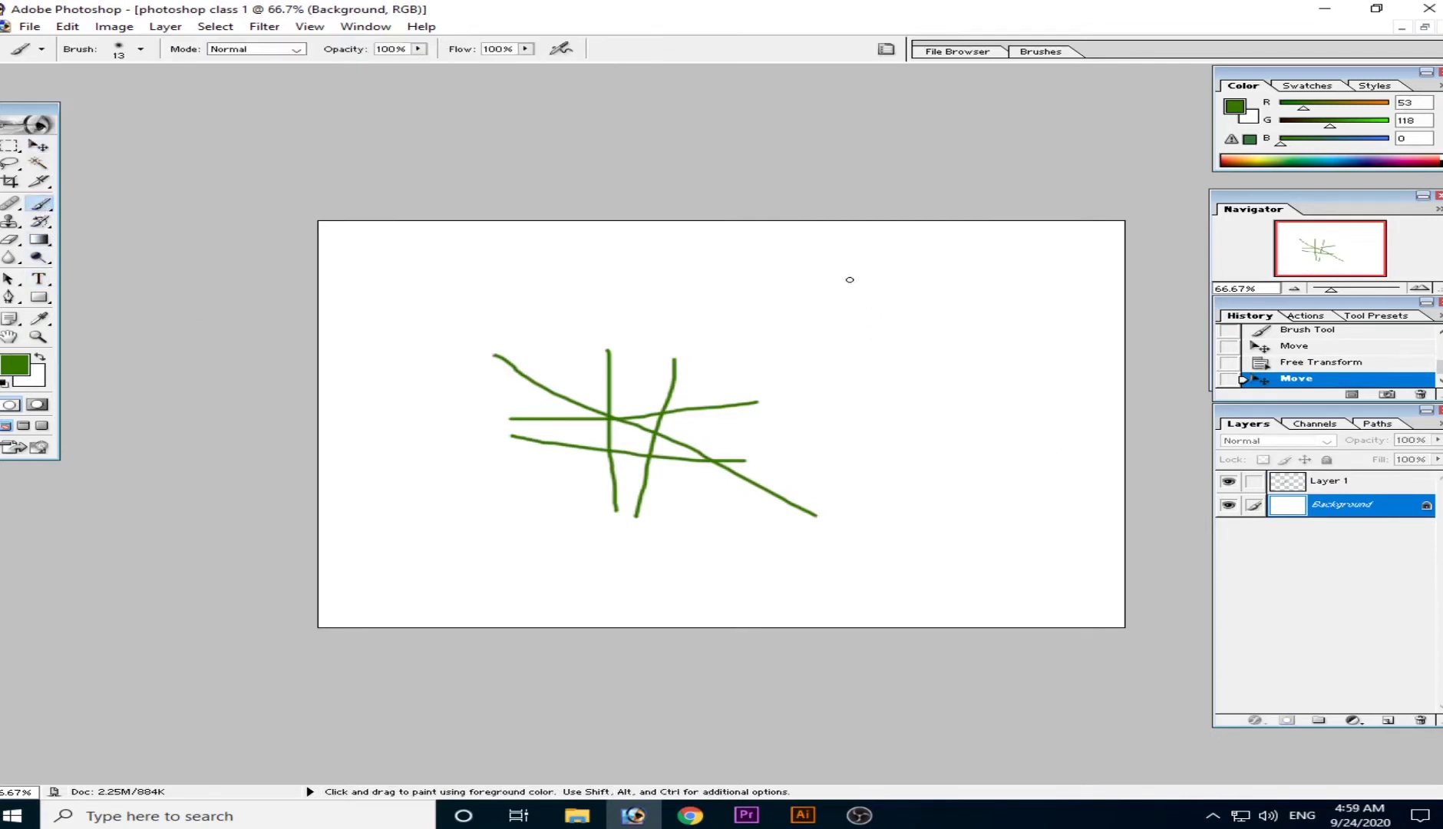
pyautogui.moveTo(850, 280)
pyautogui.mouseDown()
pyautogui.moveTo(1004, 440)
pyautogui.moveTo(1082, 557)
pyautogui.mouseUp()
pyautogui.moveTo(994, 293); pyautogui.dragTo(928, 539)
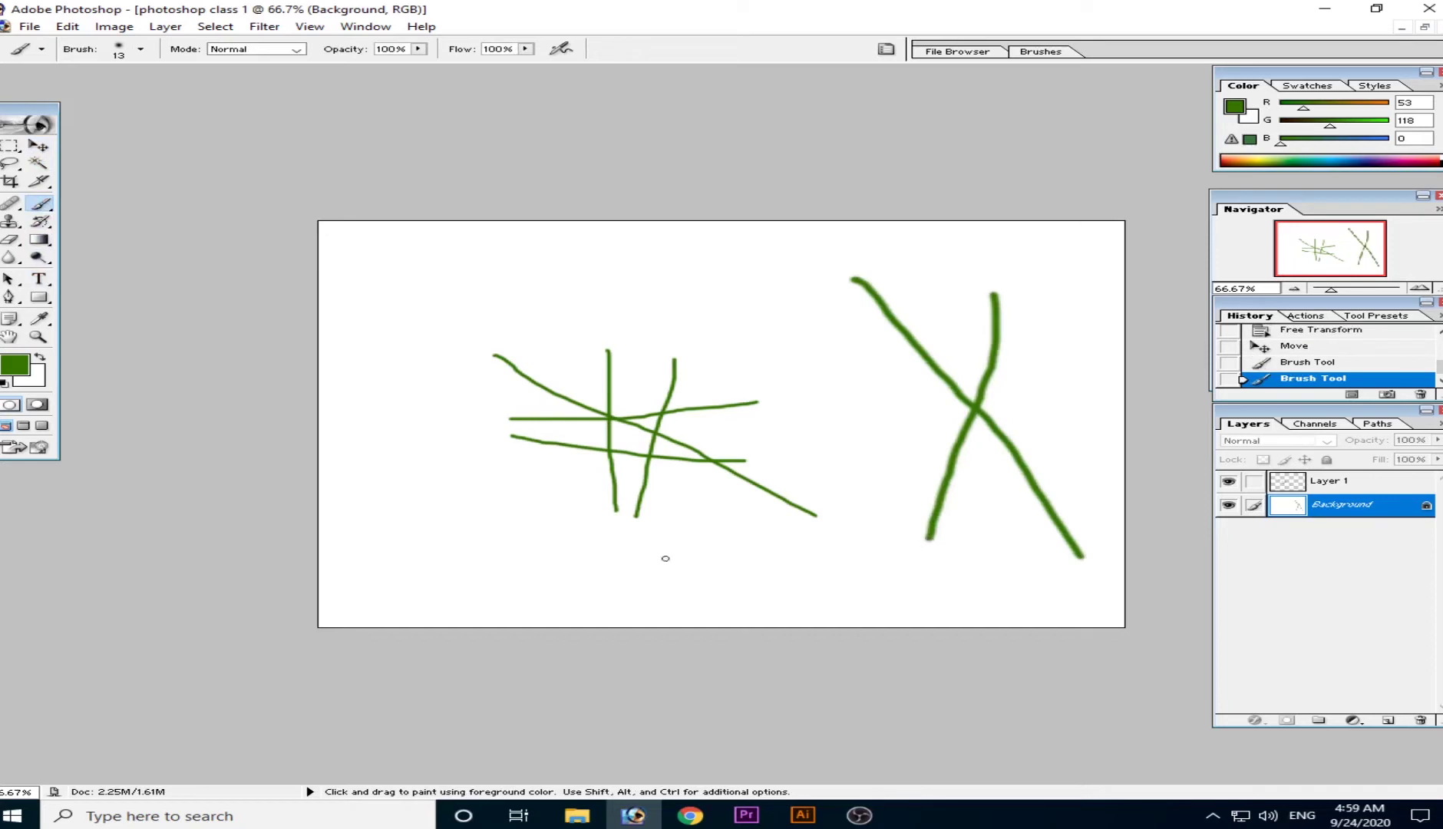
# Step: Try to move the green X on the Background layer with the Move tool
pyautogui.click(36, 147)
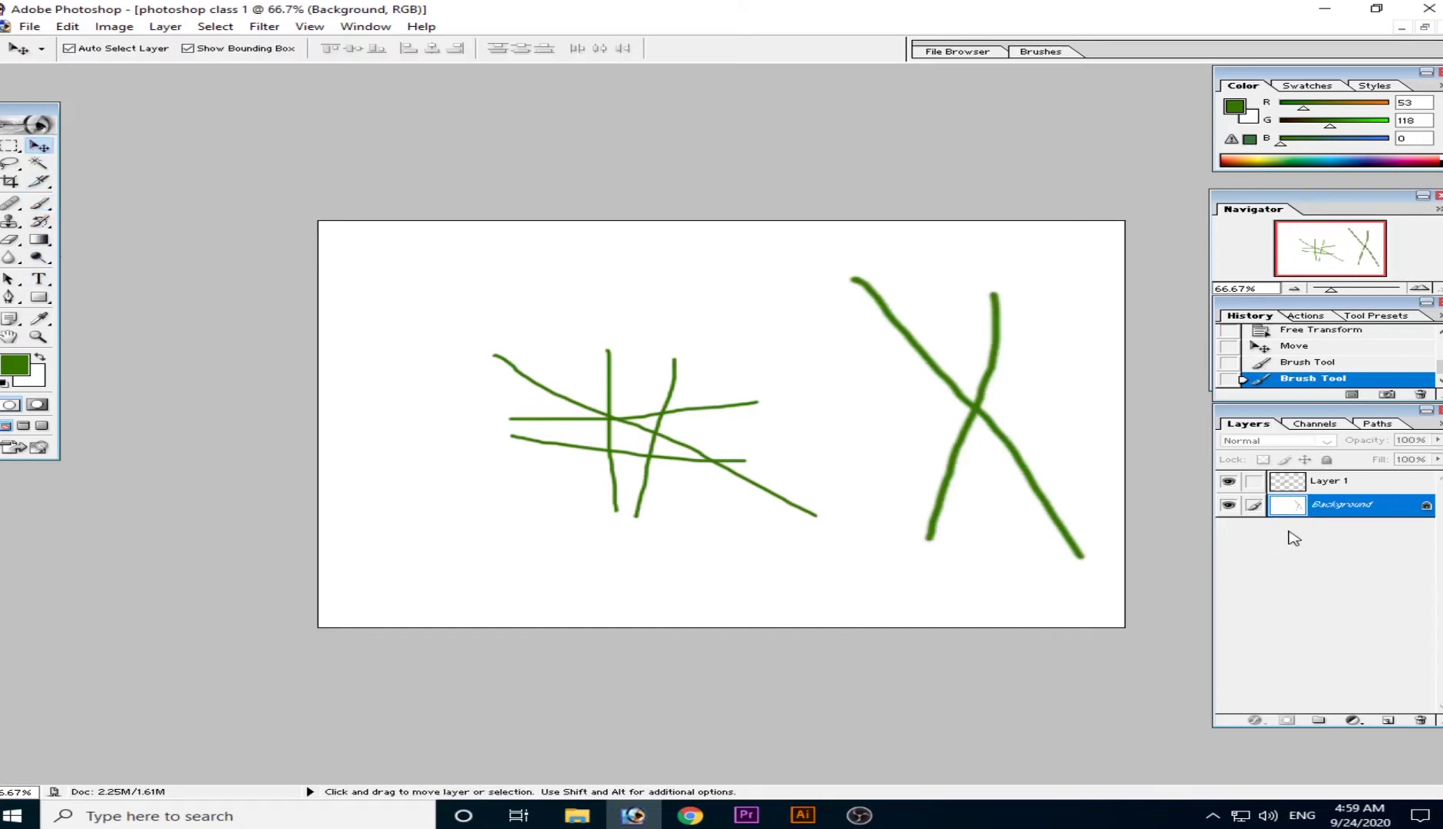
pyautogui.click(885, 513)
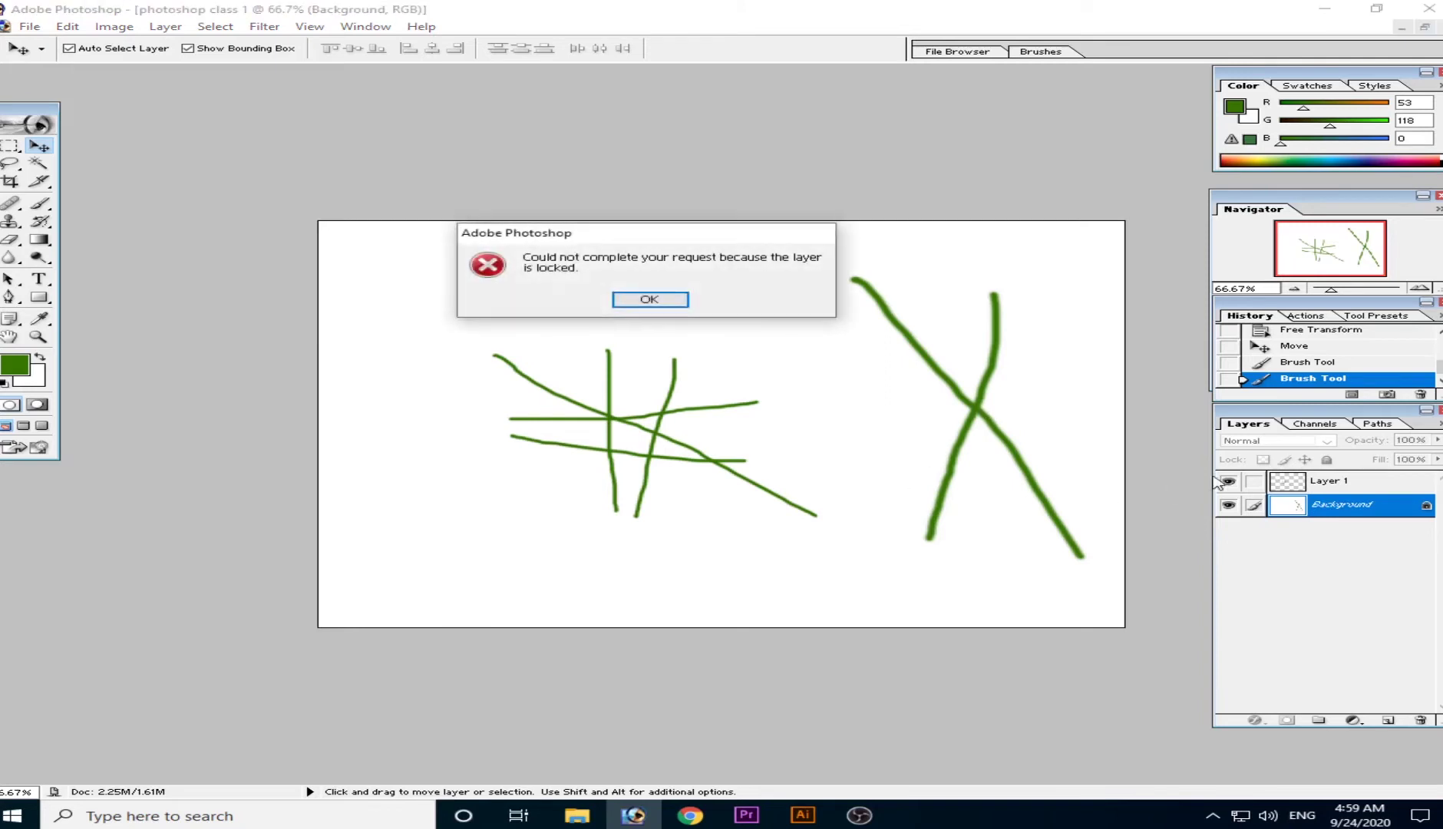
pyautogui.click(652, 300)
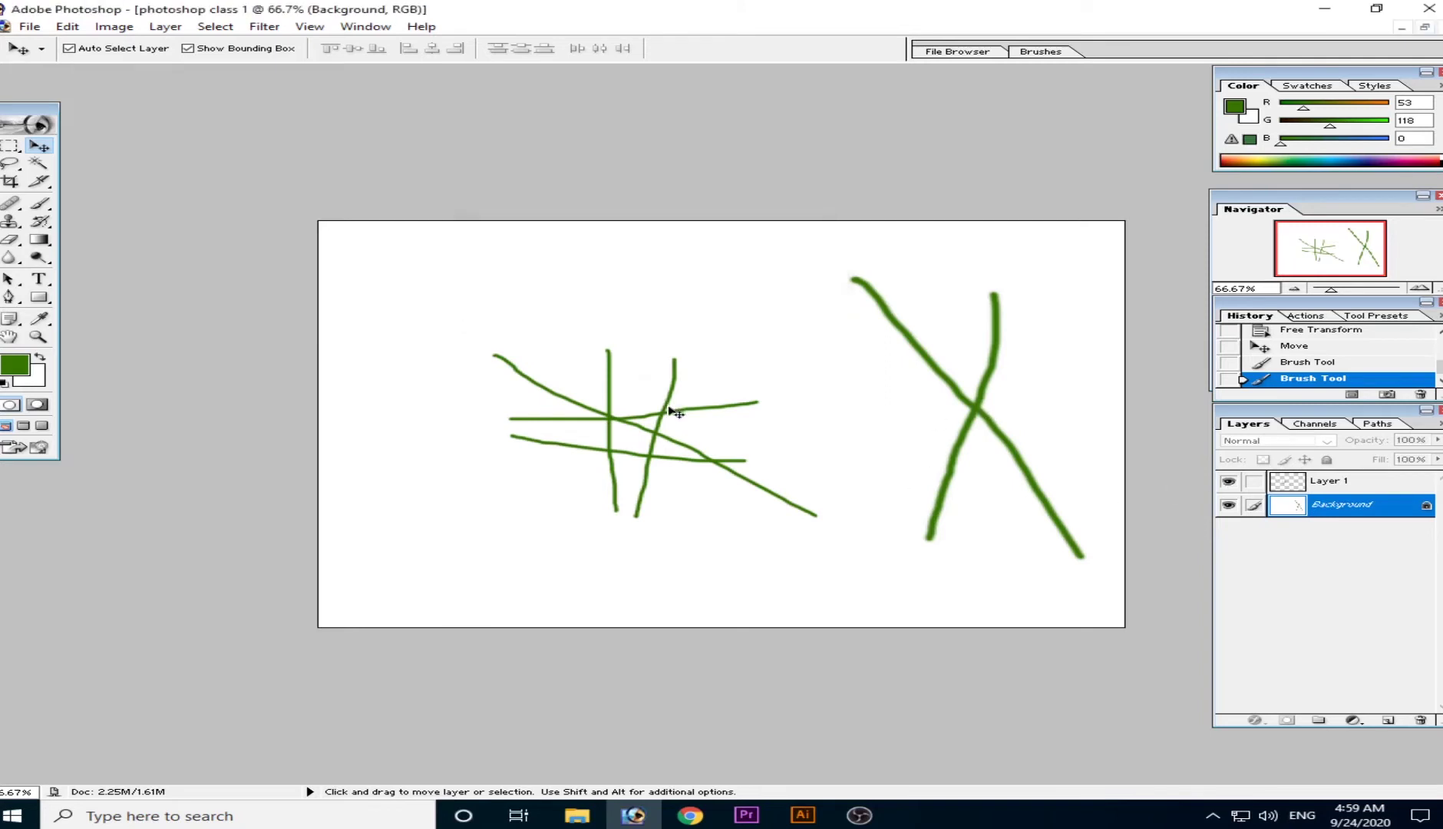
# Step: Move the Layer 1 strokes toward the canvas's upper left and scale them to 92.2% width and 98.6% height
pyautogui.click(665, 411)
pyautogui.moveTo(580, 427)
pyautogui.mouseDown()
pyautogui.moveTo(399, 290)
pyautogui.moveTo(586, 476)
pyautogui.moveTo(499, 368)
pyautogui.moveTo(502, 450)
pyautogui.moveTo(415, 412)
pyautogui.moveTo(670, 470)
pyautogui.moveTo(667, 454)
pyautogui.moveTo(428, 374)
pyautogui.moveTo(554, 509)
pyautogui.moveTo(432, 397)
pyautogui.moveTo(534, 420)
pyautogui.moveTo(582, 466)
pyautogui.moveTo(551, 387)
pyautogui.mouseUp()
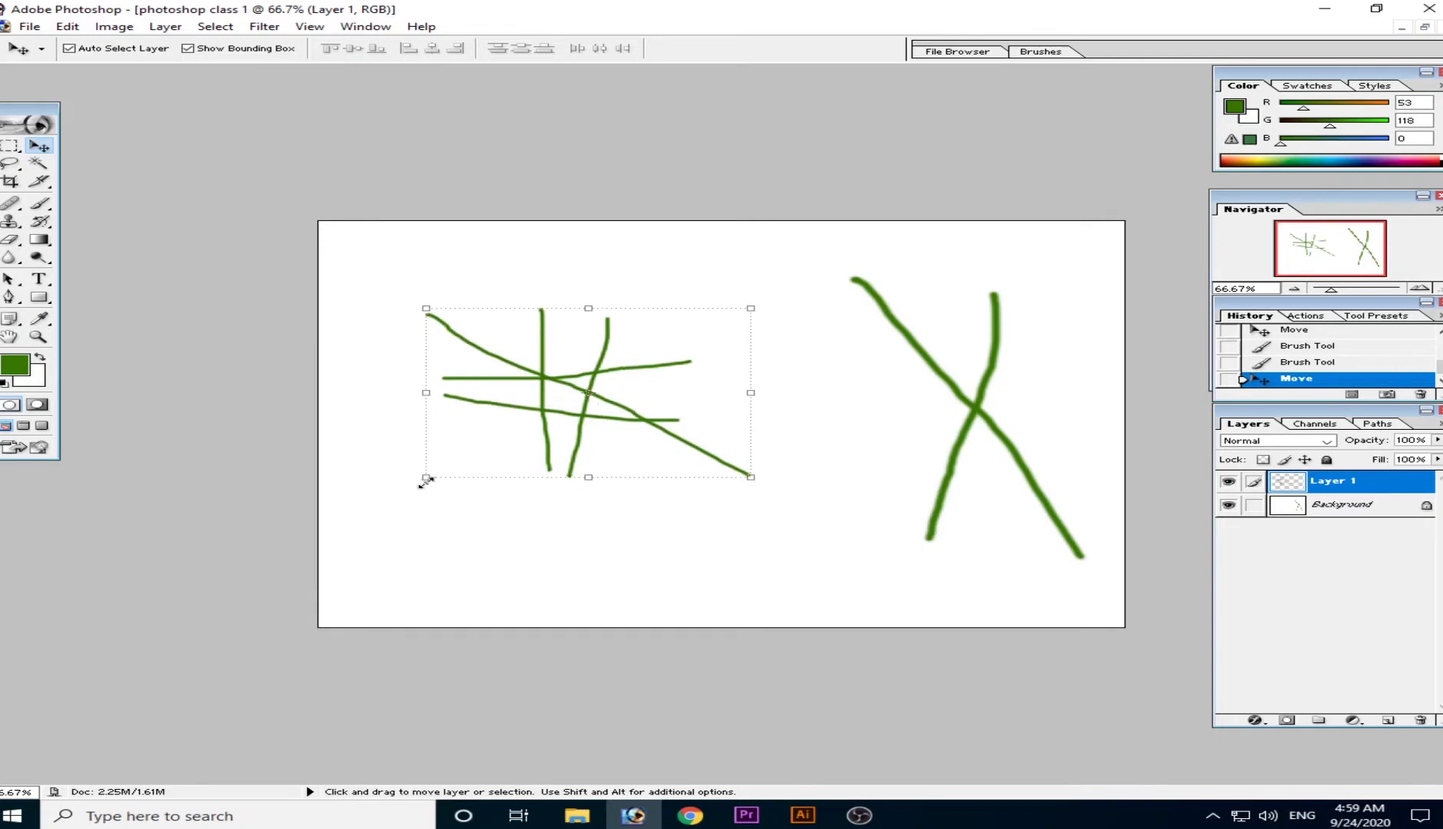
pyautogui.moveTo(426, 480)
pyautogui.mouseDown()
pyautogui.moveTo(477, 446)
pyautogui.moveTo(452, 473)
pyautogui.mouseUp()
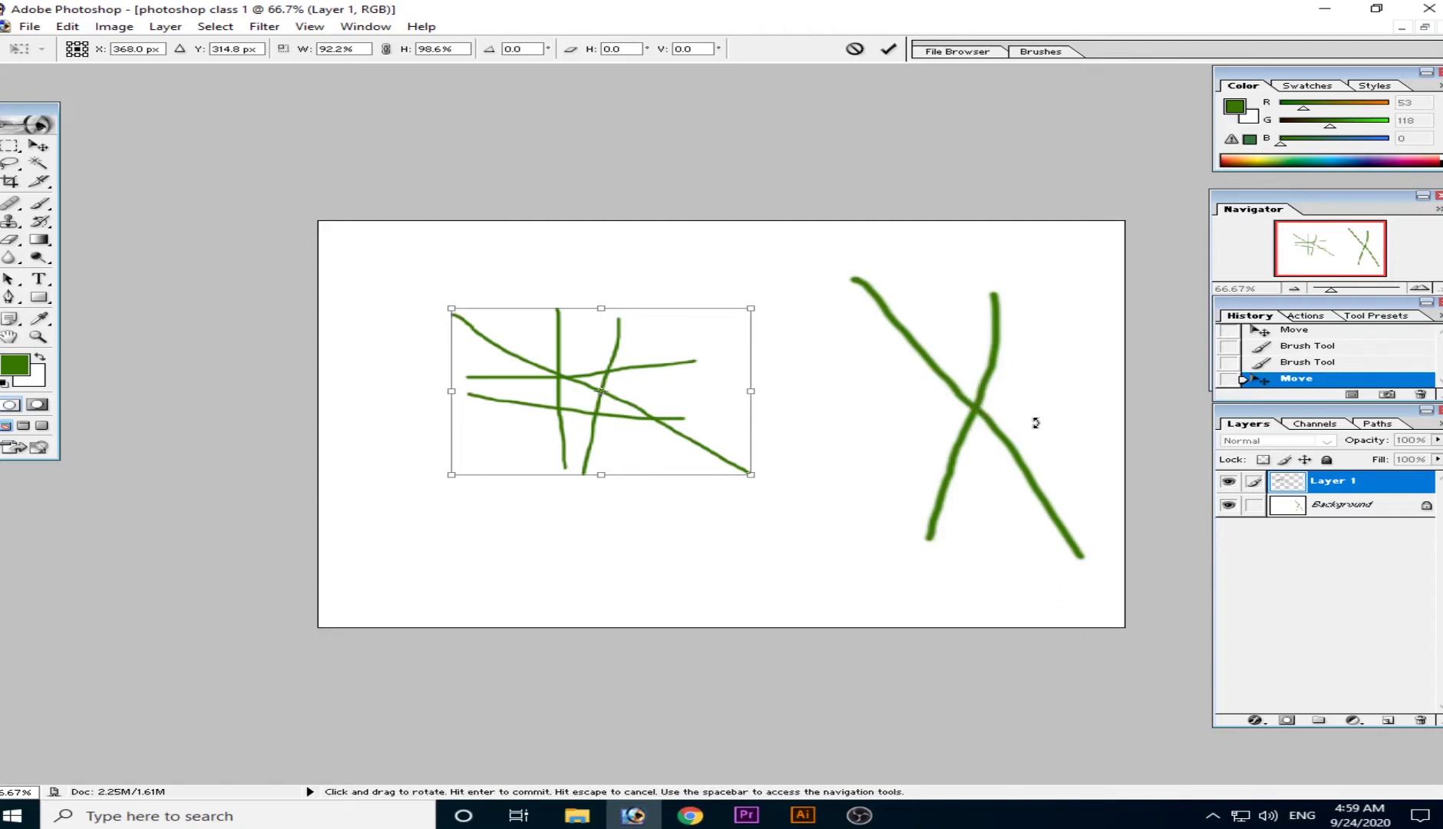
pyautogui.press('Return')
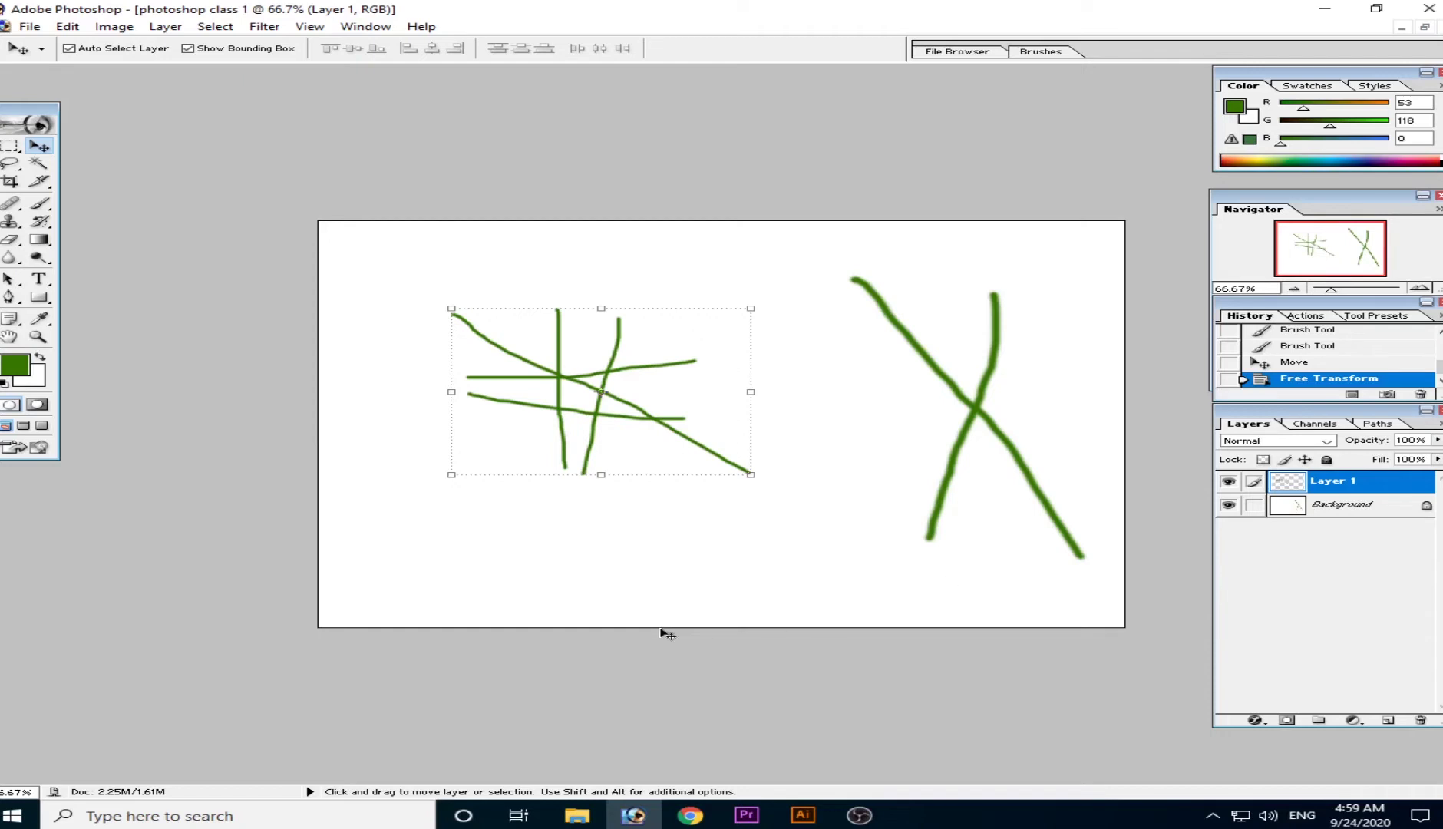
# Step: Undo the last scaling of the Layer 1 strokes, redo it, and undo it again
pyautogui.hotkey('ctrl', 'z')
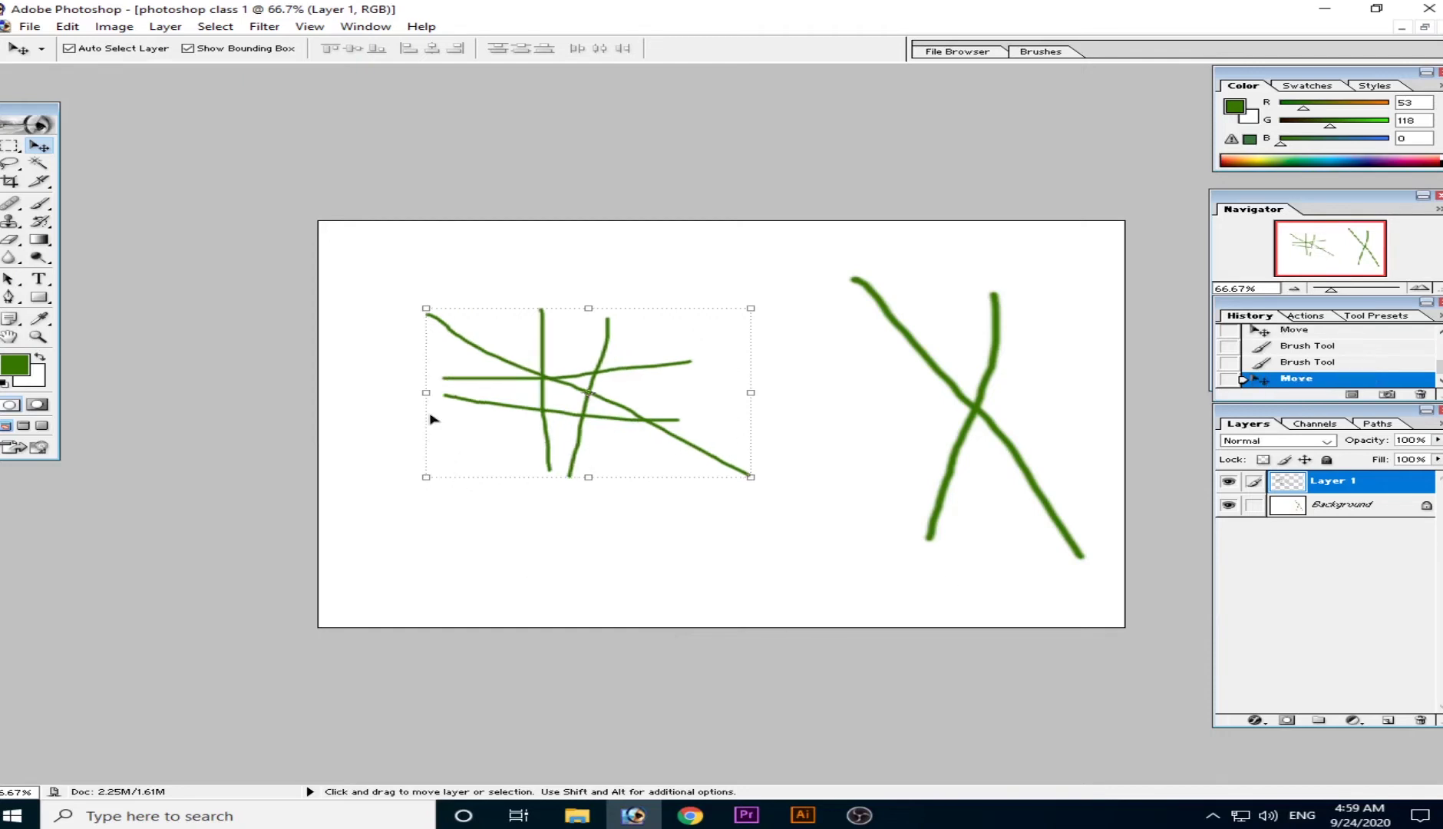
pyautogui.hotkey('ctrl', 'z')
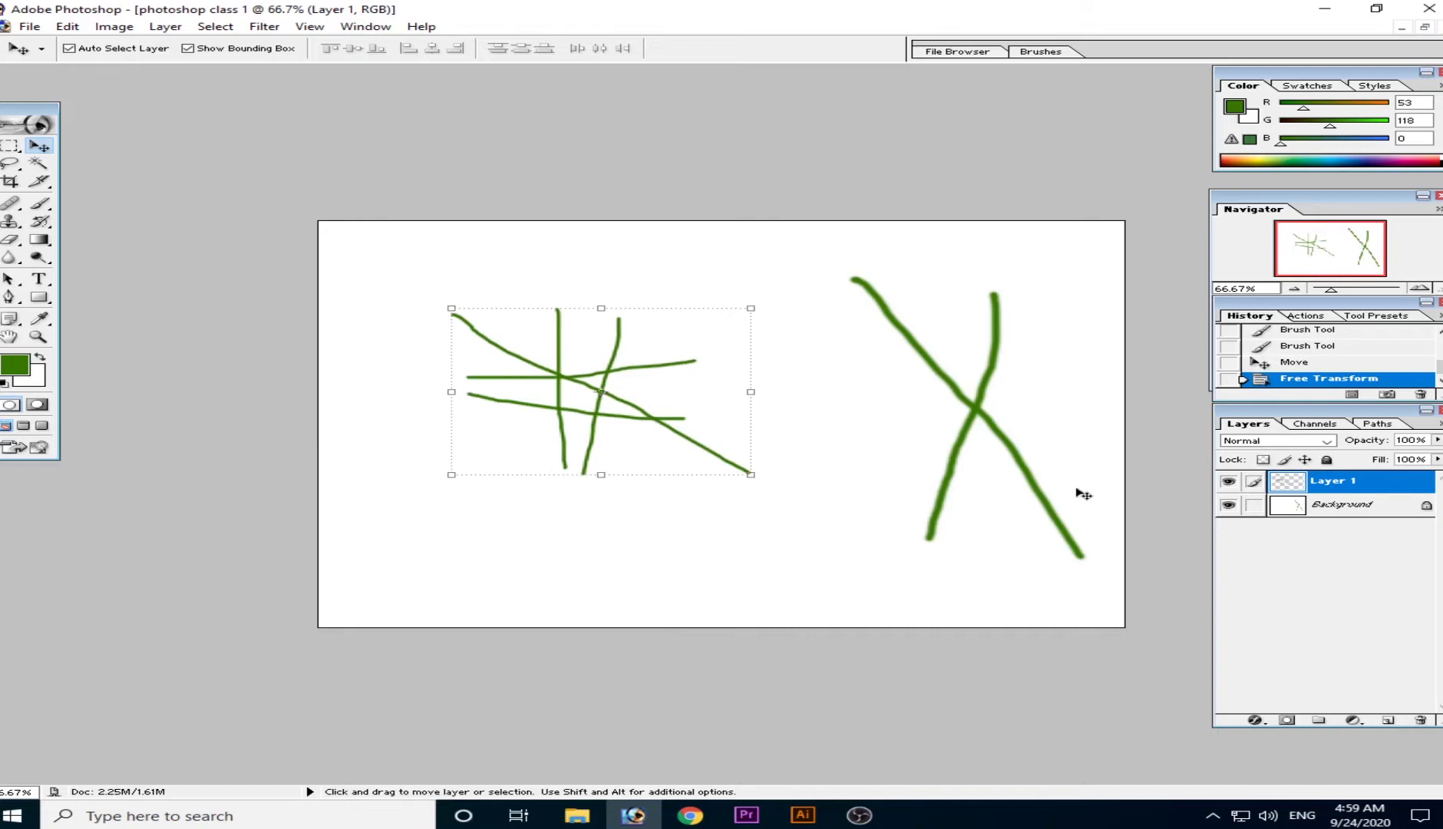
pyautogui.hotkey('ctrl', 'z')
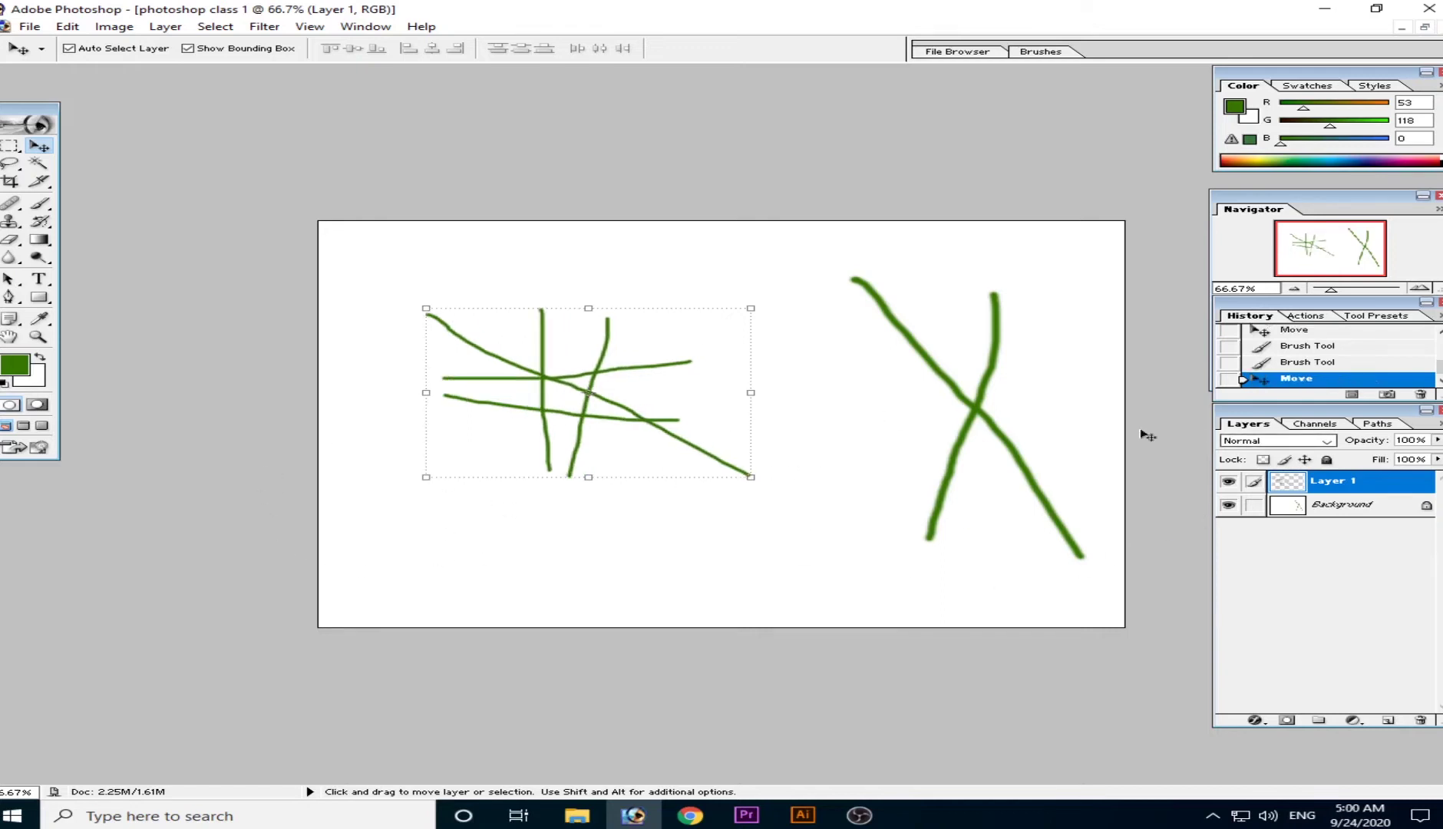
# Step: Step back through the history to the new layer's creation, undoing every move, transform and brush stroke made since
pyautogui.press('alt')
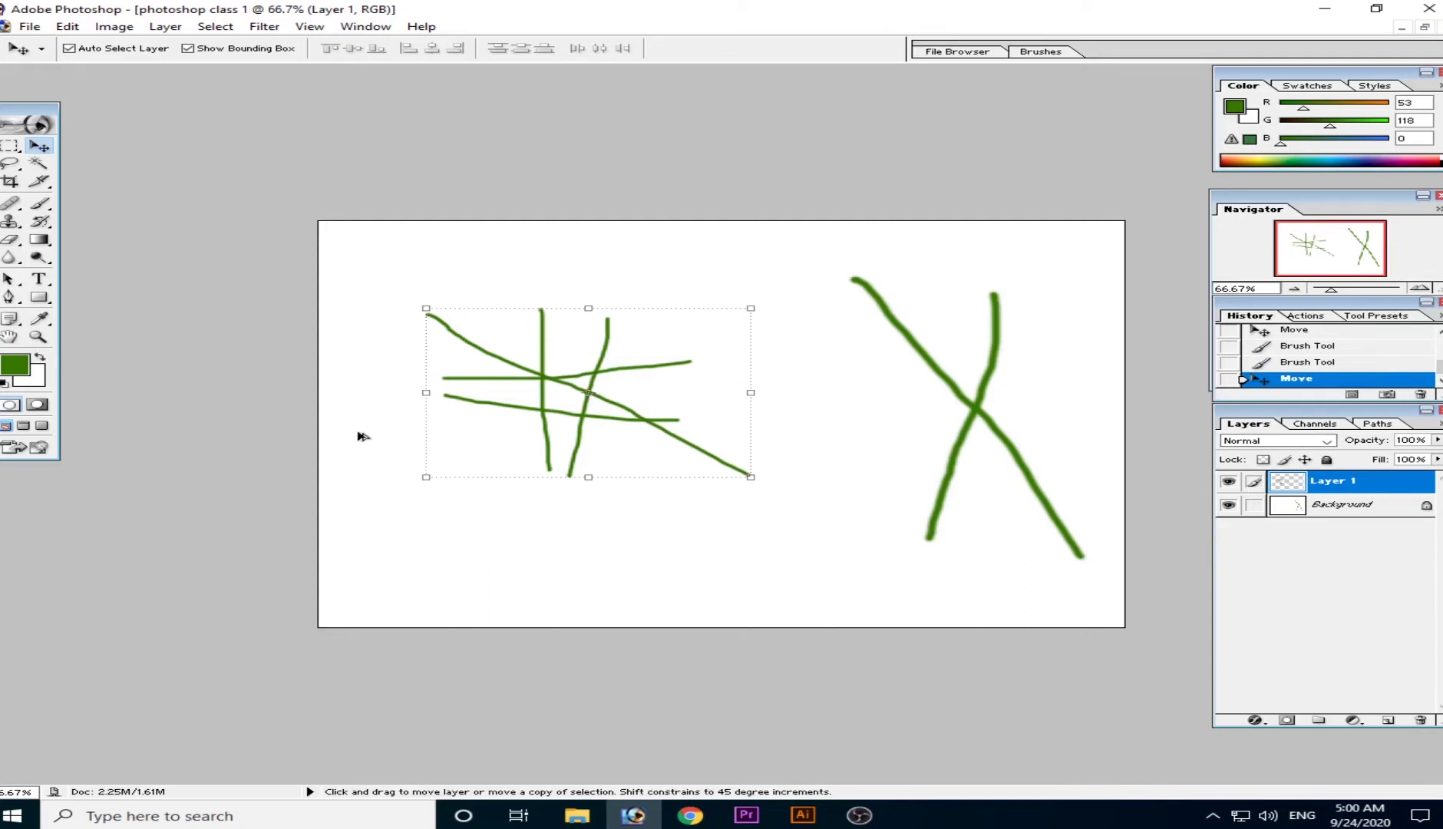
pyautogui.hotkey('ctrl', 'alt', 'z')
pyautogui.hotkey('ctrl', 'alt', 'z')
pyautogui.hotkey('ctrl', 'alt', 'z')
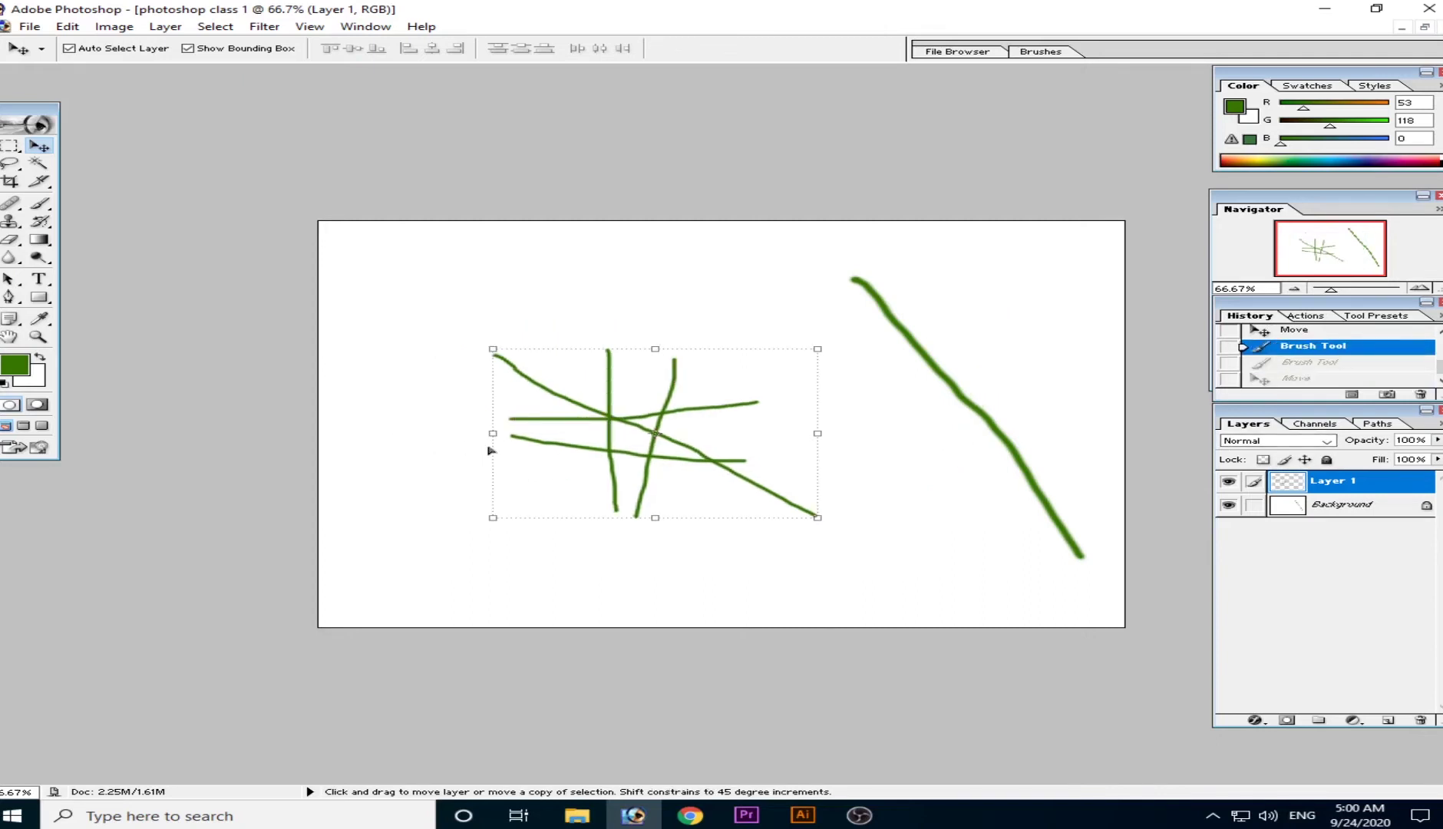
pyautogui.hotkey('ctrl', 'alt', 'z')
pyautogui.hotkey('ctrl', 'alt', 'z')
pyautogui.hotkey('ctrl', 'alt', 'z')
pyautogui.hotkey('ctrl', 'alt', 'z')
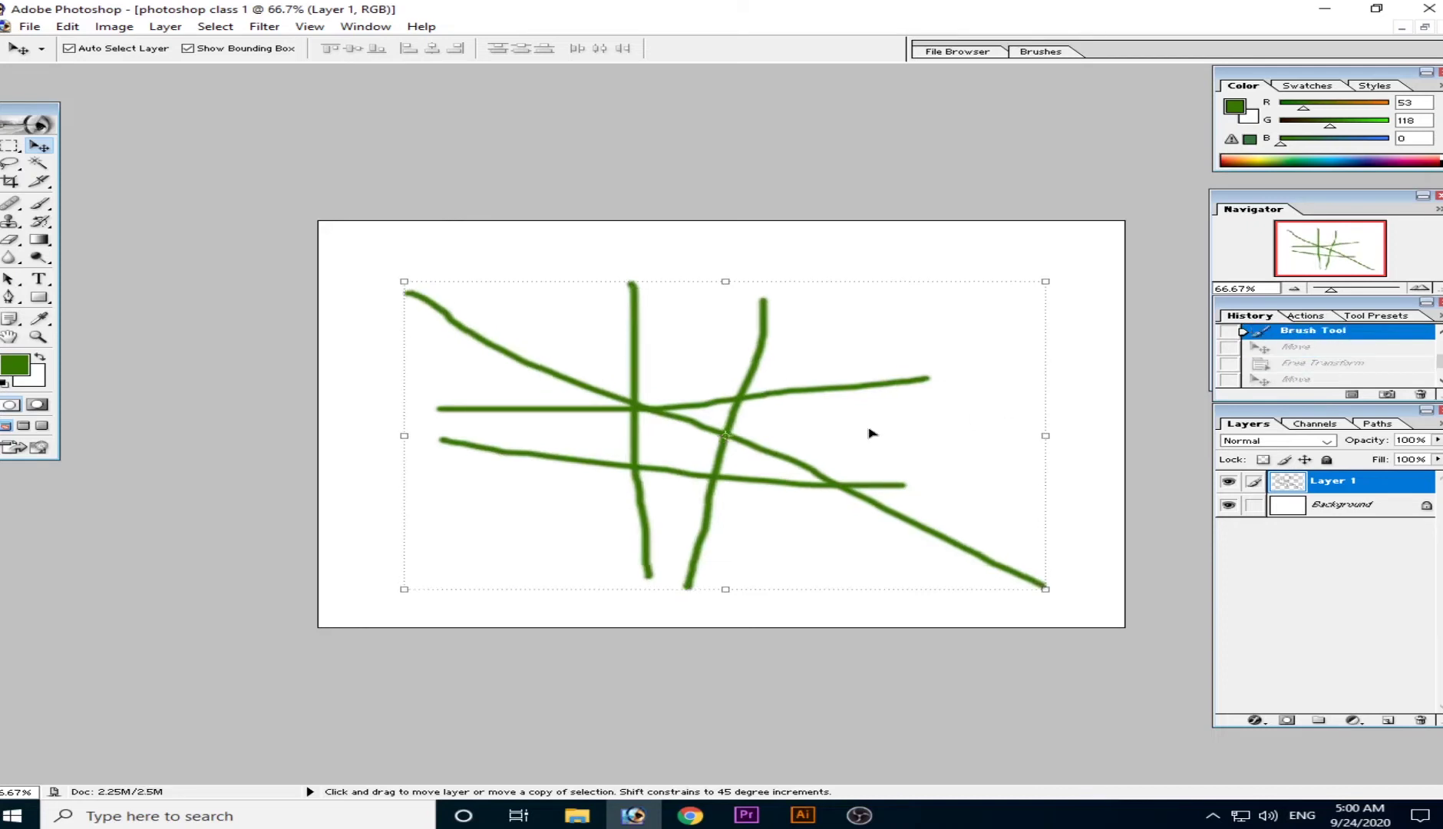
pyautogui.hotkey('ctrl', 'alt', 'z')
pyautogui.hotkey('ctrl', 'alt', 'z')
pyautogui.hotkey('ctrl', 'alt', 'z')
pyautogui.hotkey('ctrl', 'alt', 'z')
pyautogui.hotkey('ctrl', 'alt', 'z')
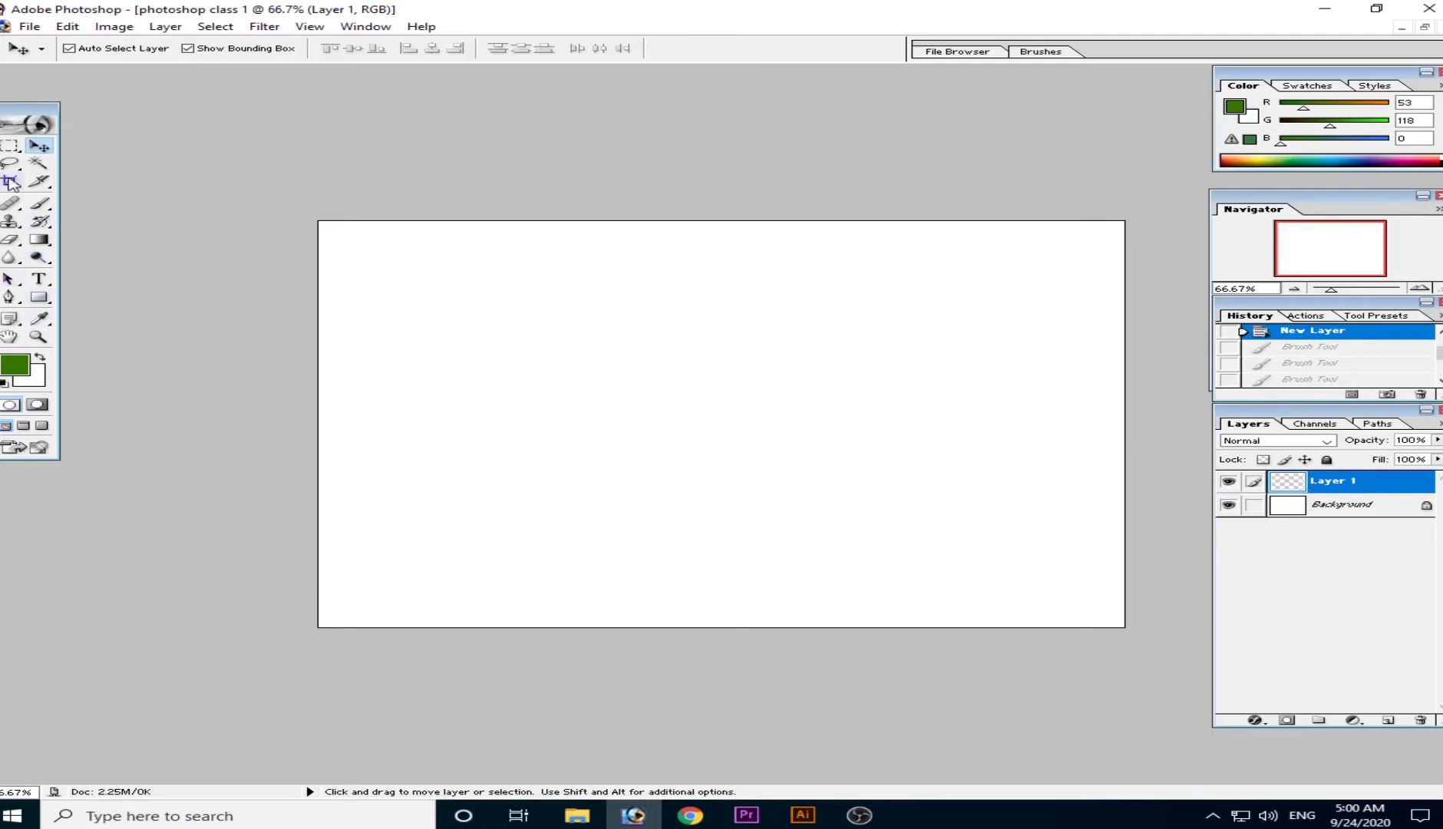
# Step: Draw a large rectangular marquee selection across the middle of the canvas on Layer 1
pyautogui.click(11, 145)
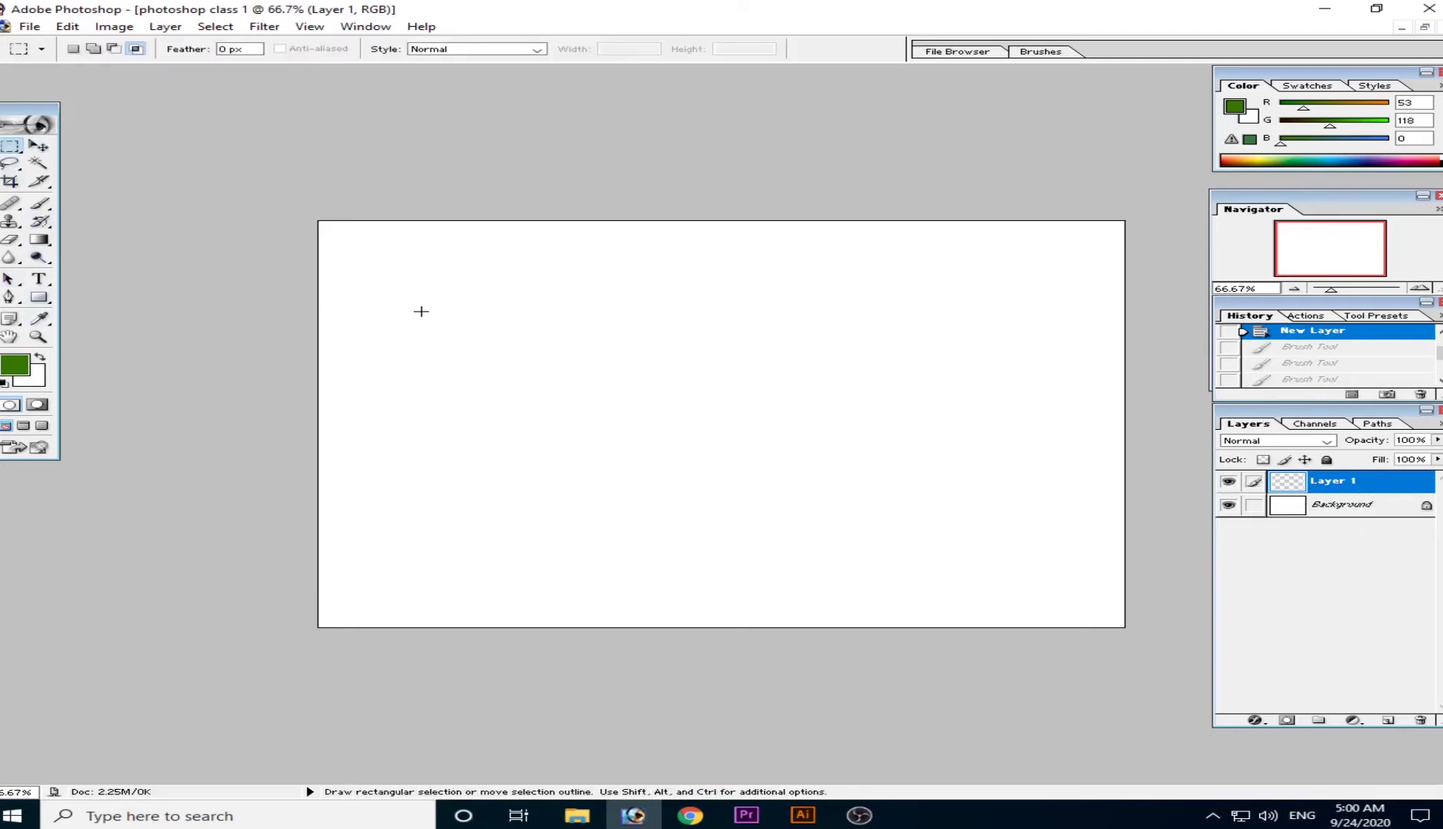
pyautogui.moveTo(494, 345); pyautogui.dragTo(1032, 565)
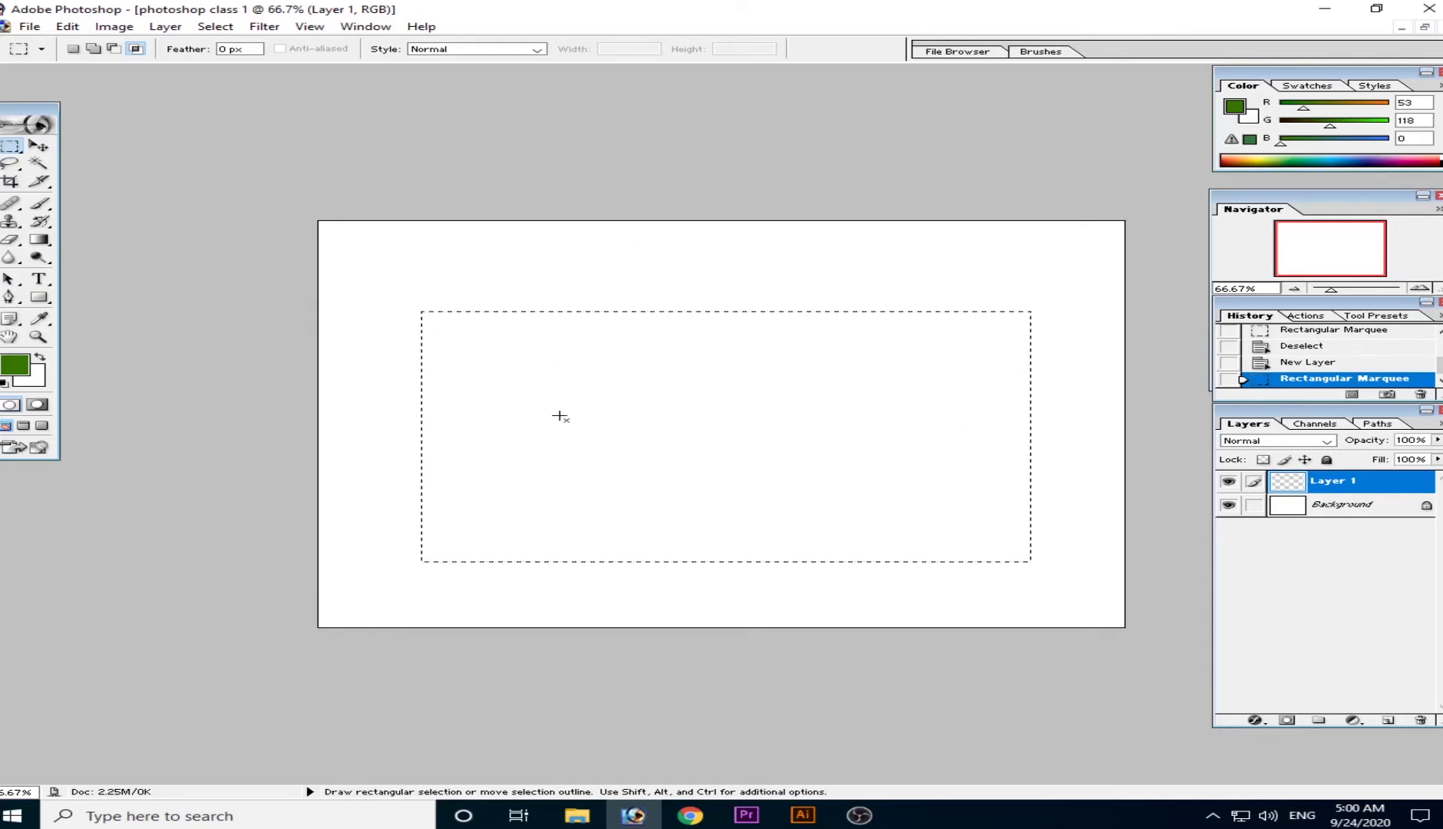
# Step: Set the foreground color to golden yellow (R 255, G 222, B 0) and activate the Paint Bucket tool
pyautogui.click(17, 373)
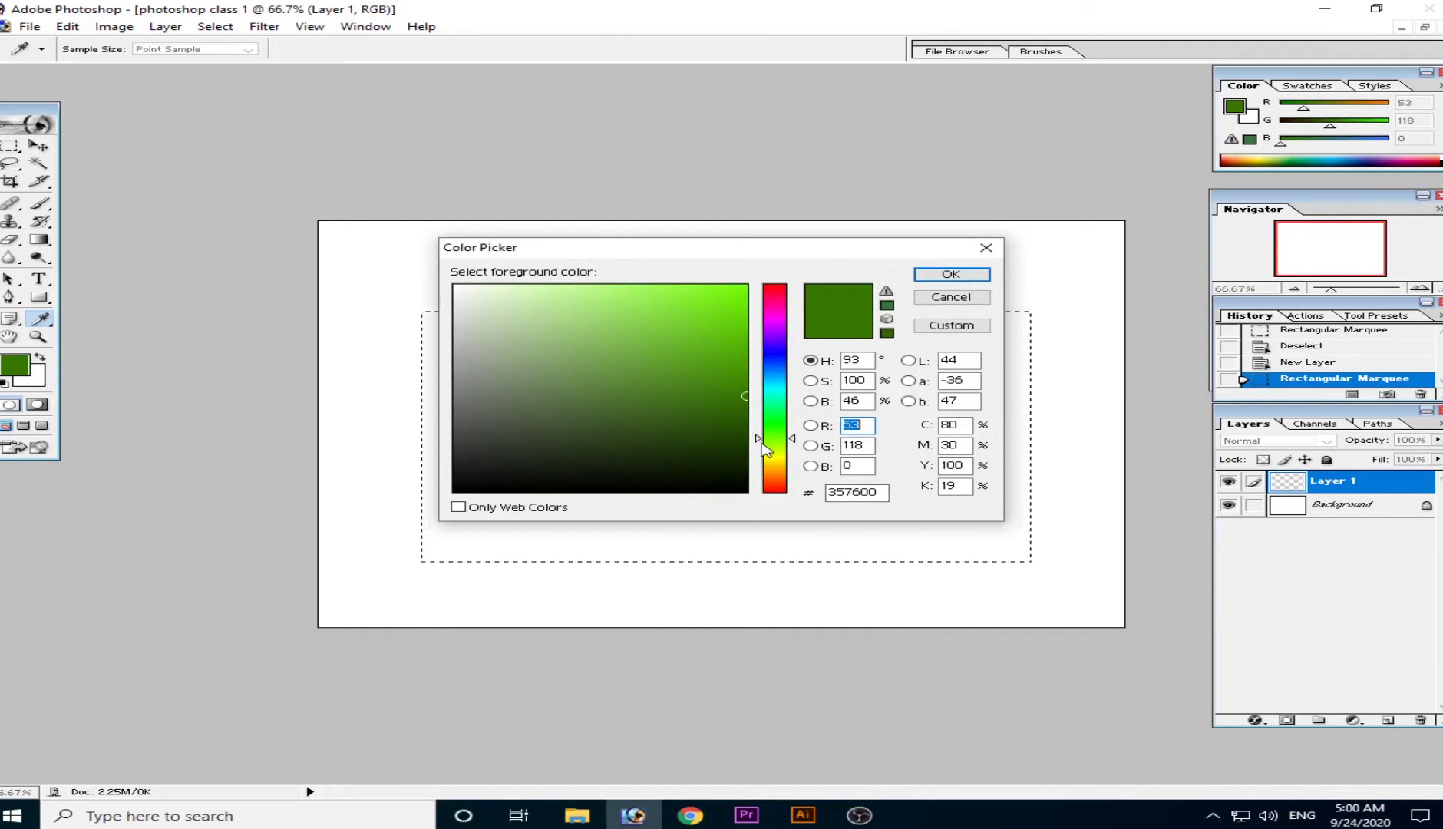
pyautogui.moveTo(757, 442); pyautogui.dragTo(758, 456)
pyautogui.moveTo(746, 396); pyautogui.dragTo(748, 285)
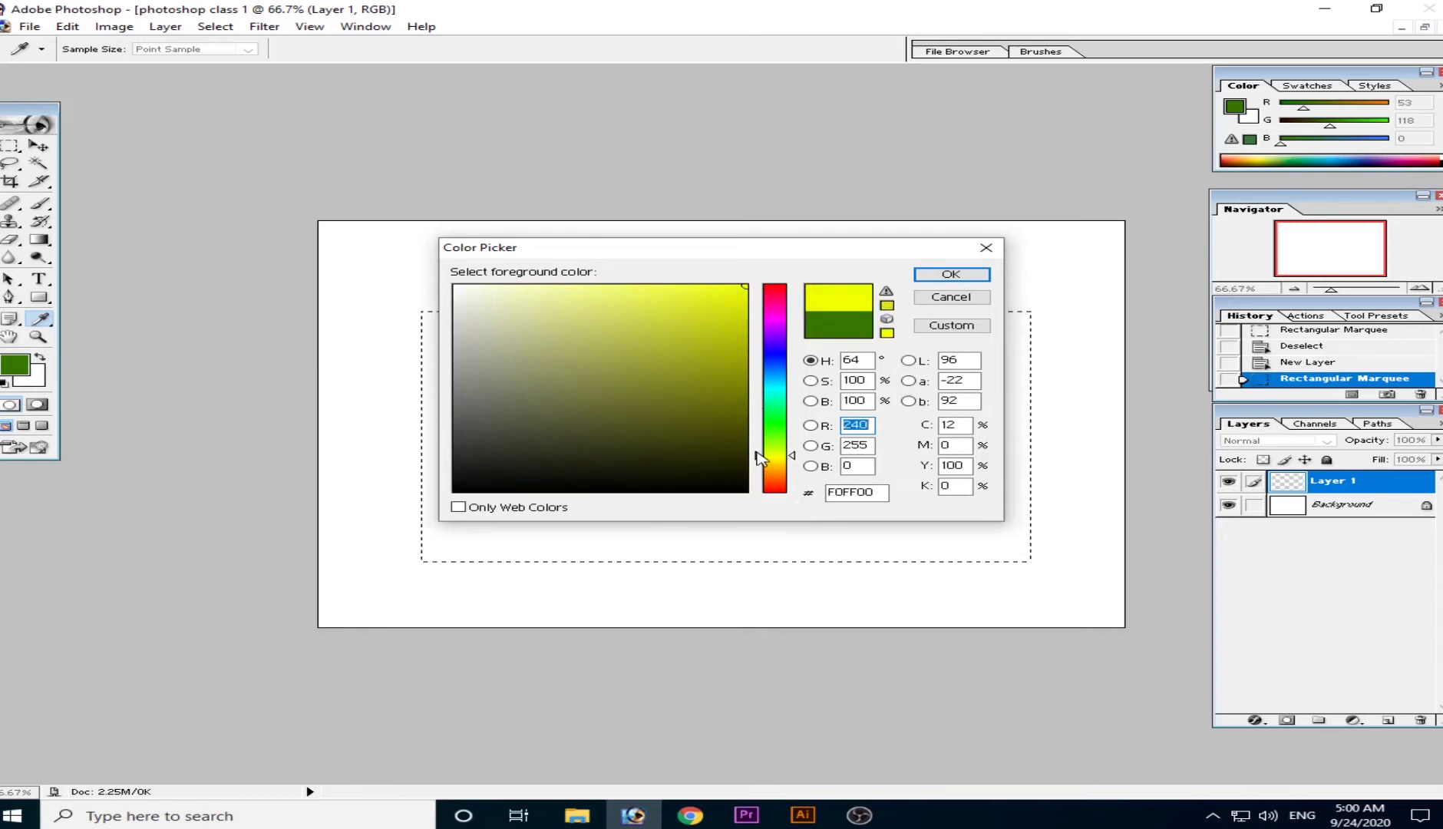
pyautogui.click(769, 462)
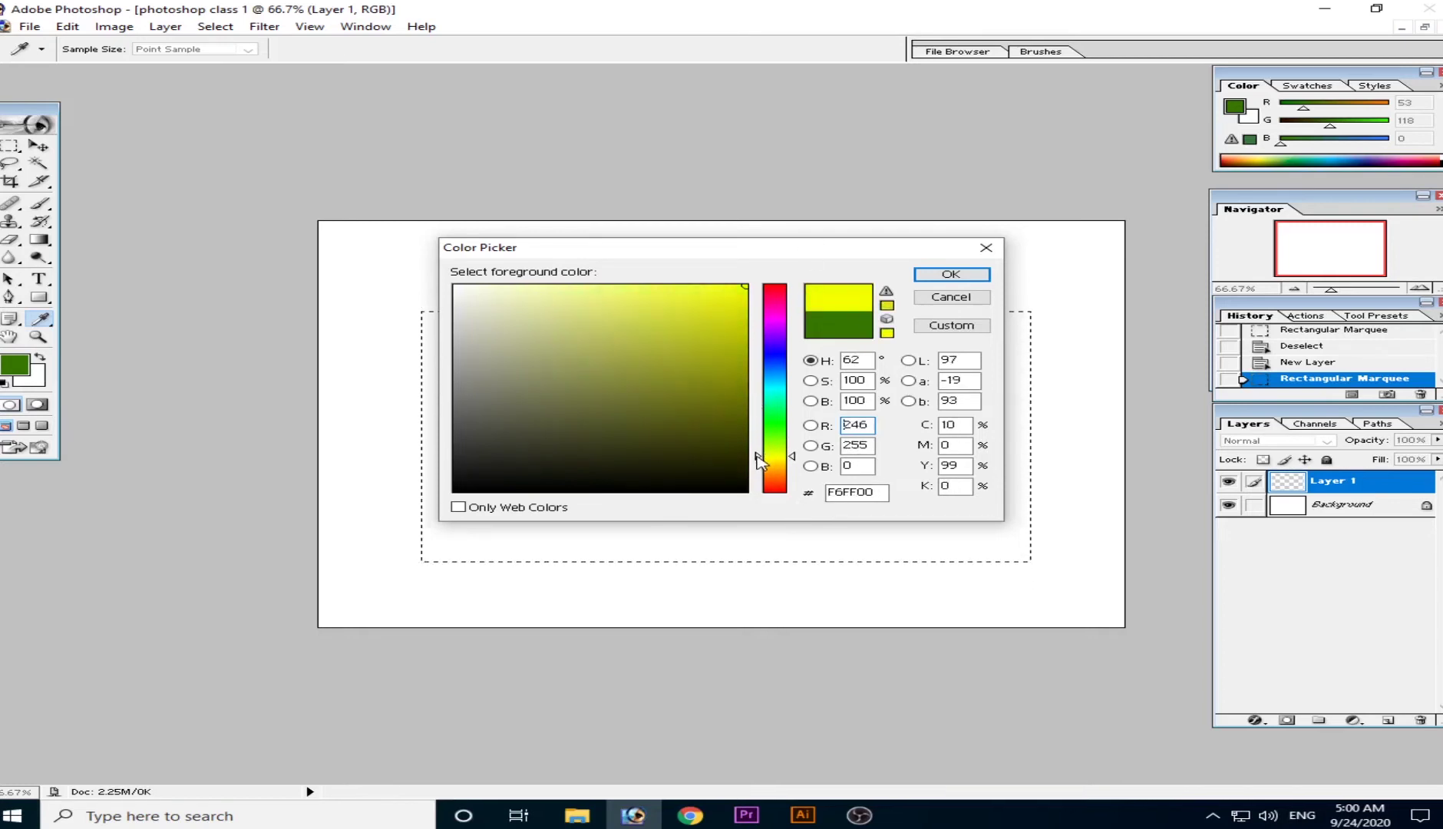
pyautogui.click(959, 276)
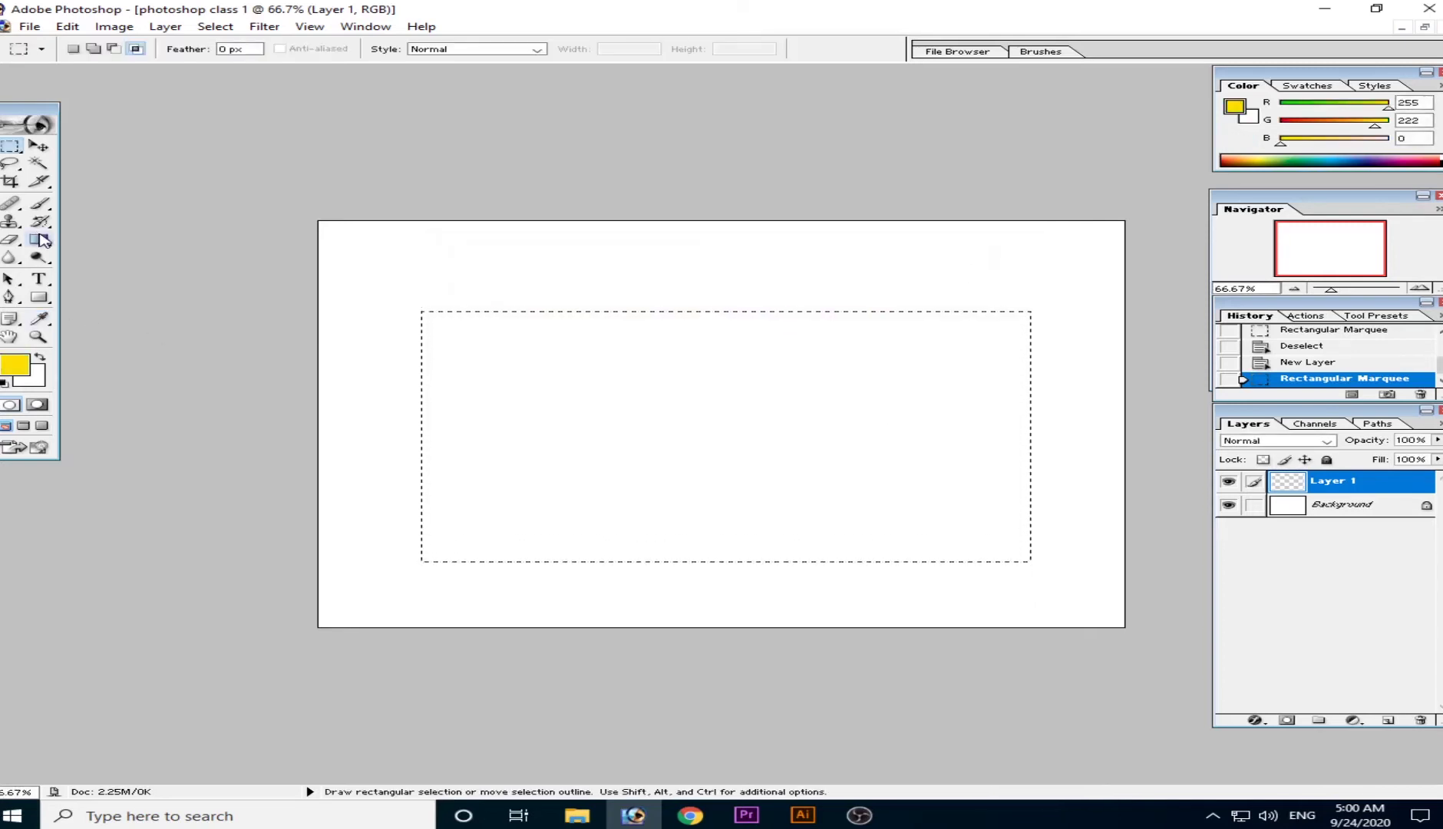
pyautogui.click(41, 240)
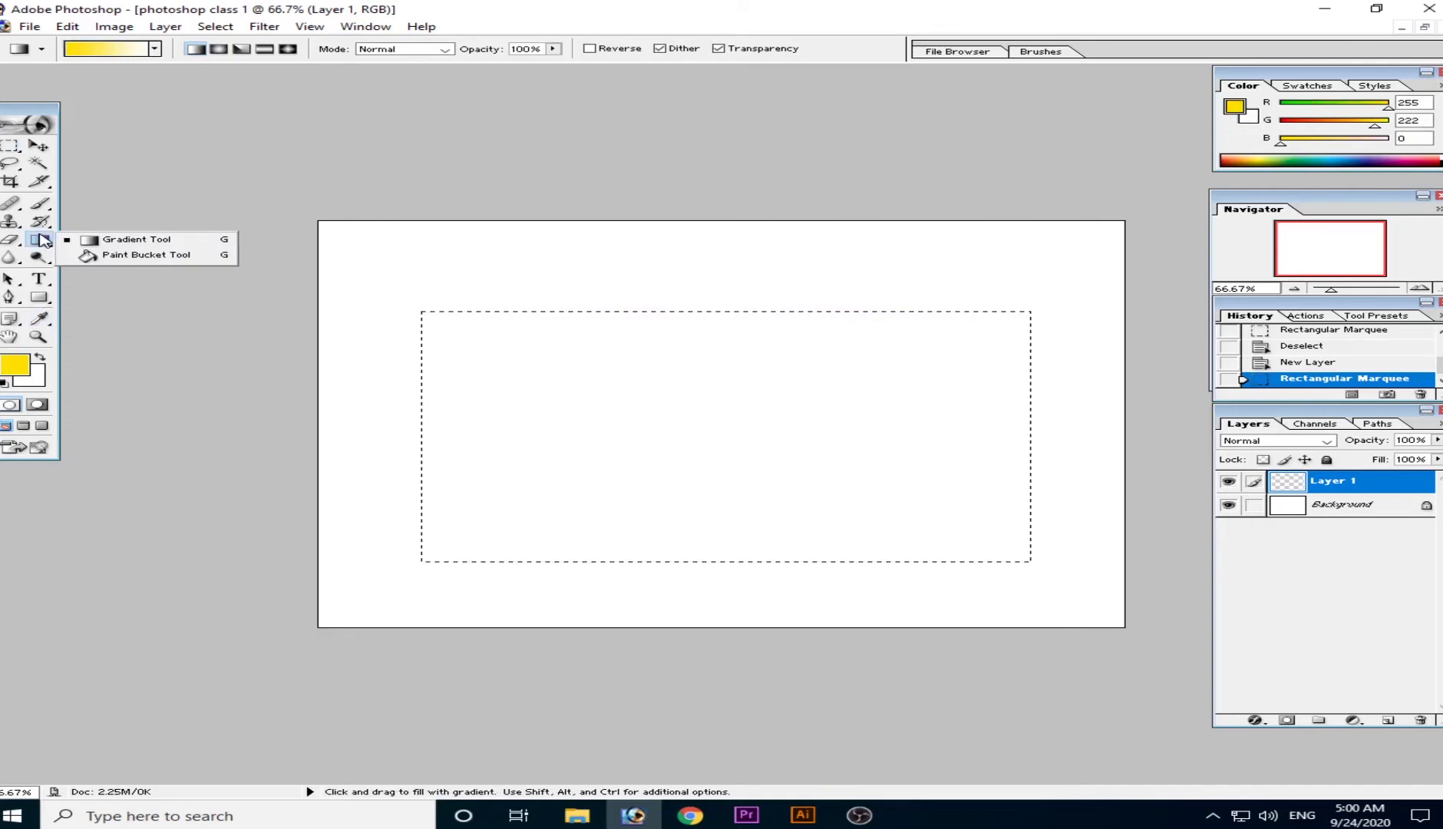
pyautogui.click(108, 256)
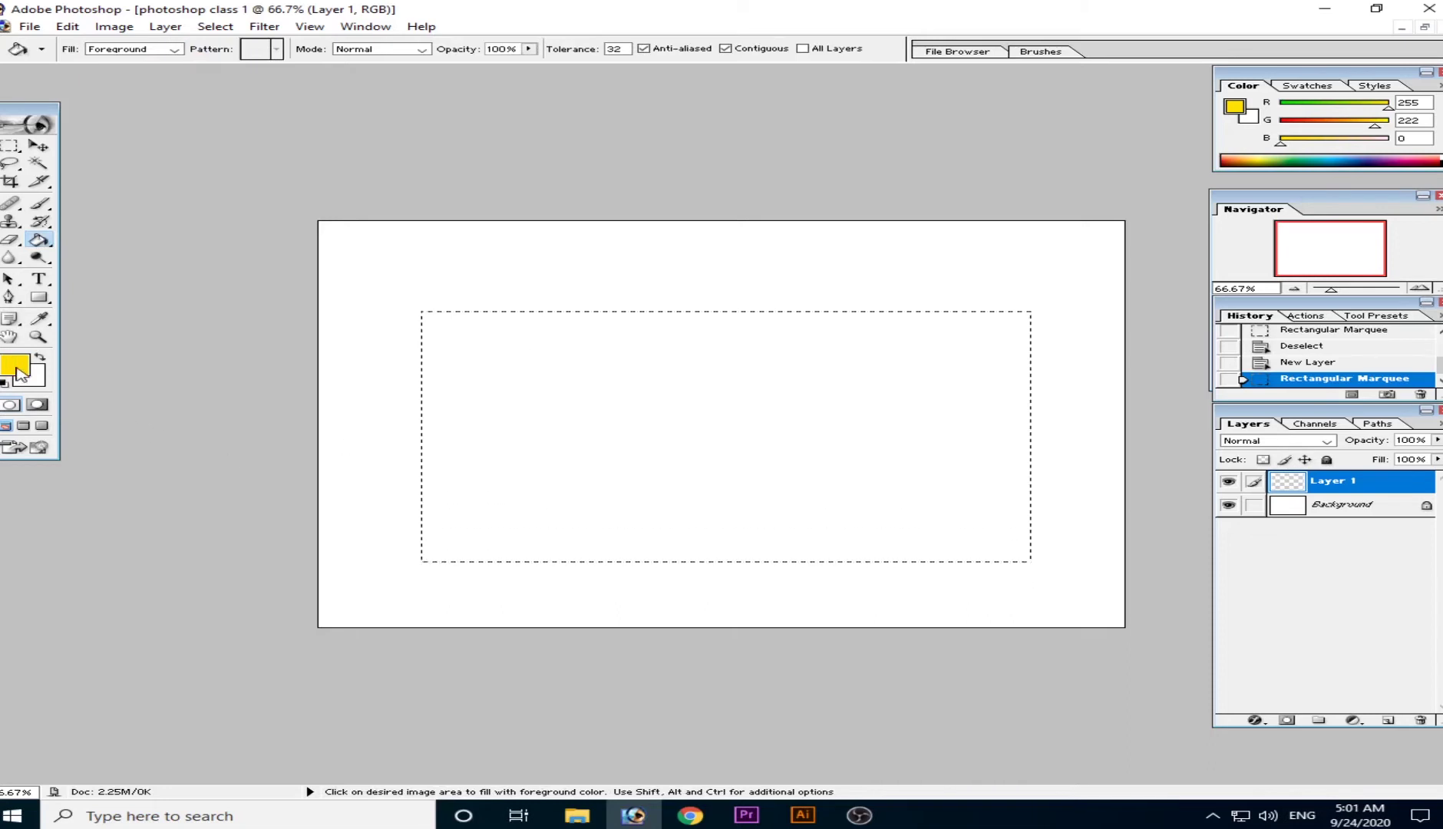
# Step: Fill the selection on Layer 1 with the golden yellow foreground color, undo and repeat the fill, and deselect
pyautogui.click(598, 382)
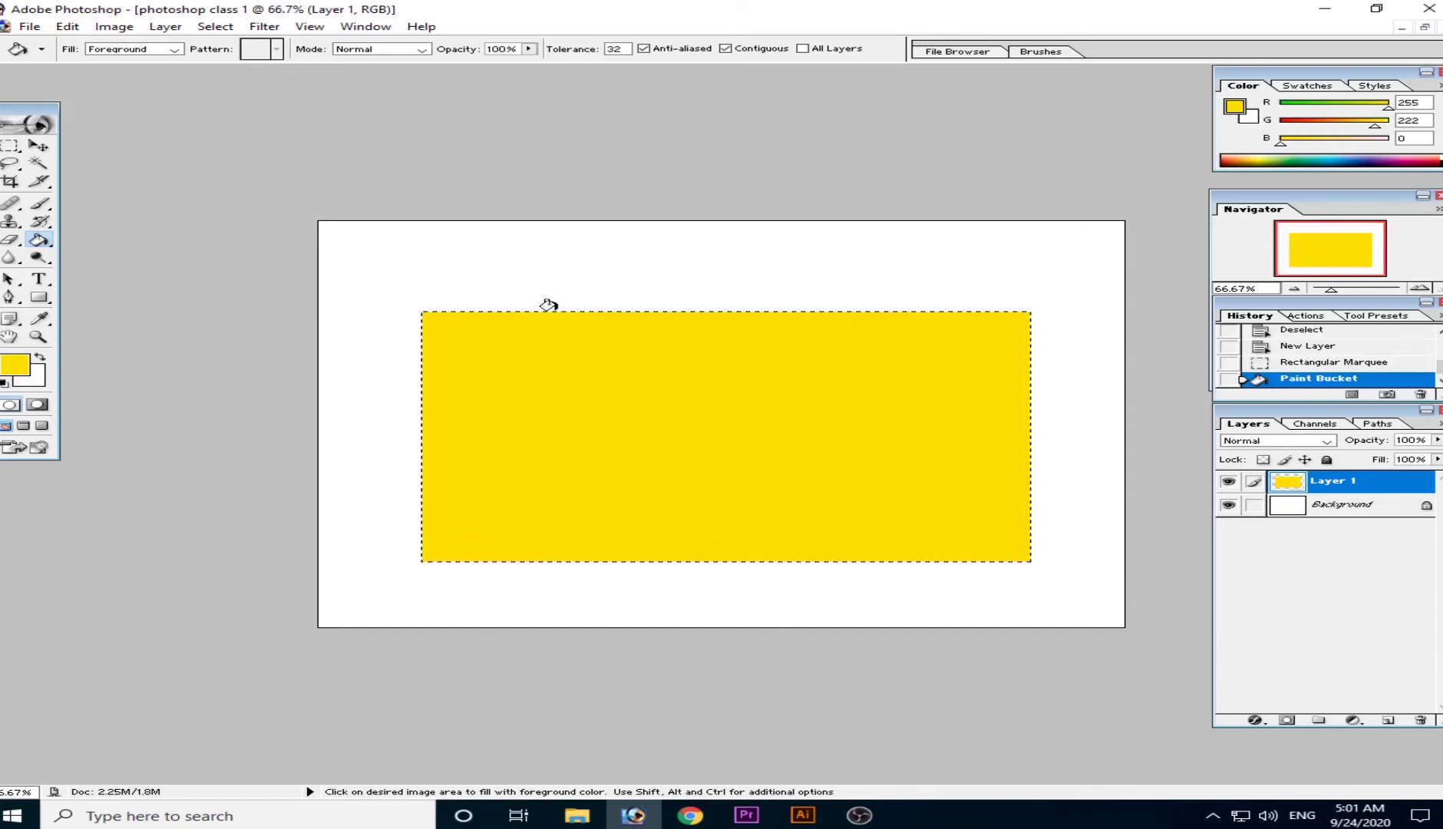
pyautogui.hotkey('ctrl', 'z')
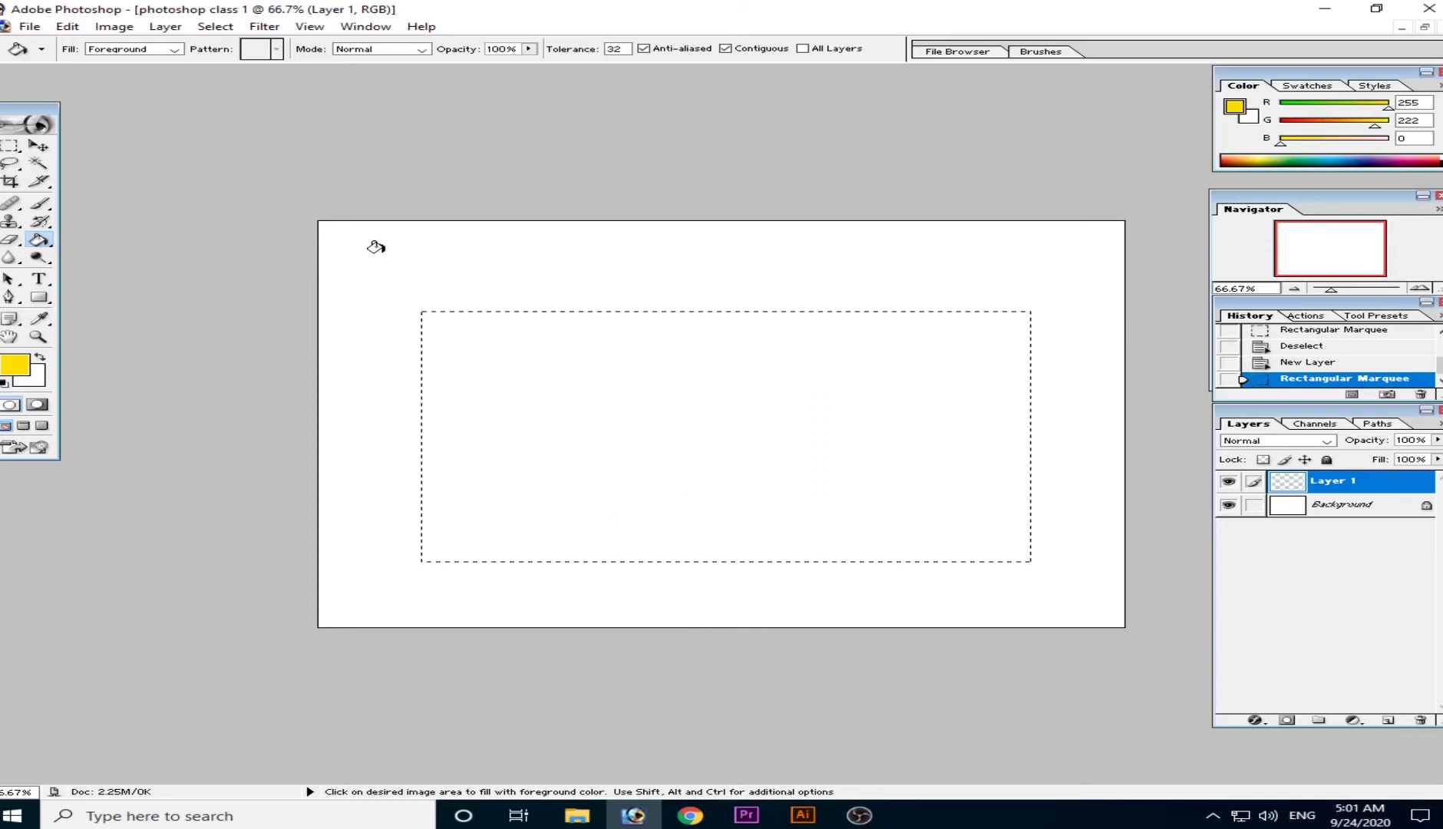
pyautogui.click(525, 362)
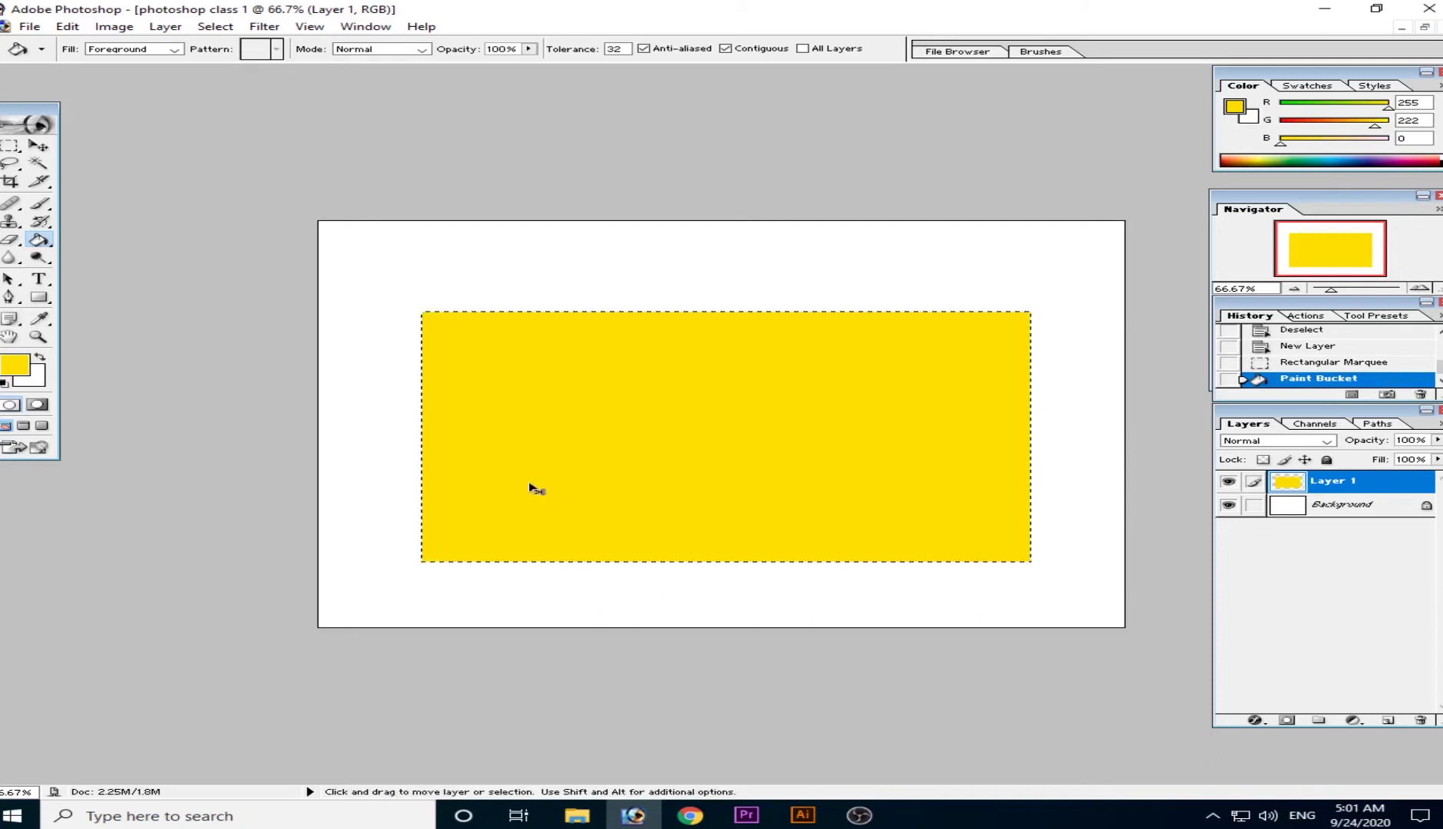
pyautogui.hotkey('ctrl', 'd')
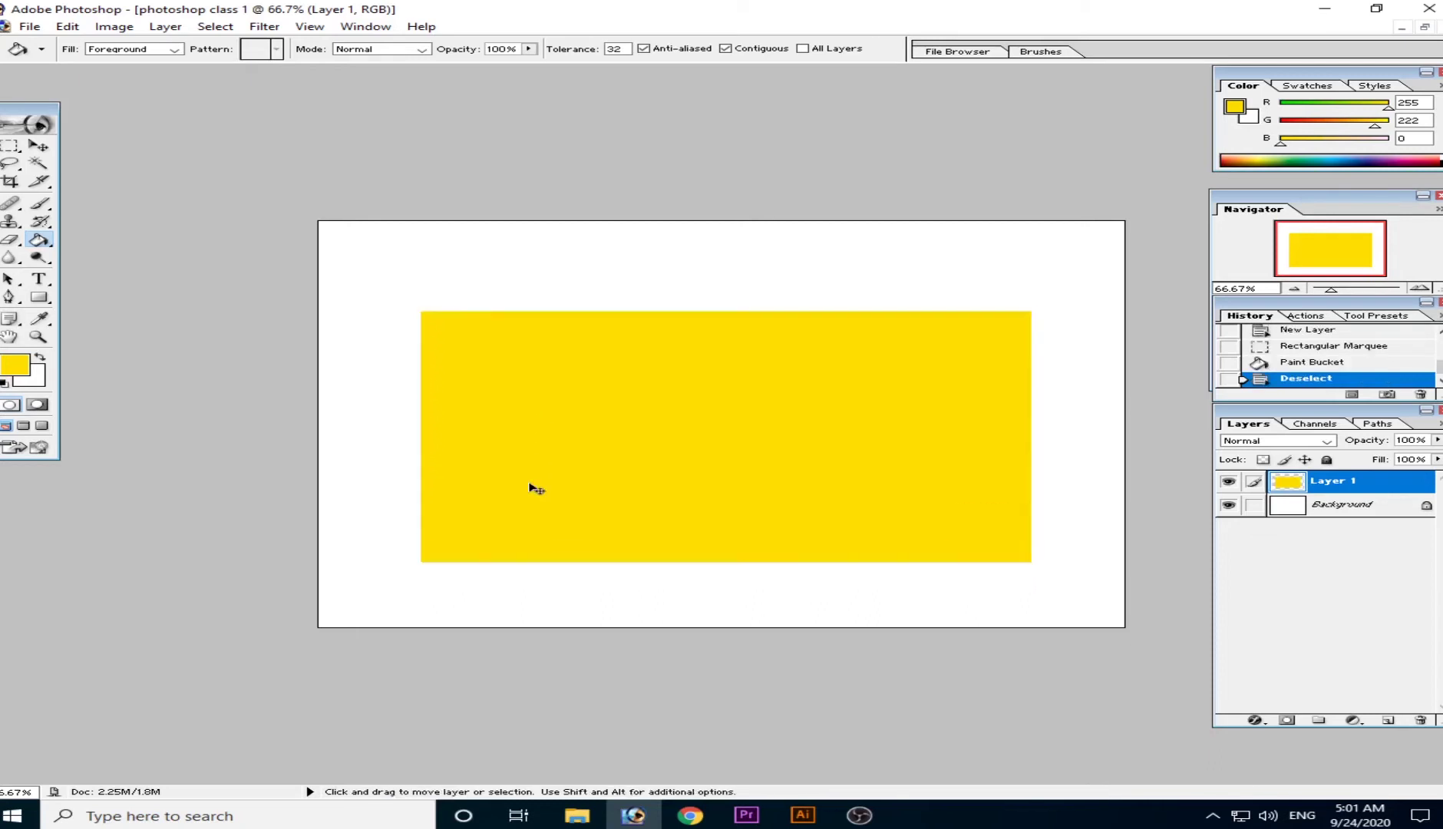
# Step: Move the yellow rectangle around the canvas with the Move tool and place it back near the center
pyautogui.click(39, 145)
pyautogui.moveTo(707, 509); pyautogui.dragTo(628, 431)
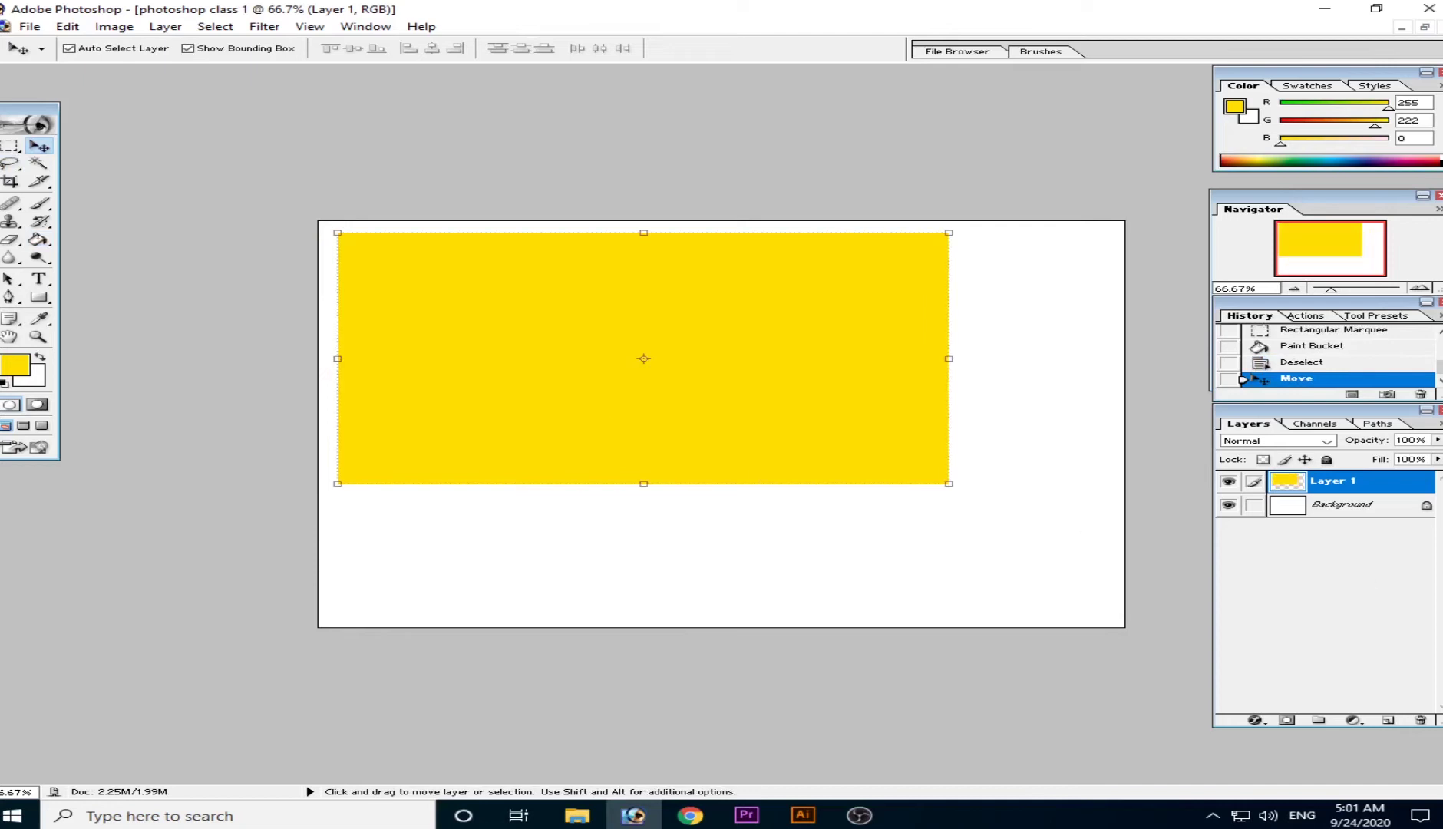
pyautogui.click(9, 145)
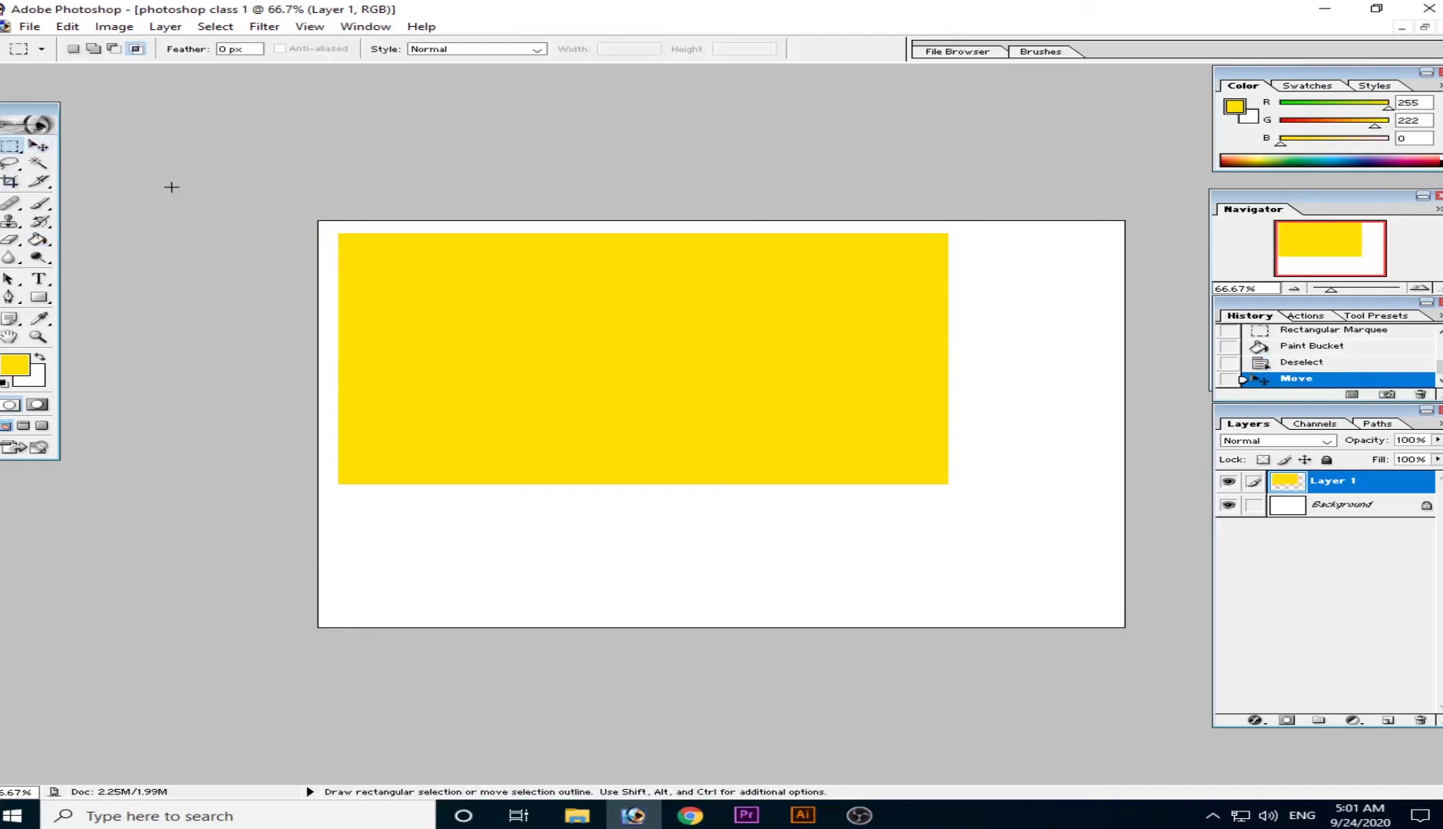
pyautogui.click(46, 147)
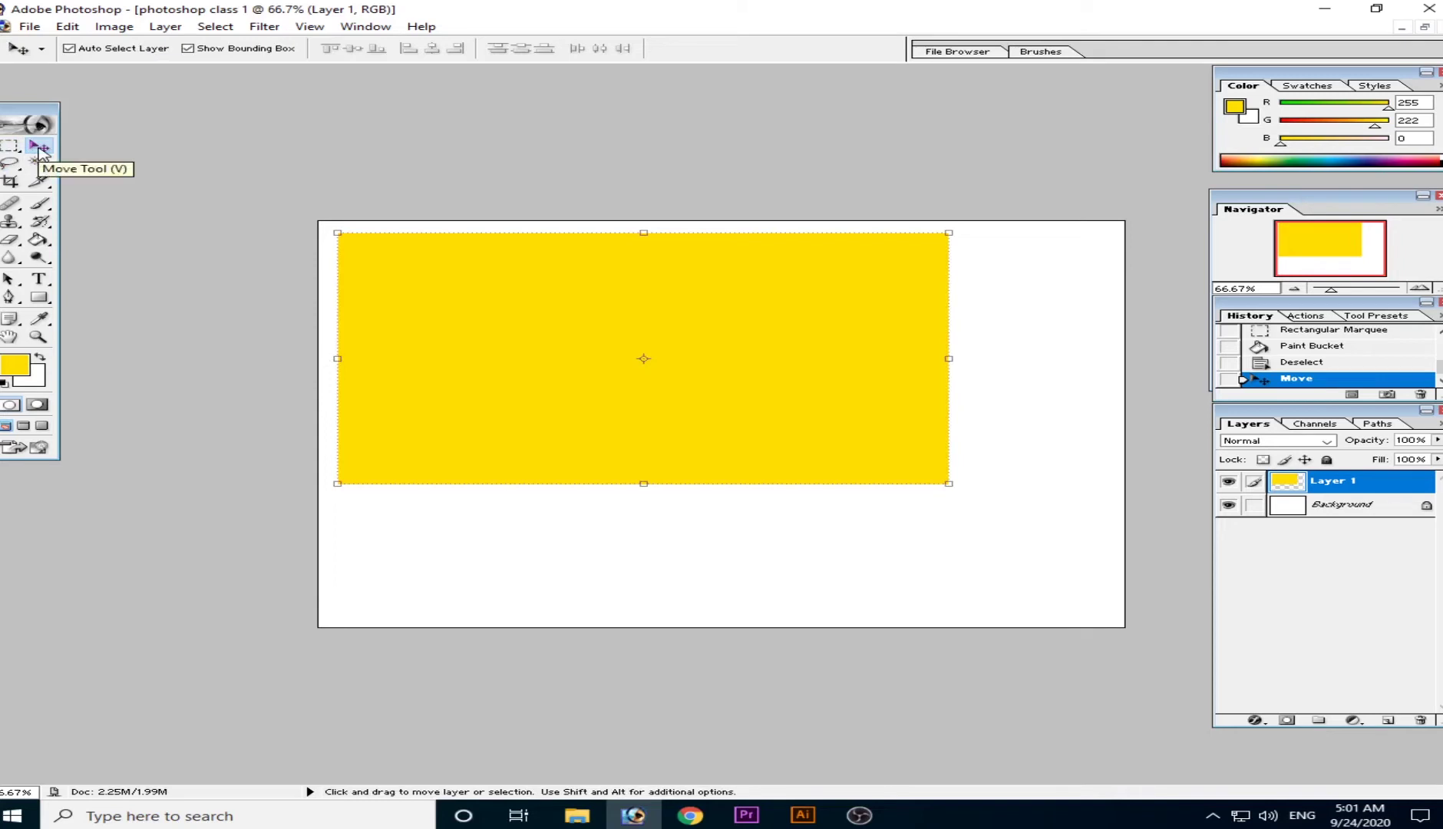
pyautogui.moveTo(477, 380); pyautogui.dragTo(561, 451)
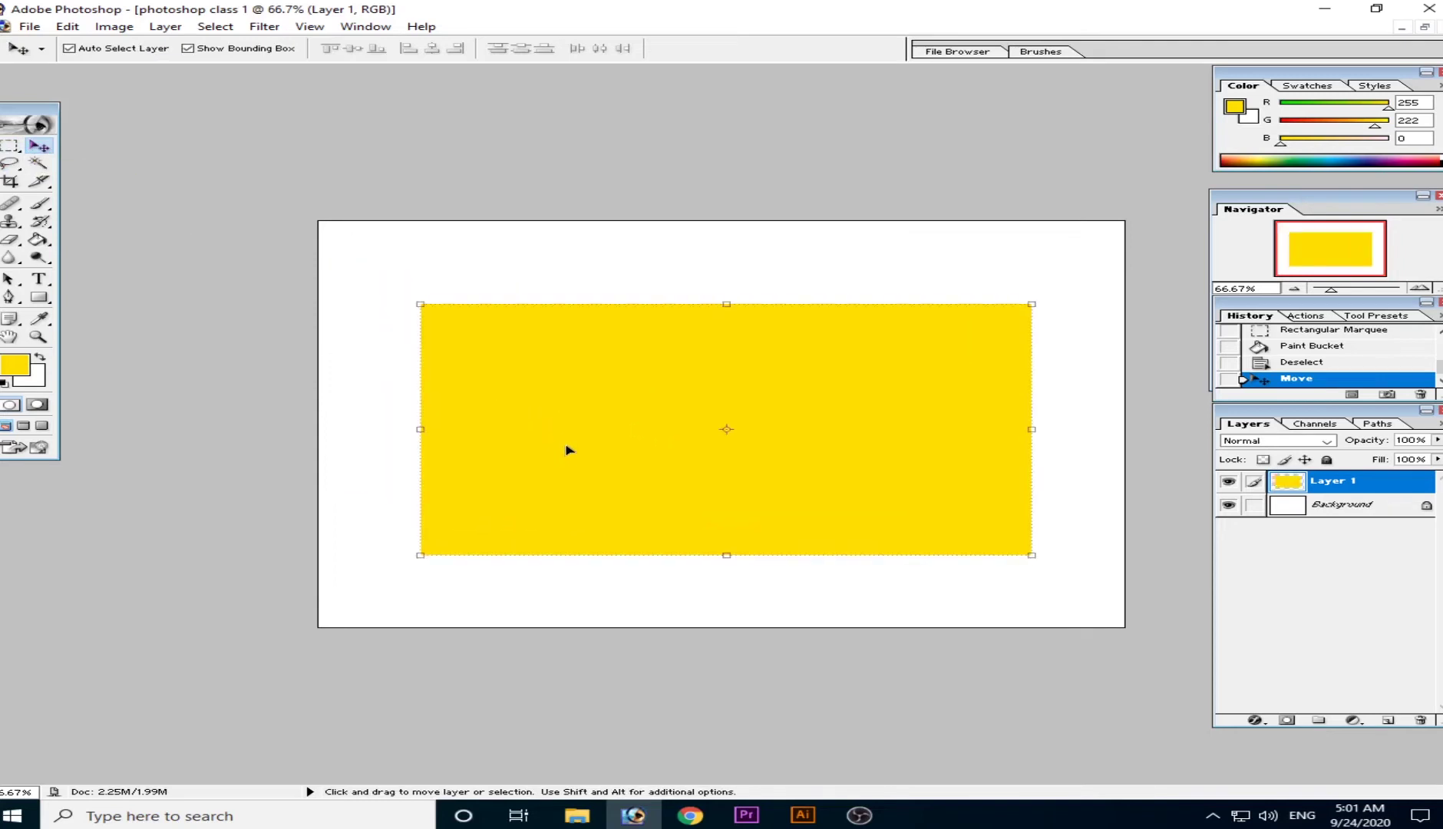
pyautogui.moveTo(569, 450); pyautogui.dragTo(609, 407)
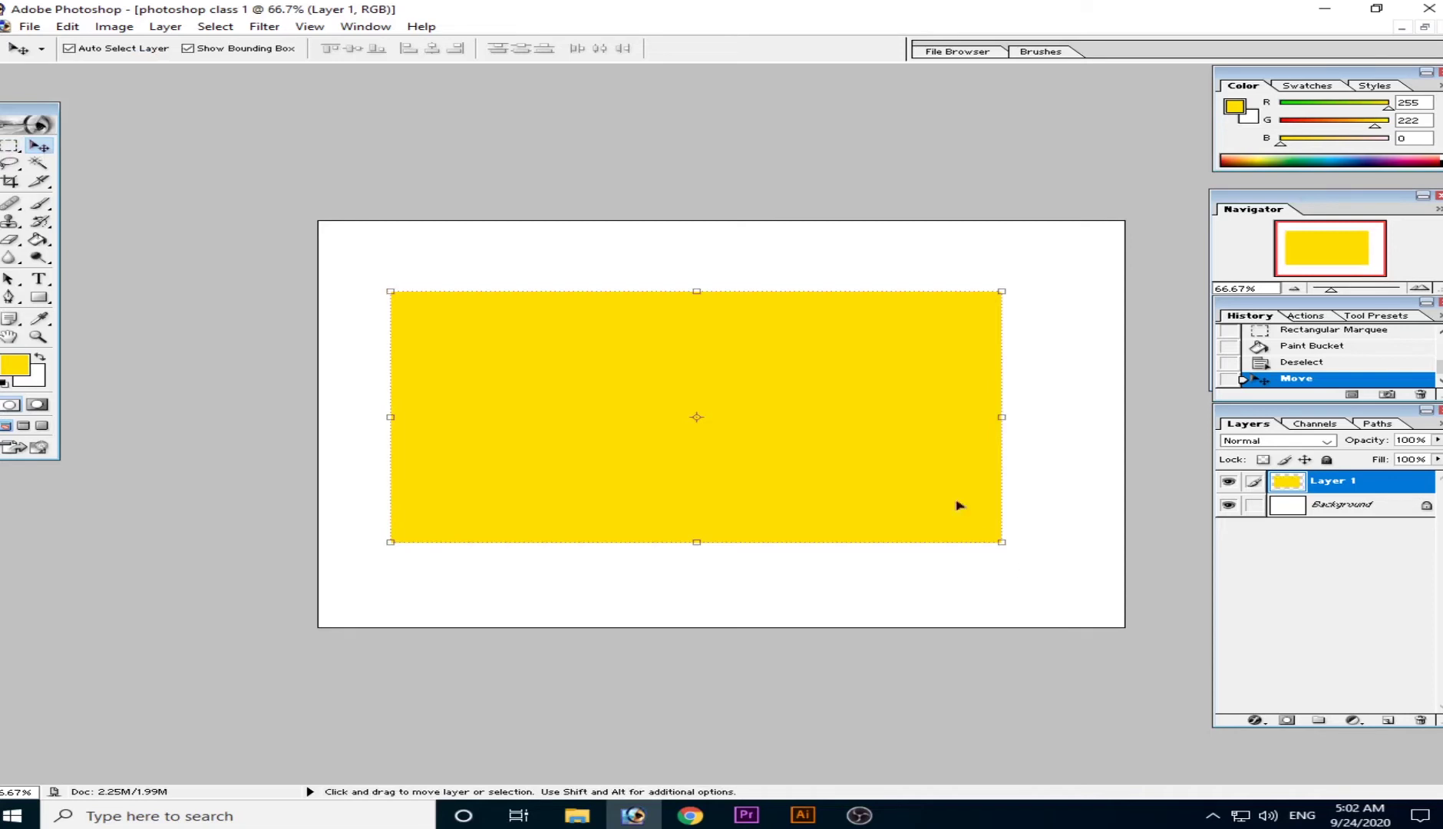
pyautogui.moveTo(898, 467); pyautogui.dragTo(926, 479)
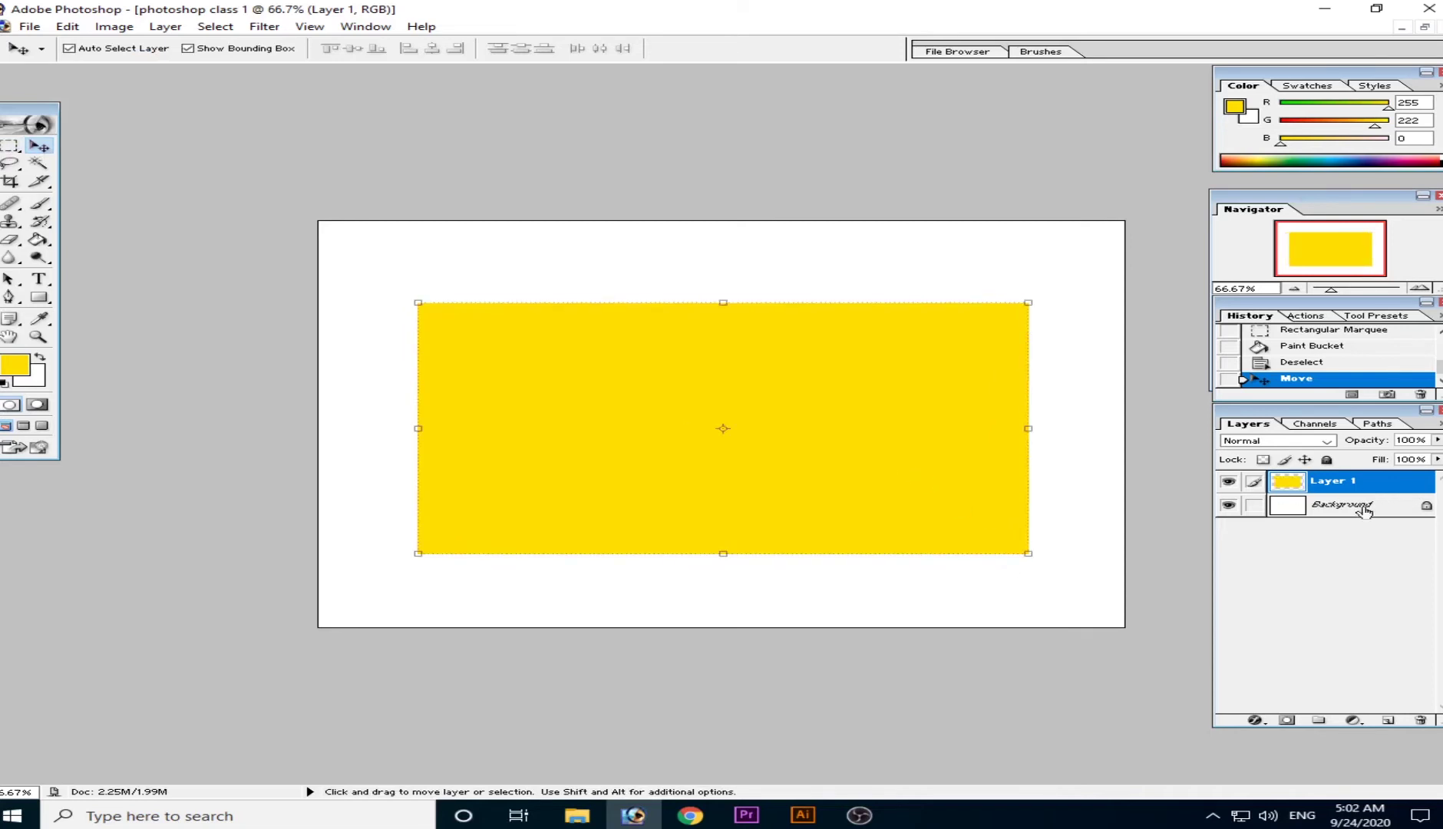
# Step: Toggle Layer 1's visibility several times, switch between the Background and Layer 1, and leave Layer 1 hidden
pyautogui.click(1228, 482)
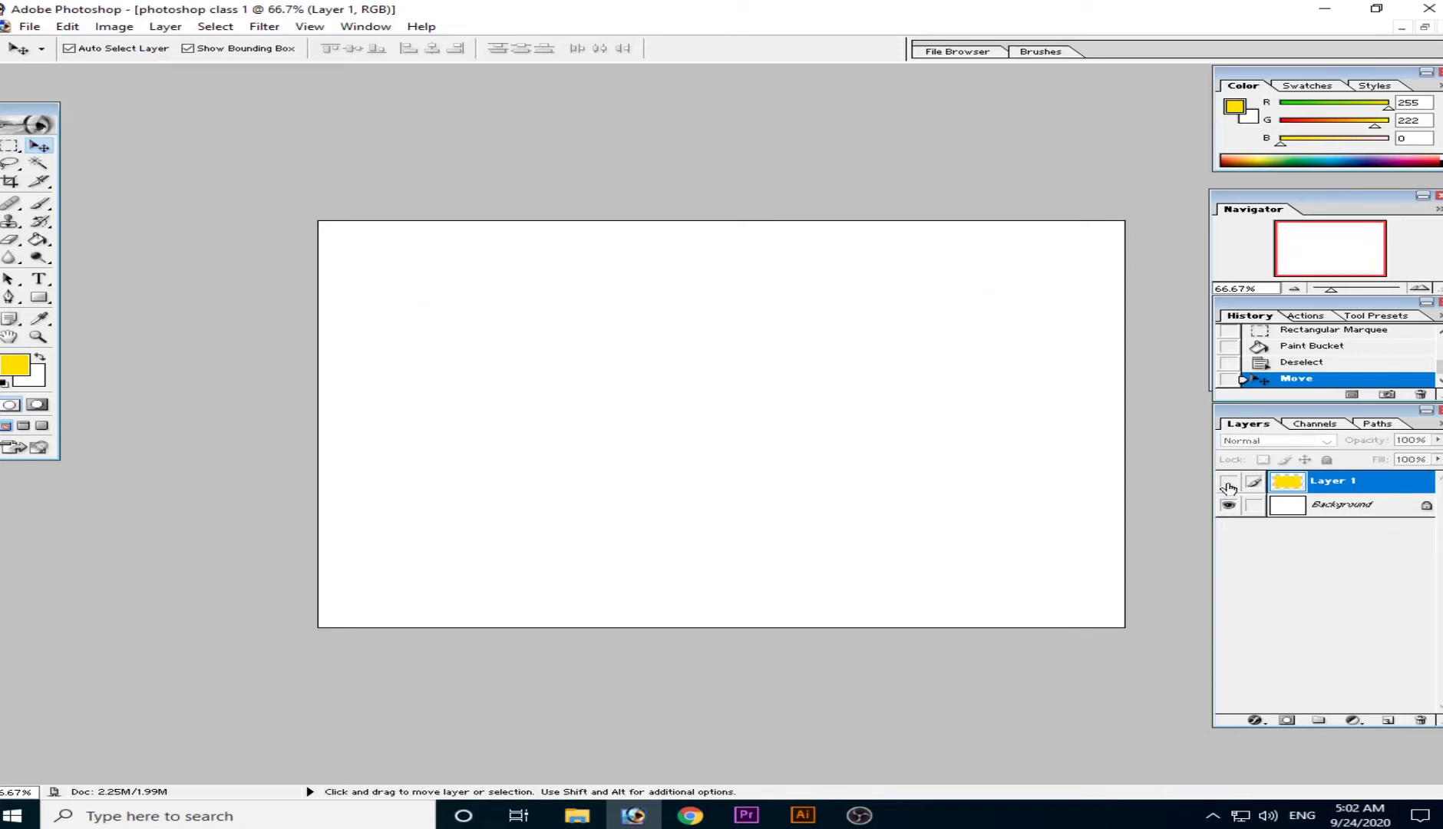
pyautogui.click(1229, 482)
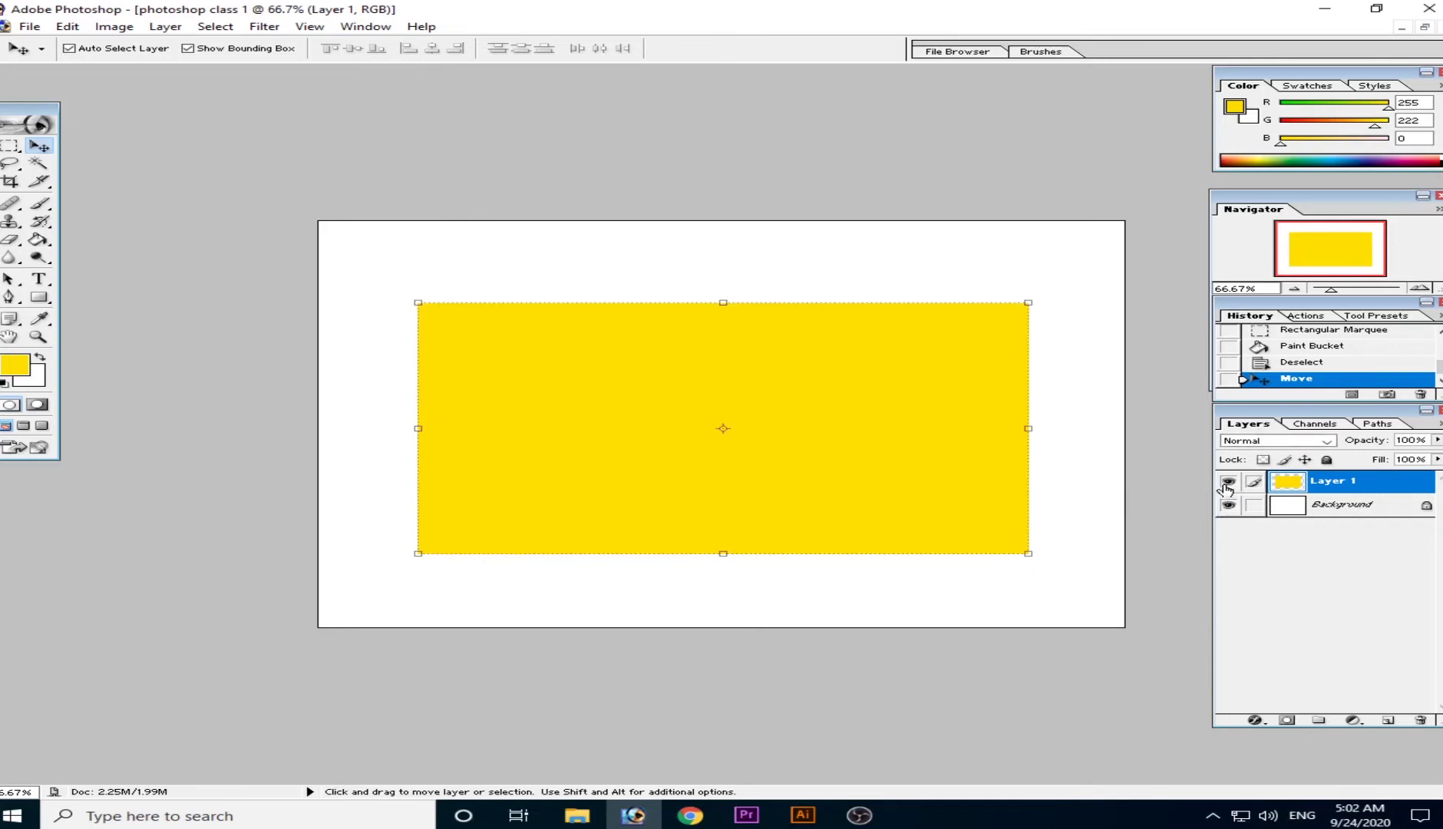
pyautogui.click(1227, 485)
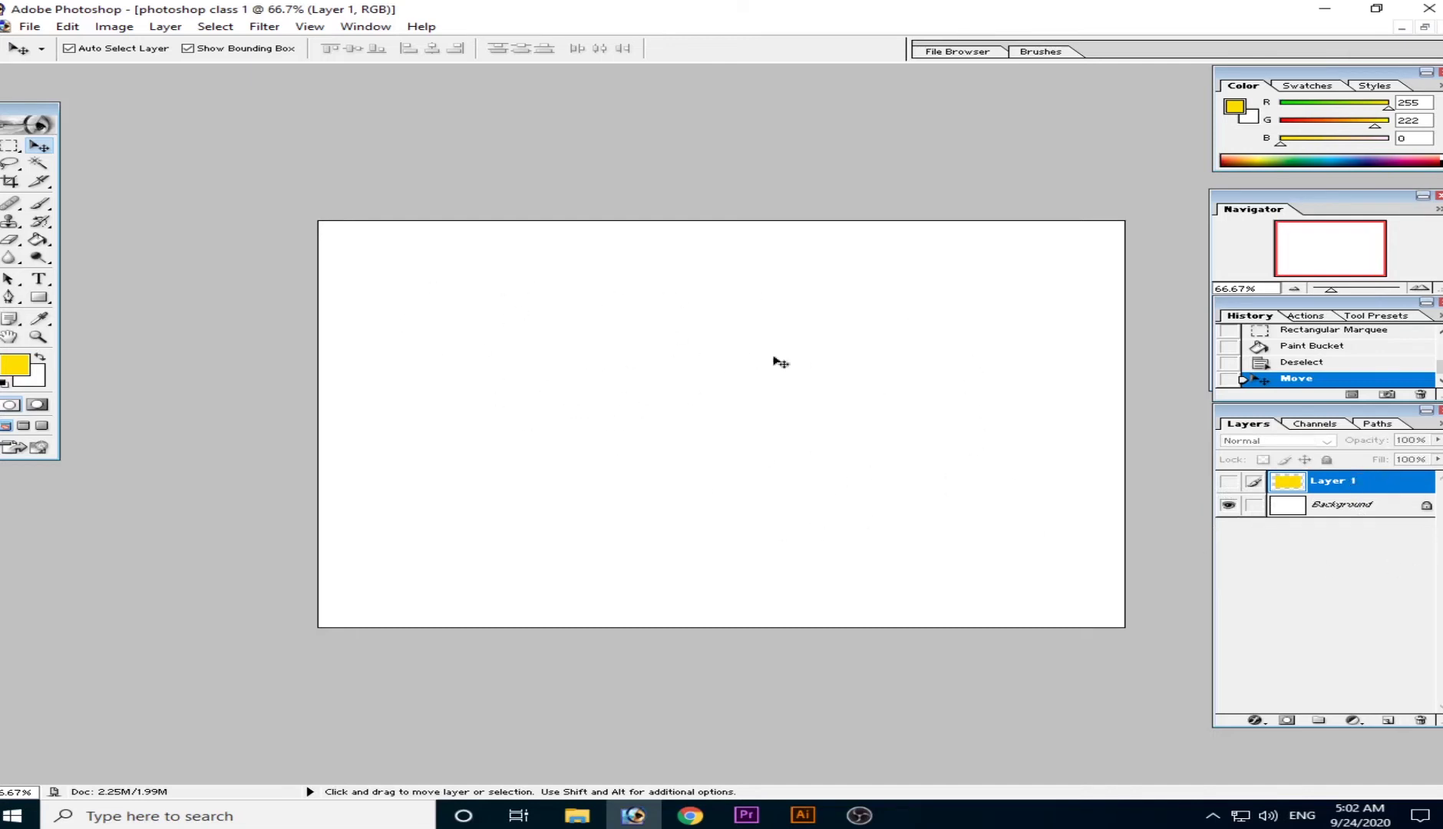
pyautogui.click(1229, 485)
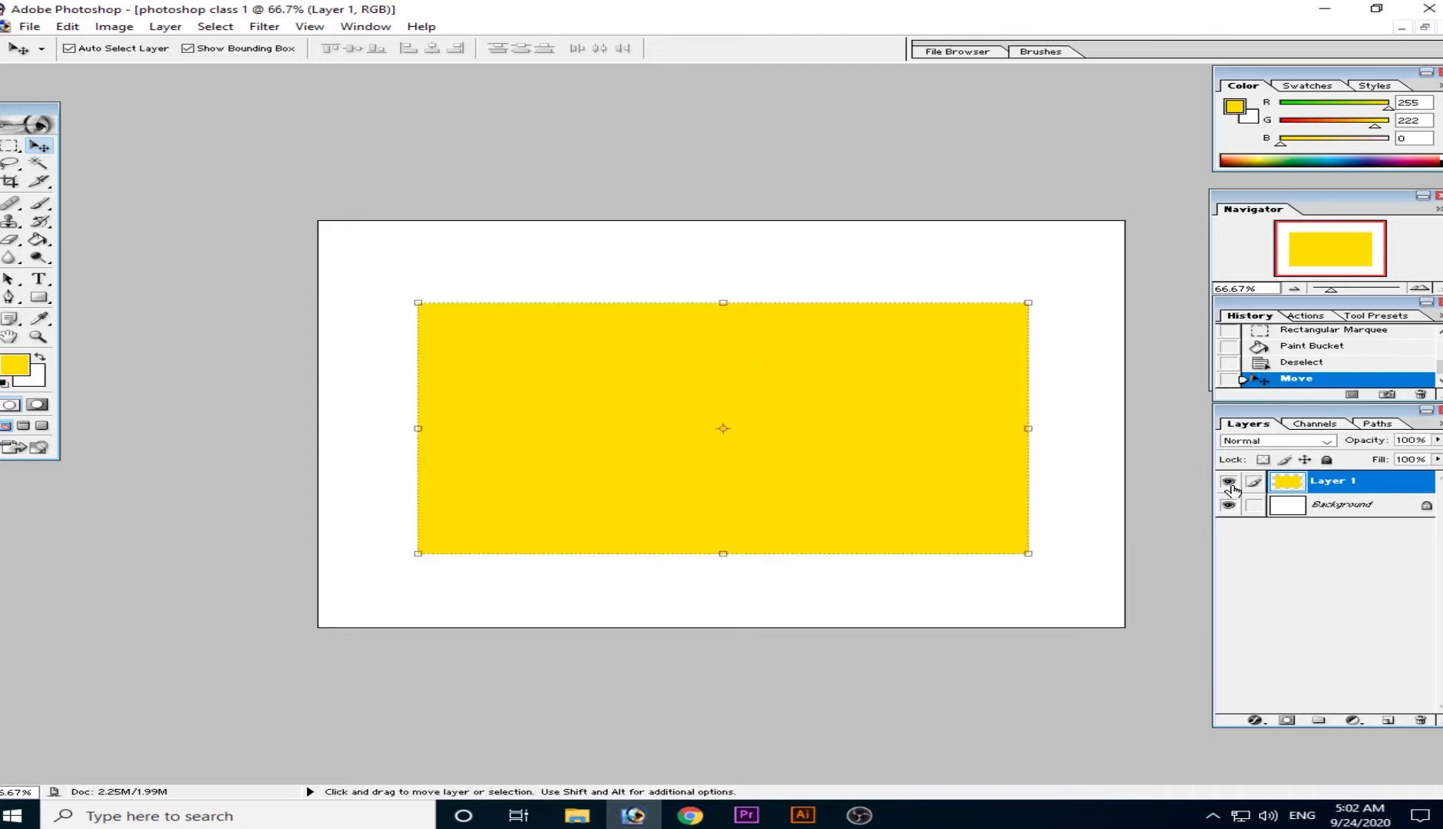
pyautogui.click(1229, 482)
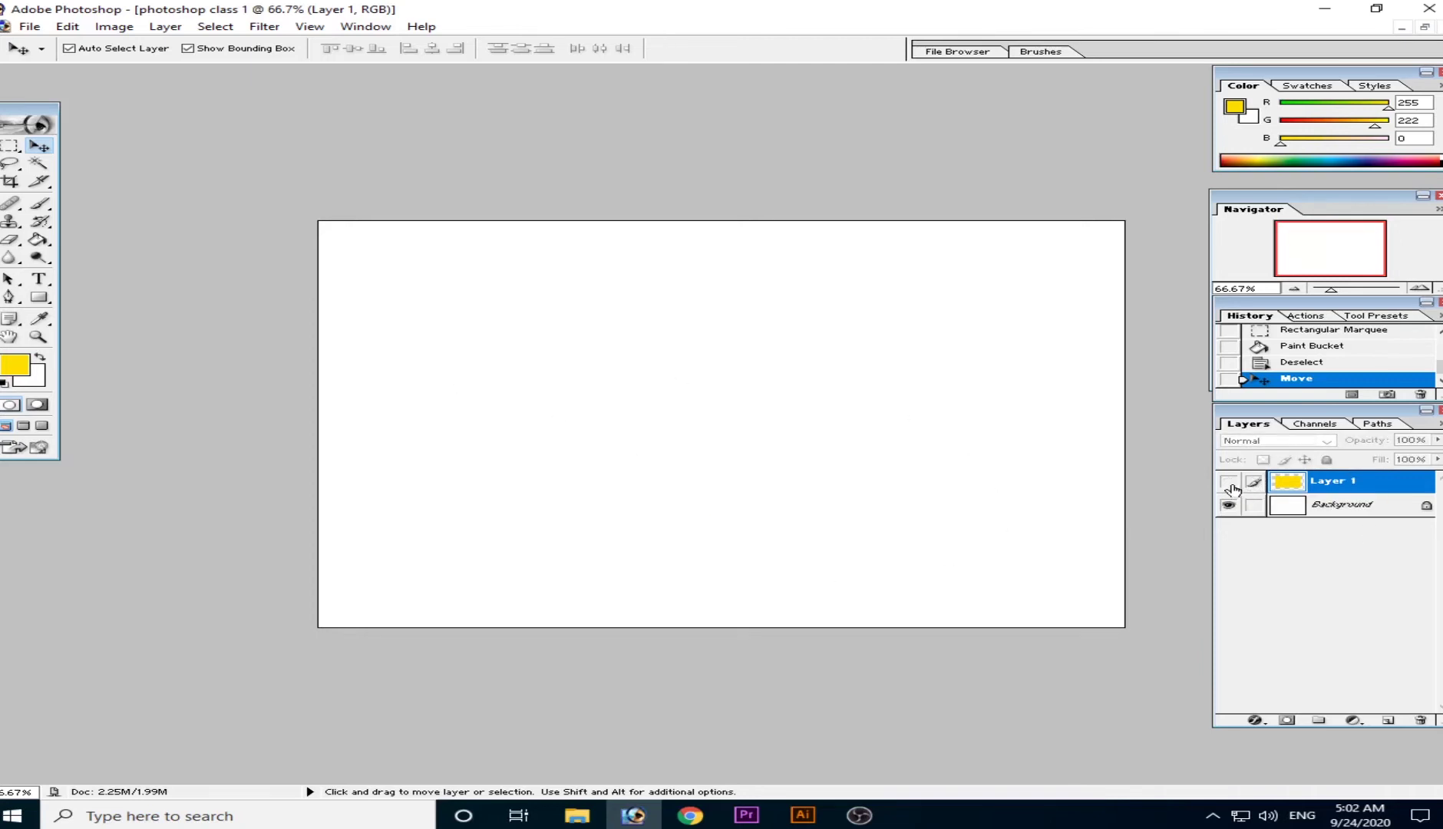
pyautogui.click(1345, 508)
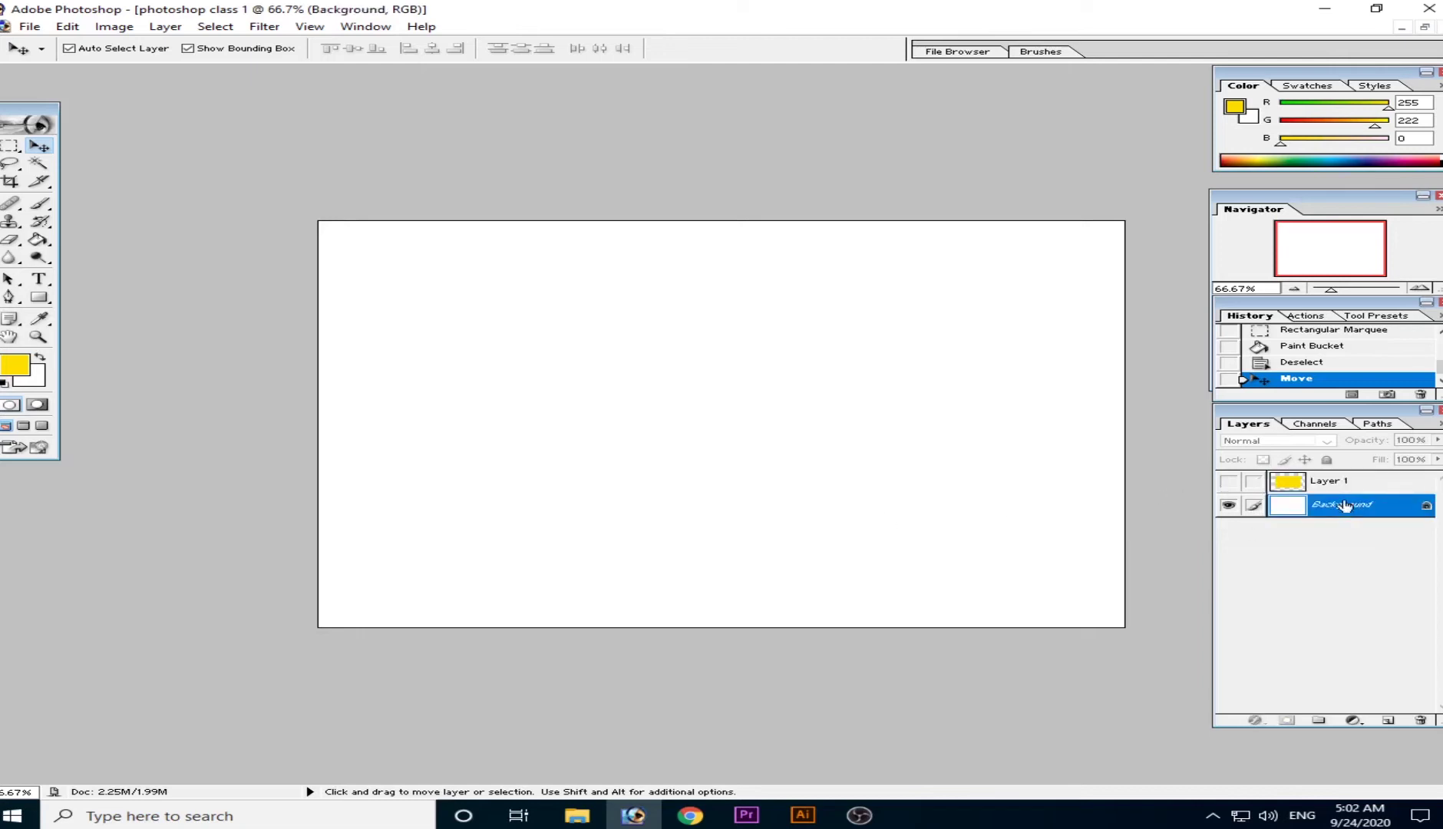
pyautogui.click(1331, 484)
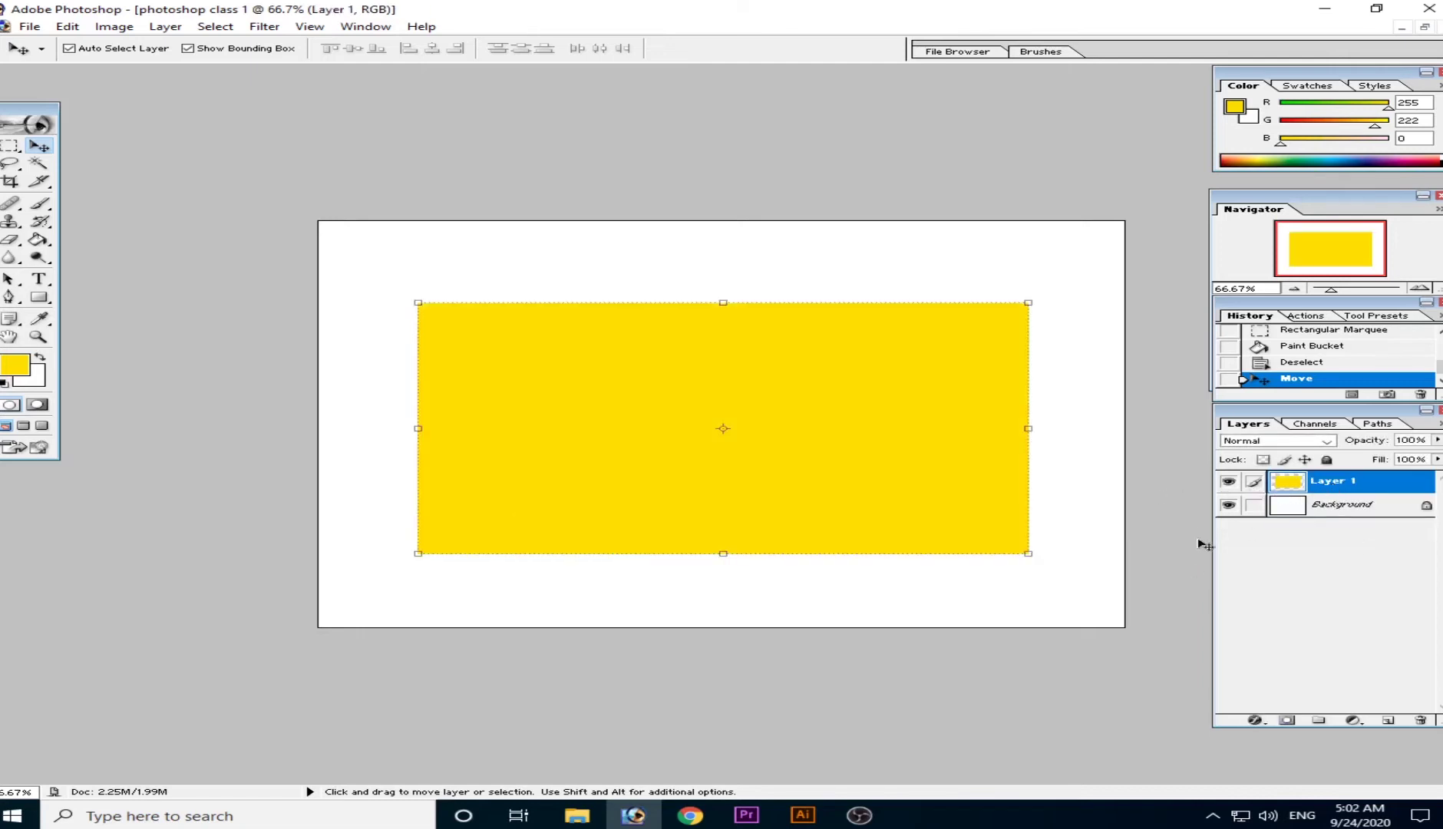
pyautogui.click(1229, 482)
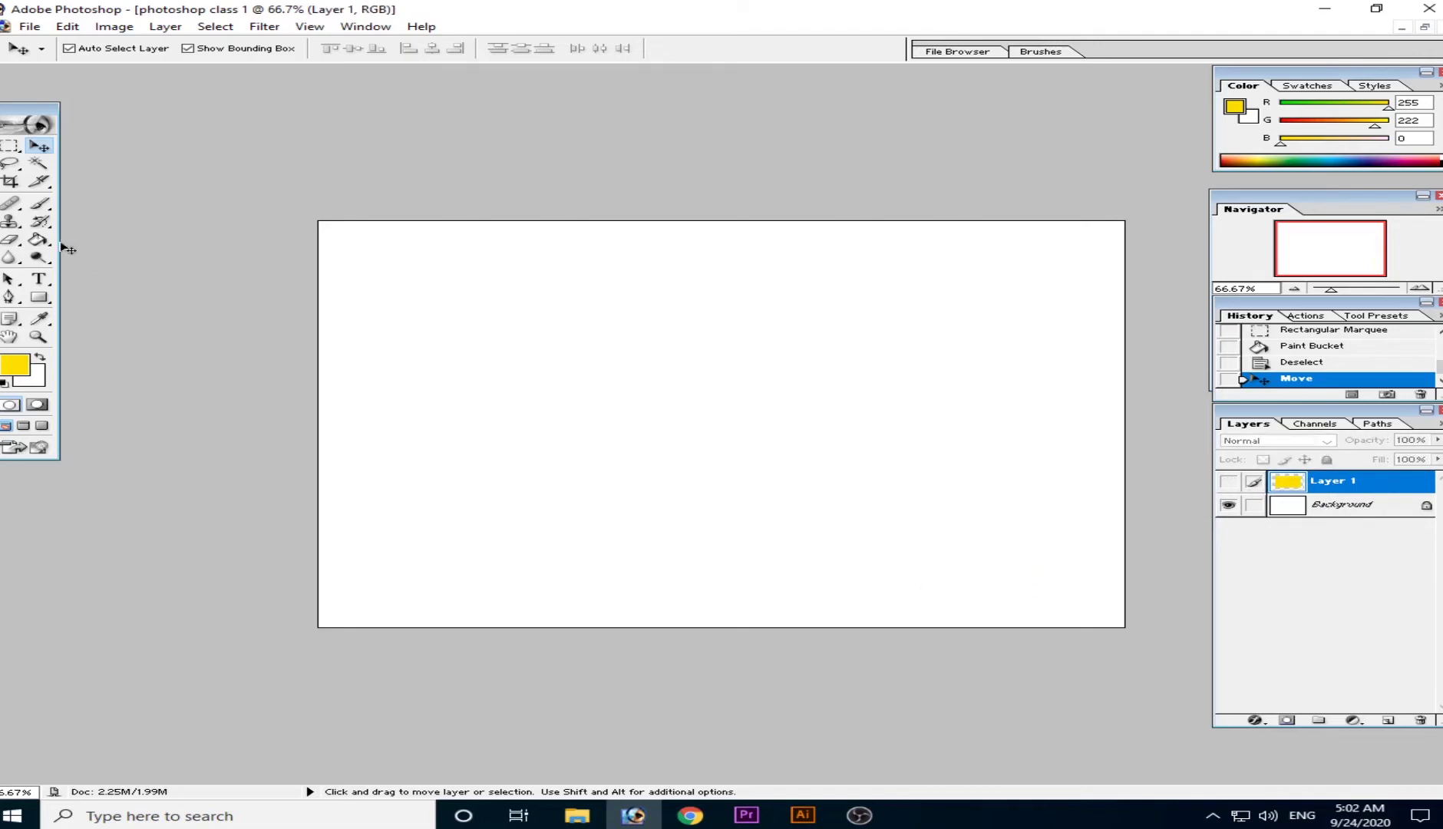
# Step: Activate the Brush tool and open its brush size options over the canvas with Layer 1 shown and with it hidden
pyautogui.click(39, 204)
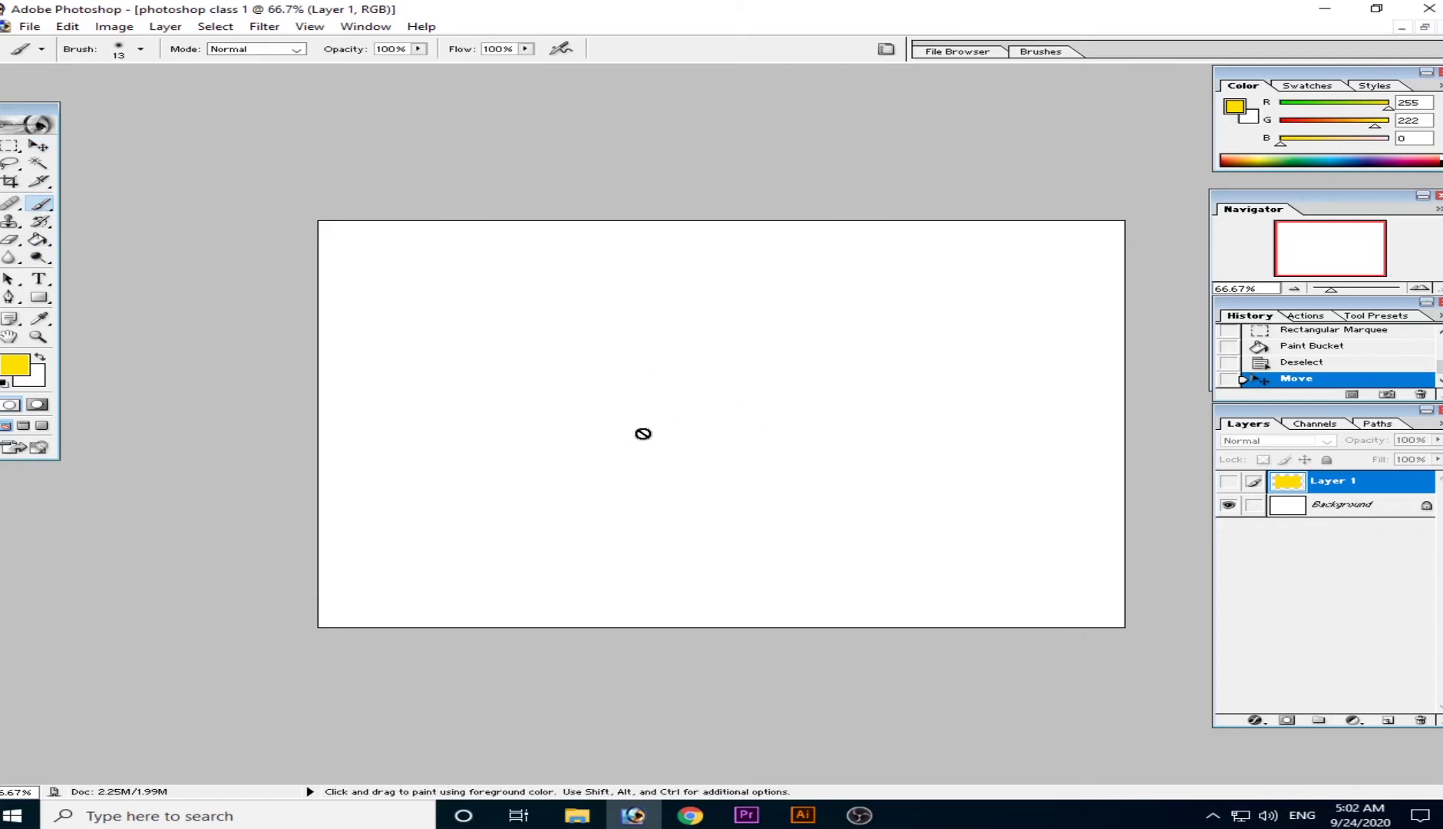
pyautogui.click(1315, 509)
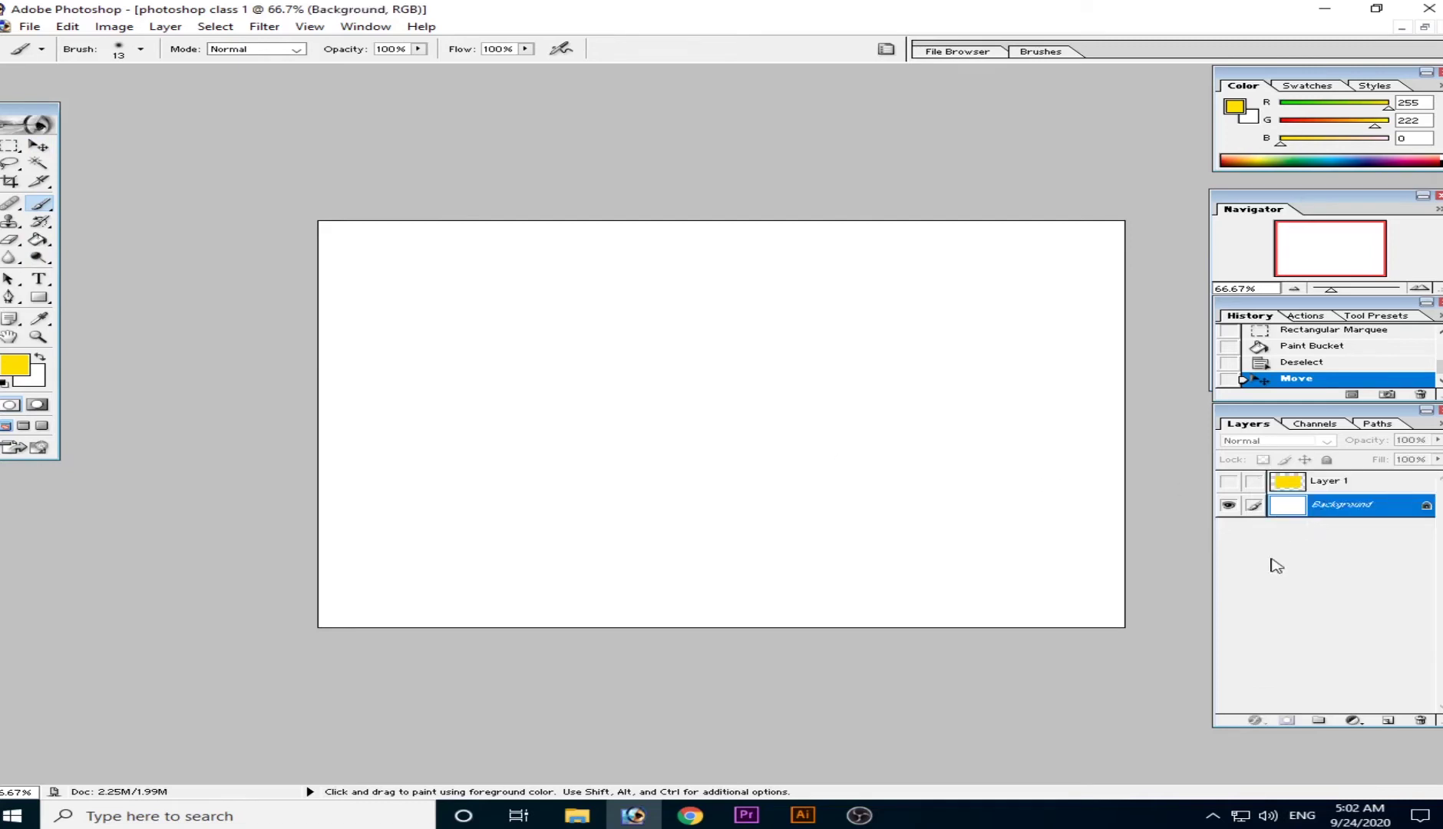
pyautogui.click(1361, 488)
pyautogui.rightClick(698, 404)
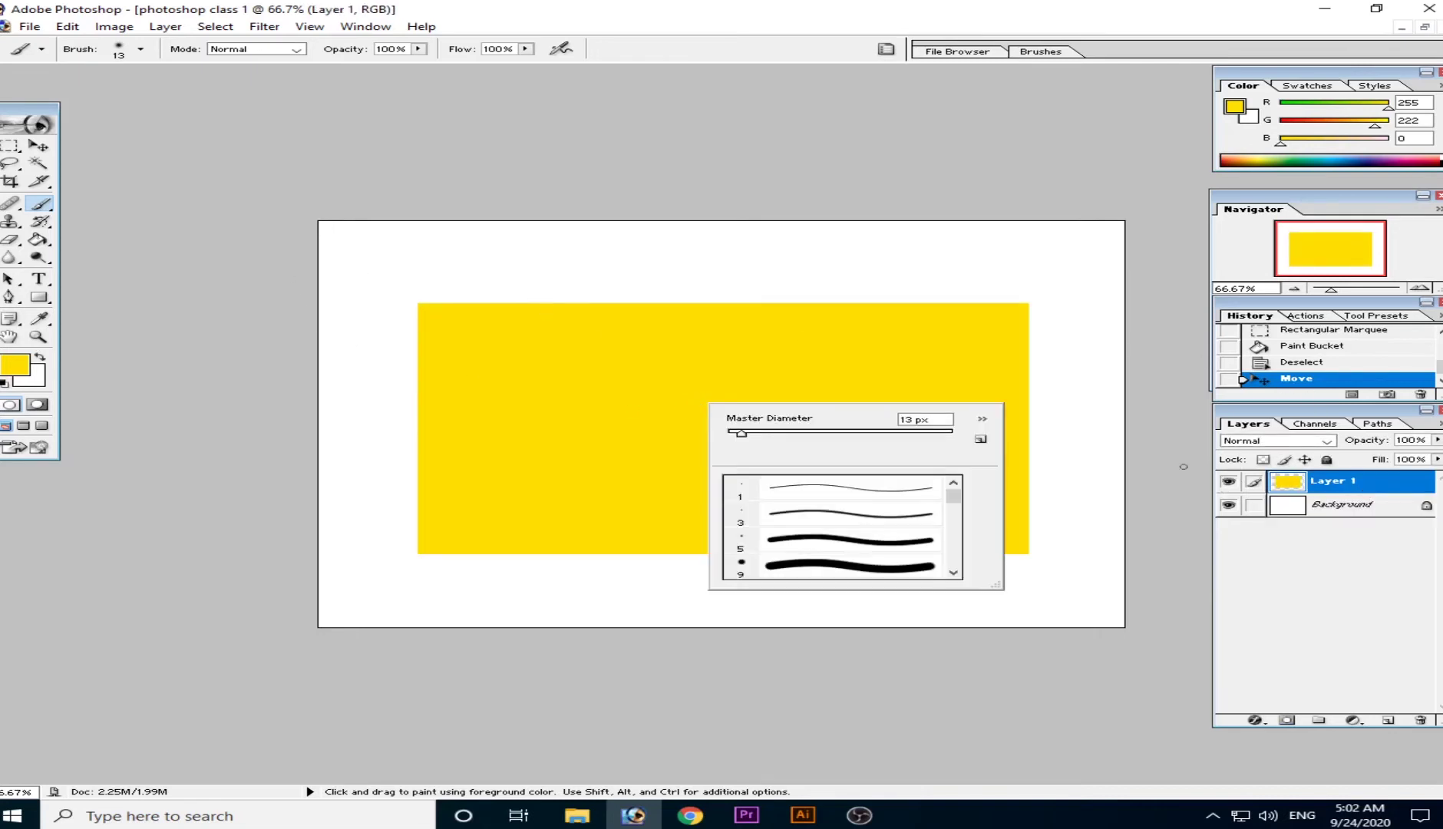
pyautogui.click(1229, 483)
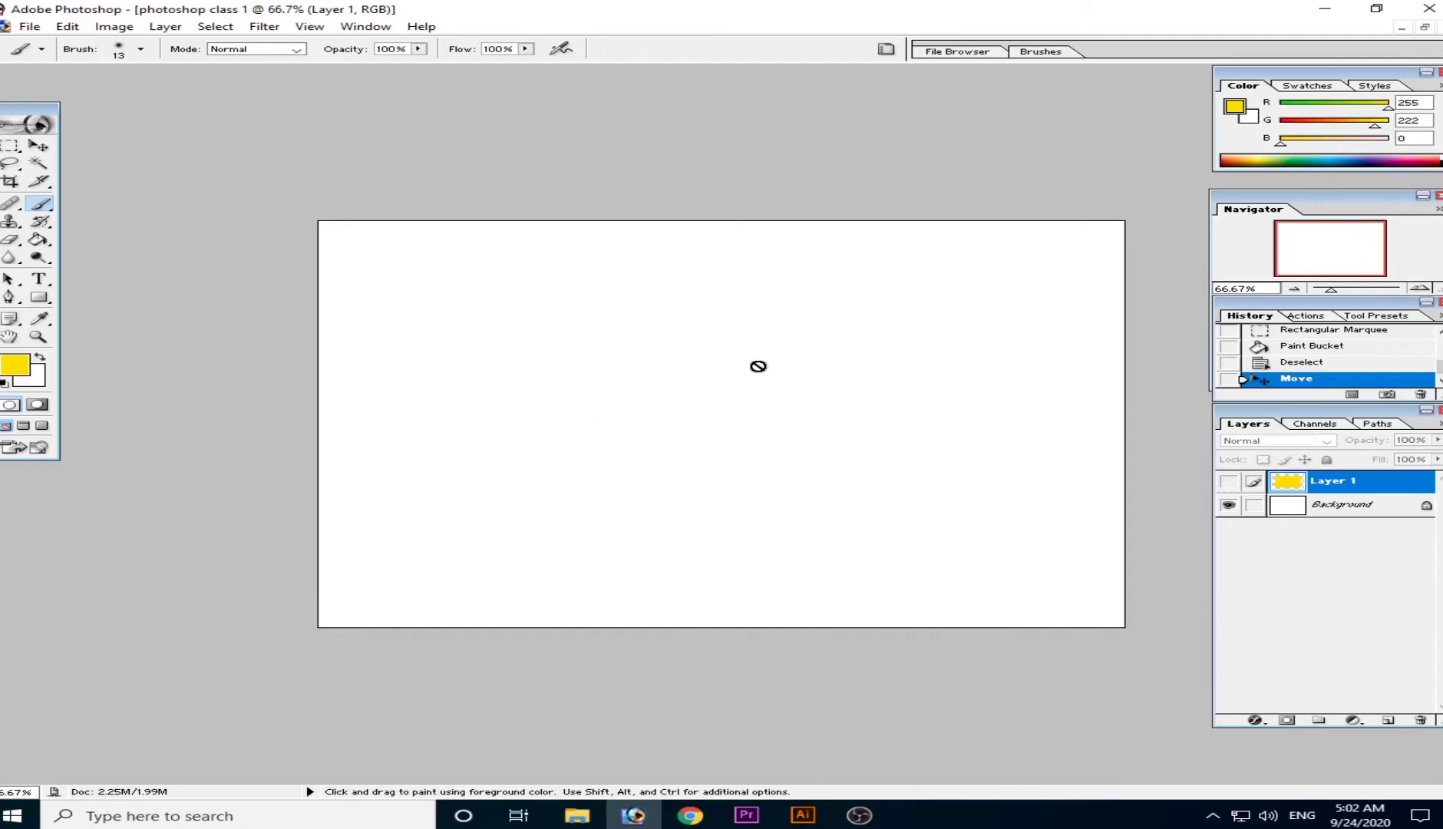
pyautogui.rightClick(699, 377)
pyautogui.rightClick(631, 394)
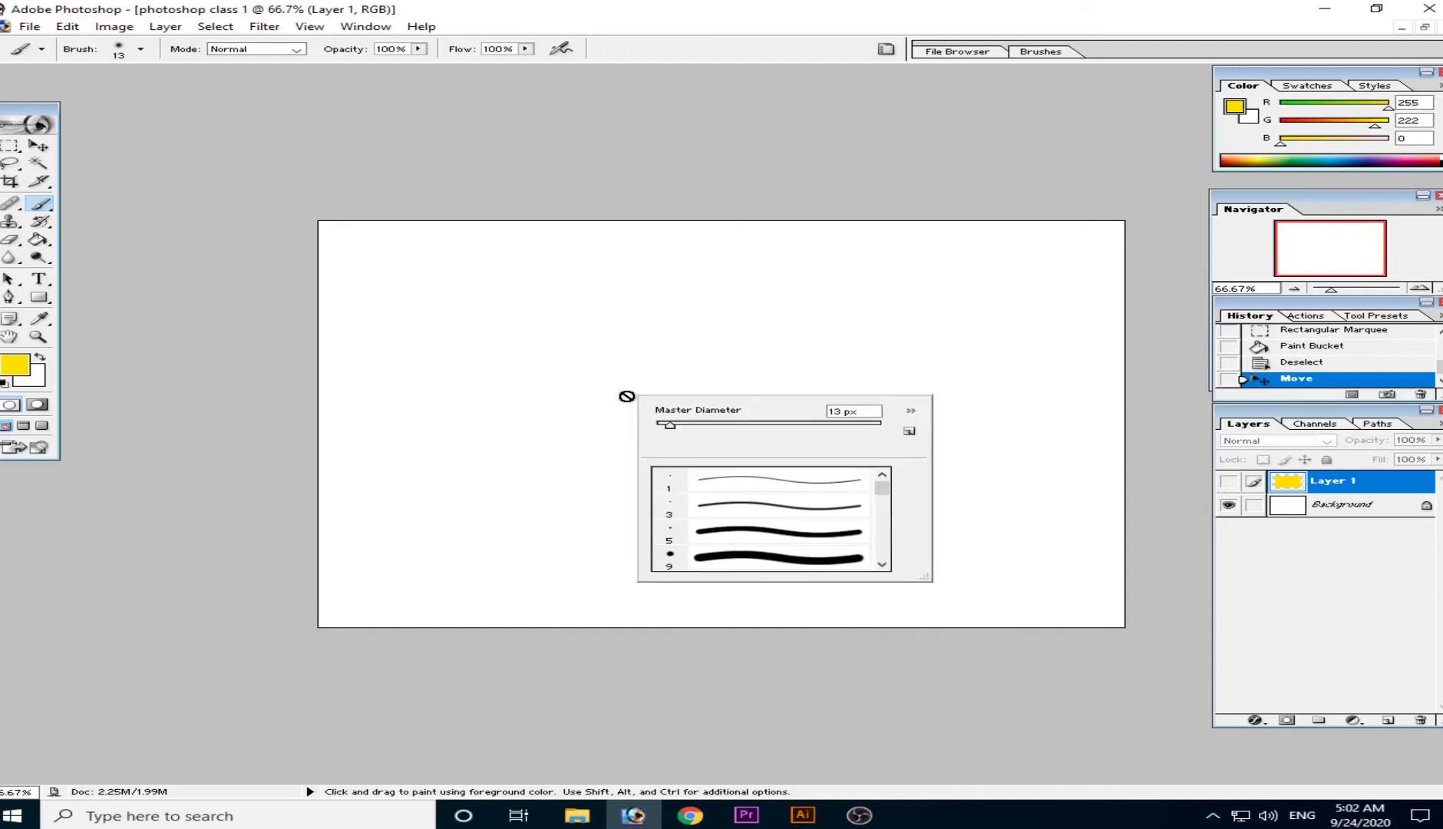
pyautogui.rightClick(583, 371)
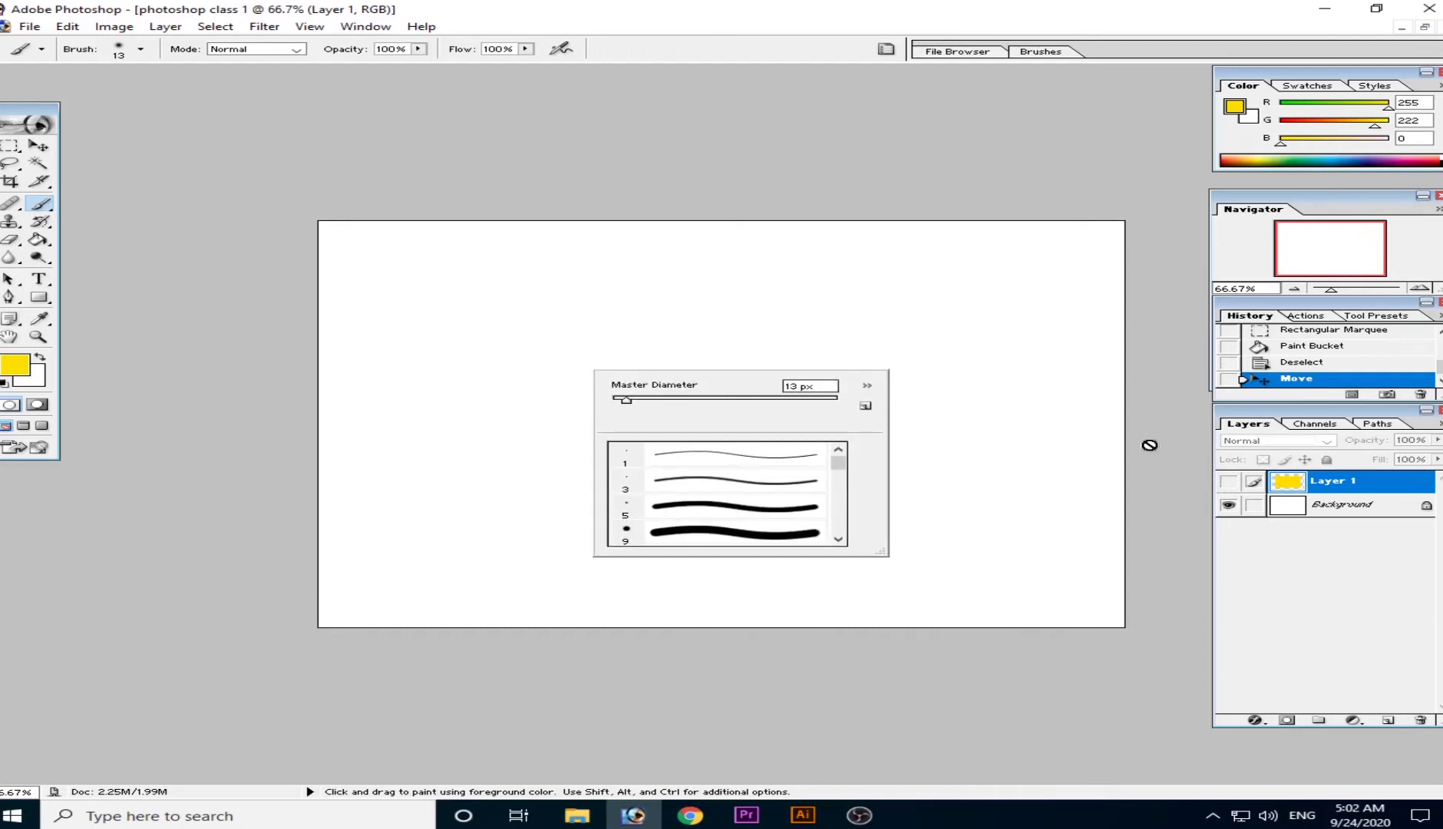
# Step: Select the Background layer and draw a large rectangular marquee selection across the middle of the canvas
pyautogui.click(1336, 505)
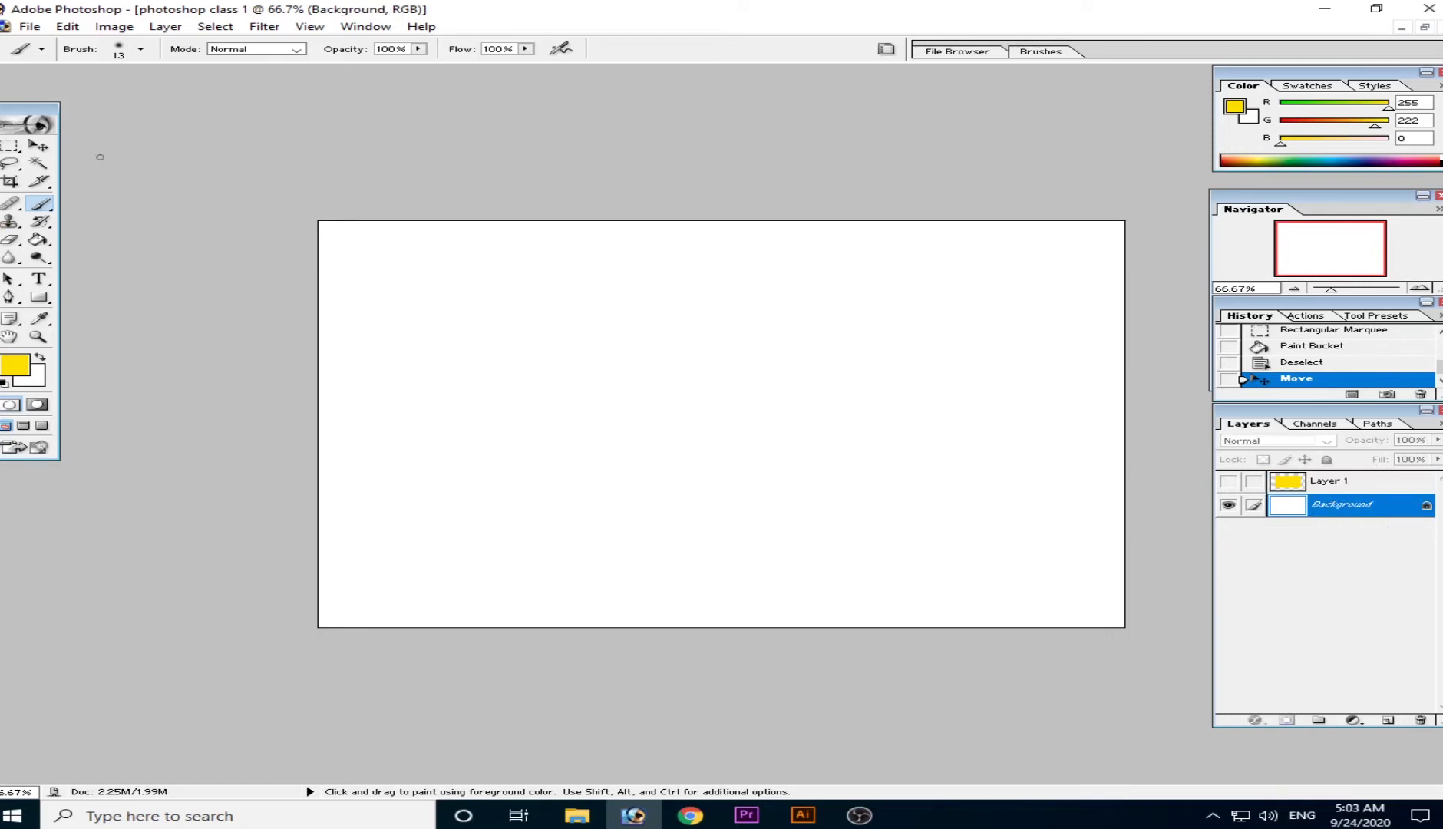
pyautogui.click(10, 145)
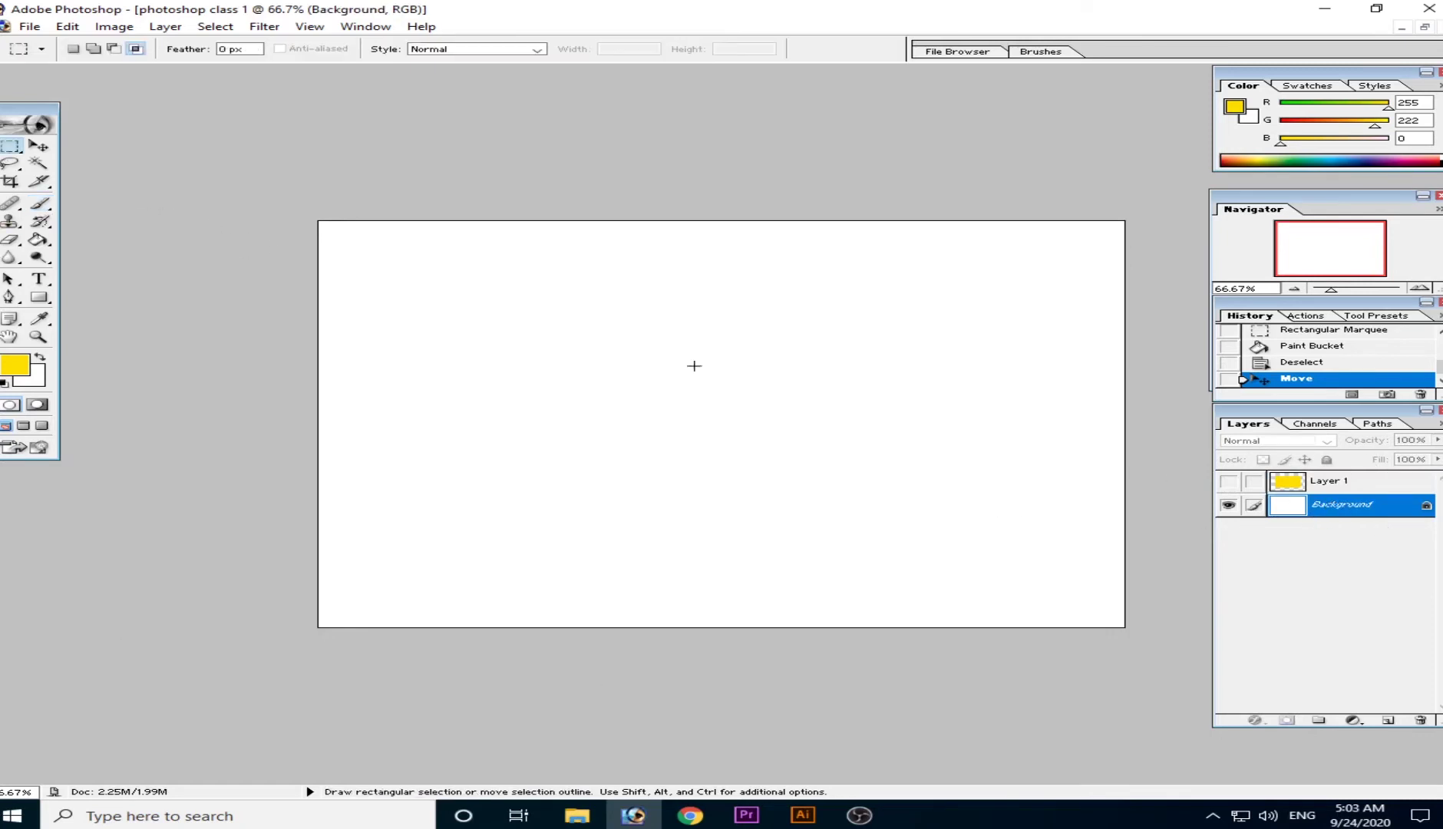
pyautogui.moveTo(413, 292); pyautogui.dragTo(1048, 583)
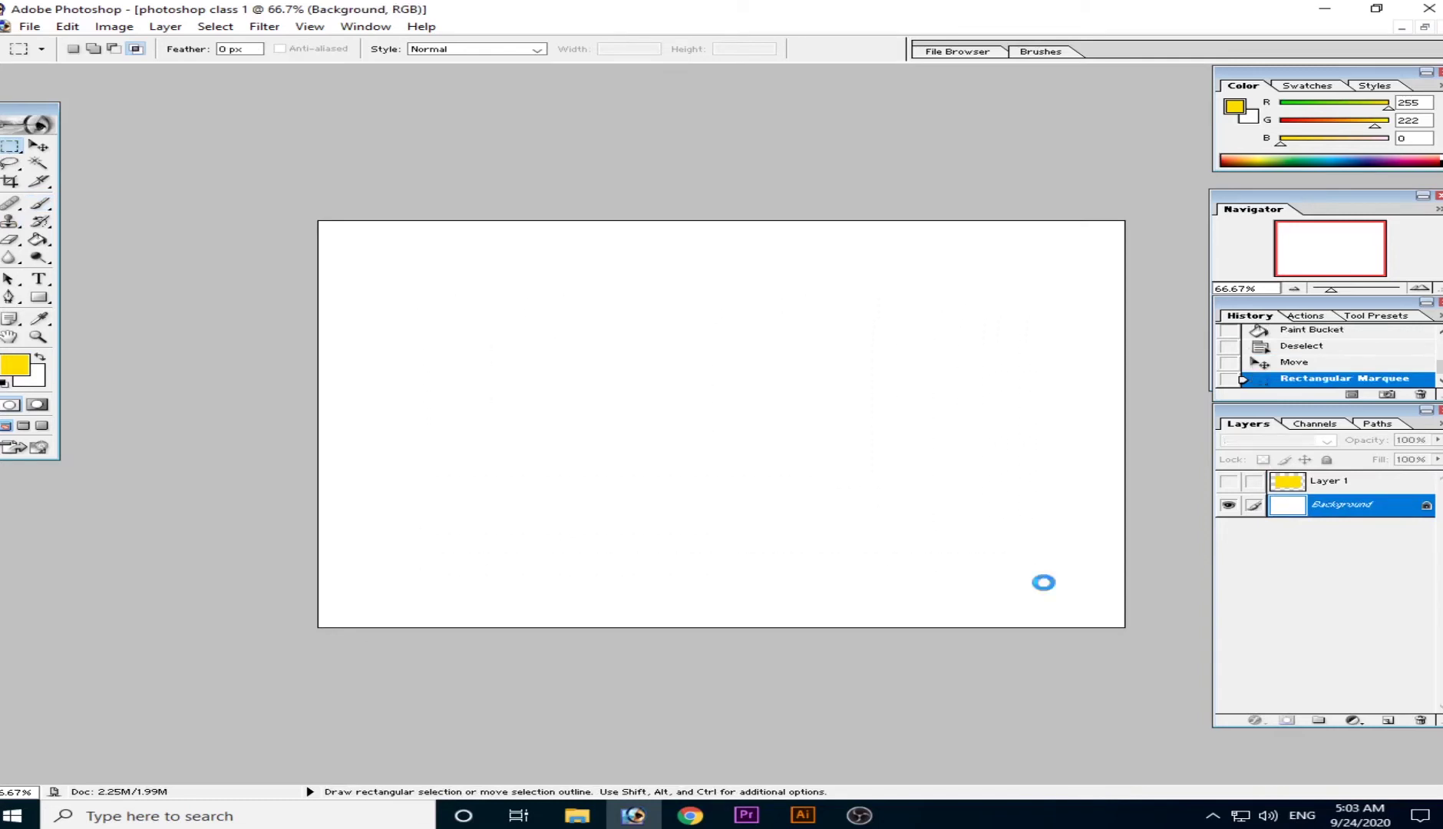
# Step: Set the foreground color to olive (R 155, G 135, B 0), fill the Background selection with the Paint Bucket, and deselect
pyautogui.click(13, 364)
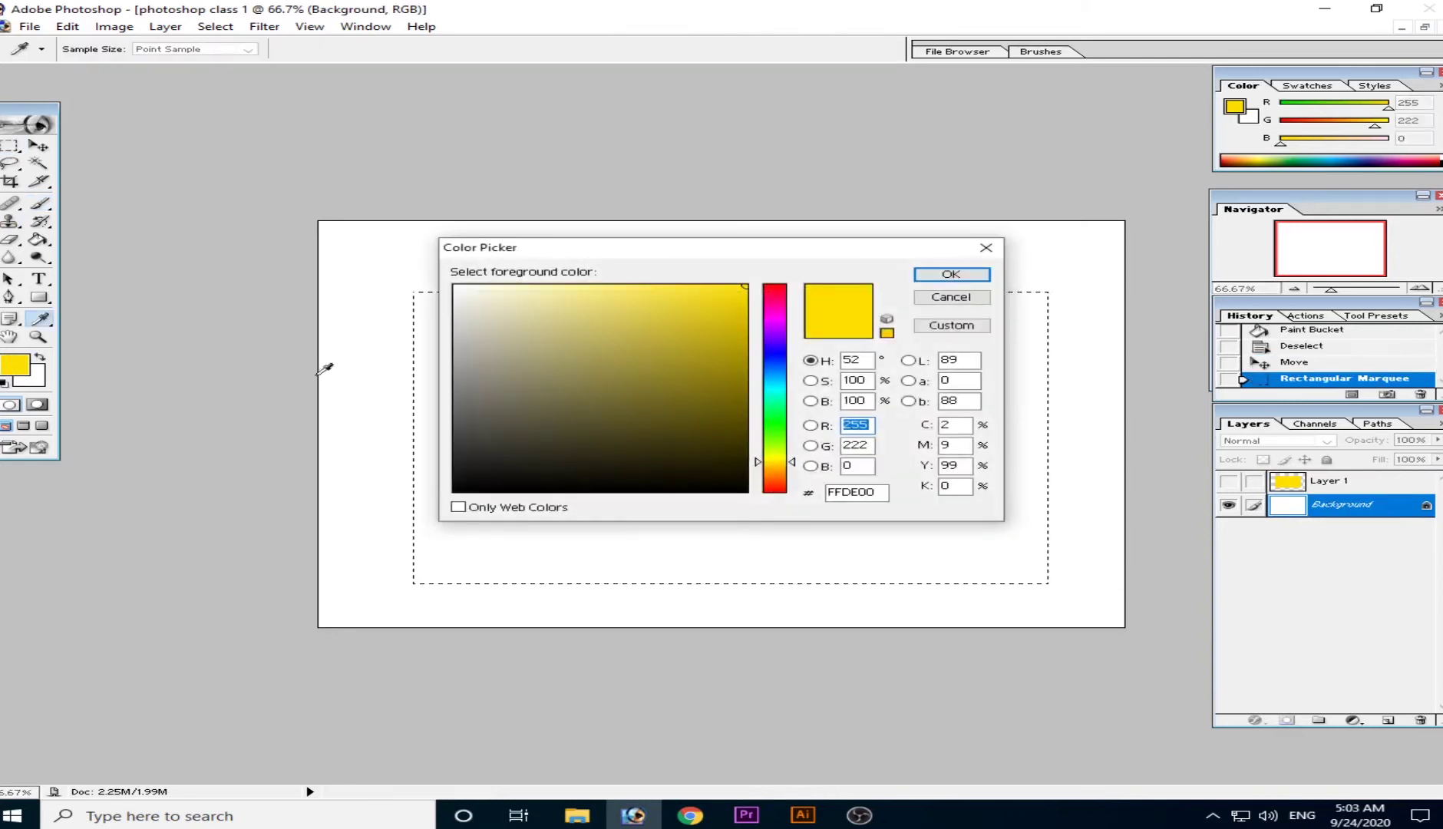
pyautogui.click(746, 365)
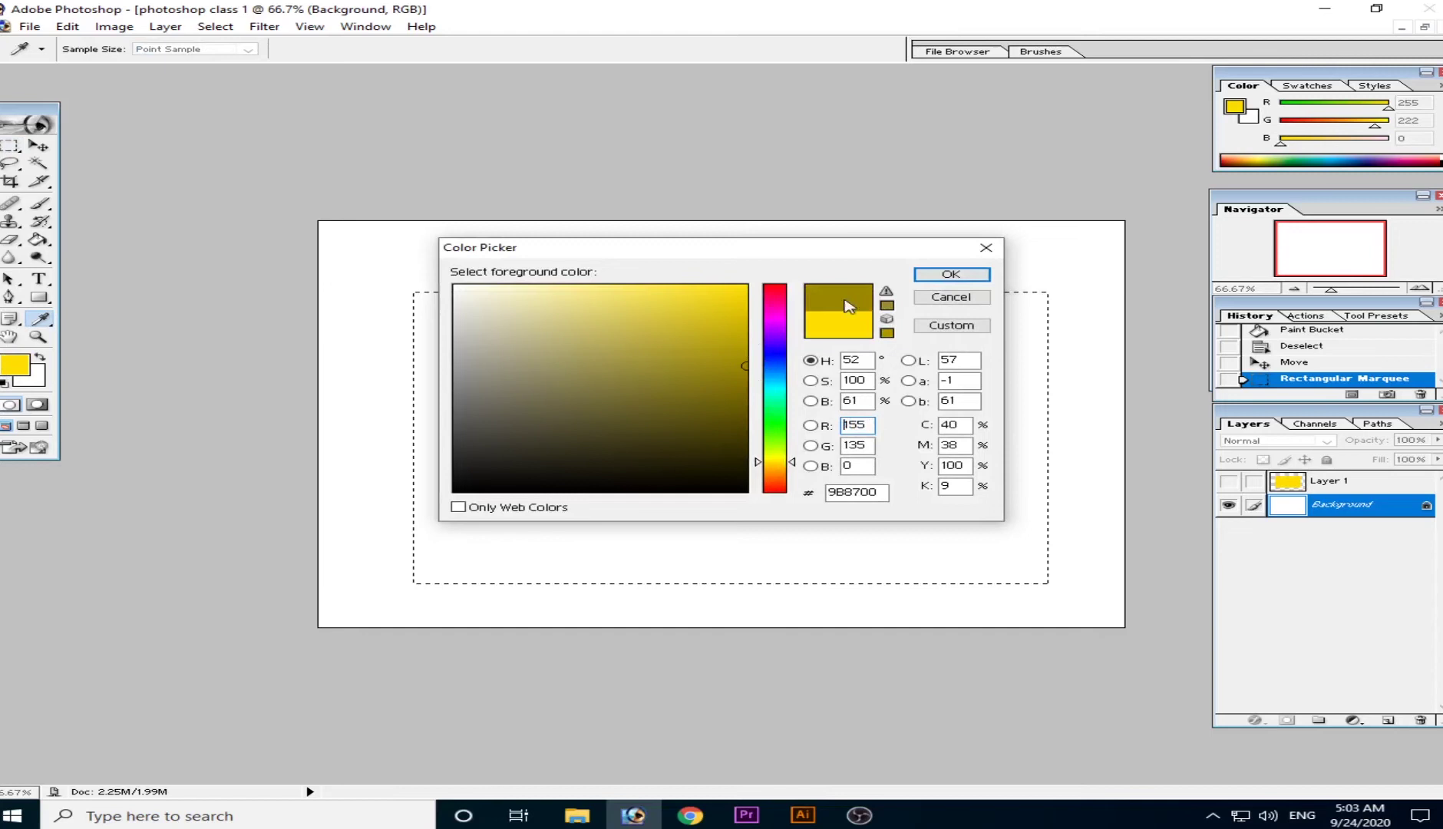
pyautogui.click(954, 275)
pyautogui.click(38, 240)
pyautogui.click(745, 447)
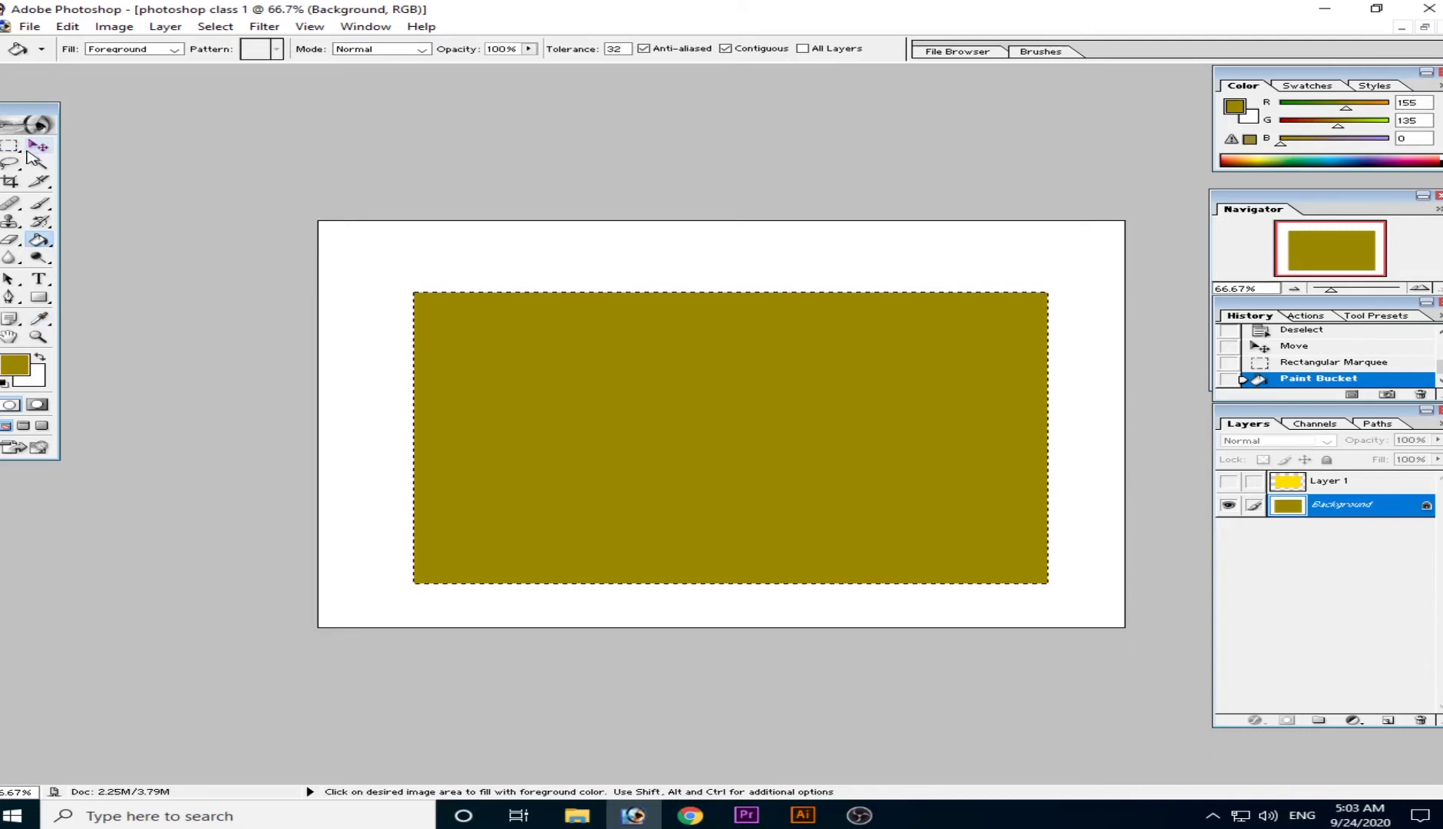
pyautogui.hotkey('ctrl', 'd')
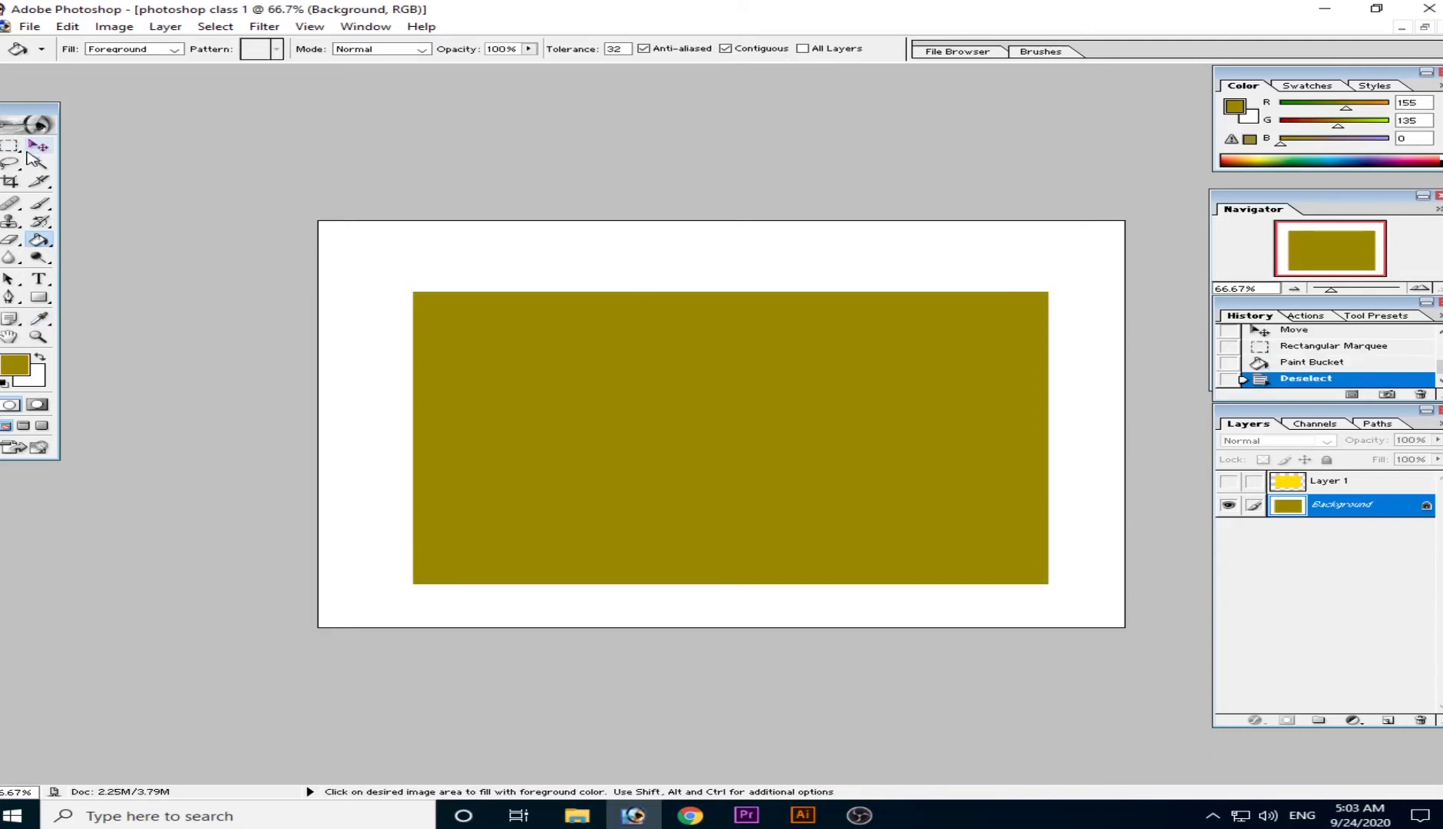
# Step: Try twice to move the olive rectangle on the locked Background layer with the Move tool
pyautogui.click(38, 146)
pyautogui.moveTo(881, 389); pyautogui.dragTo(1010, 364)
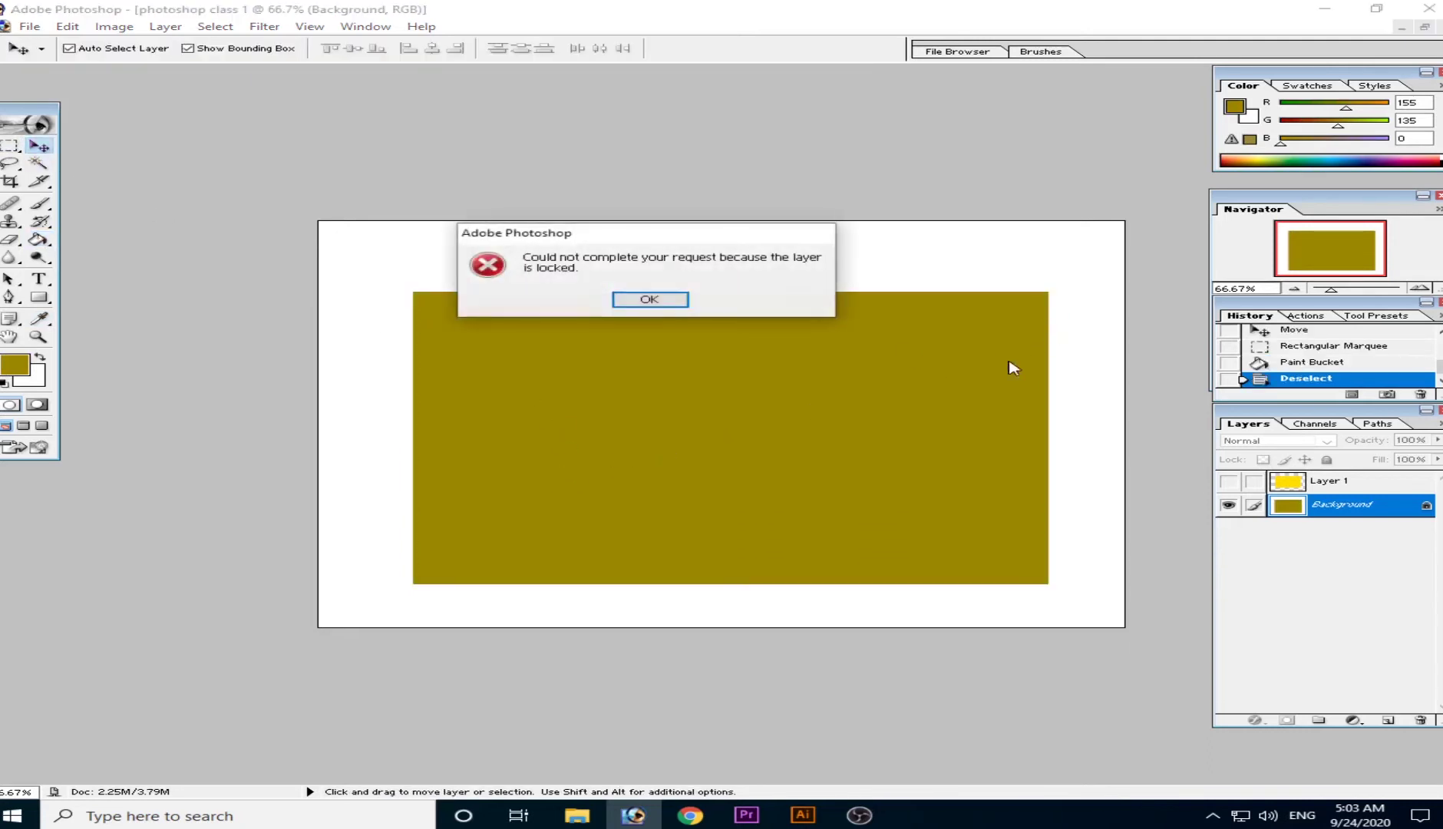
pyautogui.click(660, 300)
pyautogui.moveTo(874, 444); pyautogui.dragTo(696, 542)
pyautogui.click(650, 300)
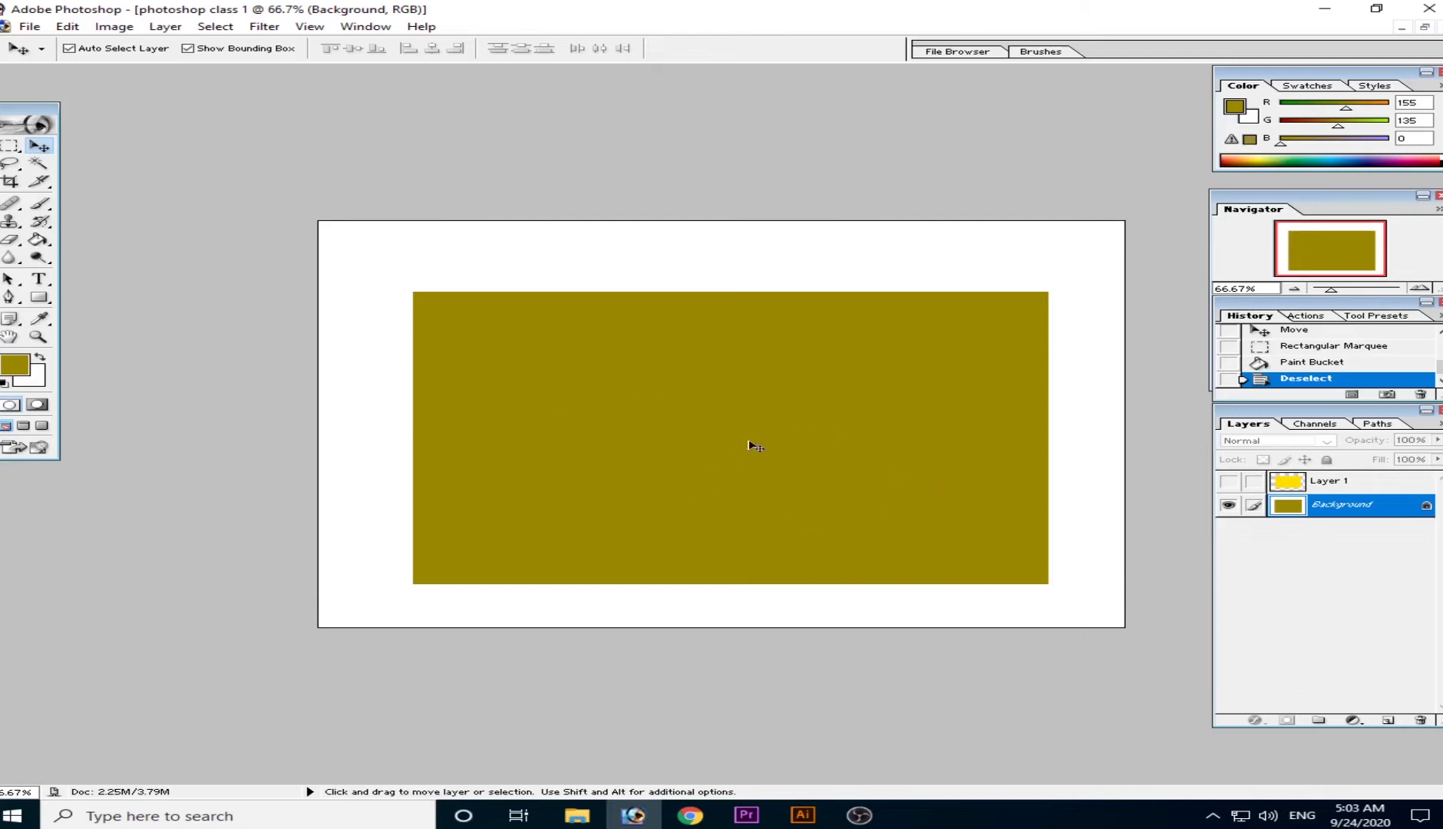
# Step: Show Layer 1 again and move its yellow rectangle to the center of the olive rectangle
pyautogui.click(1229, 481)
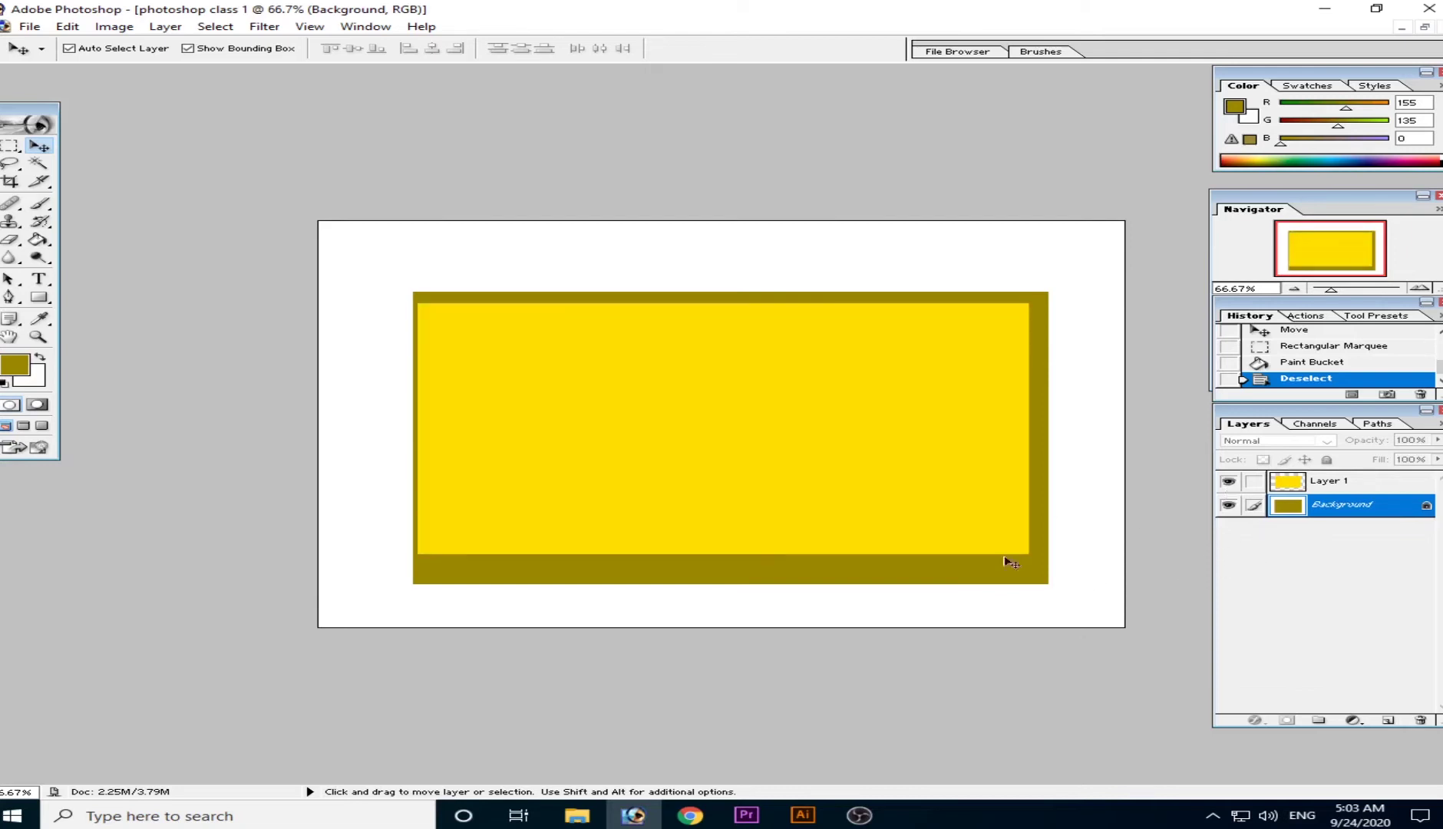
pyautogui.click(702, 419)
pyautogui.moveTo(592, 456)
pyautogui.mouseDown()
pyautogui.moveTo(628, 464)
pyautogui.moveTo(590, 455)
pyautogui.moveTo(598, 349)
pyautogui.moveTo(604, 463)
pyautogui.mouseUp()
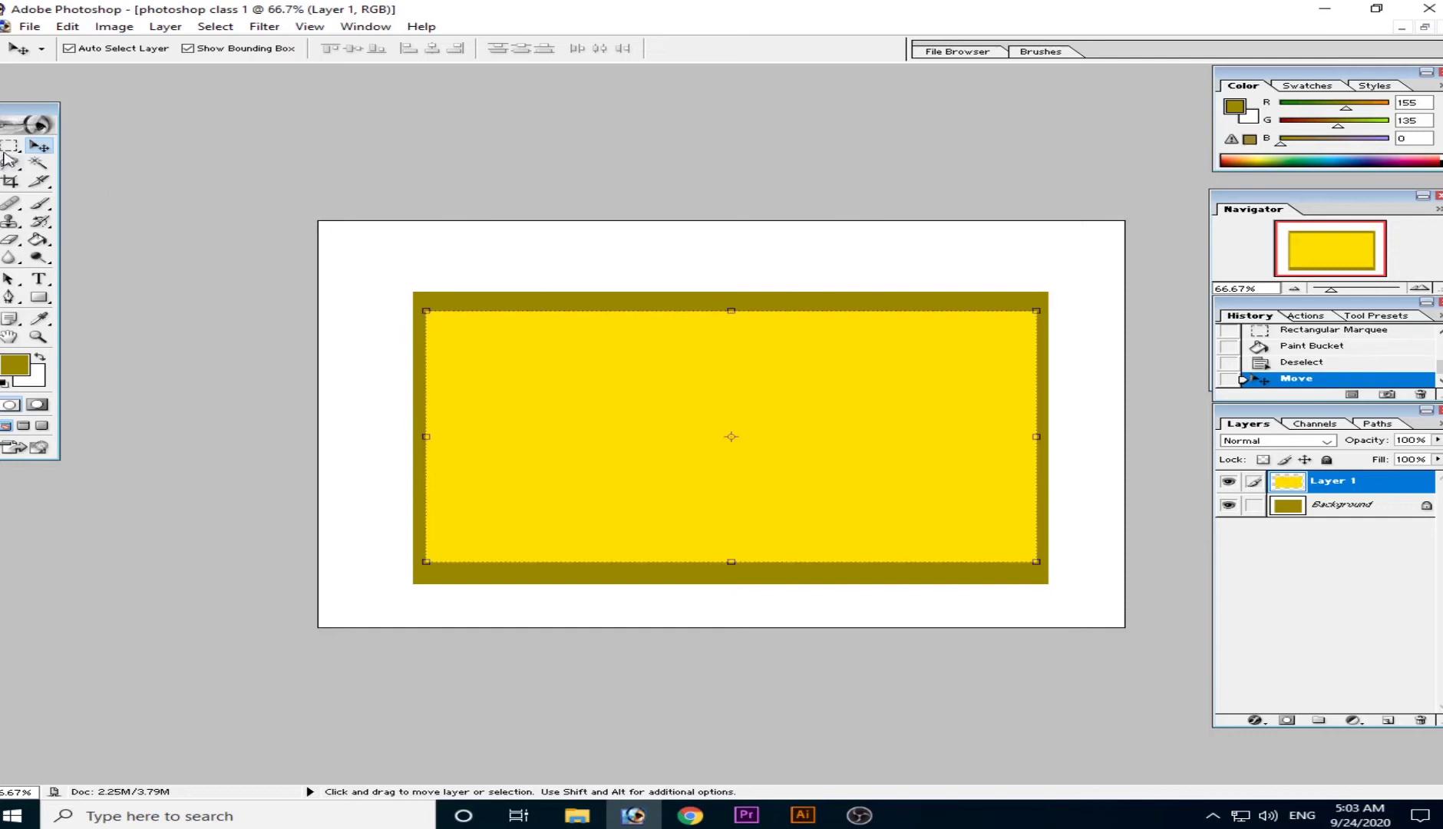
# Step: Draw separate rectangular marquee selections in new-selection mode, each replacing the last, ending around the upper-left corner of the colored rectangles
pyautogui.click(11, 146)
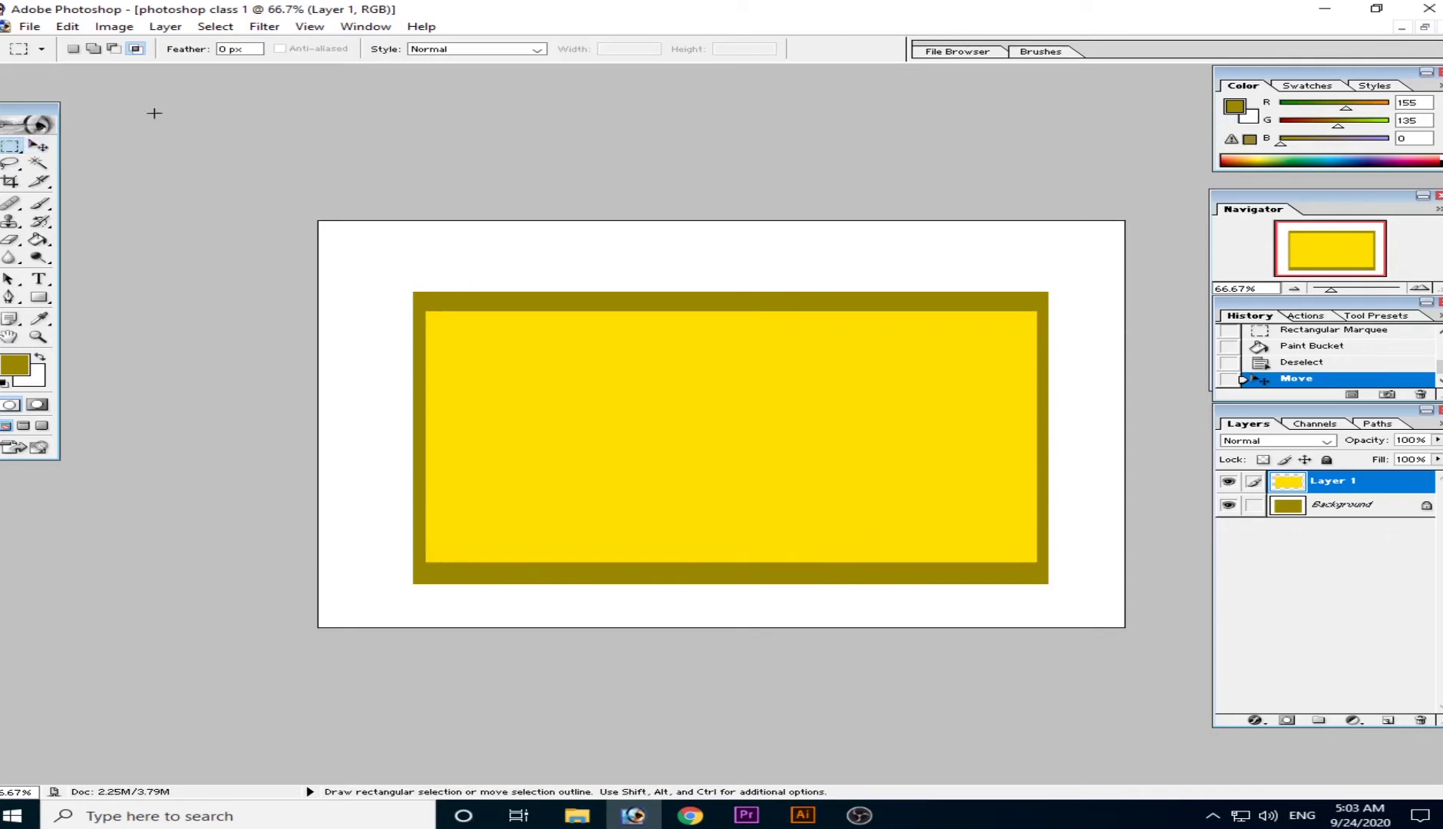
pyautogui.click(74, 49)
pyautogui.moveTo(375, 238); pyautogui.dragTo(589, 397)
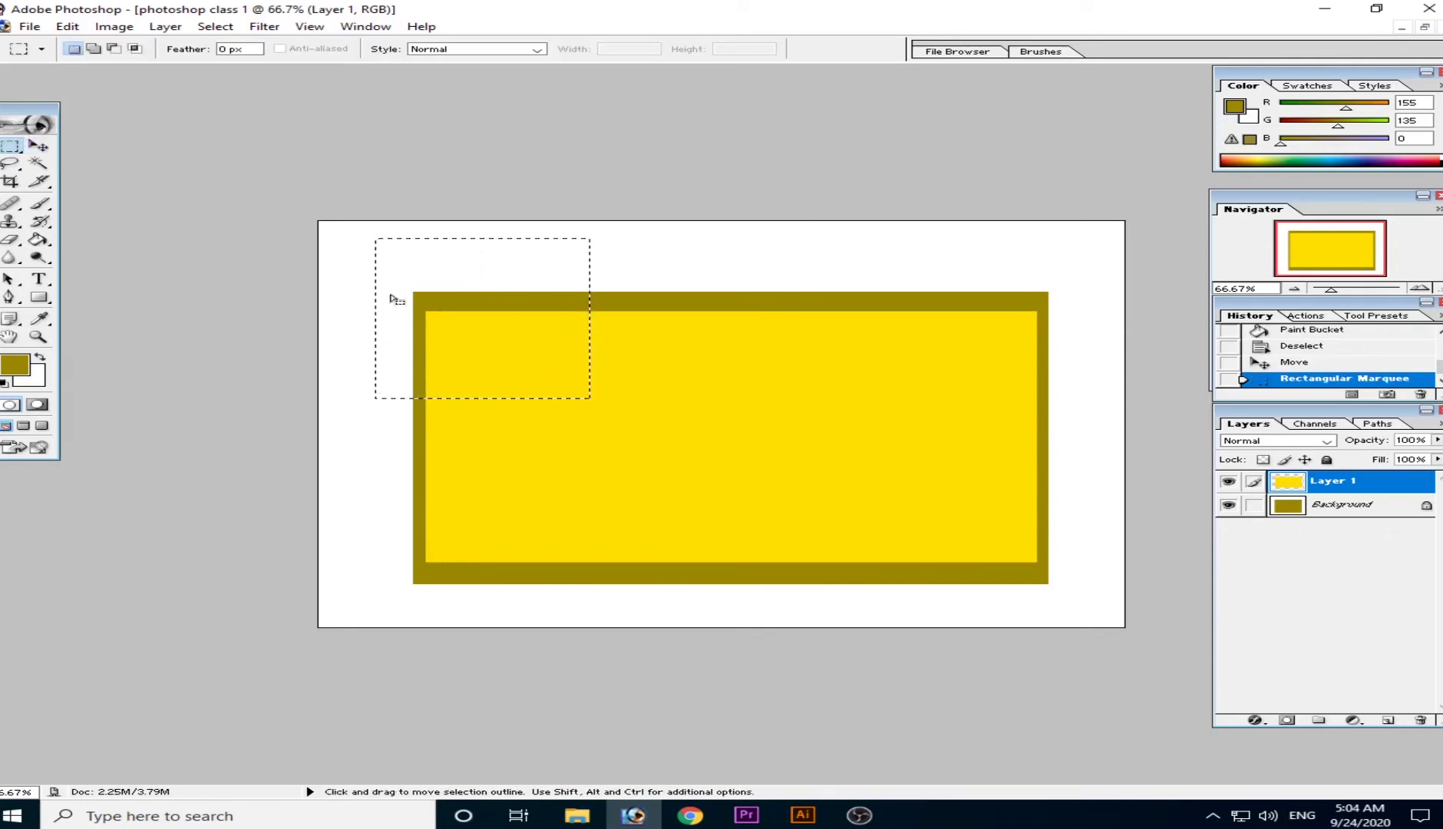
pyautogui.click(688, 246)
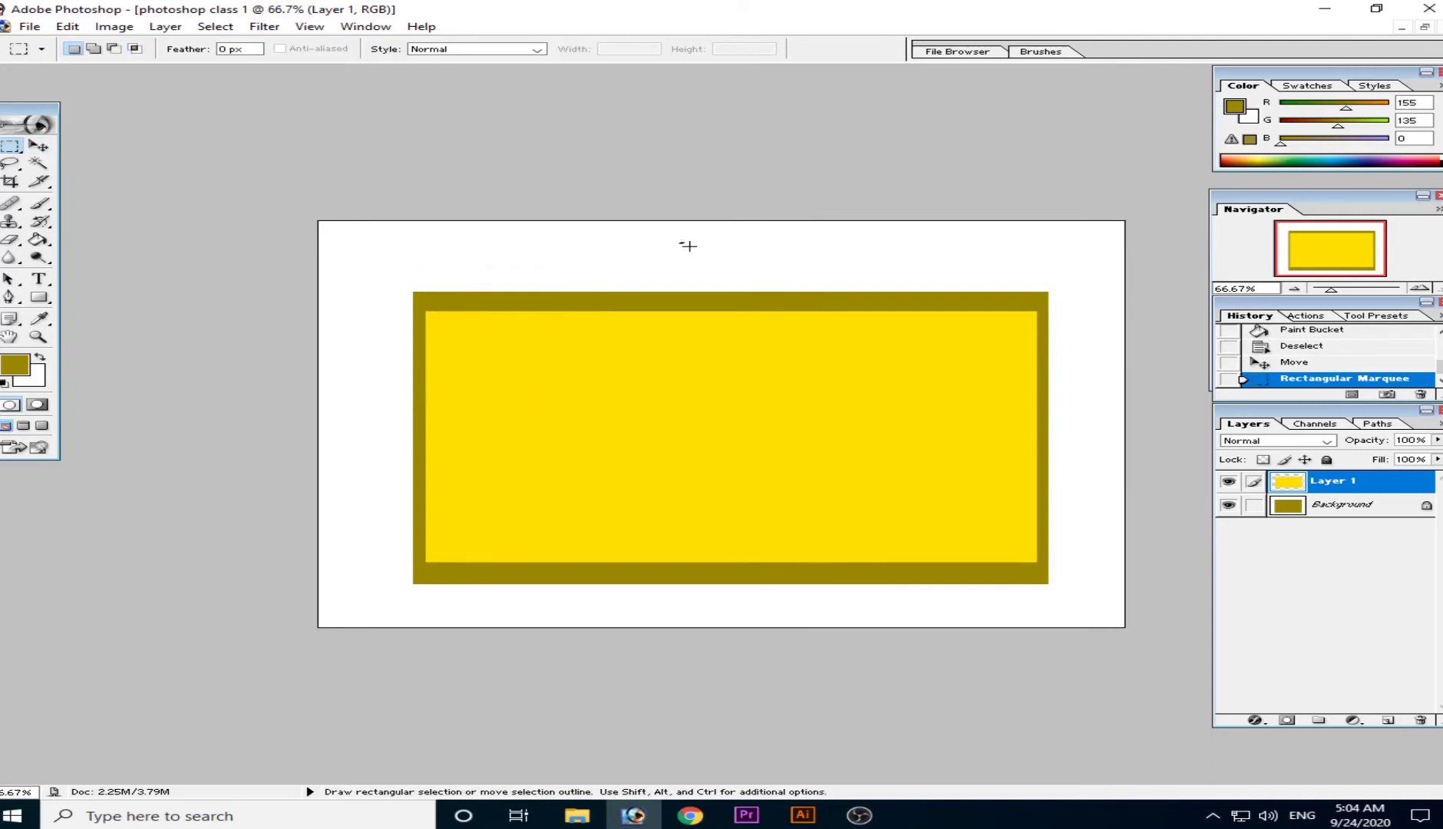
pyautogui.moveTo(675, 242); pyautogui.dragTo(1002, 446)
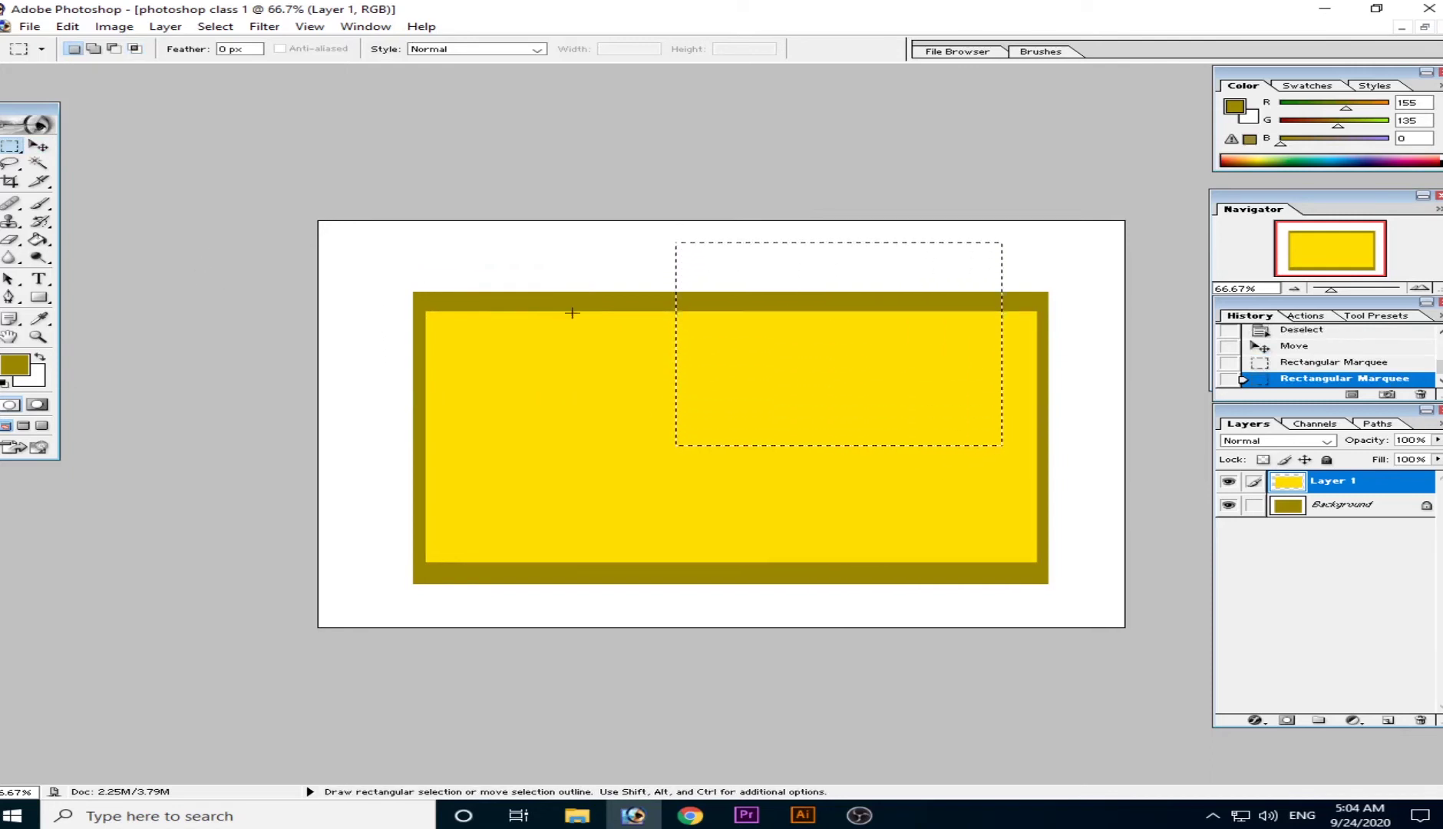
pyautogui.moveTo(392, 251); pyautogui.dragTo(652, 478)
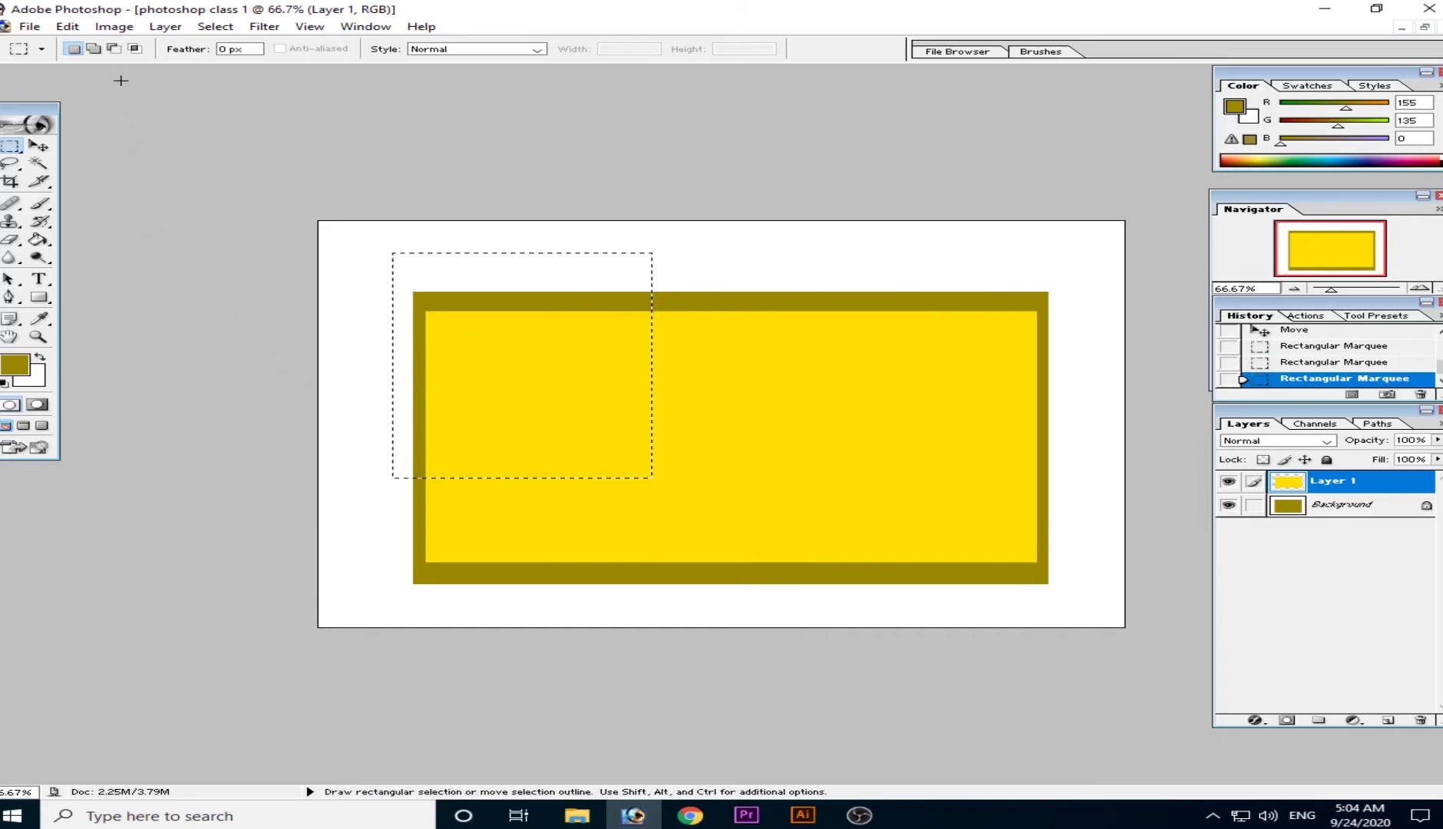
# Step: Add several rectangular areas to the selection in add-to-selection mode, joining most of them with a wide rectangle across the canvas
pyautogui.click(92, 49)
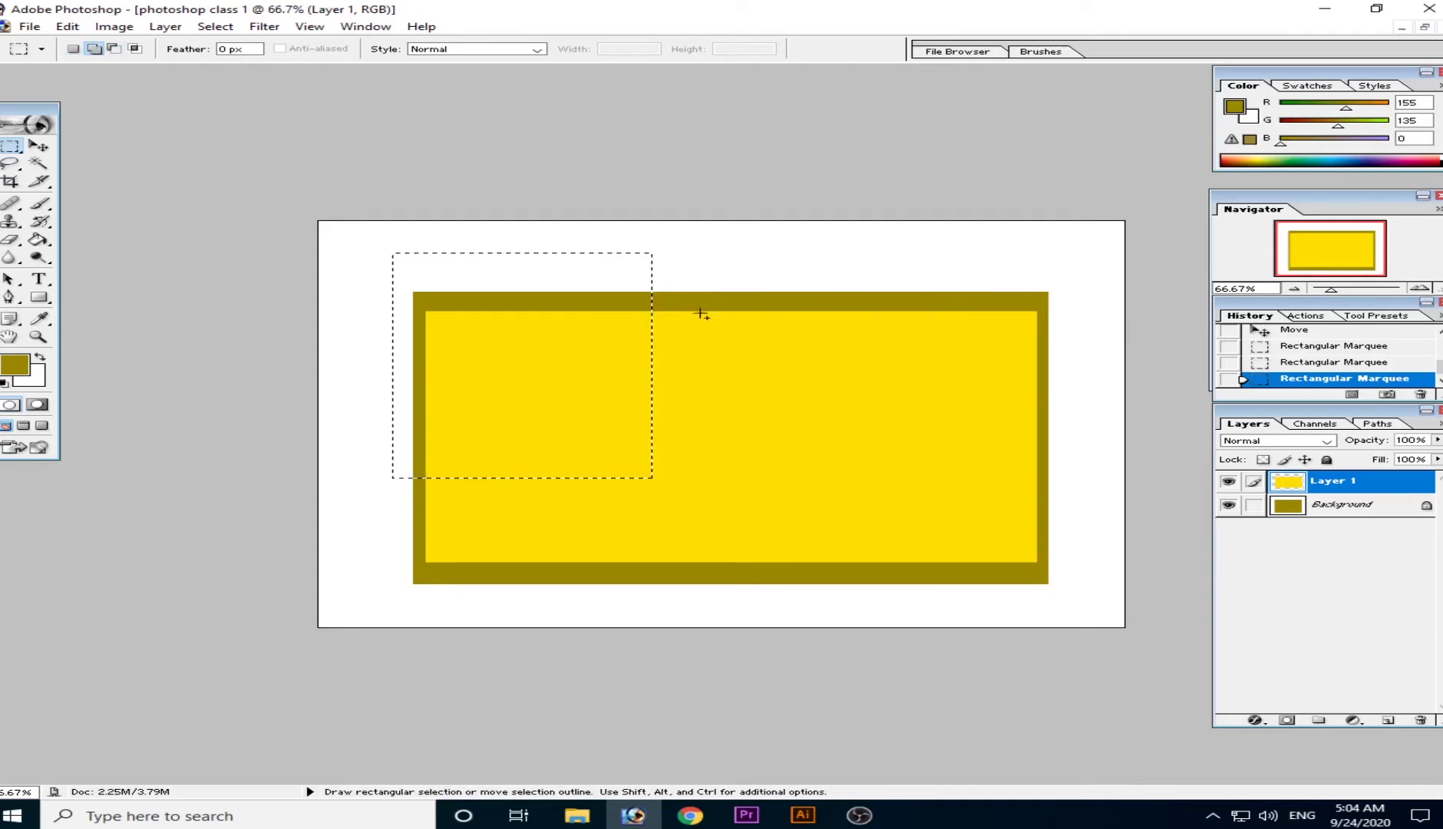
pyautogui.moveTo(865, 518); pyautogui.dragTo(882, 544)
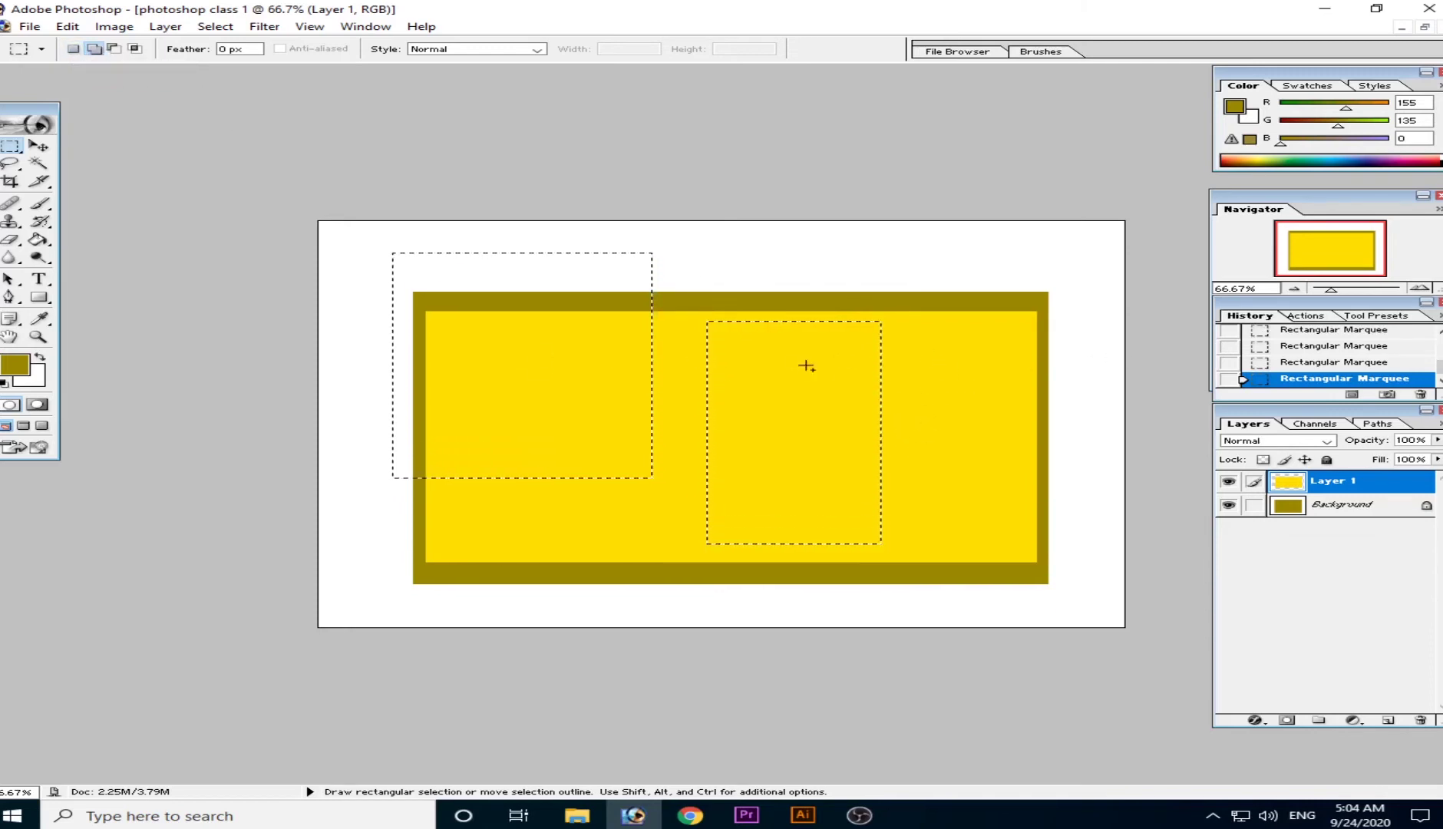
pyautogui.moveTo(915, 267); pyautogui.dragTo(1101, 470)
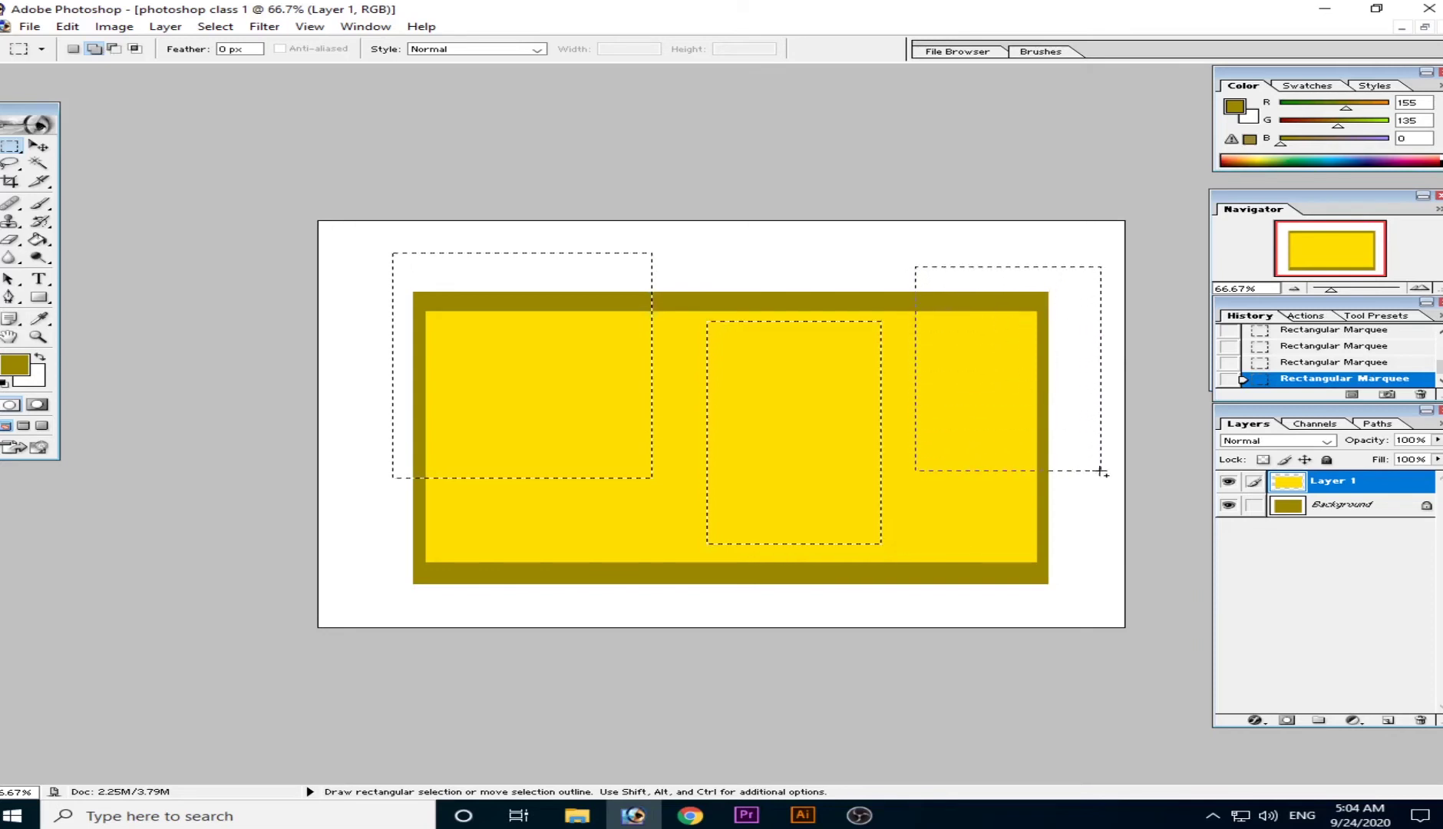
pyautogui.moveTo(350, 514); pyautogui.dragTo(614, 619)
pyautogui.moveTo(729, 256); pyautogui.dragTo(802, 290)
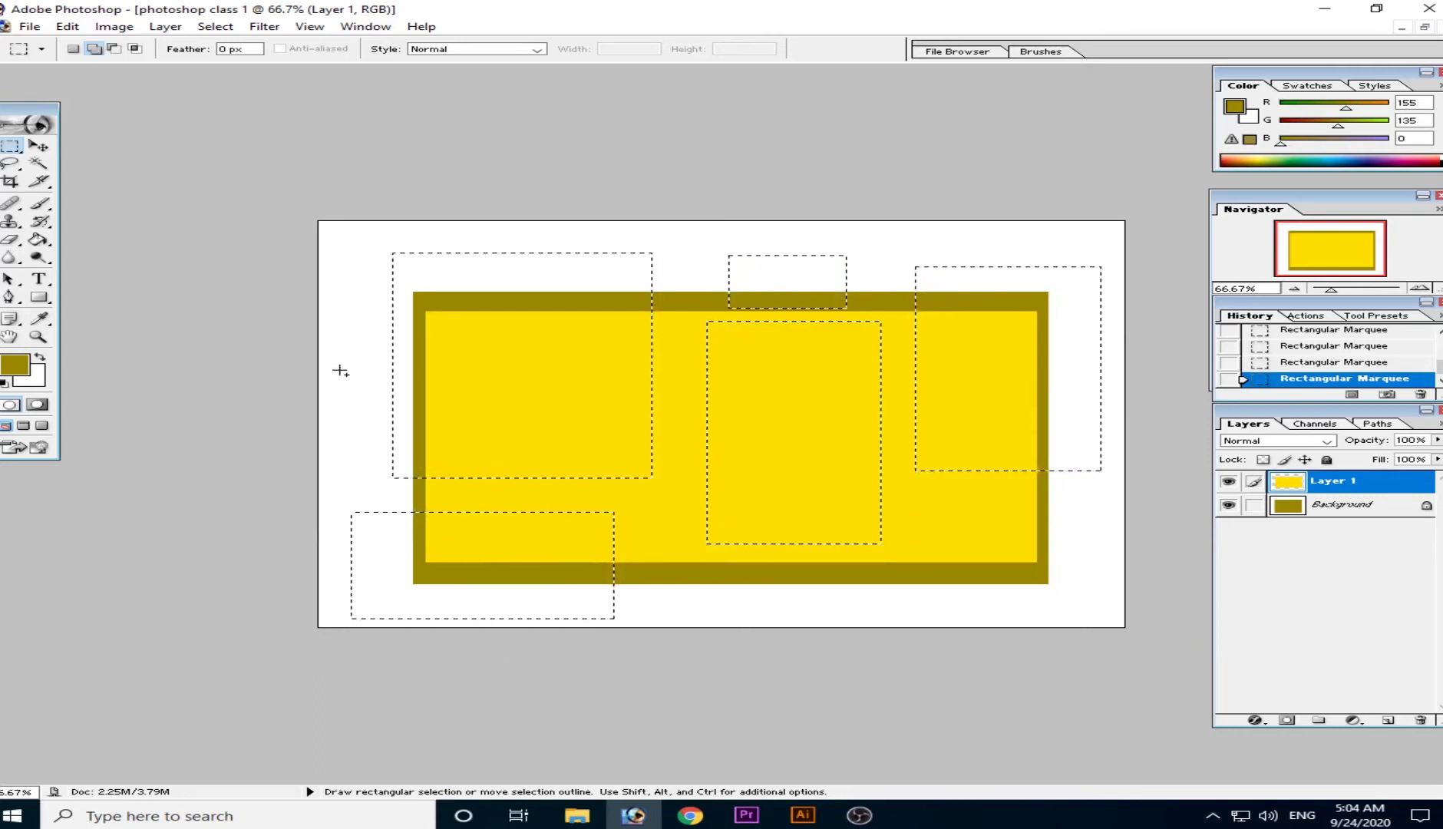
pyautogui.moveTo(340, 360); pyautogui.dragTo(1017, 574)
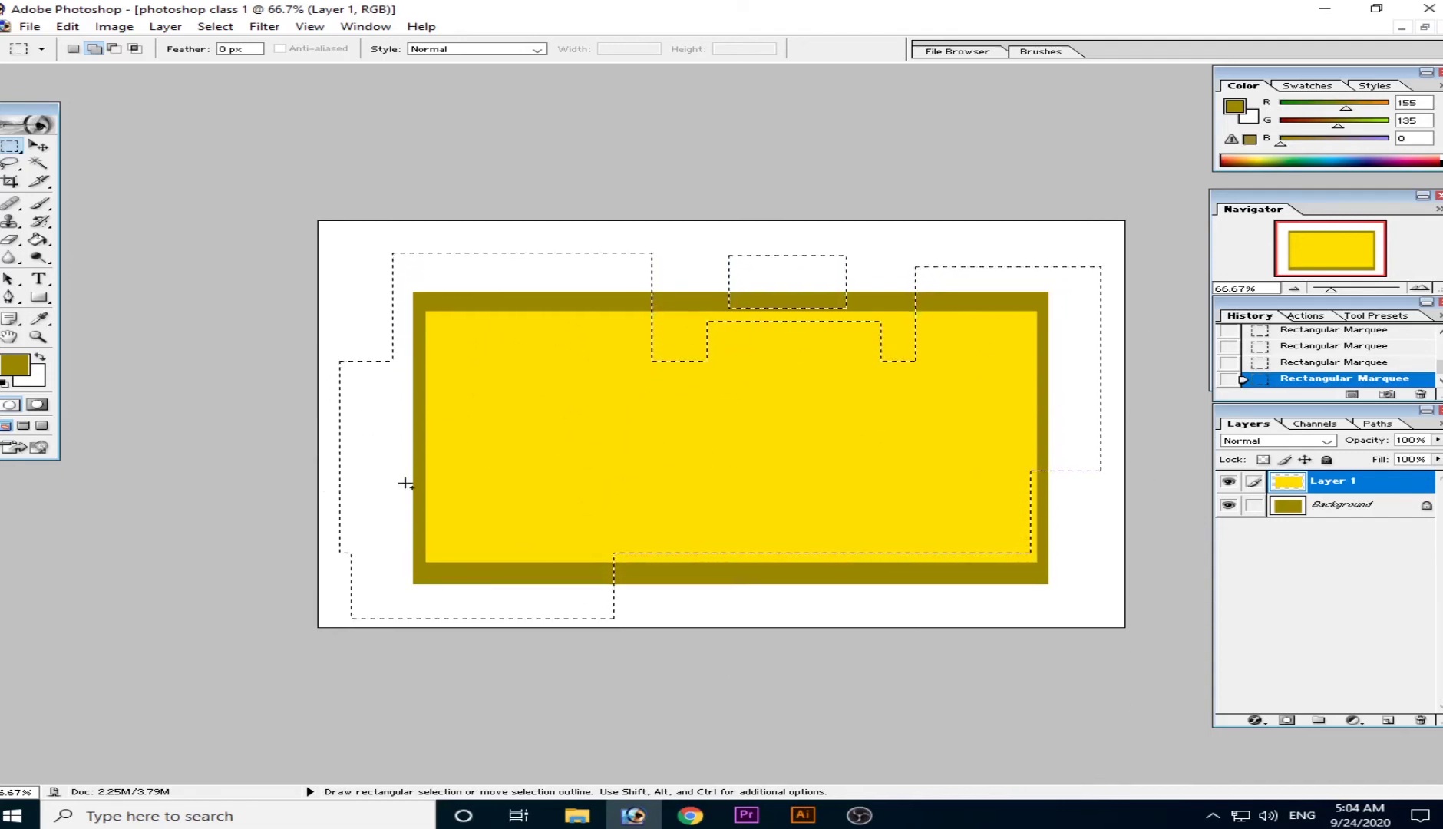
# Step: Set the marquee to subtract-from-selection mode and examine the options of the Move, Lasso and Magic Wand tools
pyautogui.click(117, 50)
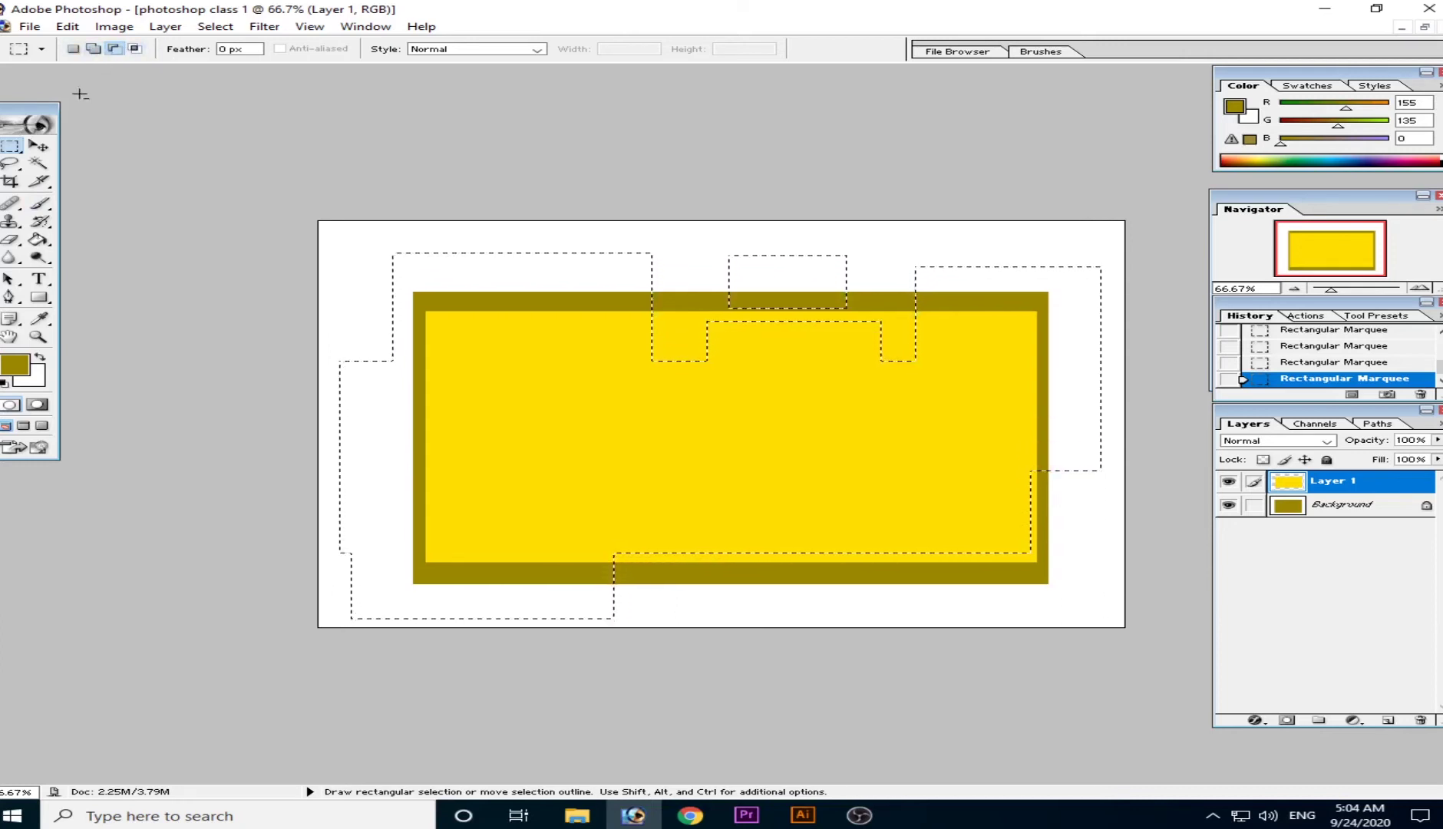
pyautogui.click(40, 146)
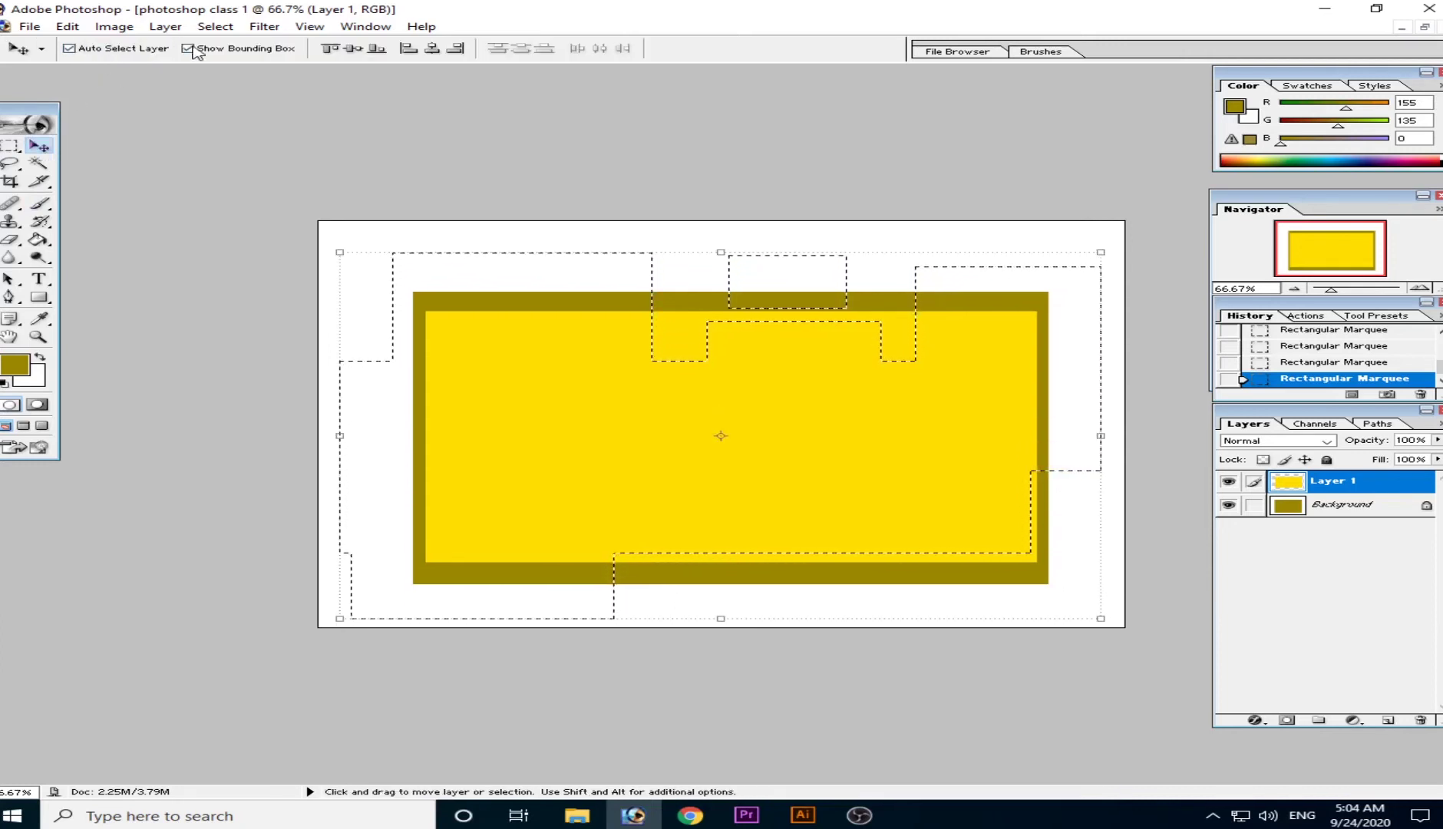
pyautogui.click(9, 169)
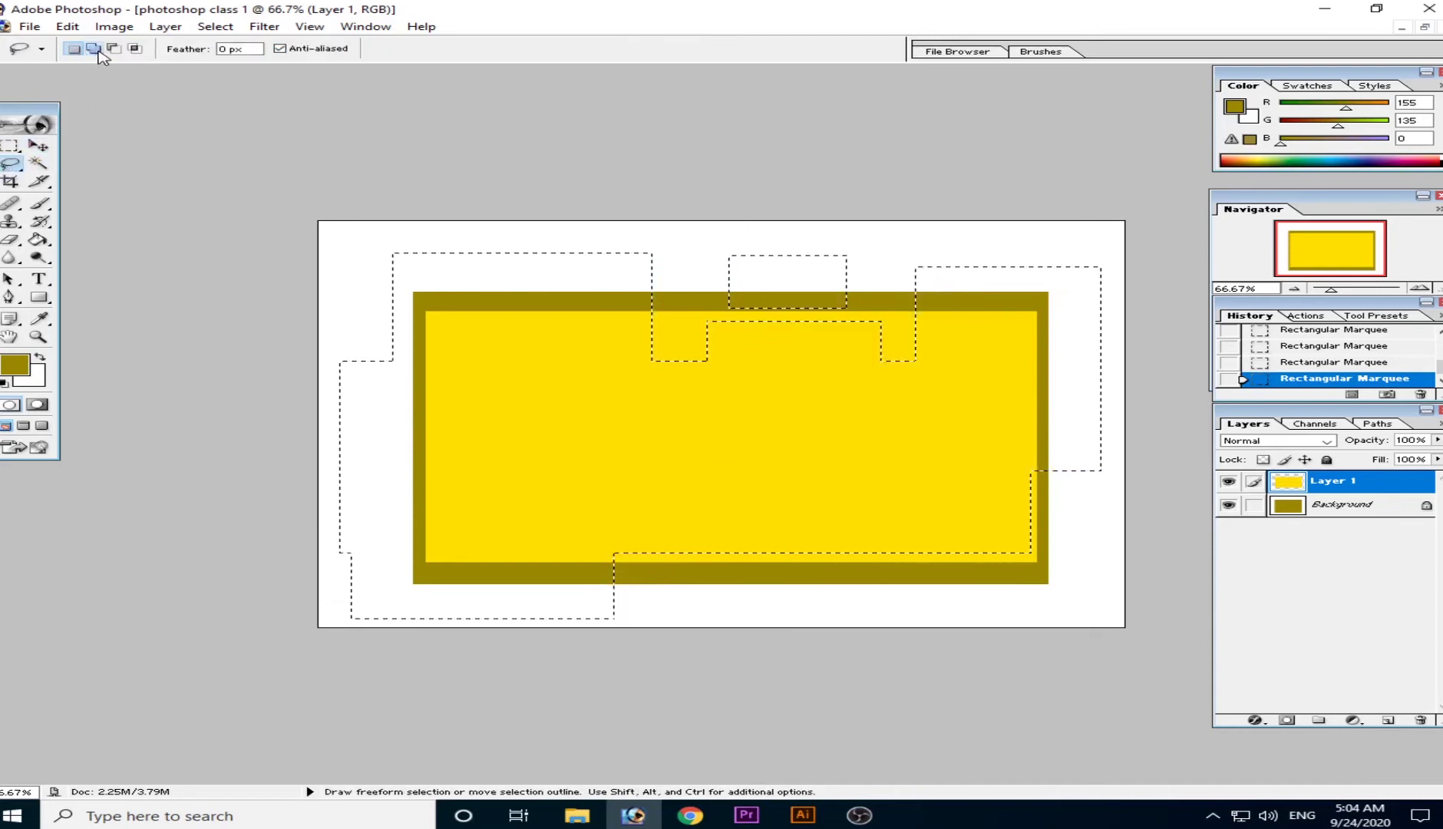
pyautogui.click(39, 162)
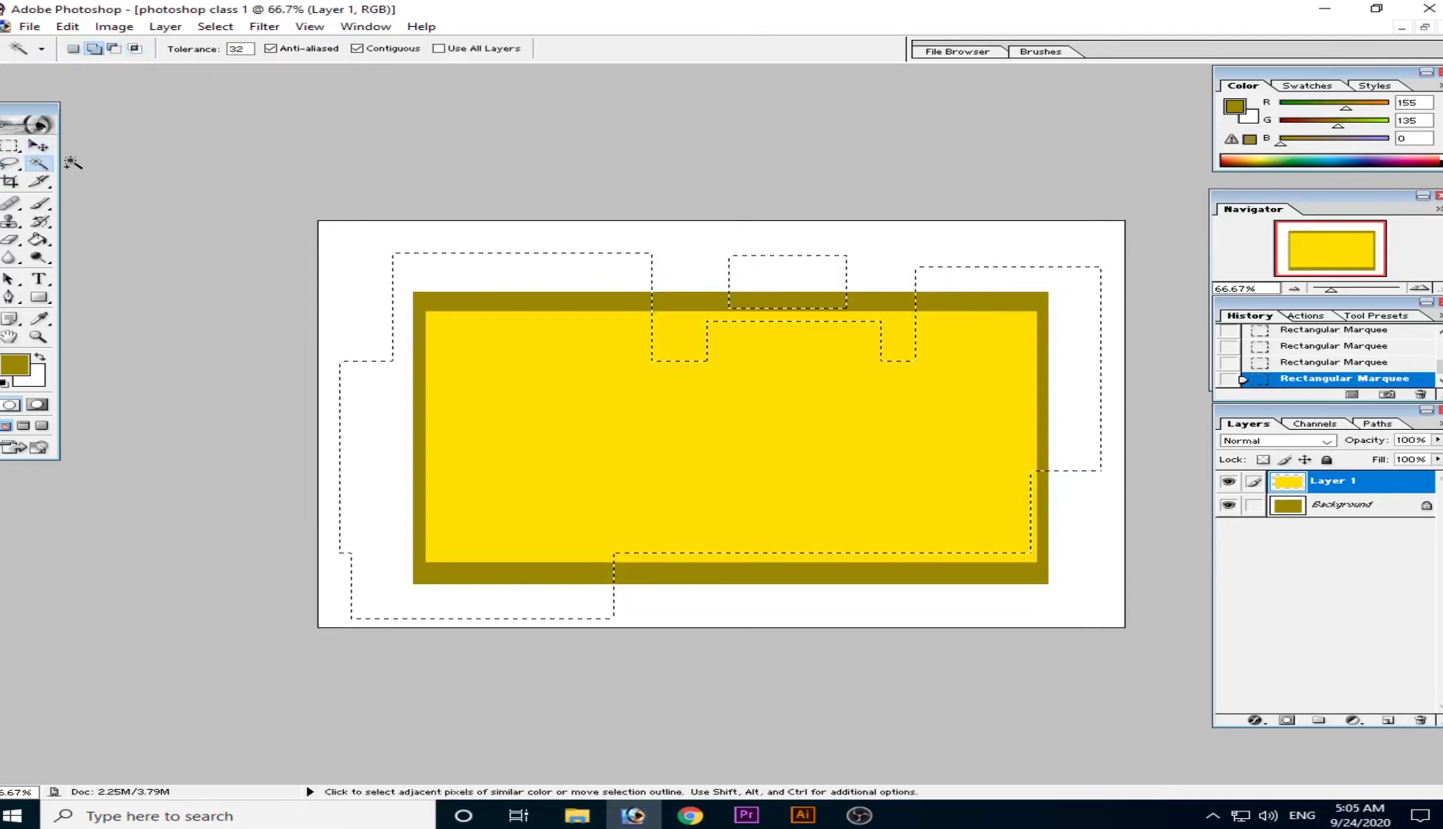
# Step: Subtract rectangular areas from the selection's upper-left part, the small box above the center, and the bottom-left edge using the Rectangular Marquee
pyautogui.click(11, 145)
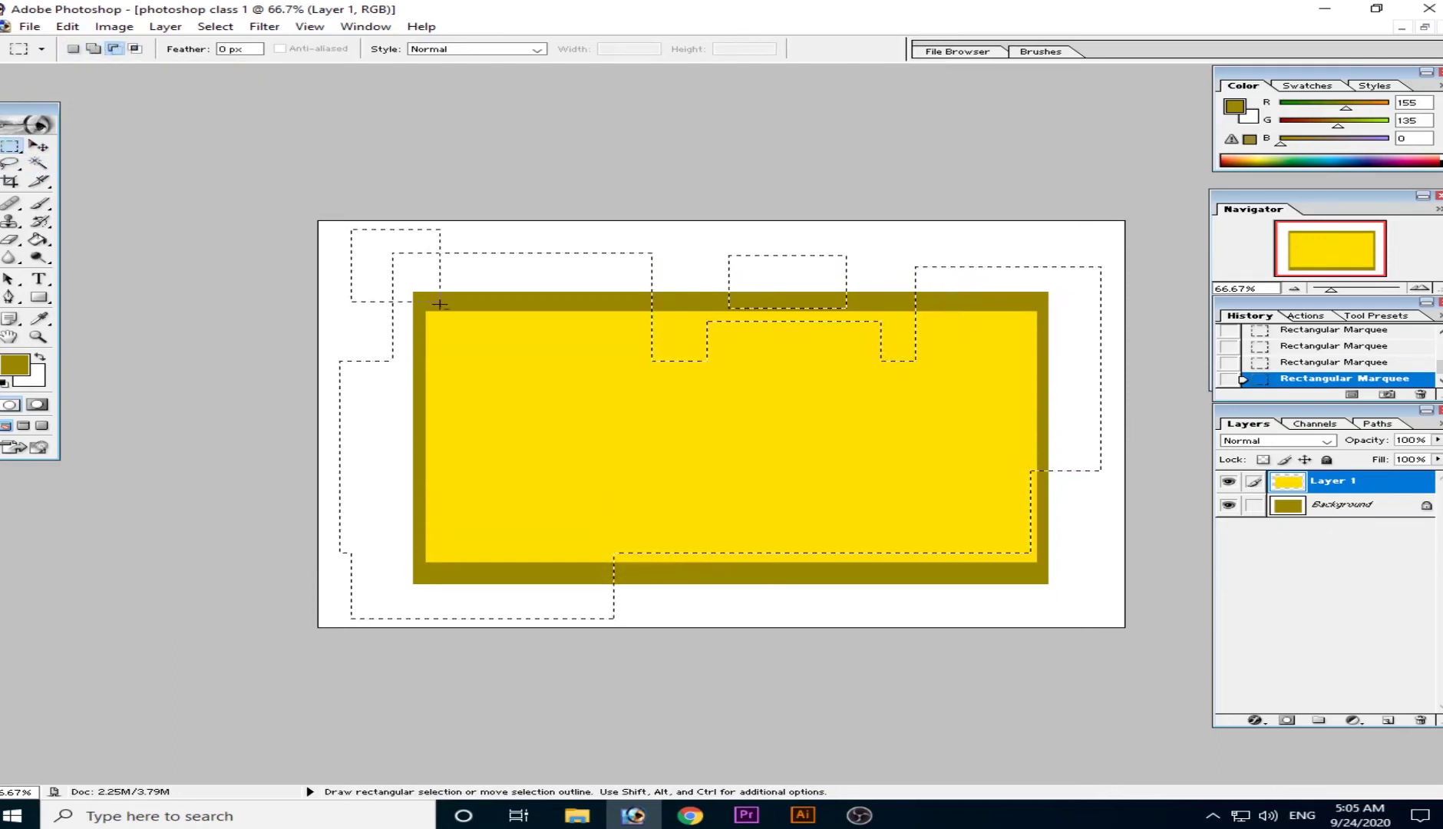
pyautogui.moveTo(348, 226); pyautogui.dragTo(558, 430)
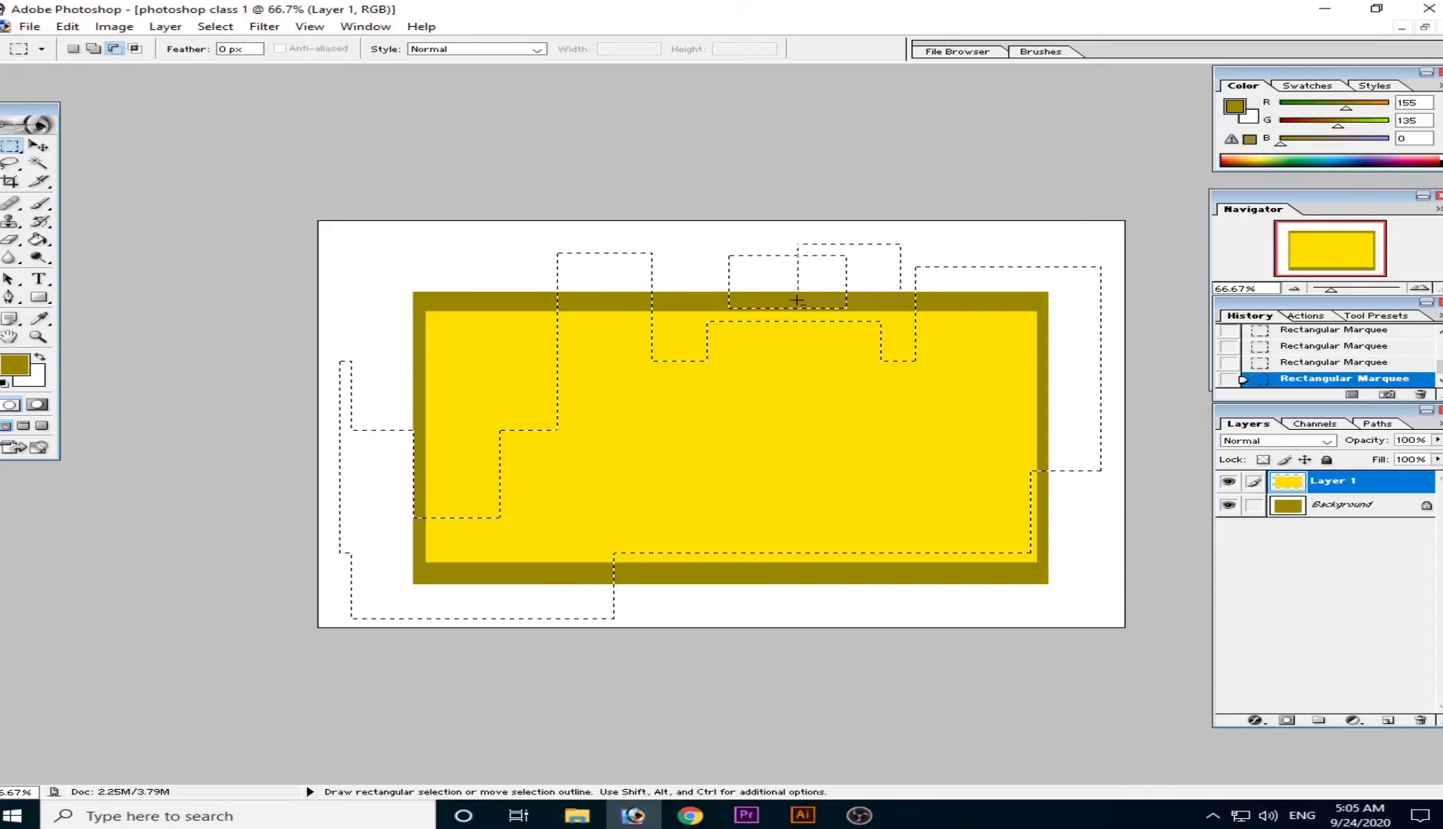
pyautogui.moveTo(738, 318); pyautogui.dragTo(707, 316)
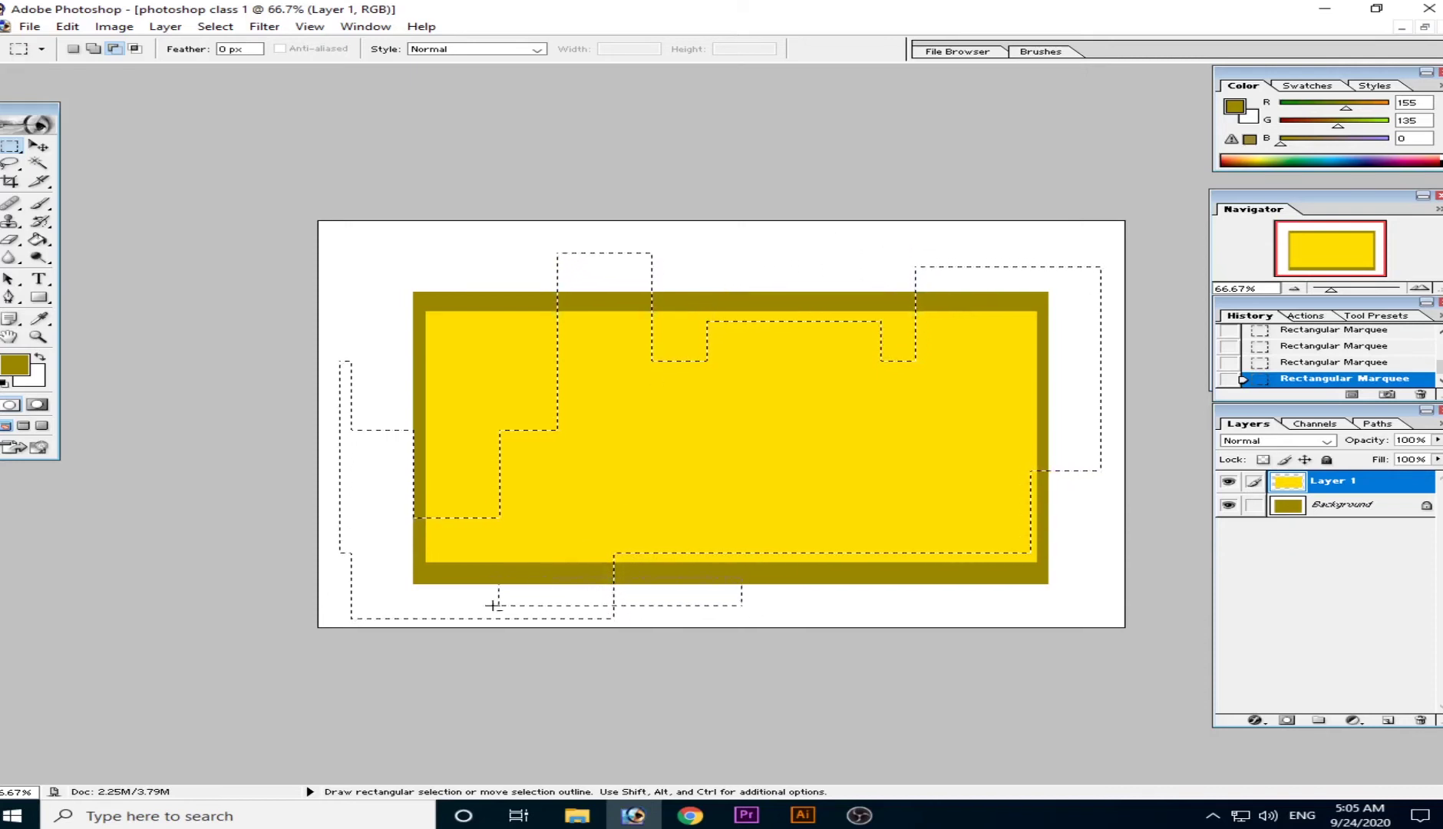
pyautogui.moveTo(492, 606); pyautogui.dragTo(319, 628)
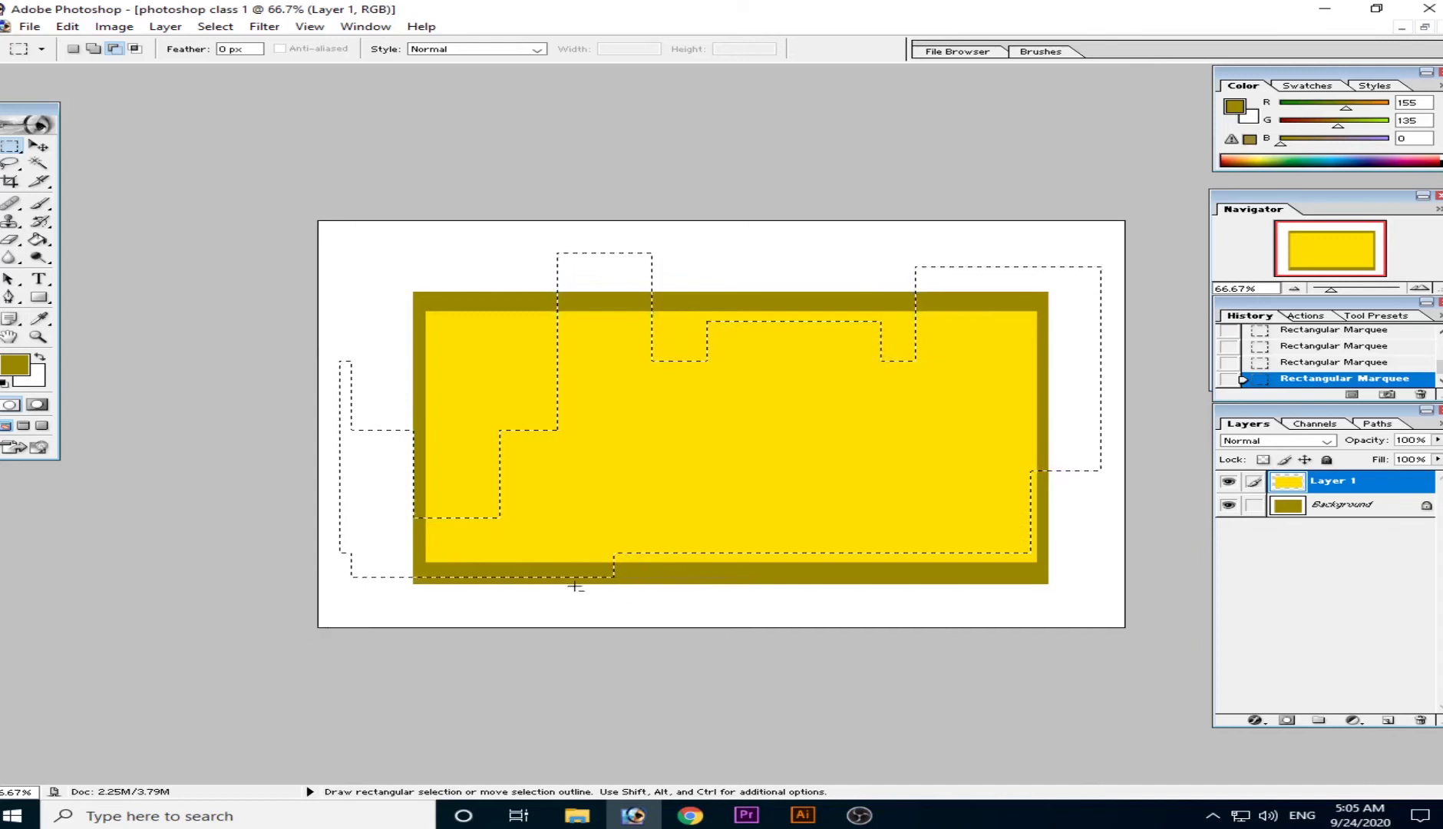
# Step: Fill the irregular selection on Layer 1 with the olive foreground color using the Paint Bucket, including its areas outside the yellow rectangle
pyautogui.click(37, 239)
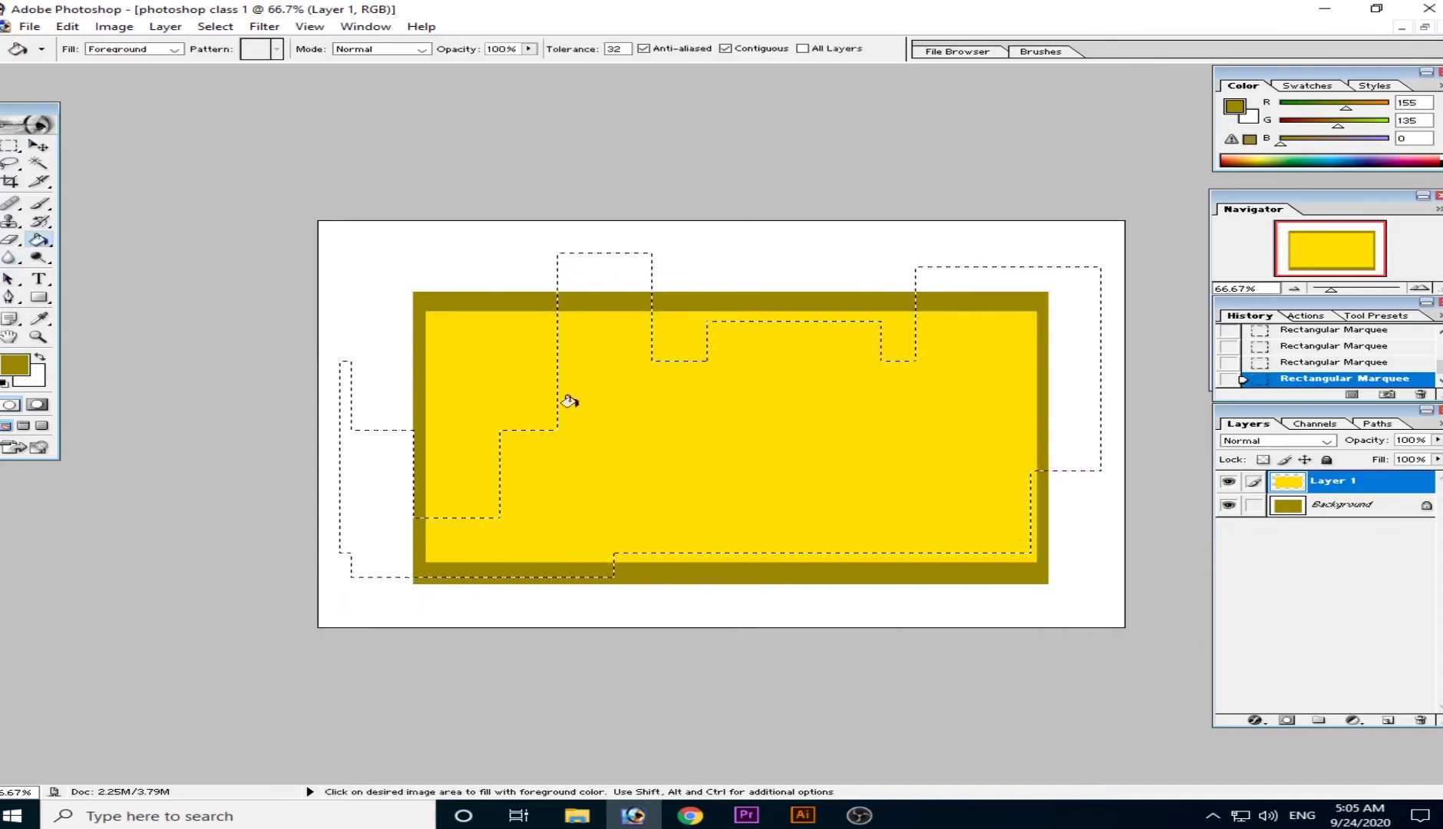
pyautogui.click(775, 440)
pyautogui.click(364, 509)
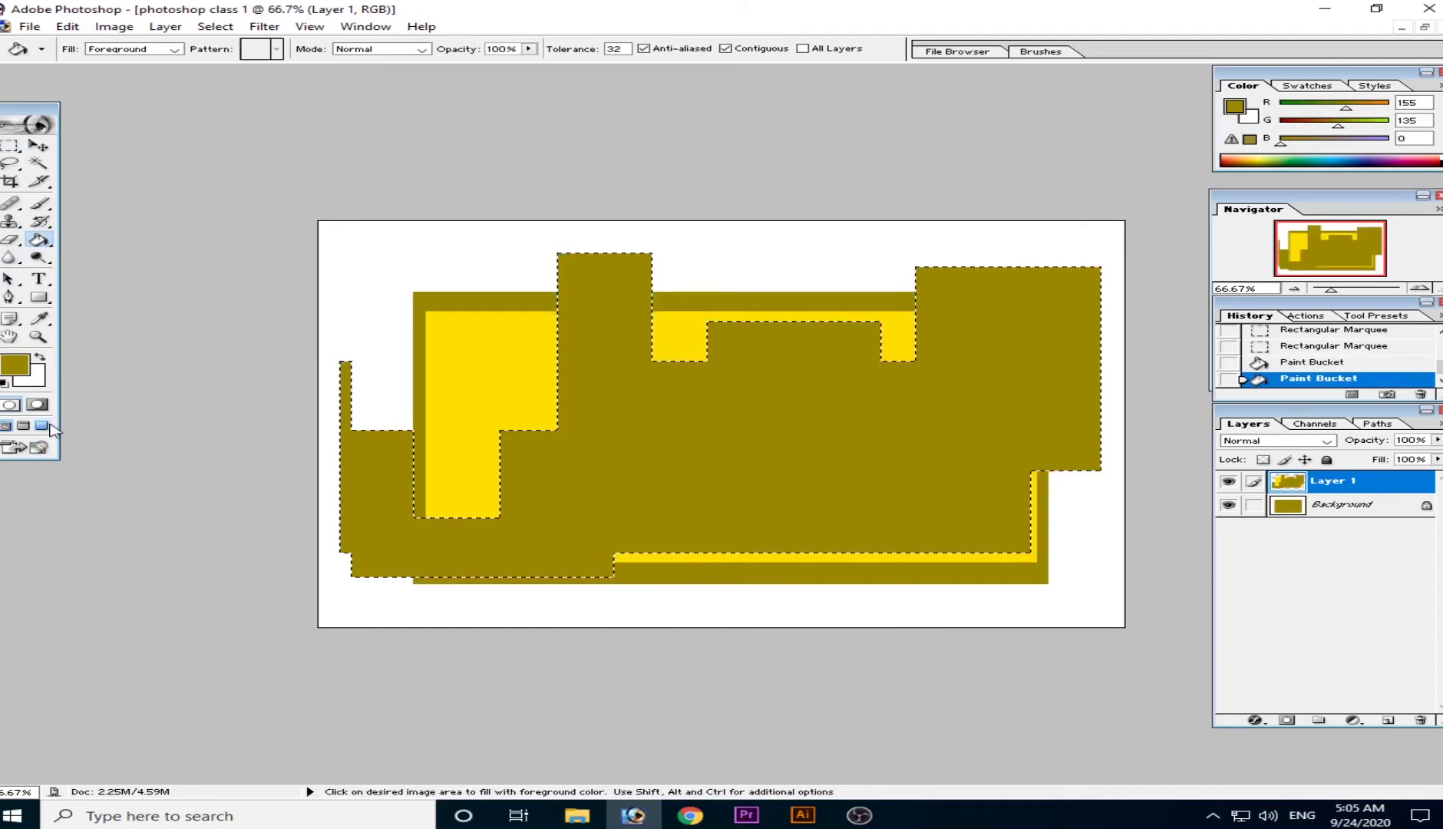
# Step: Undo and redo the last Paint Bucket fill repeatedly, ending with it undone
pyautogui.hotkey('ctrl', 'z')
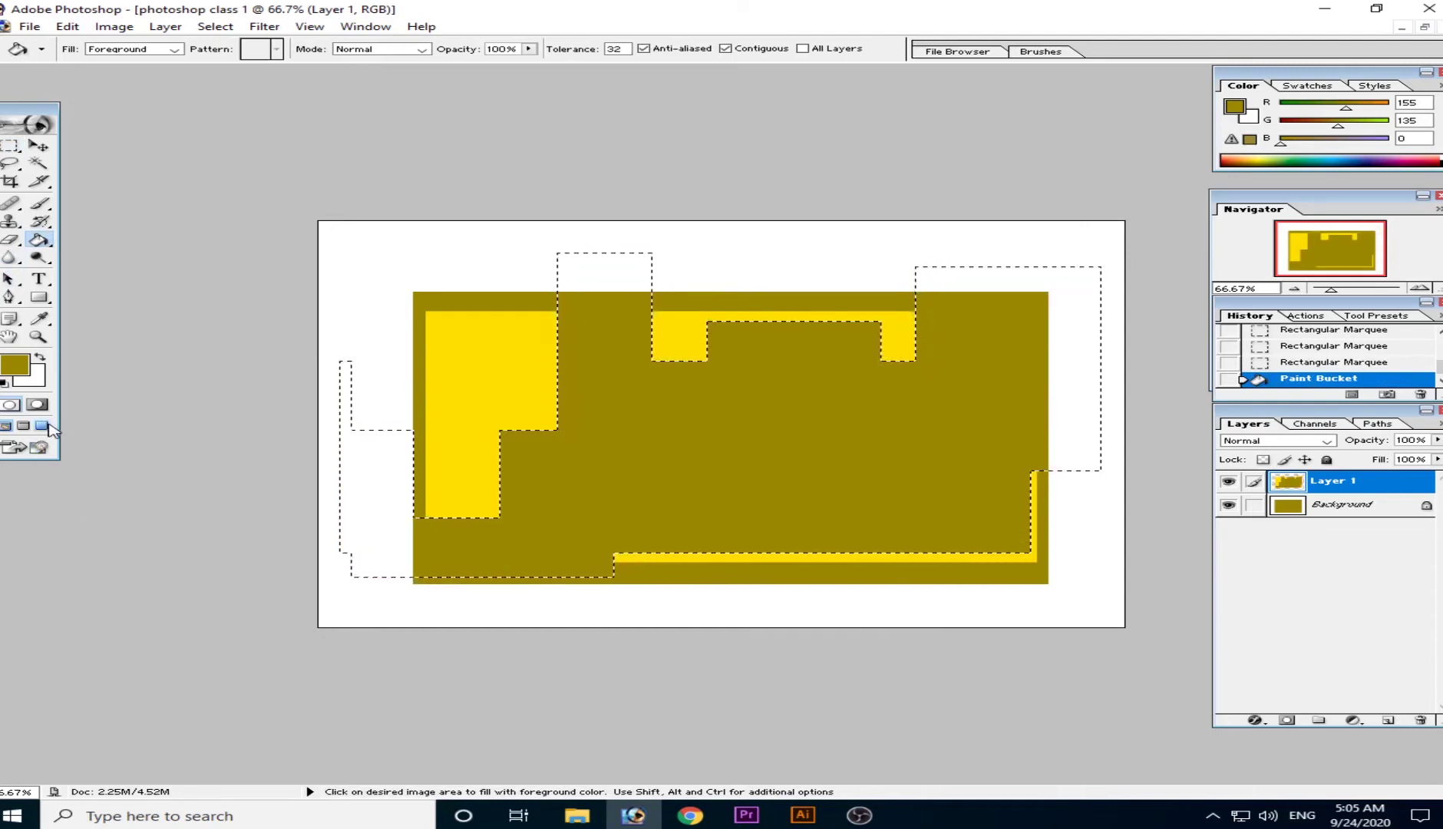
pyautogui.hotkey('ctrl', 'z')
pyautogui.hotkey('ctrl', 'z')
pyautogui.hotkey('ctrl', 'z')
pyautogui.hotkey('ctrl', 'z')
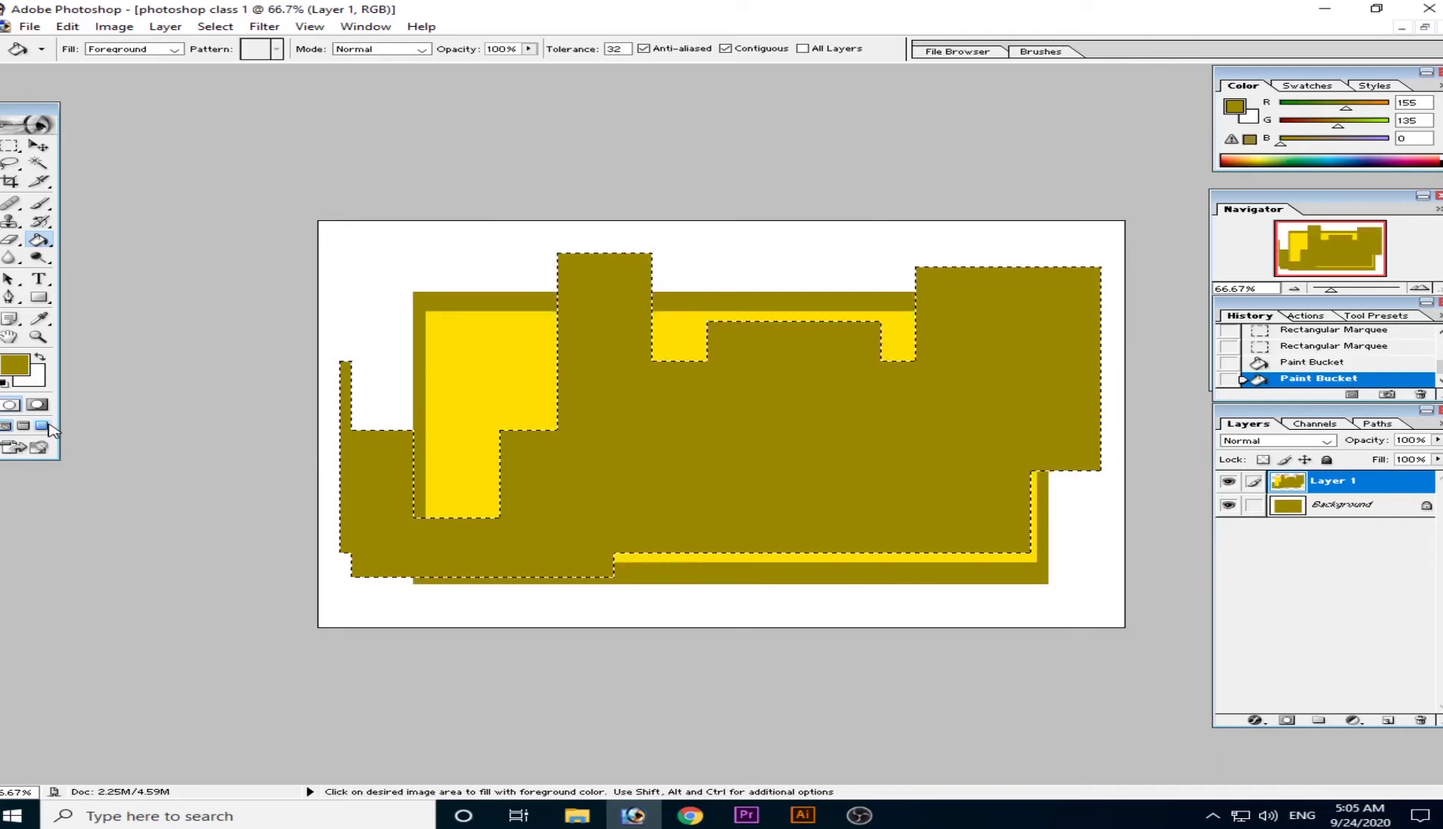
pyautogui.hotkey('ctrl', 'z')
pyautogui.hotkey('ctrl', 'z')
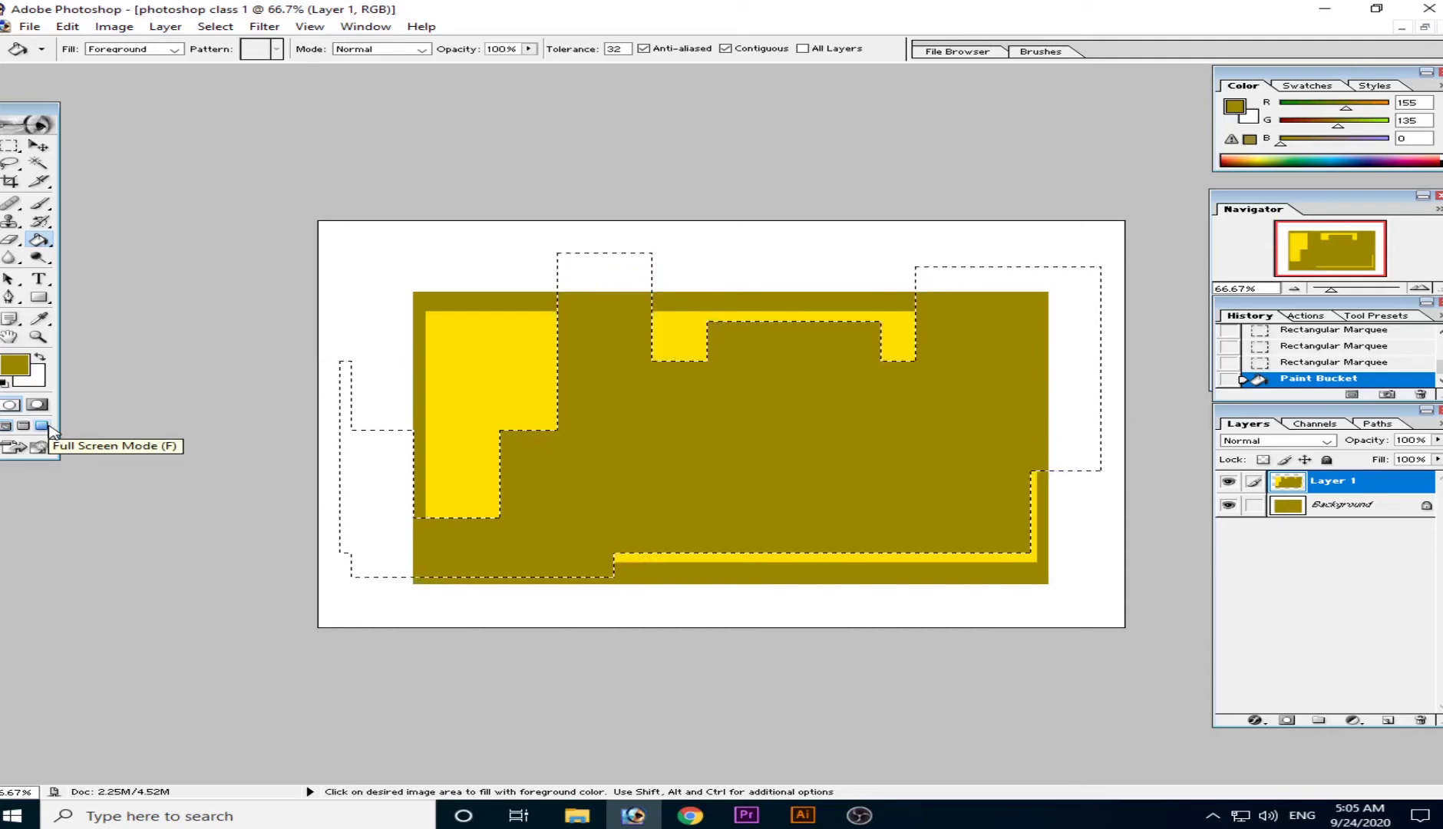
# Step: Step backward through the history past the remaining fill and all rectangular marquees to the Move state
pyautogui.hotkey('ctrl', 'alt', 'z')
pyautogui.hotkey('ctrl', 'alt', 'z')
pyautogui.hotkey('ctrl', 'alt', 'z')
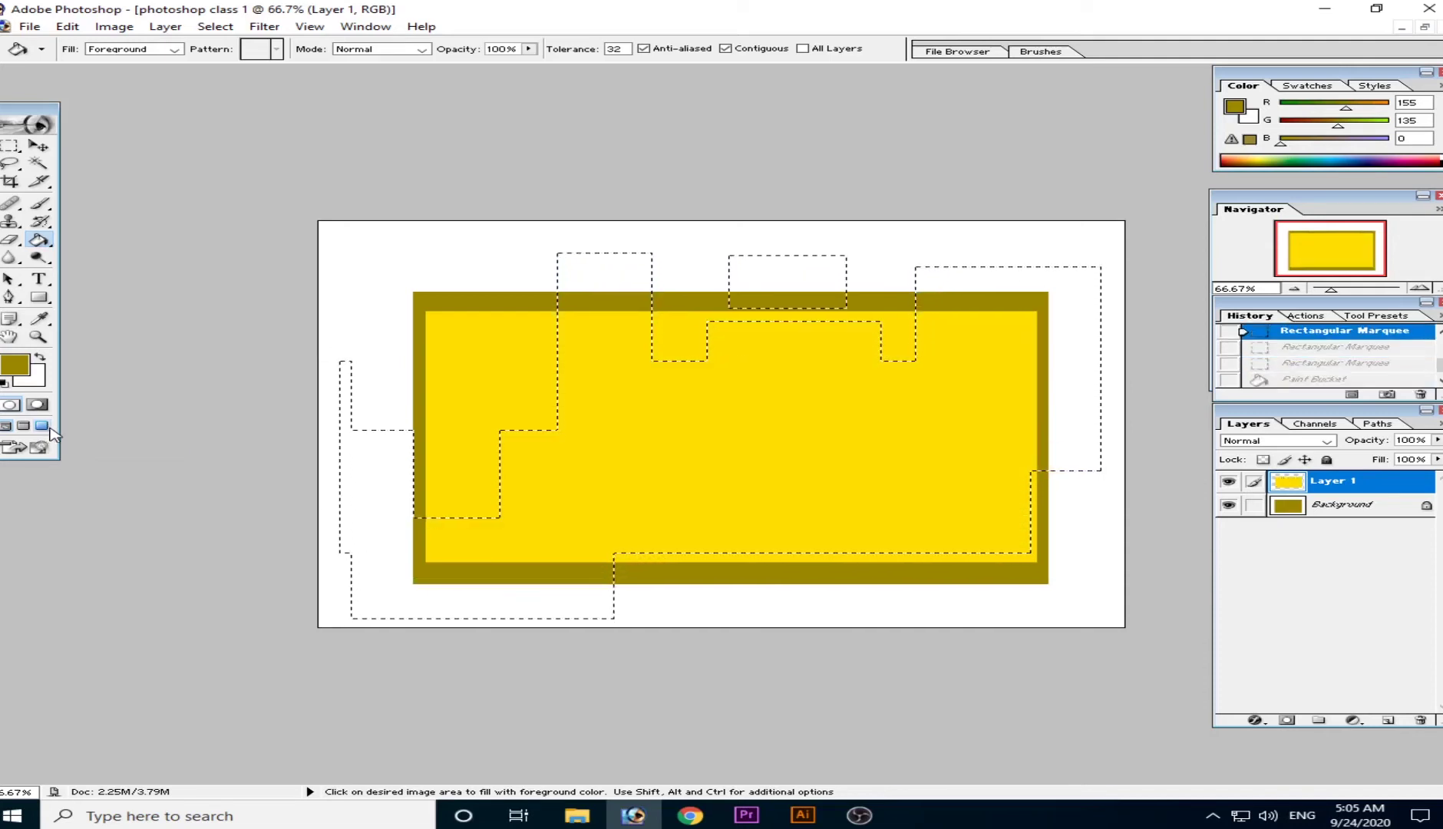
pyautogui.hotkey('ctrl', 'alt', 'z')
pyautogui.hotkey('ctrl', 'alt', 'z')
pyautogui.hotkey('ctrl', 'alt', 'z')
pyautogui.hotkey('ctrl', 'alt', 'z')
pyautogui.hotkey('ctrl', 'alt', 'z')
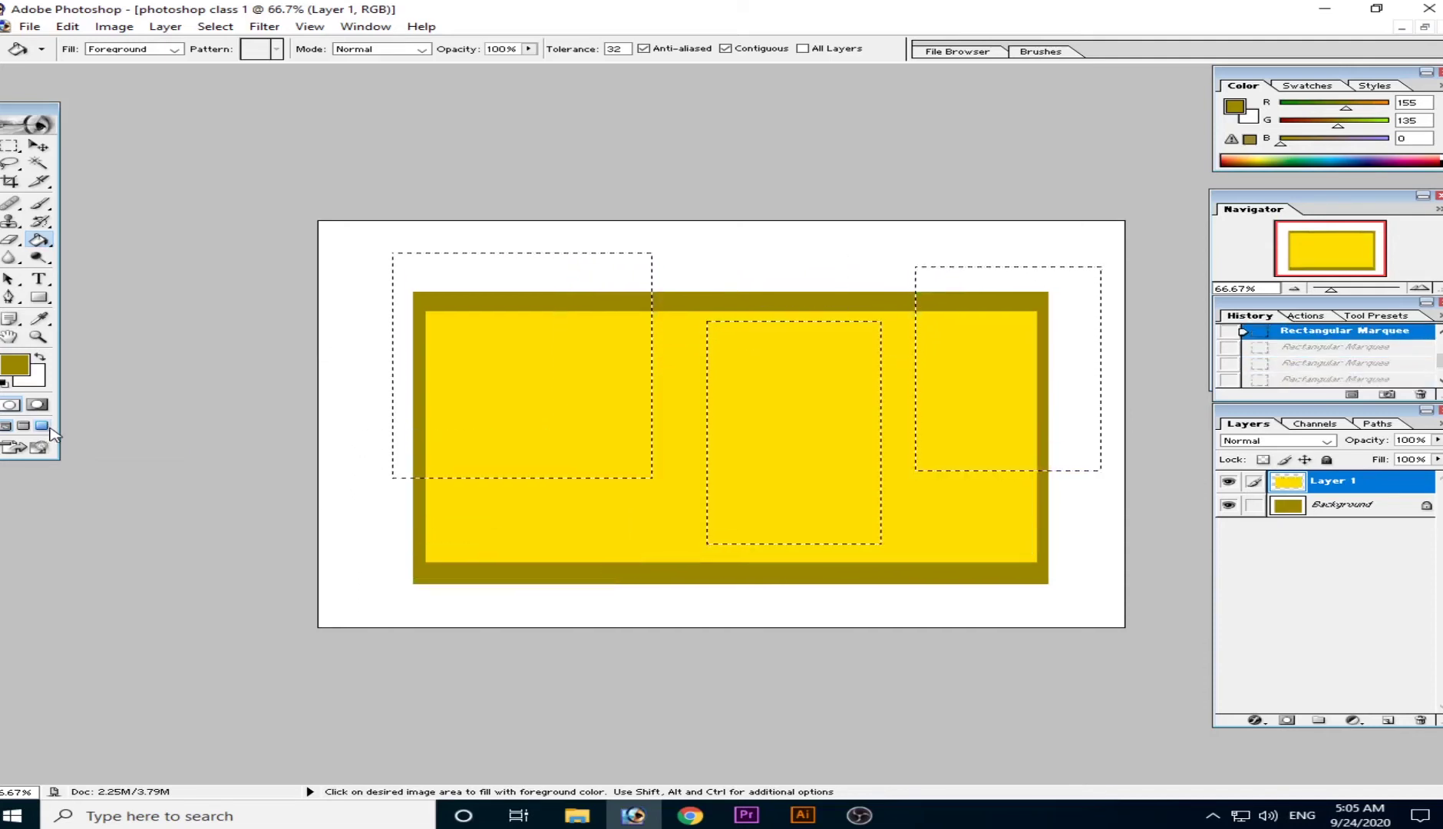
pyautogui.hotkey('ctrl', 'alt', 'z')
pyautogui.hotkey('ctrl', 'alt', 'z')
pyautogui.hotkey('ctrl', 'alt', 'z')
pyautogui.hotkey('ctrl', 'alt', 'z')
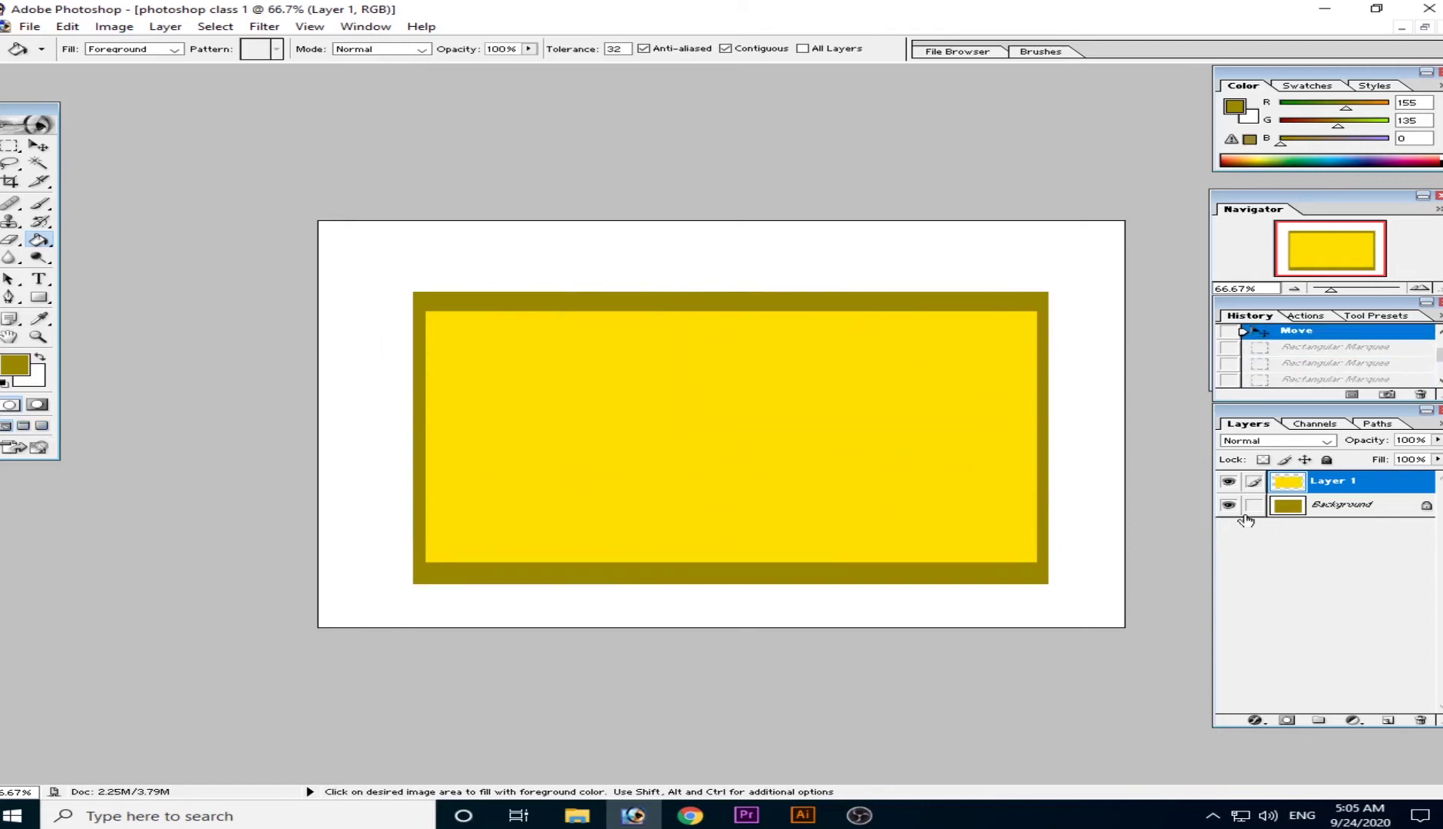
# Step: Delete Layer 1 from the document
pyautogui.click(1421, 720)
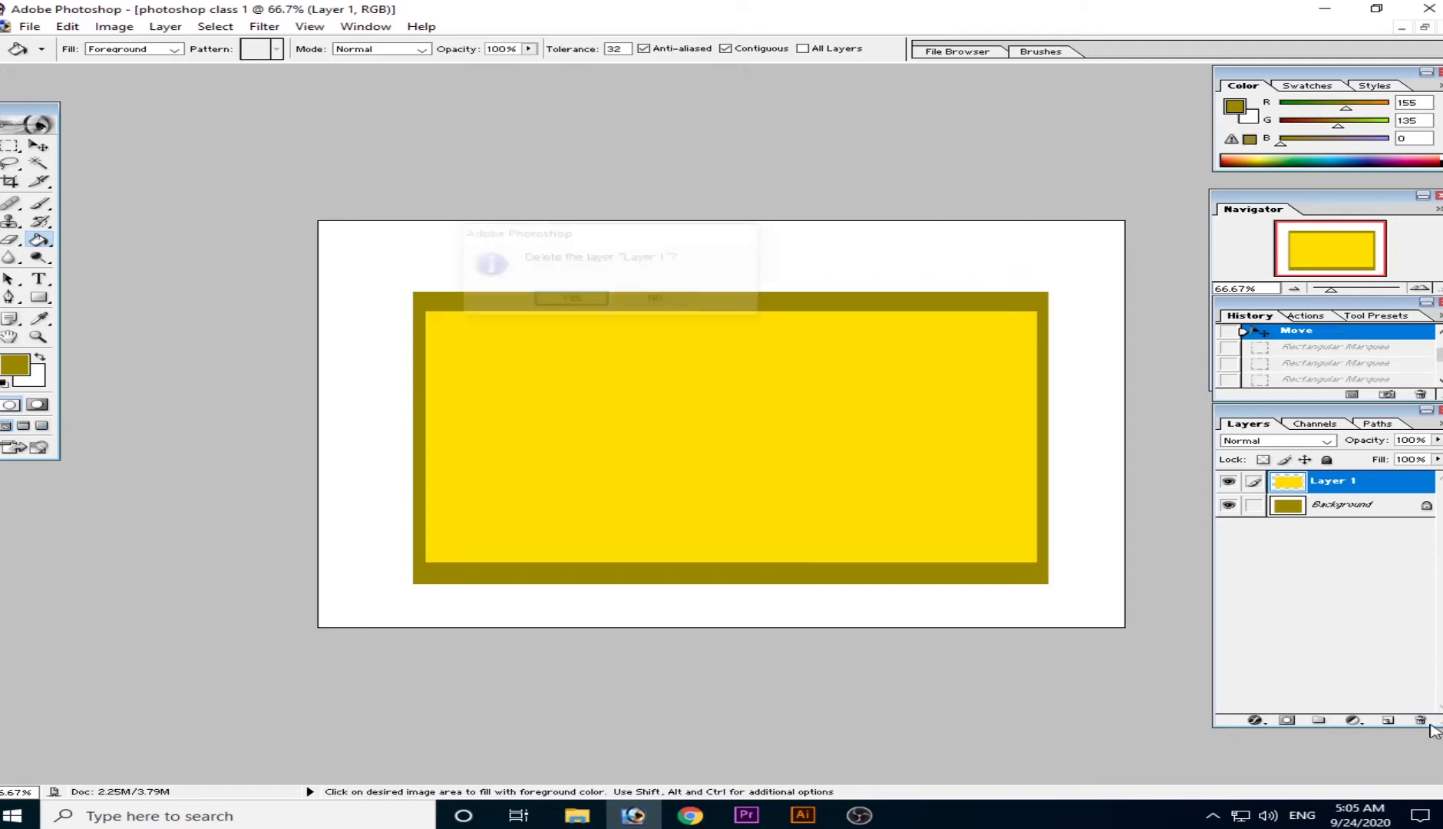
pyautogui.click(568, 301)
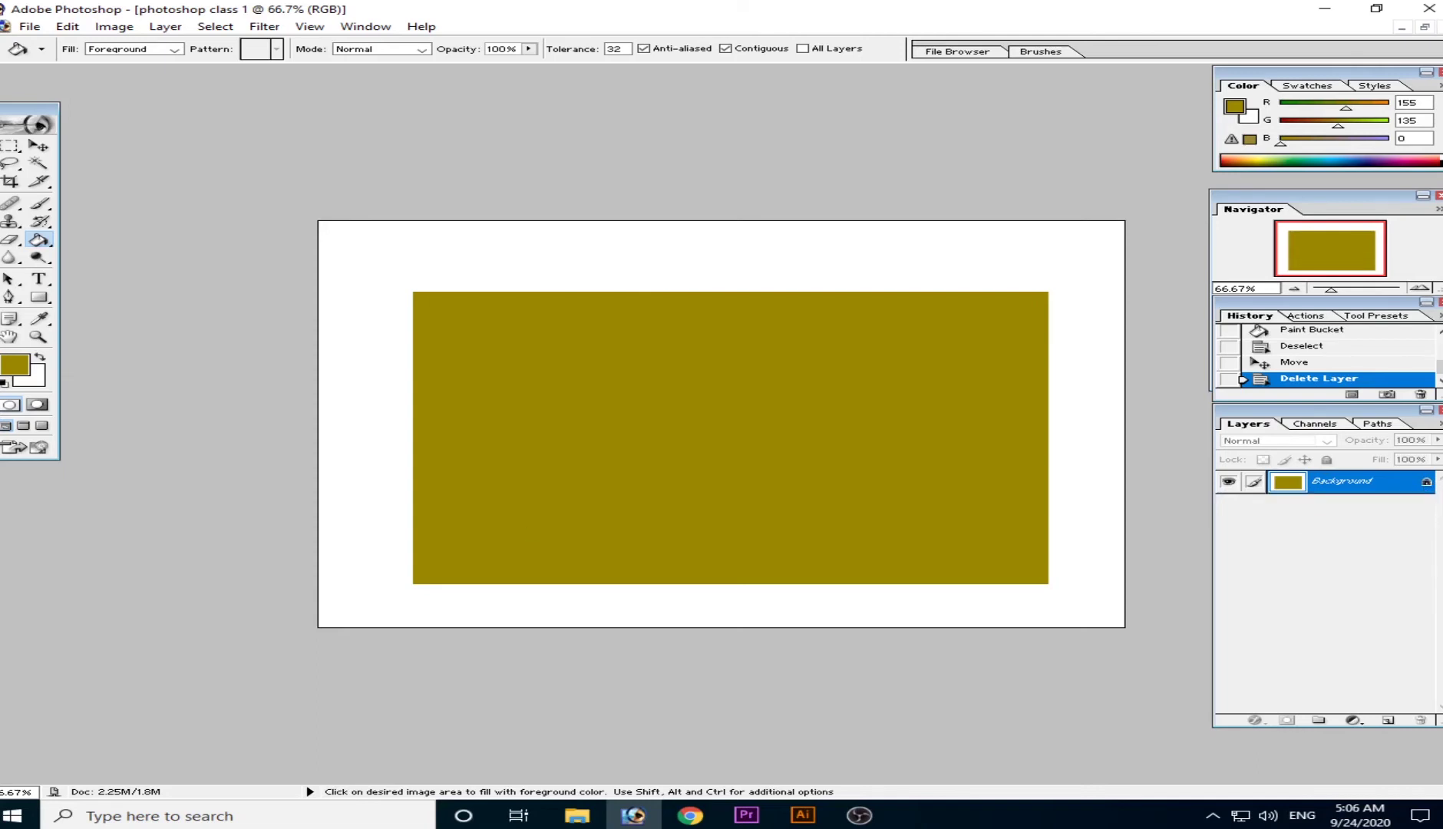
# Step: Step backward through the history to the yellow Paint Bucket fill on Layer 1 and deselect the rectangle
pyautogui.hotkey('ctrl', 'alt', 'z')
pyautogui.hotkey('ctrl', 'alt', 'z')
pyautogui.hotkey('ctrl', 'alt', 'z')
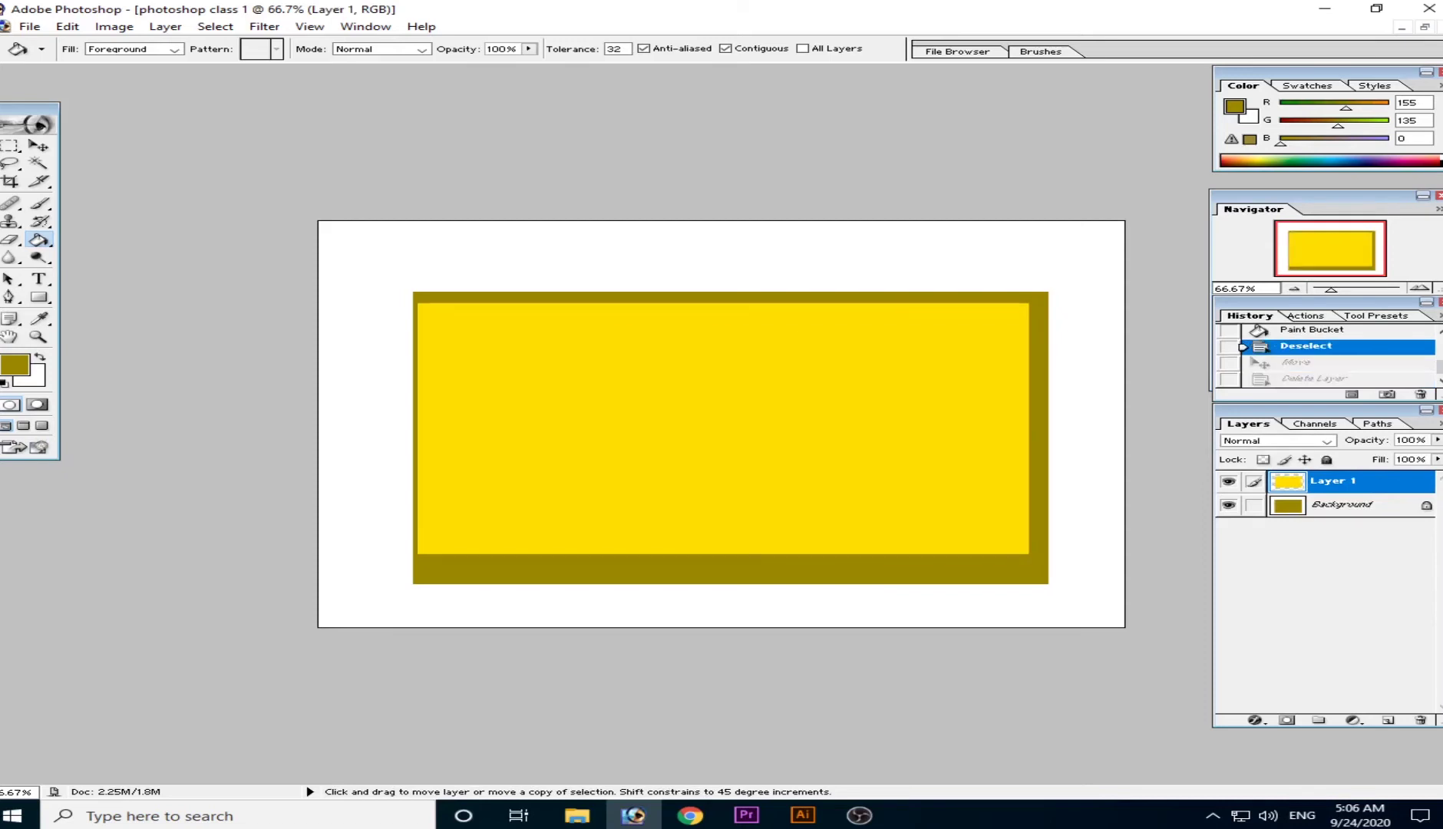
pyautogui.hotkey('ctrl', 'alt', 'z')
pyautogui.hotkey('ctrl', 'alt', 'z')
pyautogui.hotkey('ctrl', 'alt', 'z')
pyautogui.hotkey('ctrl', 'alt', 'z')
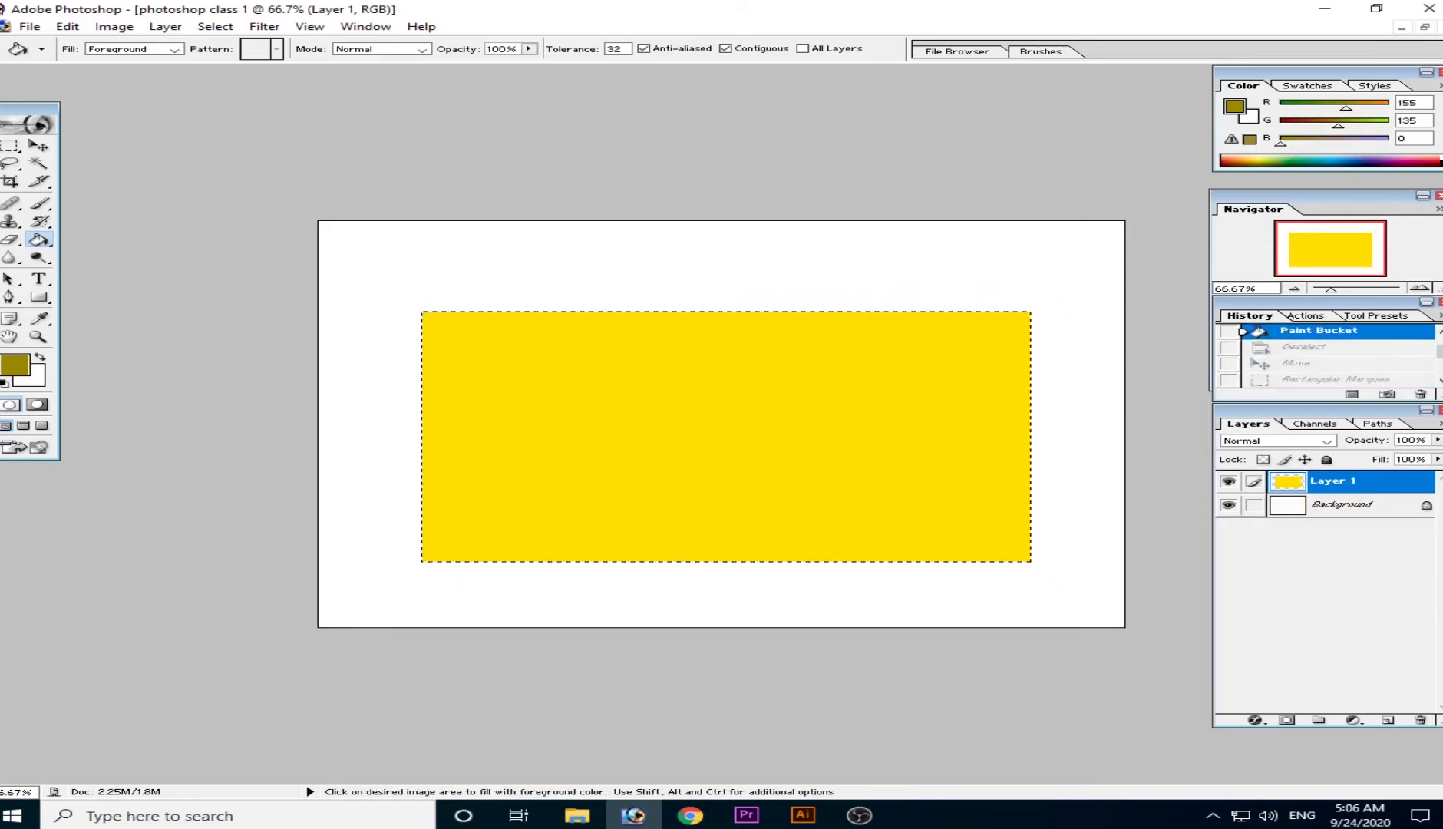
pyautogui.hotkey('ctrl', 'd')
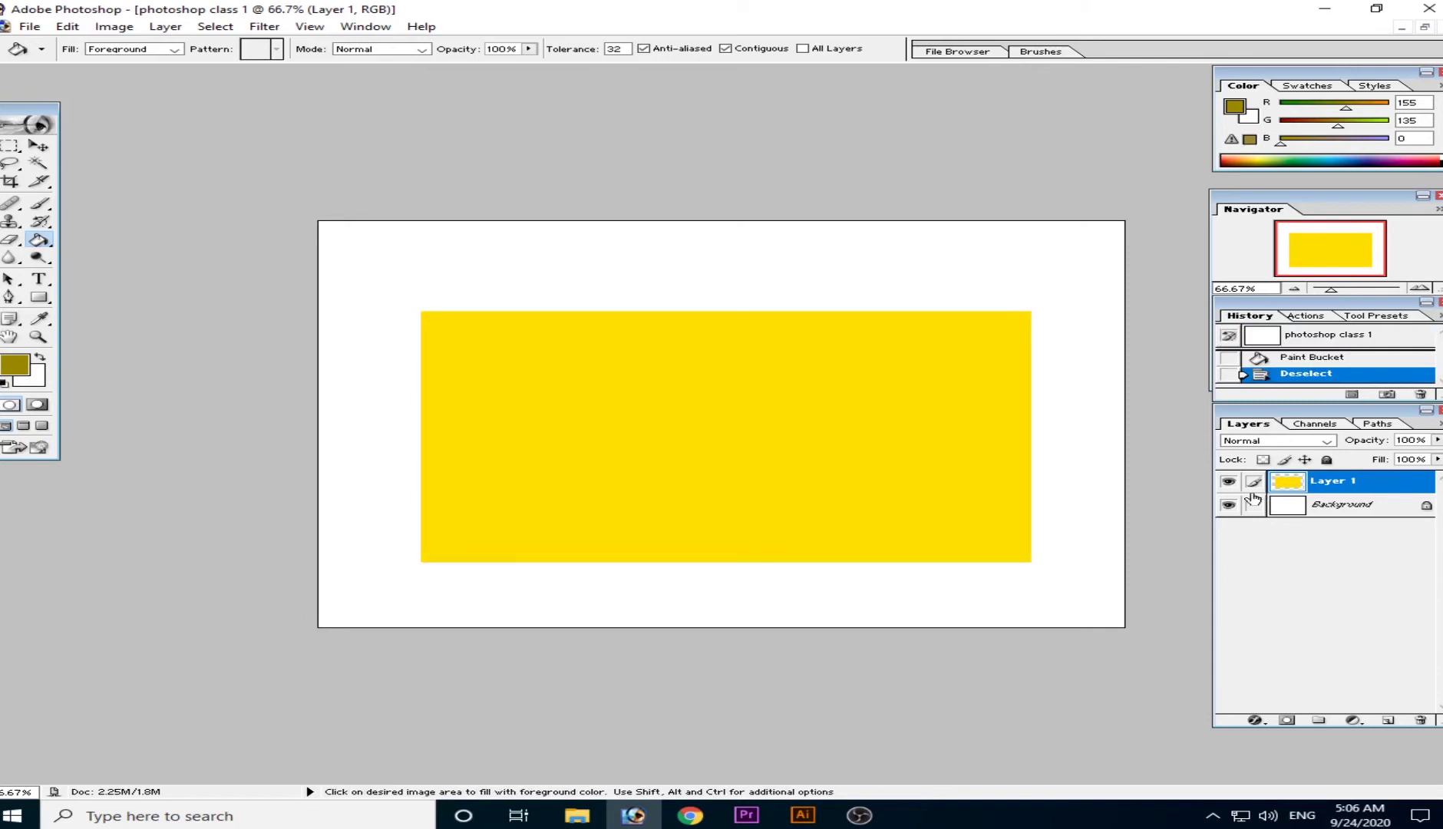
# Step: Hide Layer 1 and draw a wide elliptical marquee selection with an overlapping second ellipse subtracted from its left part
pyautogui.click(1228, 482)
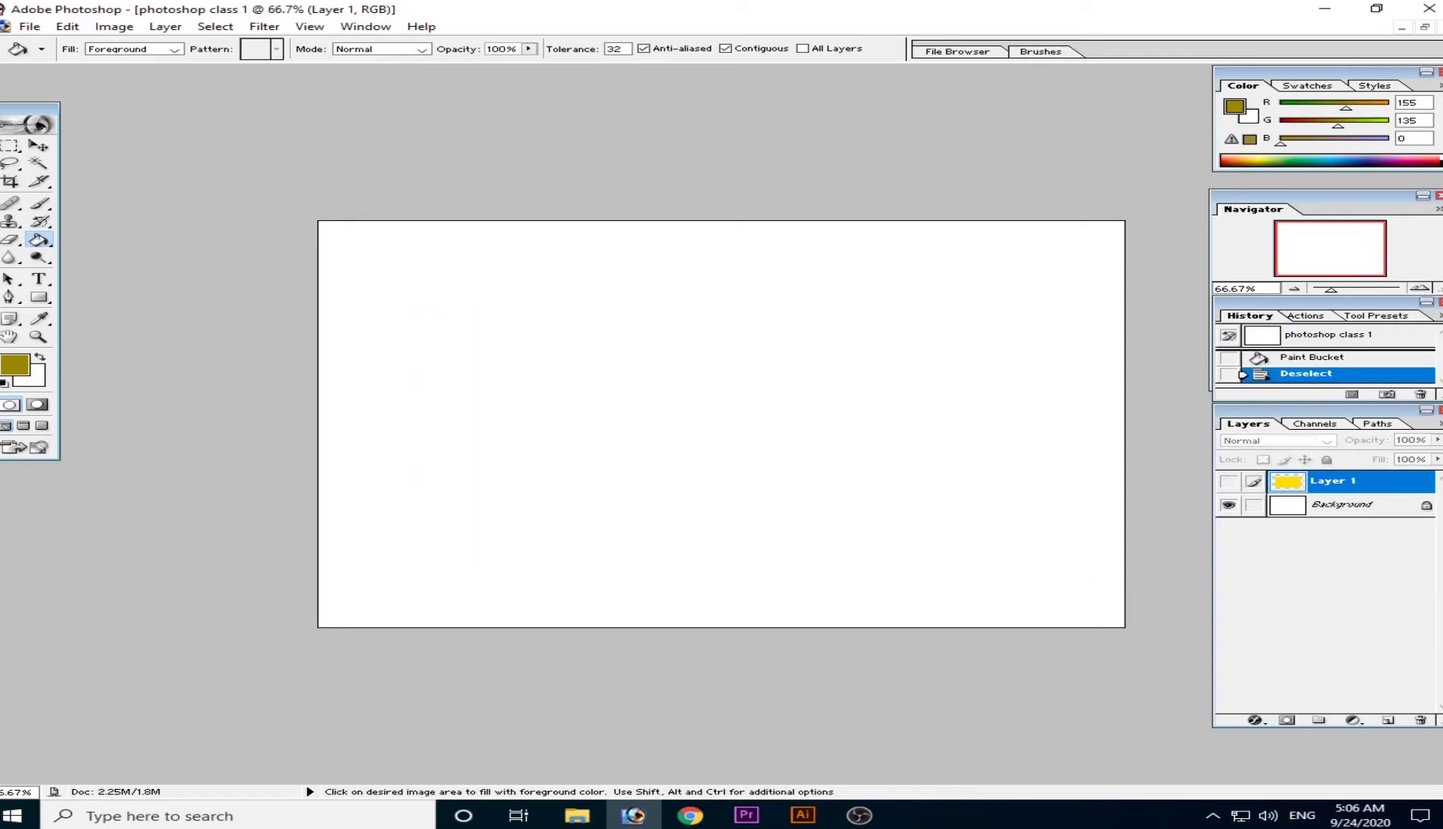
pyautogui.click(11, 146)
pyautogui.click(10, 146)
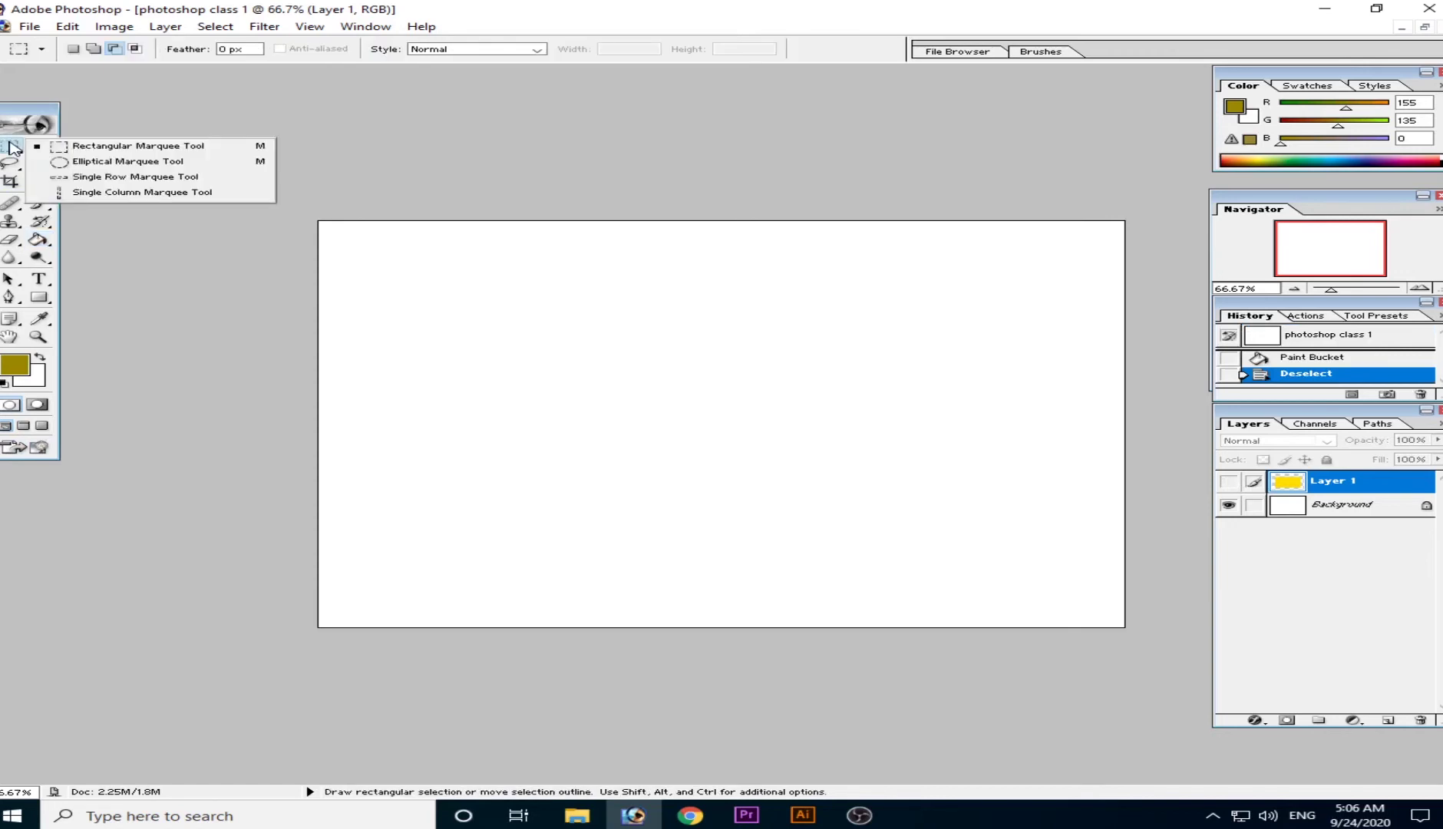
pyautogui.click(104, 163)
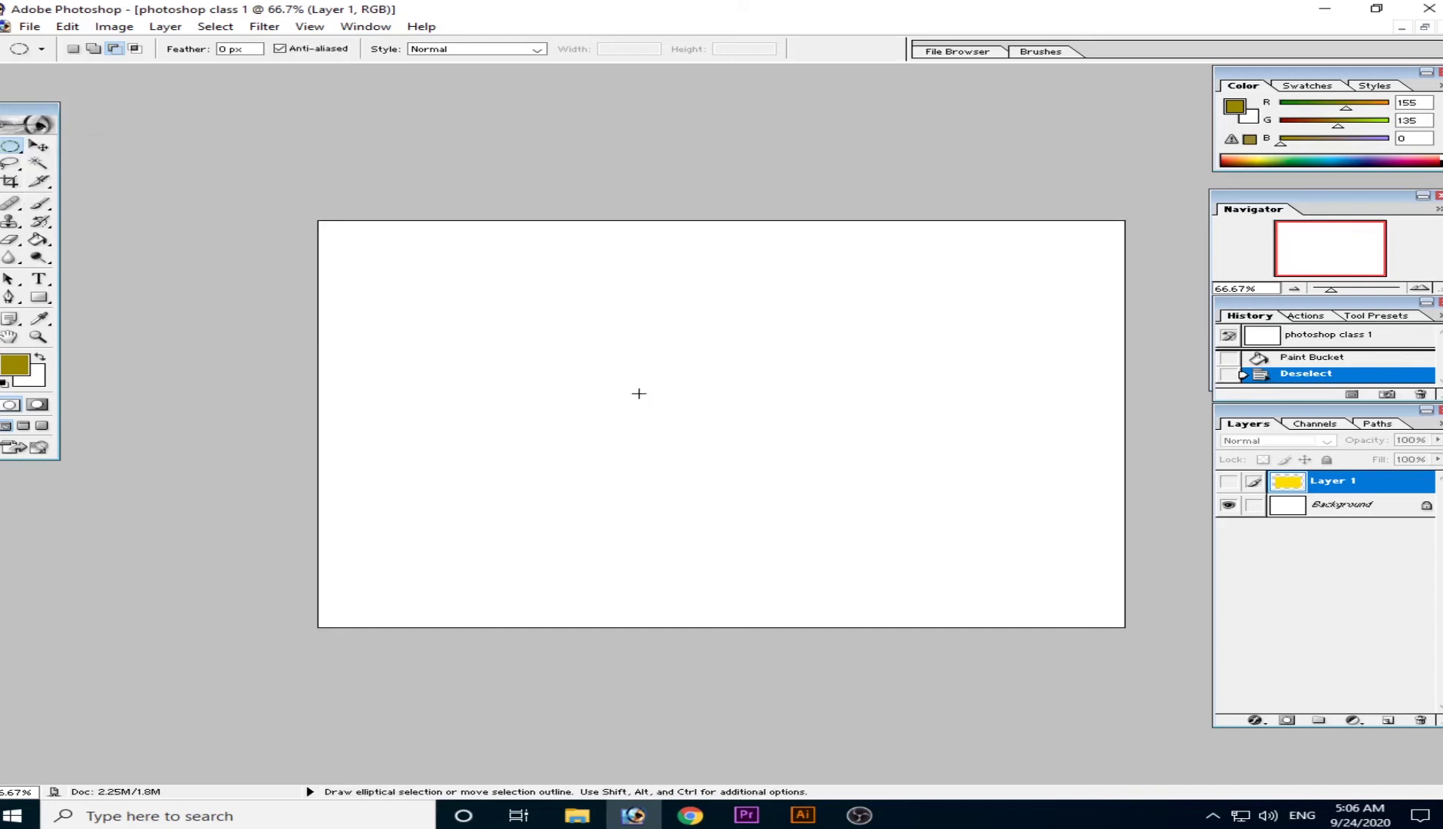
pyautogui.moveTo(475, 308); pyautogui.dragTo(1081, 505)
pyautogui.moveTo(431, 336); pyautogui.dragTo(731, 600)
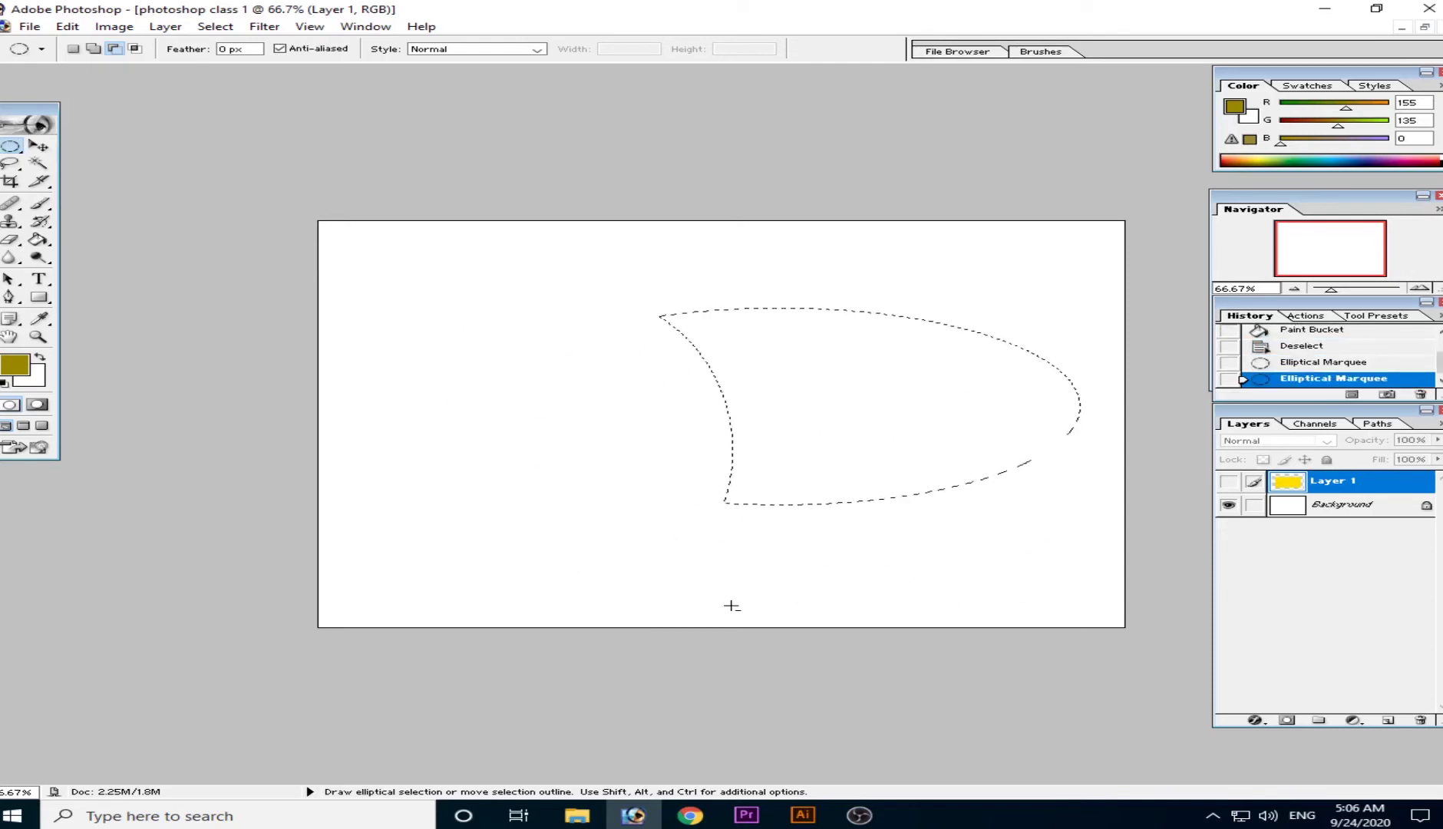
# Step: Subtract another ellipse from the left part of the elliptical selection, and deselect
pyautogui.moveTo(508, 290); pyautogui.dragTo(841, 567)
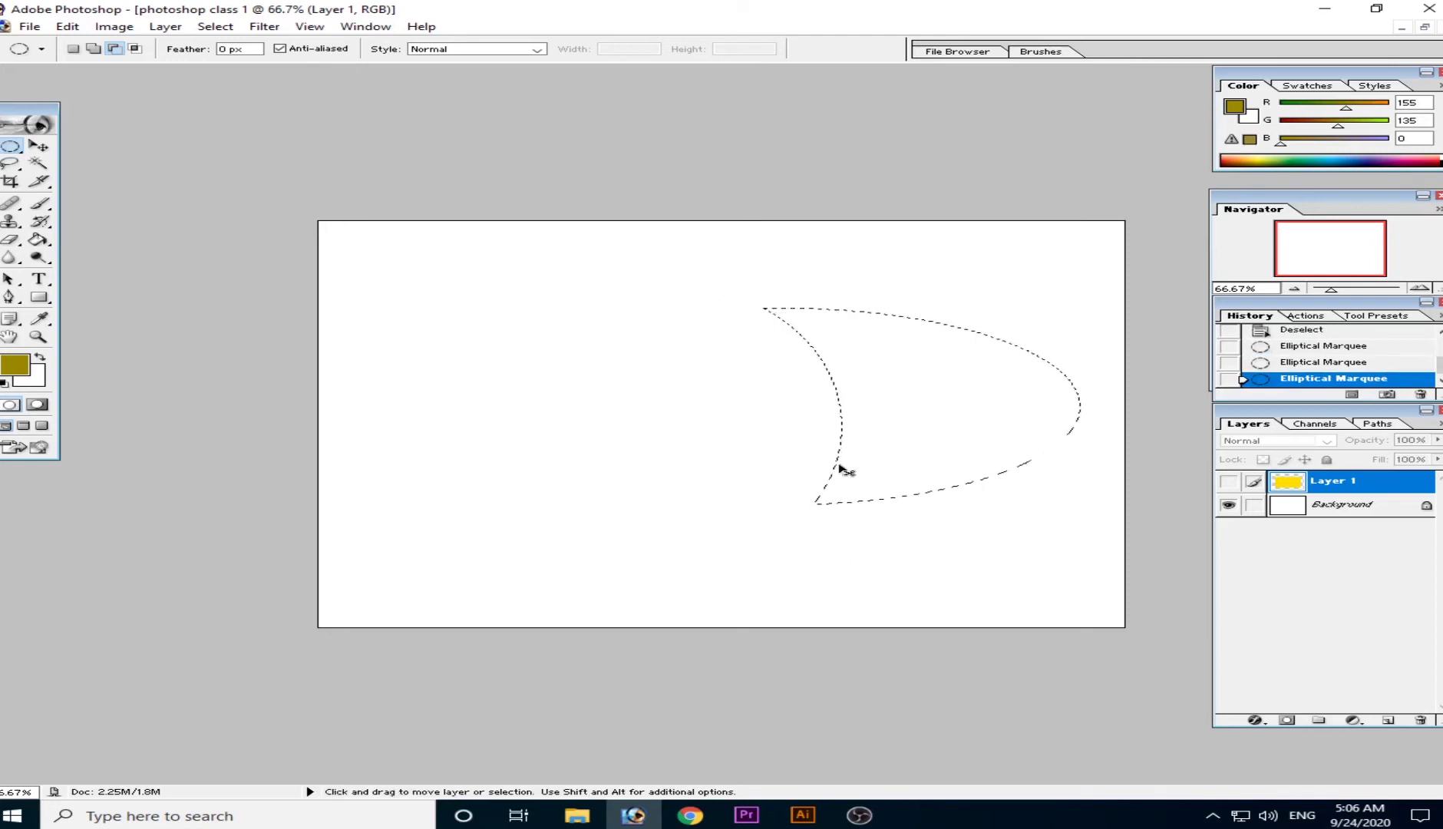
pyautogui.hotkey('ctrl', 'd')
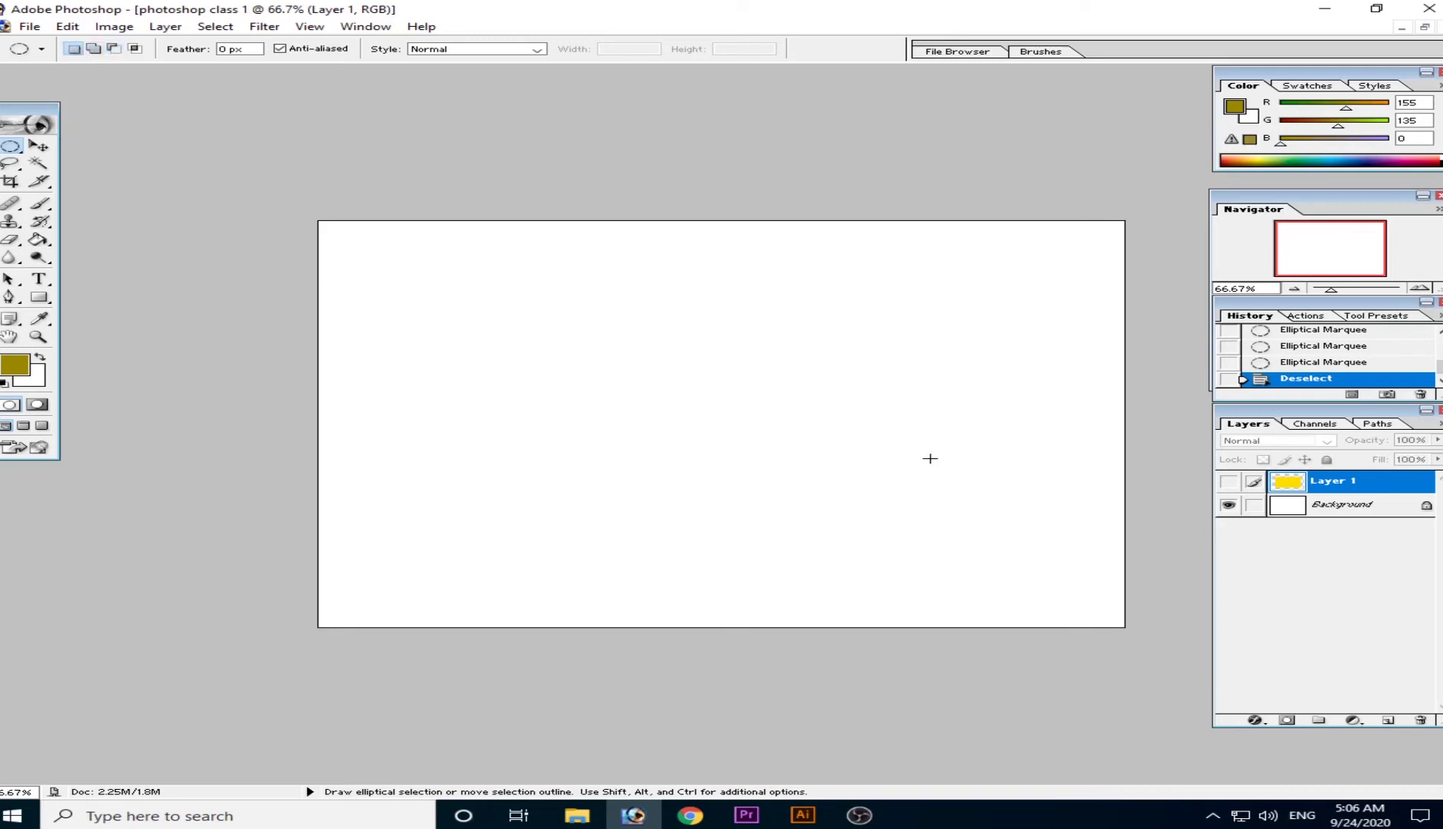
# Step: Draw a wide elliptical selection across the canvas and try to fill it with the foreground color on hidden Layer 1
pyautogui.moveTo(931, 459); pyautogui.dragTo(1121, 535)
pyautogui.hotkey('alt', 'Delete')
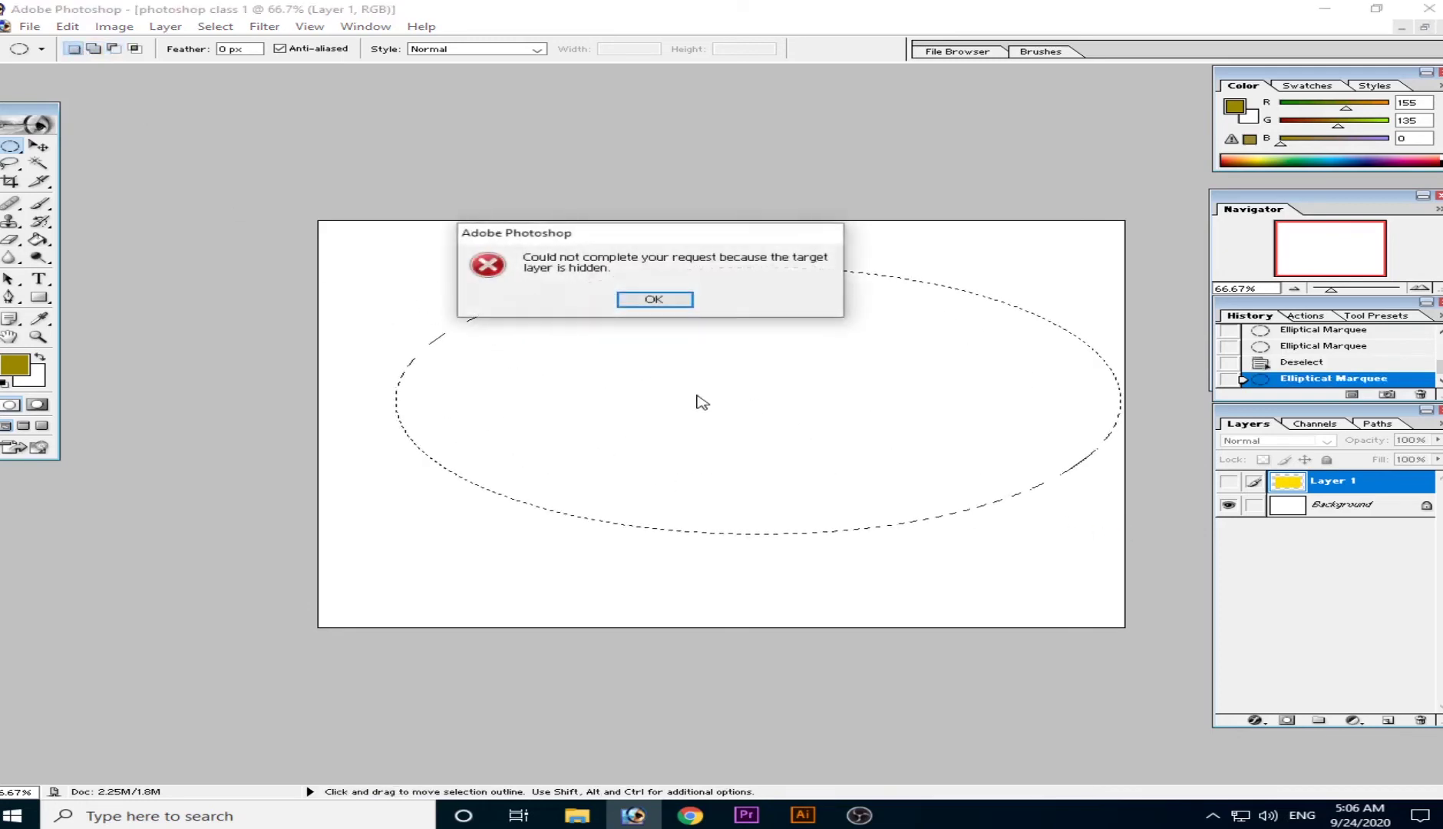
pyautogui.click(653, 299)
# Step: Draw a replacement elliptical selection along the canvas's lower edge, and replace it with a smaller ellipse near the center
pyautogui.moveTo(388, 525); pyautogui.dragTo(777, 629)
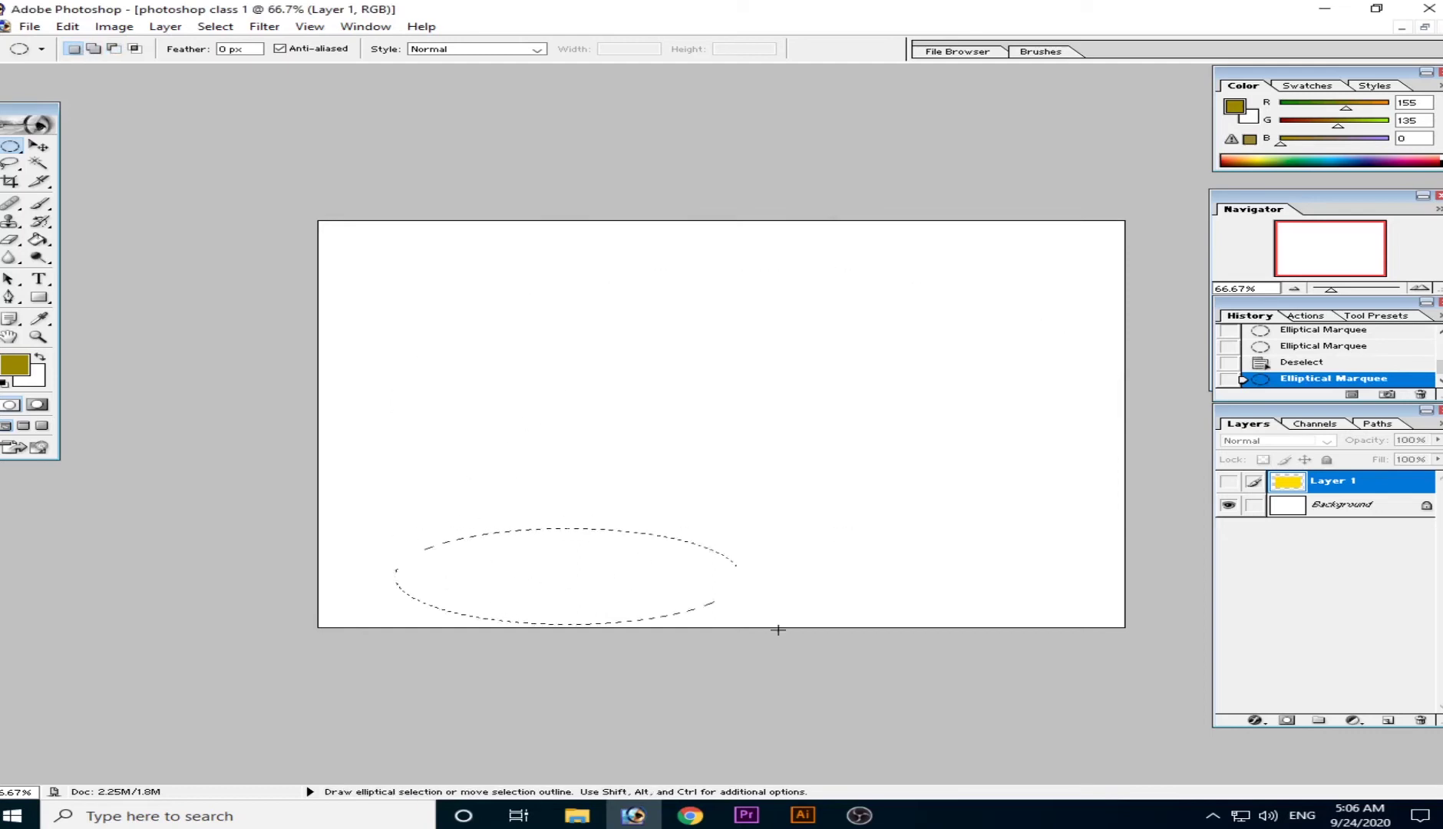
pyautogui.moveTo(985, 632); pyautogui.dragTo(986, 632)
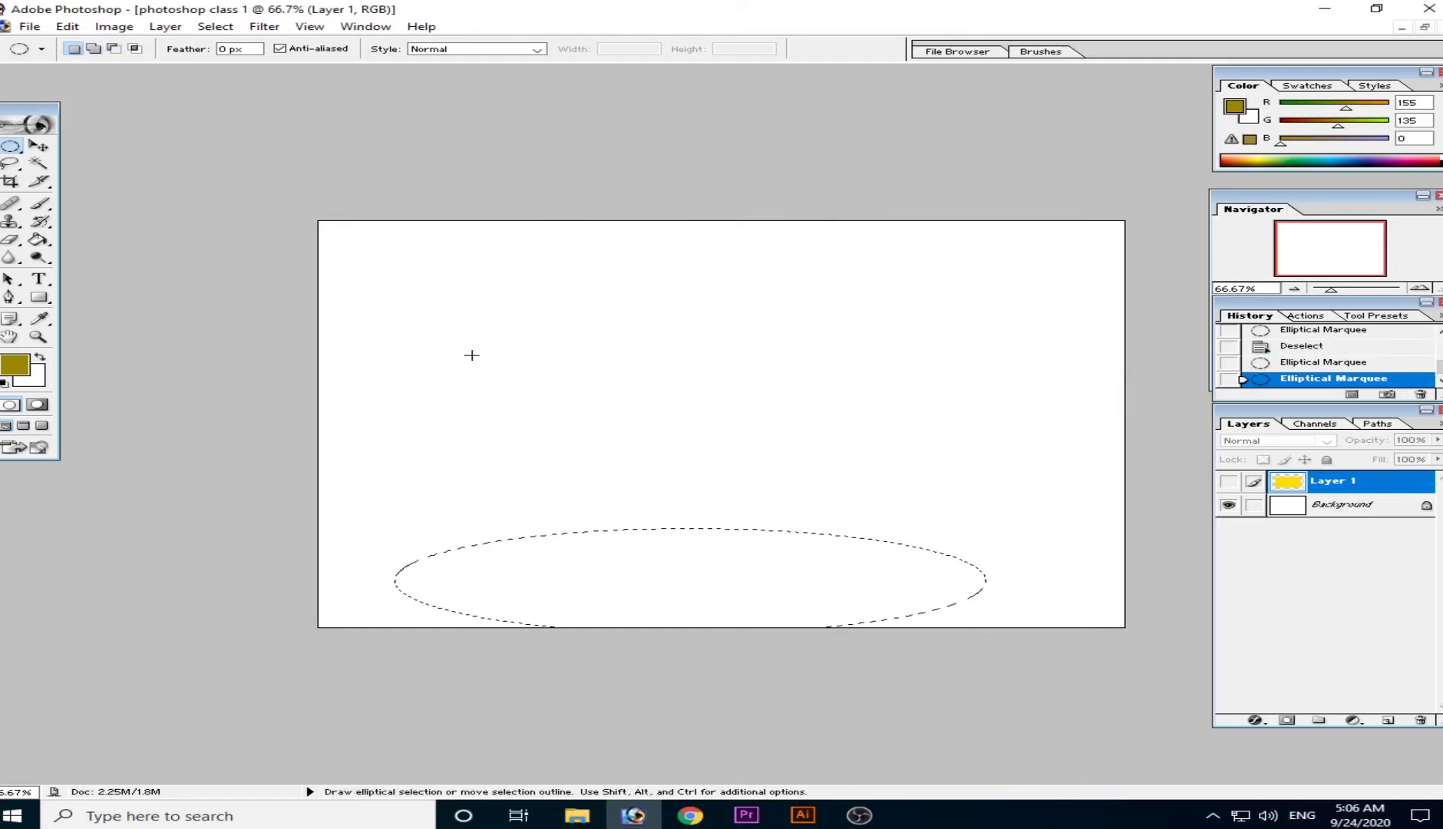
pyautogui.moveTo(470, 354); pyautogui.dragTo(685, 461)
# Step: Add a wide flat ellipse above the central one and a wide overlapping ellipse below it to the selection
pyautogui.click(92, 48)
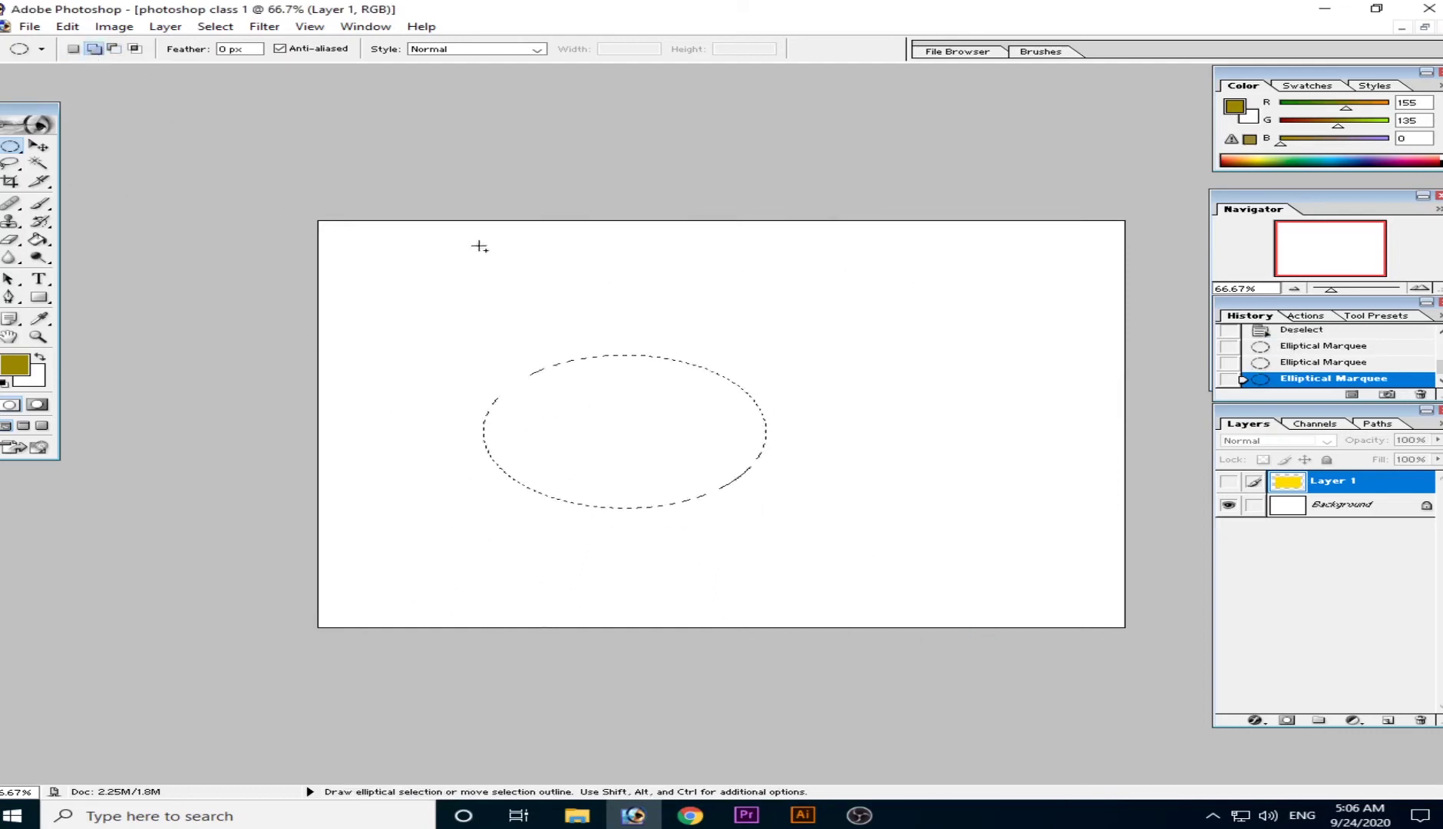
pyautogui.moveTo(916, 346); pyautogui.dragTo(935, 345)
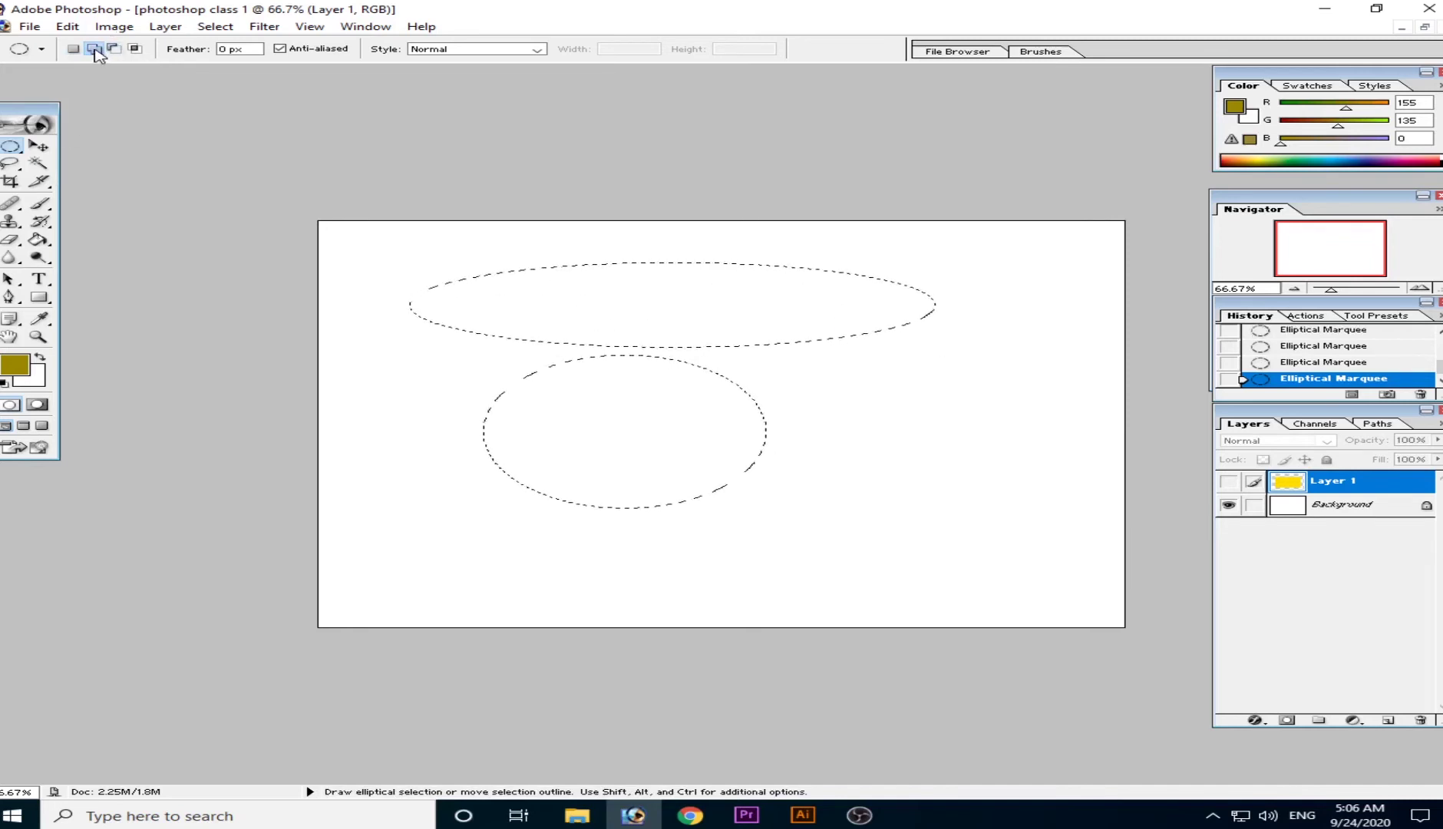
pyautogui.moveTo(440, 499); pyautogui.dragTo(546, 547)
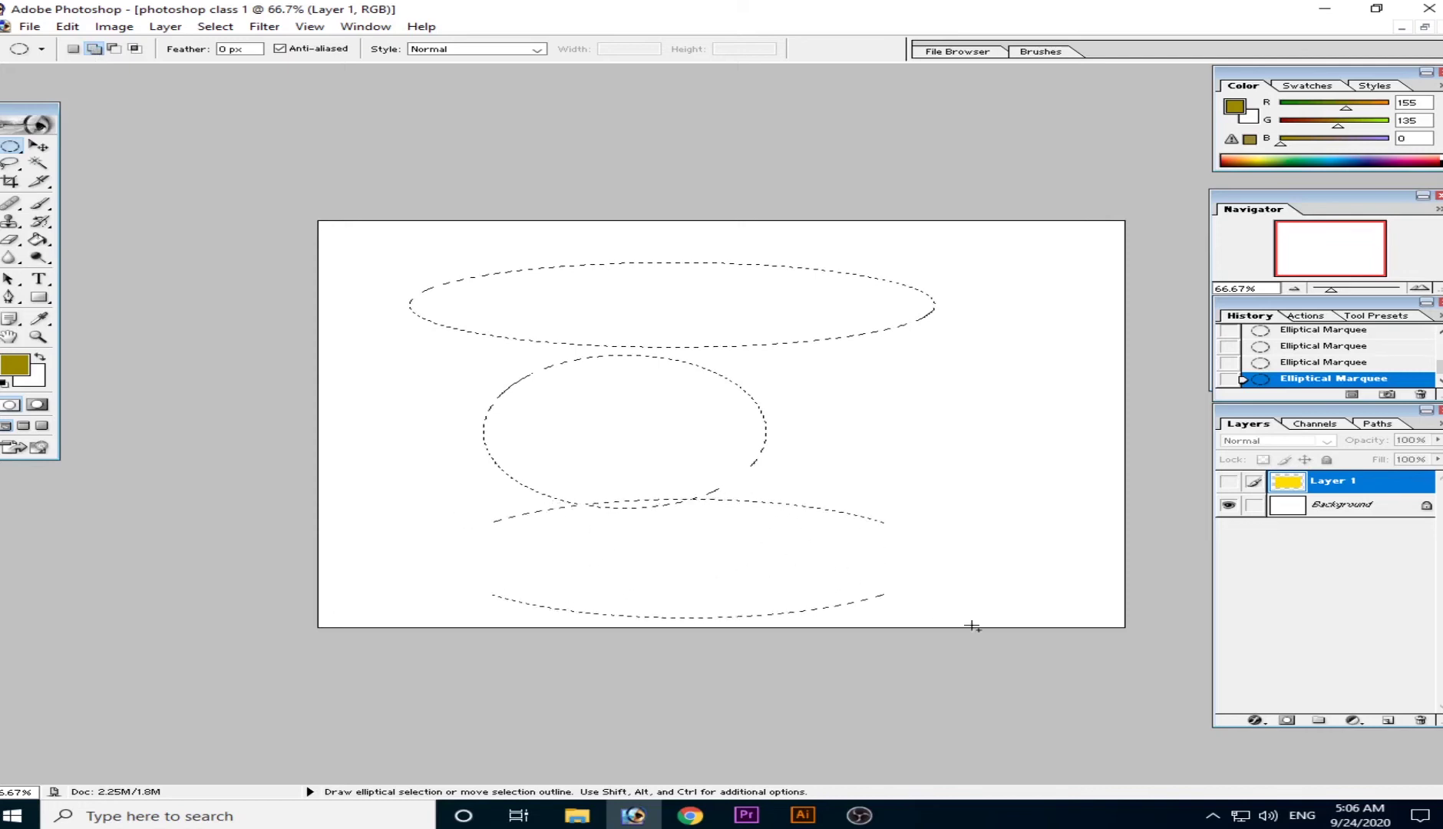
pyautogui.moveTo(1006, 634); pyautogui.dragTo(1006, 634)
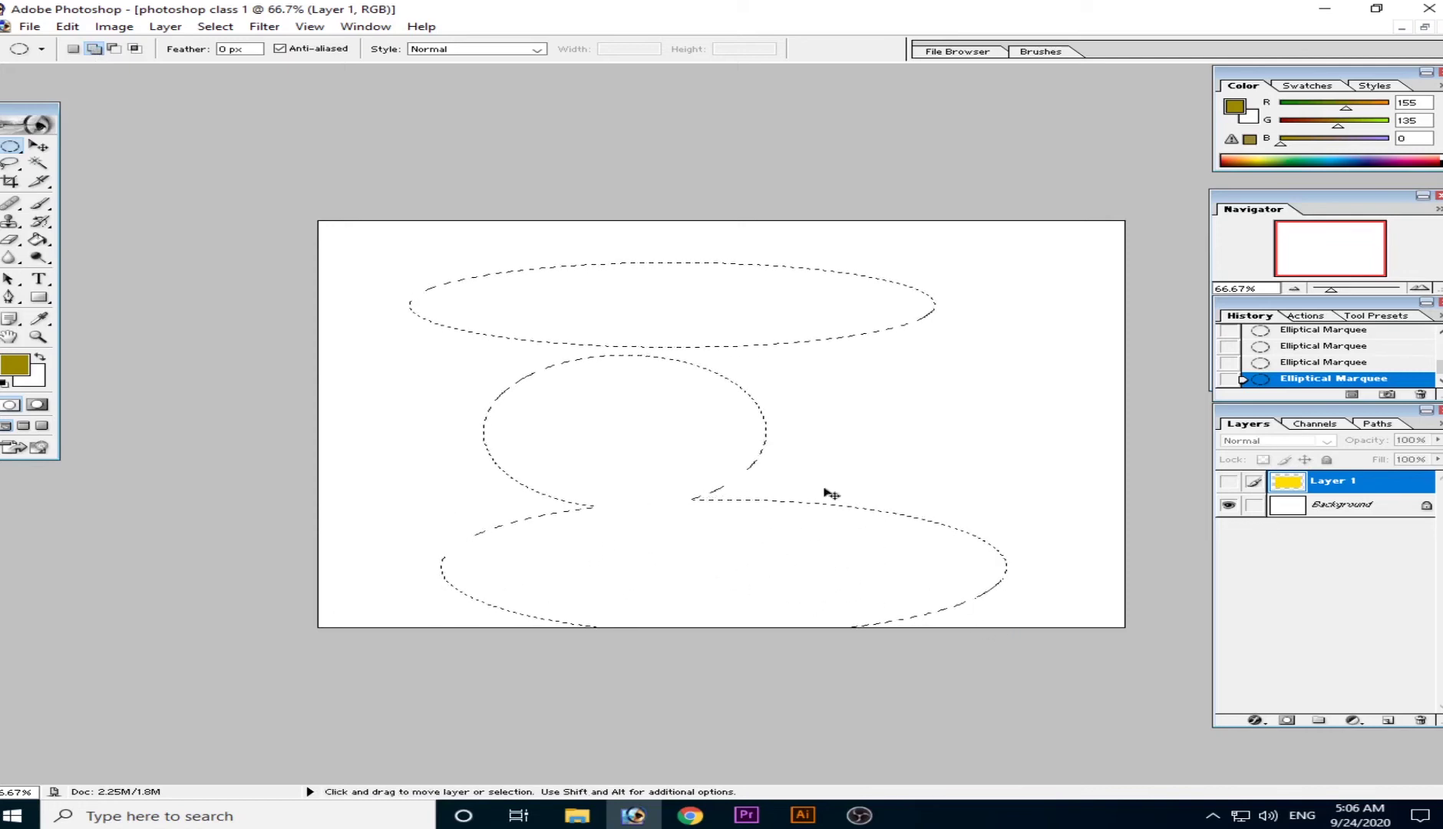
# Step: Undo the added lower ellipse and step backward through the history to the Deselect state
pyautogui.hotkey('ctrl', 'z')
pyautogui.hotkey('ctrl', 'z')
pyautogui.hotkey('ctrl', 'z')
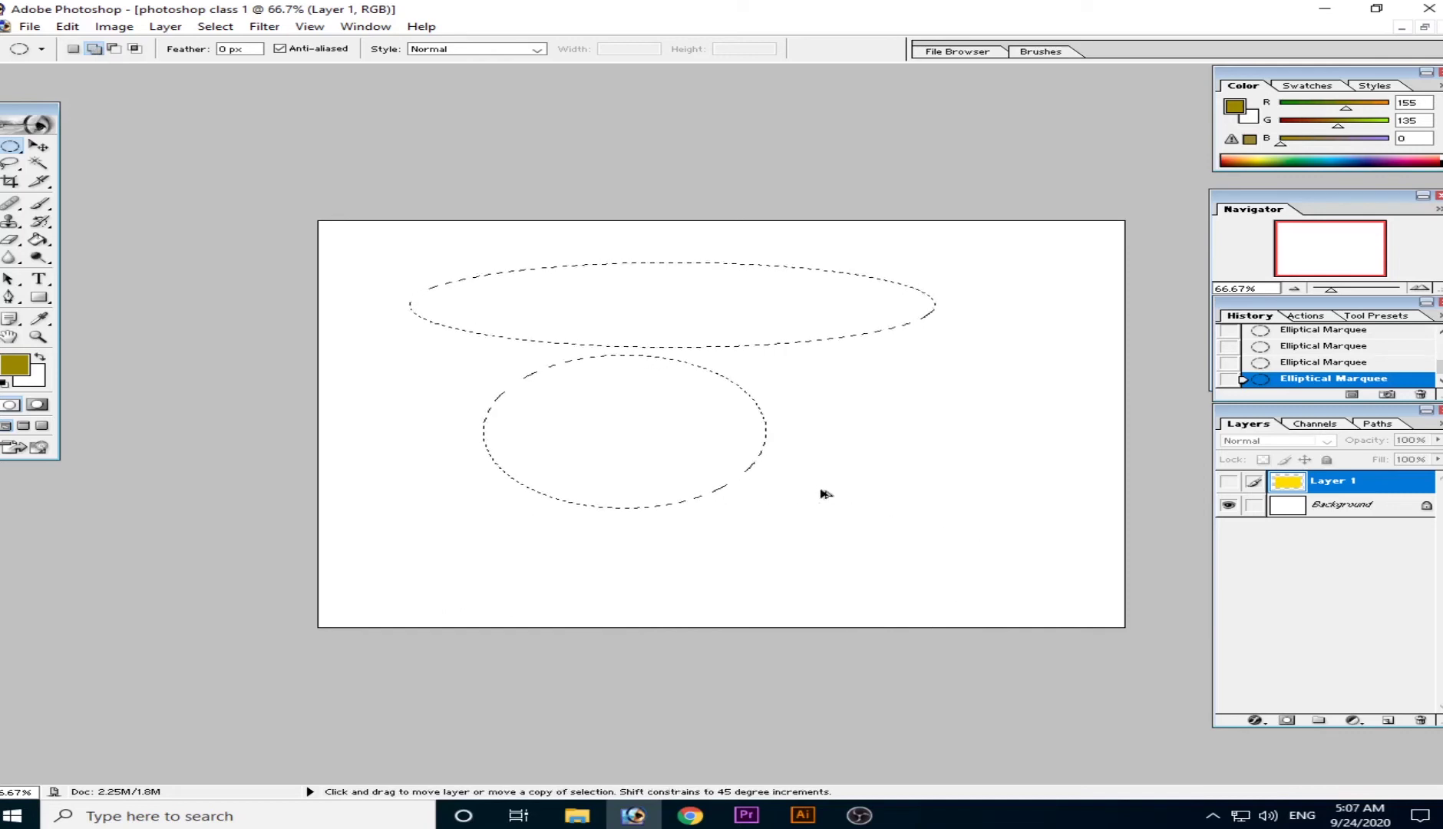
pyautogui.hotkey('ctrl', 'alt', 'z')
pyautogui.hotkey('ctrl', 'alt', 'z')
pyautogui.hotkey('ctrl', 'alt', 'z')
pyautogui.hotkey('ctrl', 'alt', 'z')
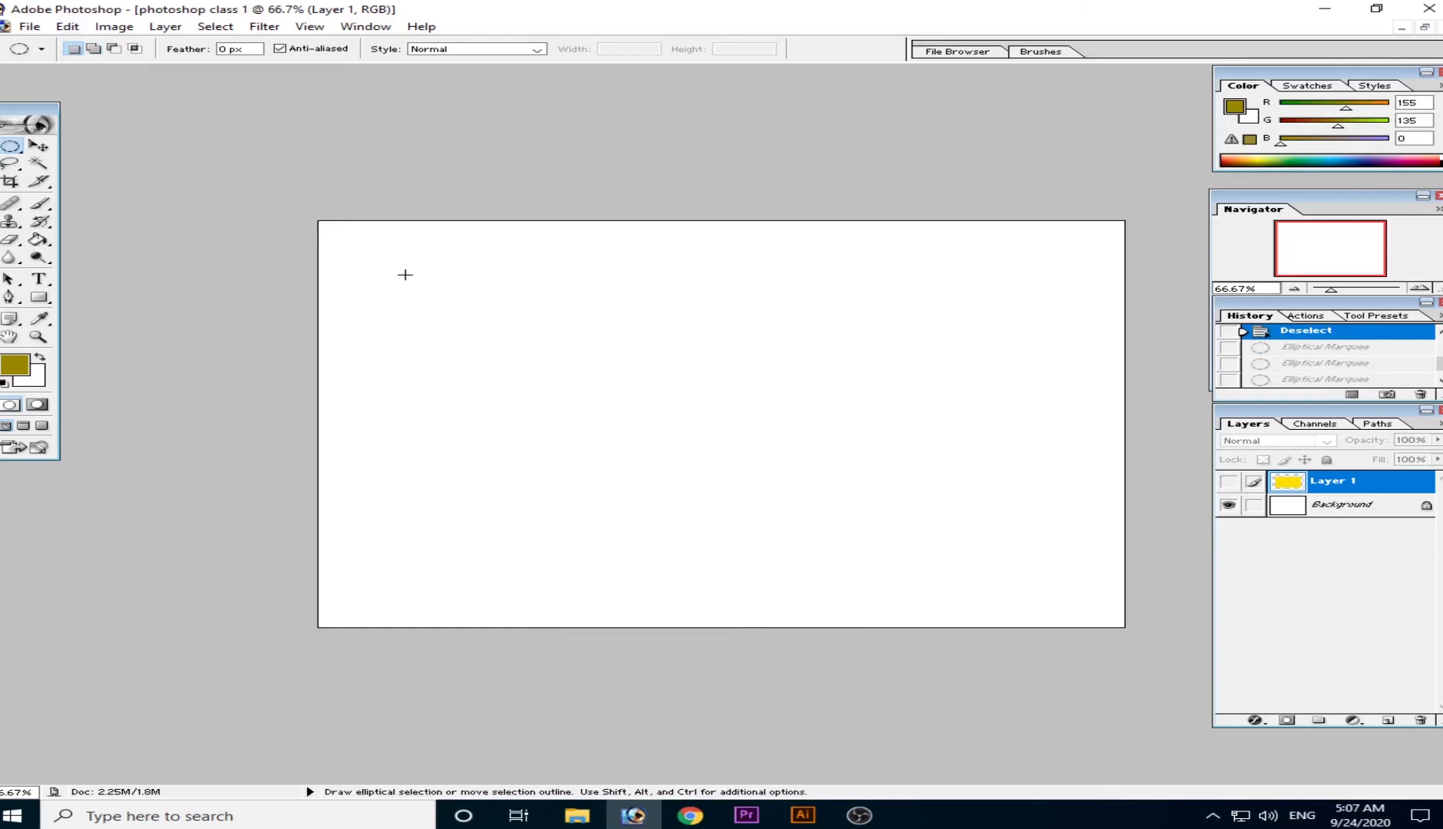
# Step: Draw a wide central elliptical selection and add small ellipses around its corners plus two large overlapping ellipses
pyautogui.moveTo(1008, 541); pyautogui.dragTo(1010, 542)
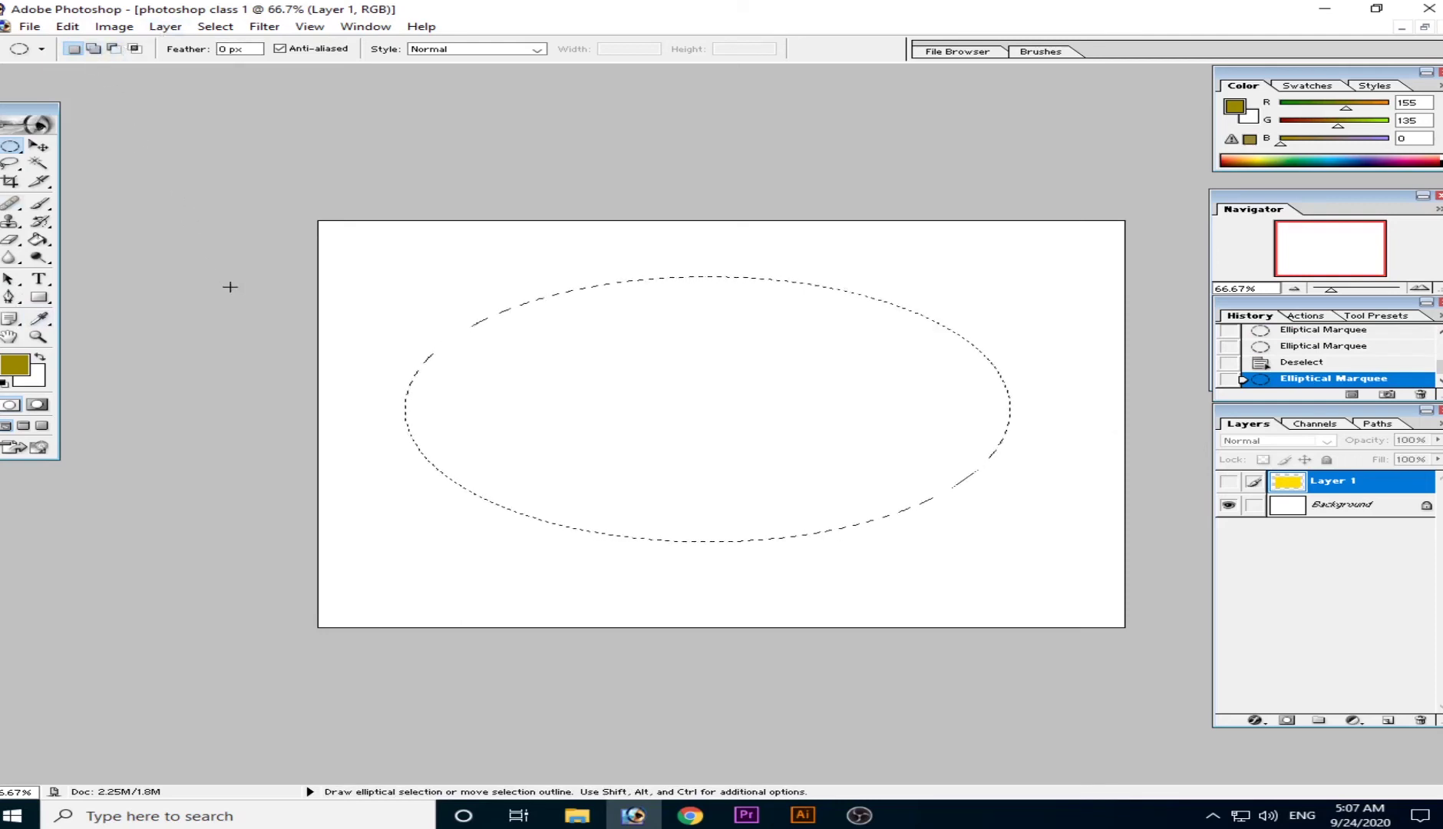
pyautogui.press('shift')
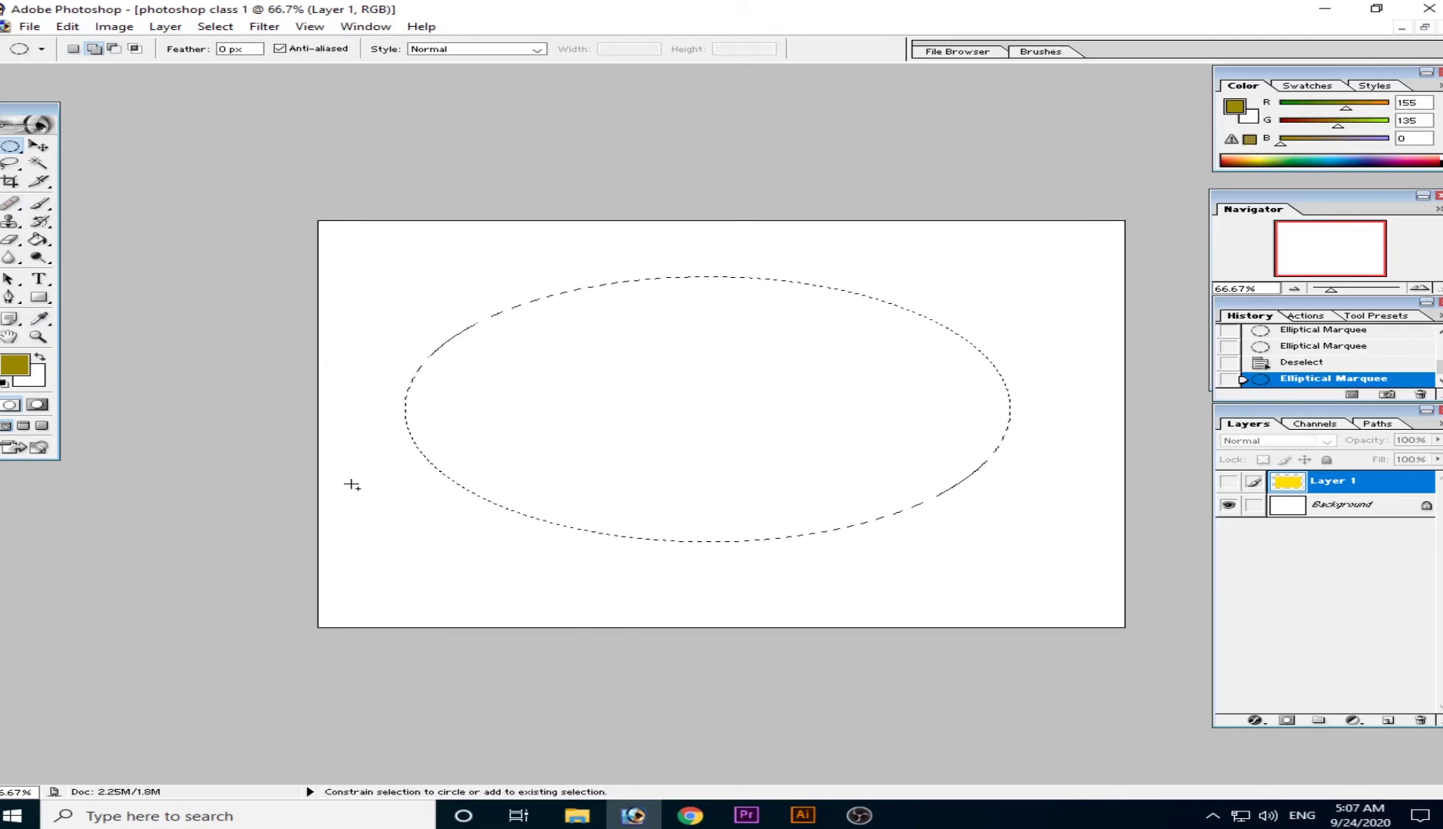
pyautogui.moveTo(488, 593); pyautogui.dragTo(490, 594)
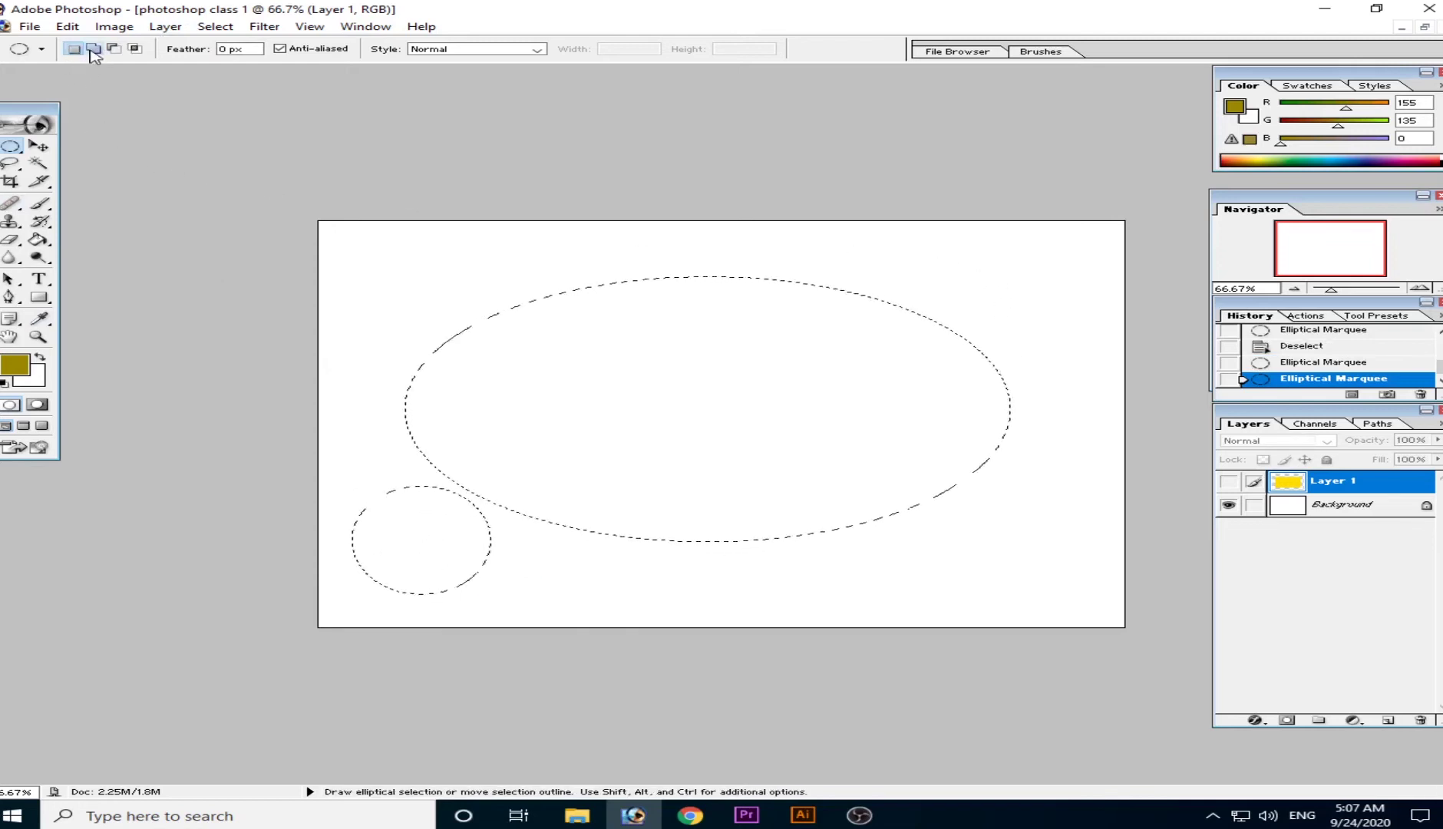
pyautogui.press('shift')
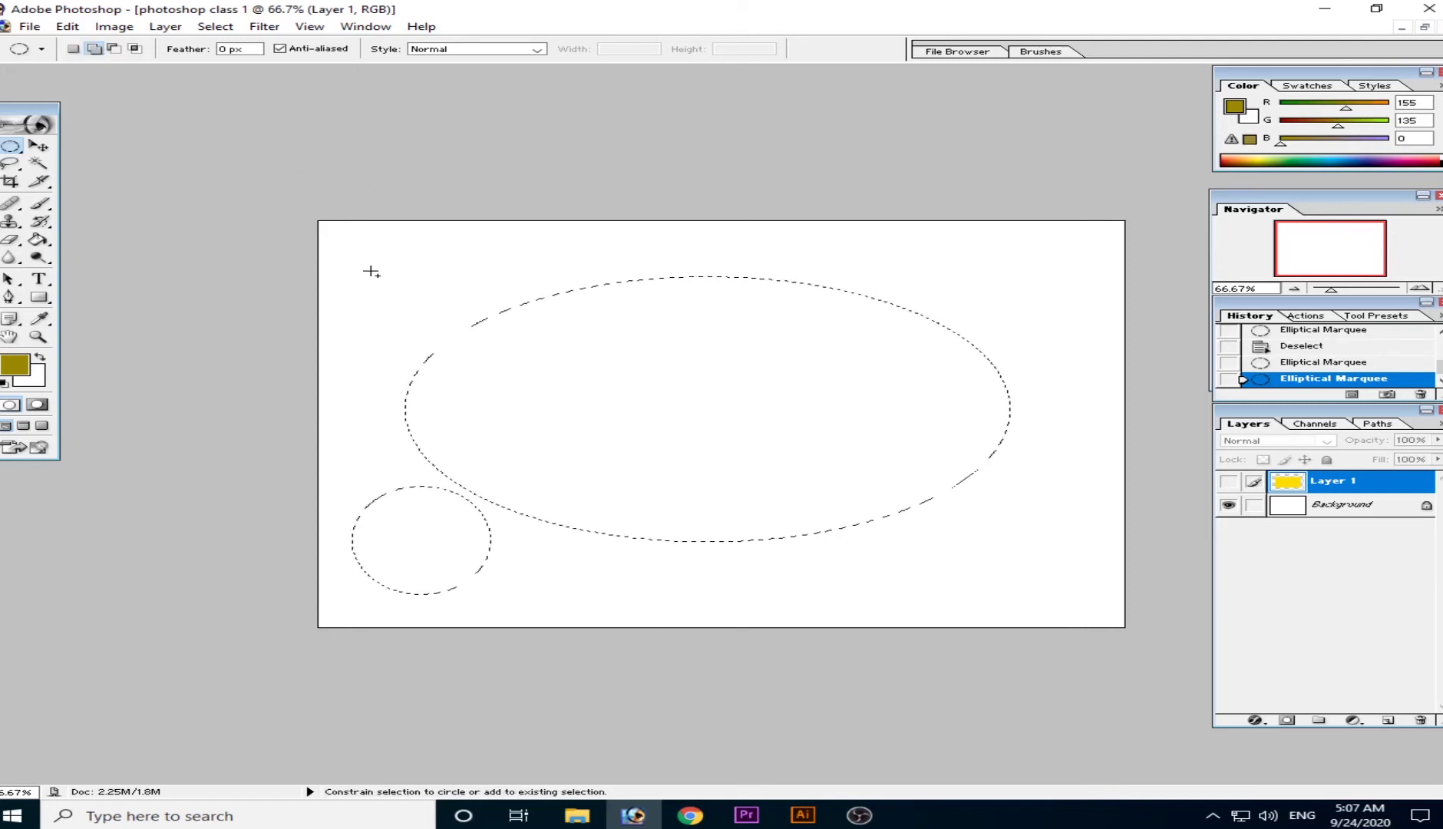
pyautogui.moveTo(348, 238); pyautogui.dragTo(469, 324)
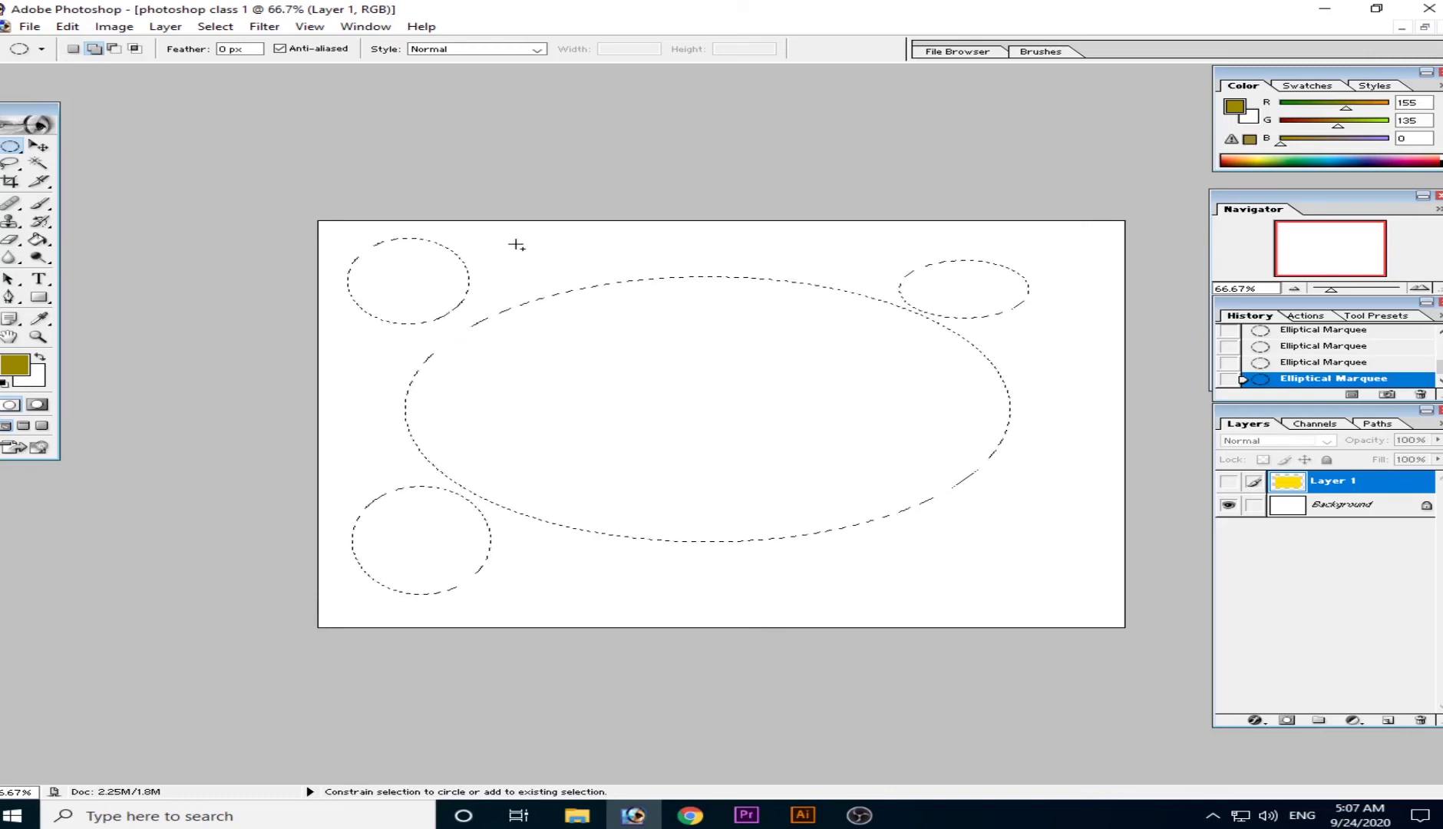
pyautogui.moveTo(526, 250); pyautogui.dragTo(937, 597)
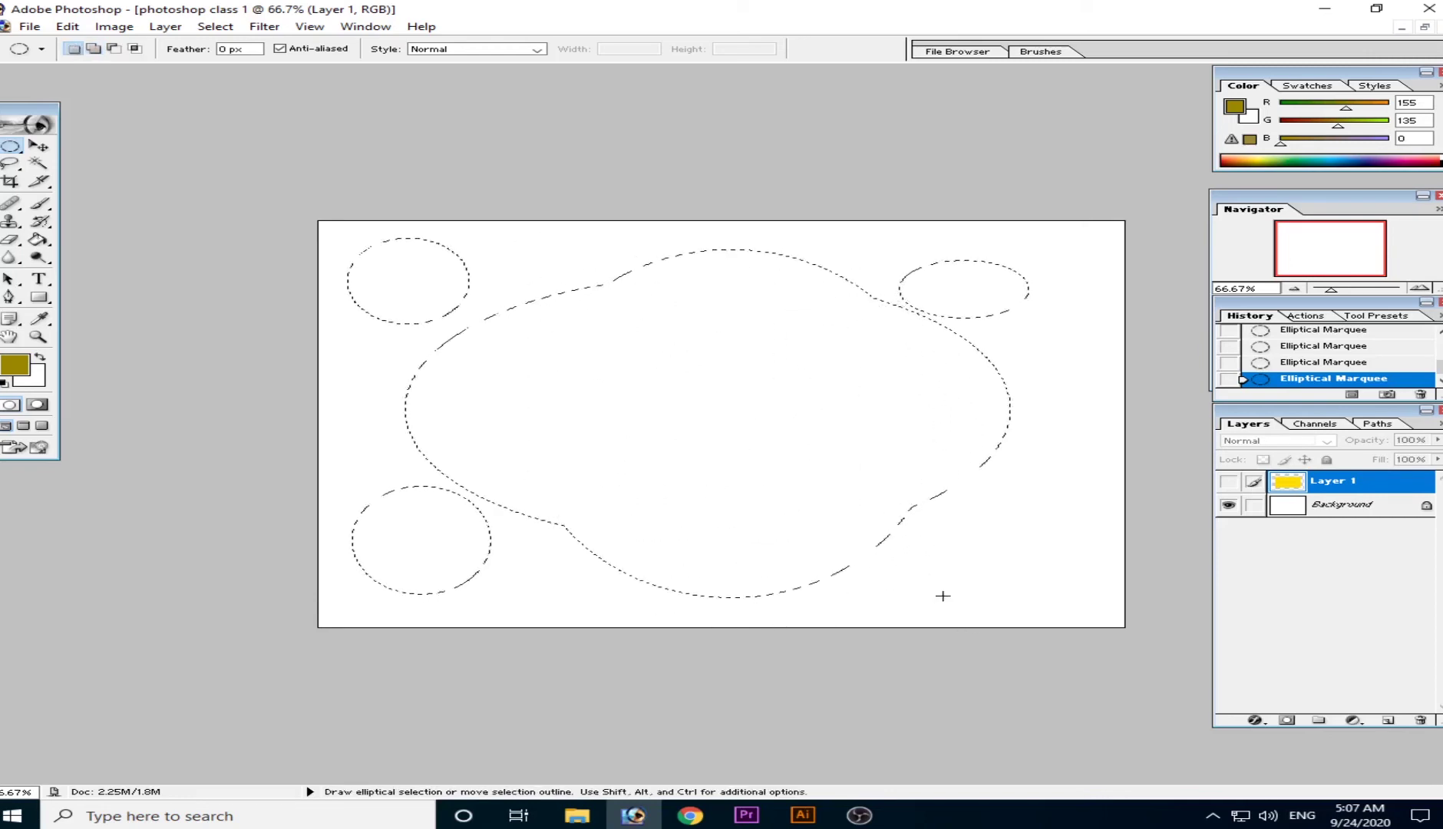
pyautogui.press('shift')
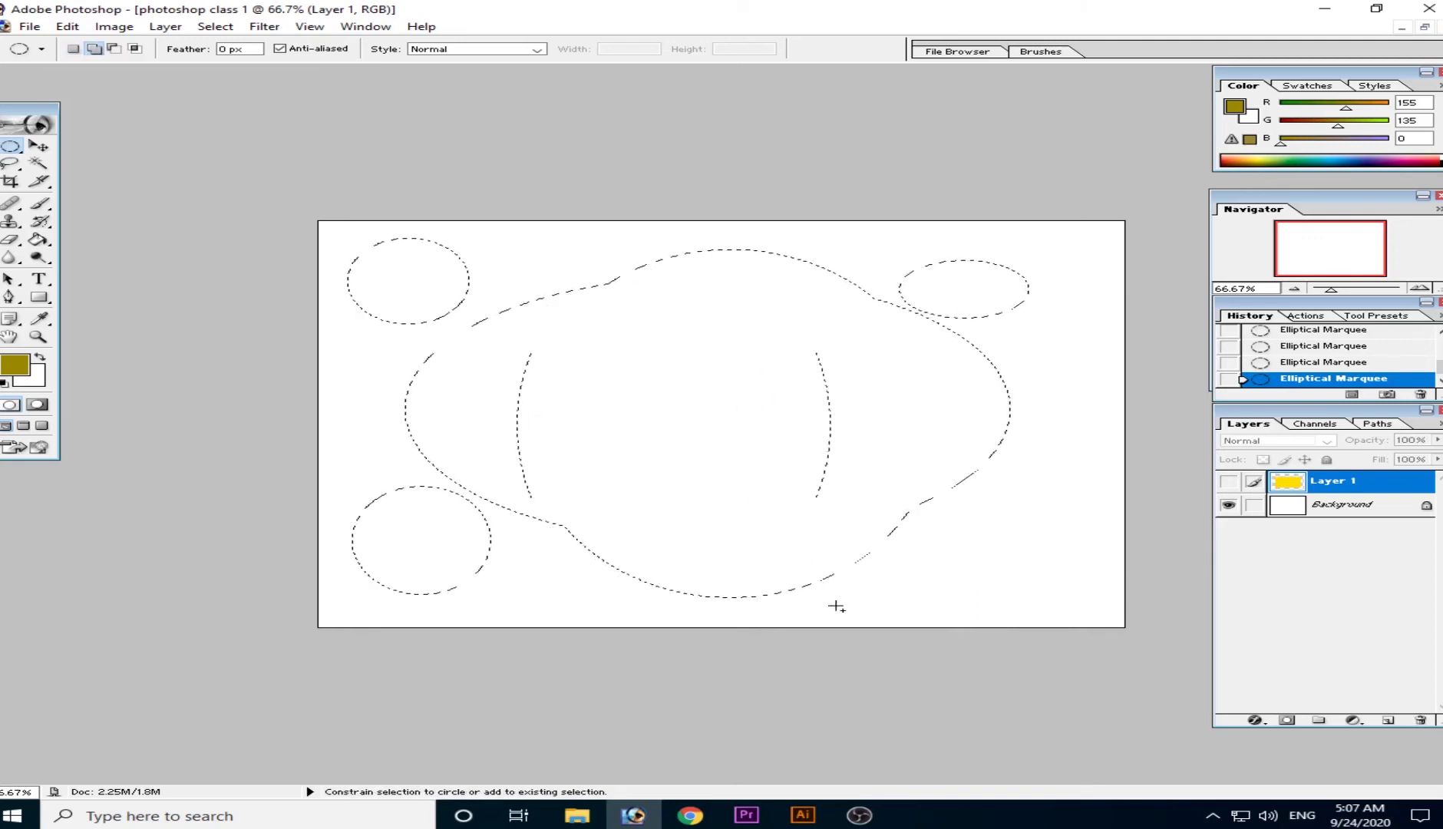
pyautogui.moveTo(847, 624); pyautogui.dragTo(847, 624)
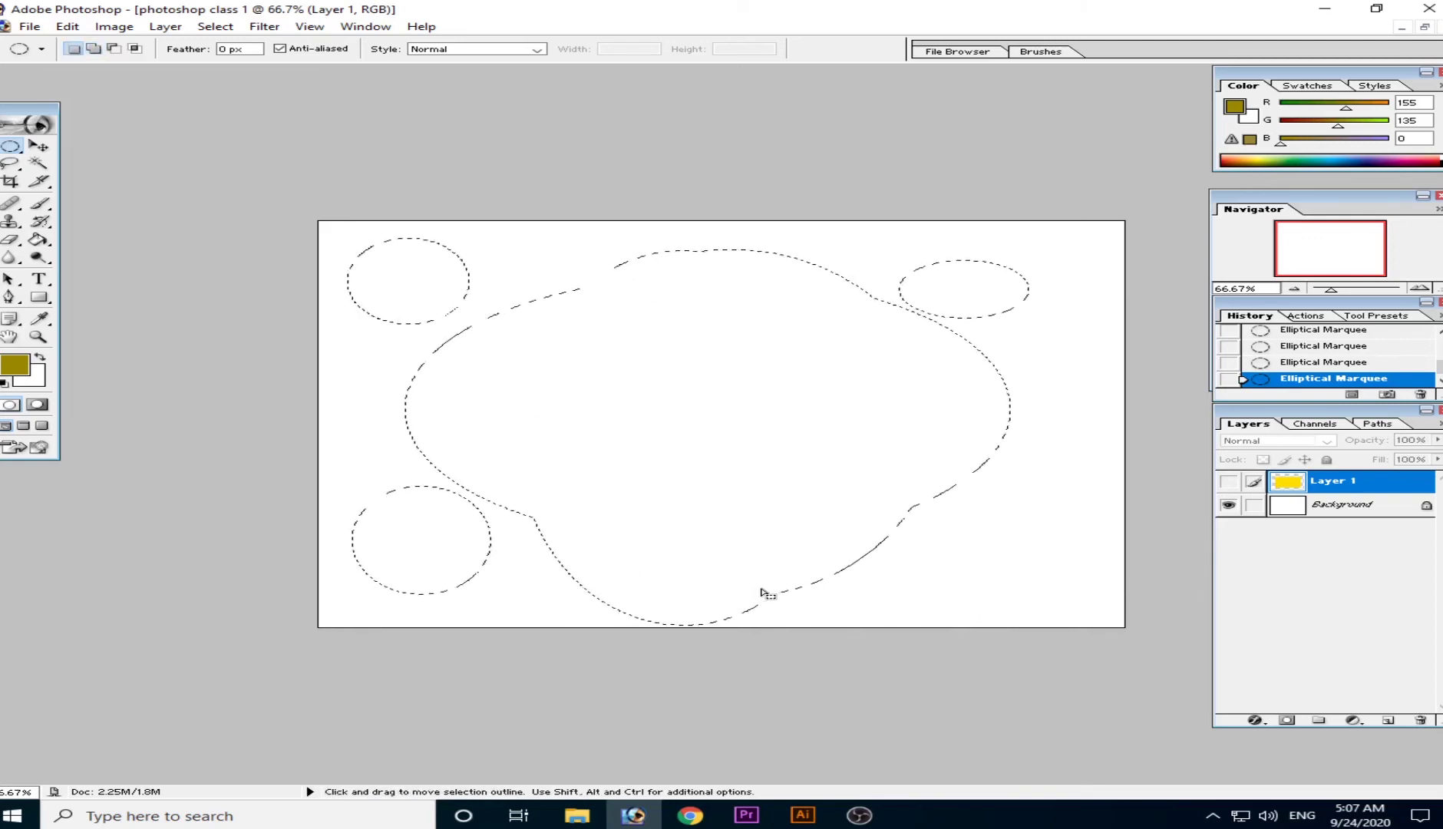
# Step: Step backward through the history past all the added ellipses to the Deselect state
pyautogui.hotkey('ctrl', 'alt', 'z')
pyautogui.hotkey('ctrl', 'alt', 'z')
pyautogui.hotkey('ctrl', 'alt', 'z')
pyautogui.hotkey('ctrl', 'alt', 'z')
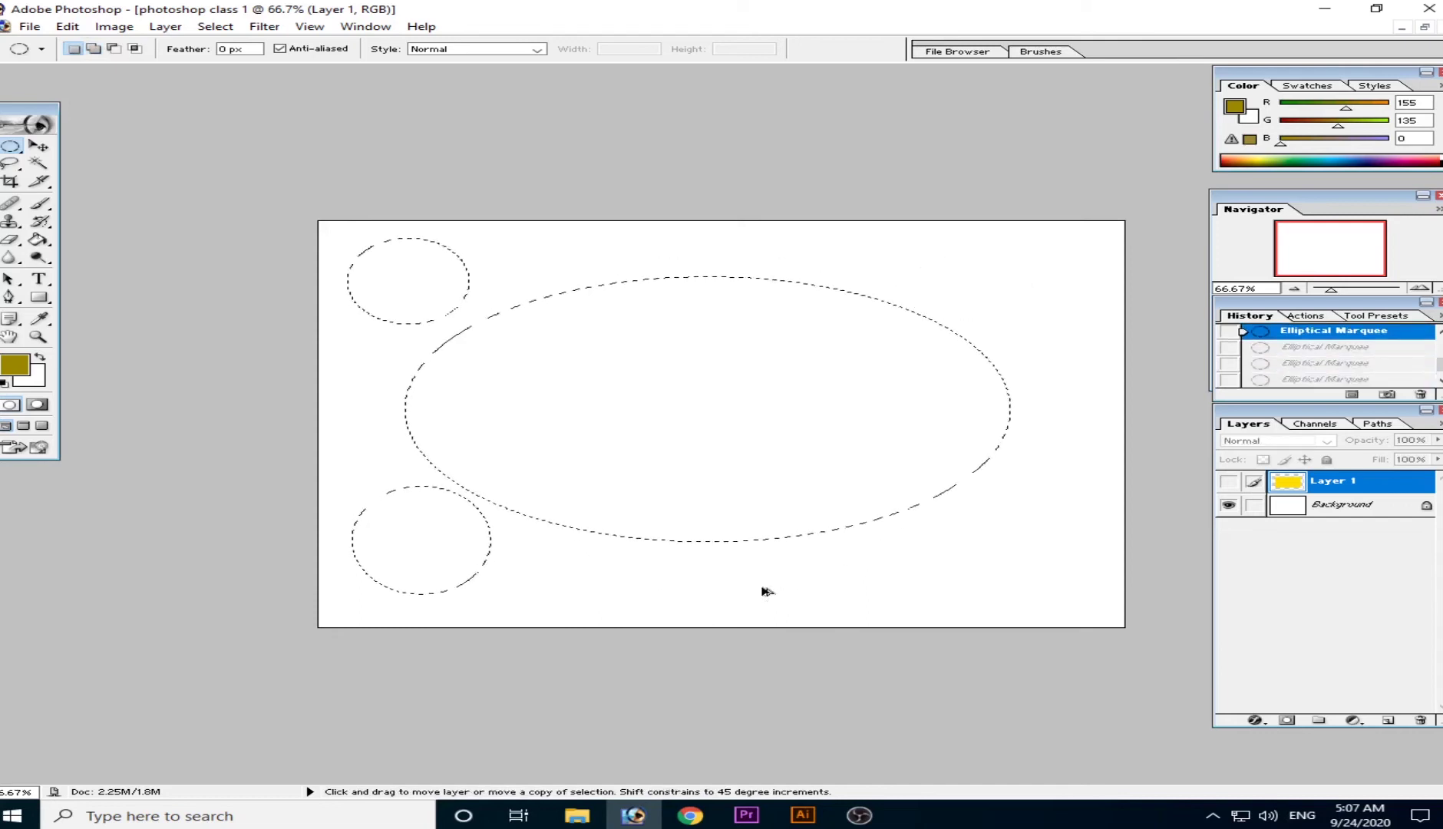
pyautogui.click(367, 508)
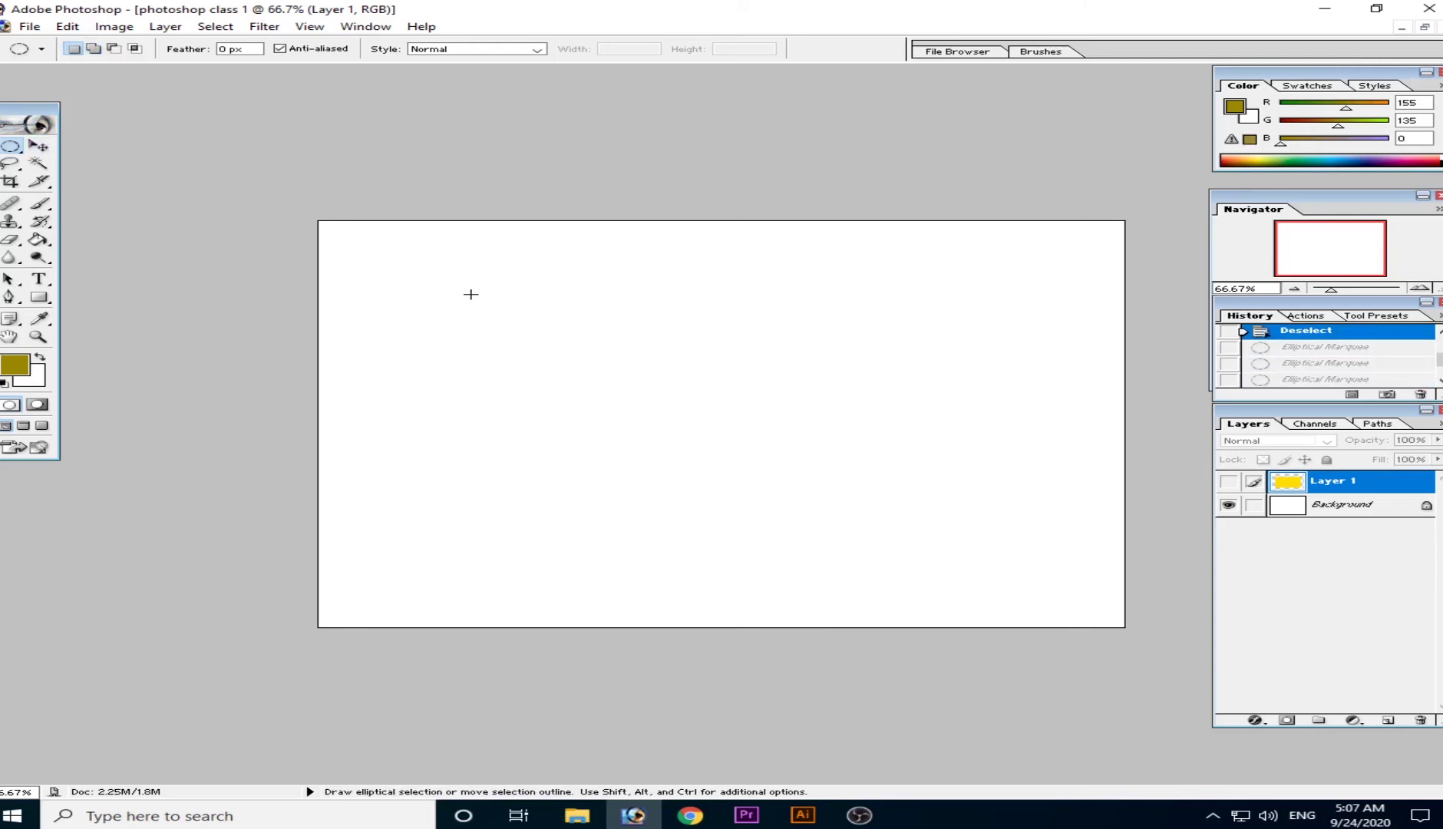
# Step: Draw a large free-form elliptical selection across the right part of the canvas and undo it
pyautogui.moveTo(470, 295); pyautogui.dragTo(1110, 601)
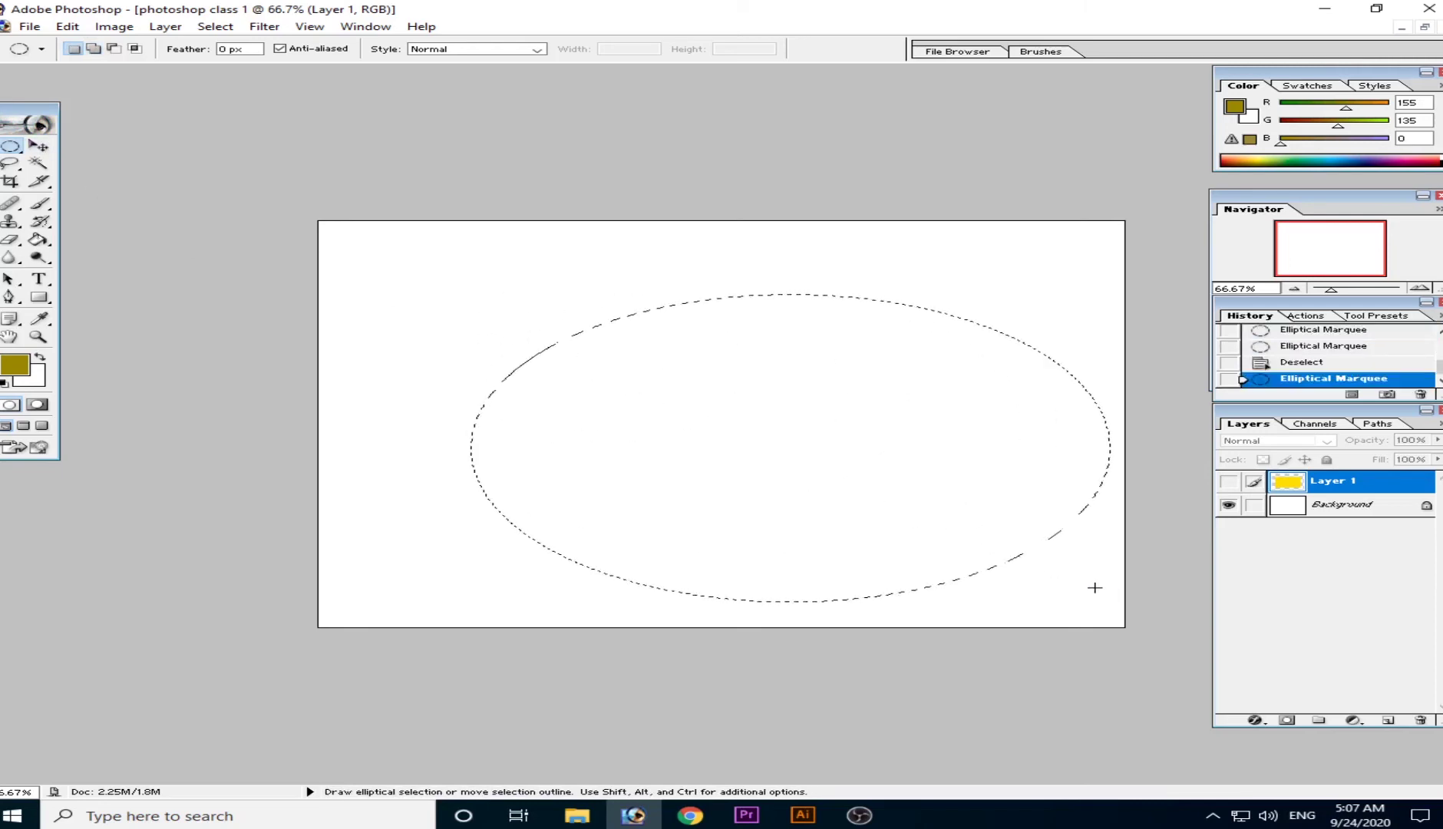
pyautogui.hotkey('ctrl', 'z')
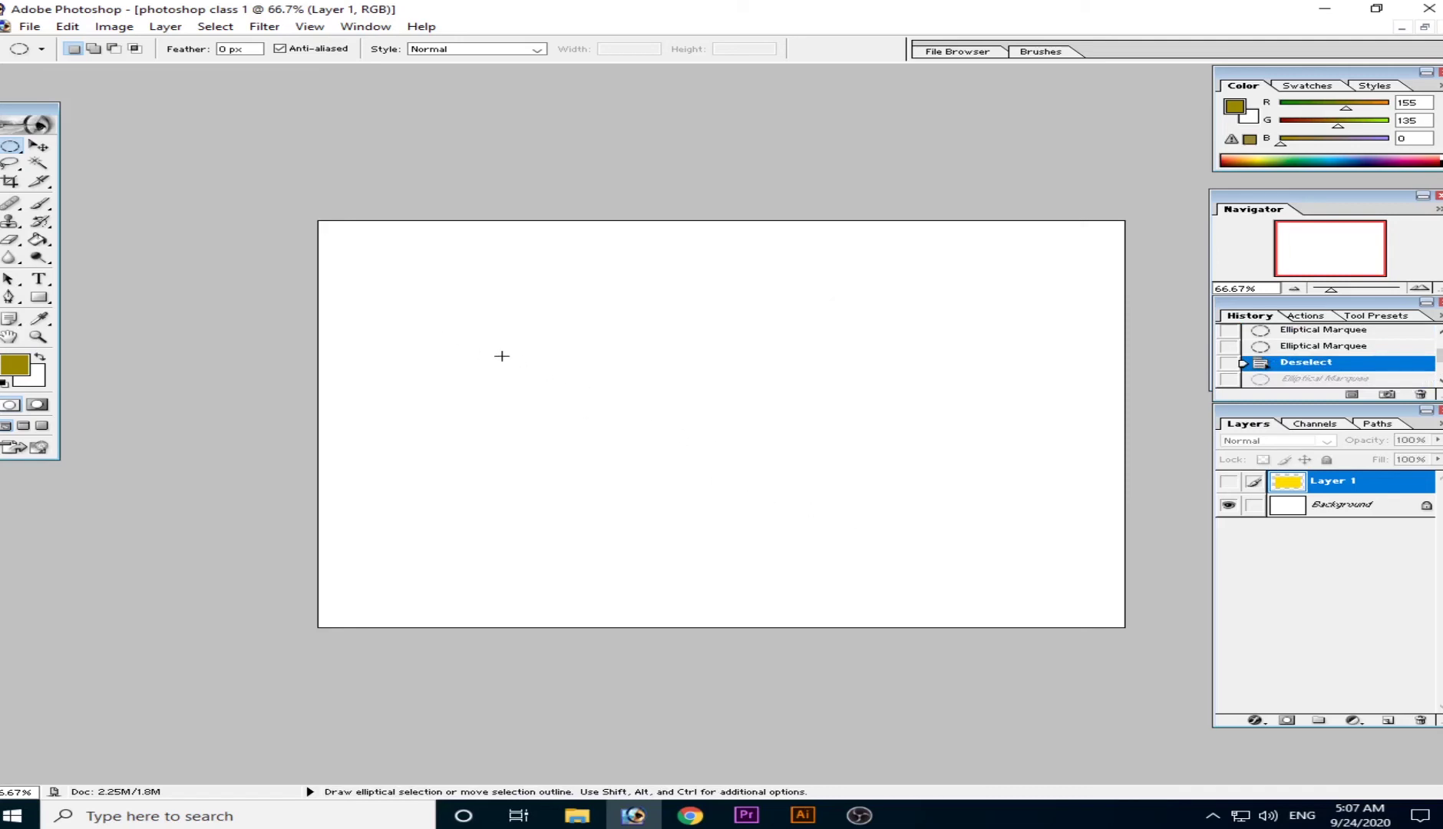
# Step: Draw a large elliptical marquee selection constrained to a circle and try to fill it with the foreground color on hidden Layer 1
pyautogui.press('shift')
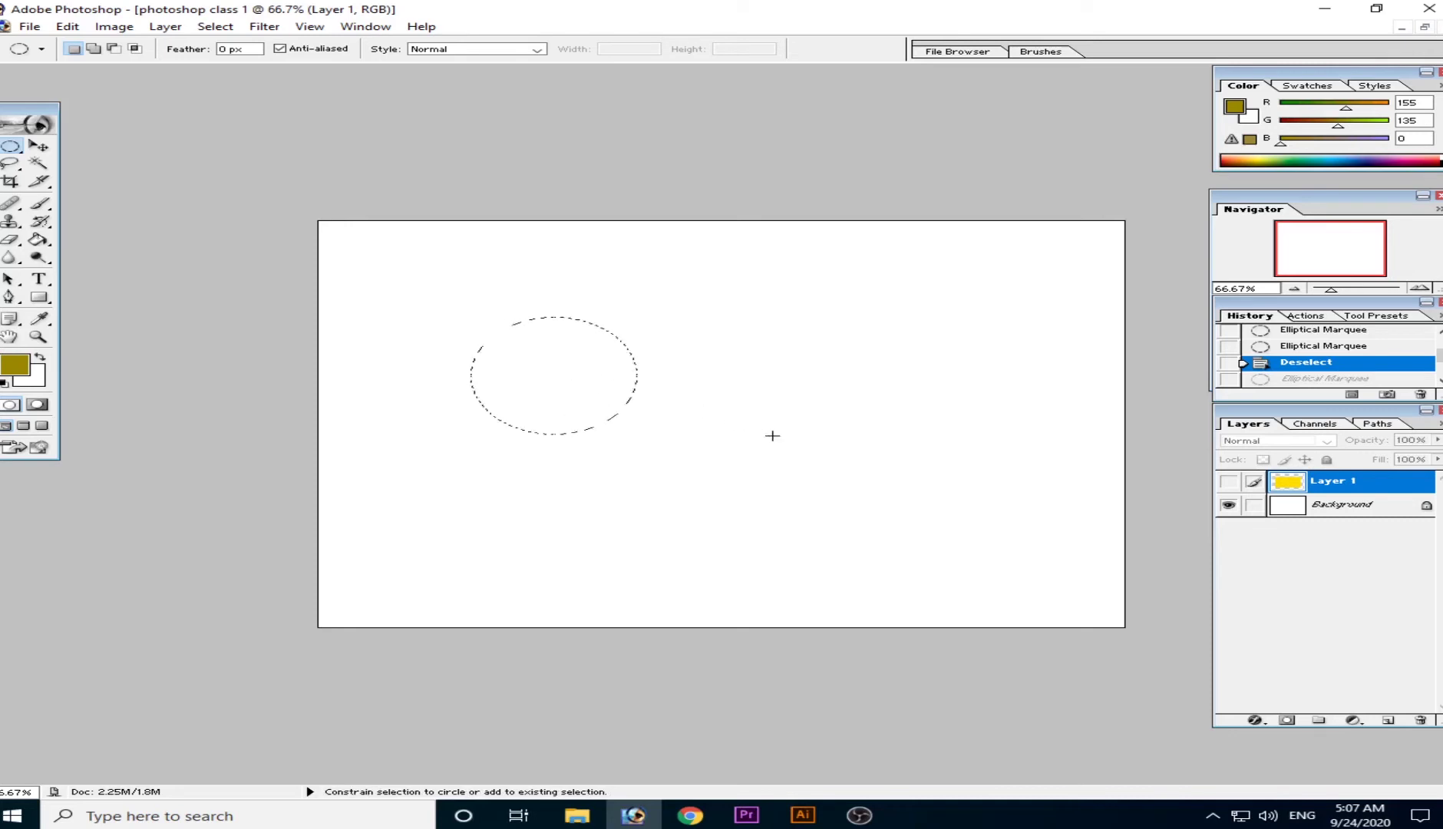
pyautogui.moveTo(773, 435); pyautogui.dragTo(1163, 607)
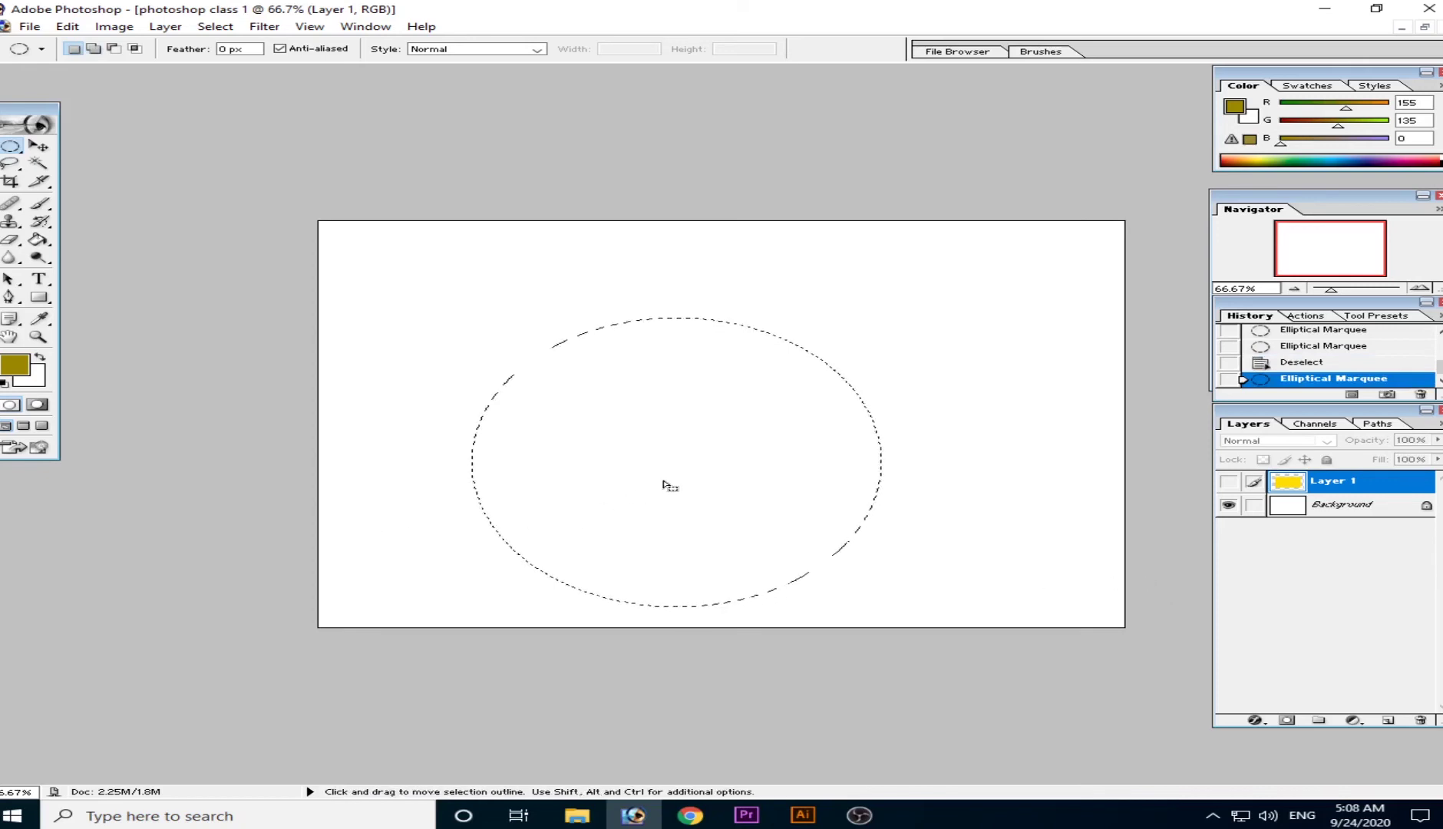
pyautogui.hotkey('alt', 'Delete')
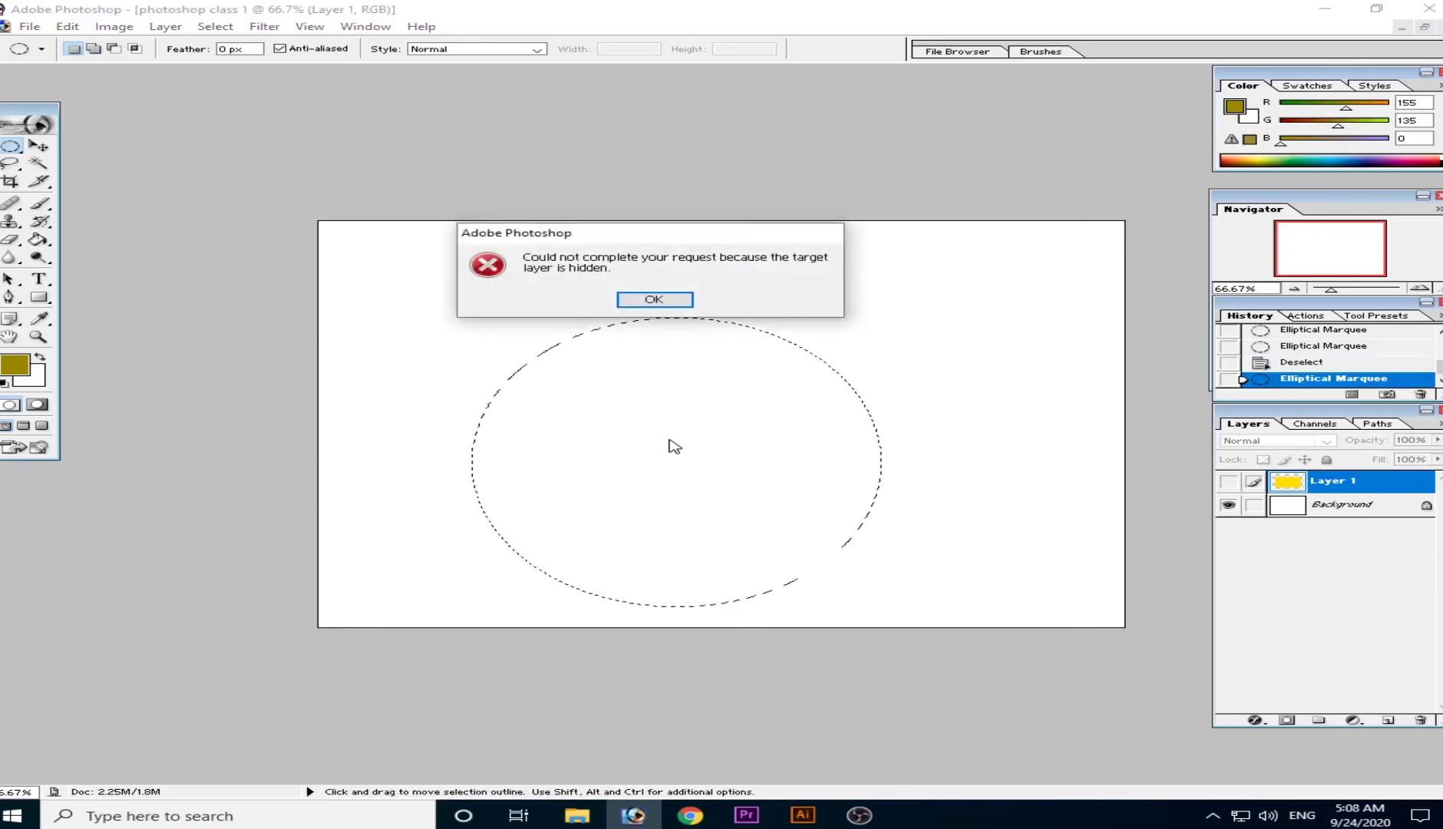
pyautogui.click(653, 300)
# Step: Move the circular selection to the canvas center on the Background layer and fill it with the olive foreground color using Paint Bucket
pyautogui.press('v')
pyautogui.click(710, 434)
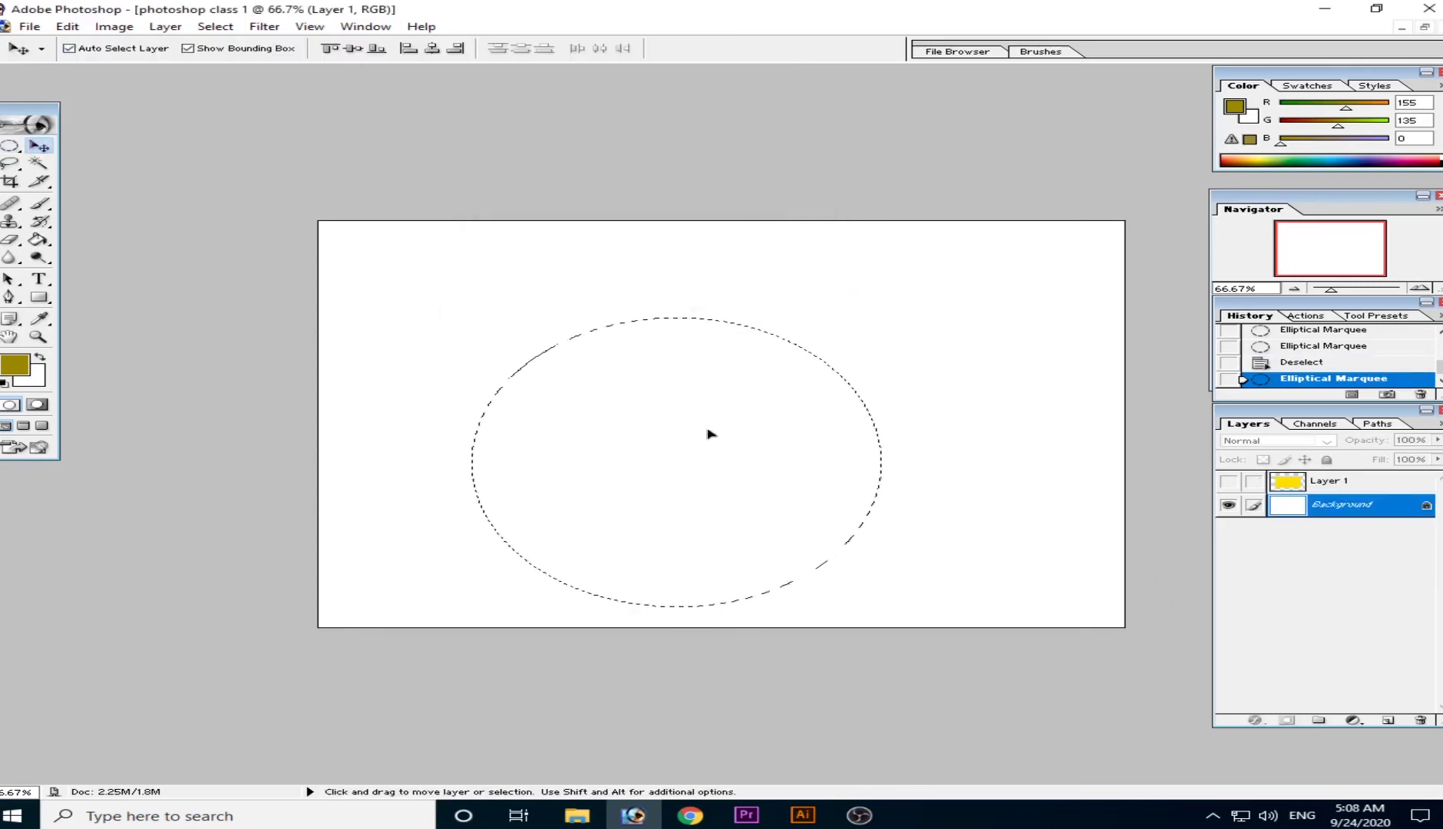
pyautogui.moveTo(710, 434); pyautogui.dragTo(667, 469)
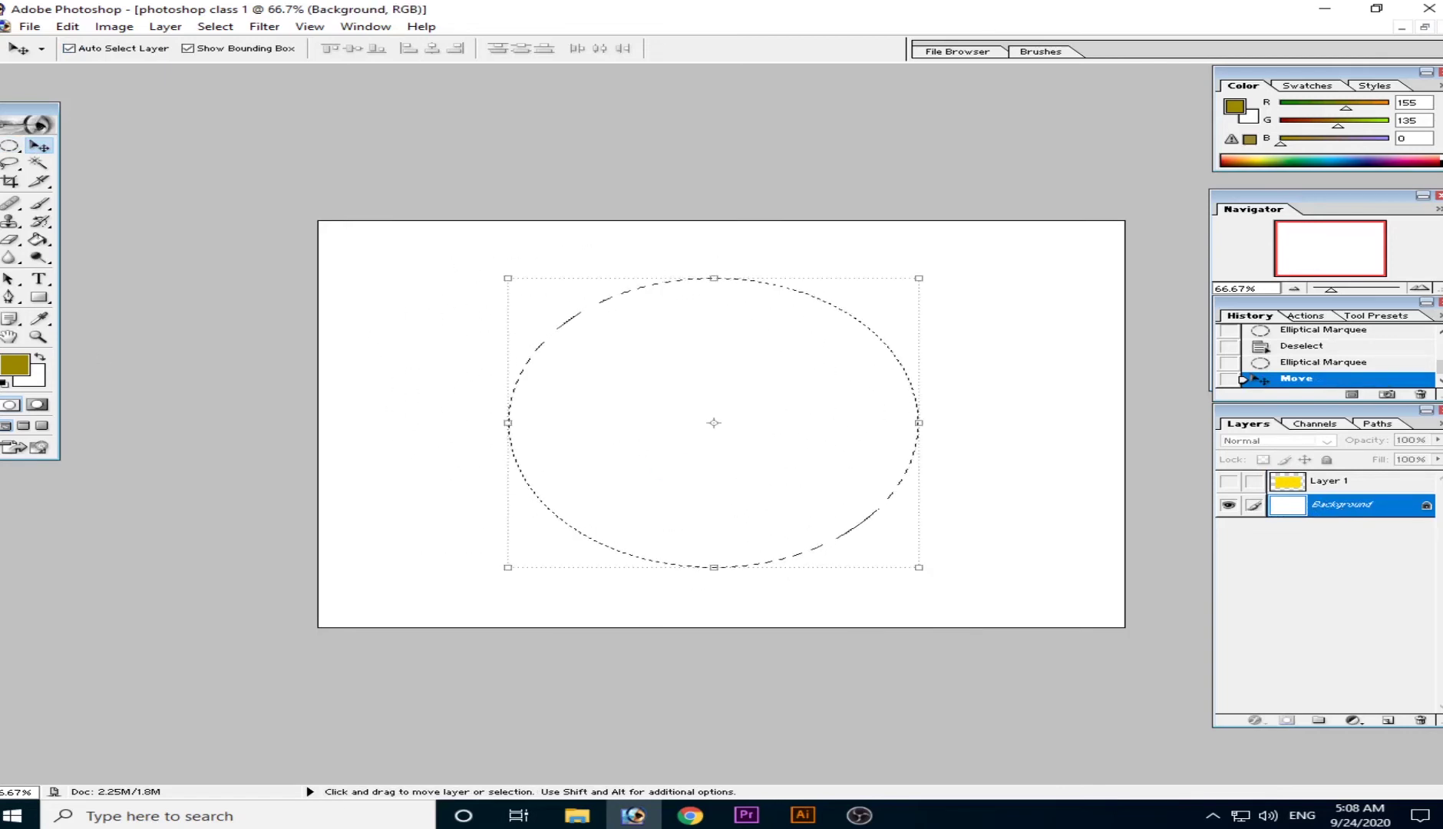
pyautogui.click(38, 238)
pyautogui.click(612, 419)
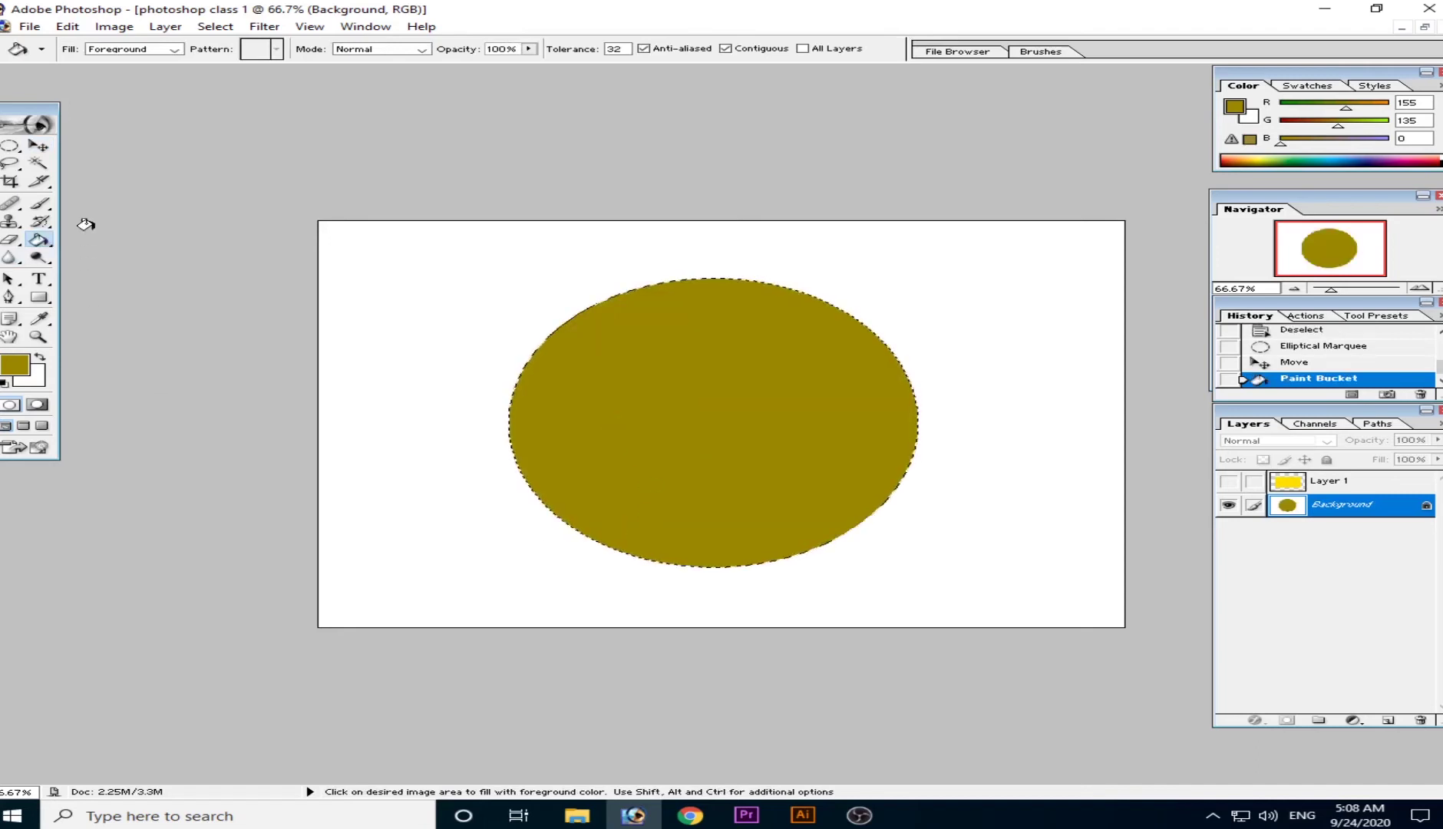
# Step: Move the selected olive circle around the canvas with the Move tool, finishing slightly above center, and deselect it
pyautogui.click(38, 146)
pyautogui.moveTo(802, 461); pyautogui.dragTo(712, 485)
pyautogui.moveTo(729, 471)
pyautogui.mouseDown()
pyautogui.moveTo(817, 459)
pyautogui.moveTo(818, 446)
pyautogui.mouseUp()
pyautogui.hotkey('ctrl', 'd')
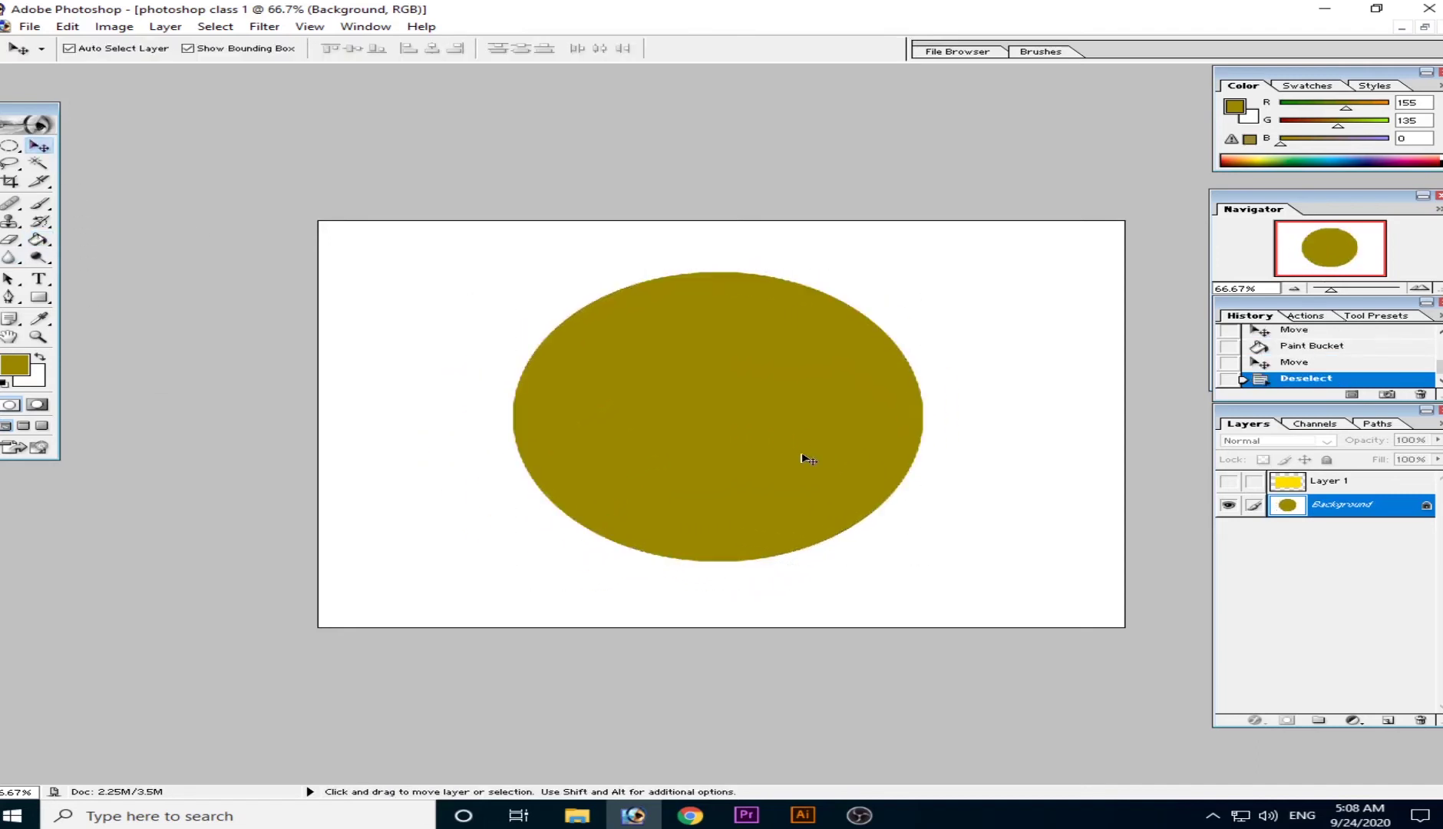
# Step: Try to move the olive circle upward on the locked Background layer without a selection
pyautogui.moveTo(637, 470); pyautogui.dragTo(692, 308)
pyautogui.click(645, 300)
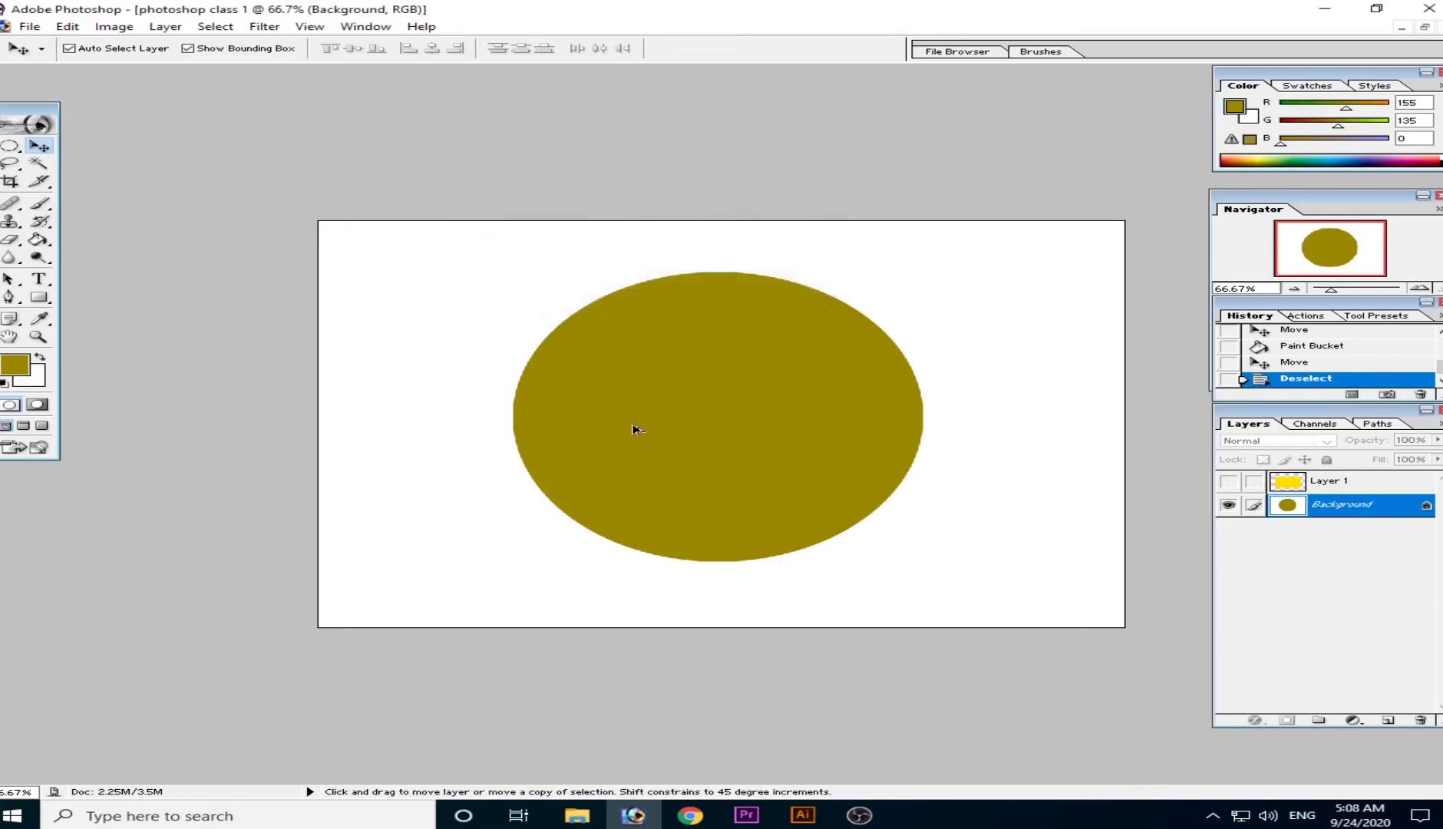
# Step: Restore the circle's selection by stepping back once, move the olive circle slightly upward, and deselect it
pyautogui.hotkey('ctrl', 'alt', 'z')
pyautogui.moveTo(705, 447)
pyautogui.mouseDown()
pyautogui.moveTo(529, 471)
pyautogui.moveTo(662, 472)
pyautogui.moveTo(817, 499)
pyautogui.moveTo(592, 577)
pyautogui.moveTo(457, 379)
pyautogui.moveTo(902, 510)
pyautogui.moveTo(571, 422)
pyautogui.moveTo(728, 470)
pyautogui.moveTo(683, 435)
pyautogui.mouseUp()
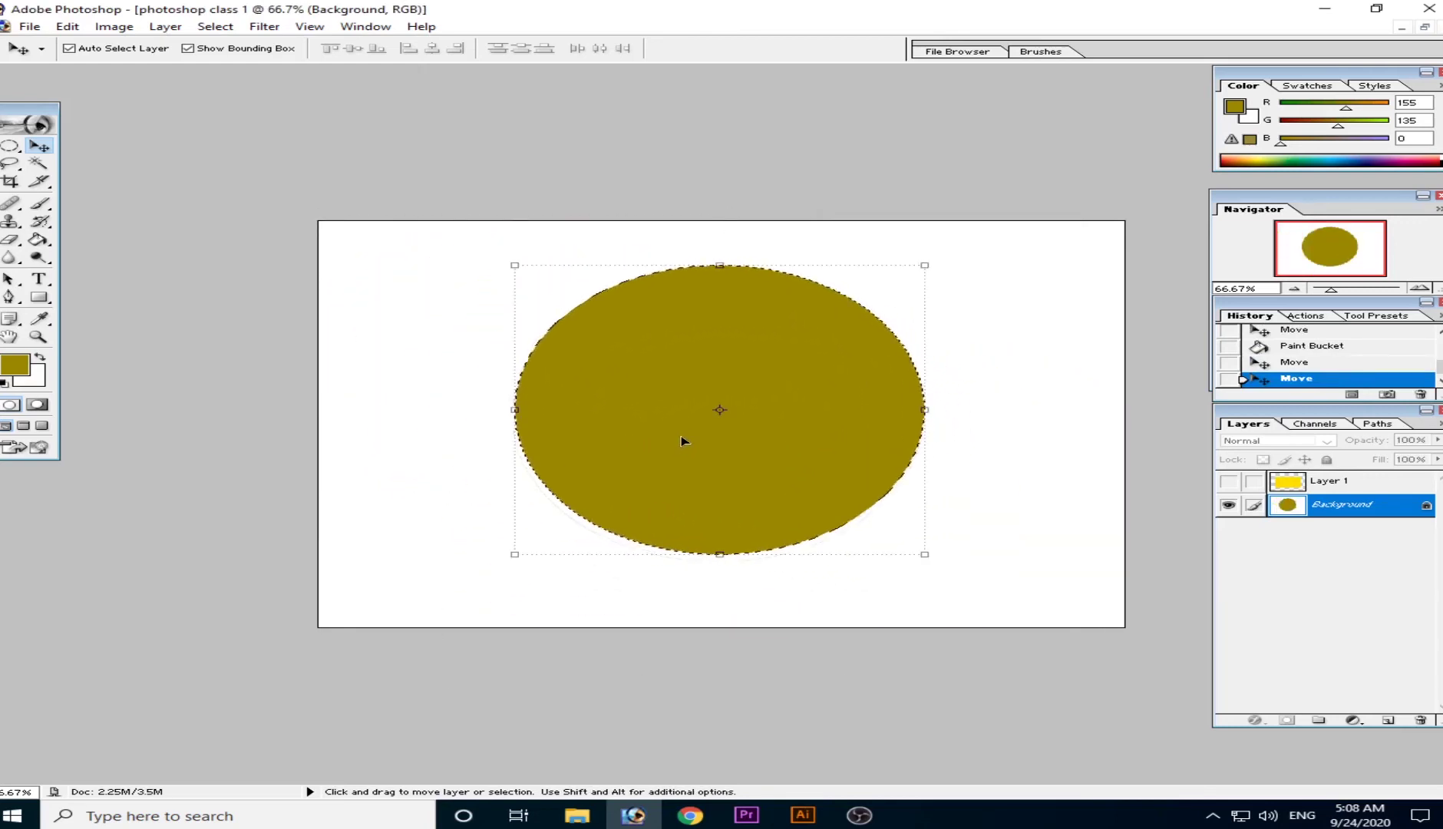
pyautogui.hotkey('ctrl', 'd')
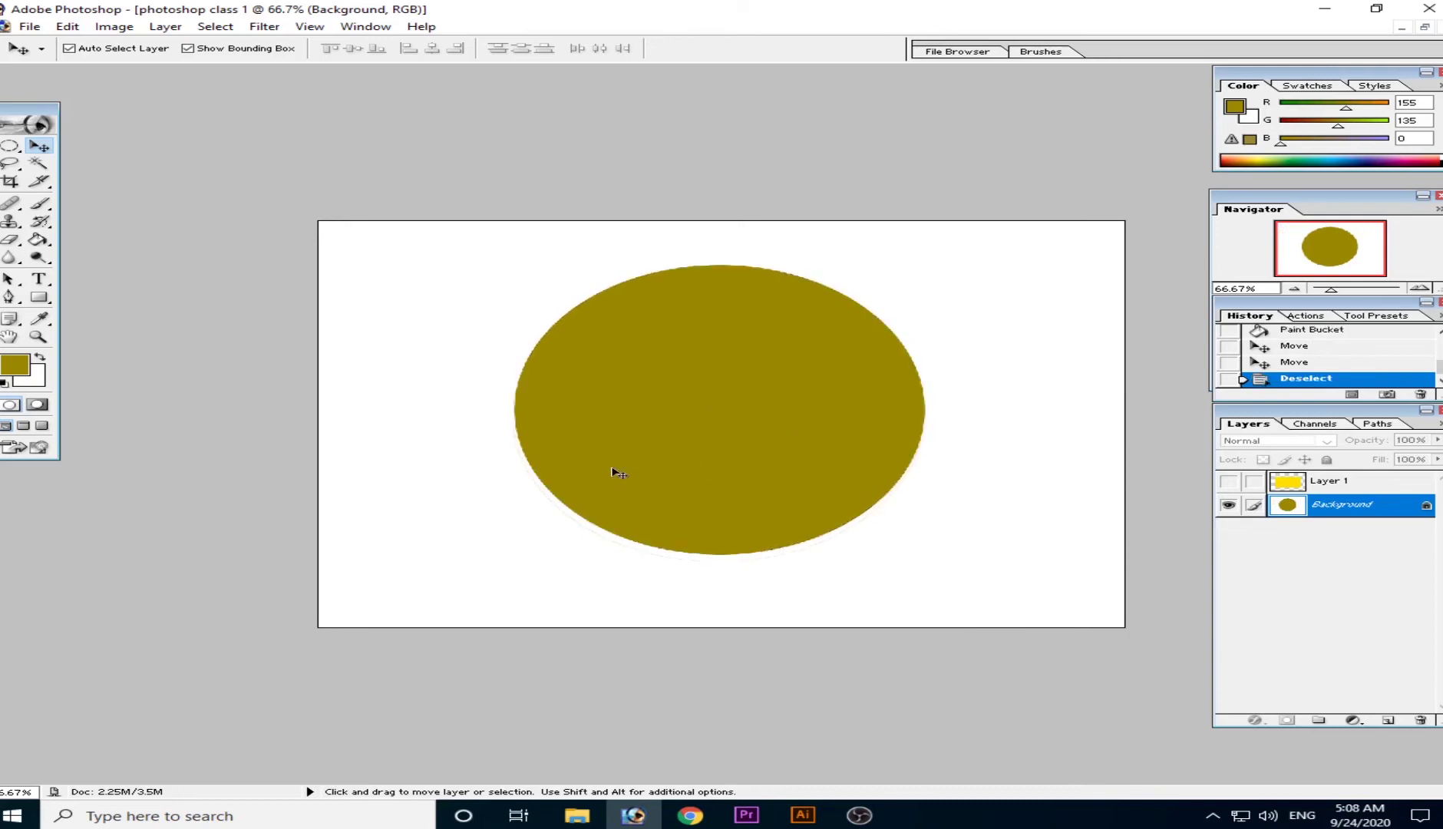
# Step: Try to move the deselected olive circle on the Background layer toward the canvas's lower left
pyautogui.moveTo(613, 468); pyautogui.dragTo(268, 548)
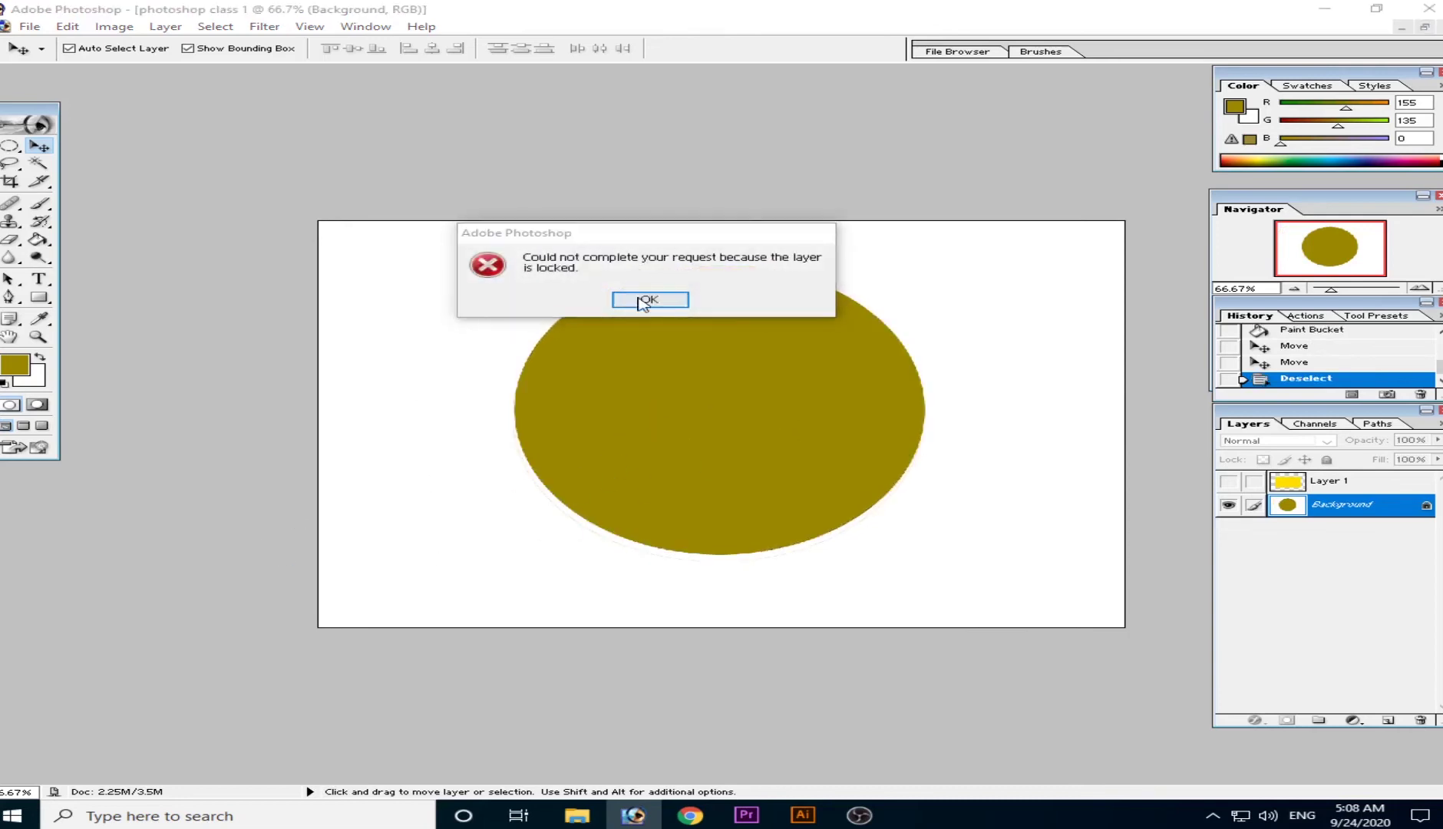
pyautogui.click(647, 300)
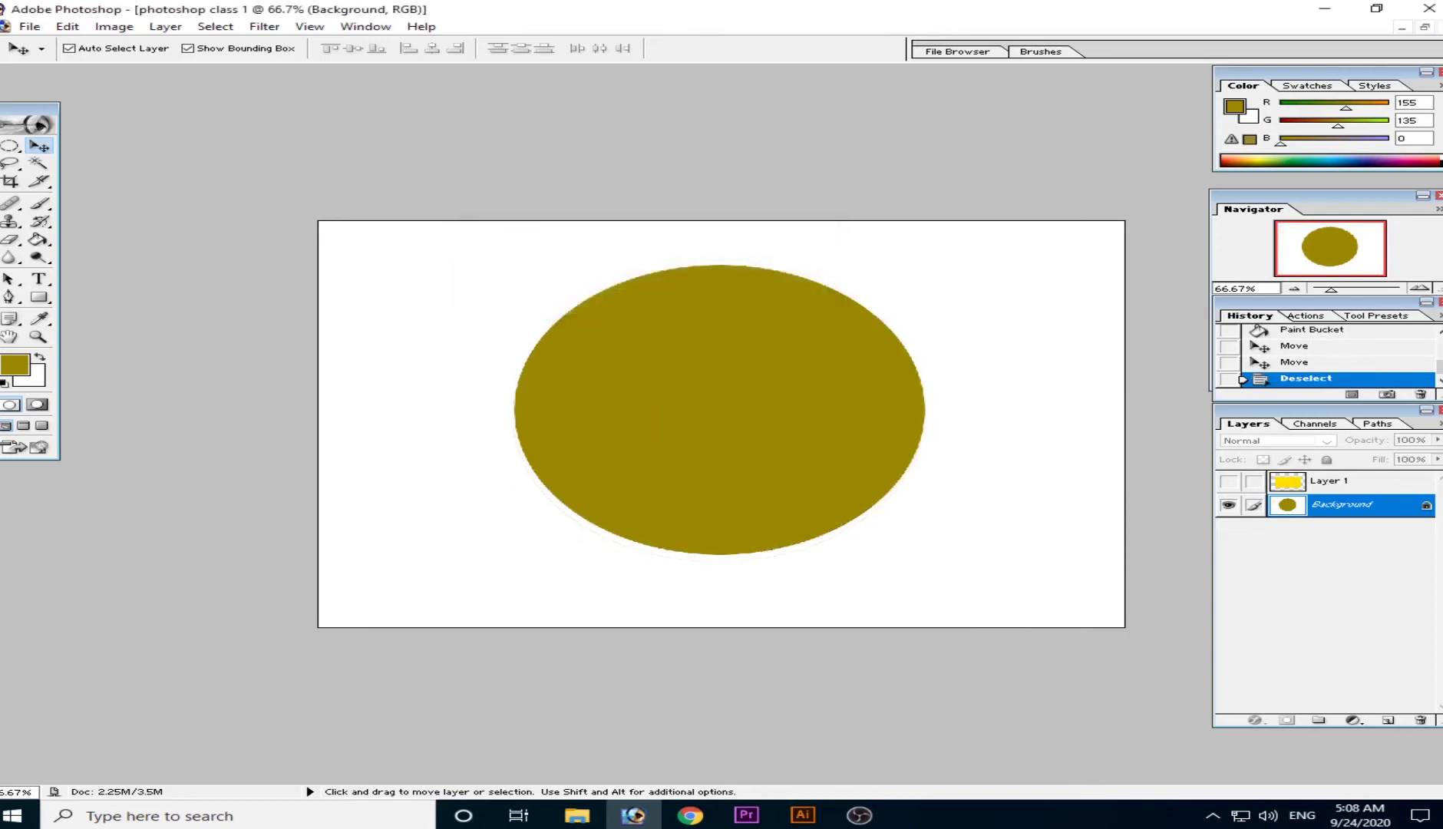
# Step: Select Layer 1 with the yellow rectangle, hide it, and delete the layer
pyautogui.click(1349, 482)
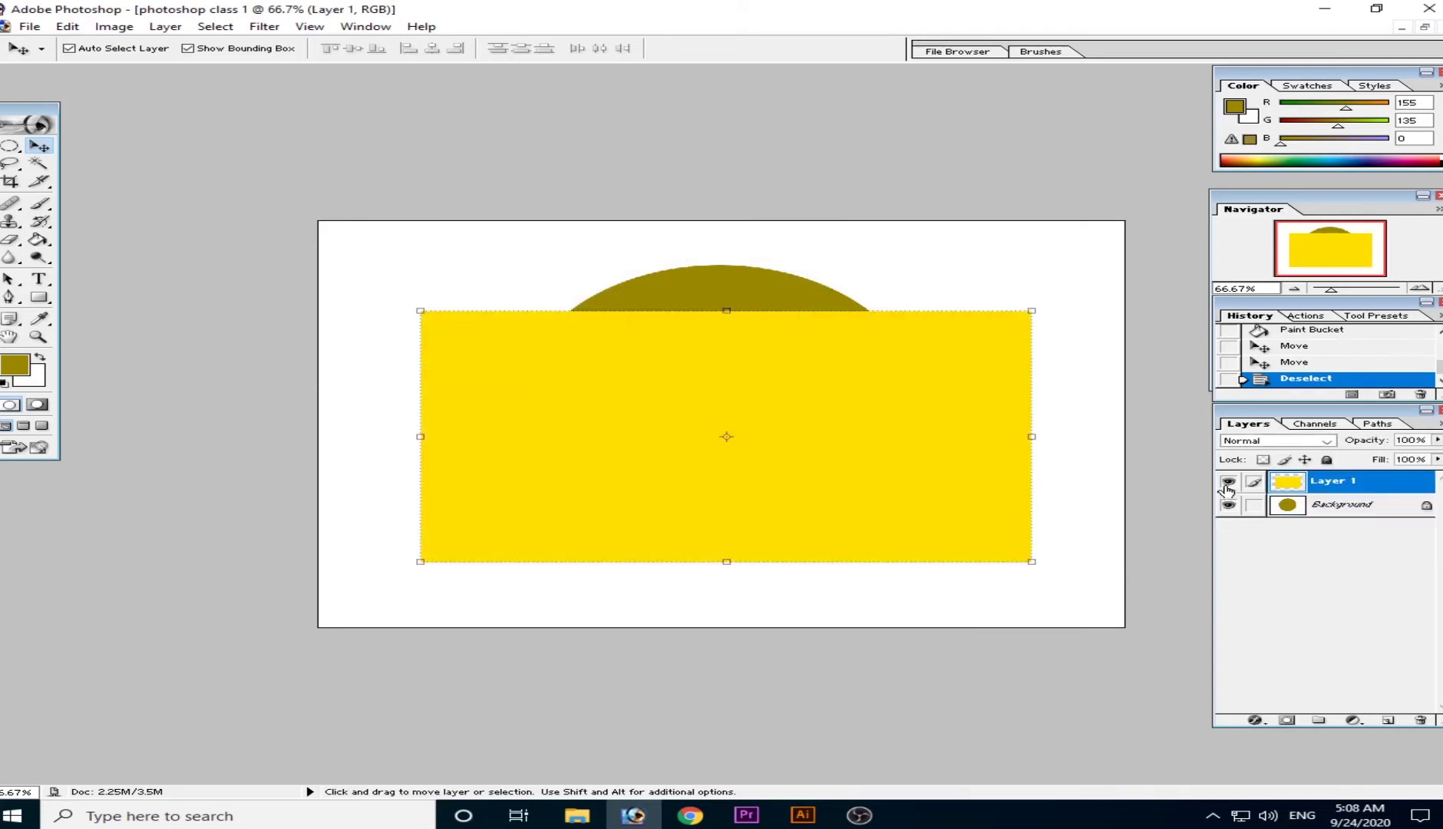
pyautogui.click(1227, 482)
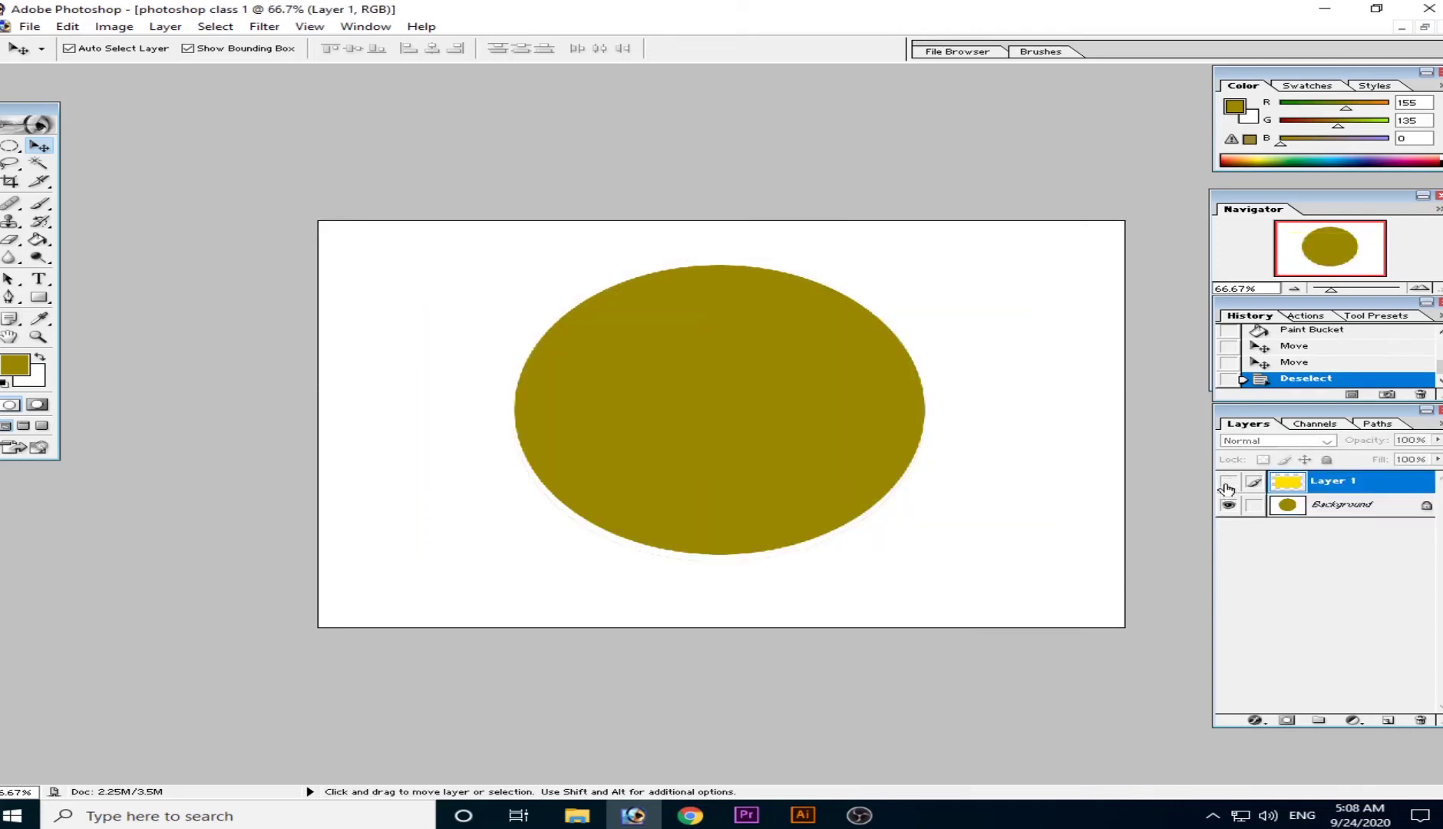
pyautogui.click(1421, 720)
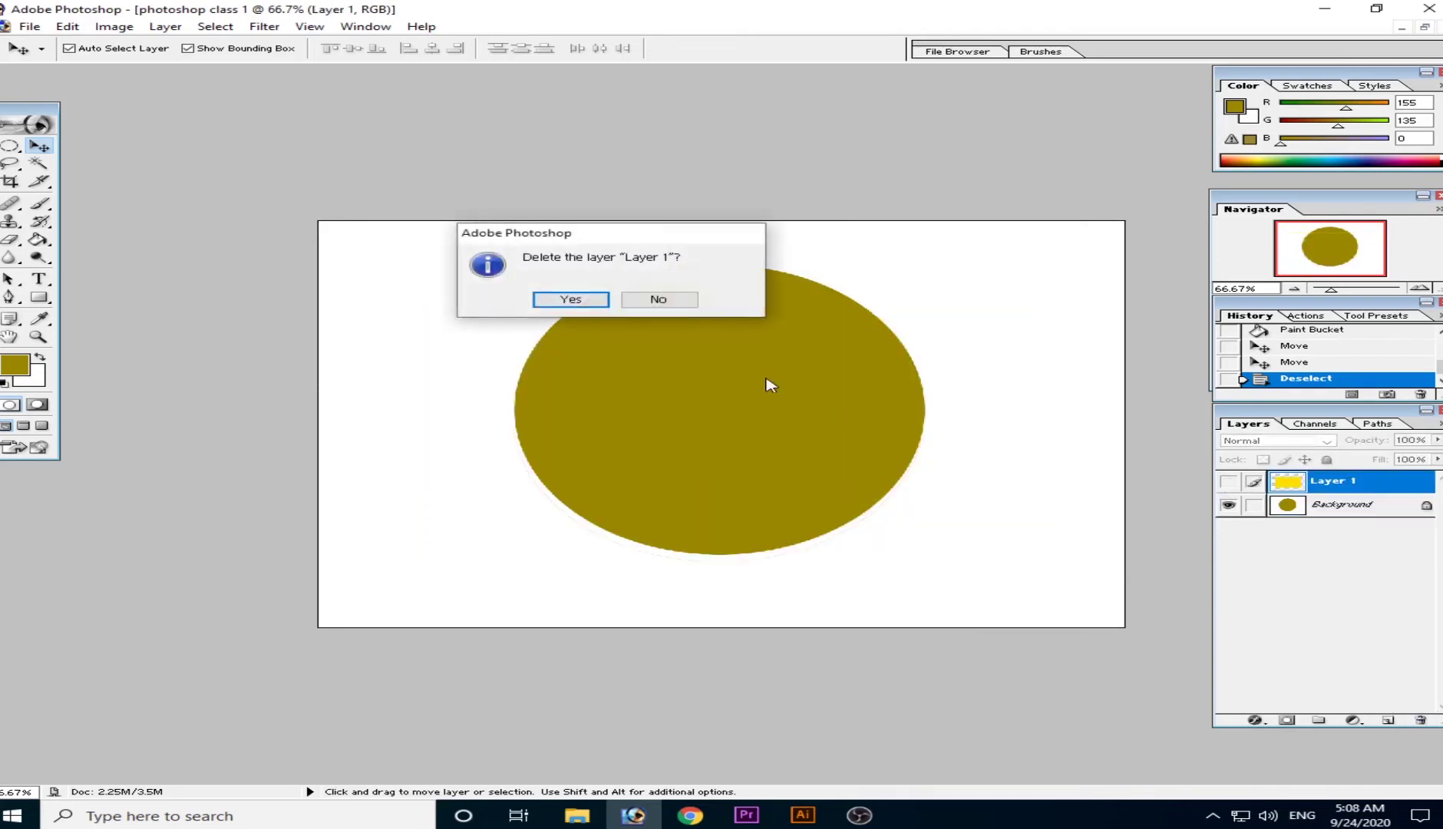
pyautogui.click(566, 299)
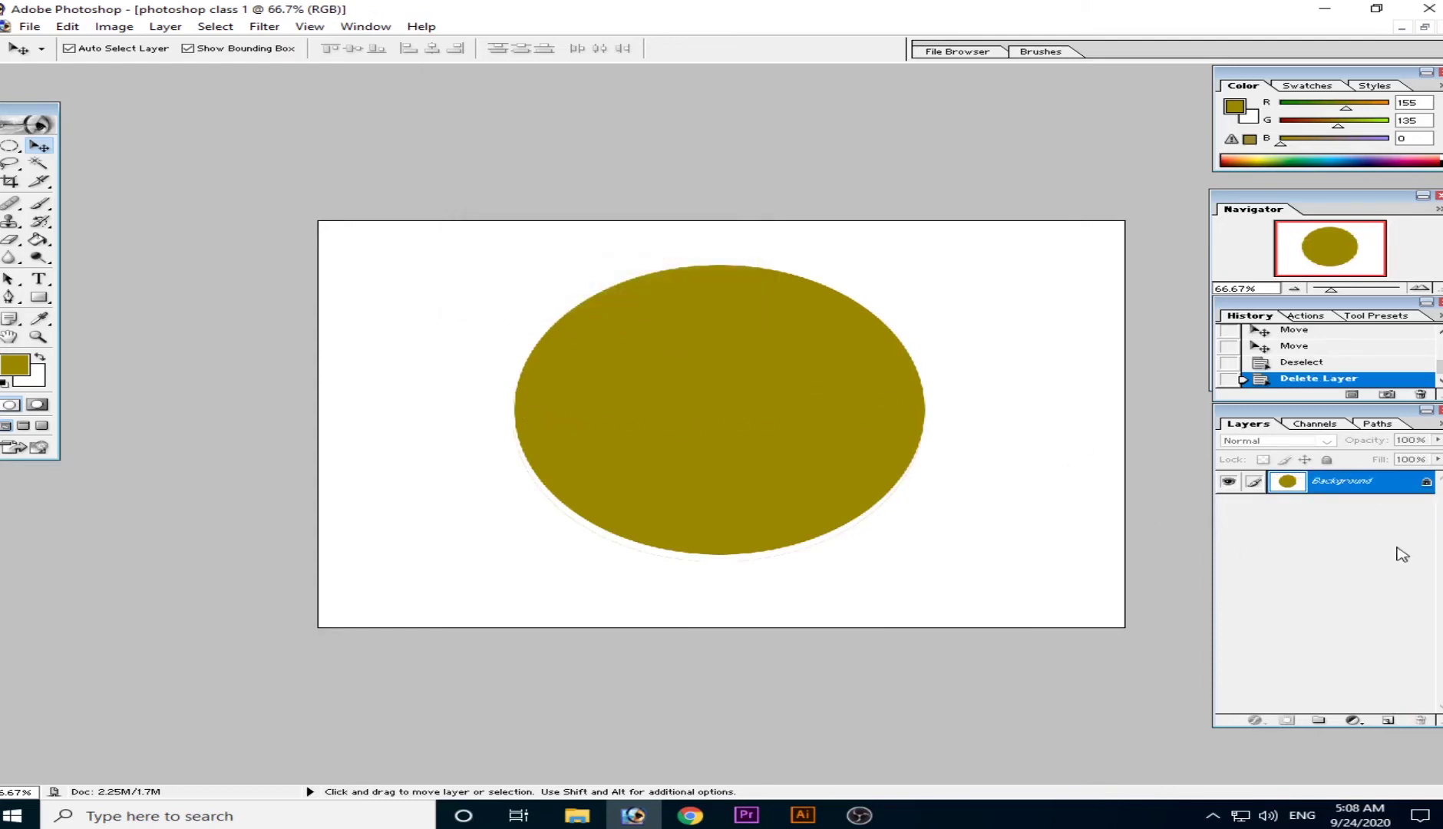
# Step: Step back through the history to restore the deleted Layer 1 and remove the olive circle from the Background layer
pyautogui.hotkey('ctrl', 'alt', 'z')
pyautogui.hotkey('ctrl', 'alt', 'z')
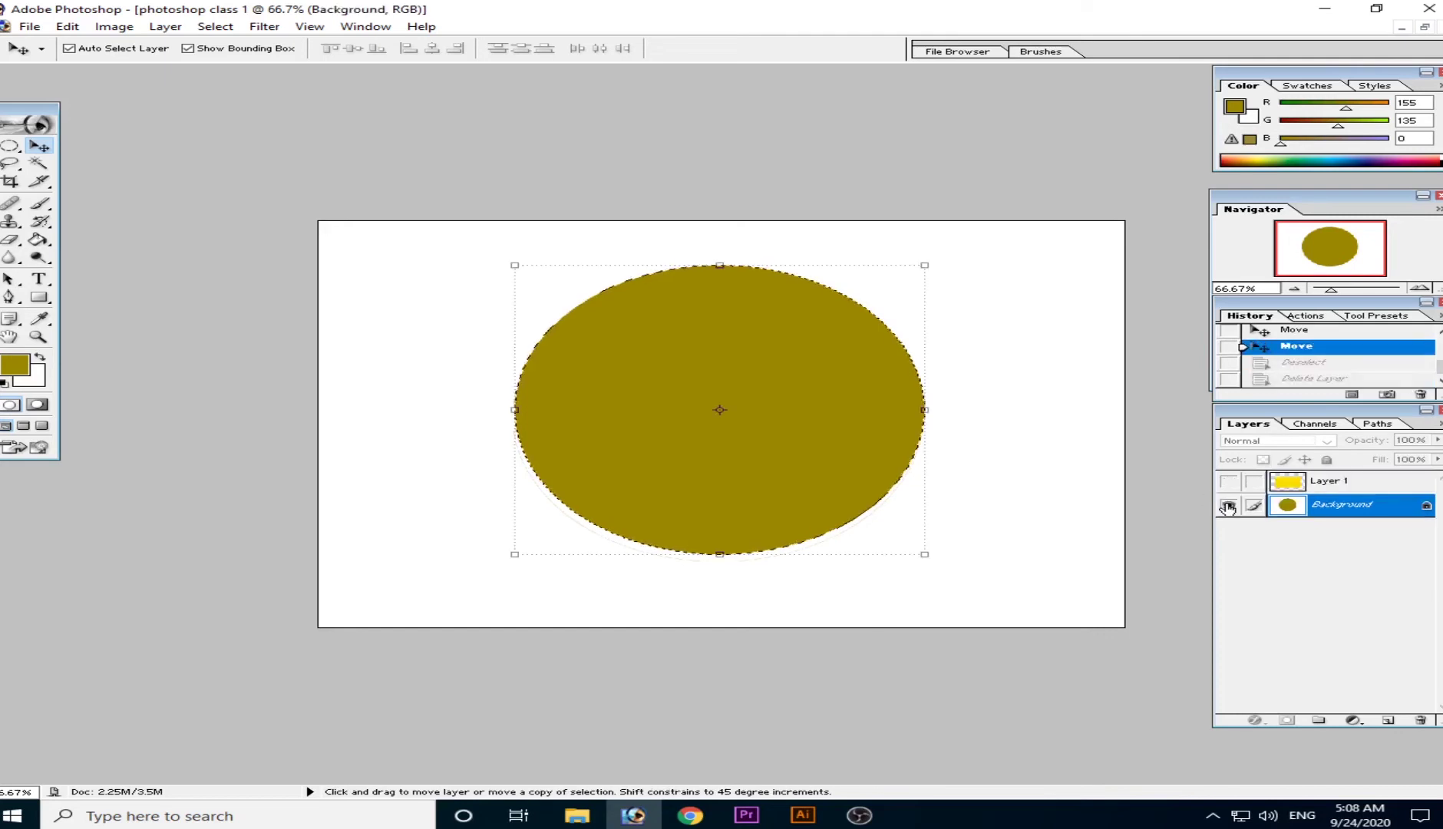
pyautogui.click(1228, 507)
pyautogui.click(1228, 507)
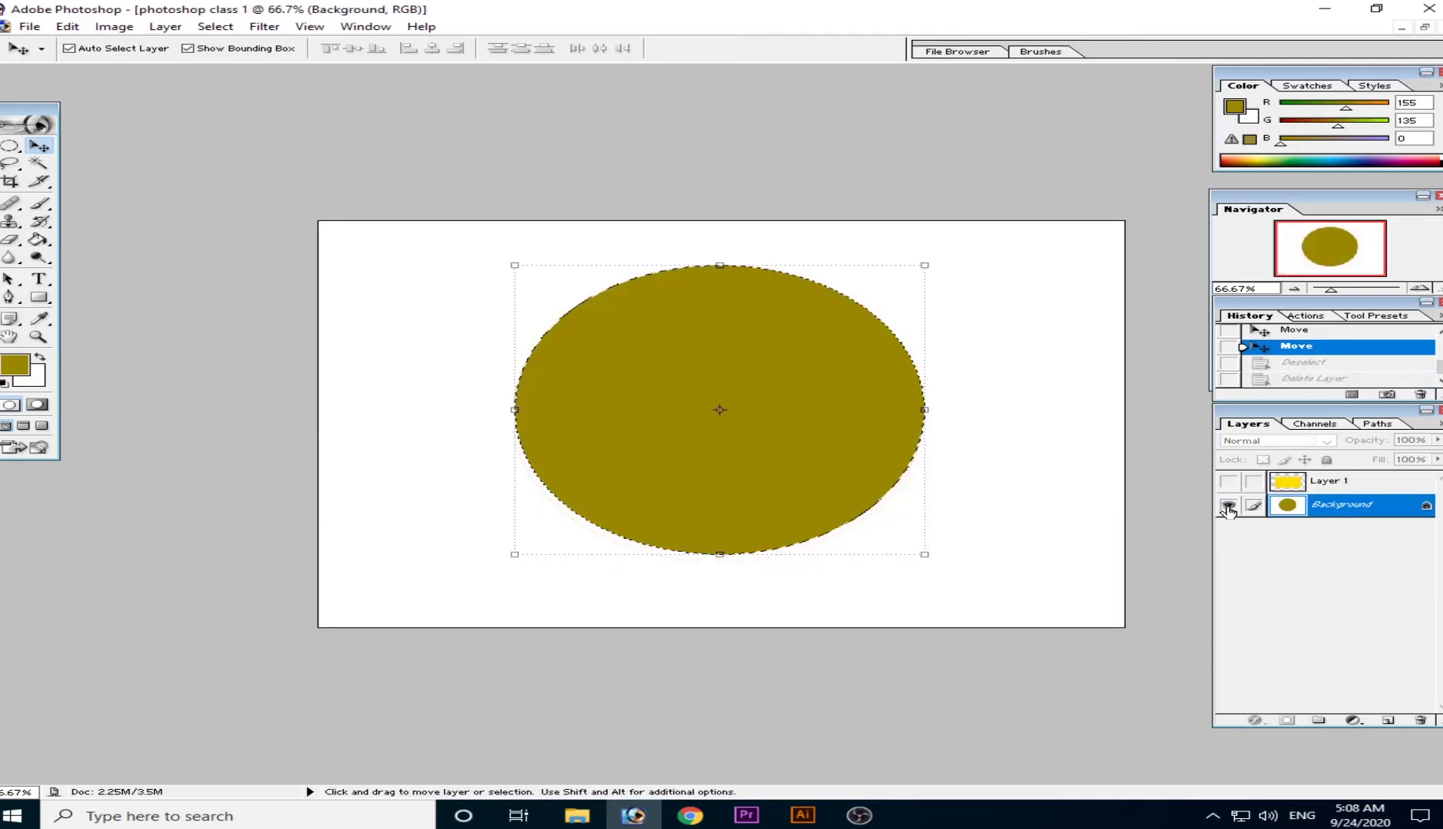
pyautogui.hotkey('ctrl', 'alt', 'z')
pyautogui.hotkey('ctrl', 'alt', 'z')
pyautogui.hotkey('ctrl', 'alt', 'z')
pyautogui.hotkey('ctrl', 'alt', 'z')
pyautogui.hotkey('ctrl', 'alt', 'z')
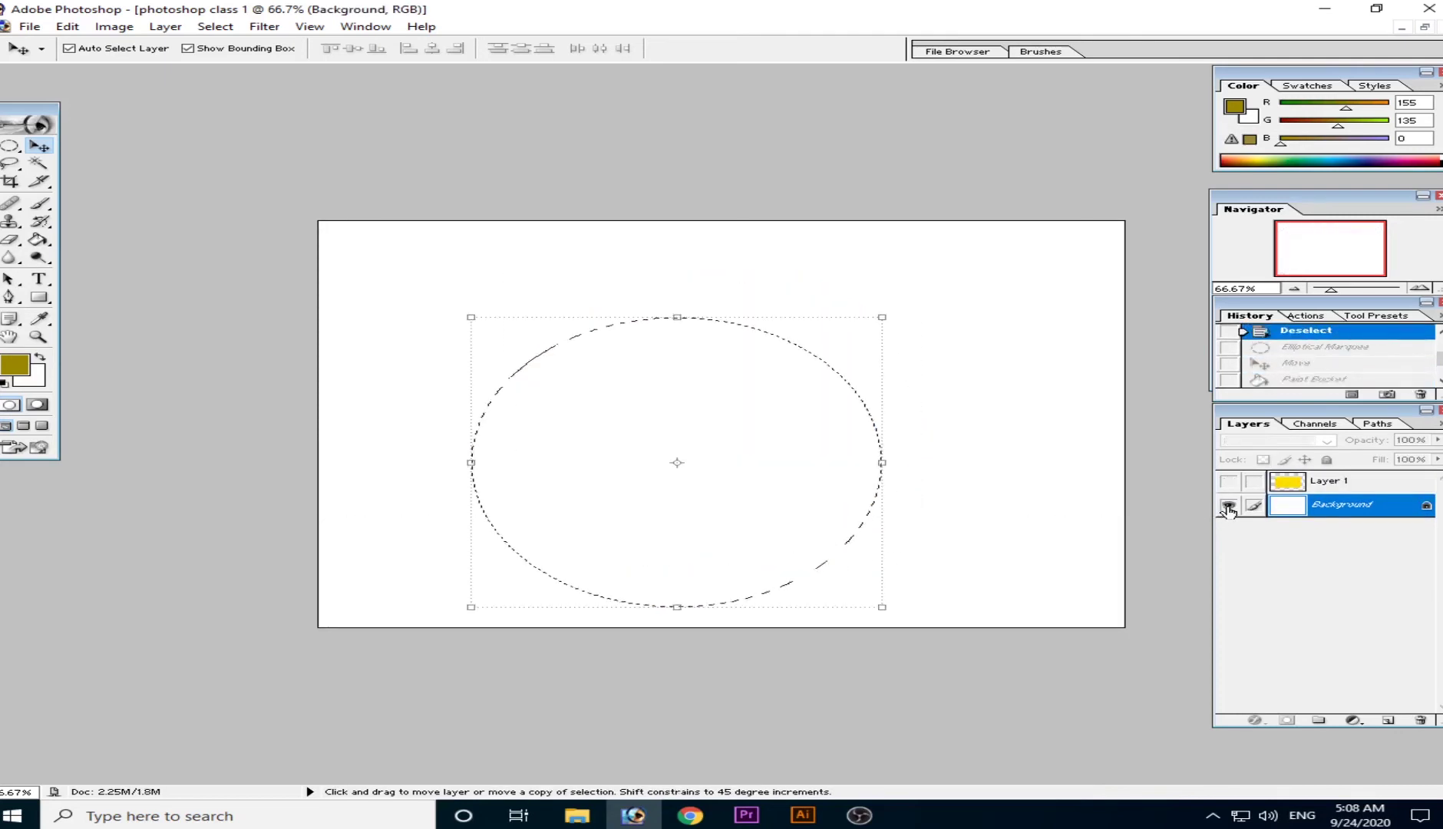
# Step: Try the Single Row Marquee Tool, placing one row selection in the canvas's upper part and adding a second one below the middle
pyautogui.rightClick(3, 150)
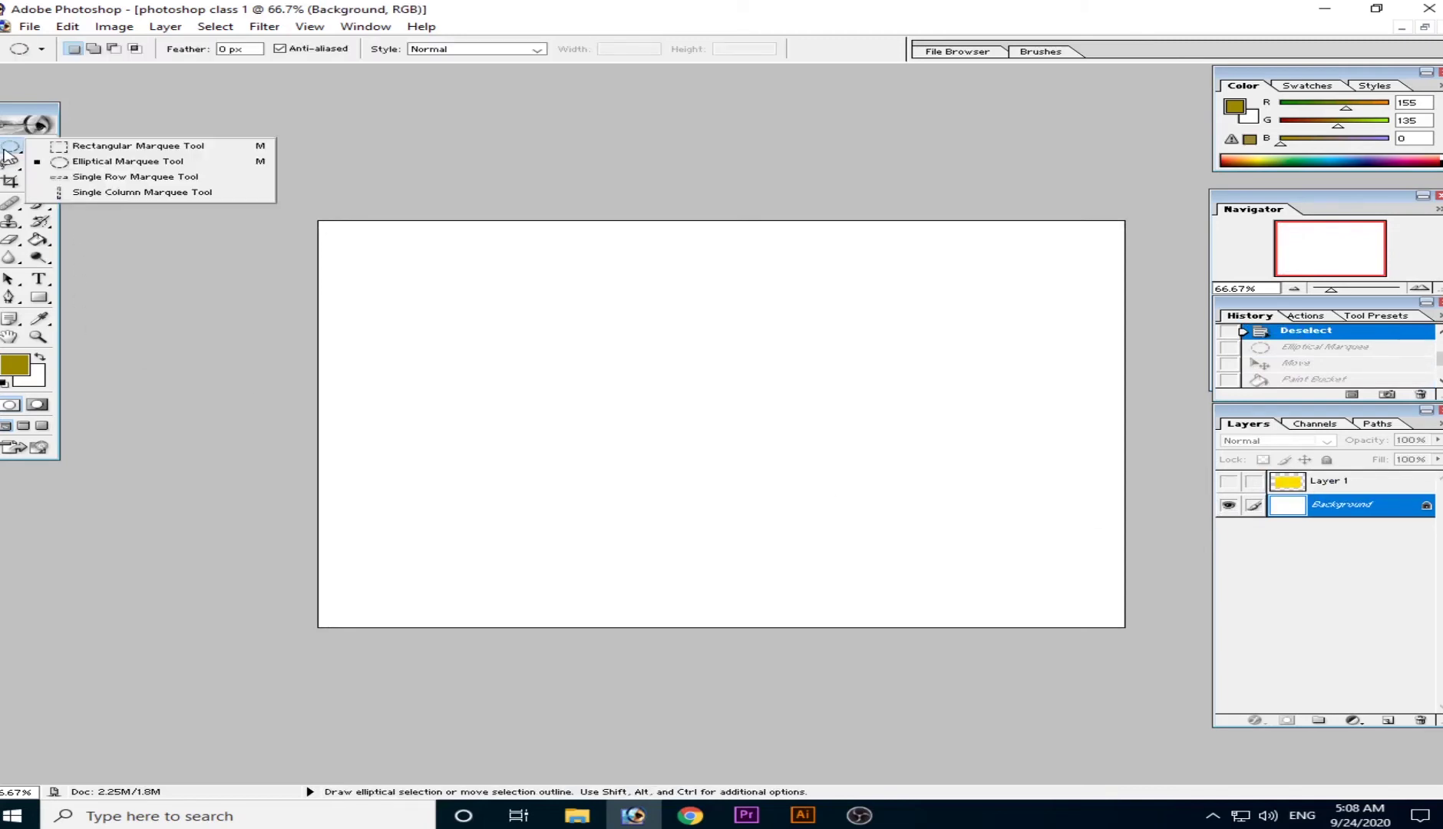
pyautogui.click(115, 176)
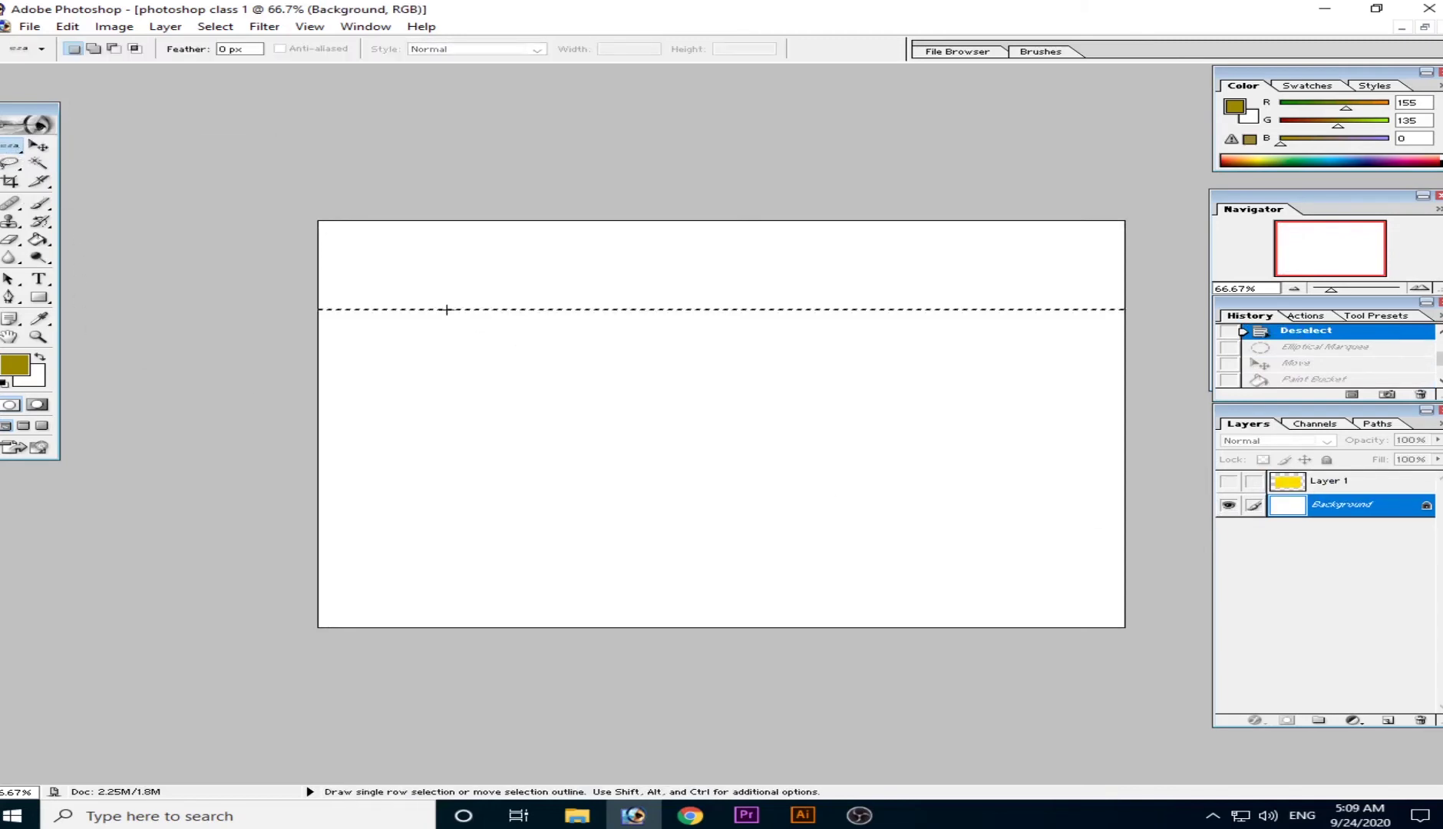
pyautogui.moveTo(446, 310); pyautogui.dragTo(714, 415)
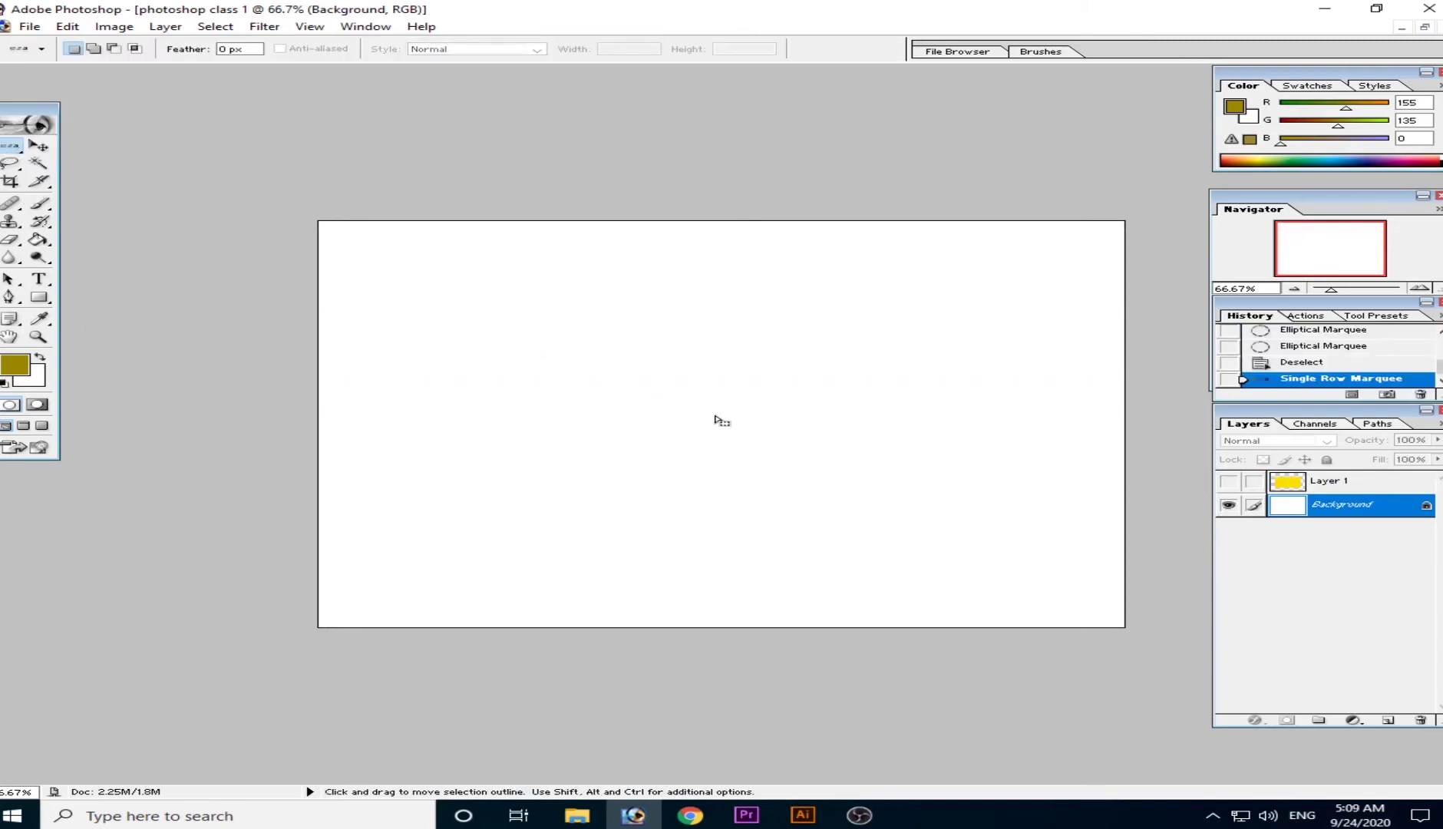
pyautogui.click(443, 333)
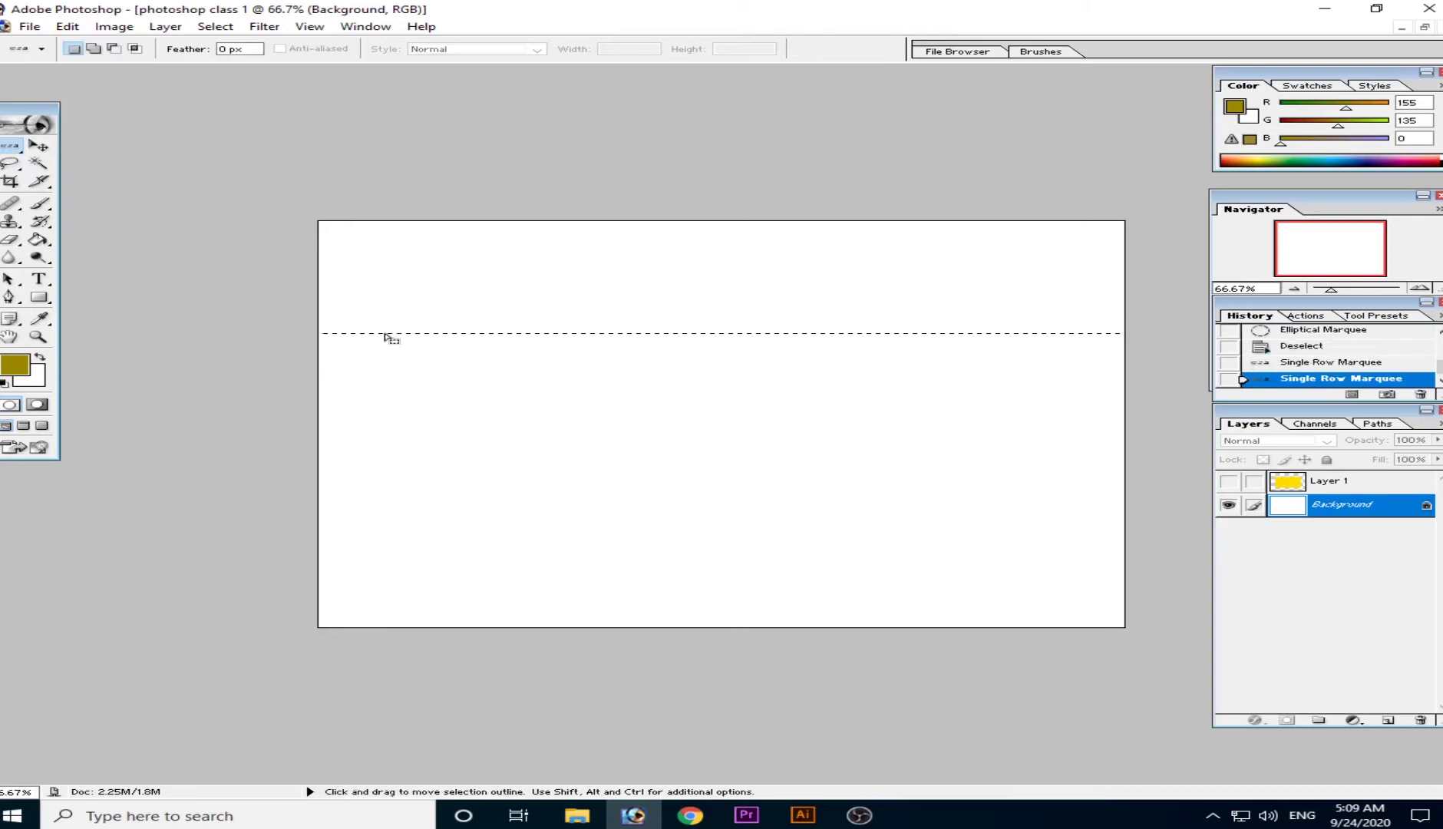
pyautogui.click(326, 477)
pyautogui.click(322, 315)
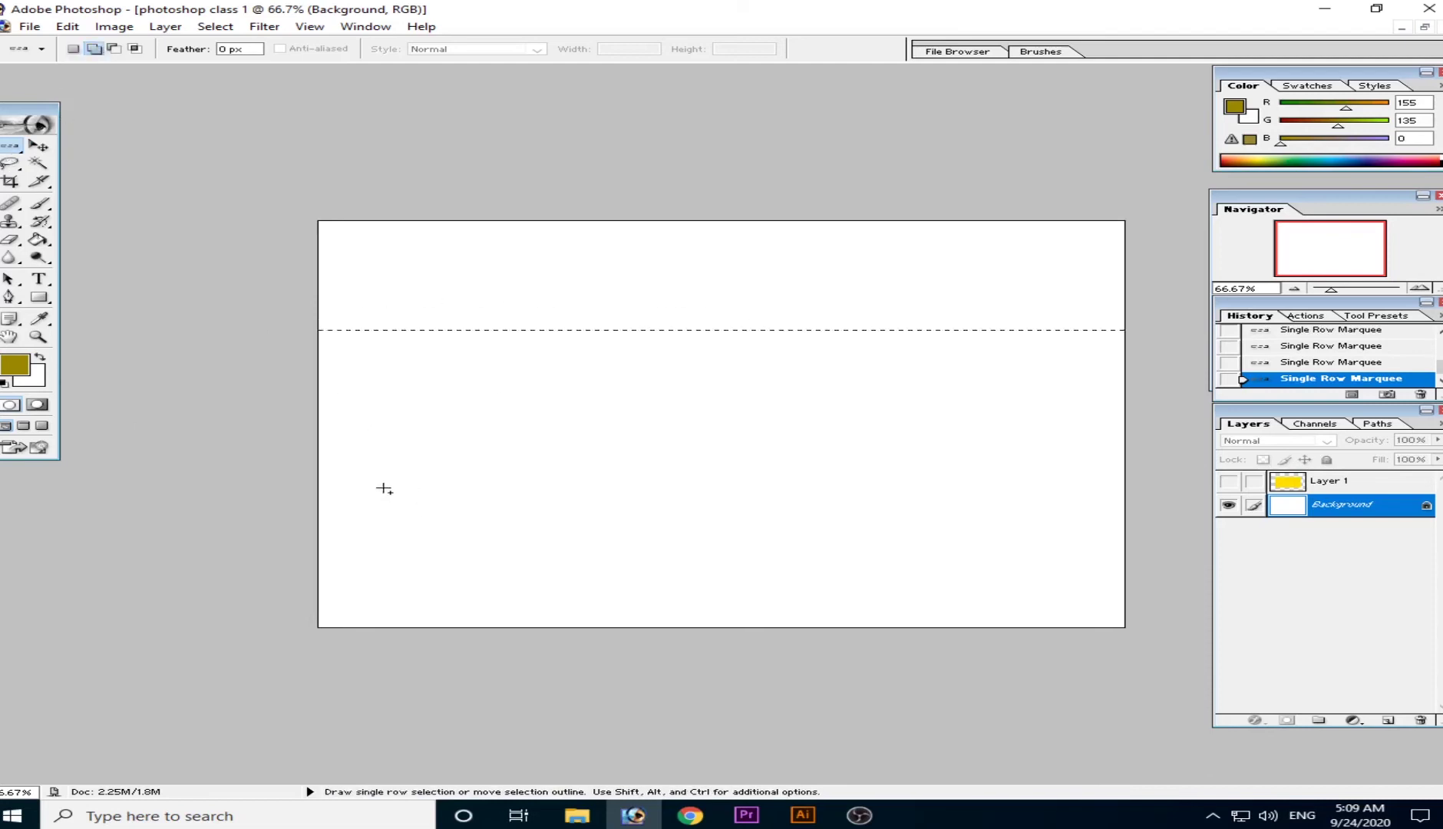
pyautogui.click(419, 482)
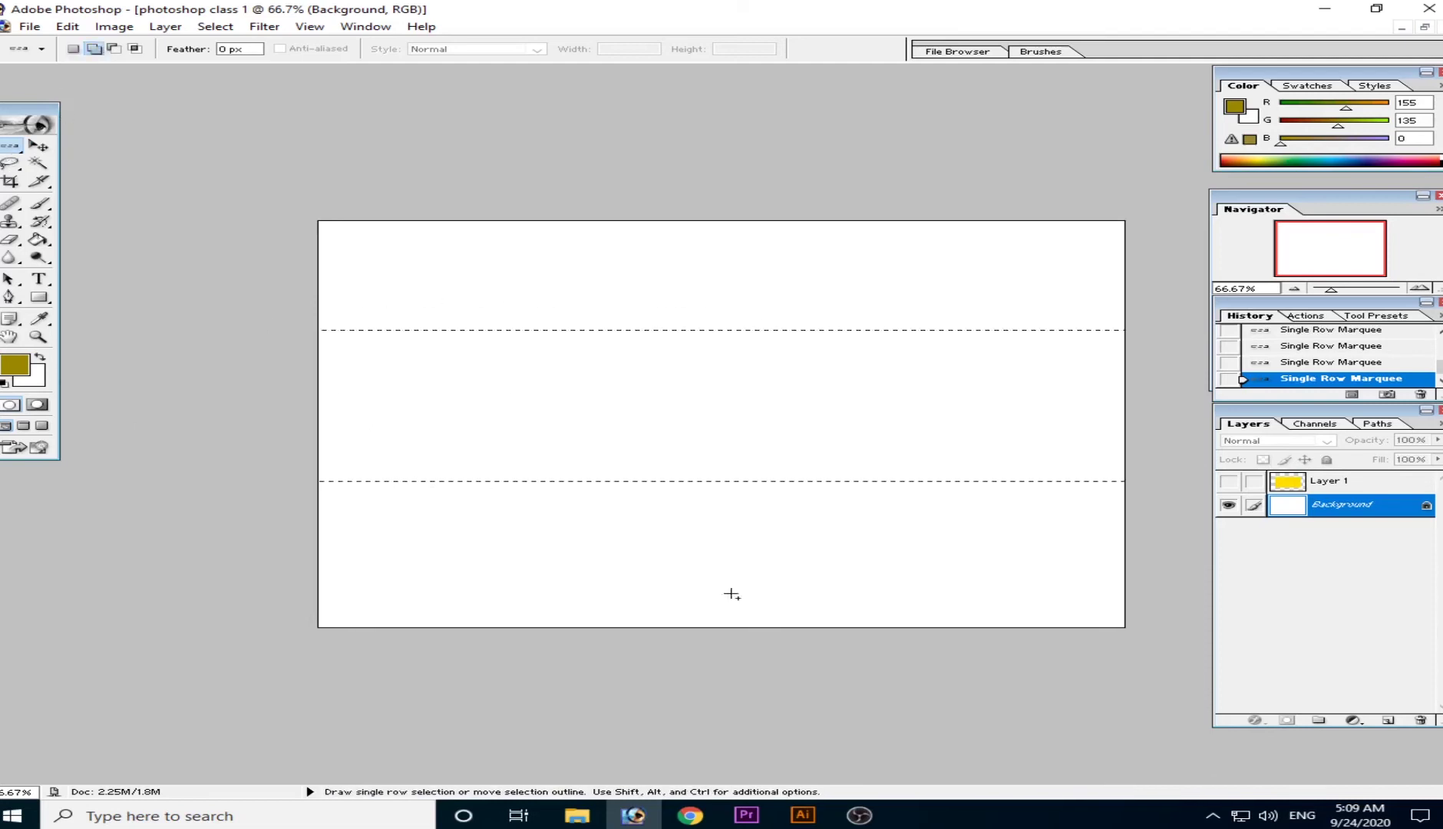
# Step: Fill the two row selections on the Background layer with olive using the Paint Bucket, and select Layer 1, keeping it hidden
pyautogui.click(38, 240)
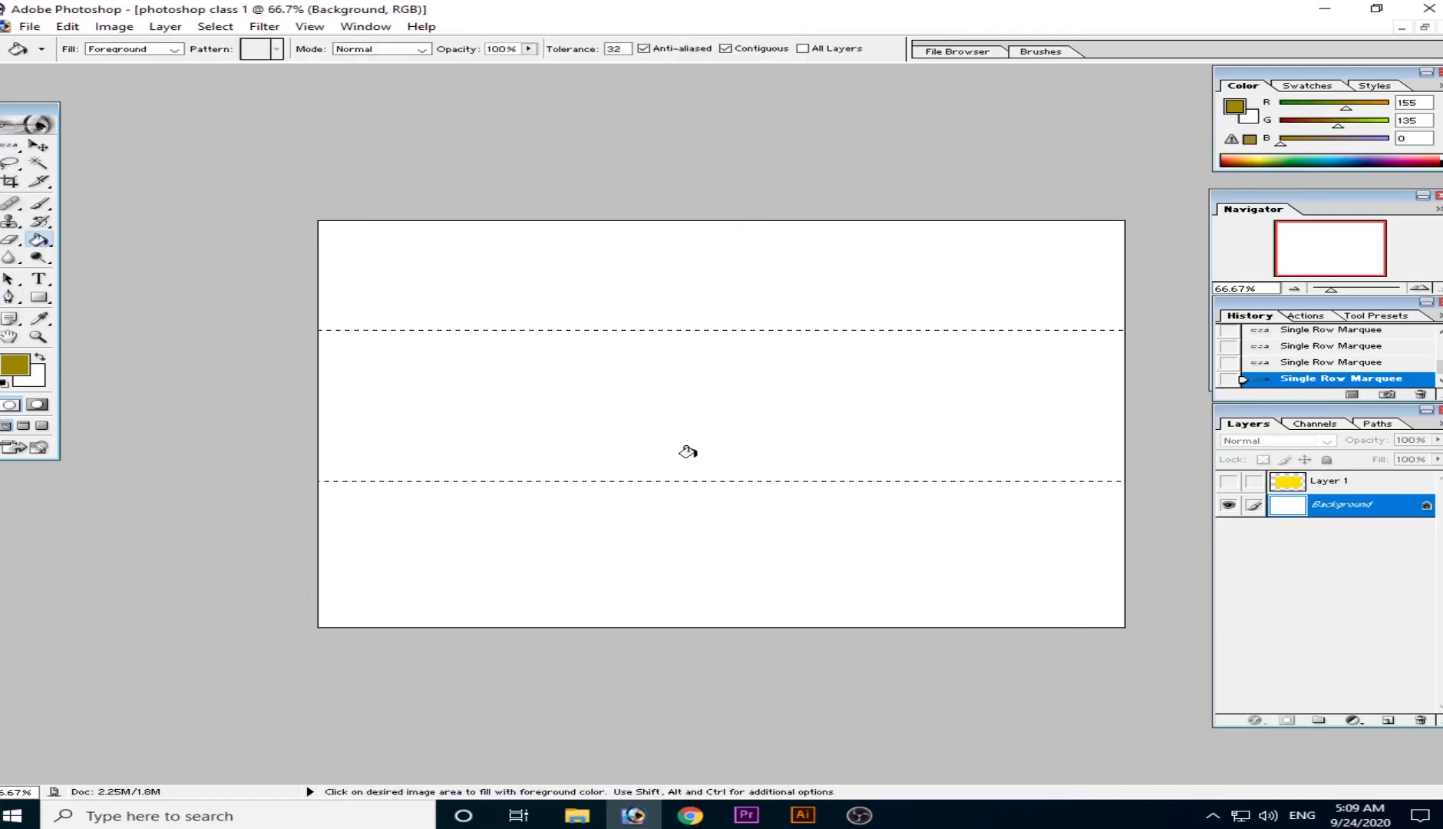
pyautogui.click(506, 457)
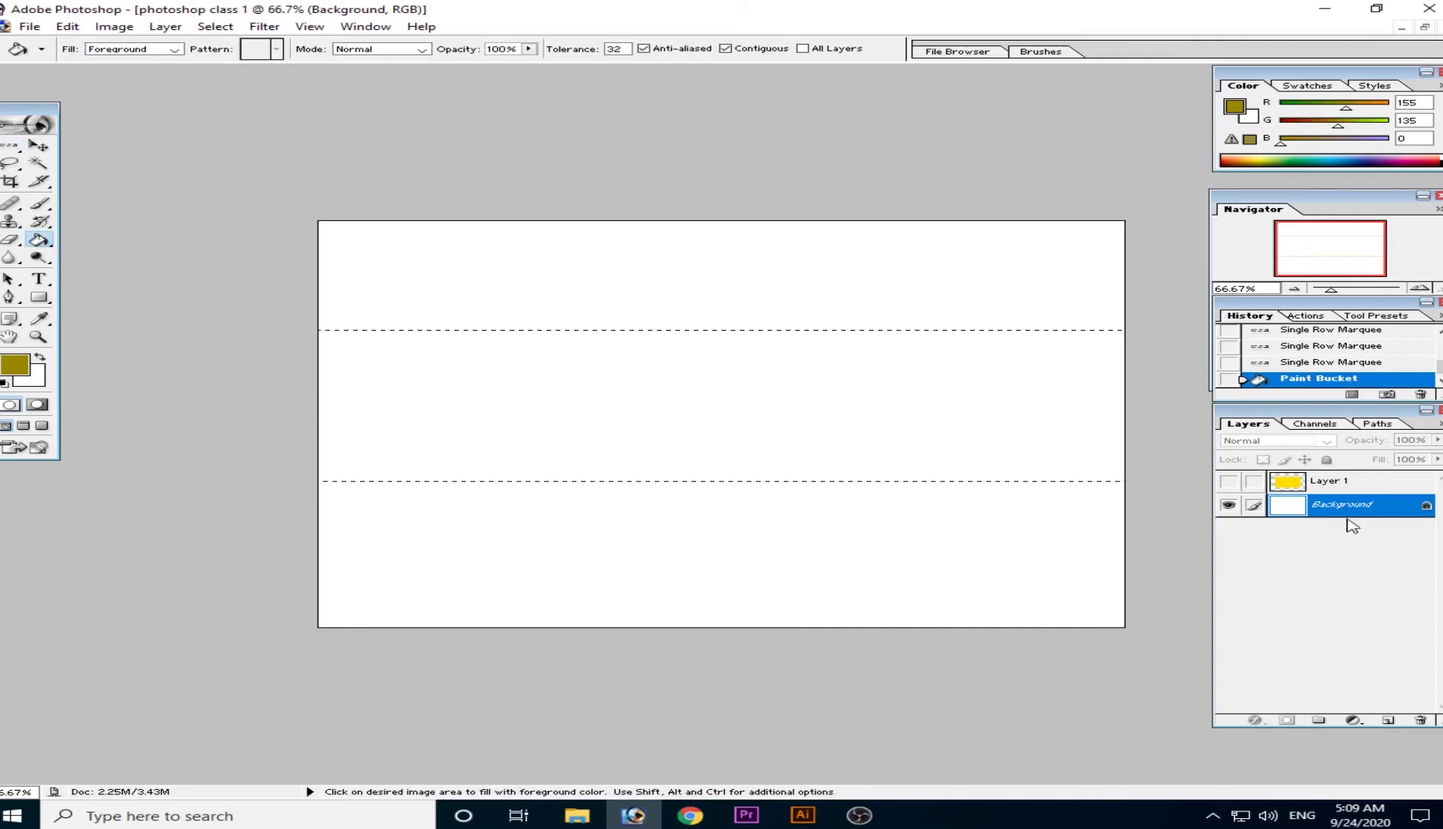
pyautogui.click(1319, 482)
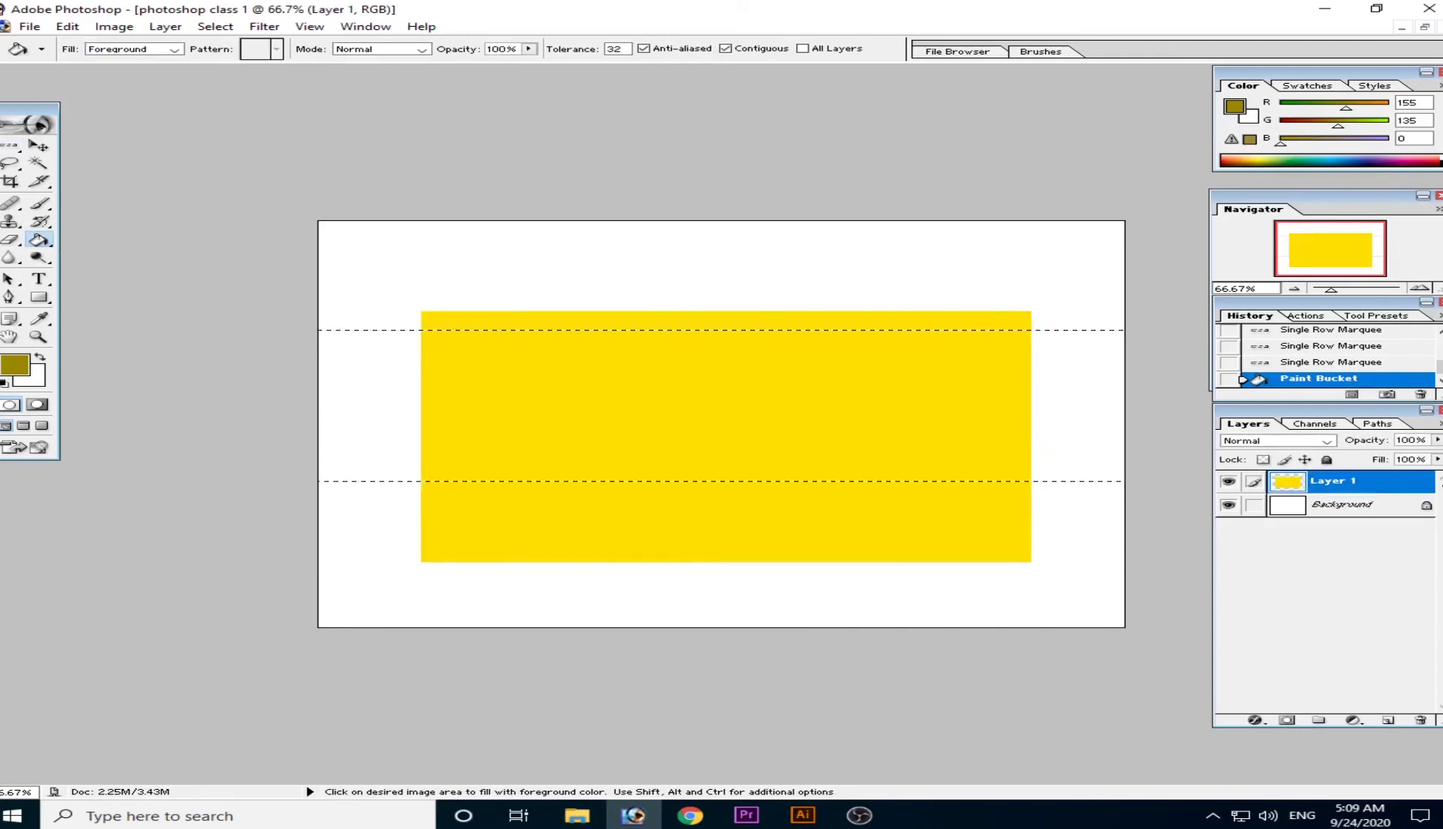
pyautogui.click(1228, 481)
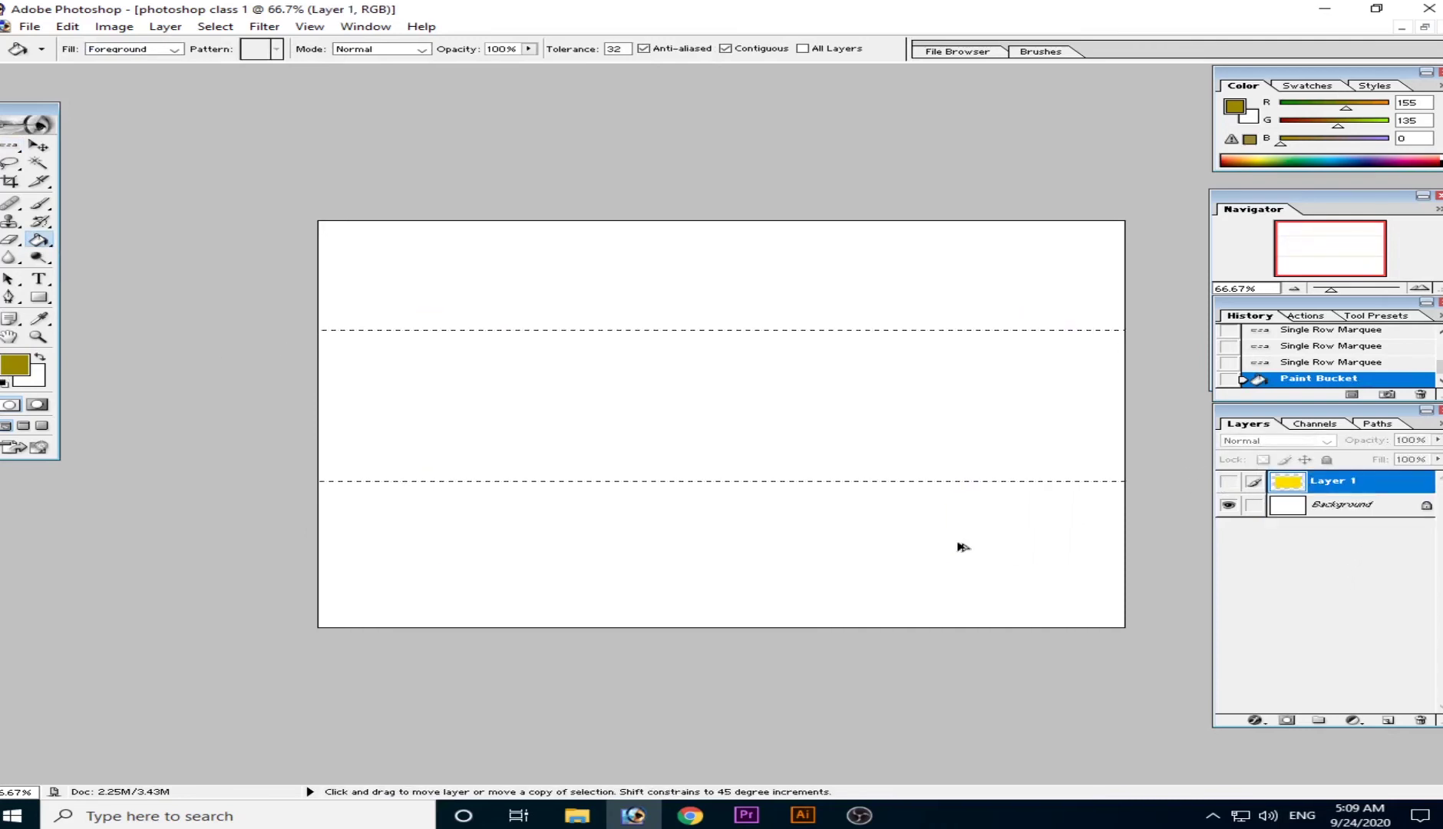
# Step: Undo the Paint Bucket fill and all the single-row selections
pyautogui.hotkey('ctrl', 'alt', 'z')
pyautogui.hotkey('ctrl', 'alt', 'z')
pyautogui.hotkey('ctrl', 'alt', 'z')
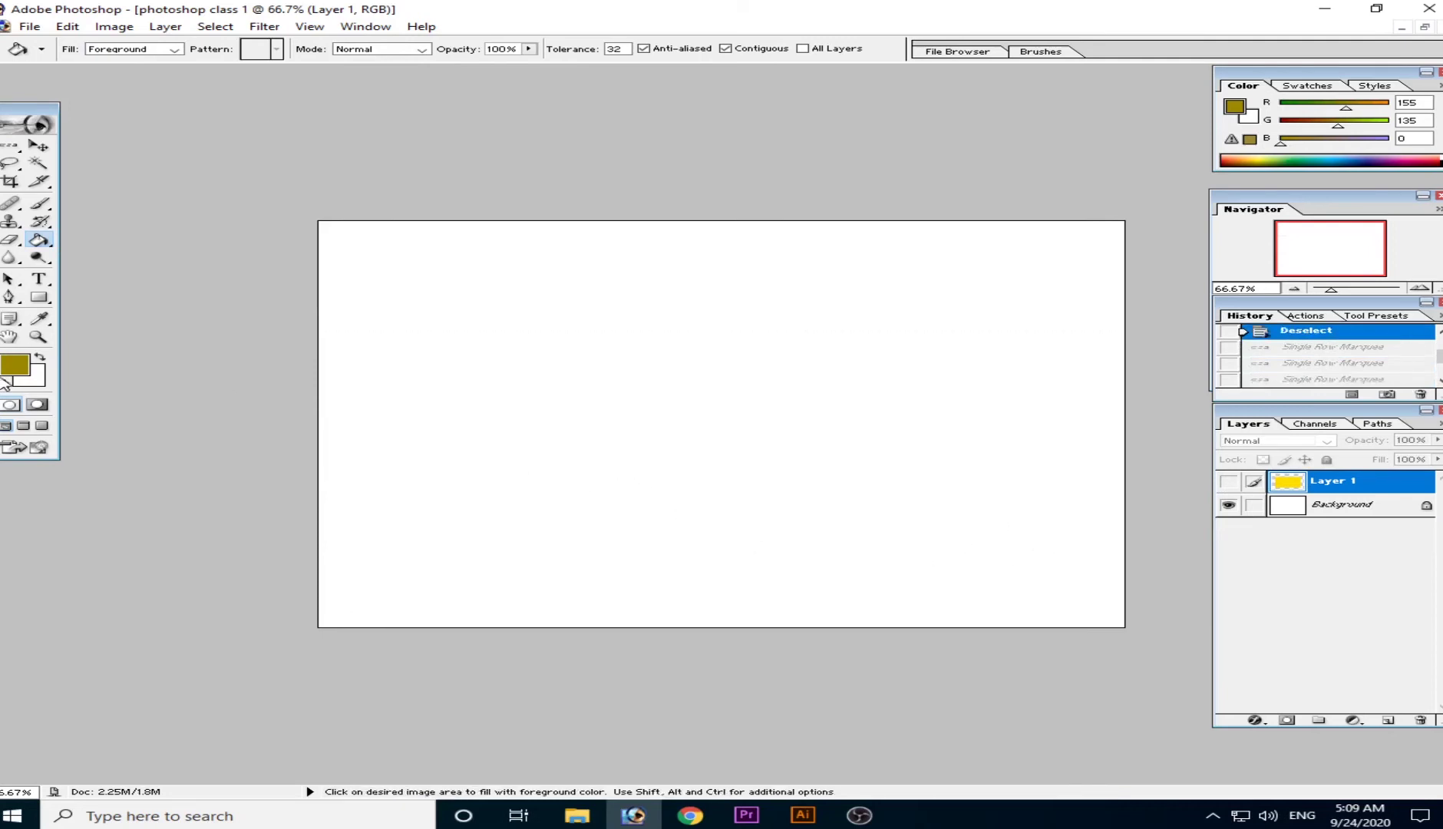
# Step: Place several closely spaced single-row selections across the canvas's upper part with the Single Row Marquee Tool
pyautogui.click(8, 146)
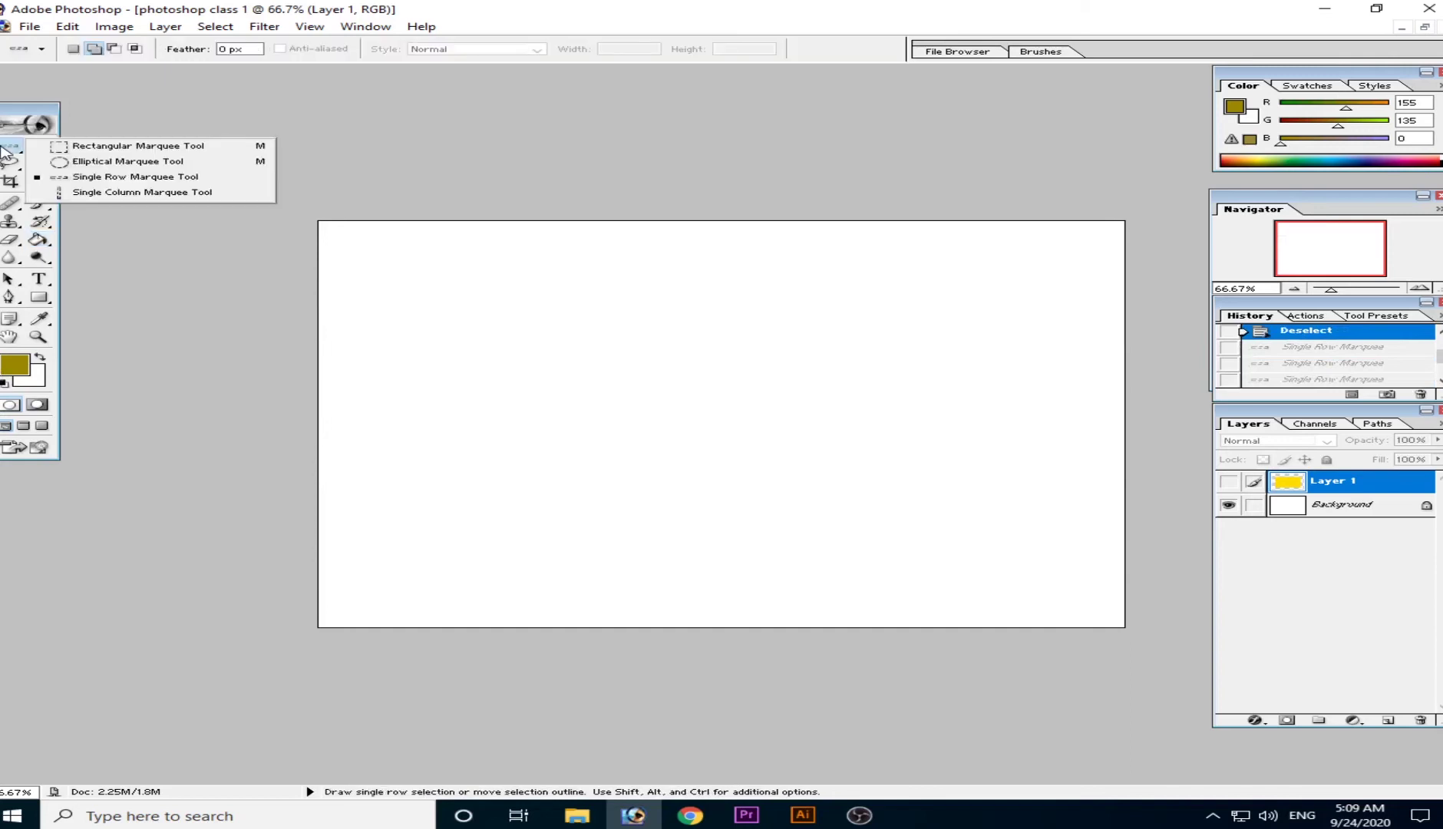
pyautogui.click(204, 179)
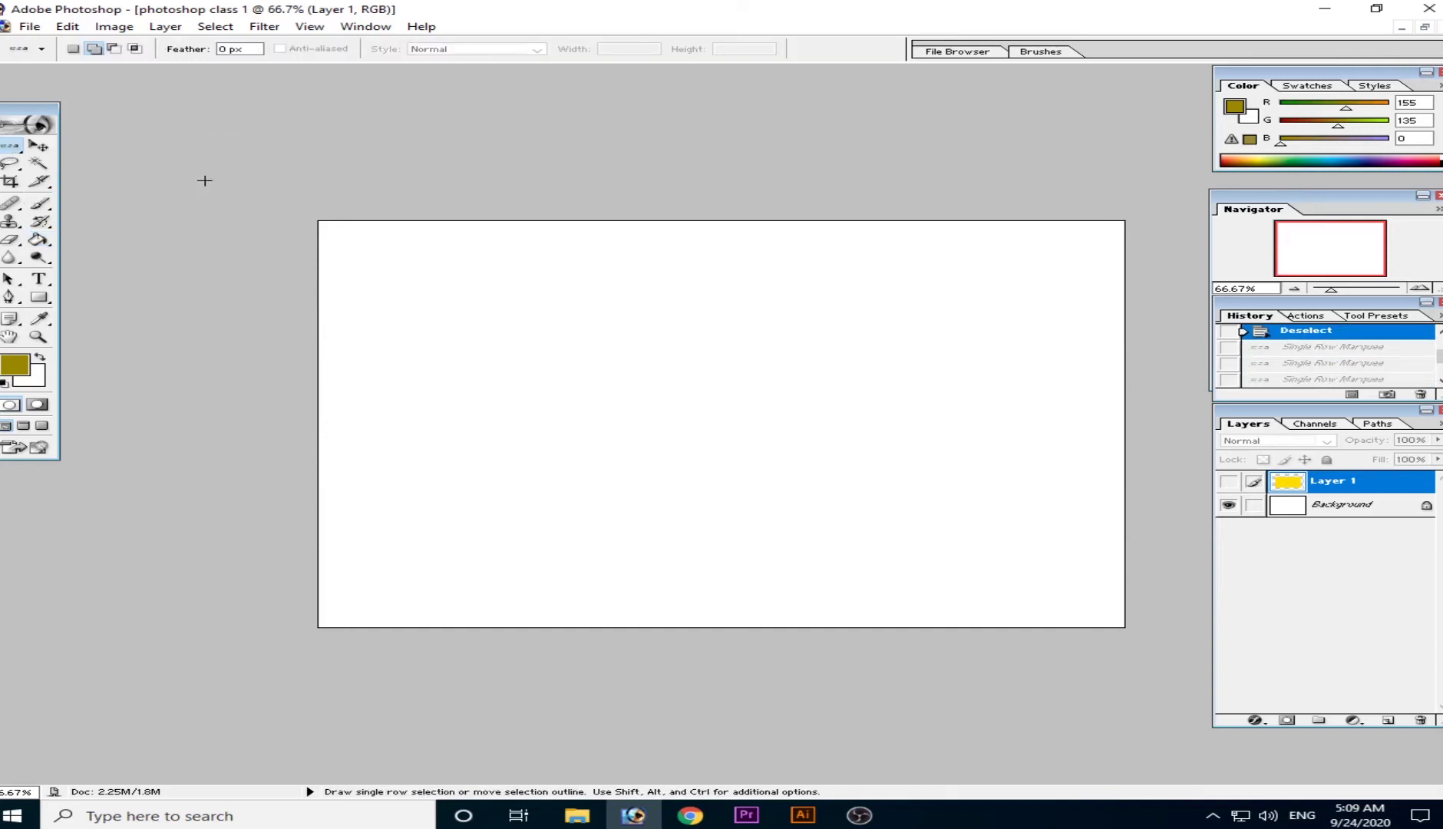
pyautogui.click(374, 307)
pyautogui.click(694, 310)
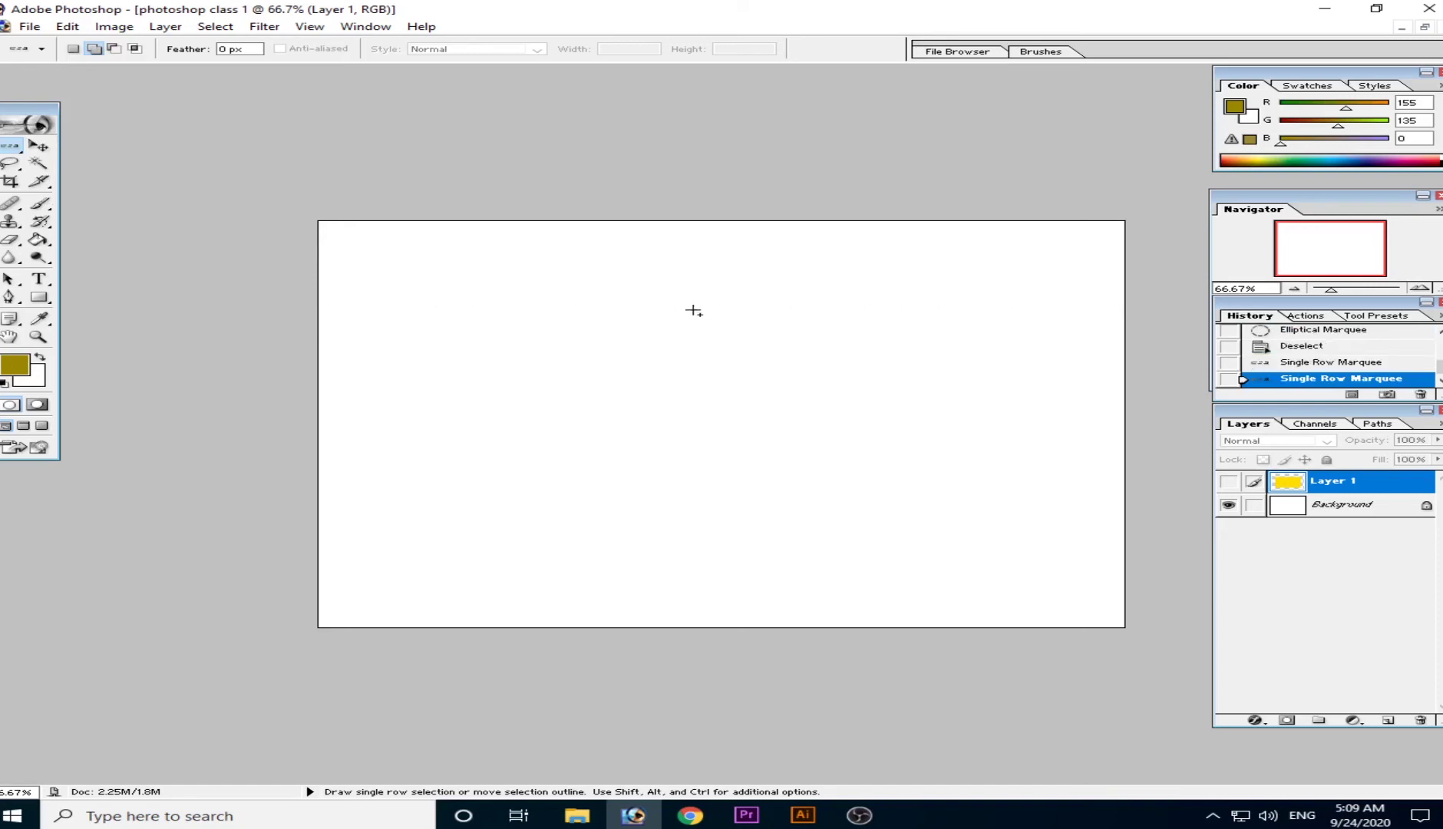
pyautogui.click(707, 312)
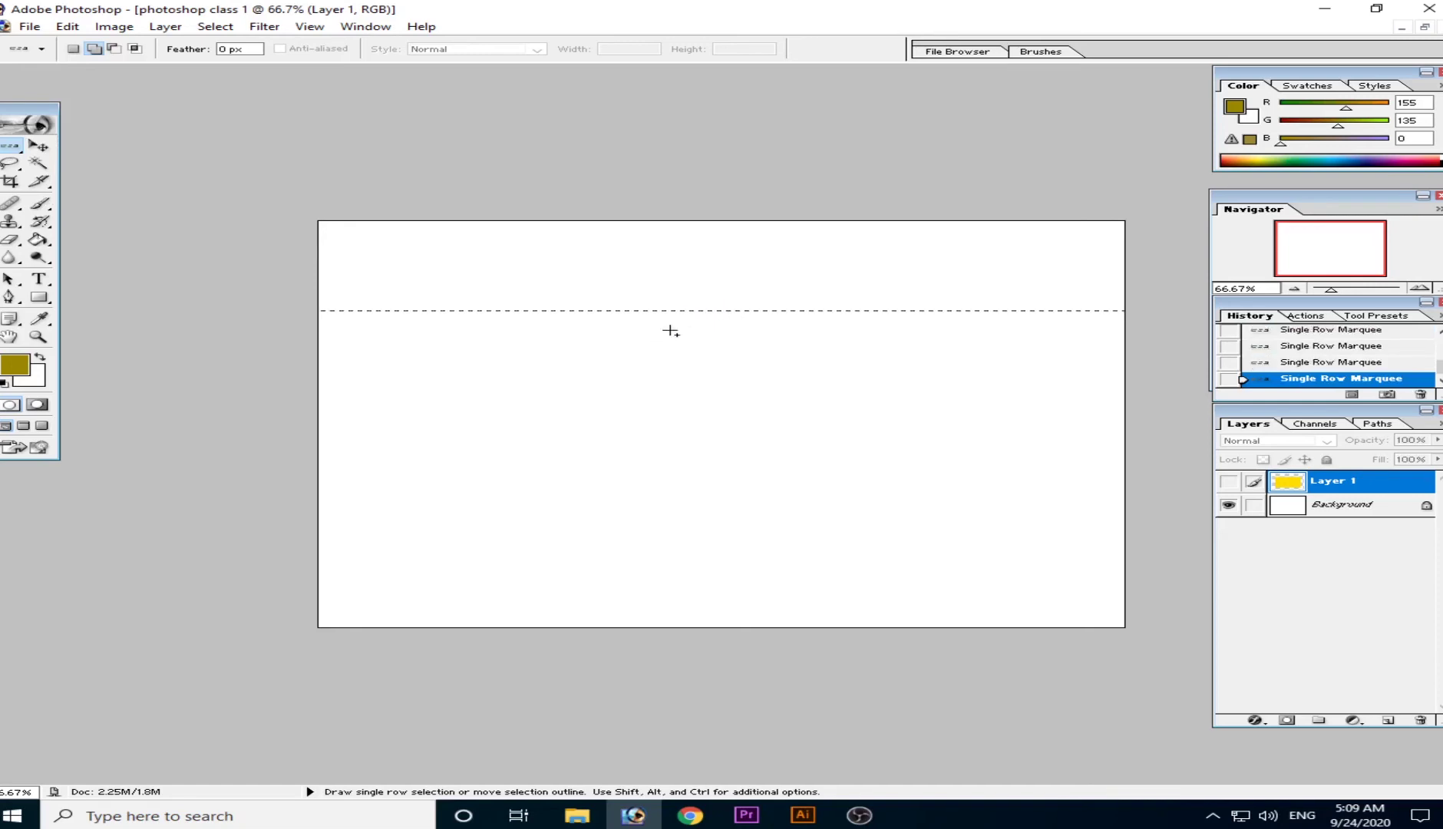
# Step: Examine the closely spaced single-row selections at 400% zoom and review their history entries
pyautogui.hotkey('ctrl', '+')
pyautogui.hotkey('ctrl', '+')
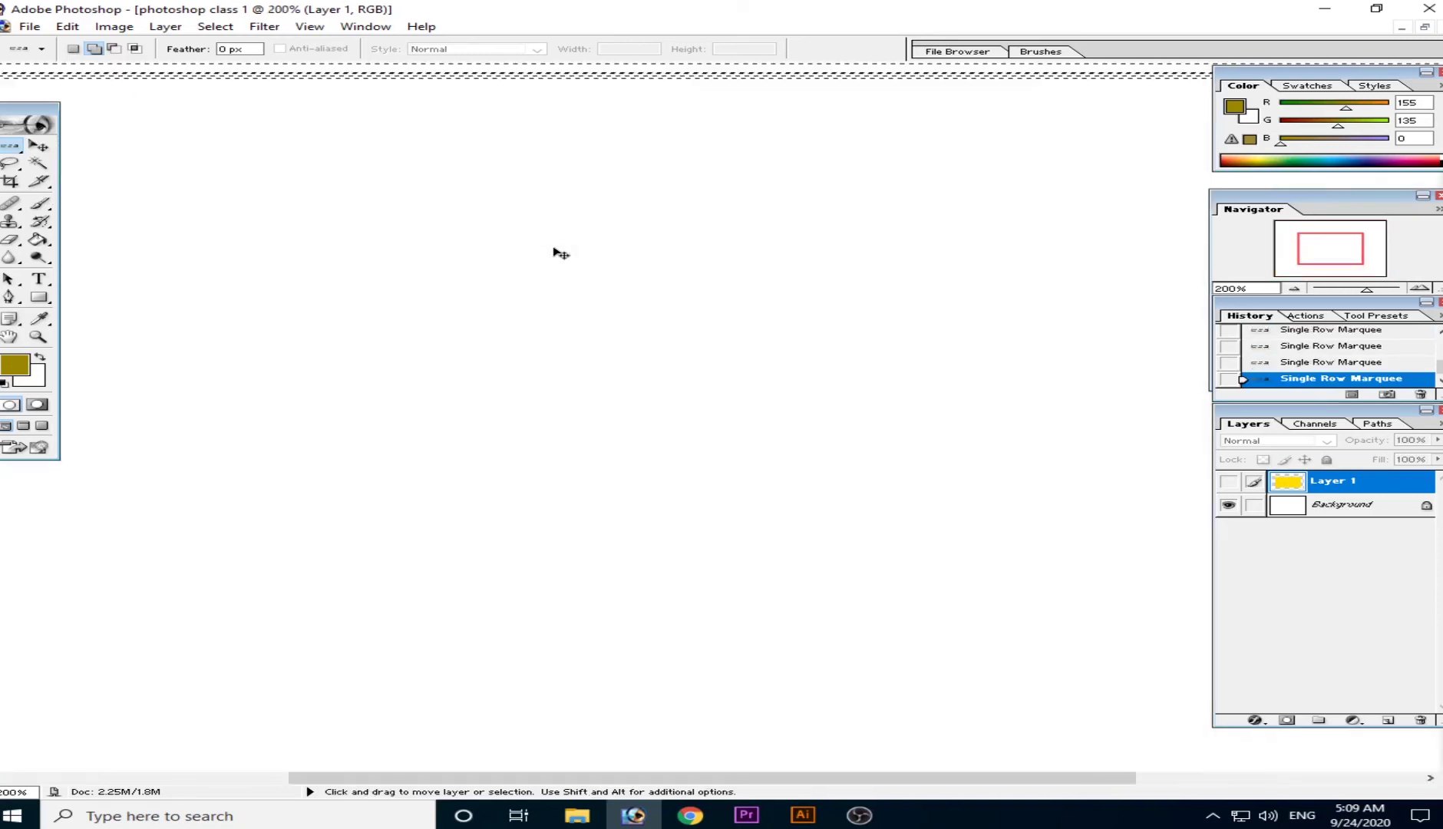
pyautogui.moveTo(338, 219); pyautogui.dragTo(535, 600)
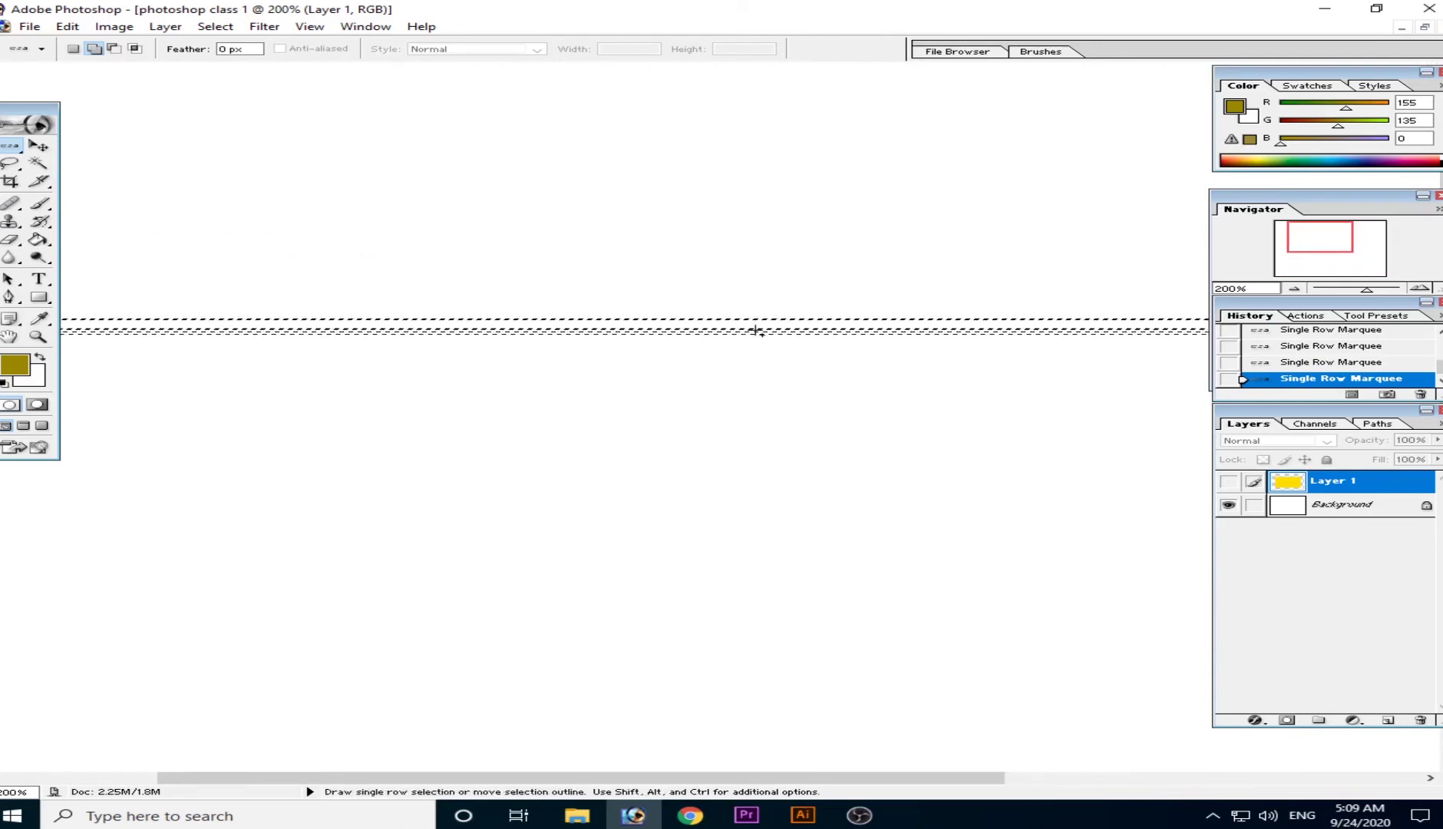
pyautogui.hotkey('ctrl', '+')
pyautogui.hotkey('ctrl', '+')
pyautogui.moveTo(429, 304); pyautogui.dragTo(558, 497)
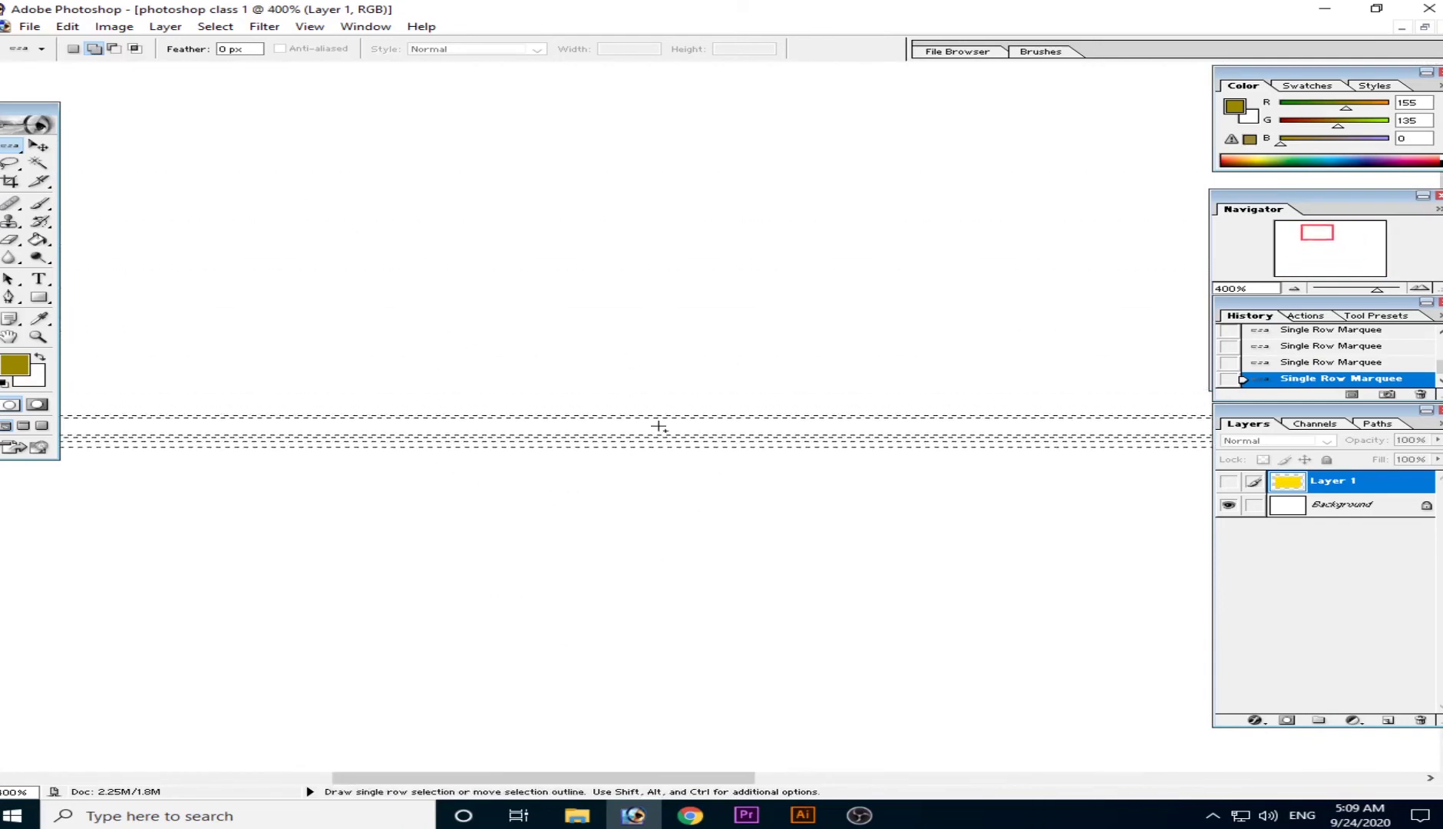
pyautogui.scroll(4, 1350, 359)
pyautogui.scroll(-4, 1350, 359)
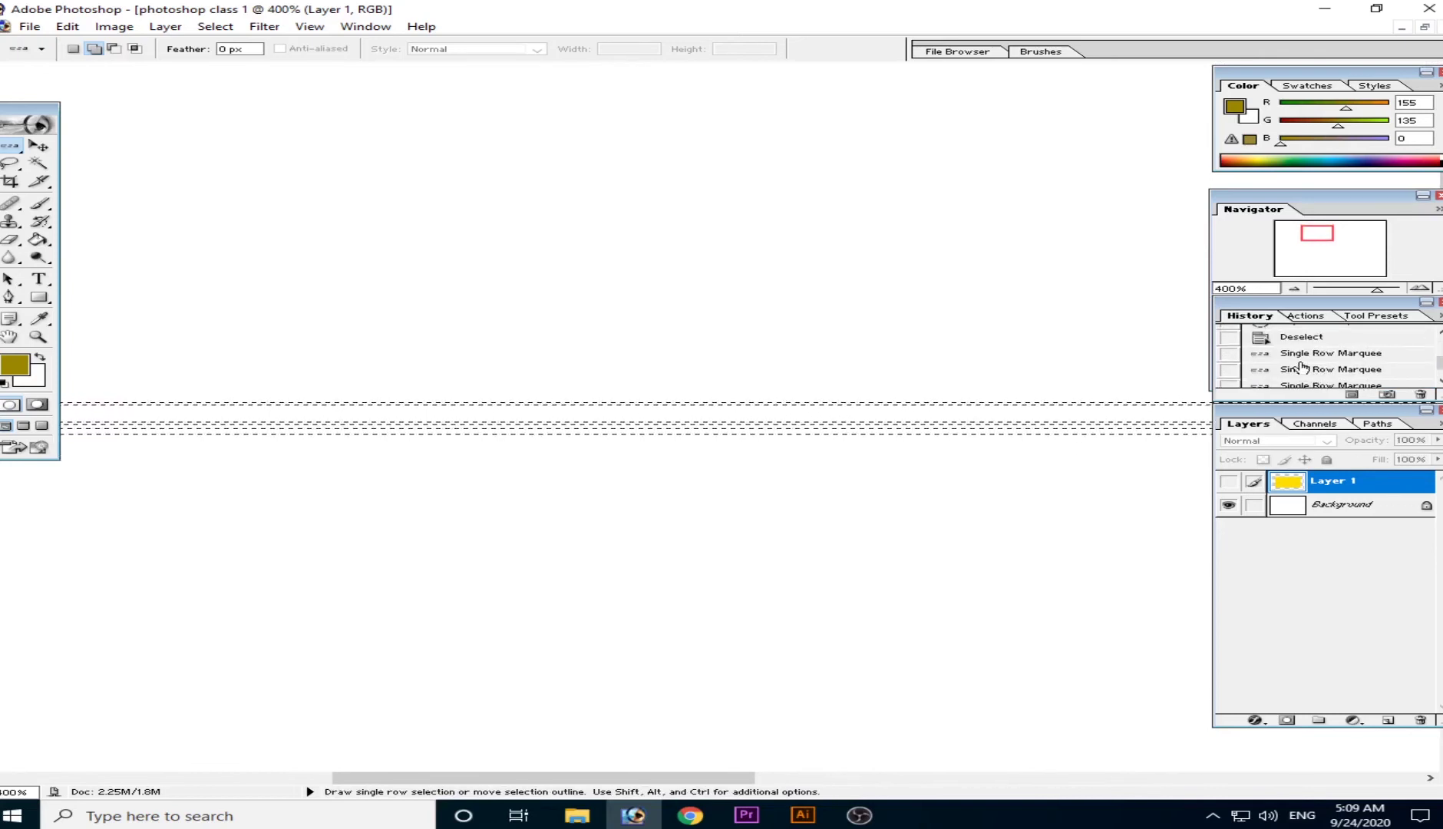
# Step: Step back through the history to the first Single Row Marquee state, leaving only the uppermost row selected
pyautogui.scroll(-1, 1426, 372)
pyautogui.hotkey('ctrl', 'alt', 'z')
pyautogui.hotkey('ctrl', 'alt', 'z')
pyautogui.hotkey('ctrl', 'alt', 'z')
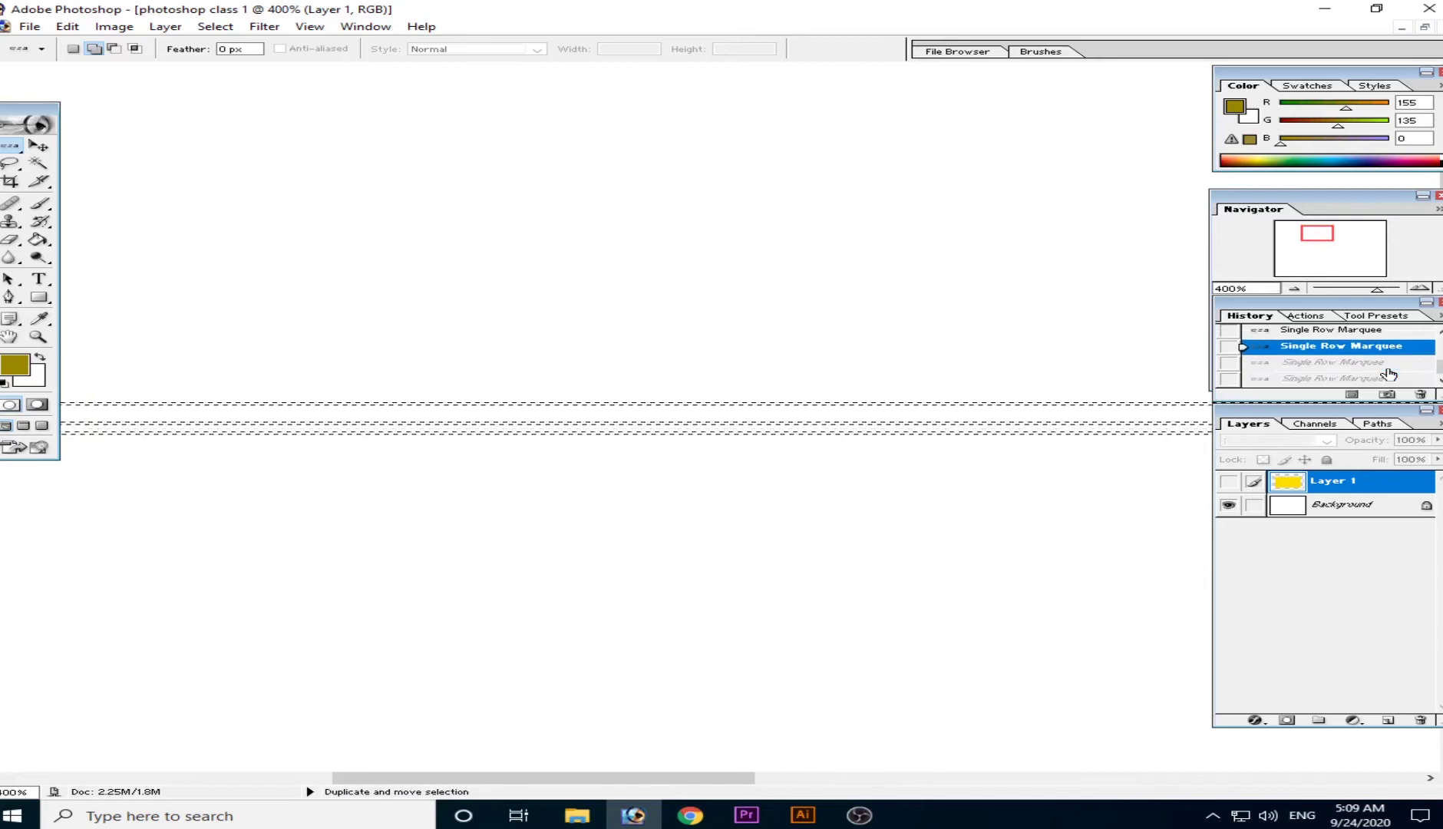
pyautogui.scroll(1, 1374, 372)
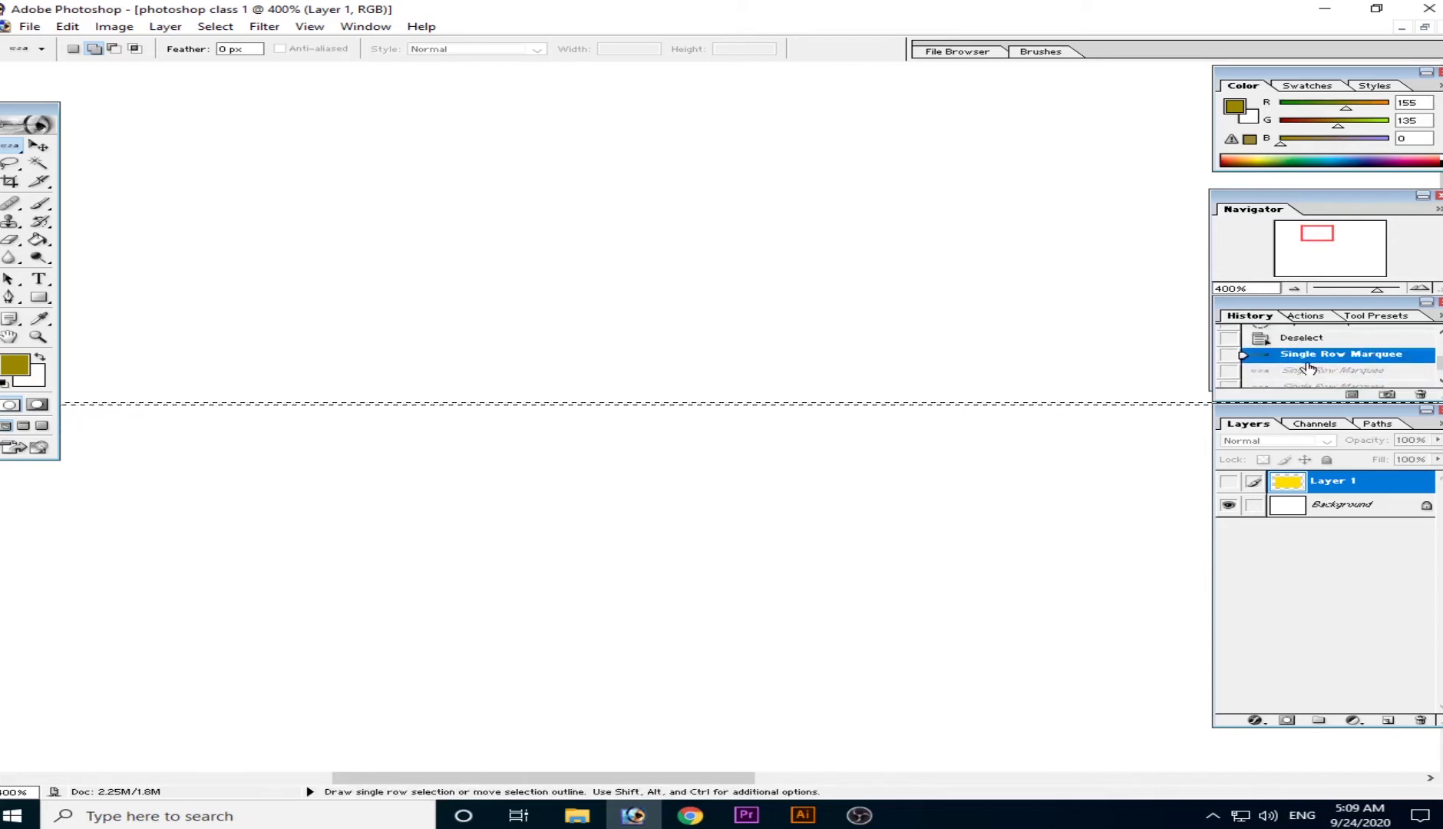
pyautogui.scroll(5, 1308, 369)
pyautogui.scroll(-5, 1307, 368)
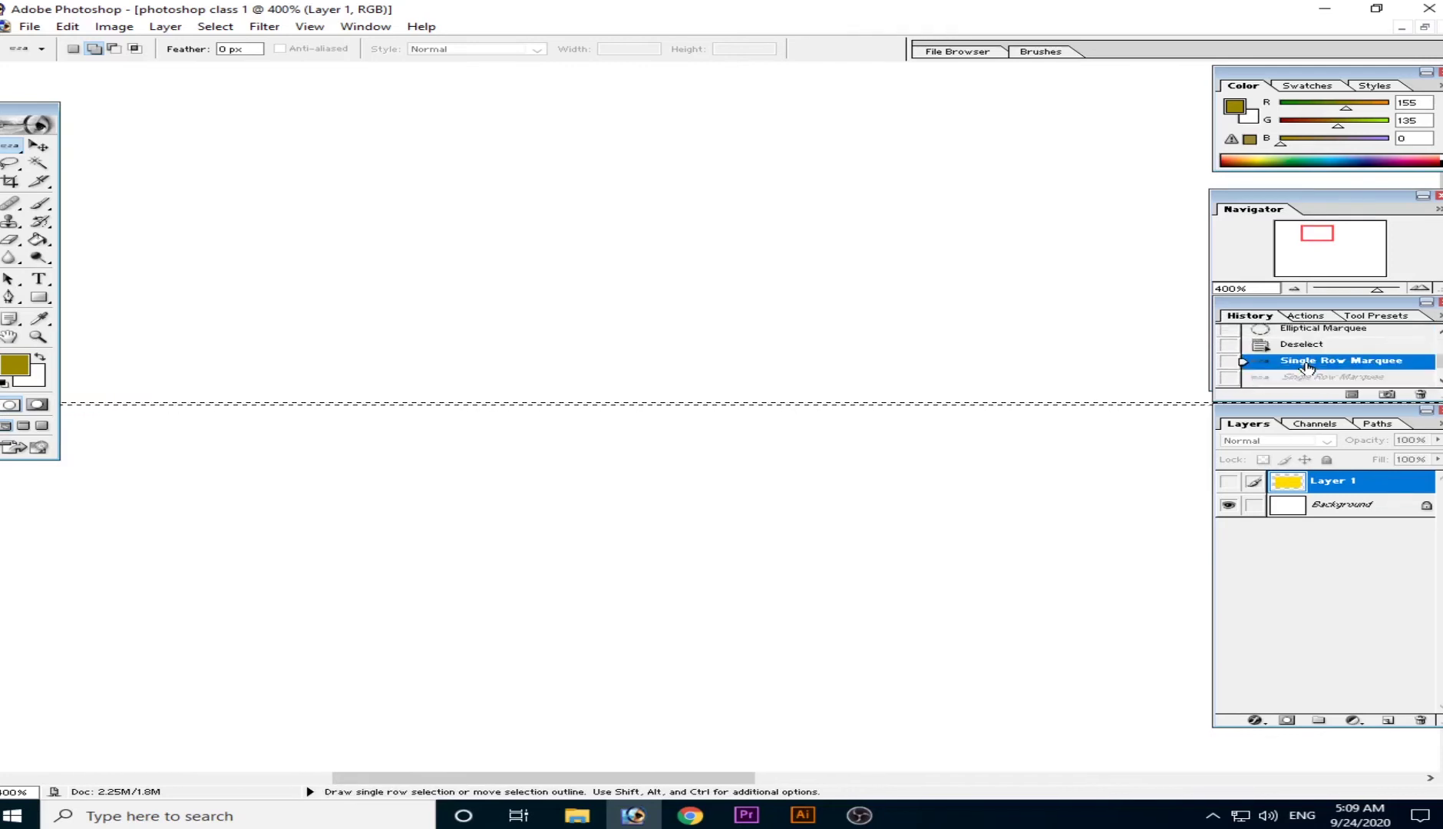
pyautogui.scroll(-2, 1307, 368)
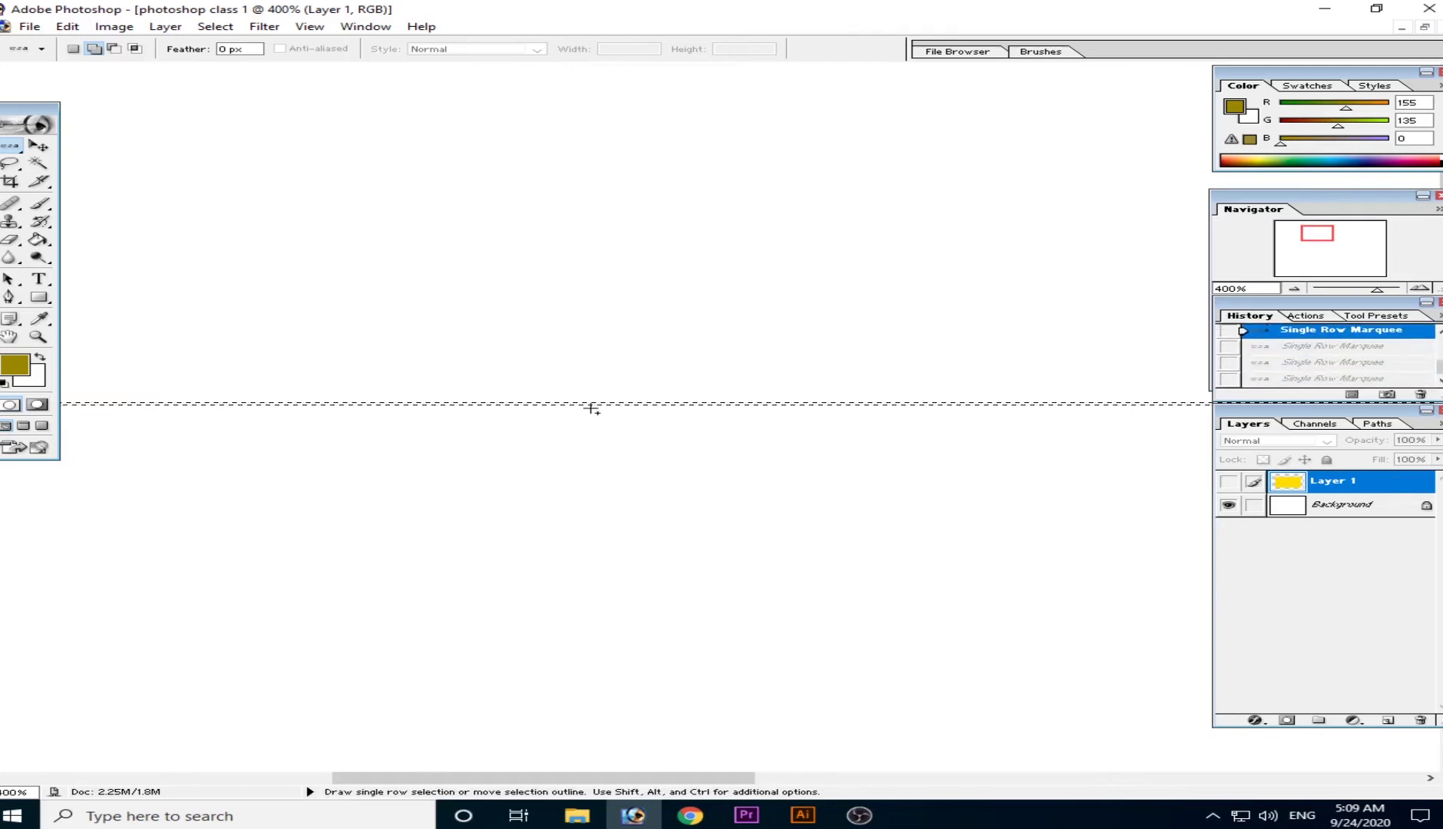
# Step: Fill the single-row selection on the Background layer with olive using the Paint Bucket, fit the canvas in view, and deselect
pyautogui.click(37, 240)
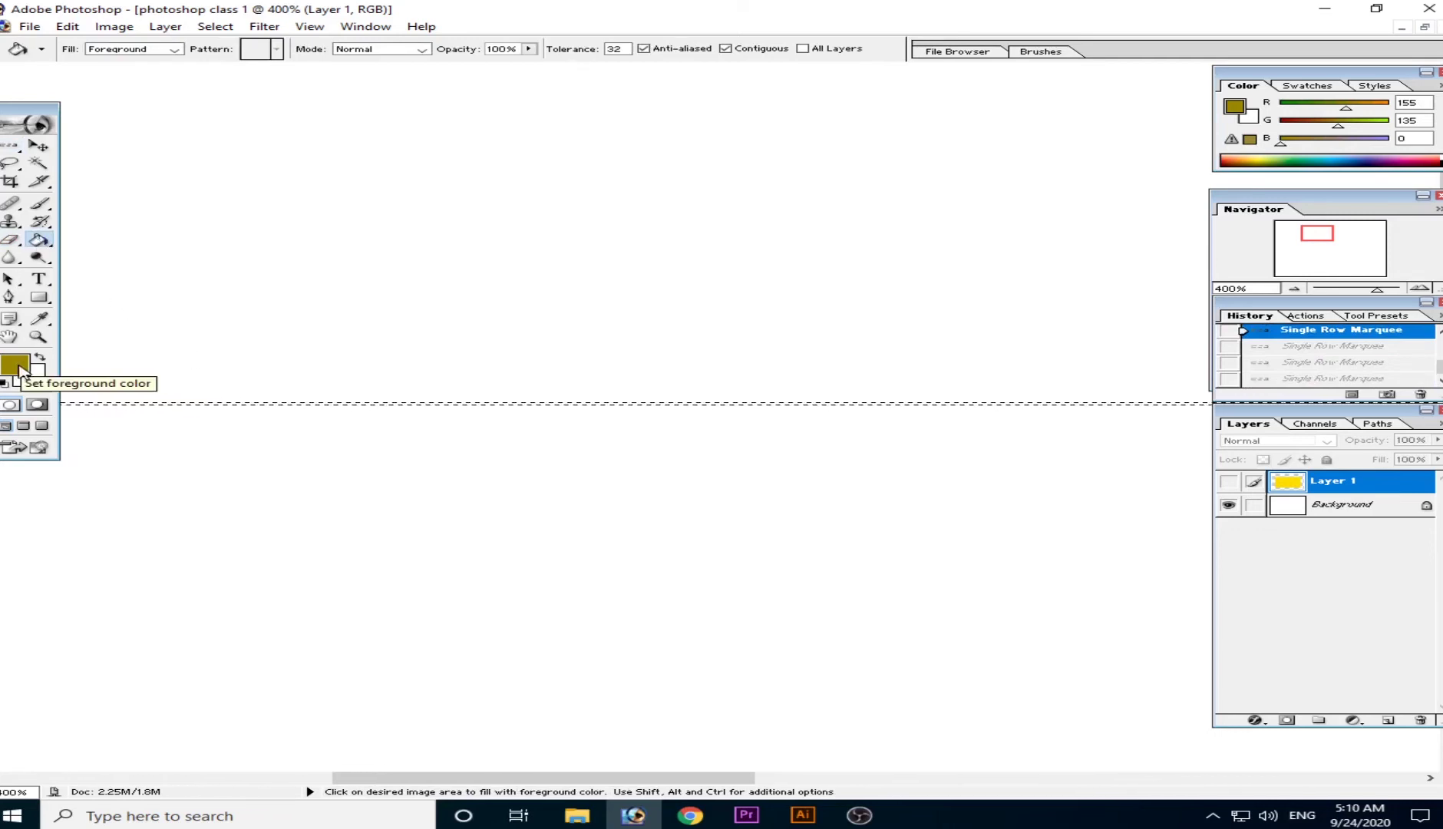
pyautogui.click(1314, 504)
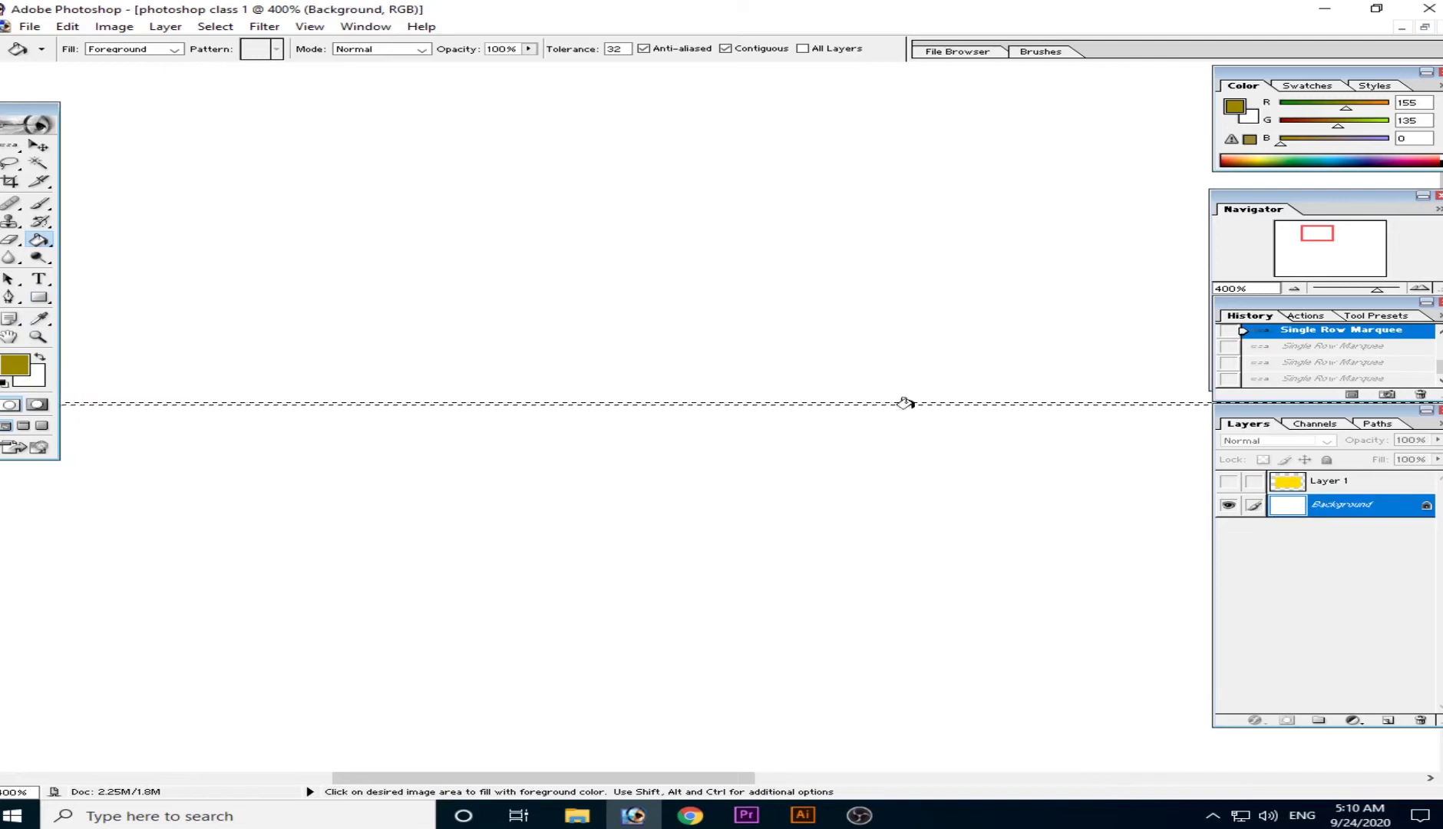
pyautogui.click(864, 399)
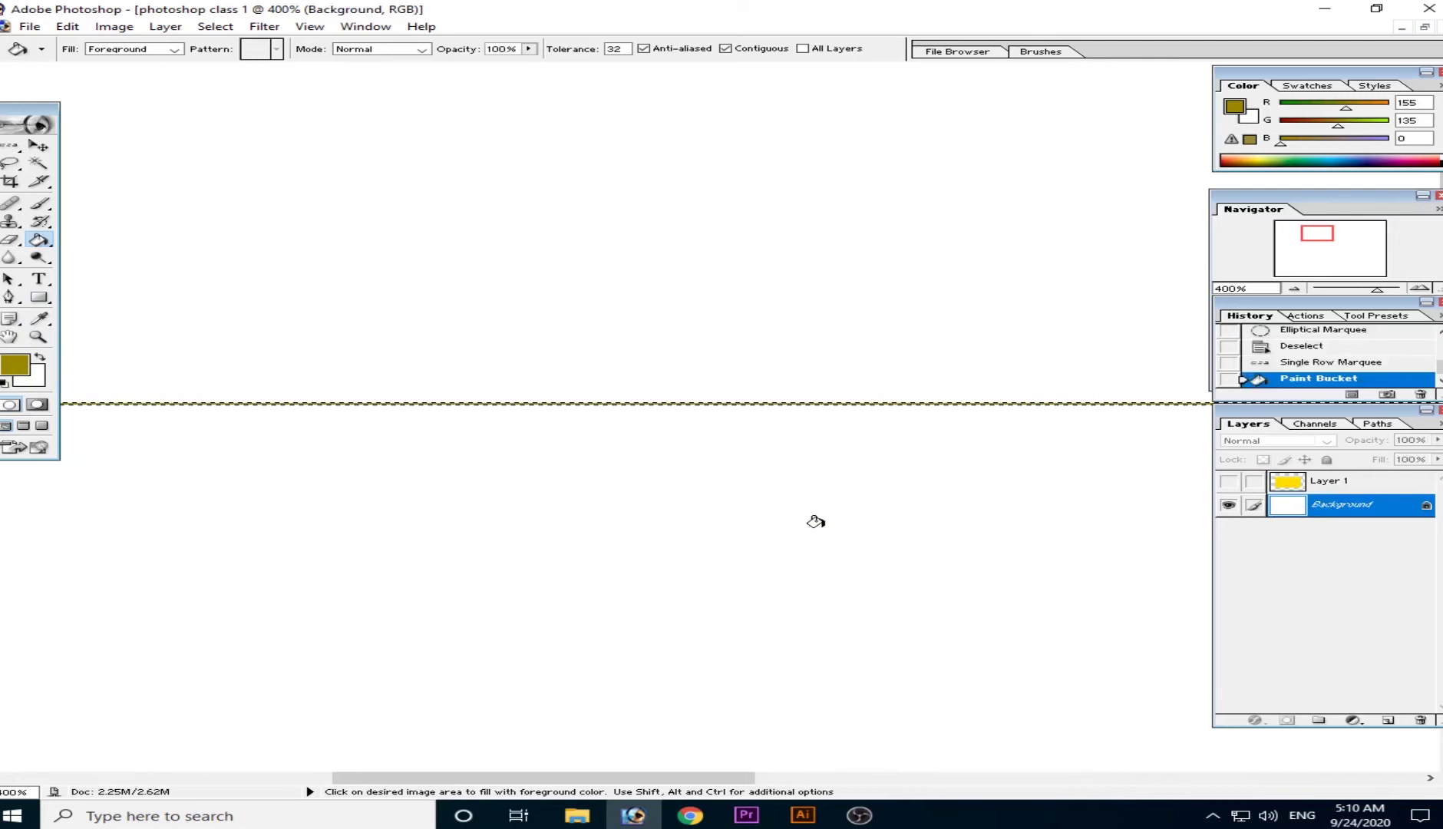
pyautogui.hotkey('ctrl', '0')
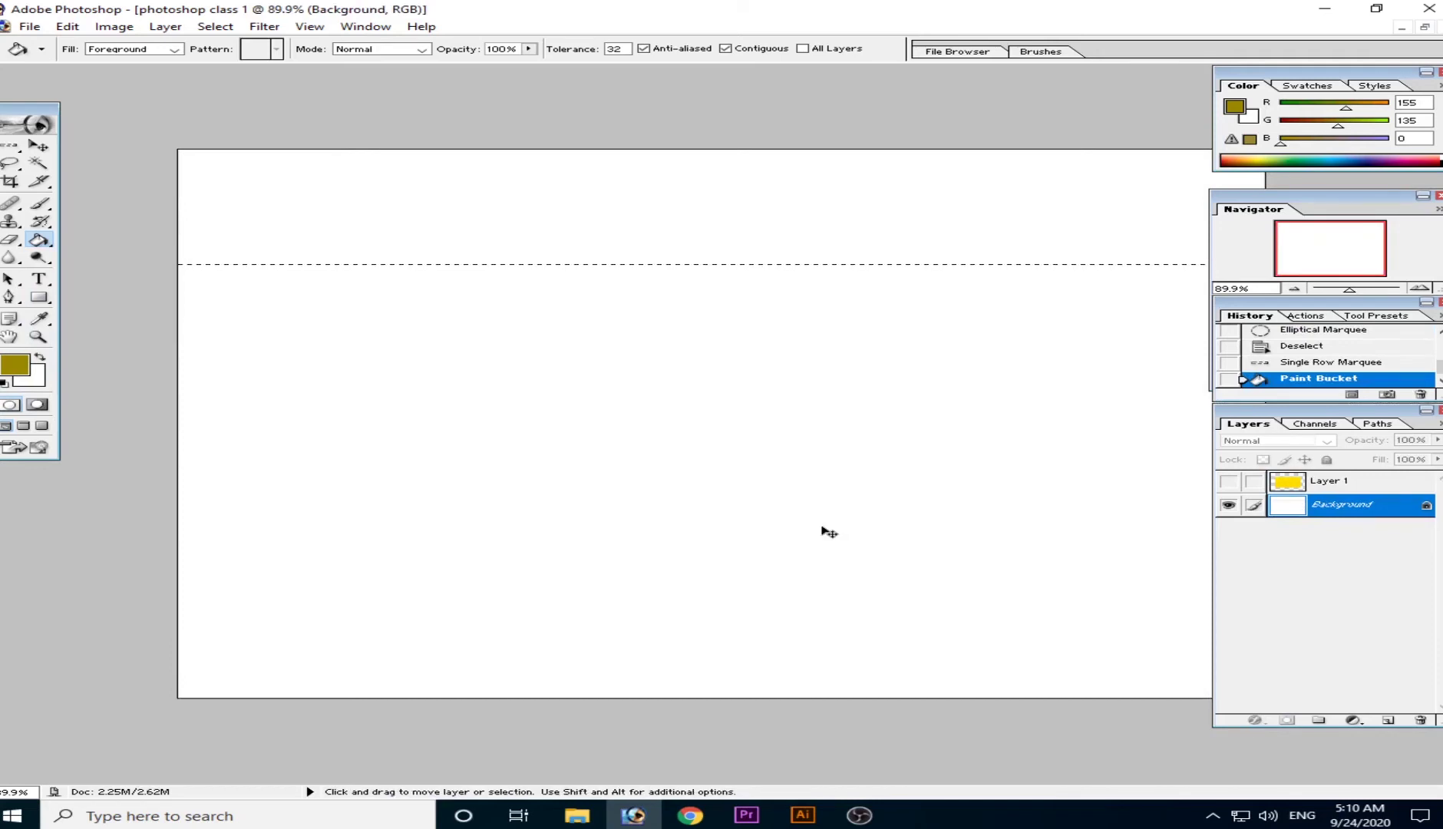
pyautogui.hotkey('ctrl', 'd')
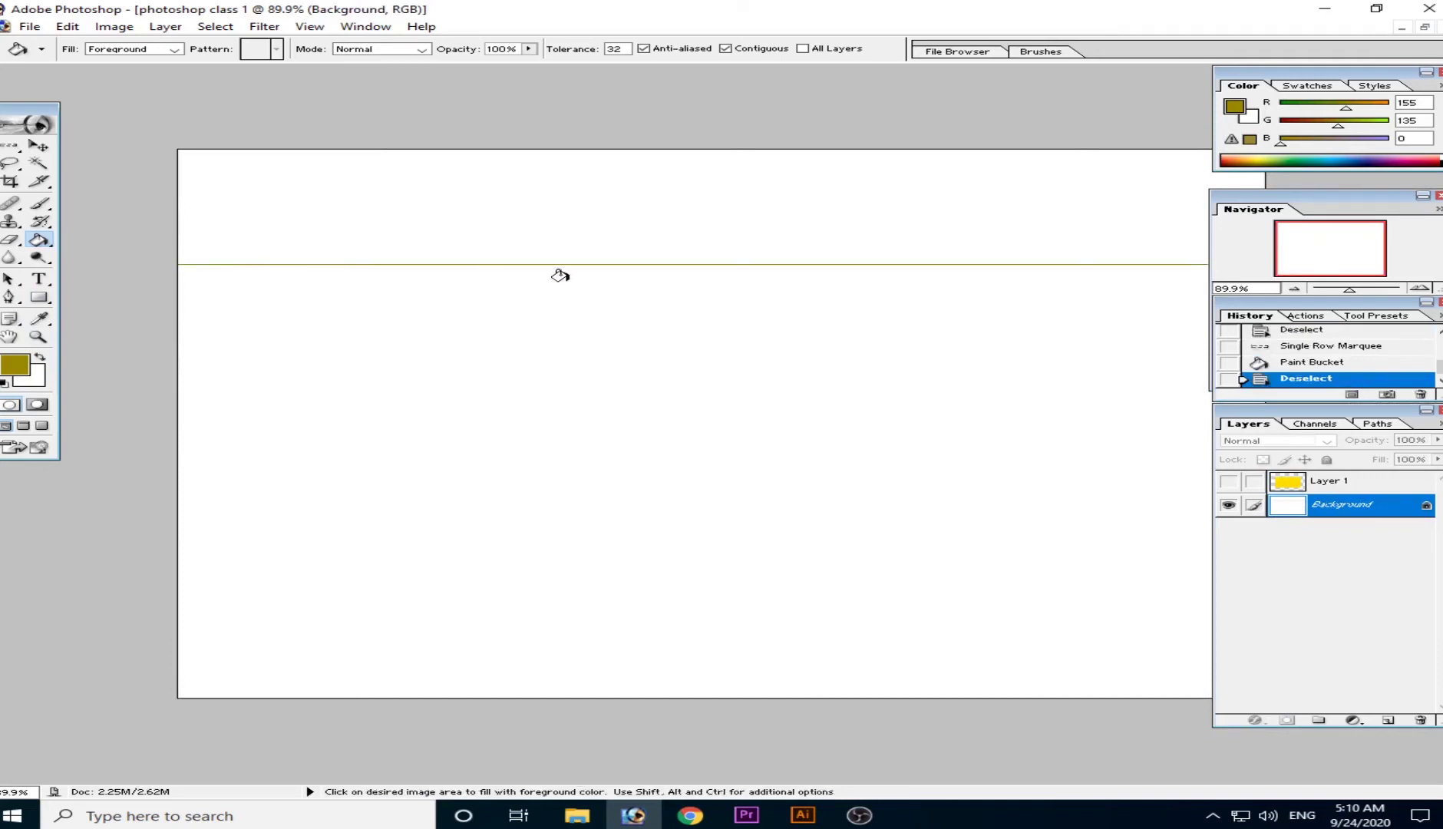
# Step: Restore the single-row selection and examine the olive-filled line up close at 500% and 1600% zoom
pyautogui.hotkey('ctrl', 'z')
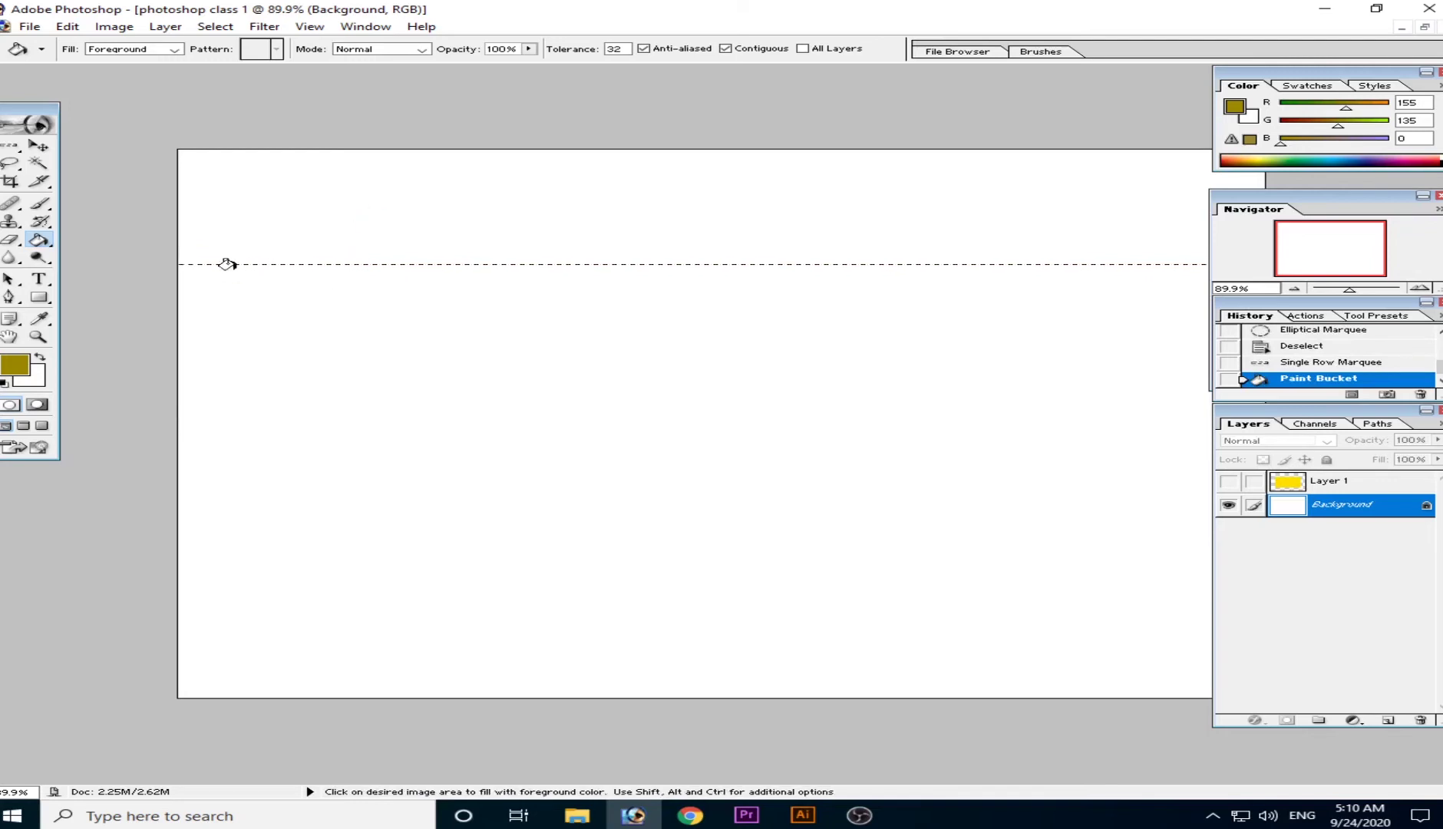
pyautogui.hotkey('ctrl', '+')
pyautogui.hotkey('ctrl', '+')
pyautogui.hotkey('ctrl', '+')
pyautogui.hotkey('ctrl', '+')
pyautogui.hotkey('ctrl', '+')
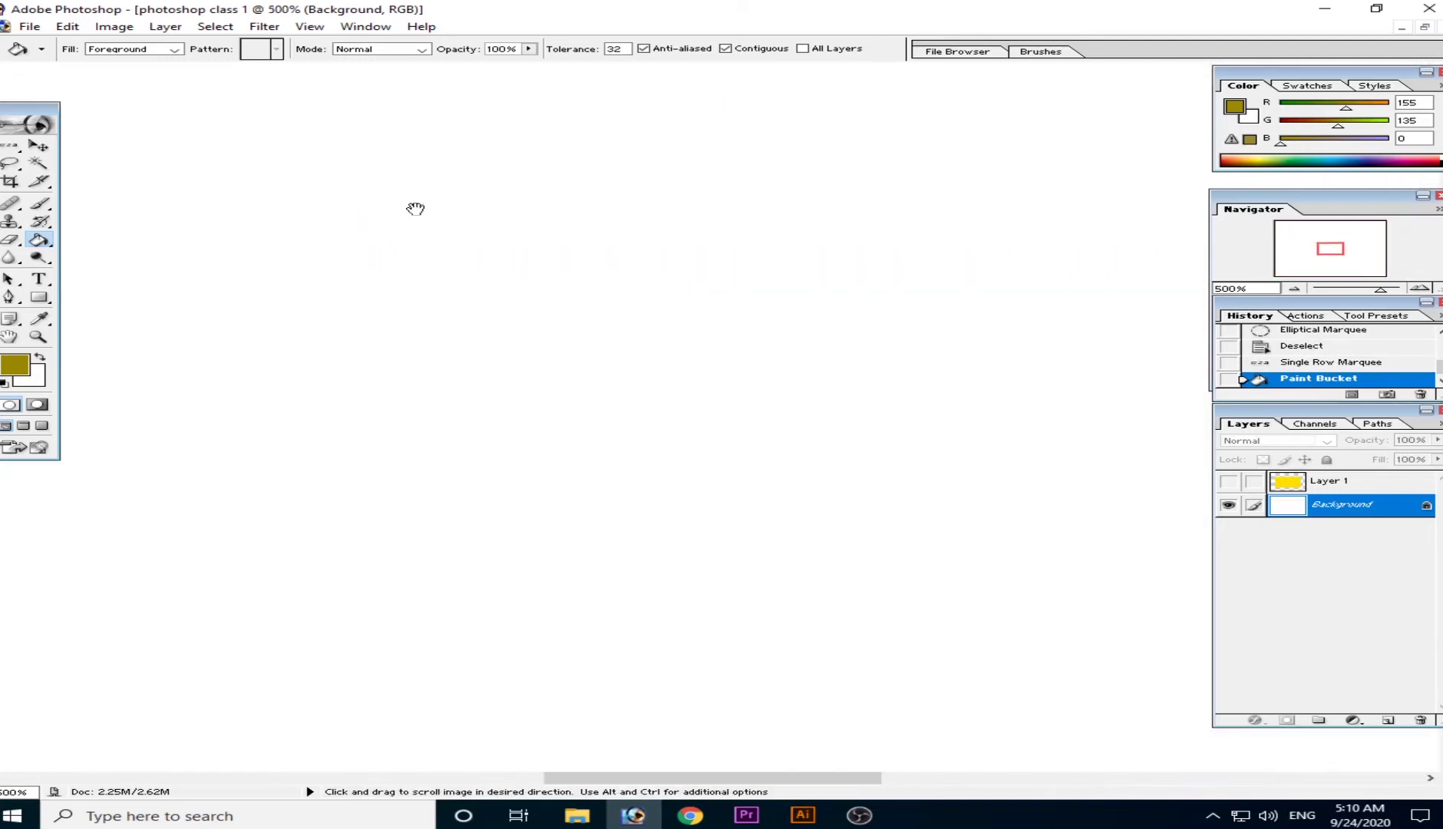
pyautogui.moveTo(419, 213); pyautogui.dragTo(663, 676)
pyautogui.moveTo(558, 269); pyautogui.dragTo(754, 634)
pyautogui.moveTo(715, 457); pyautogui.dragTo(783, 634)
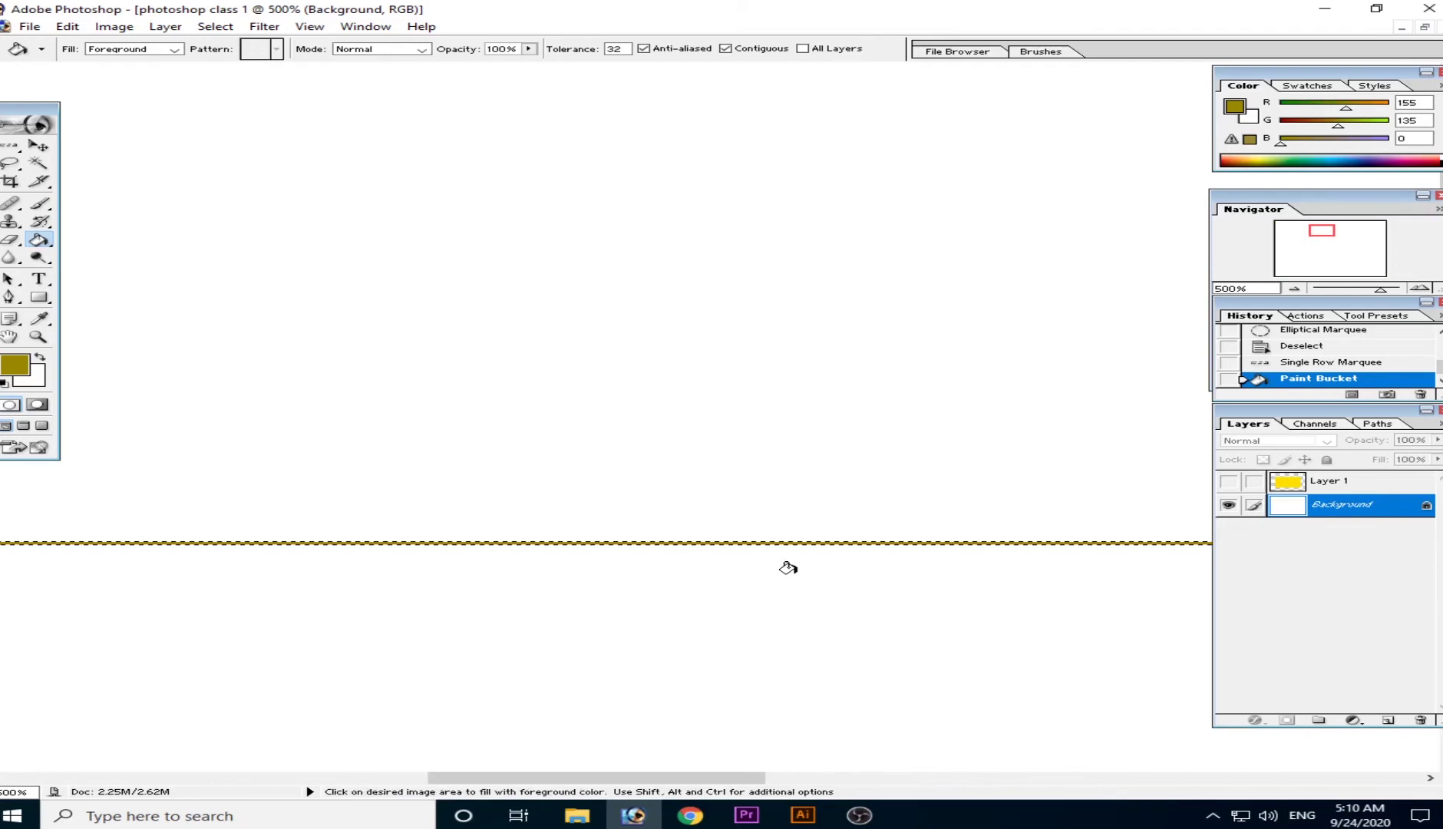
pyautogui.hotkey('ctrl', '+')
pyautogui.hotkey('ctrl', '+')
pyautogui.hotkey('ctrl', '+')
pyautogui.hotkey('ctrl', '+')
pyautogui.hotkey('ctrl', '+')
pyautogui.moveTo(668, 616); pyautogui.dragTo(631, 260)
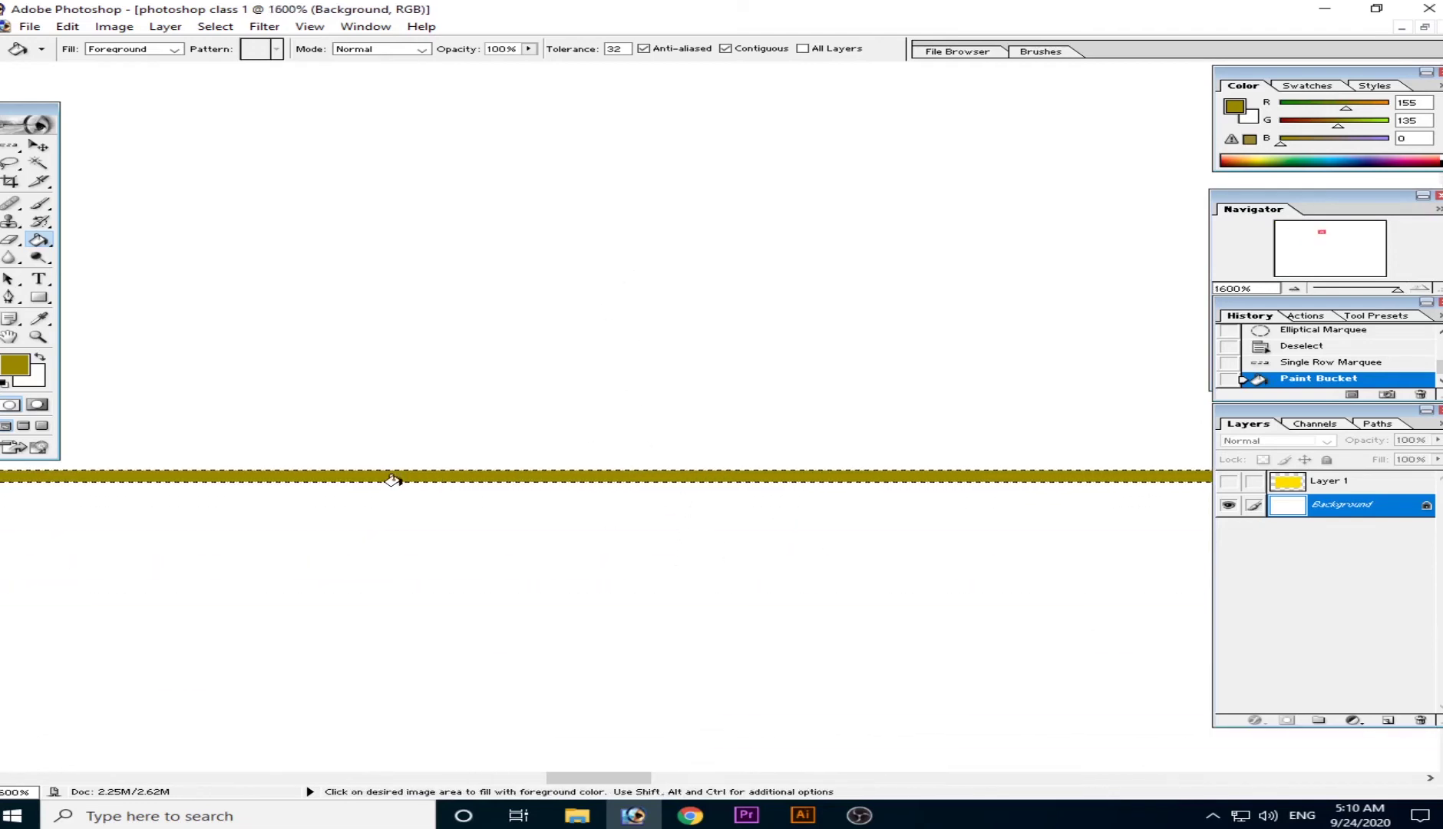
pyautogui.hotkey('ctrl', '0')
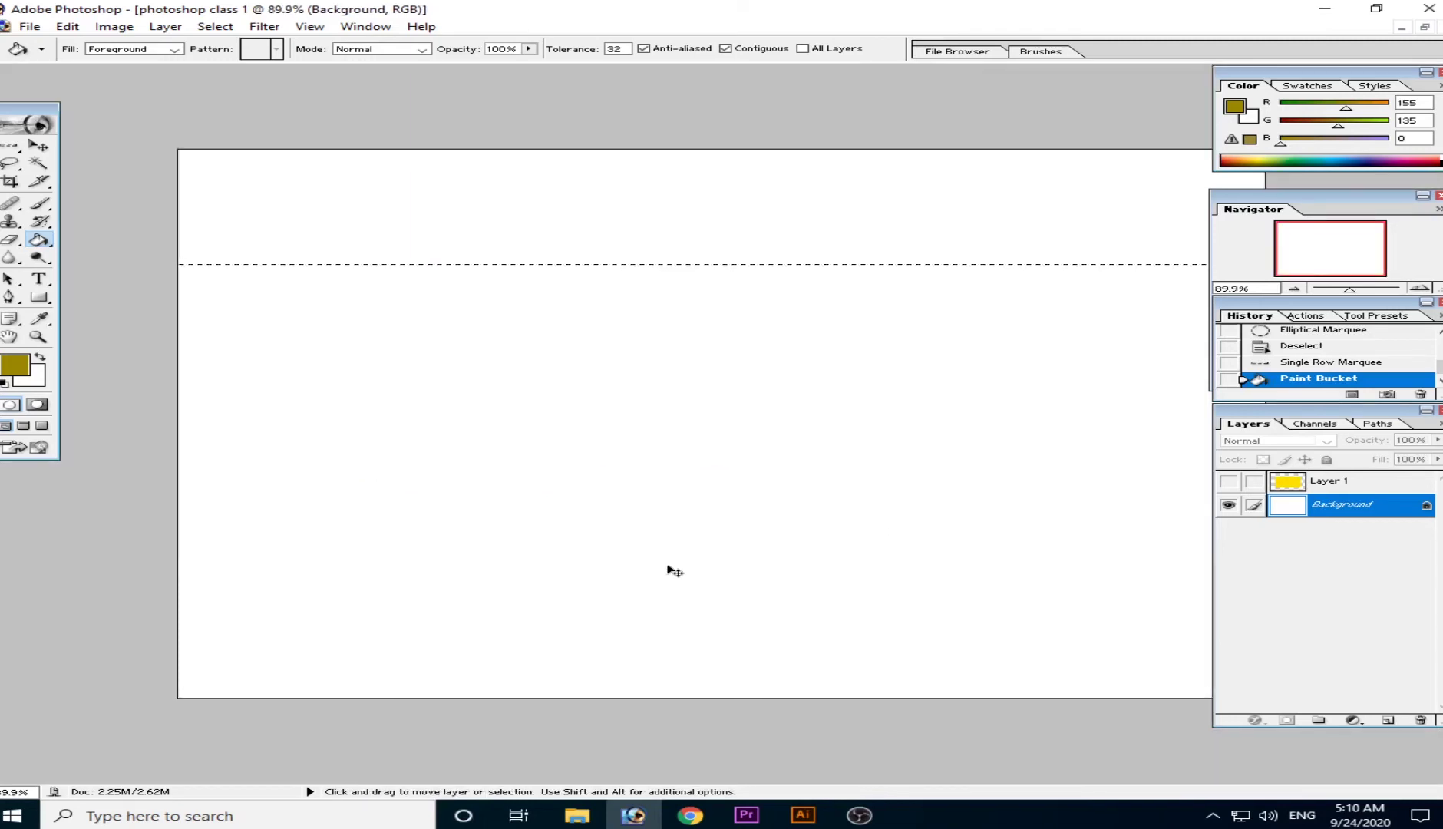
# Step: Deselect the row and step back through the history to the state before the single-row selection and its fill
pyautogui.hotkey('ctrl', 'd')
pyautogui.hotkey('ctrl', 'alt', 'z')
pyautogui.hotkey('ctrl', 'alt', 'z')
pyautogui.hotkey('ctrl', 'alt', 'z')
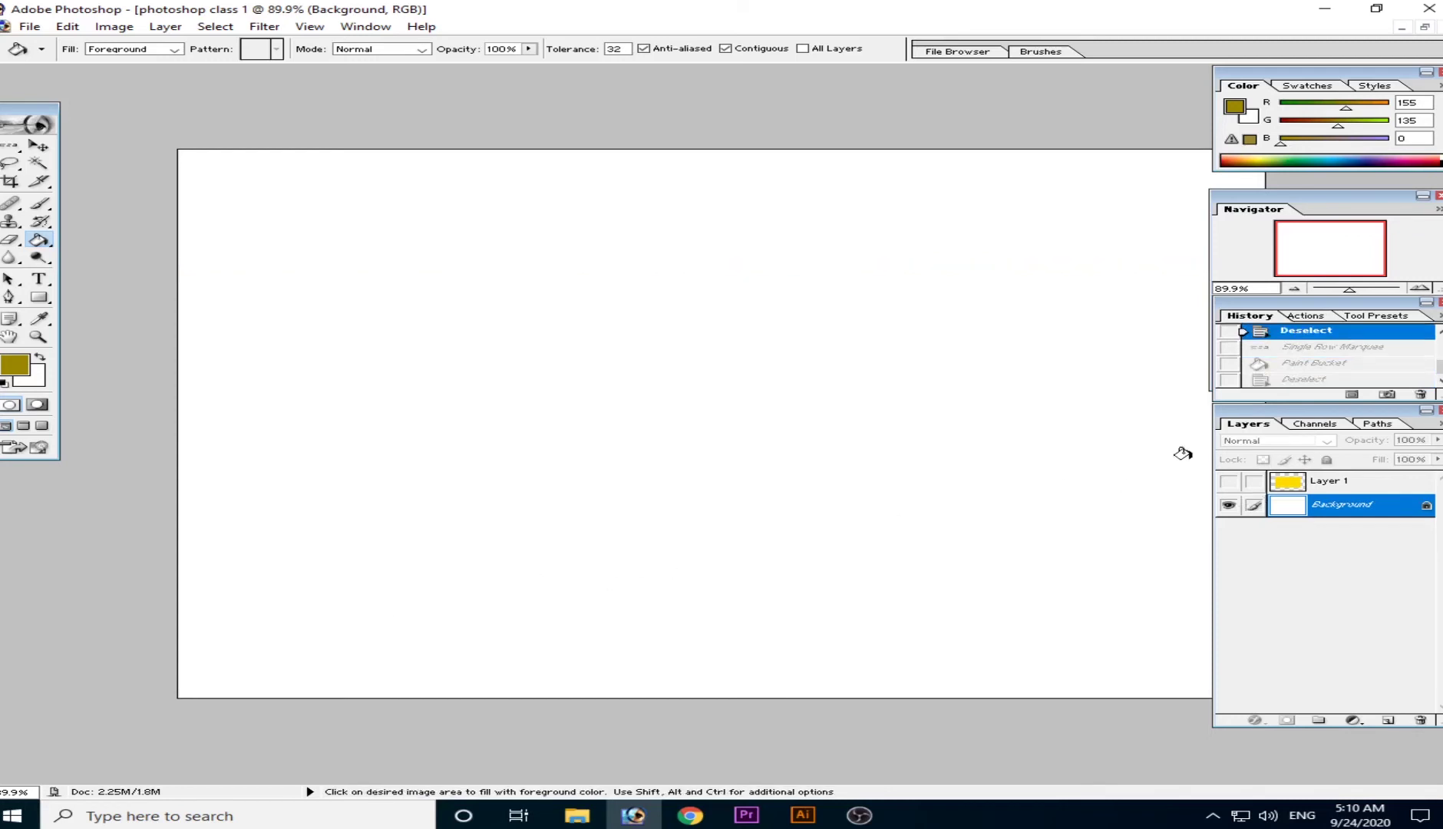
# Step: Try two closely spaced single-column selections in the canvas's left part with the Single Column Marquee Tool, and undo both
pyautogui.click(9, 145)
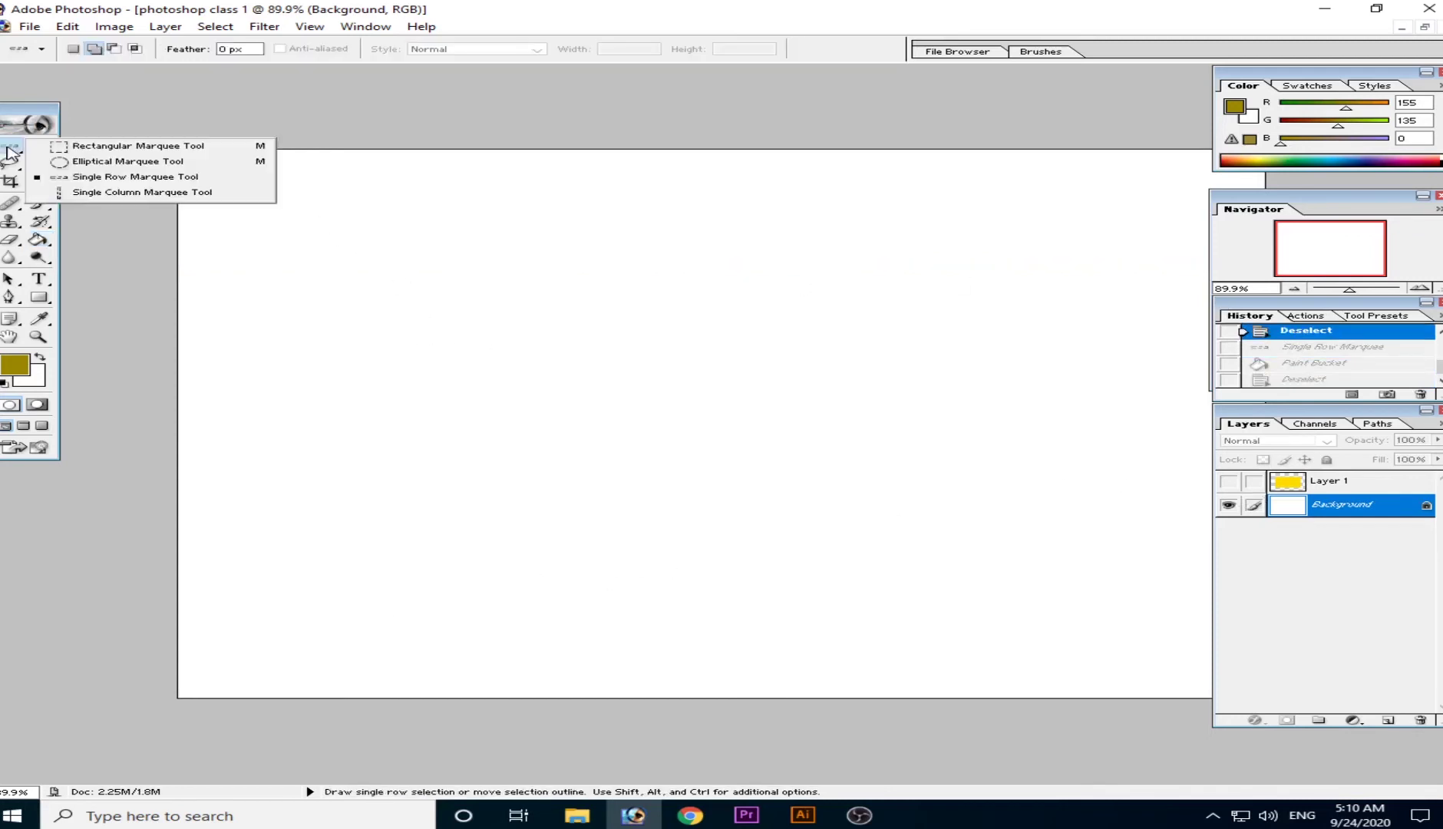
pyautogui.click(90, 193)
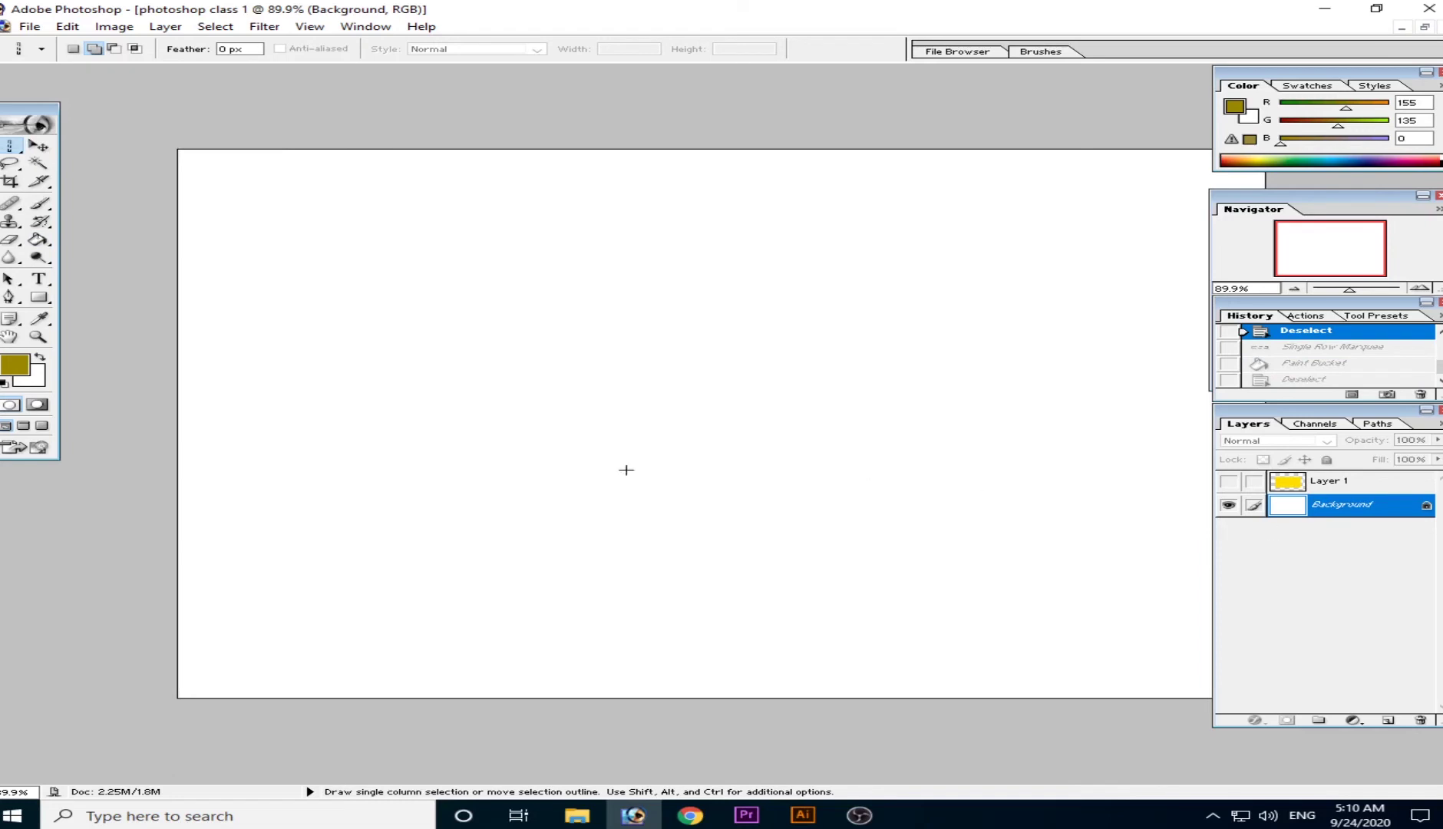
pyautogui.click(430, 439)
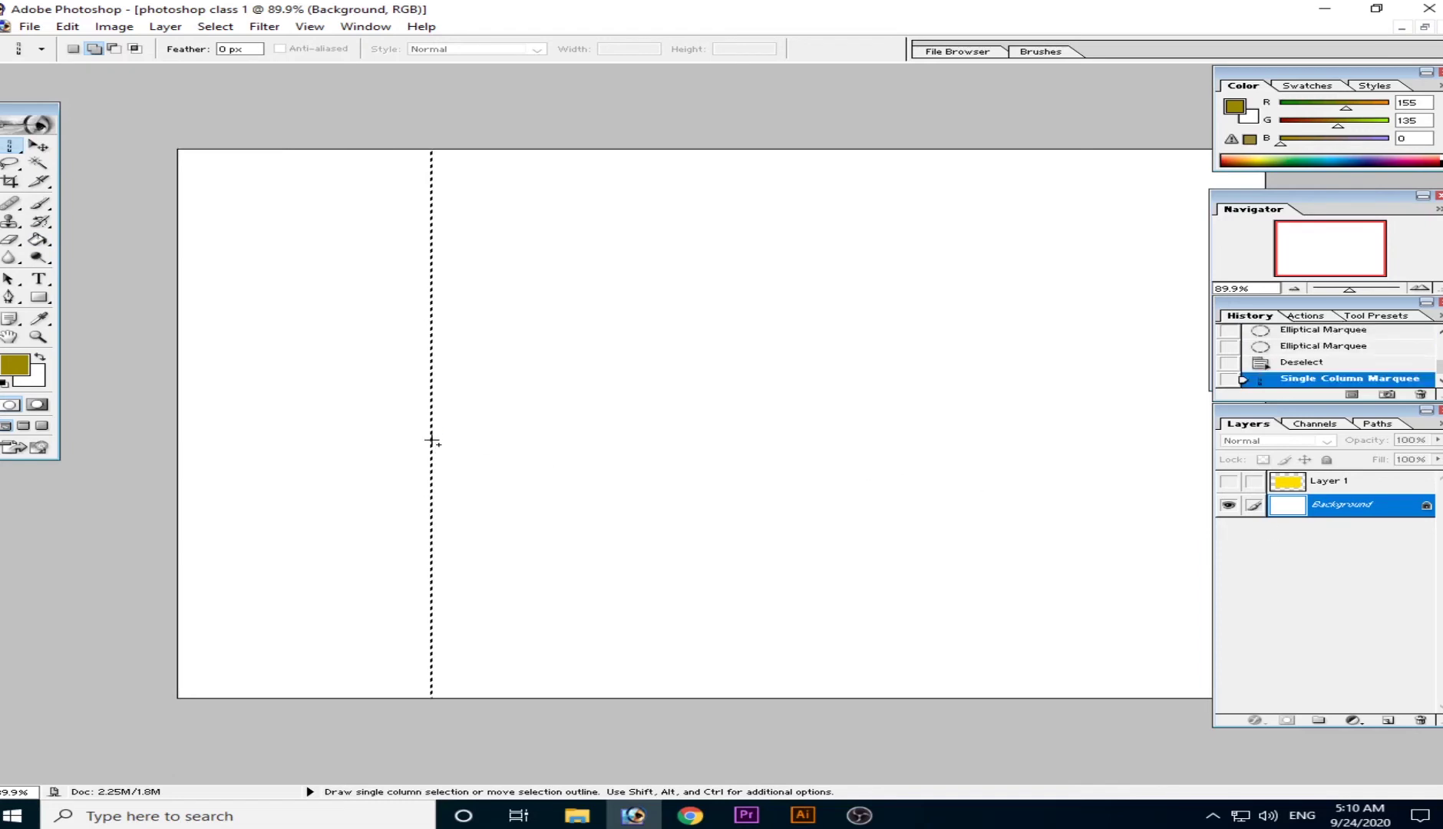
pyautogui.click(443, 439)
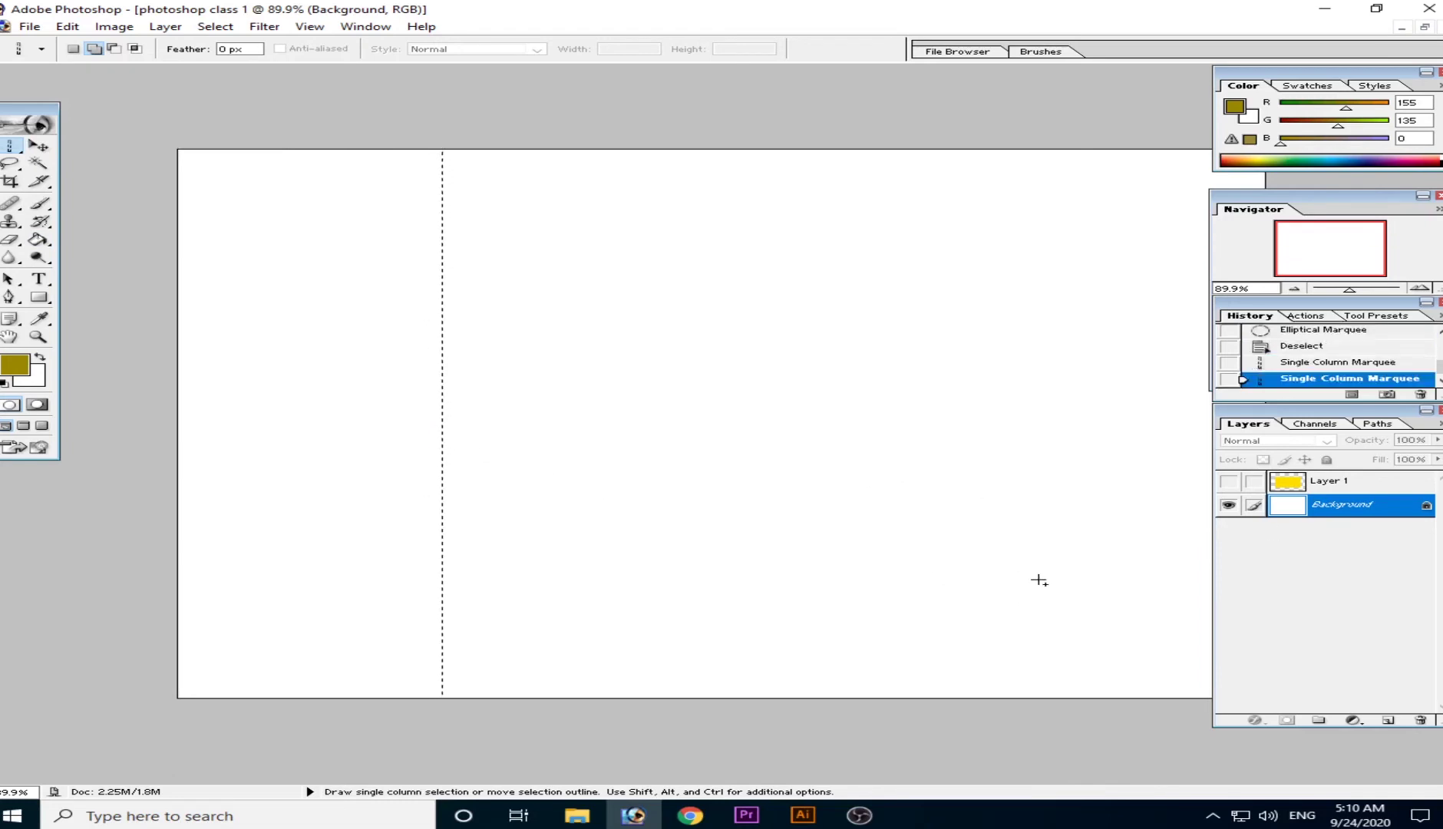
pyautogui.hotkey('ctrl', 'alt', 'z')
pyautogui.hotkey('ctrl', 'alt', 'z')
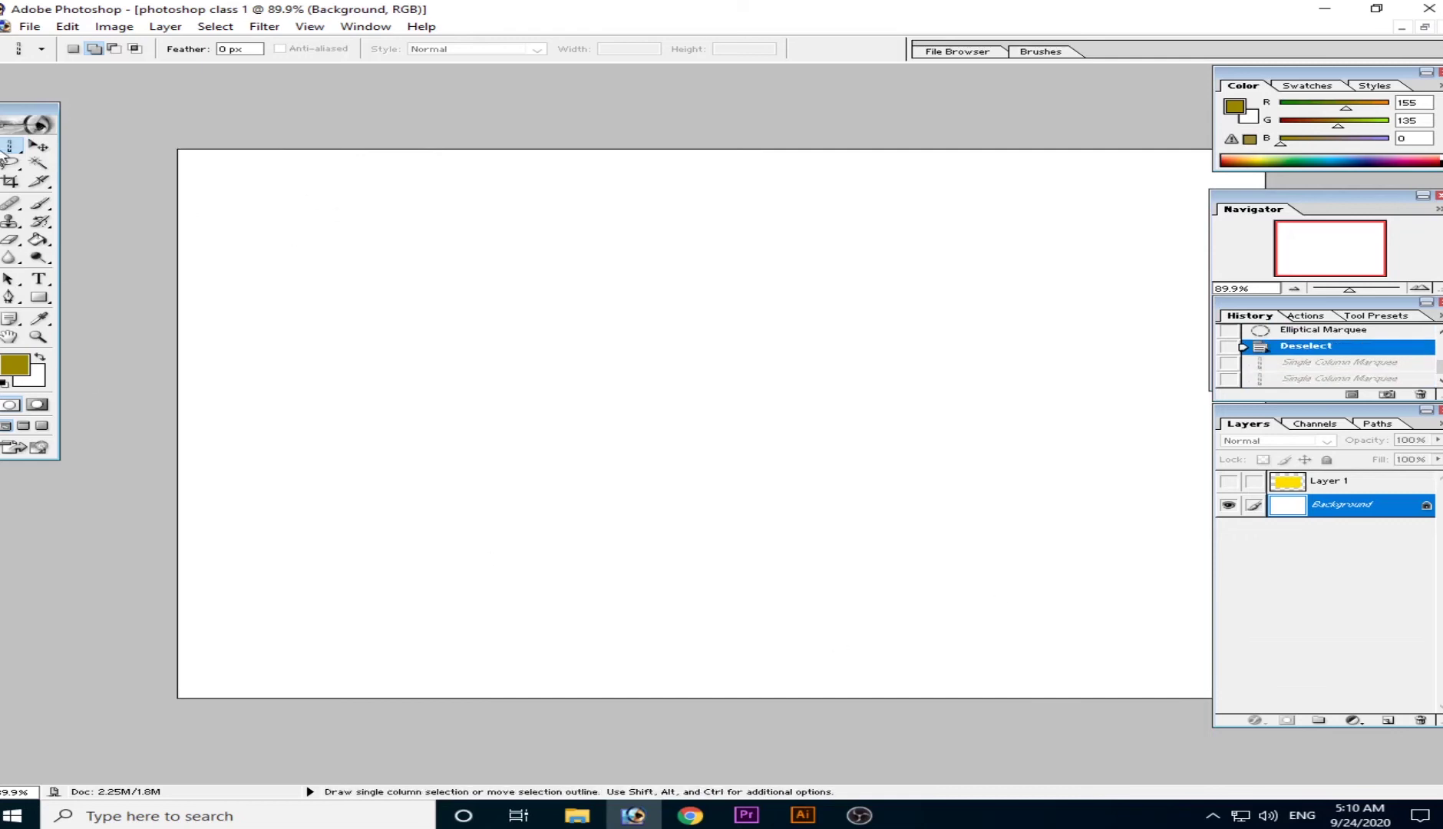
# Step: Try an olive-filled rectangular selection in the middle of the Background layer, and undo both the fill and the selection
pyautogui.click(12, 150)
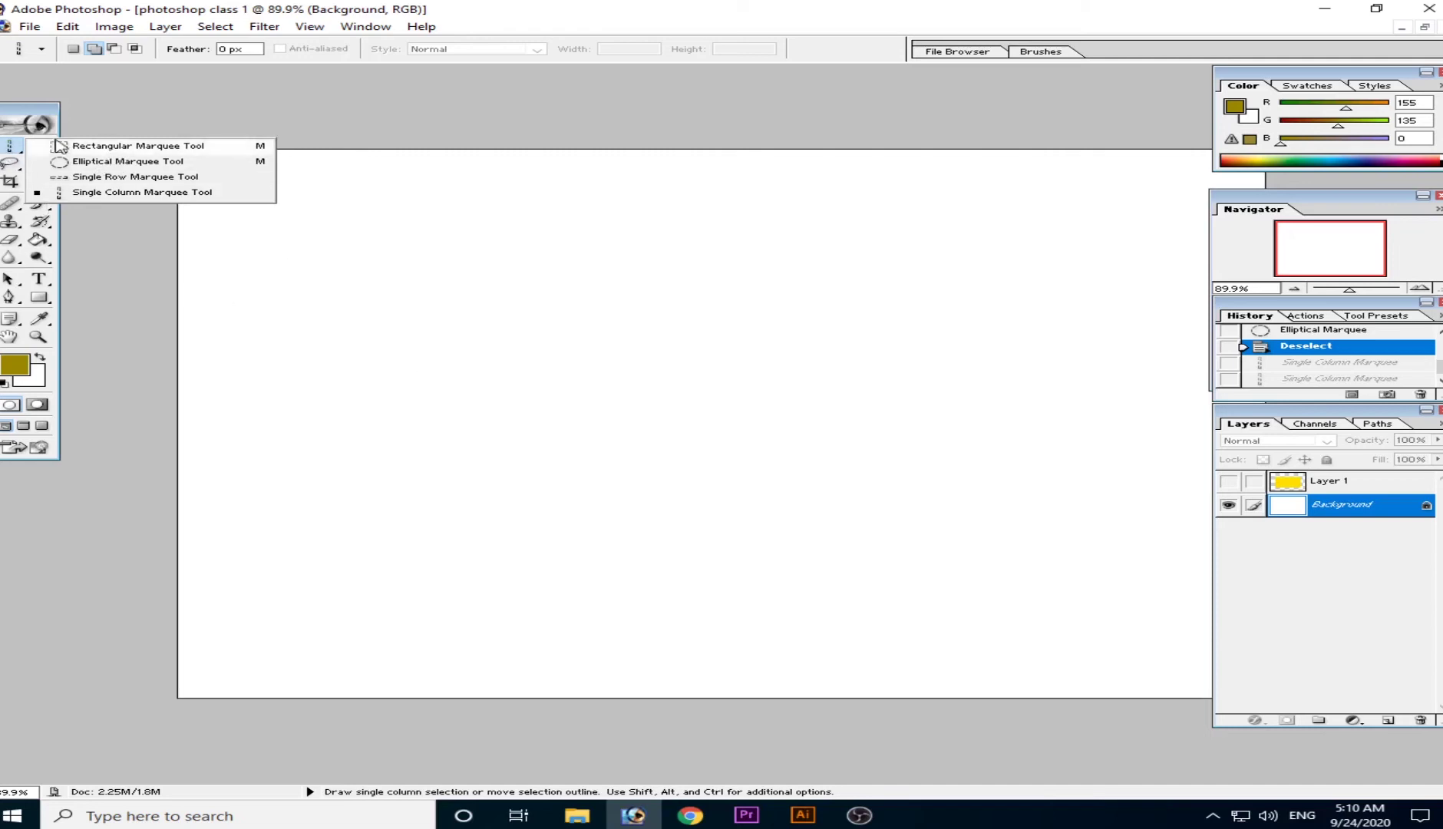
pyautogui.click(139, 146)
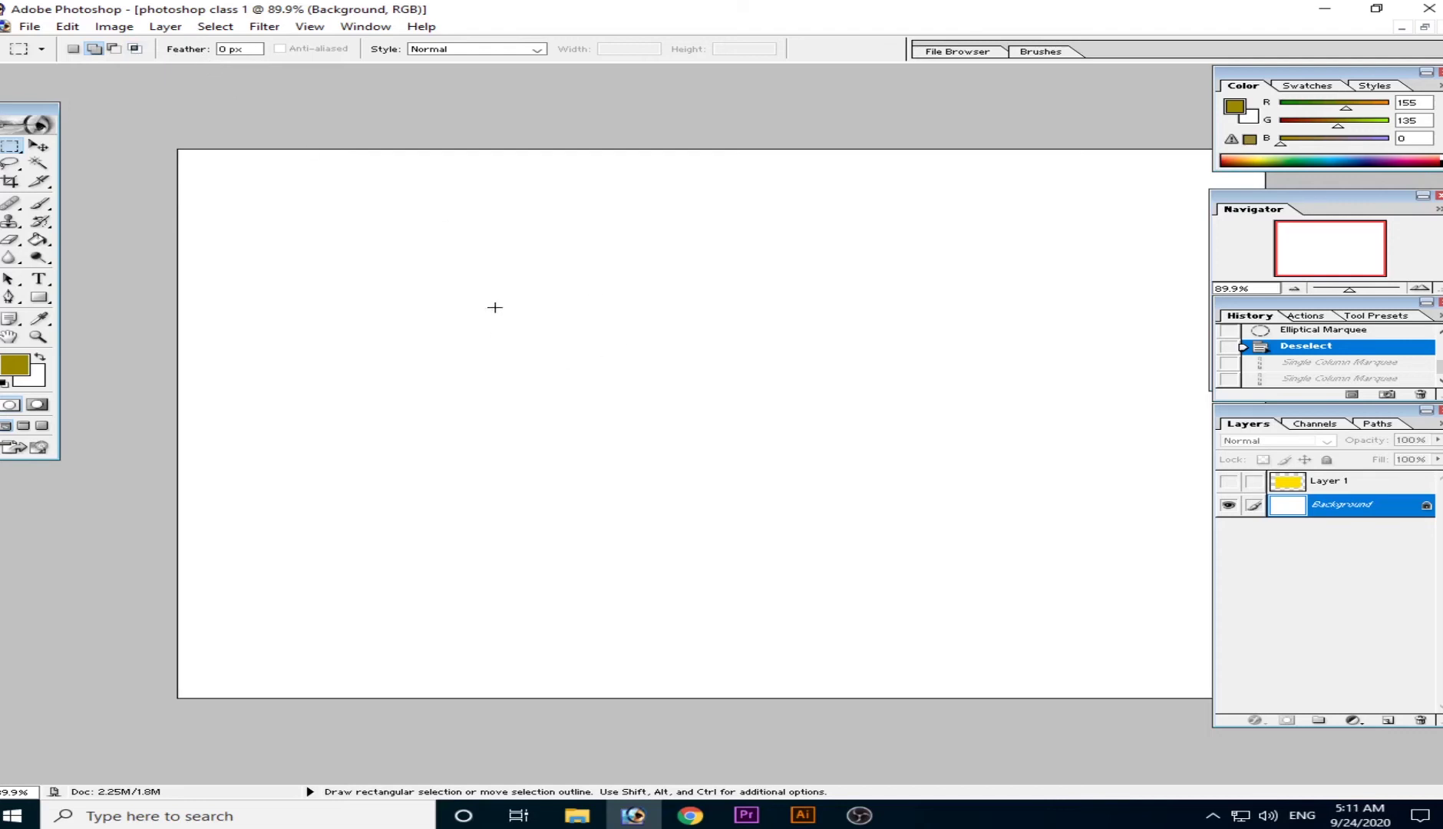
pyautogui.moveTo(397, 264); pyautogui.dragTo(1040, 565)
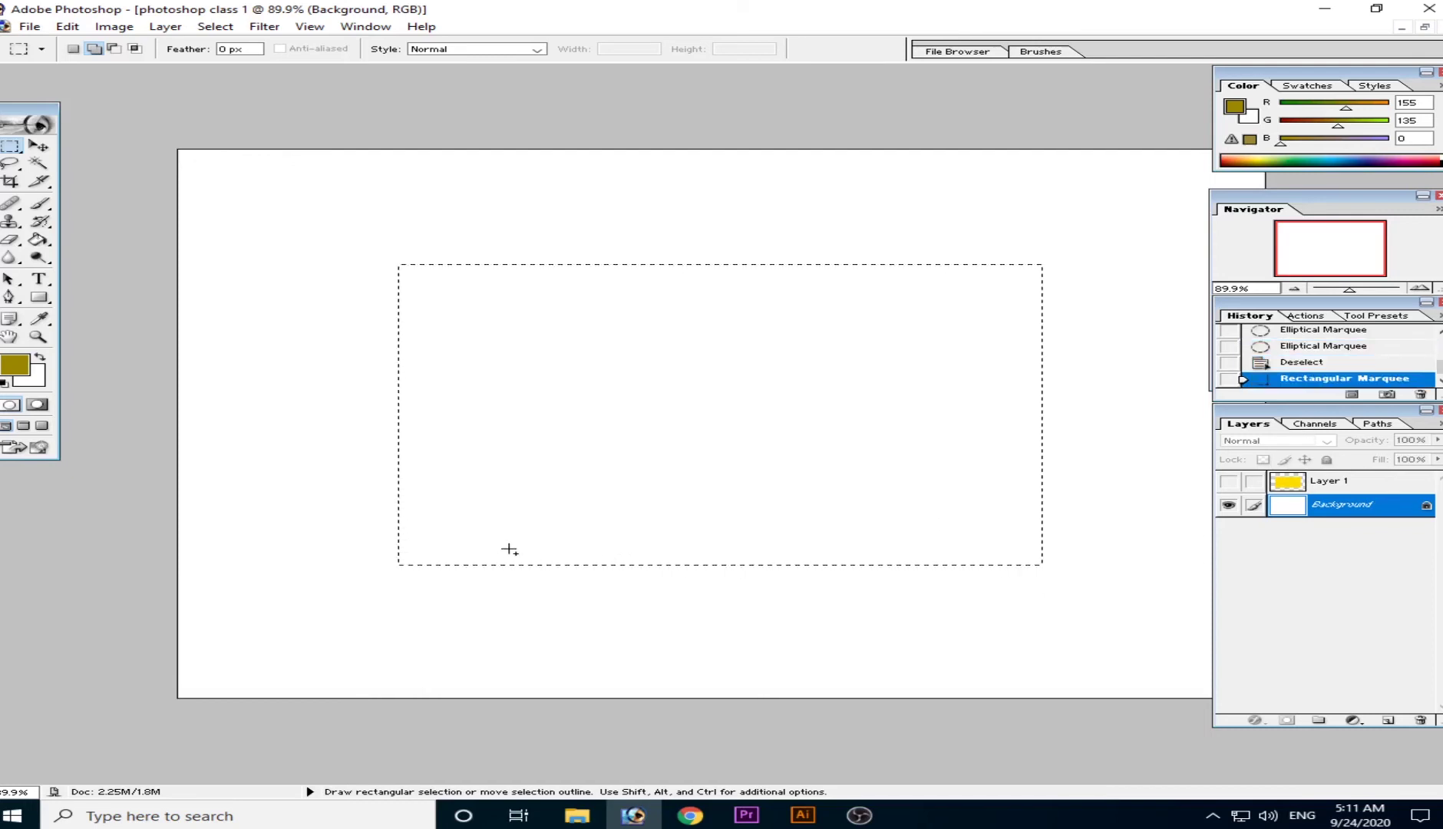
pyautogui.click(37, 241)
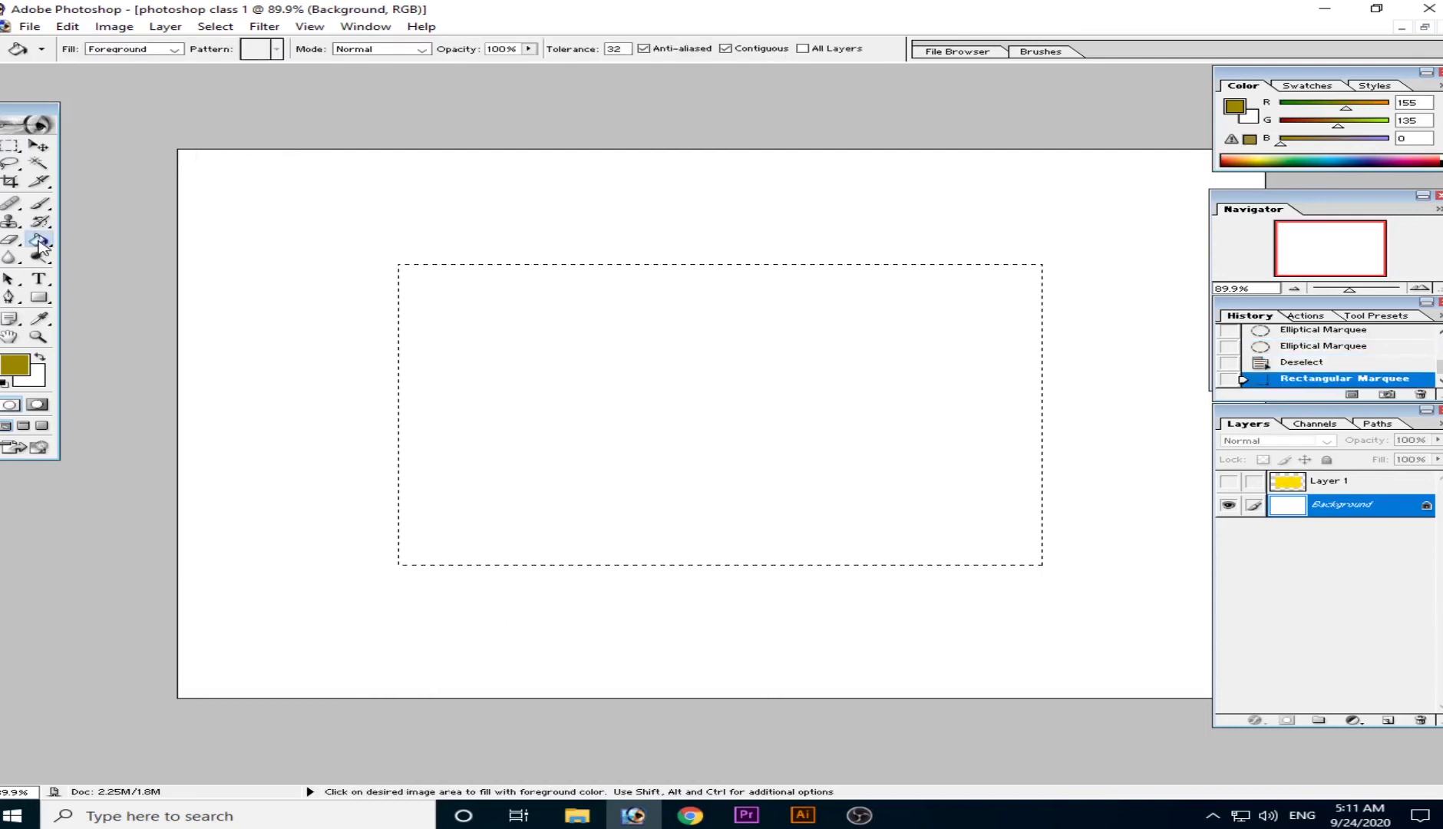
pyautogui.click(464, 384)
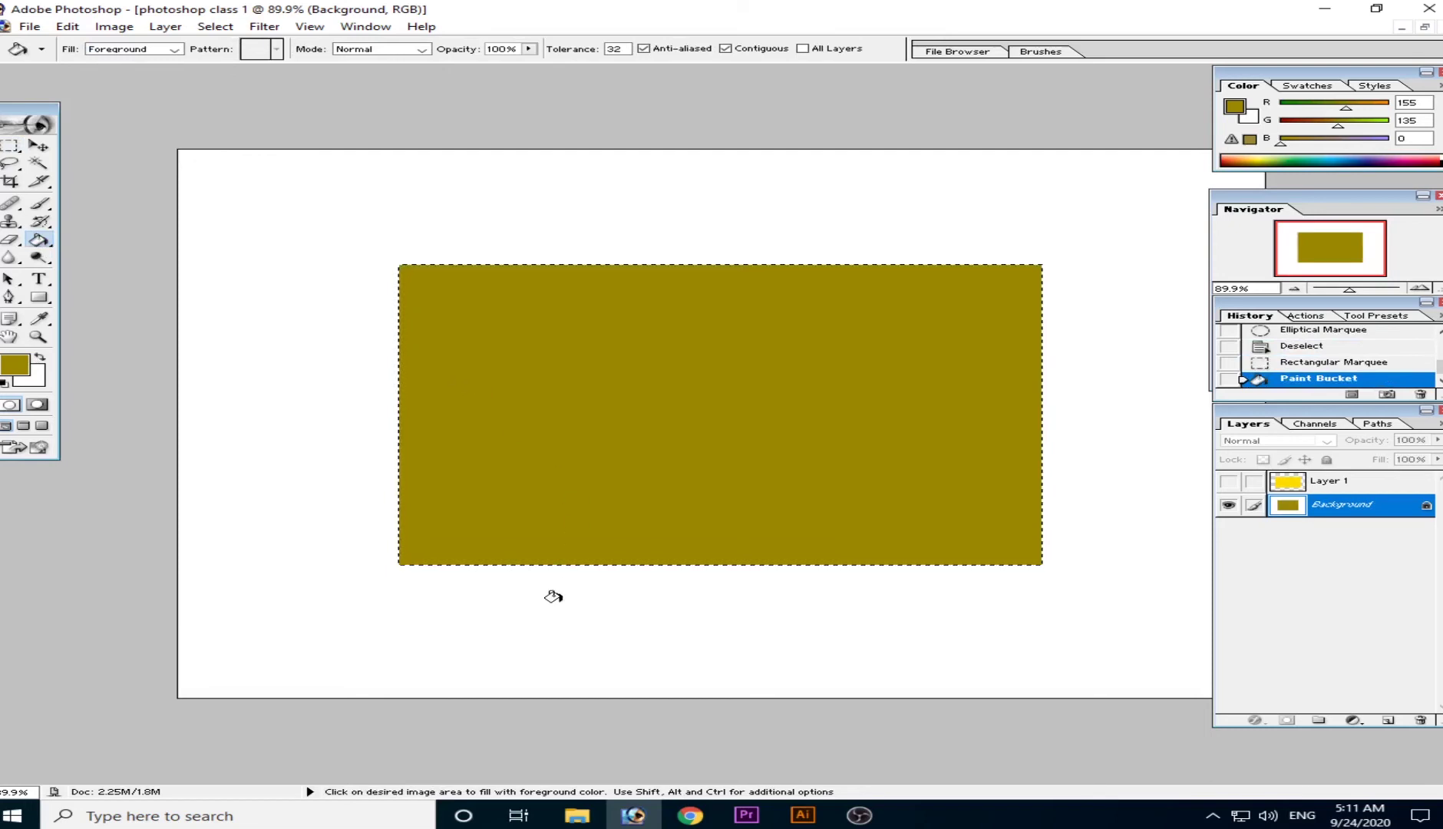
pyautogui.hotkey('ctrl', 'z')
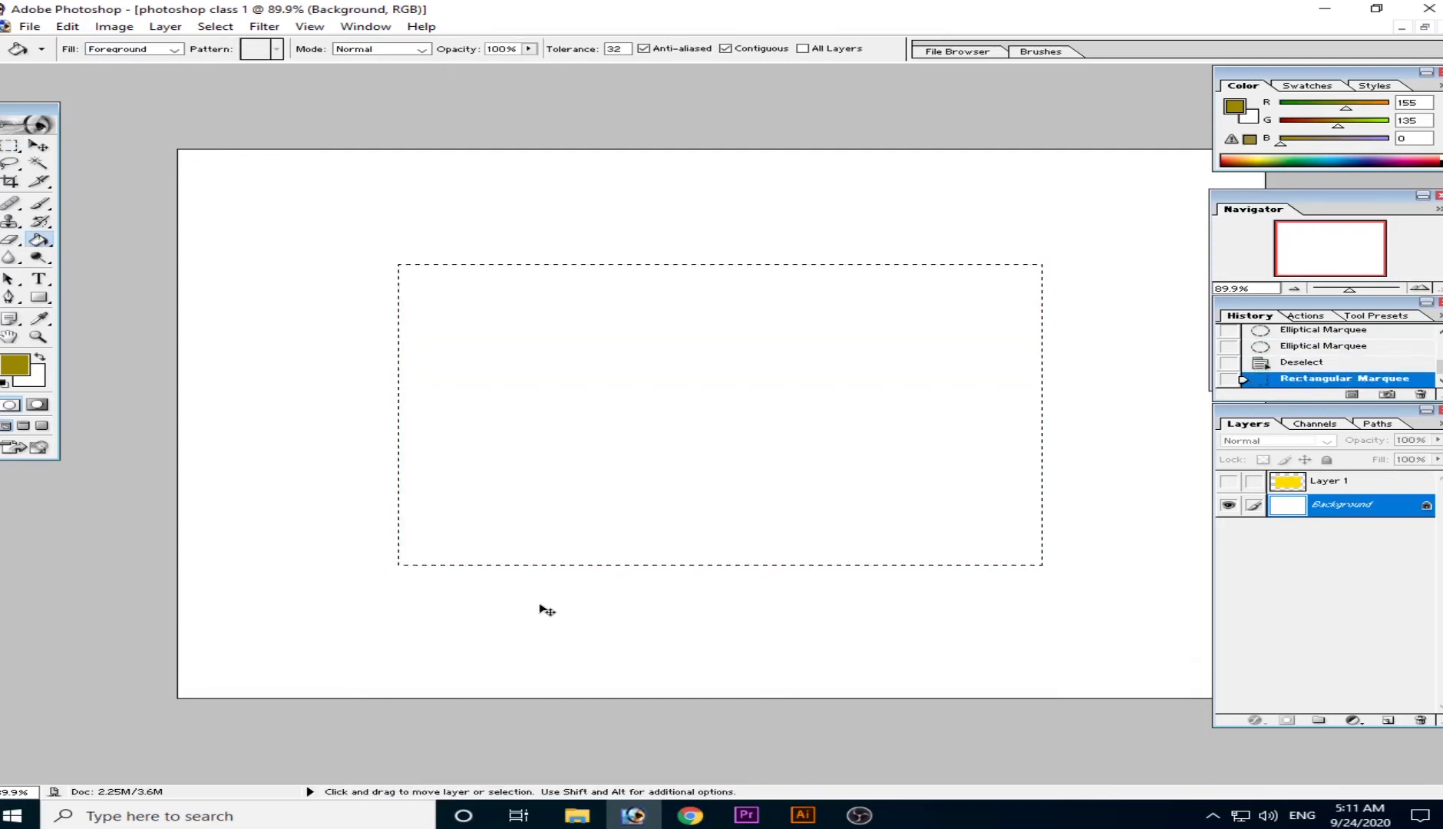
pyautogui.hotkey('ctrl', 'alt', 'z')
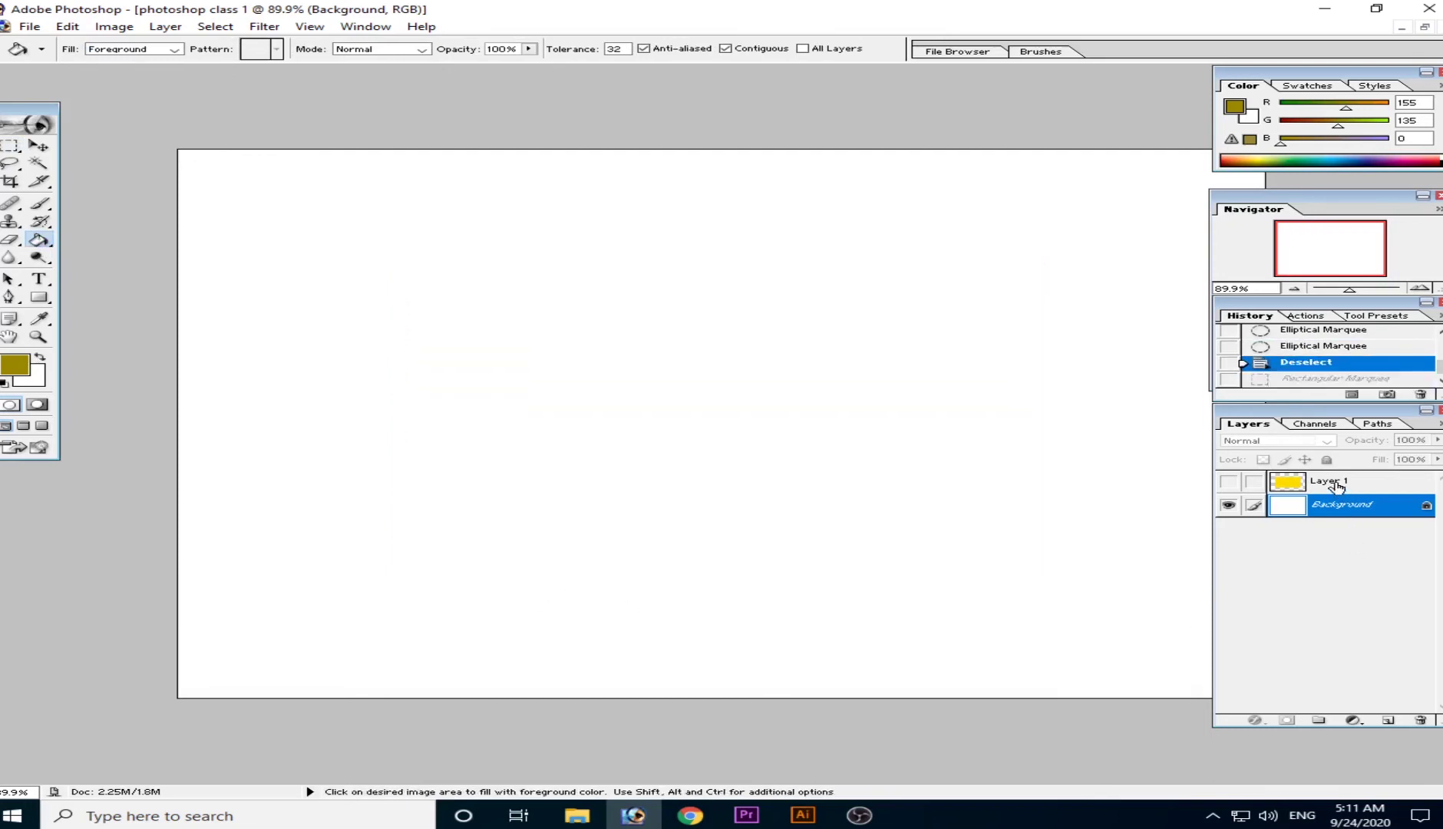
# Step: Show Layer 1 with the yellow rectangle and delete that layer
pyautogui.click(1337, 486)
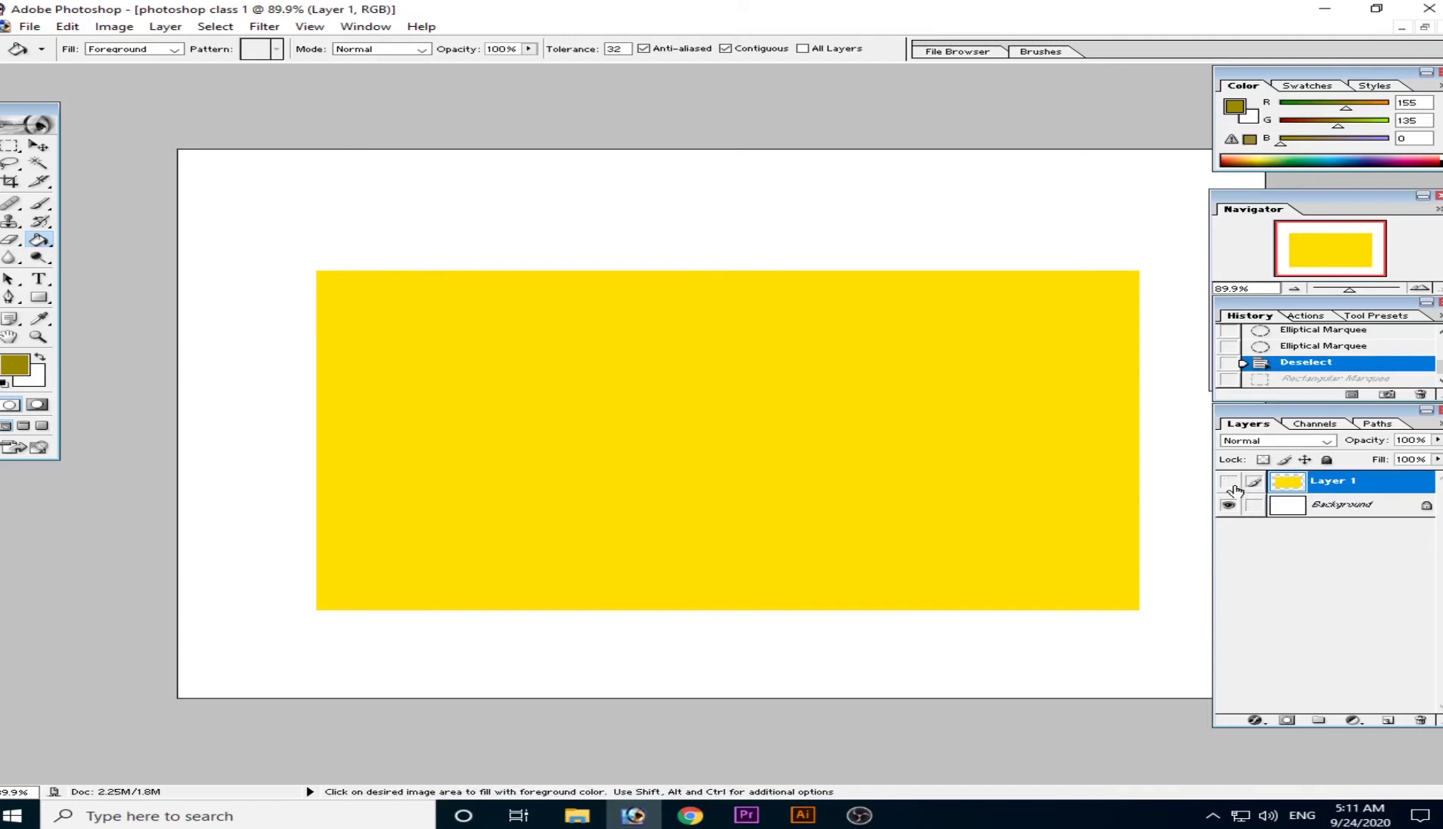
pyautogui.click(1230, 482)
pyautogui.click(1420, 720)
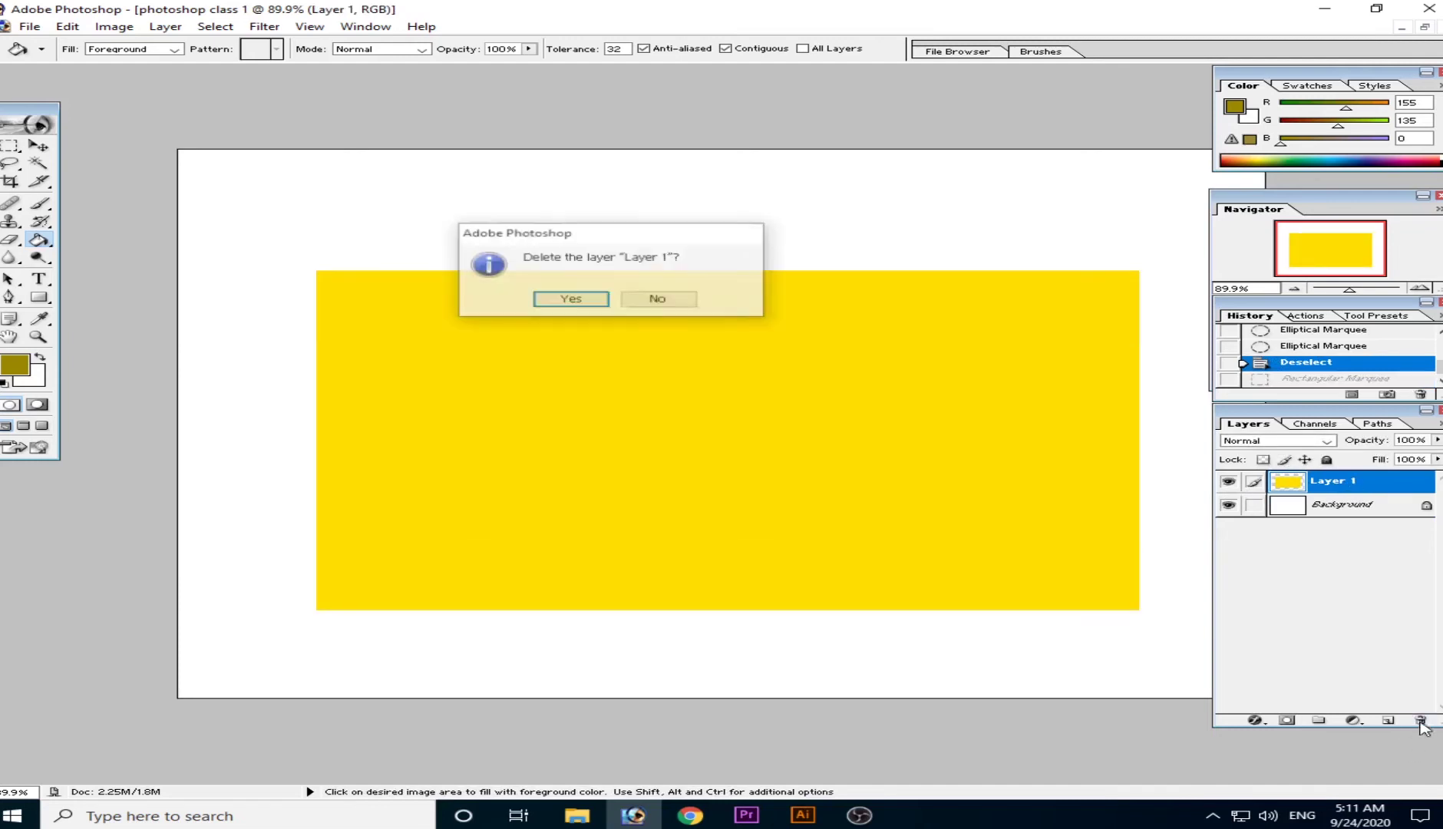
pyautogui.click(572, 300)
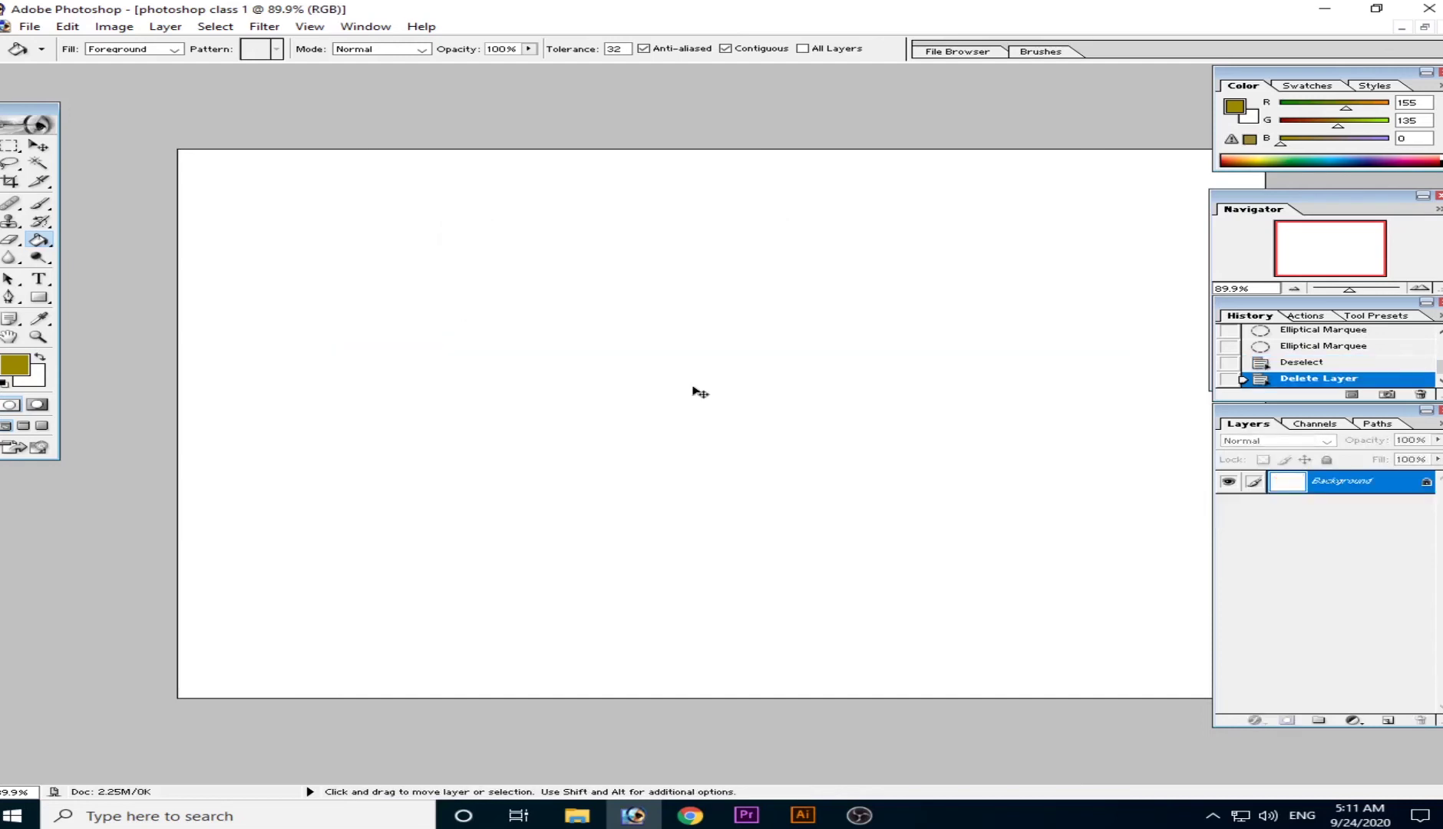
# Step: Add a new layer and draw a large rectangular selection across the middle of the canvas
pyautogui.click(1398, 721)
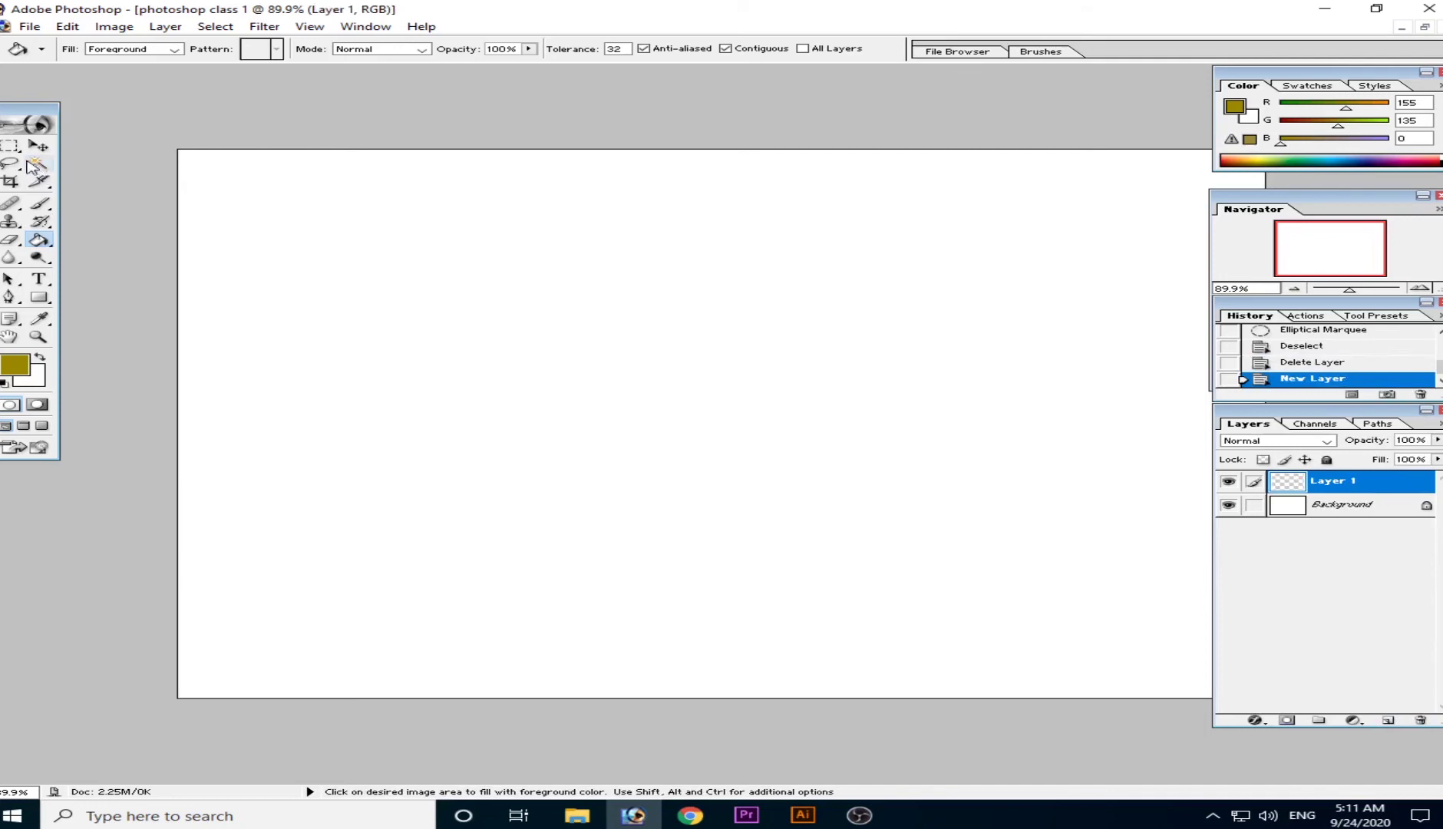
pyautogui.click(10, 145)
pyautogui.moveTo(315, 262); pyautogui.dragTo(1175, 620)
# Step: Try filling the rectangular selection on Layer 1 with olive, undo the fill, and choose Normal as the Paint Bucket's mode
pyautogui.click(37, 240)
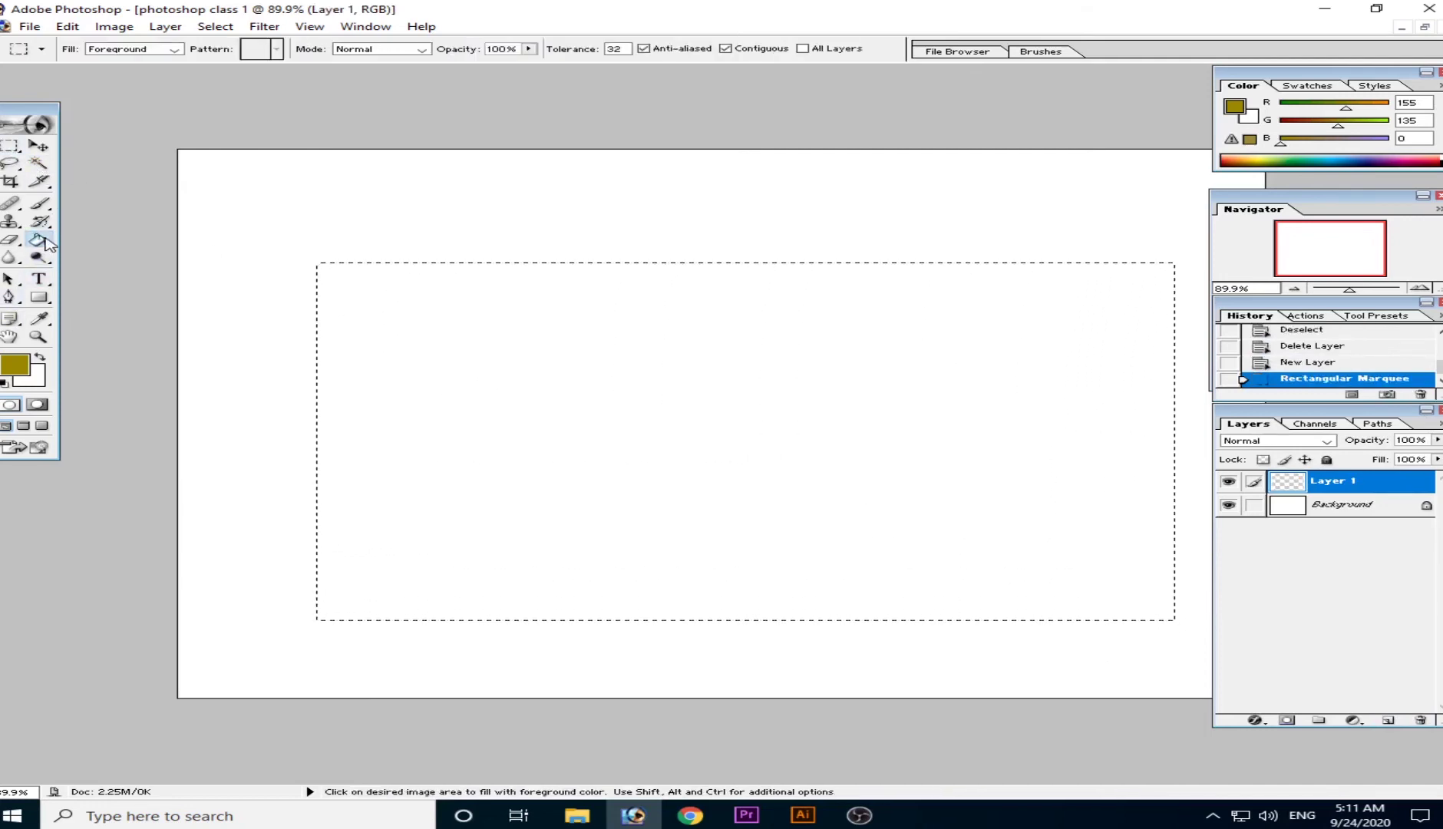
pyautogui.click(486, 354)
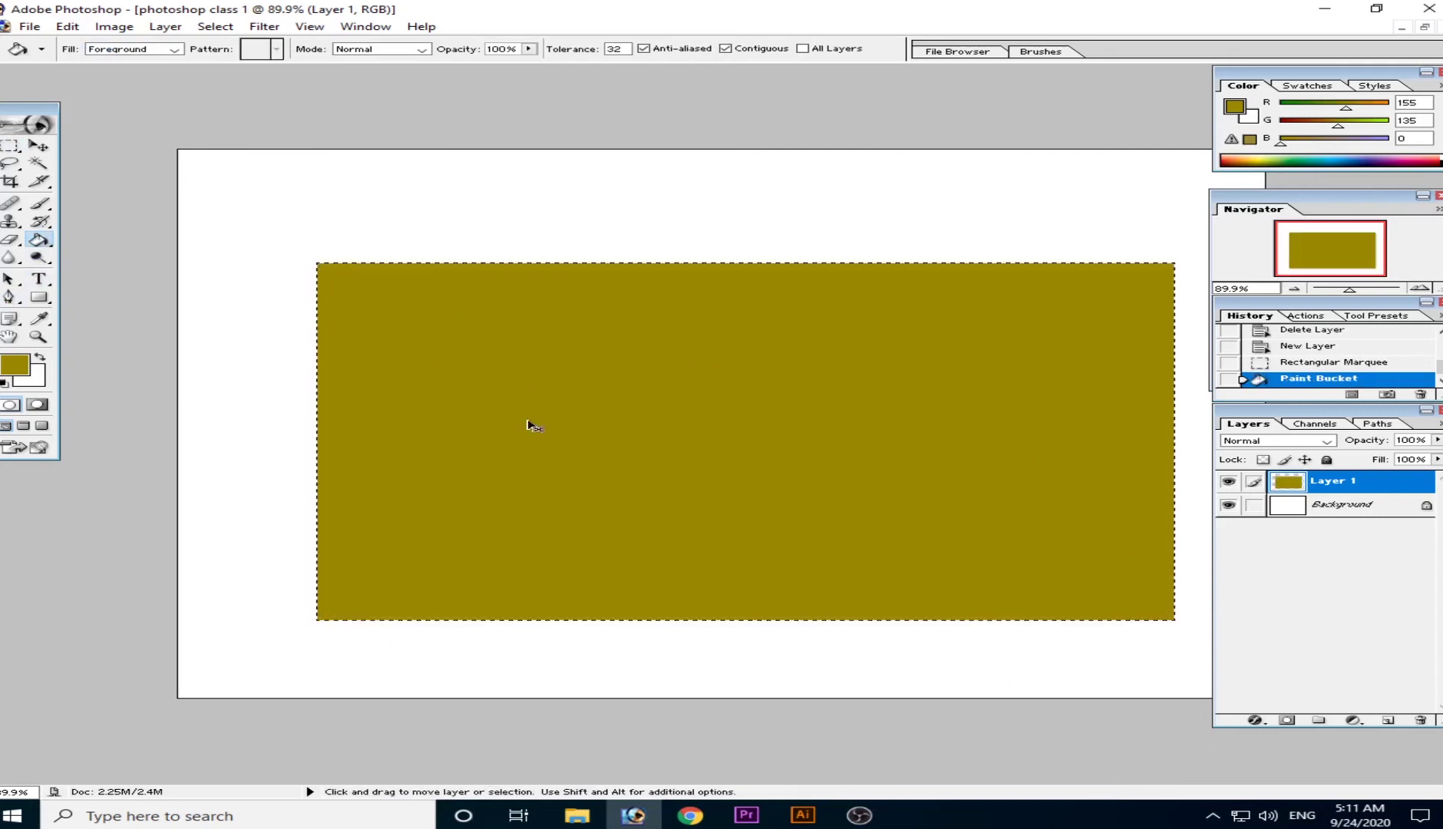
pyautogui.hotkey('ctrl', 'z')
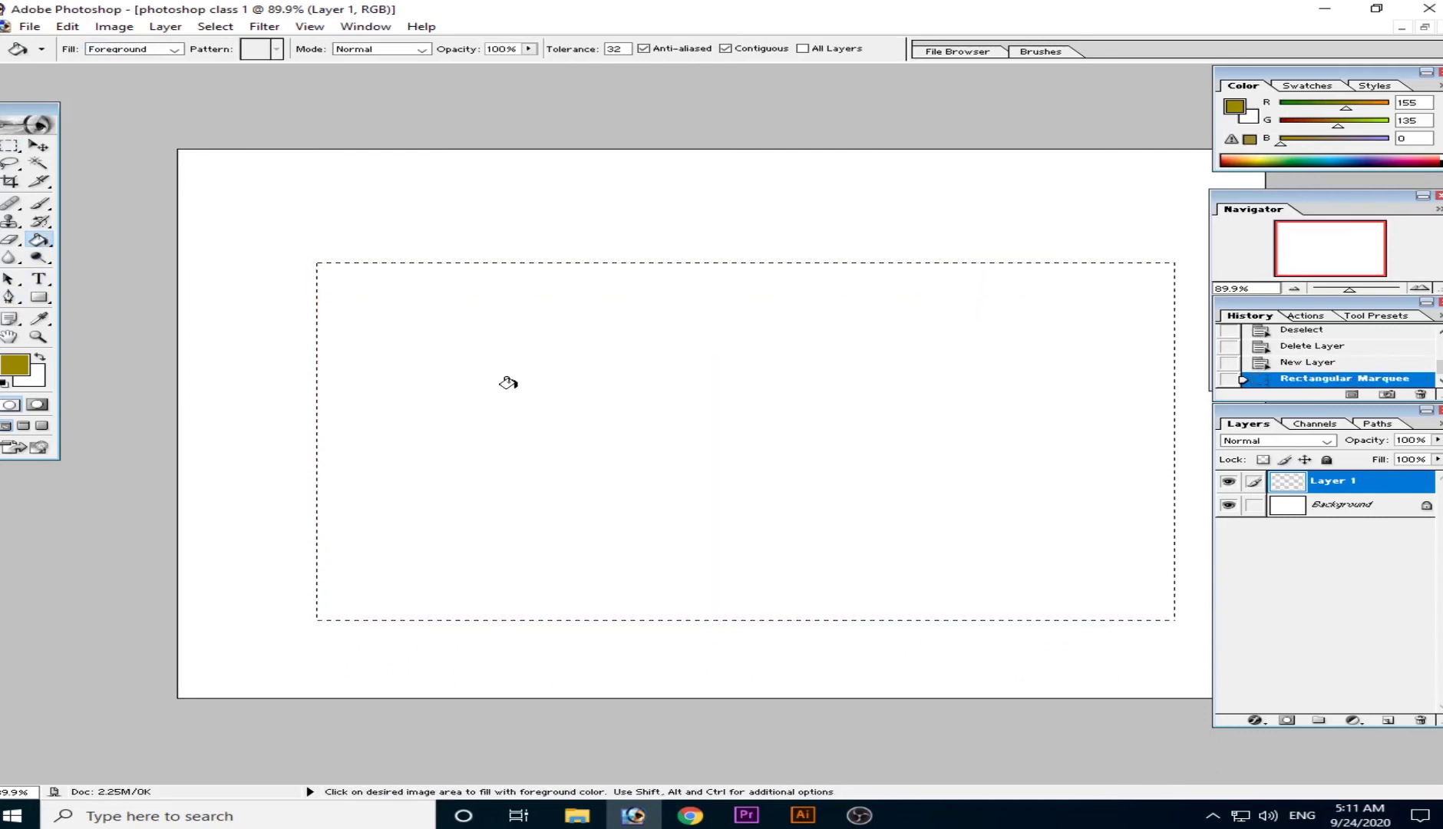
pyautogui.rightClick(518, 389)
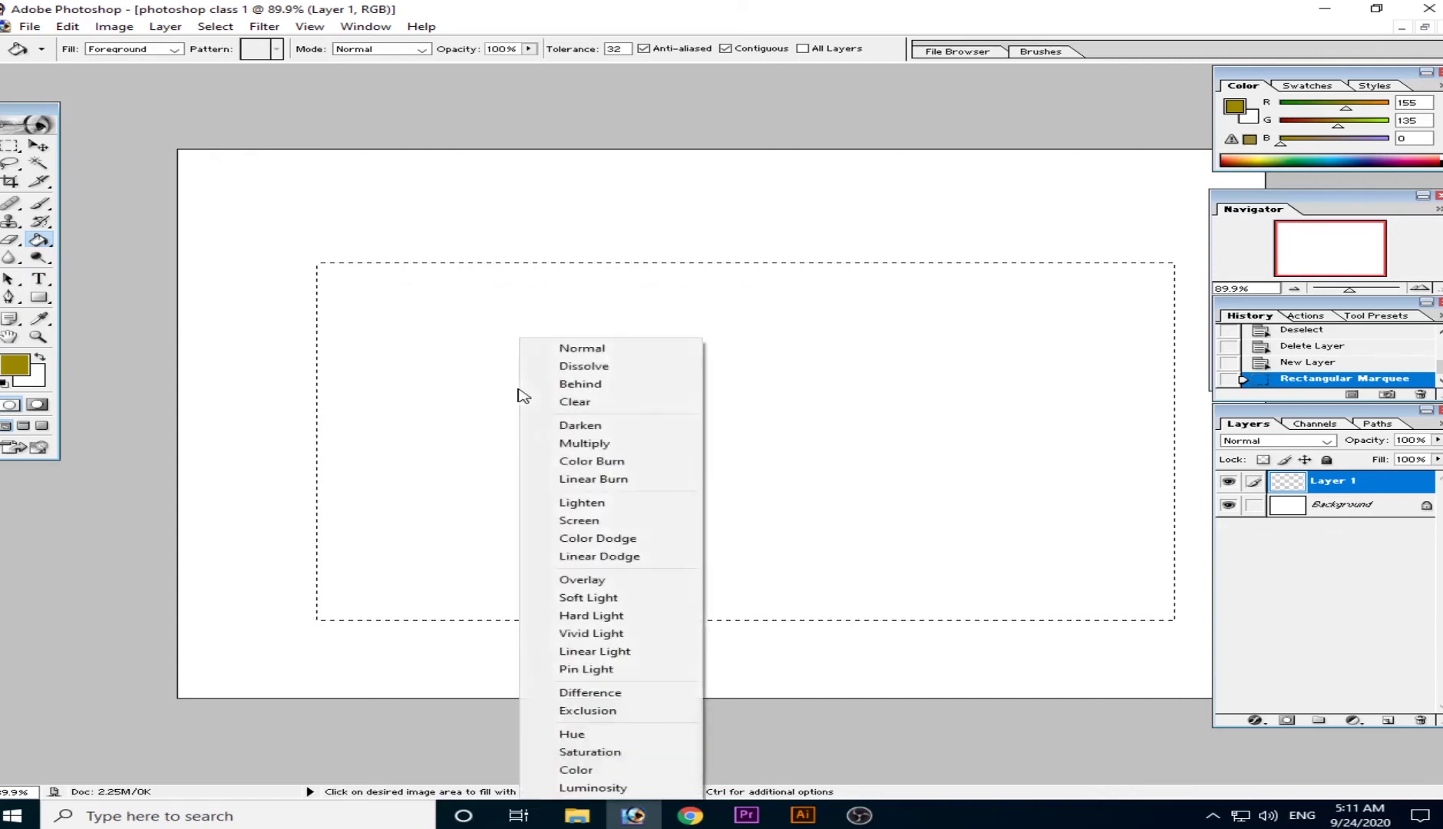
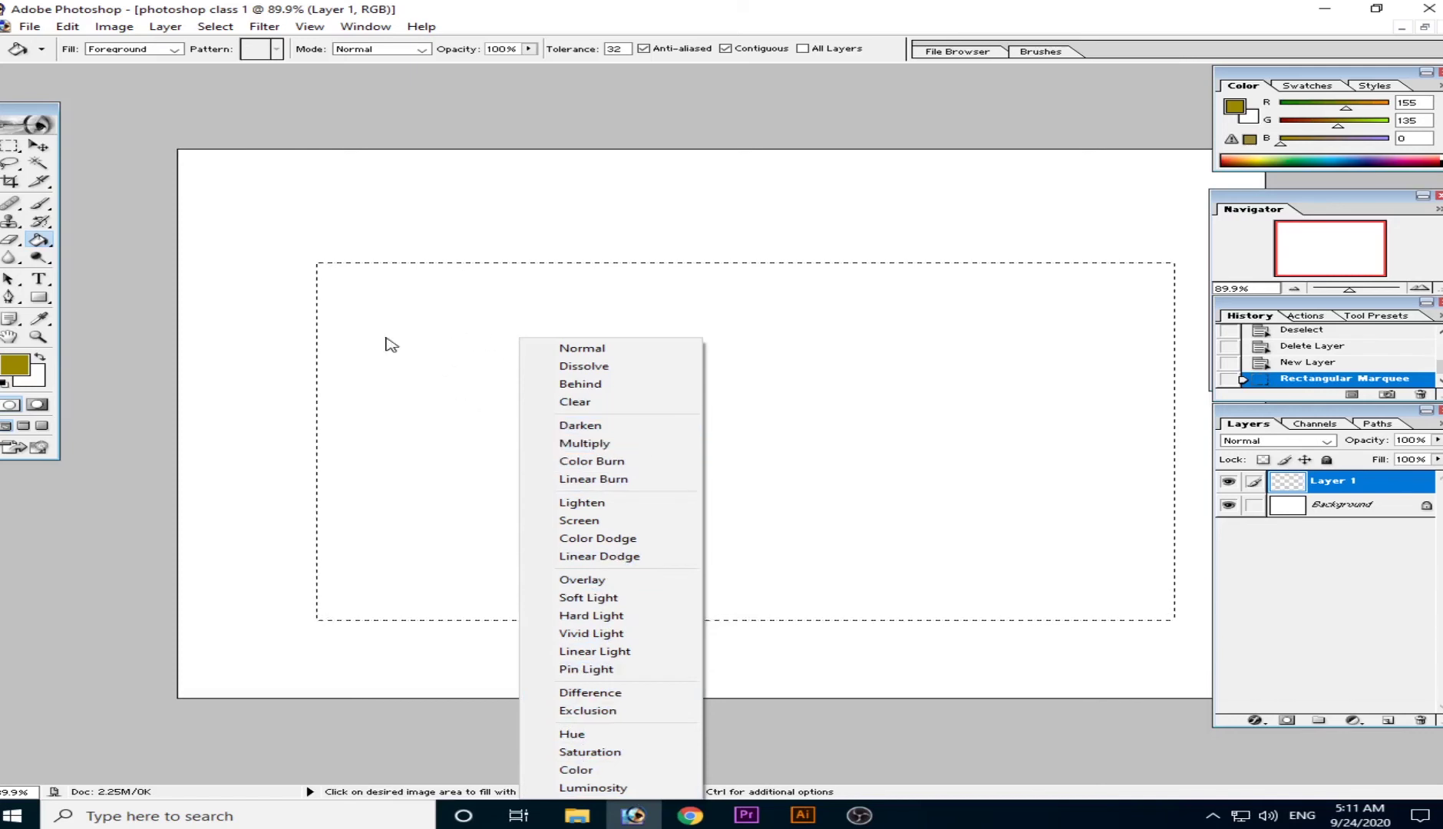
pyautogui.click(580, 349)
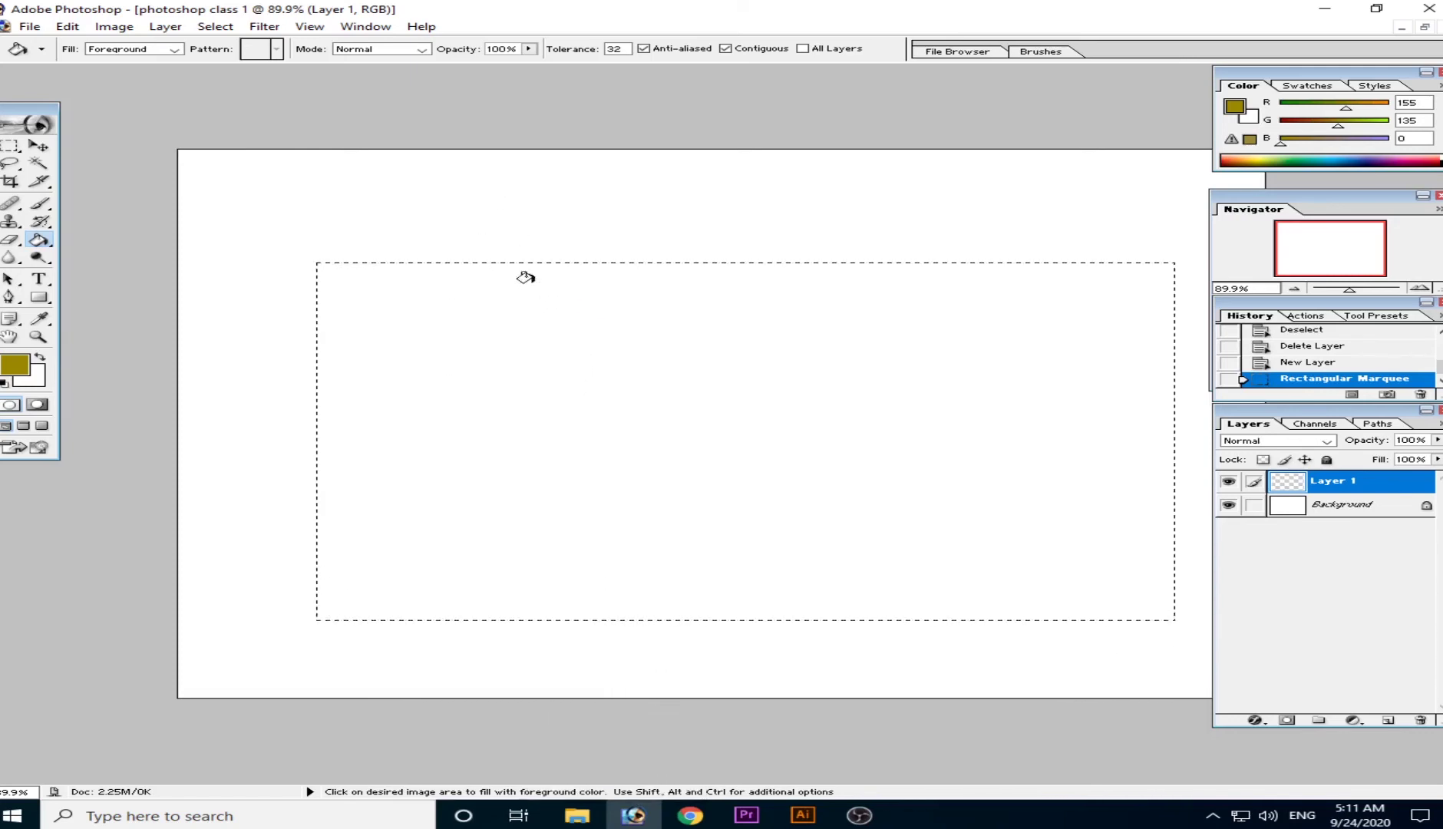
# Step: Set the Rectangular Marquee's feather to 100 px, fill the existing selection on Layer 1 with olive, and deselect
pyautogui.click(9, 149)
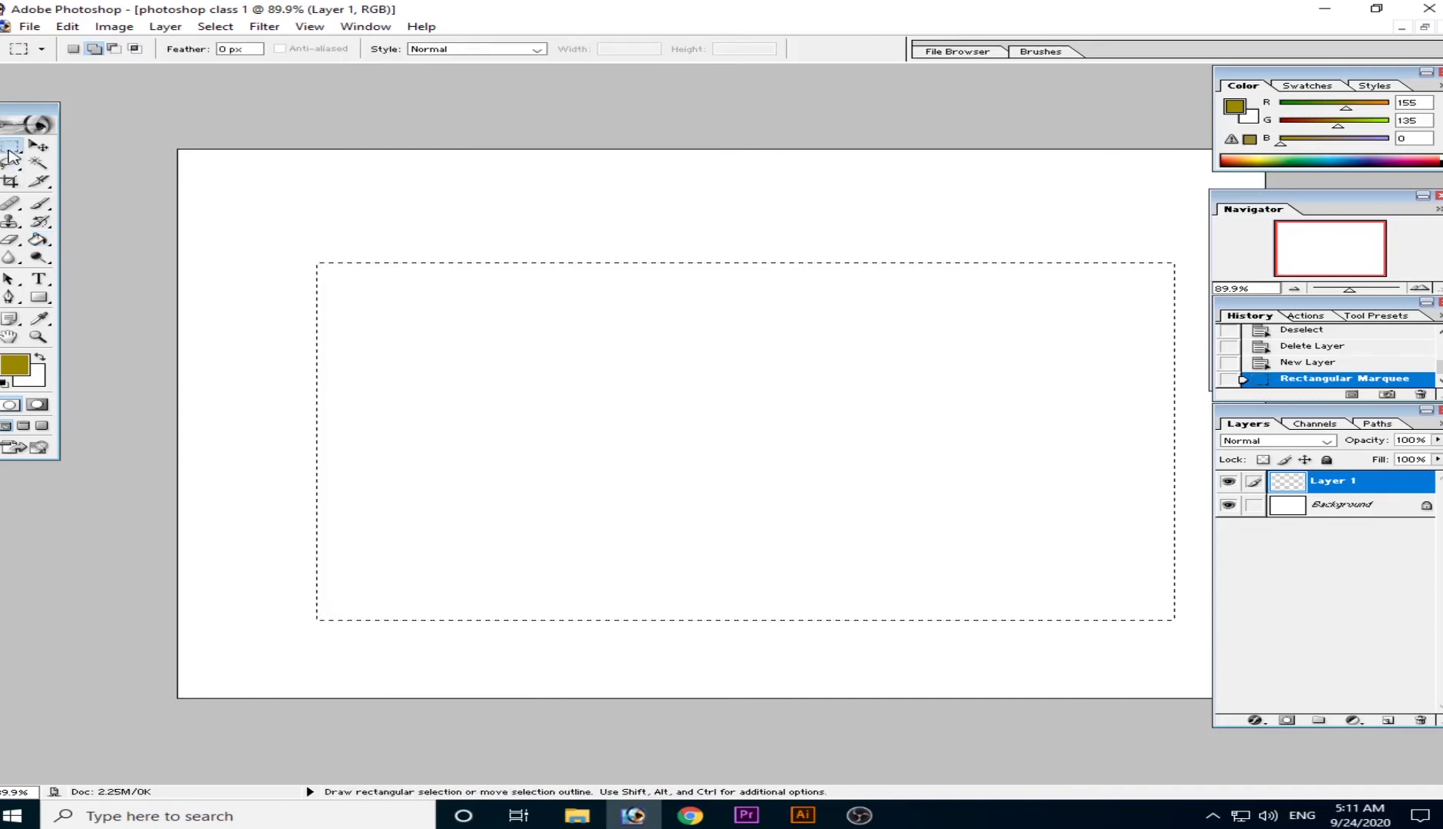
pyautogui.click(236, 50)
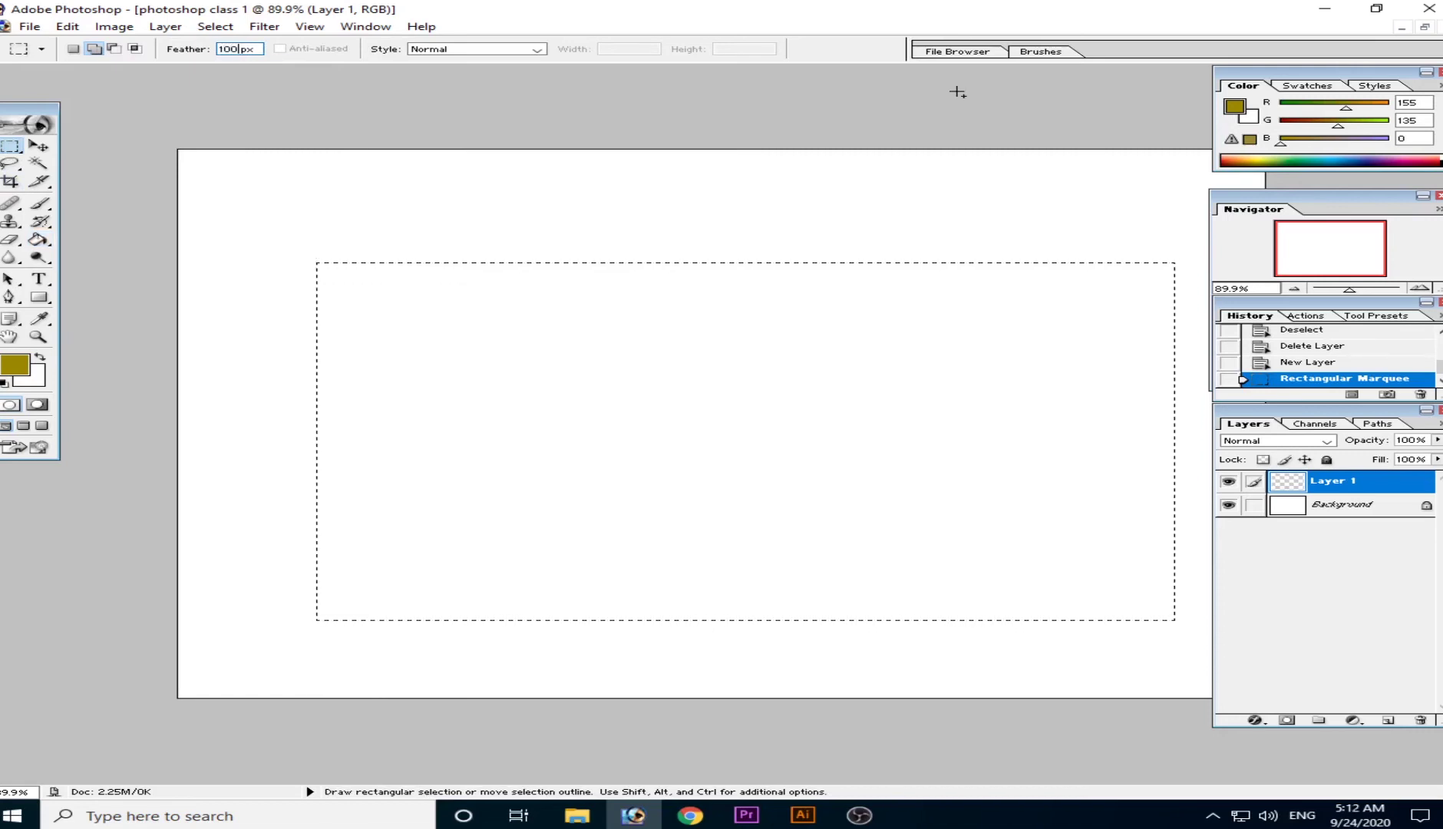
pyautogui.click(40, 242)
pyautogui.click(527, 340)
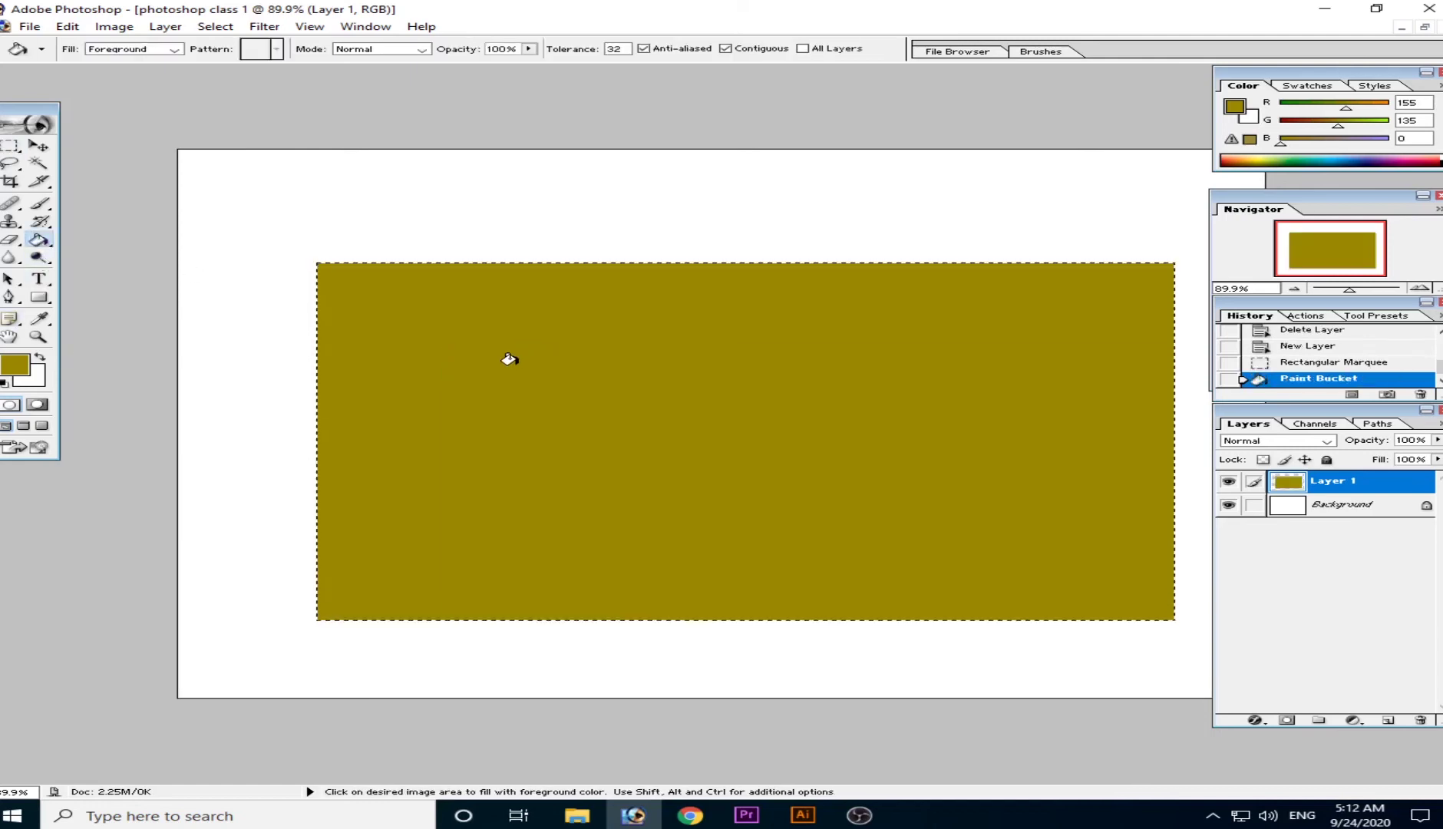
pyautogui.hotkey('ctrl', 'd')
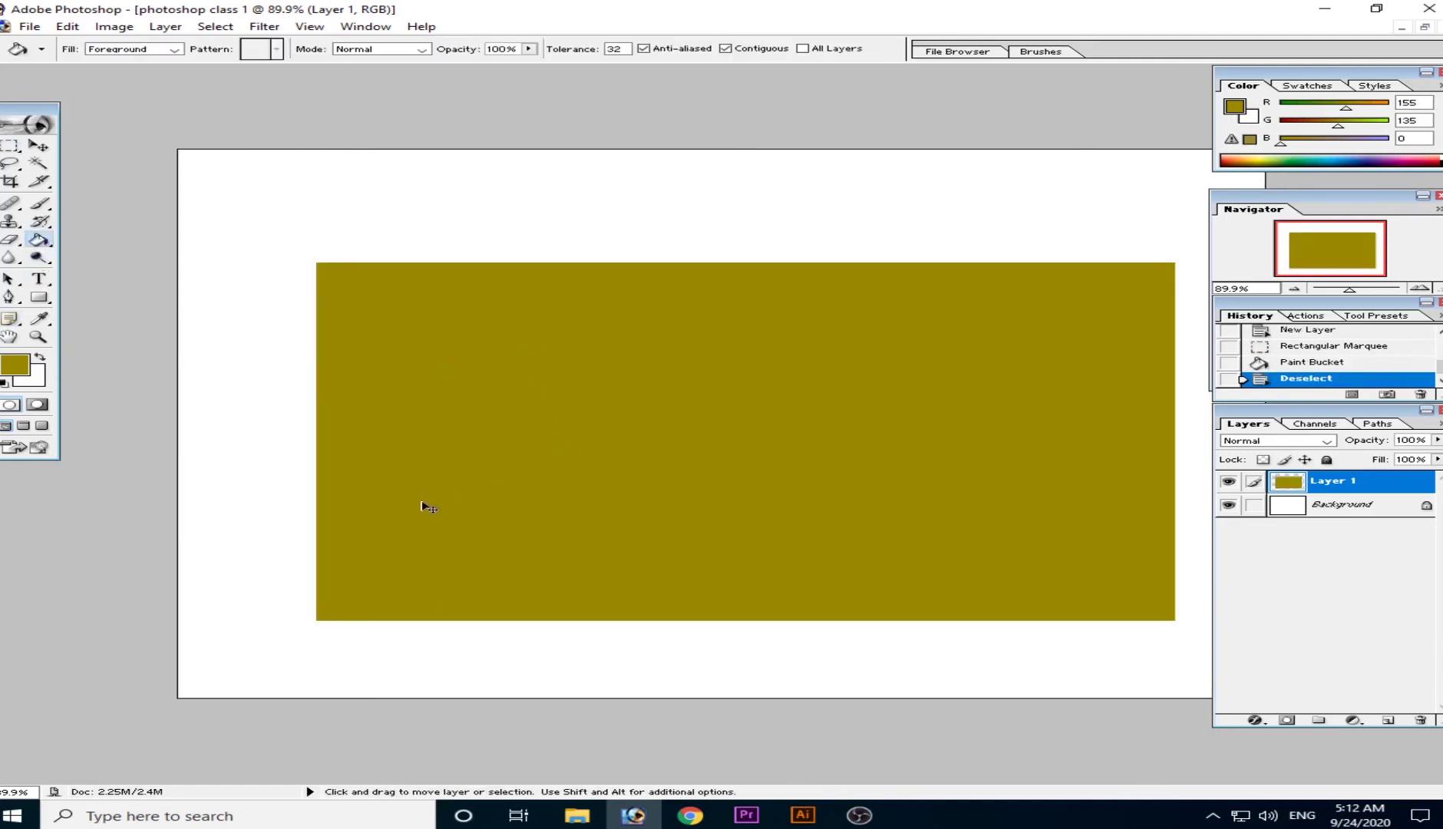
# Step: Examine the olive rectangle's upper-left corner and edges up close, and undo the deselection
pyautogui.hotkey('ctrl', '+')
pyautogui.hotkey('ctrl', '+')
pyautogui.hotkey('ctrl', '+')
pyautogui.hotkey('ctrl', '+')
pyautogui.moveTo(125, 235); pyautogui.dragTo(883, 747)
pyautogui.moveTo(421, 451); pyautogui.dragTo(1087, 593)
pyautogui.hotkey('ctrl', '-')
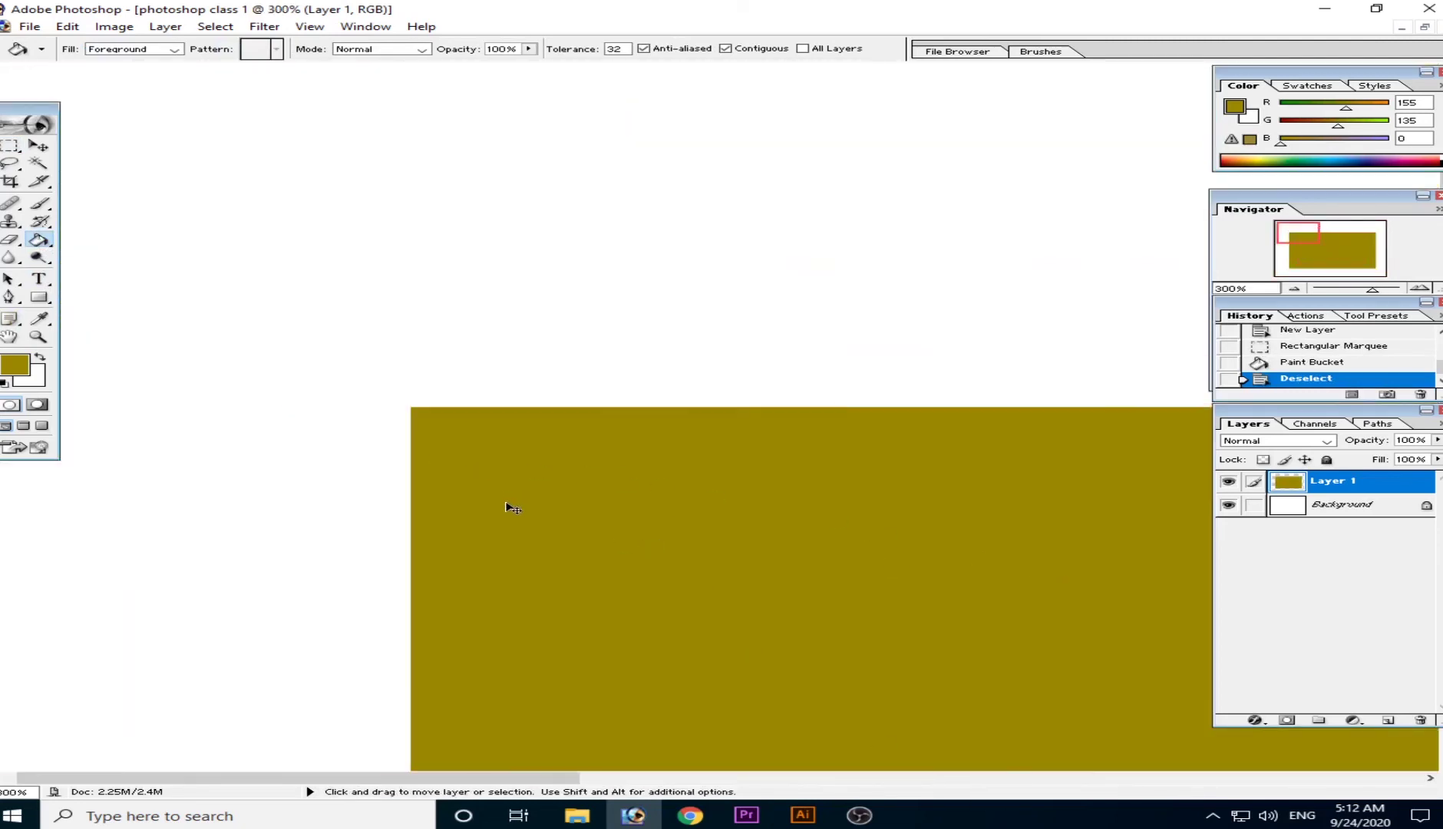
pyautogui.hotkey('ctrl', '-')
pyautogui.hotkey('ctrl', '0')
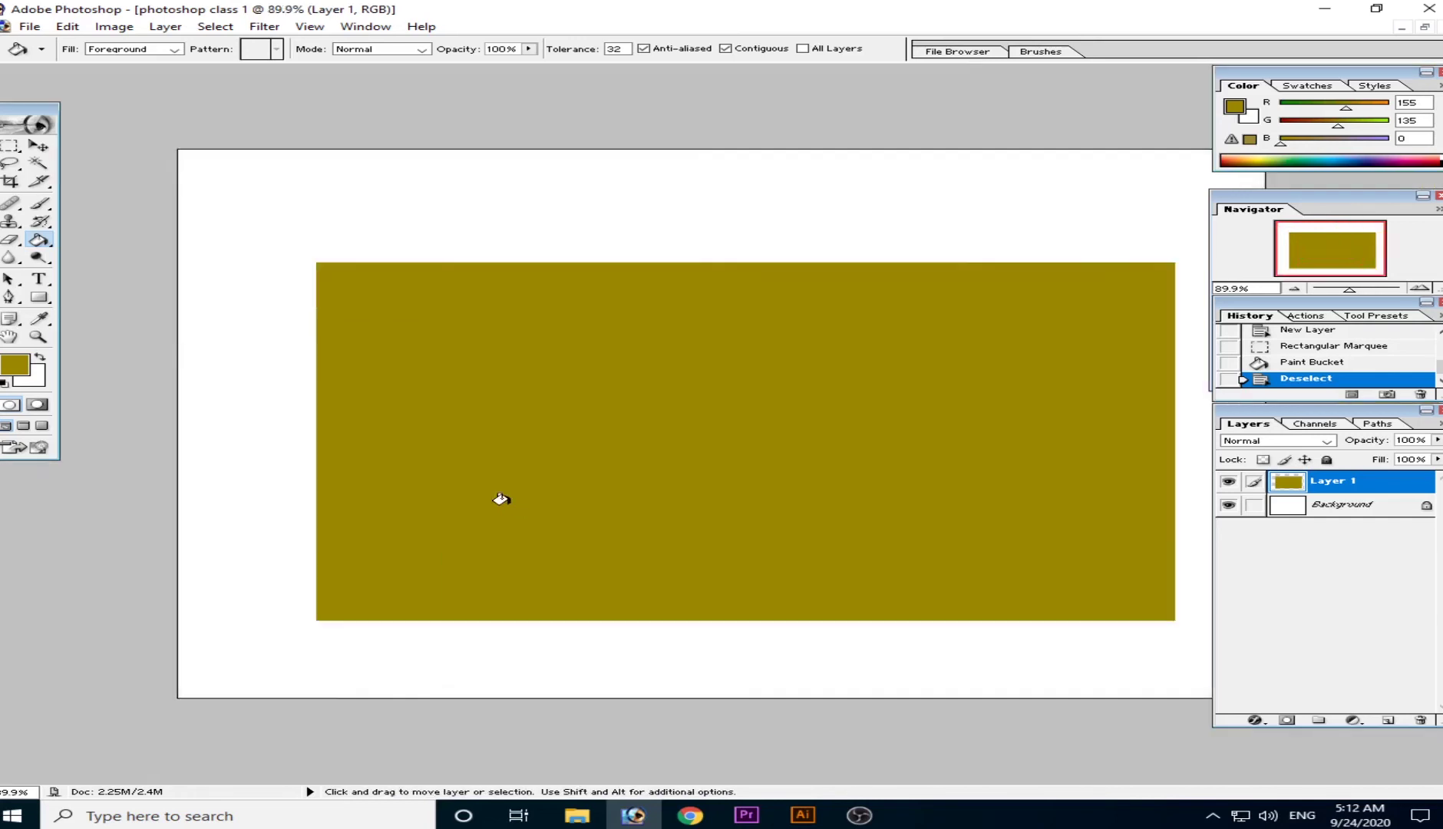
pyautogui.hotkey('ctrl', 'z')
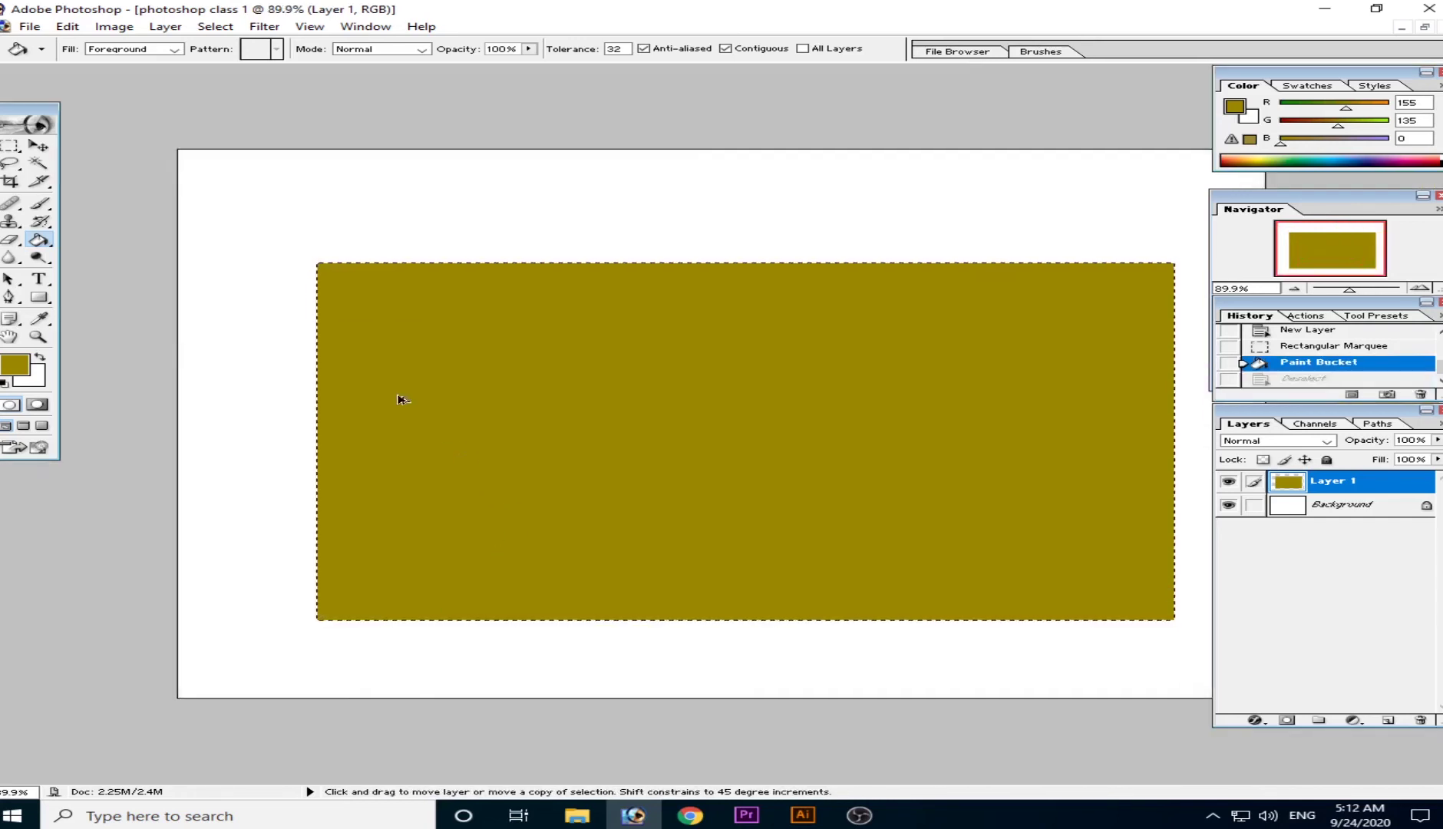
# Step: Step back through the history past the olive fill, the rectangular selection and the new layer
pyautogui.hotkey('ctrl', 'alt', 'z')
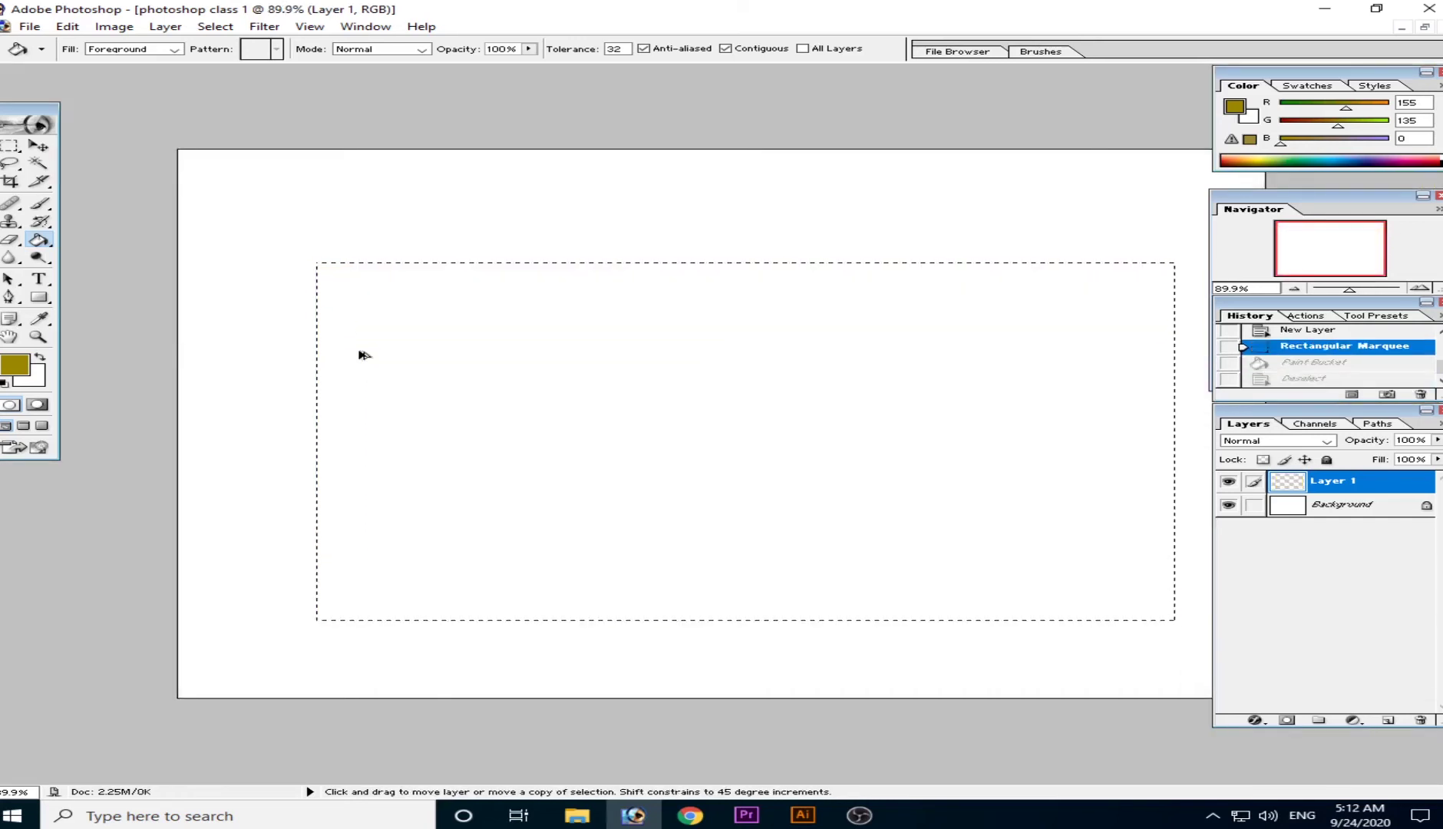
pyautogui.hotkey('ctrl', 'alt', 'z')
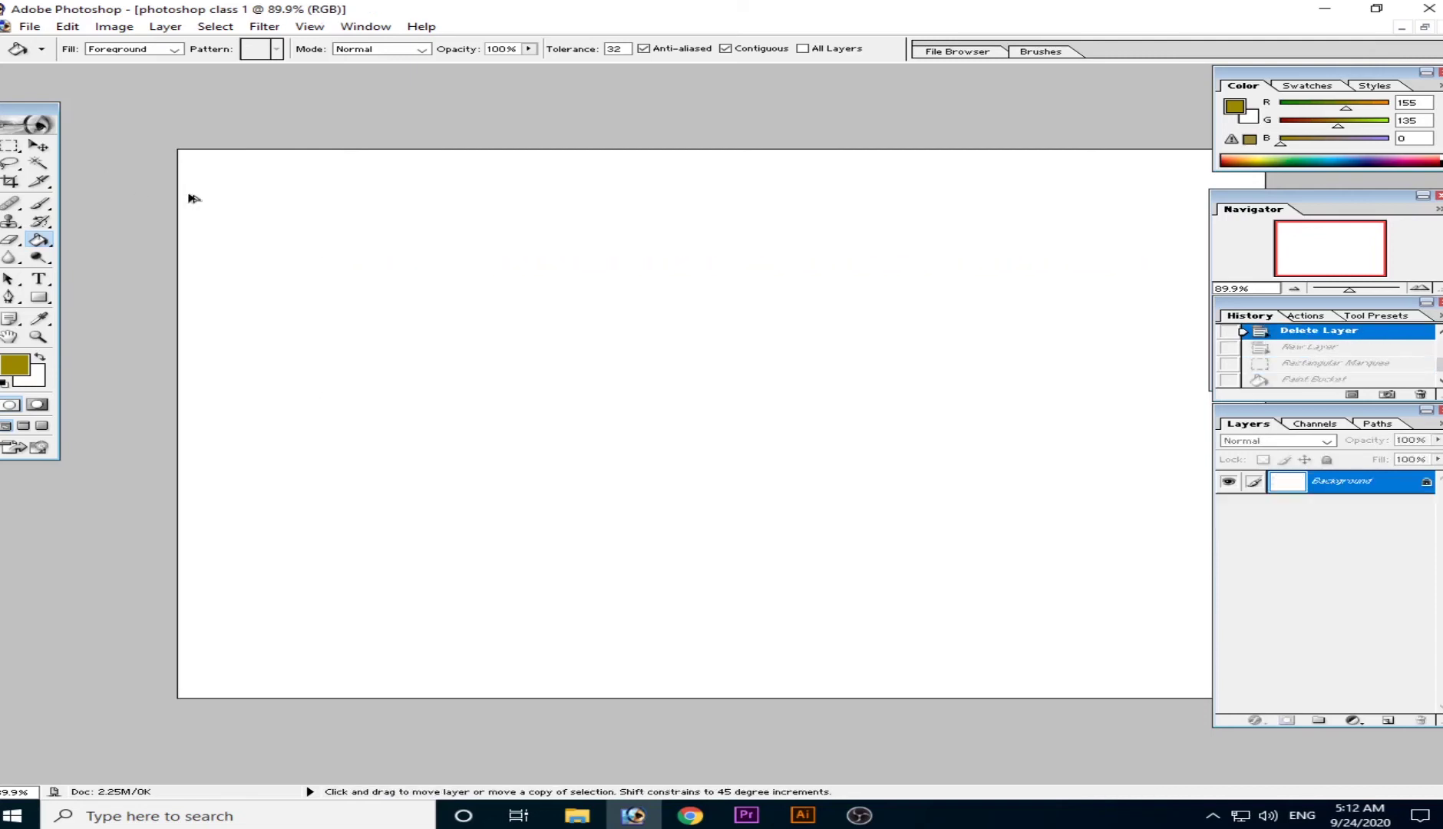
pyautogui.hotkey('ctrl', 'alt', 'z')
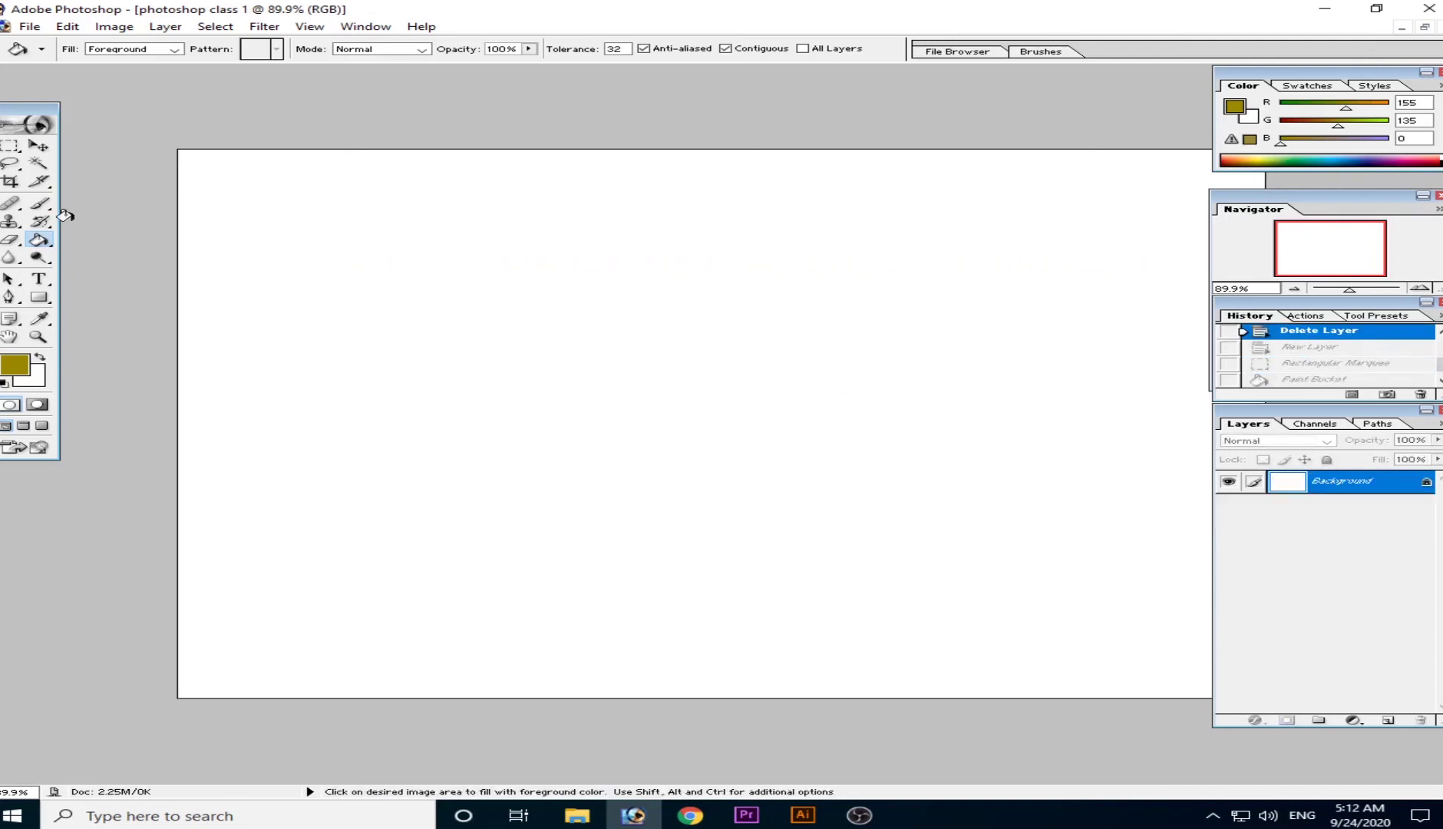
# Step: Draw a large rectangular selection with 100 px feather in new-selection mode, fill it with olive on the Background, and deselect
pyautogui.click(11, 146)
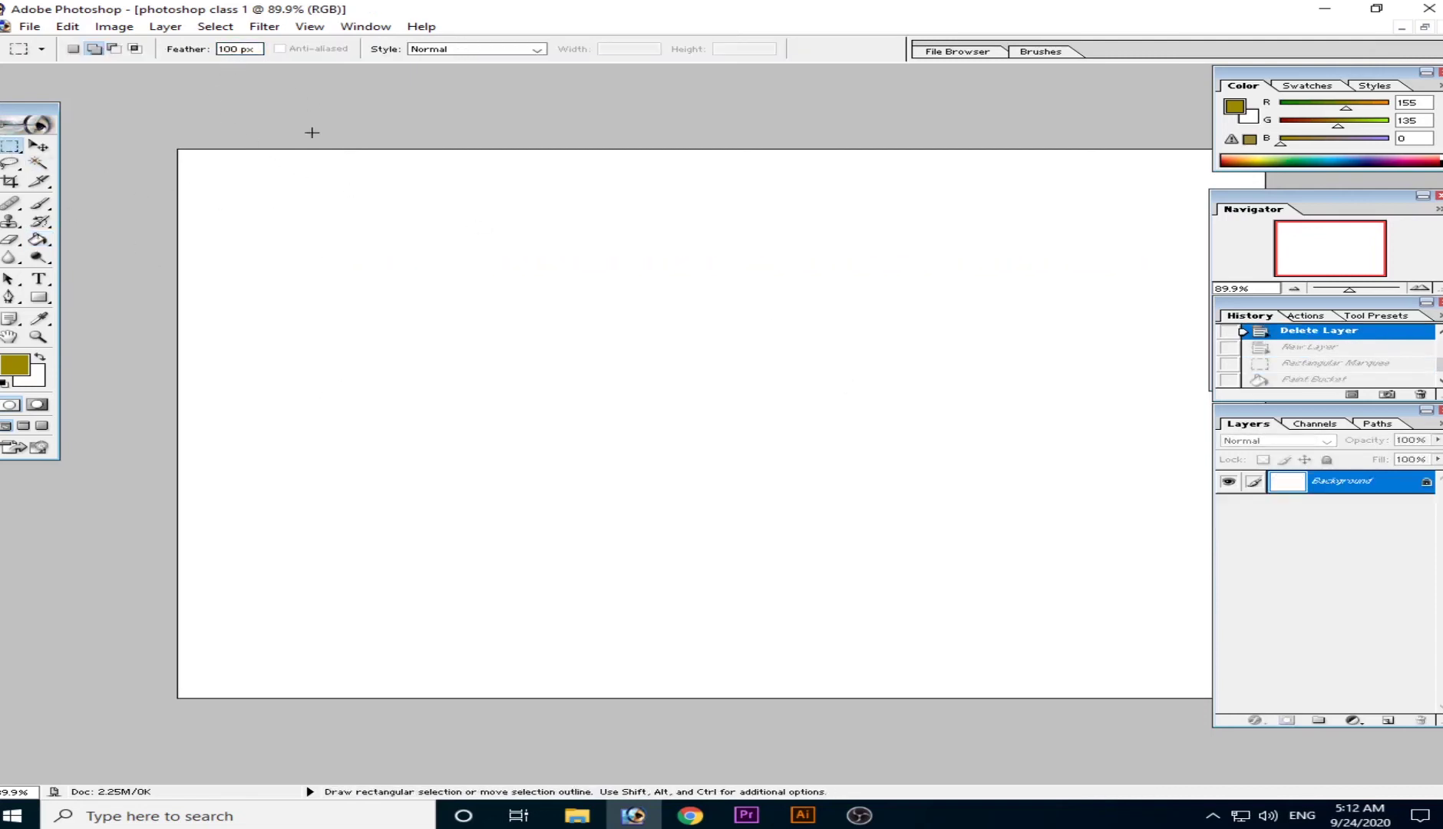
pyautogui.click(73, 49)
pyautogui.moveTo(327, 213); pyautogui.dragTo(1217, 636)
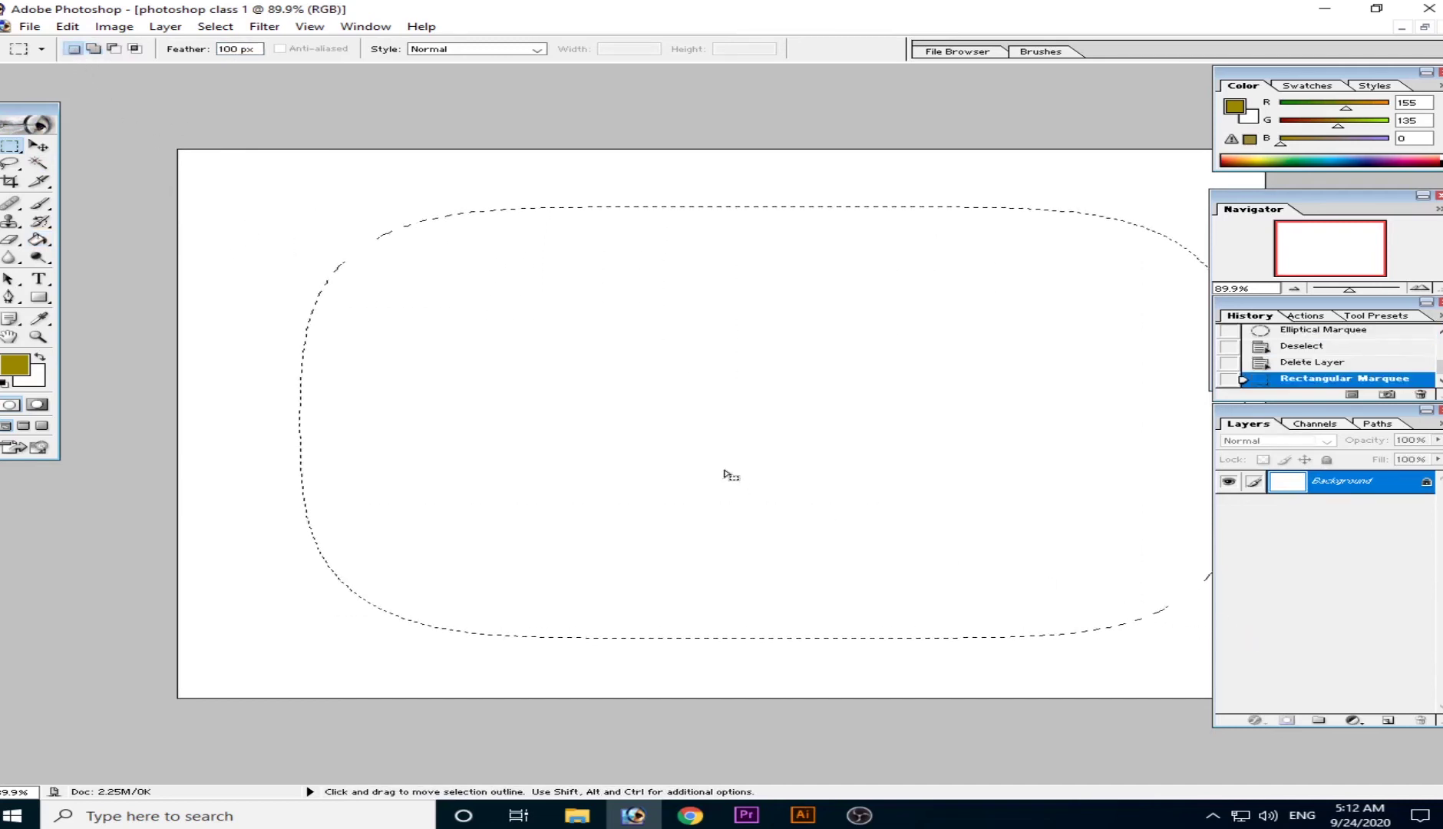
pyautogui.hotkey('ctrl', '-')
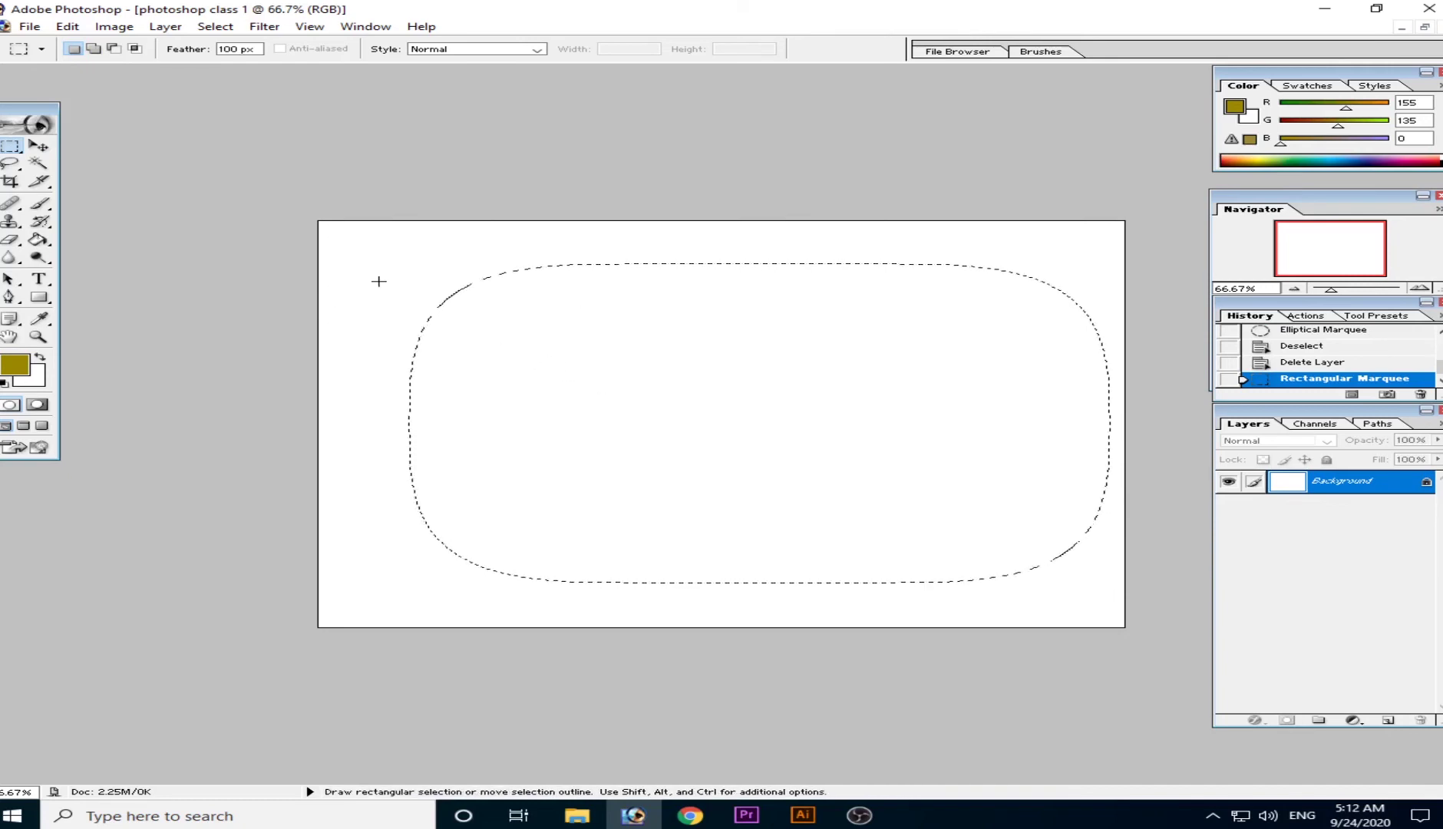
pyautogui.press('g')
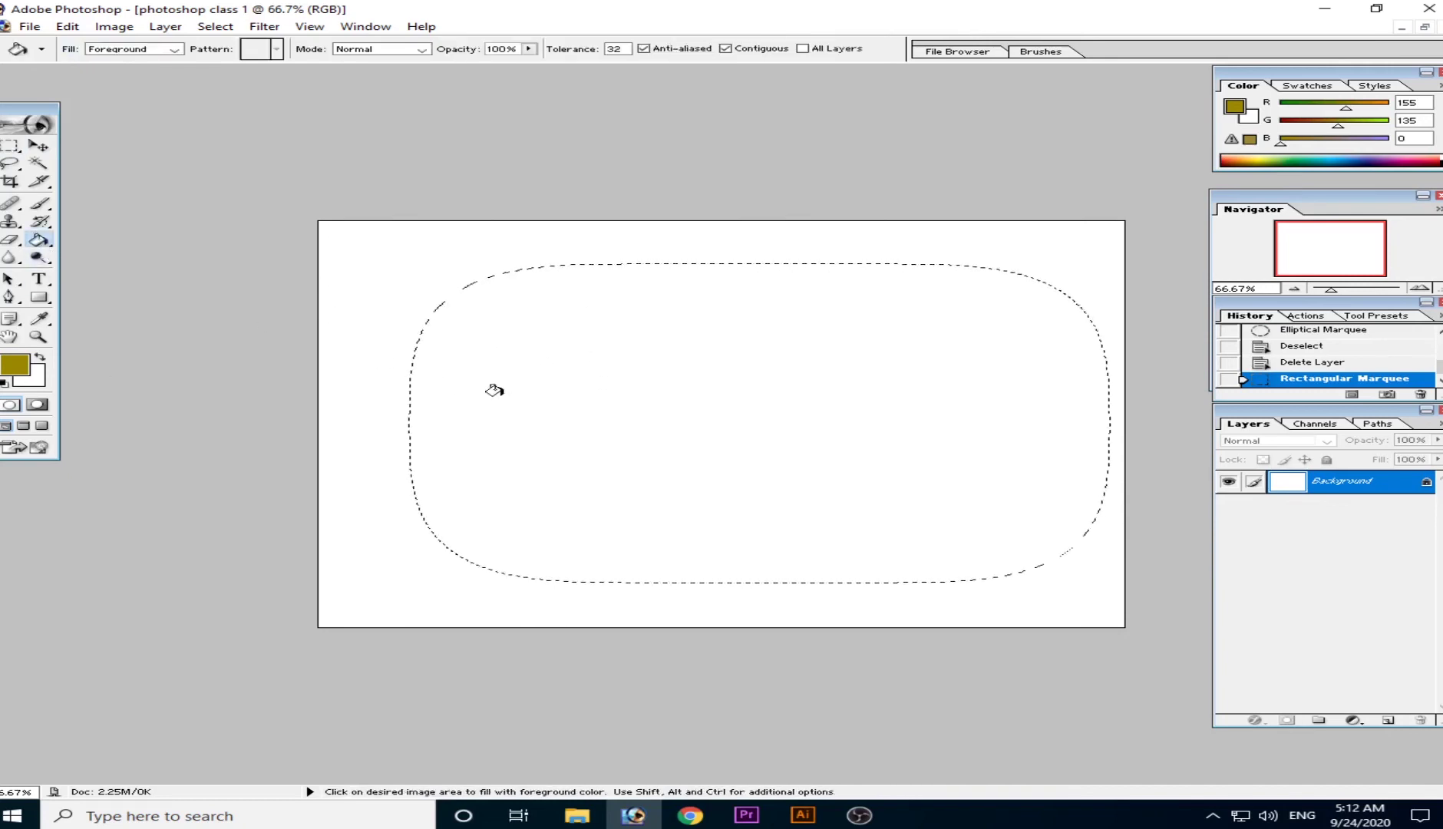
pyautogui.click(504, 391)
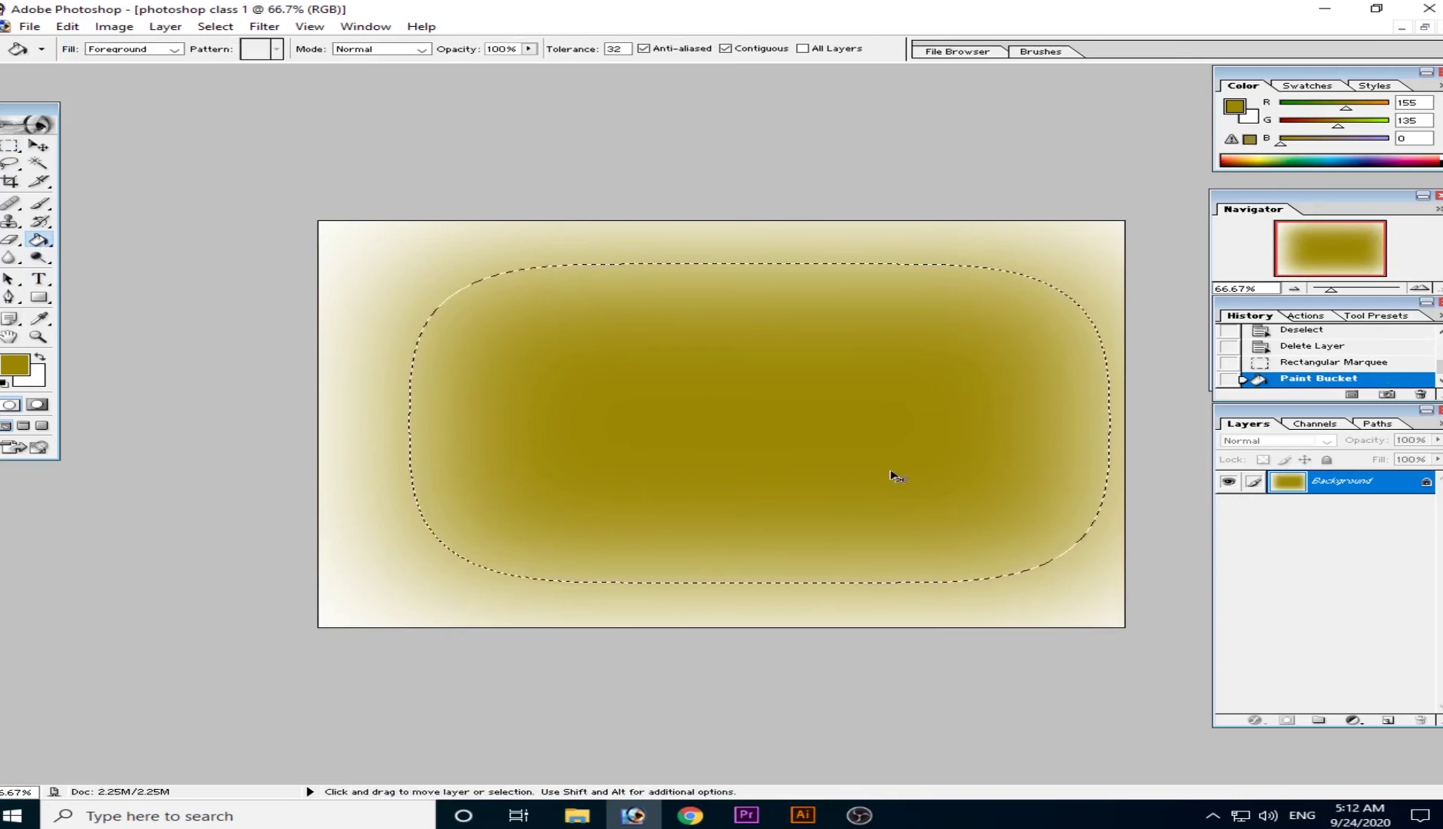
pyautogui.hotkey('ctrl', 'd')
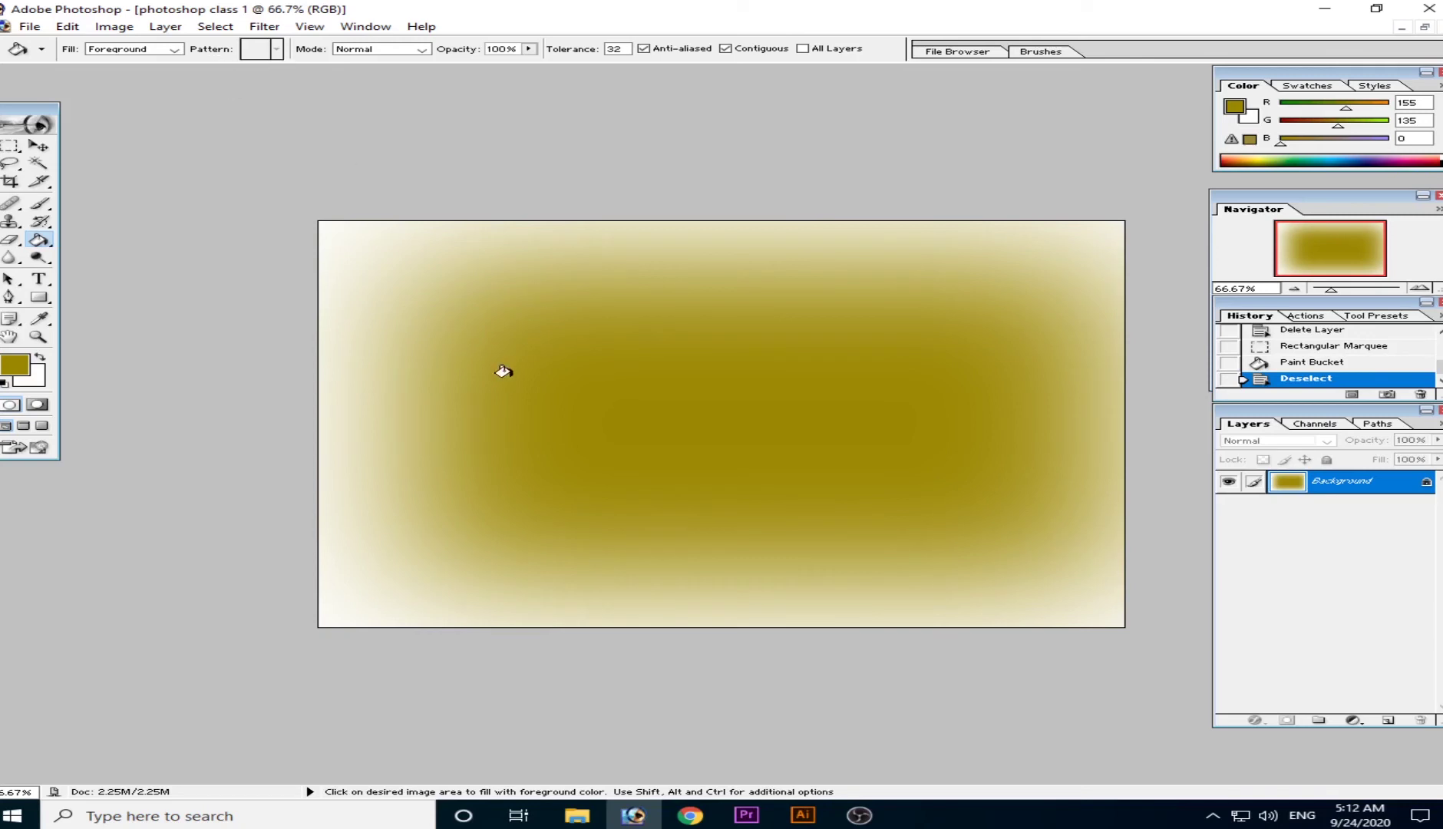
pyautogui.hotkey('ctrl', 'z')
pyautogui.hotkey('ctrl', 'd')
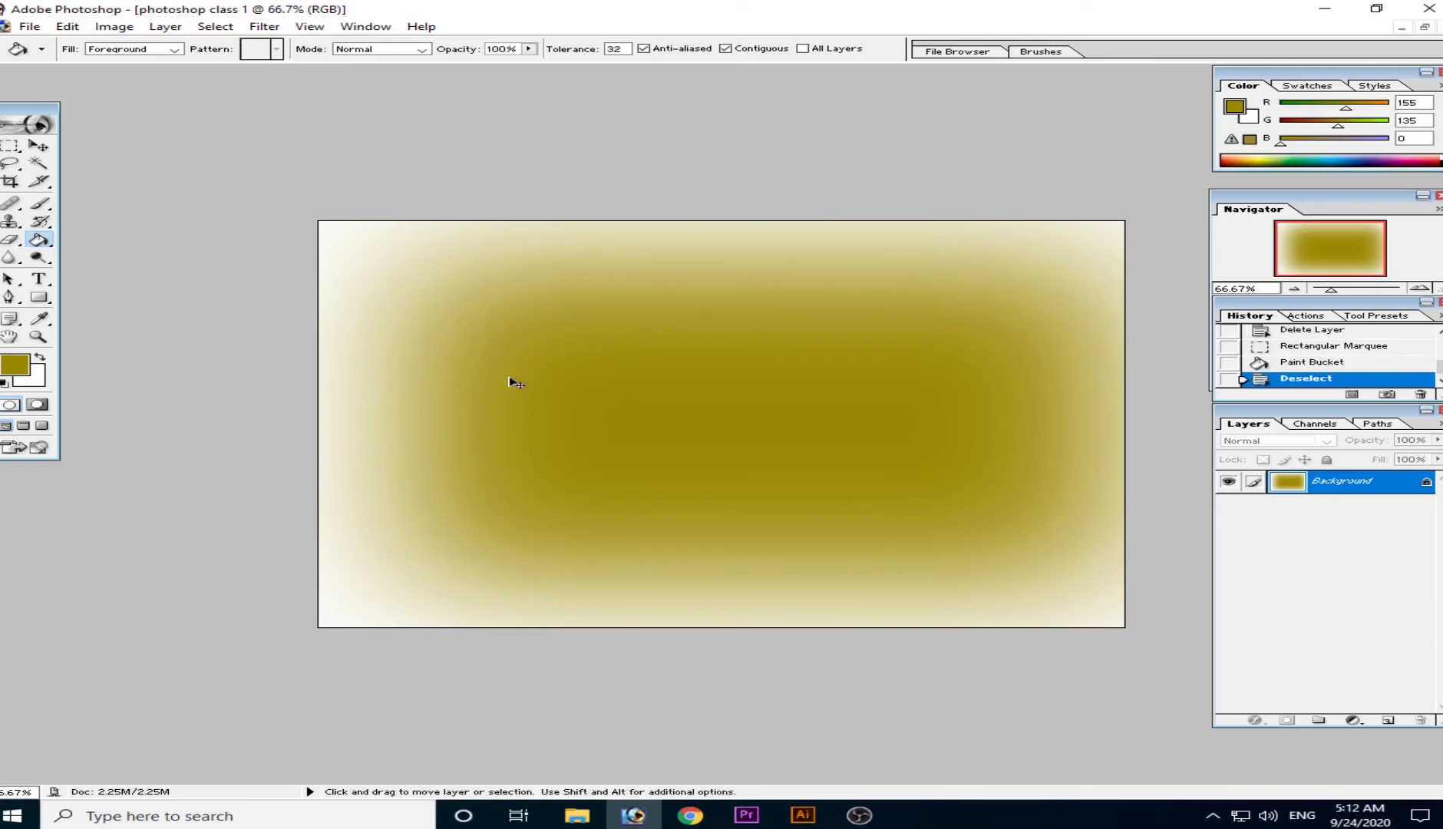
# Step: Undo the deselection, the olive fill and the 100 px feathered rectangular selection
pyautogui.hotkey('ctrl', 'alt', 'z')
pyautogui.hotkey('ctrl', 'alt', 'z')
pyautogui.hotkey('ctrl', 'alt', 'z')
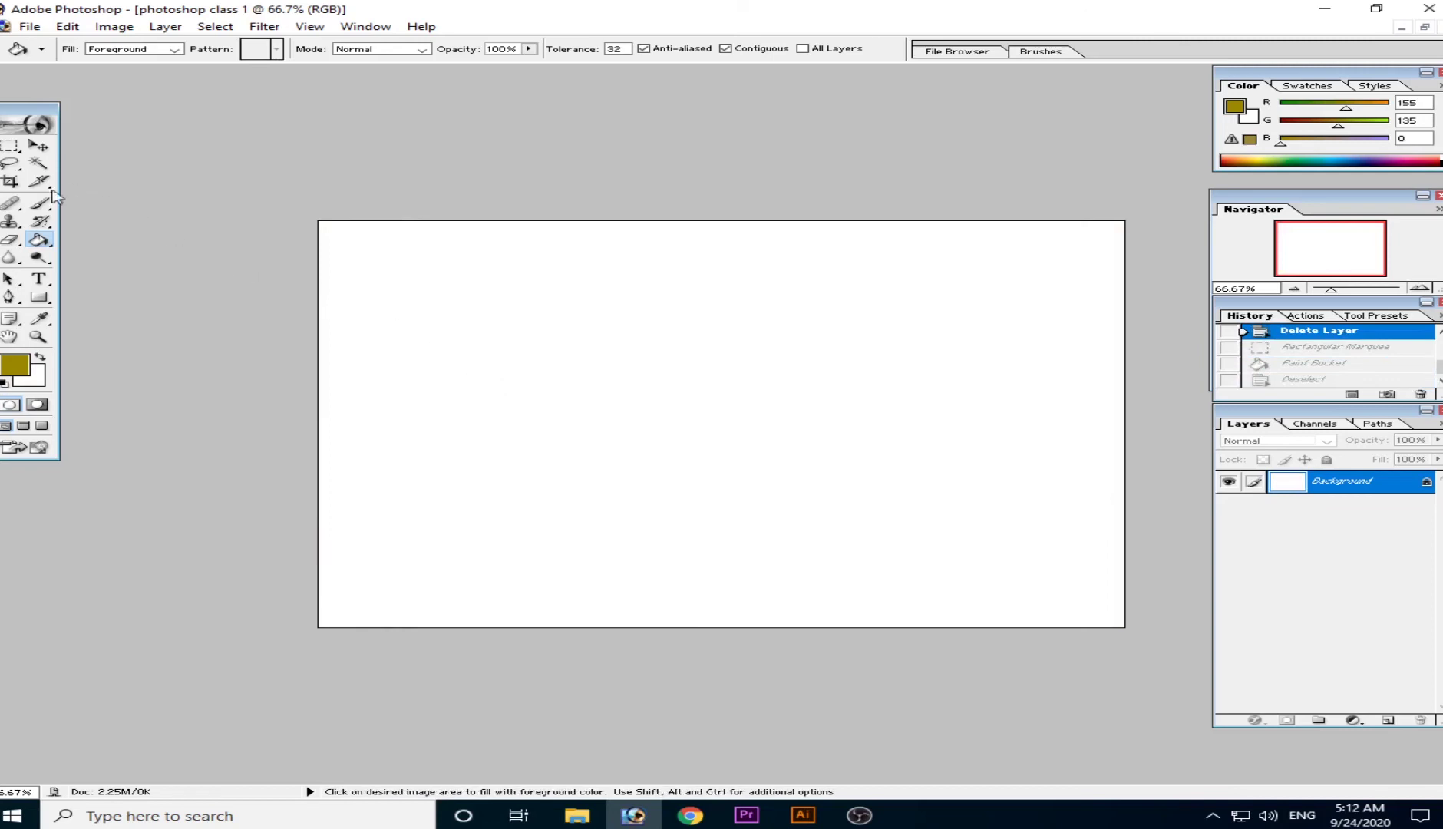
# Step: Create an olive rectangle with 20 px feather in the canvas's upper-left area using a rectangular selection and Paint Bucket, and deselect
pyautogui.click(10, 146)
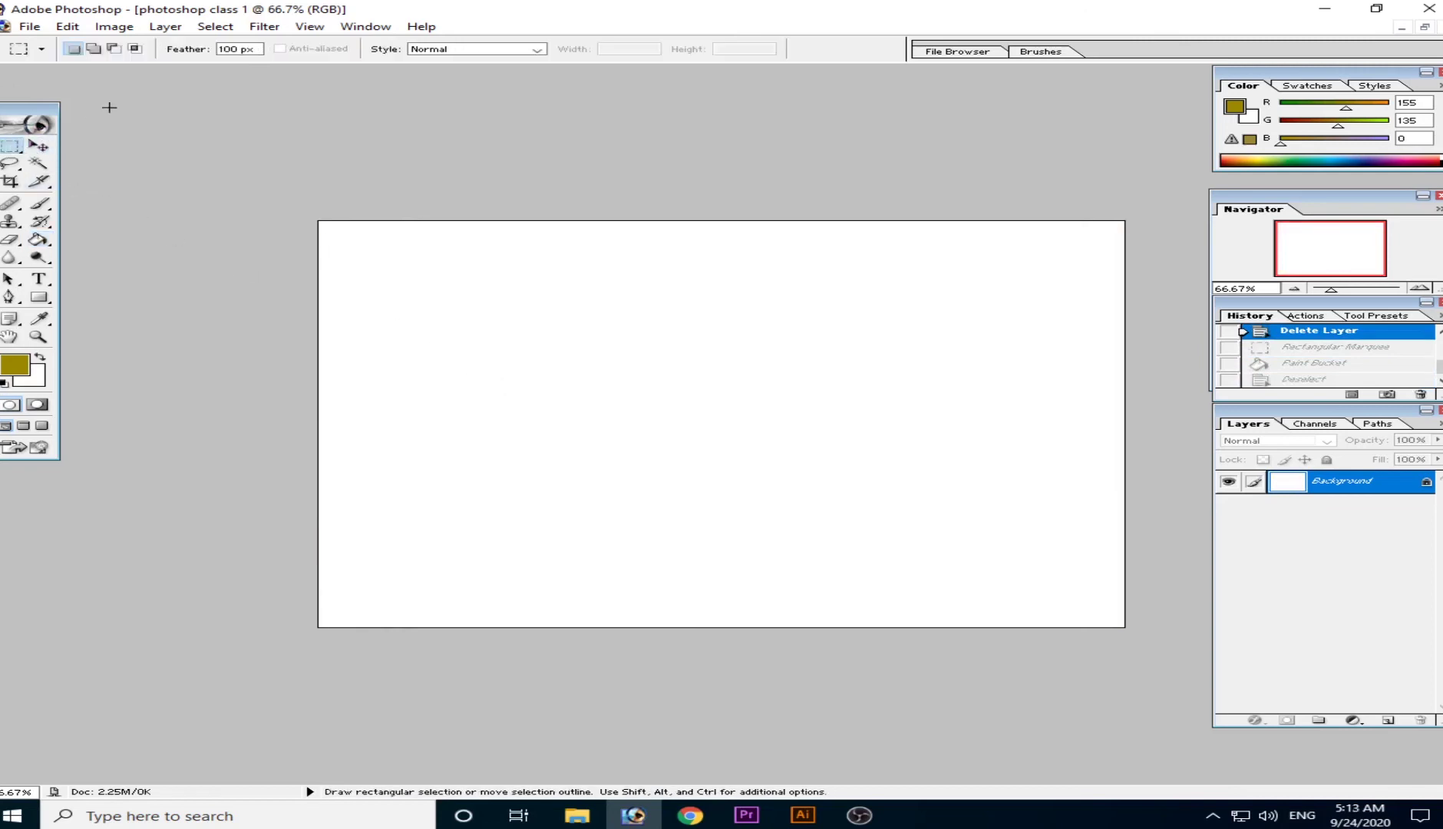
pyautogui.click(240, 49)
pyautogui.moveTo(410, 294); pyautogui.dragTo(780, 477)
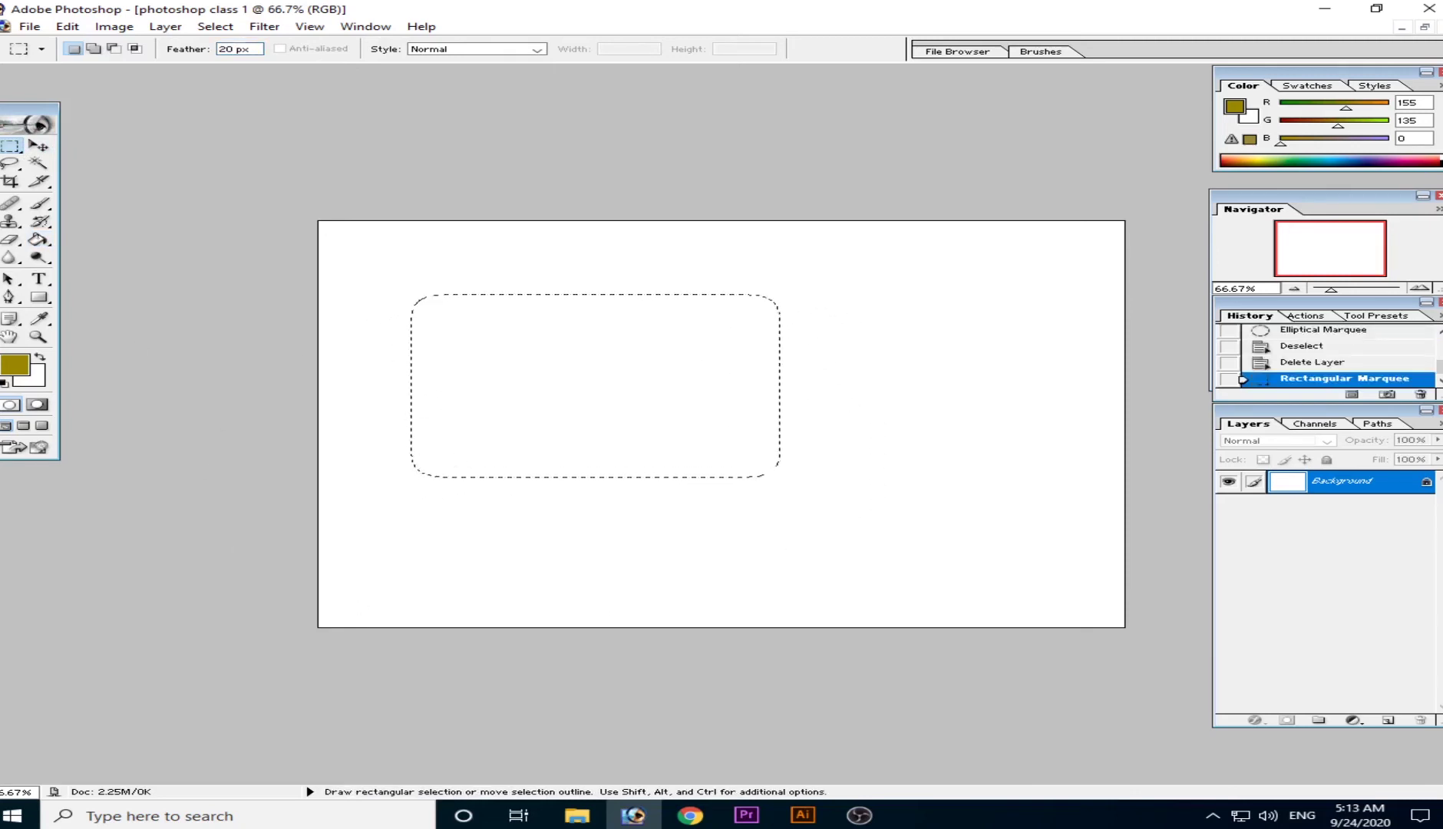
pyautogui.click(39, 239)
pyautogui.click(453, 338)
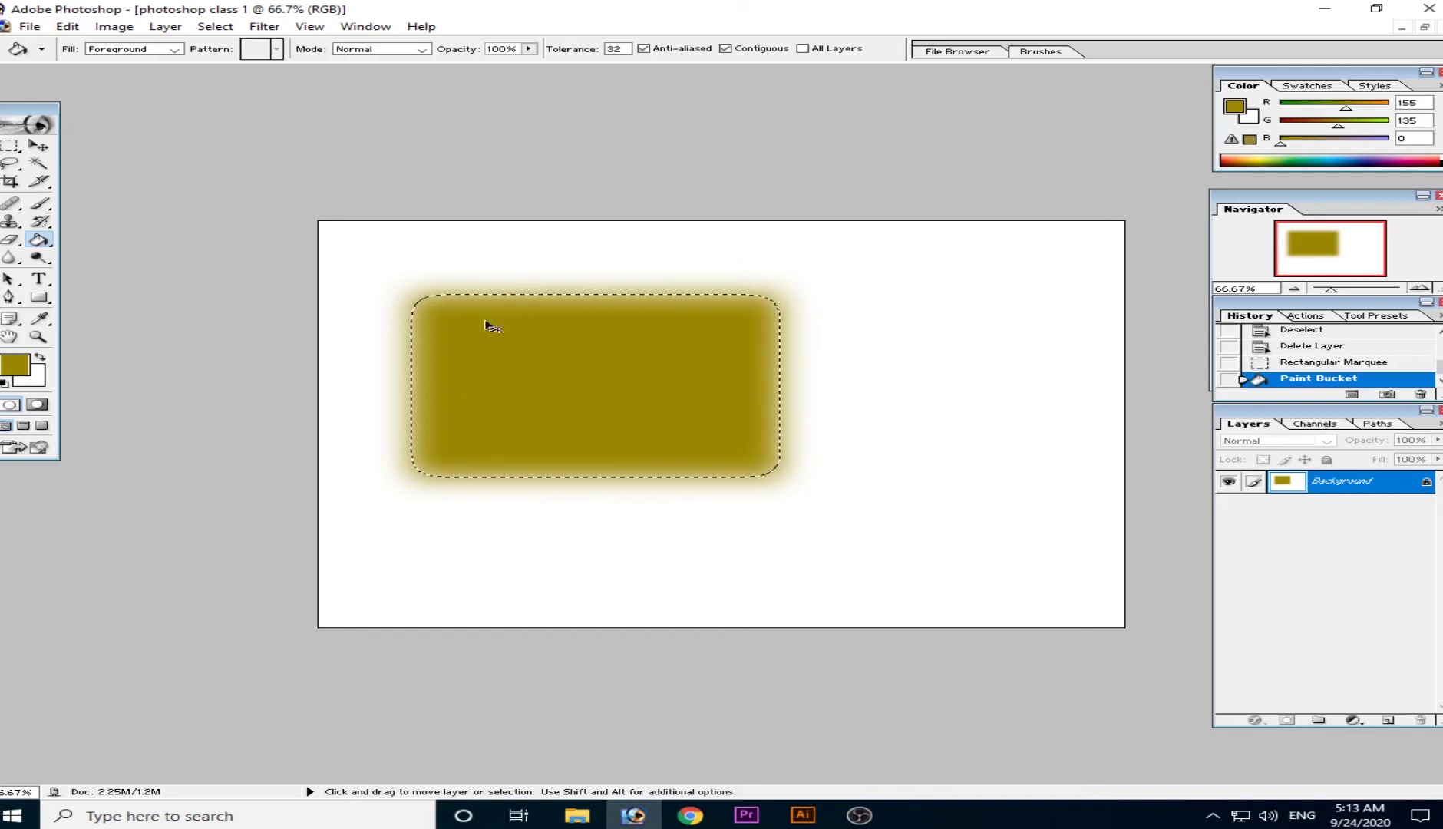
pyautogui.hotkey('ctrl', 'd')
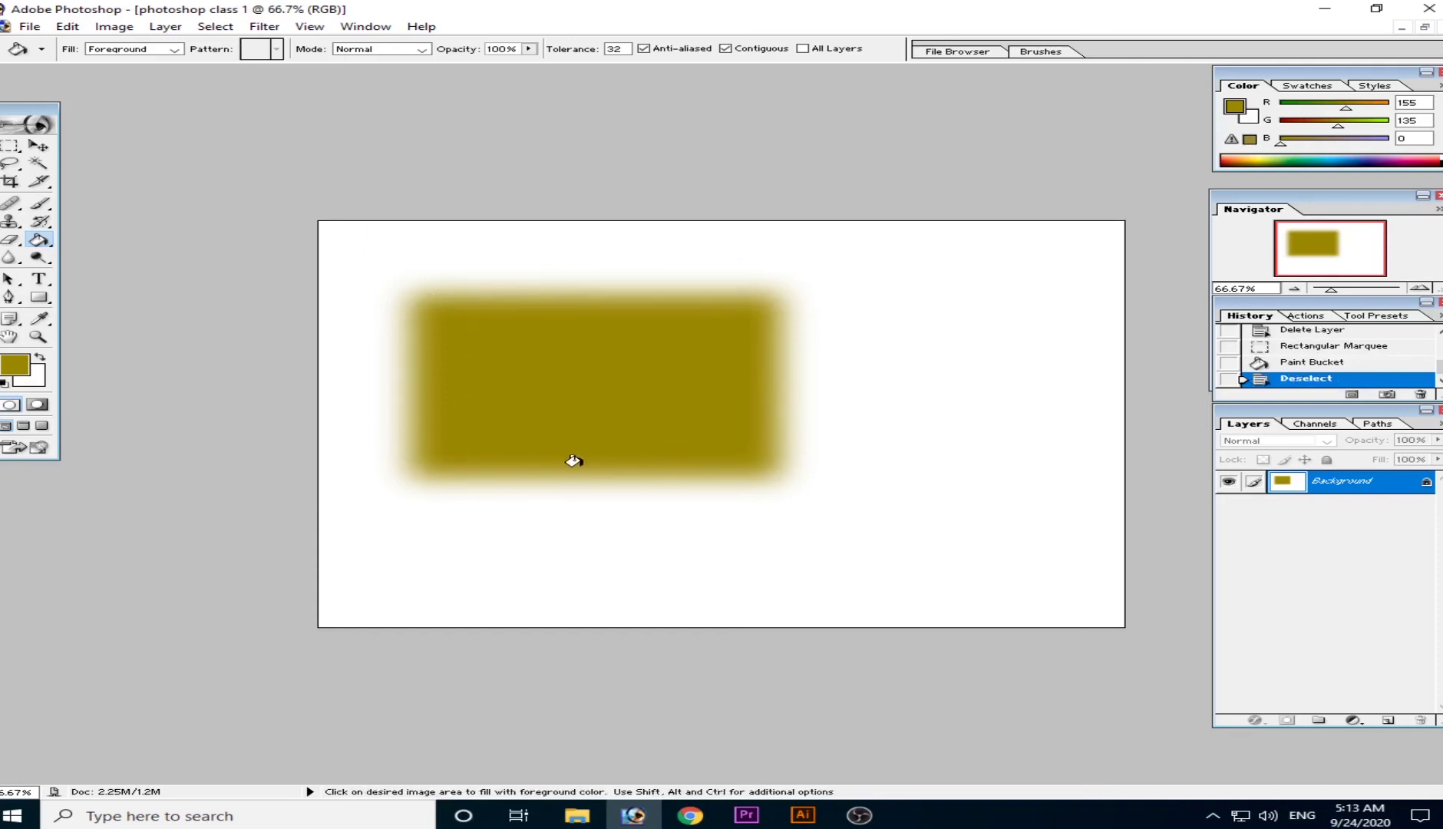
# Step: Add a new layer and draw an elliptical selection with 20 px feather to the right of the olive rectangle
pyautogui.click(1389, 720)
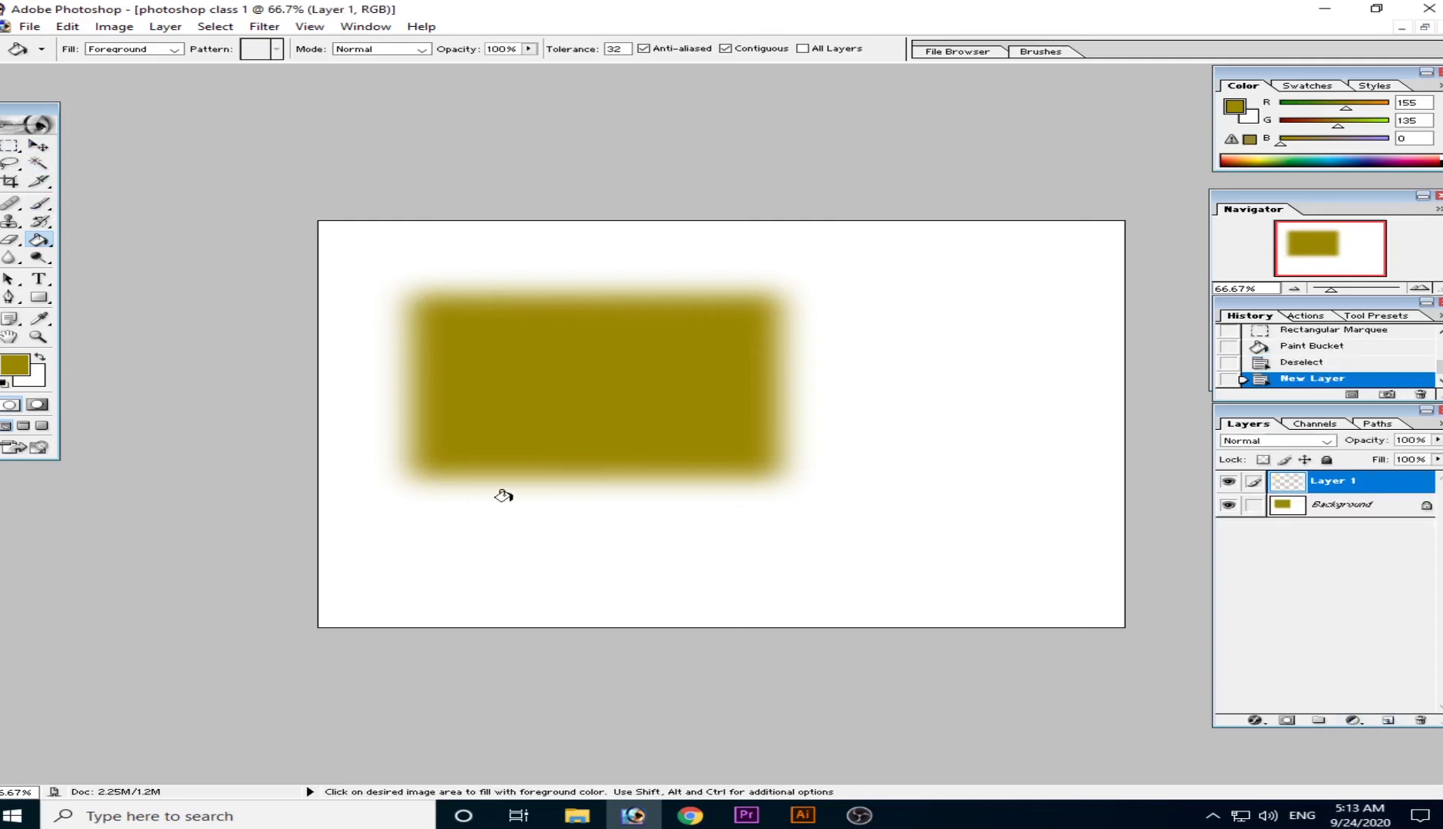
pyautogui.click(17, 152)
pyautogui.click(52, 162)
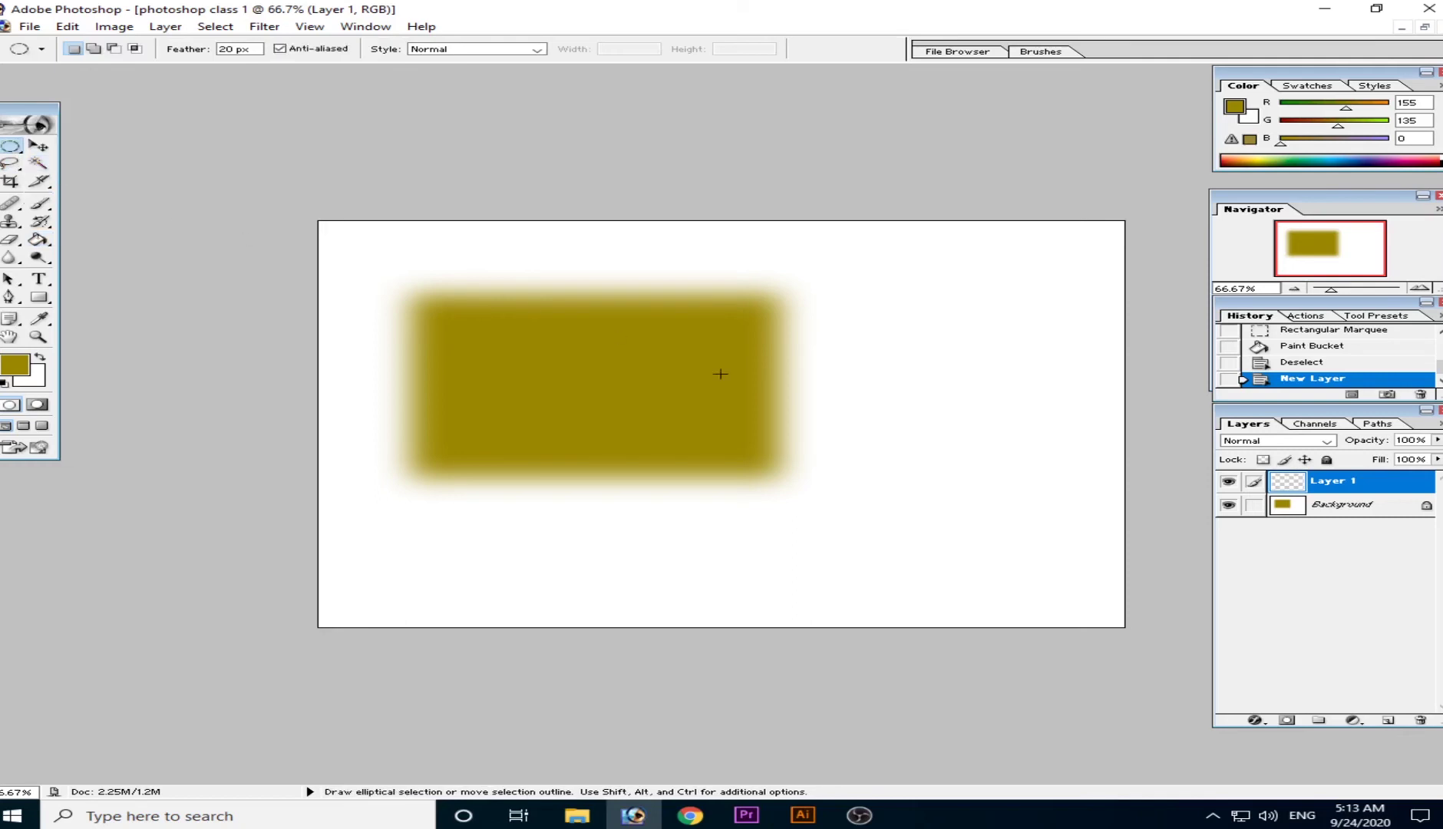
pyautogui.press('shift')
pyautogui.moveTo(835, 352); pyautogui.dragTo(1113, 631)
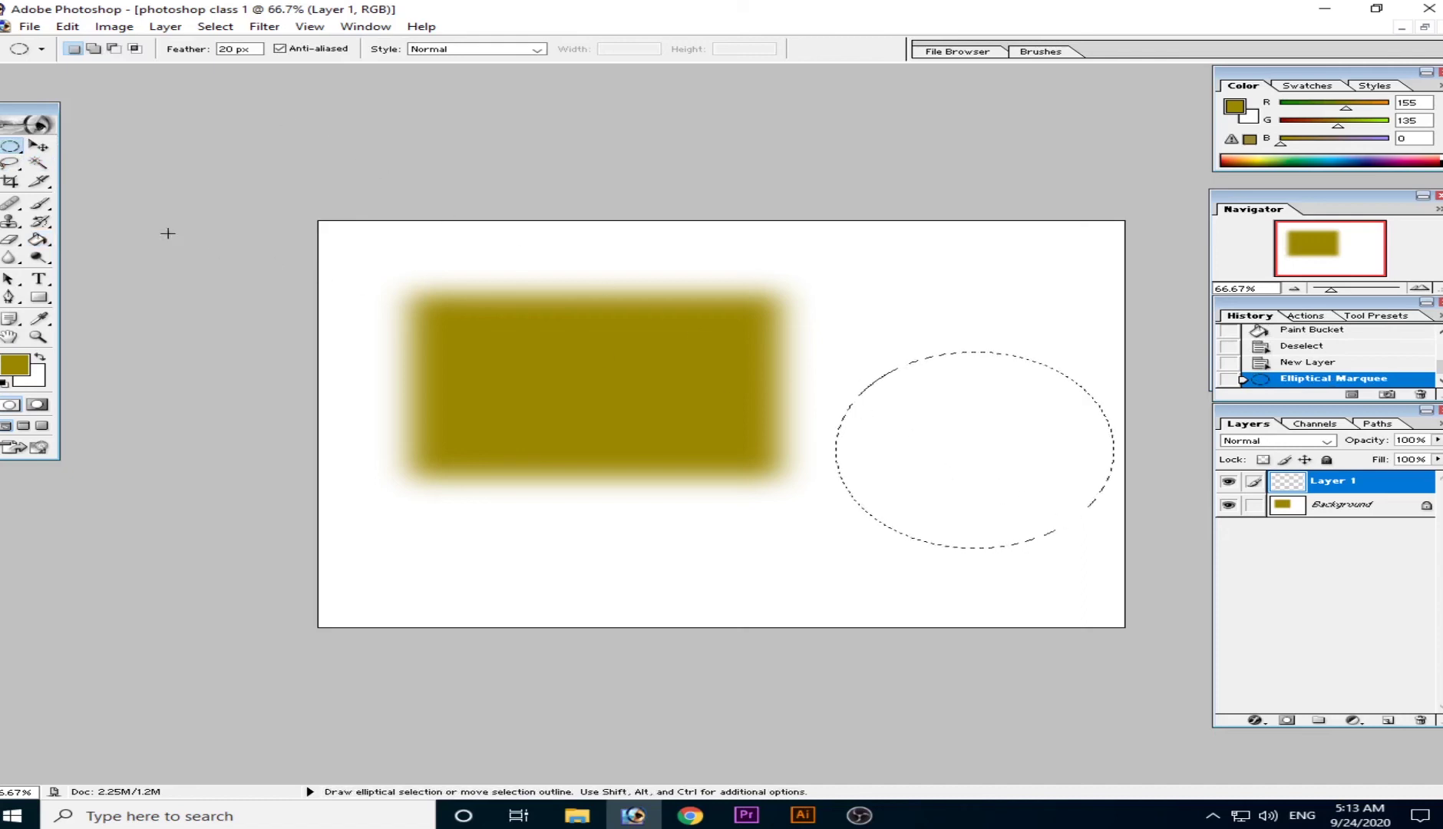
# Step: Set the foreground color to bright yellow (R 255, G 222, B 0), fill the elliptical selection on Layer 1, and deselect
pyautogui.click(15, 365)
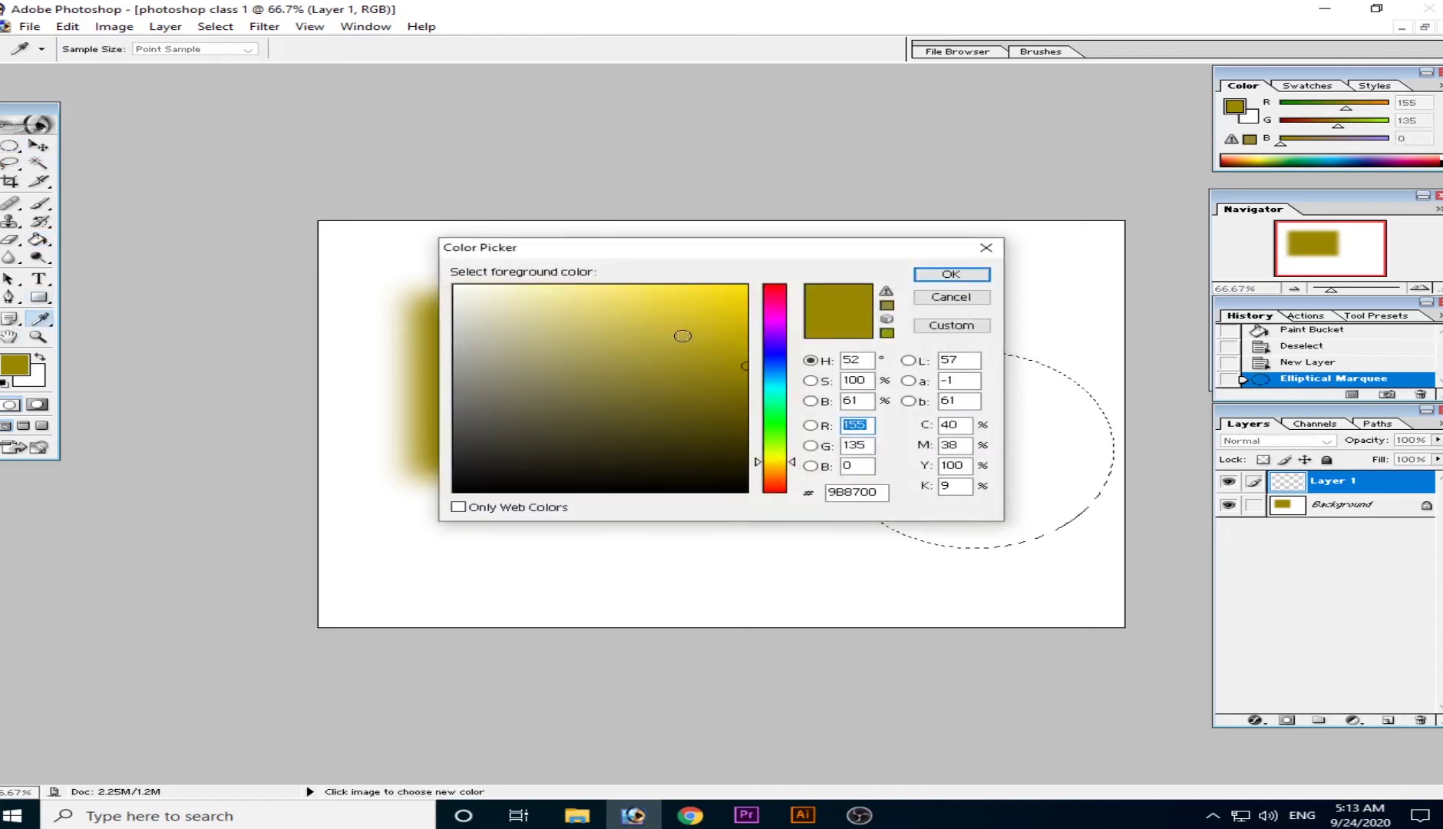
pyautogui.moveTo(685, 334); pyautogui.dragTo(782, 271)
pyautogui.click(958, 277)
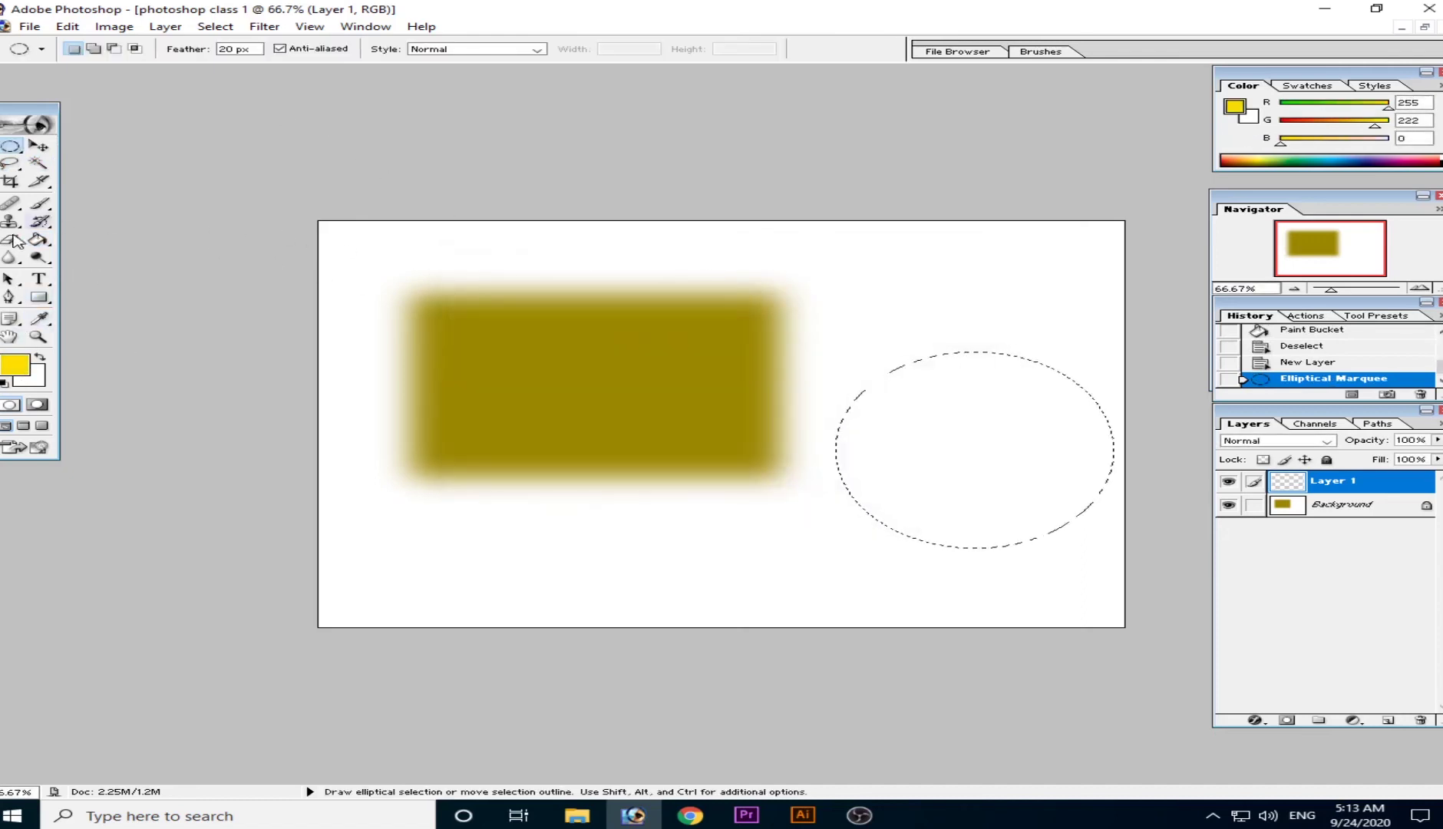
pyautogui.click(39, 240)
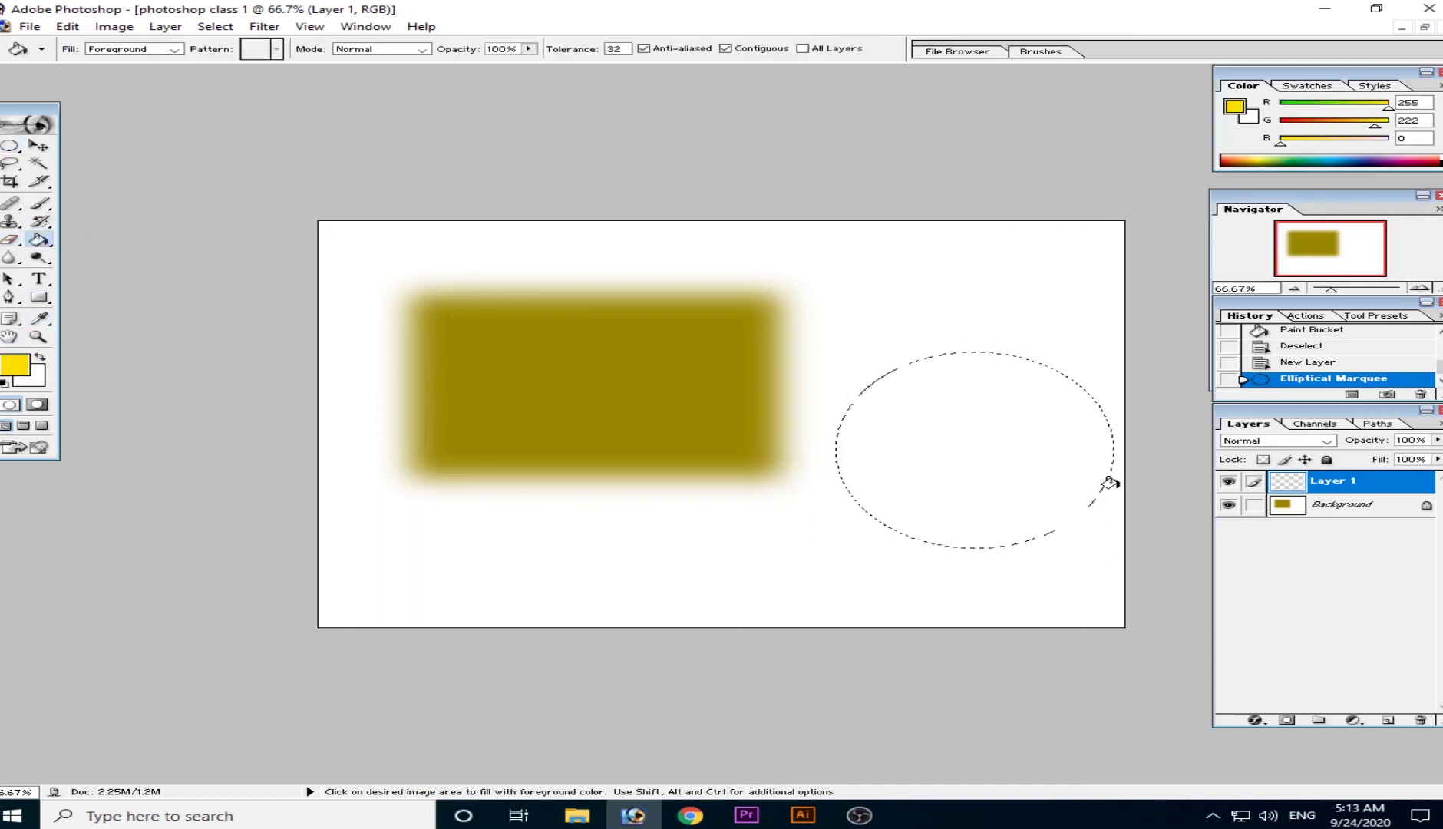
pyautogui.click(957, 439)
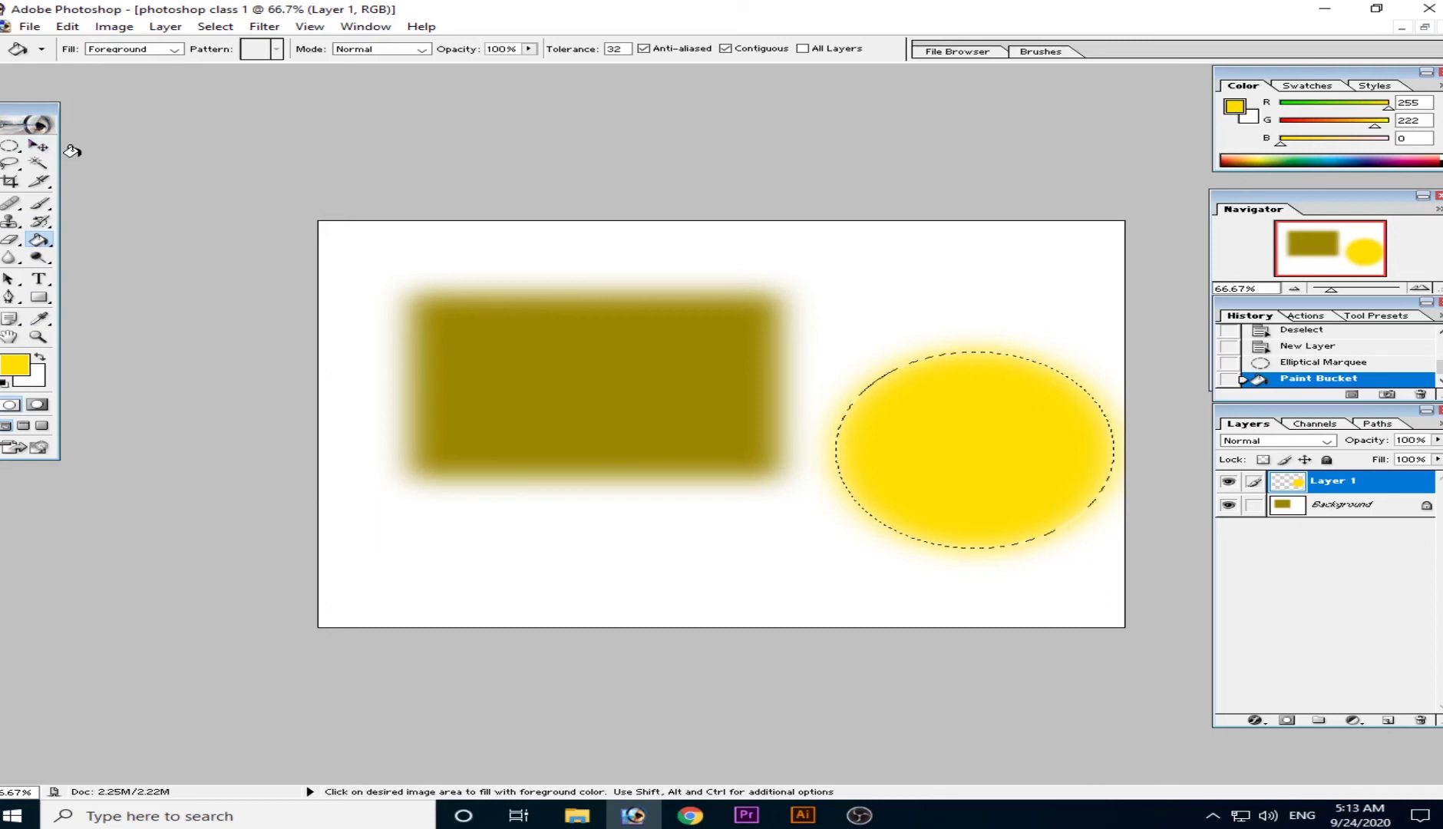
pyautogui.hotkey('ctrl', 'd')
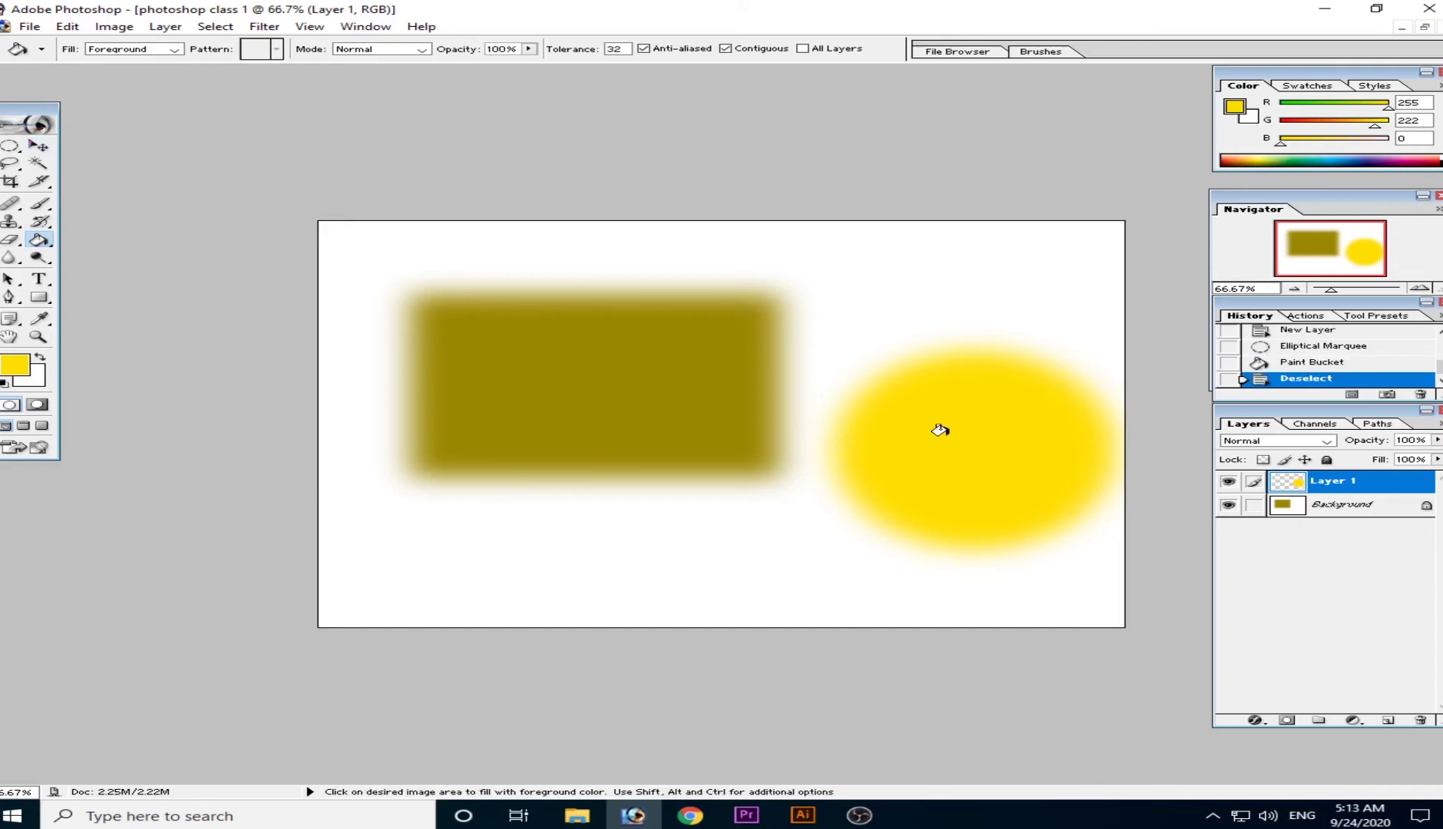
# Step: Move the yellow ellipse over the olive rectangle, back off it, and again over its right half, and select the Background layer
pyautogui.click(44, 150)
pyautogui.moveTo(971, 477); pyautogui.dragTo(576, 426)
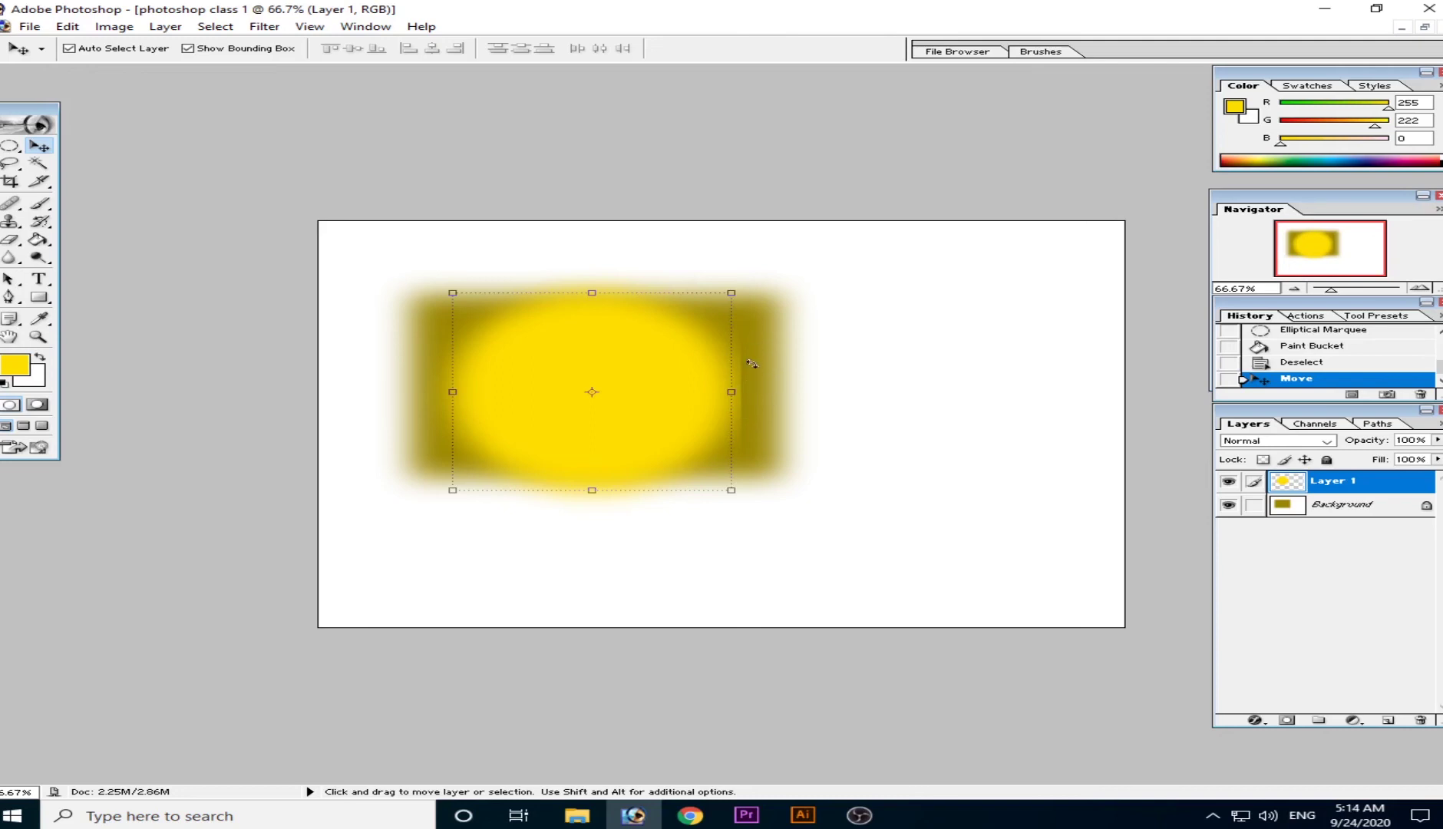
pyautogui.moveTo(663, 413); pyautogui.dragTo(1048, 466)
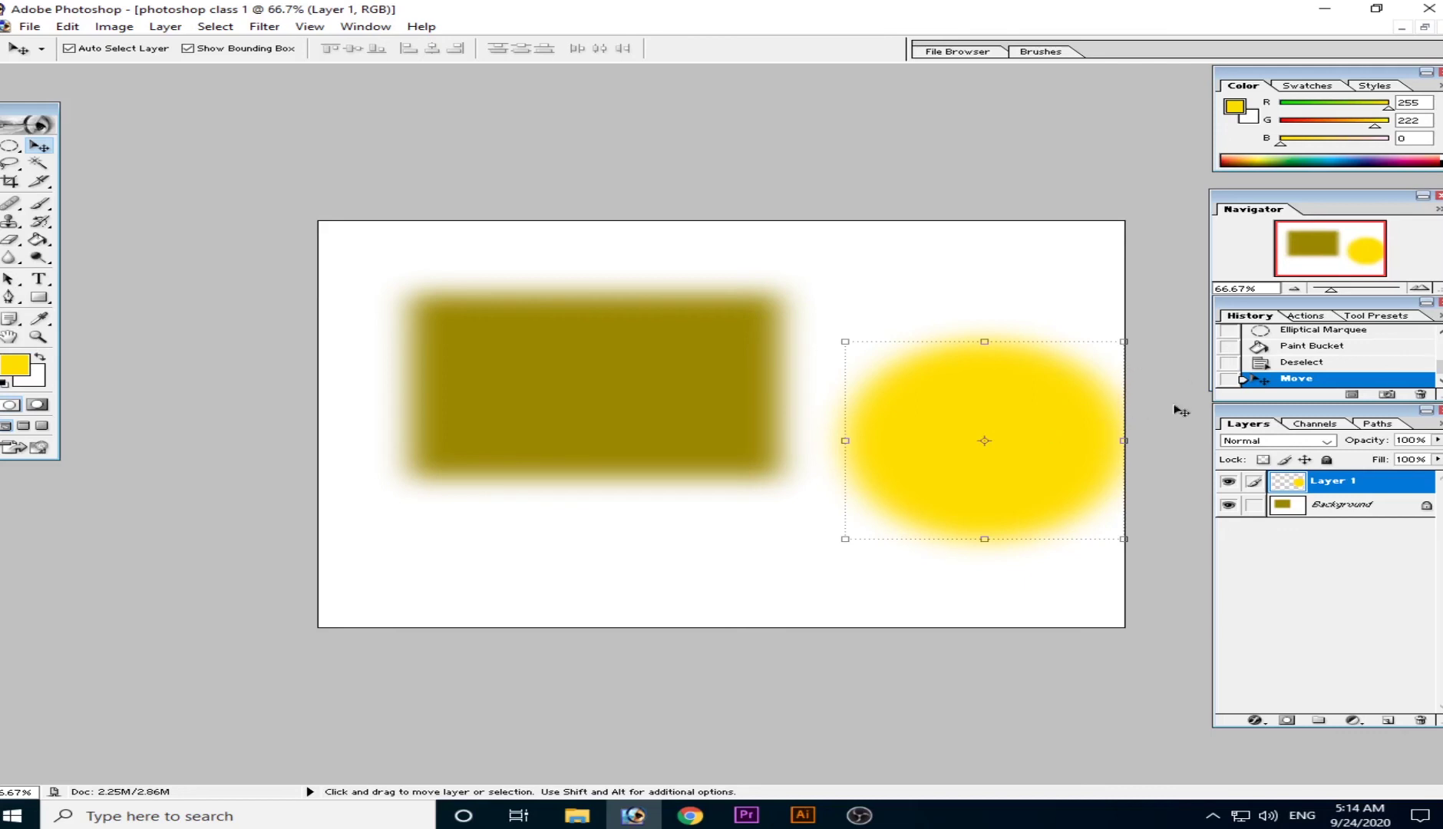
pyautogui.moveTo(1015, 435); pyautogui.dragTo(676, 380)
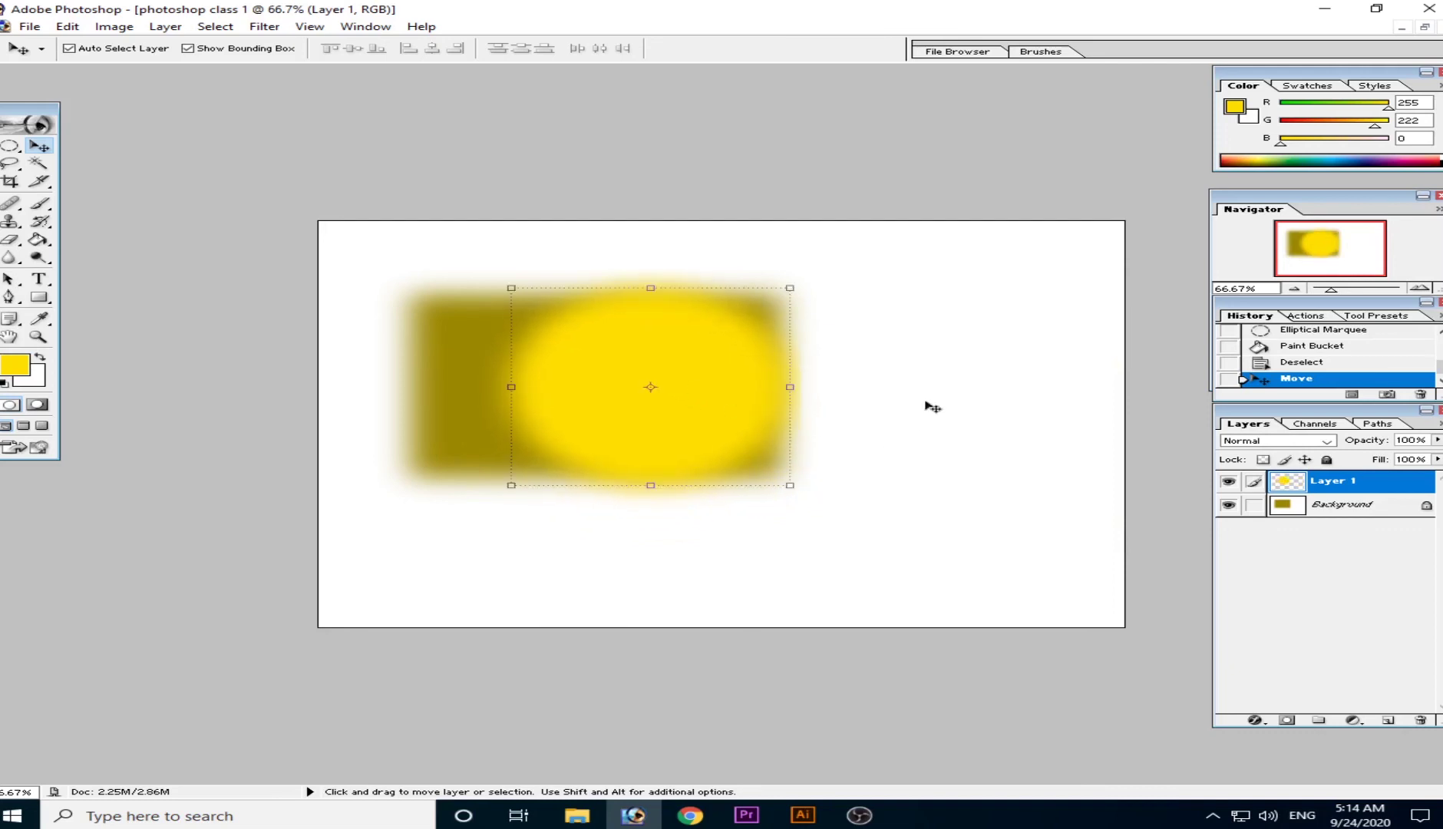
pyautogui.click(819, 626)
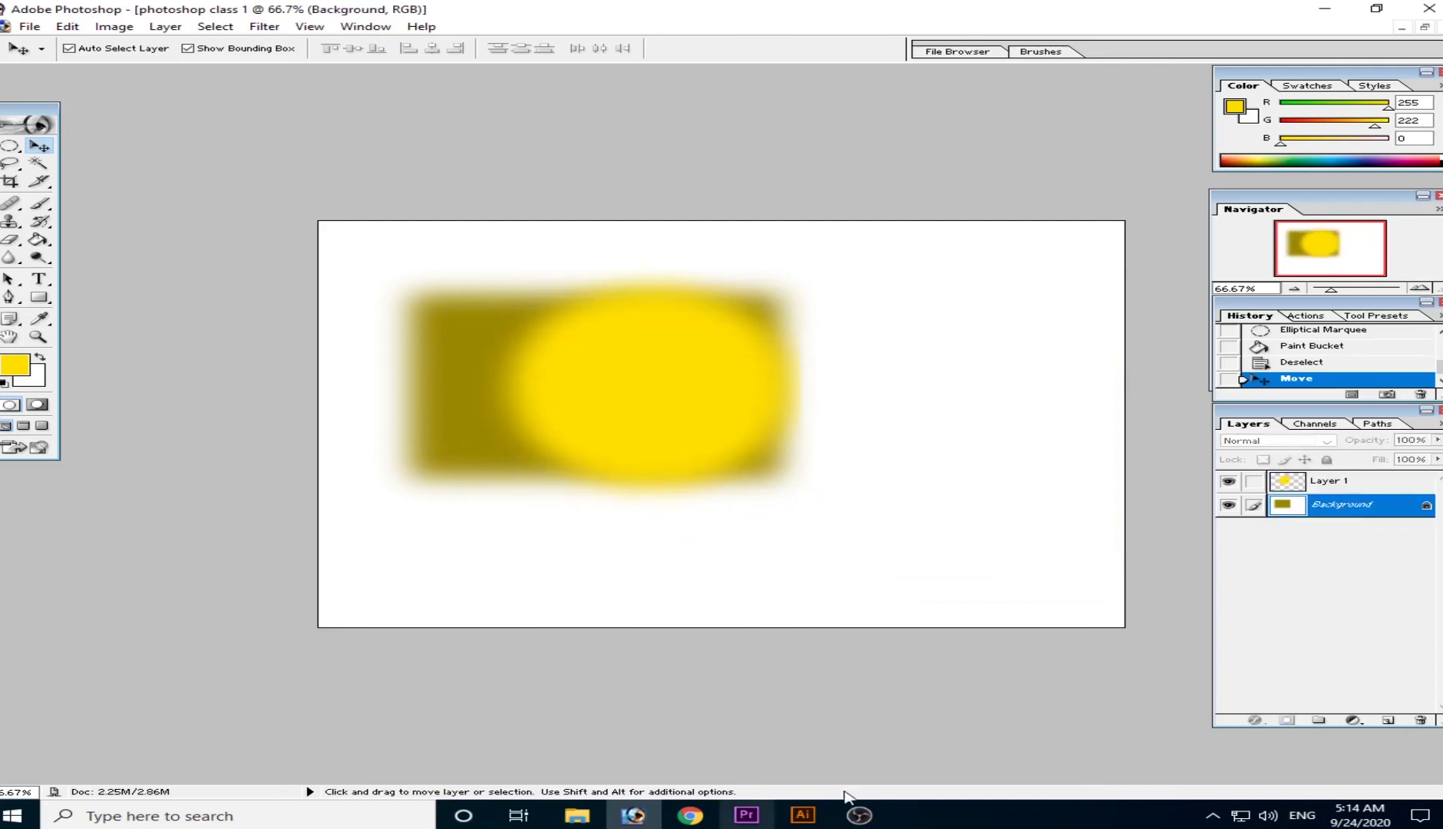
pyautogui.hotkey('ctrl', '+')
pyautogui.hotkey('ctrl', '+')
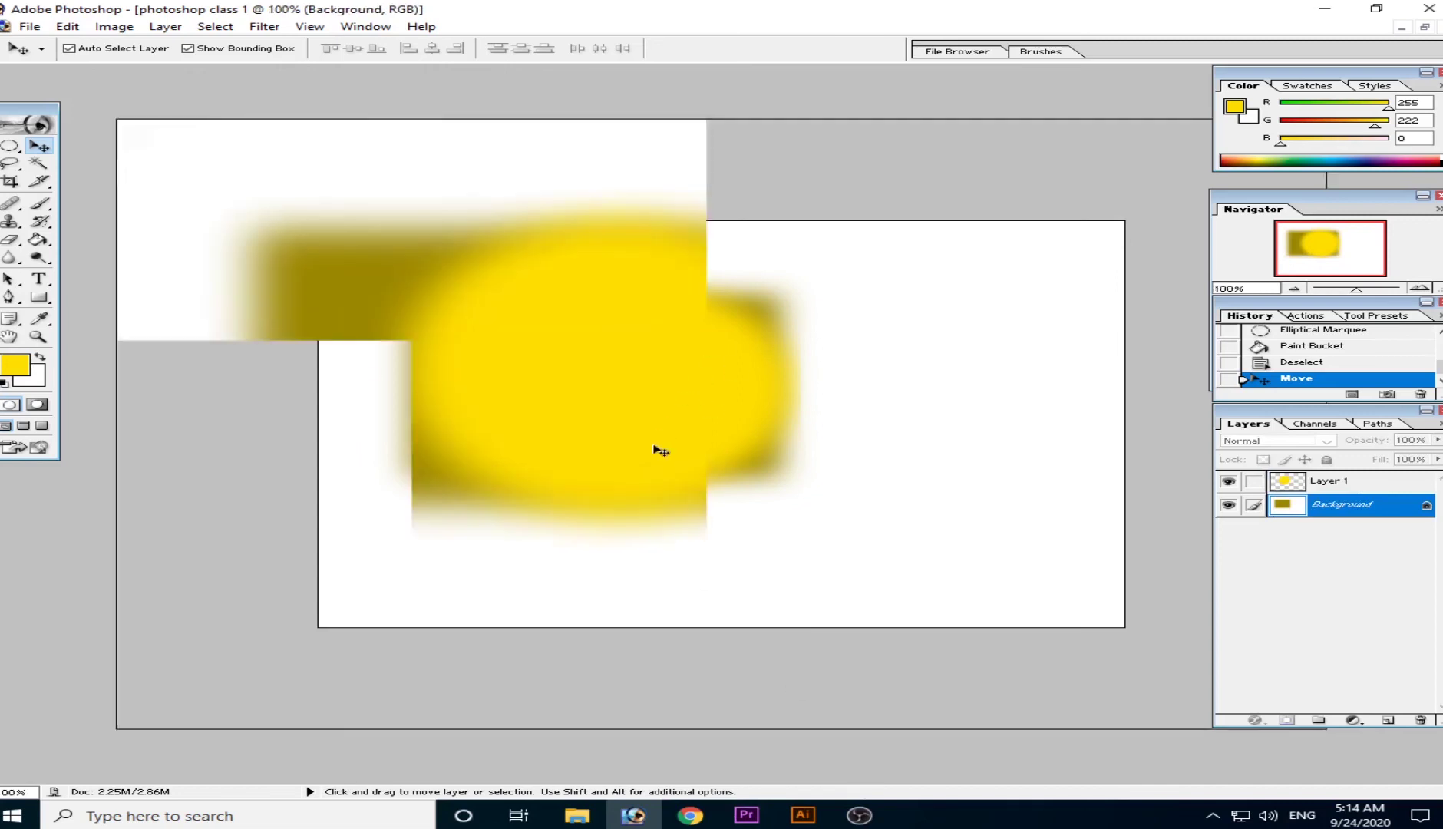
pyautogui.hotkey('ctrl', '0')
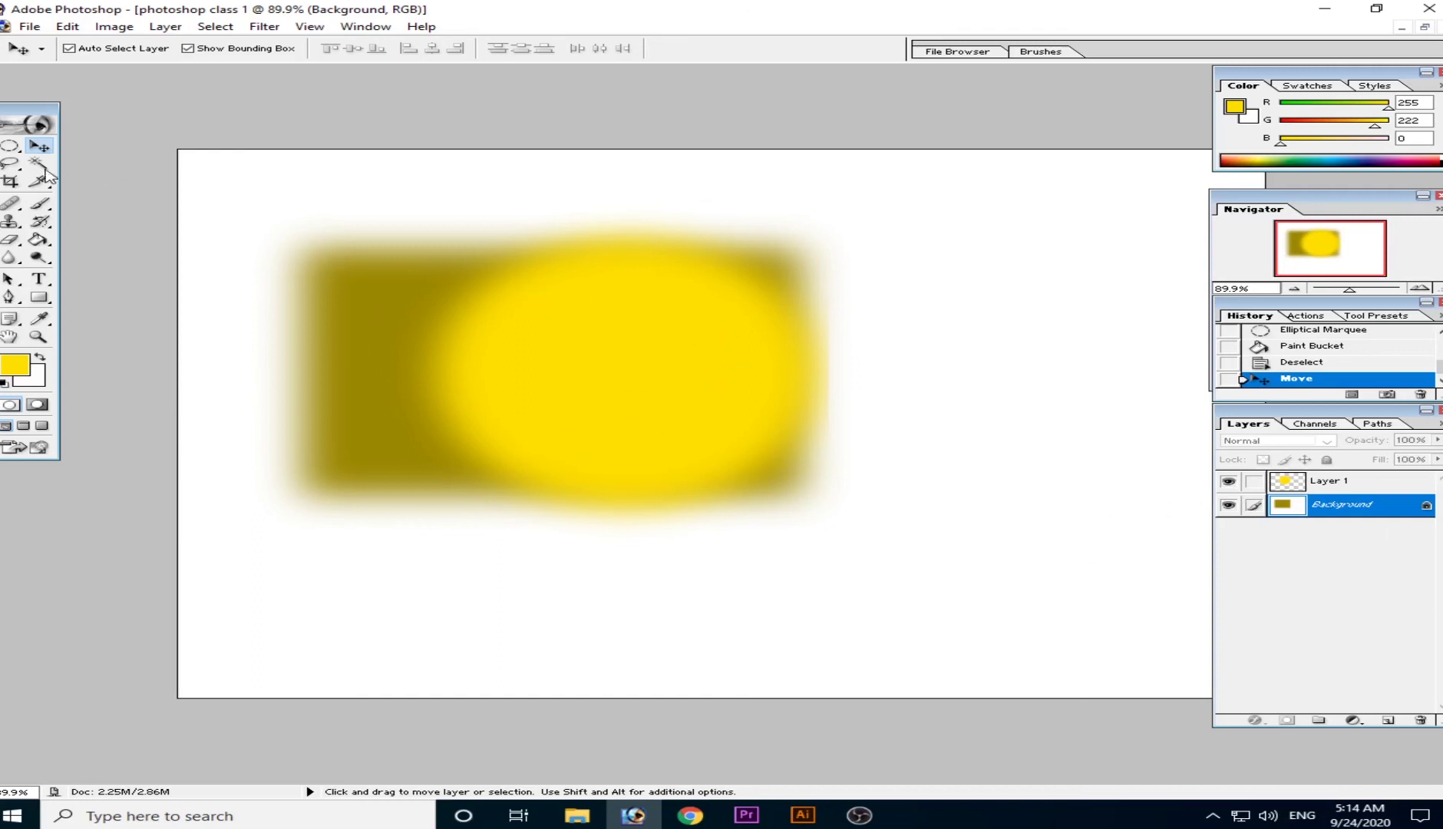
# Step: Choose the Rectangular Marquee tool and delete Layer 1, which holds the yellow ellipse
pyautogui.rightClick(19, 148)
pyautogui.click(88, 146)
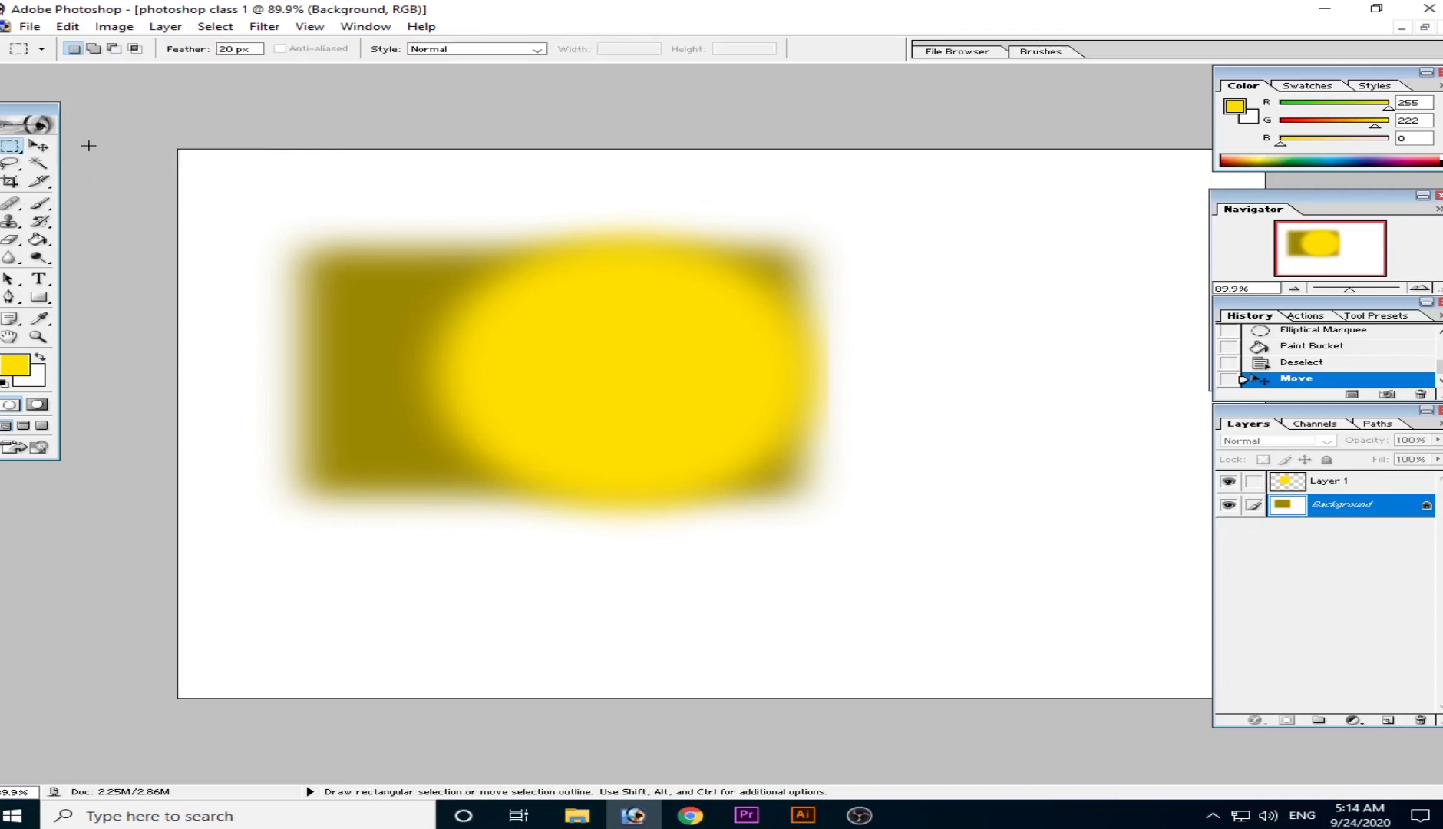
pyautogui.press('ctrl')
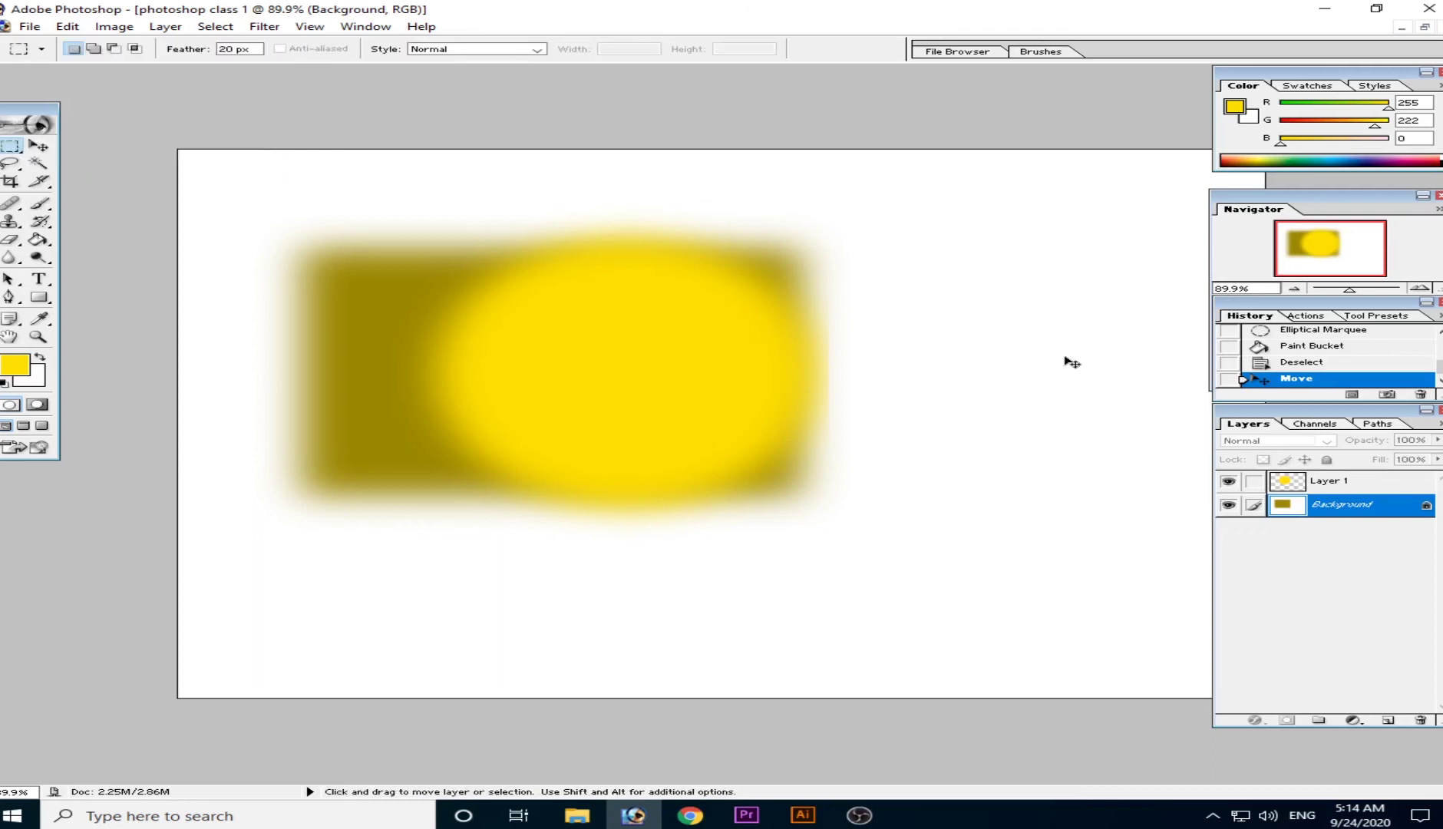
pyautogui.click(1339, 481)
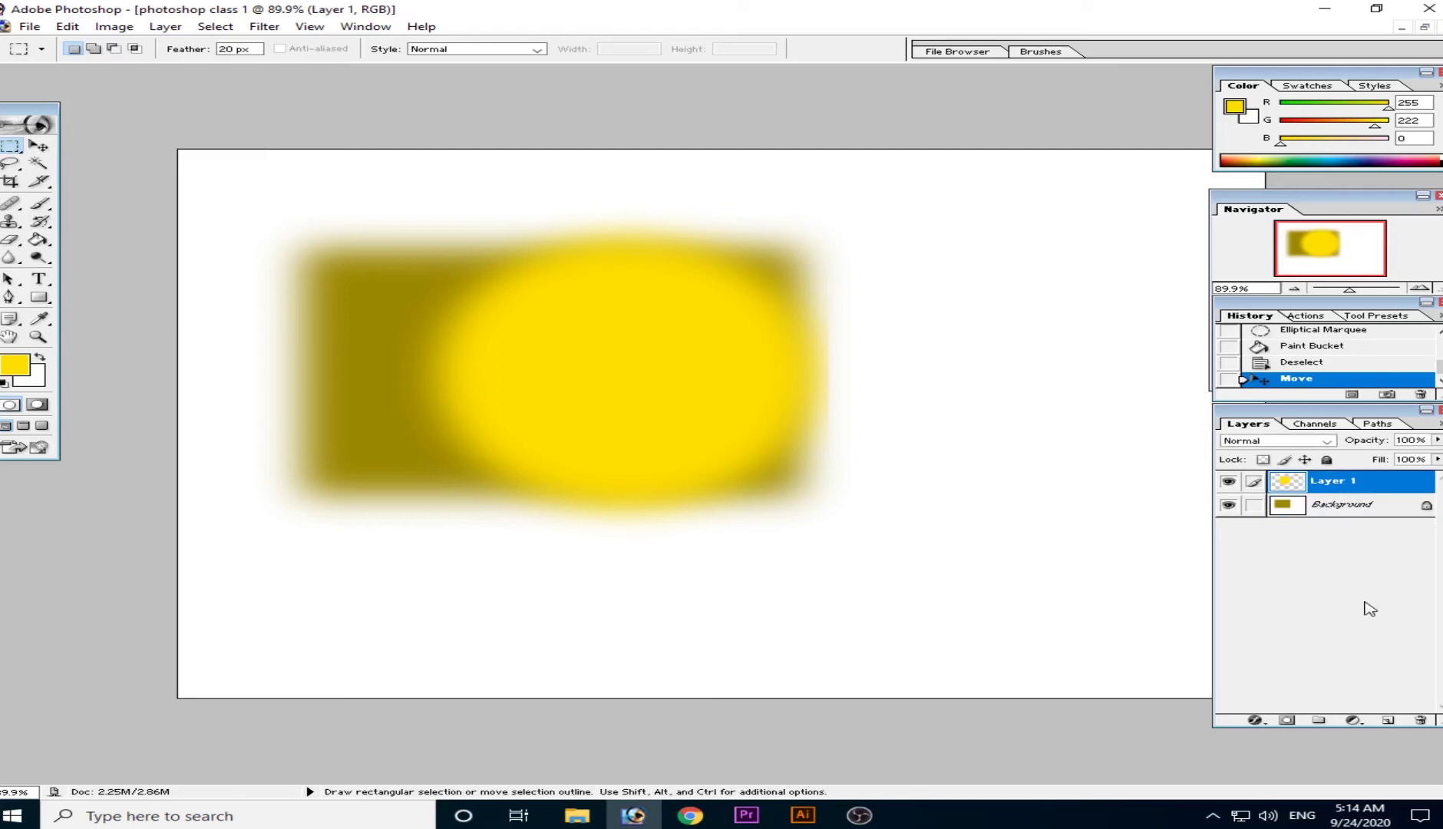
pyautogui.click(1420, 720)
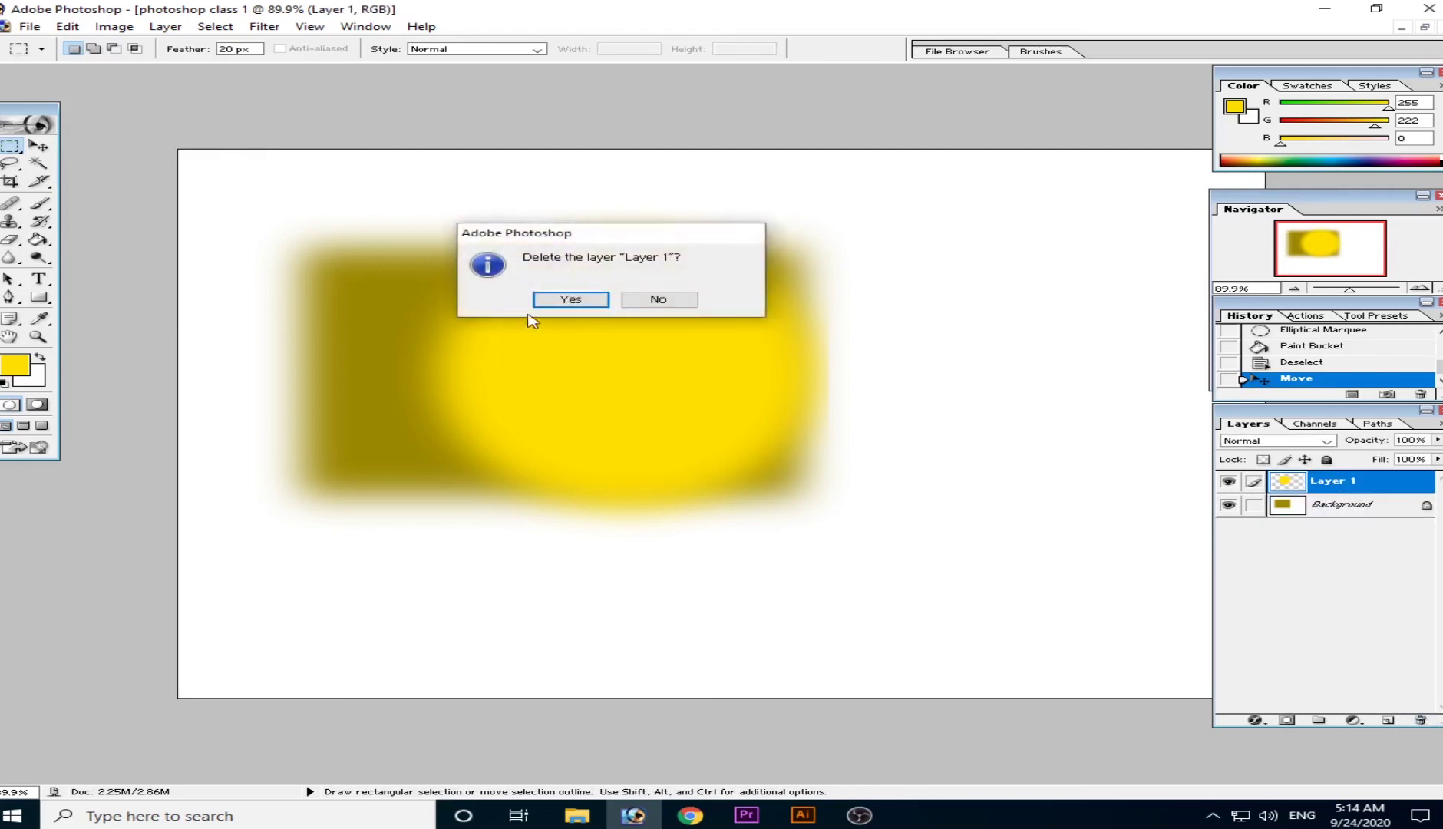
pyautogui.click(572, 301)
# Step: Choose the Move tool and open the portrait of the woman in the black T-shirt from the Downloads folder
pyautogui.click(39, 147)
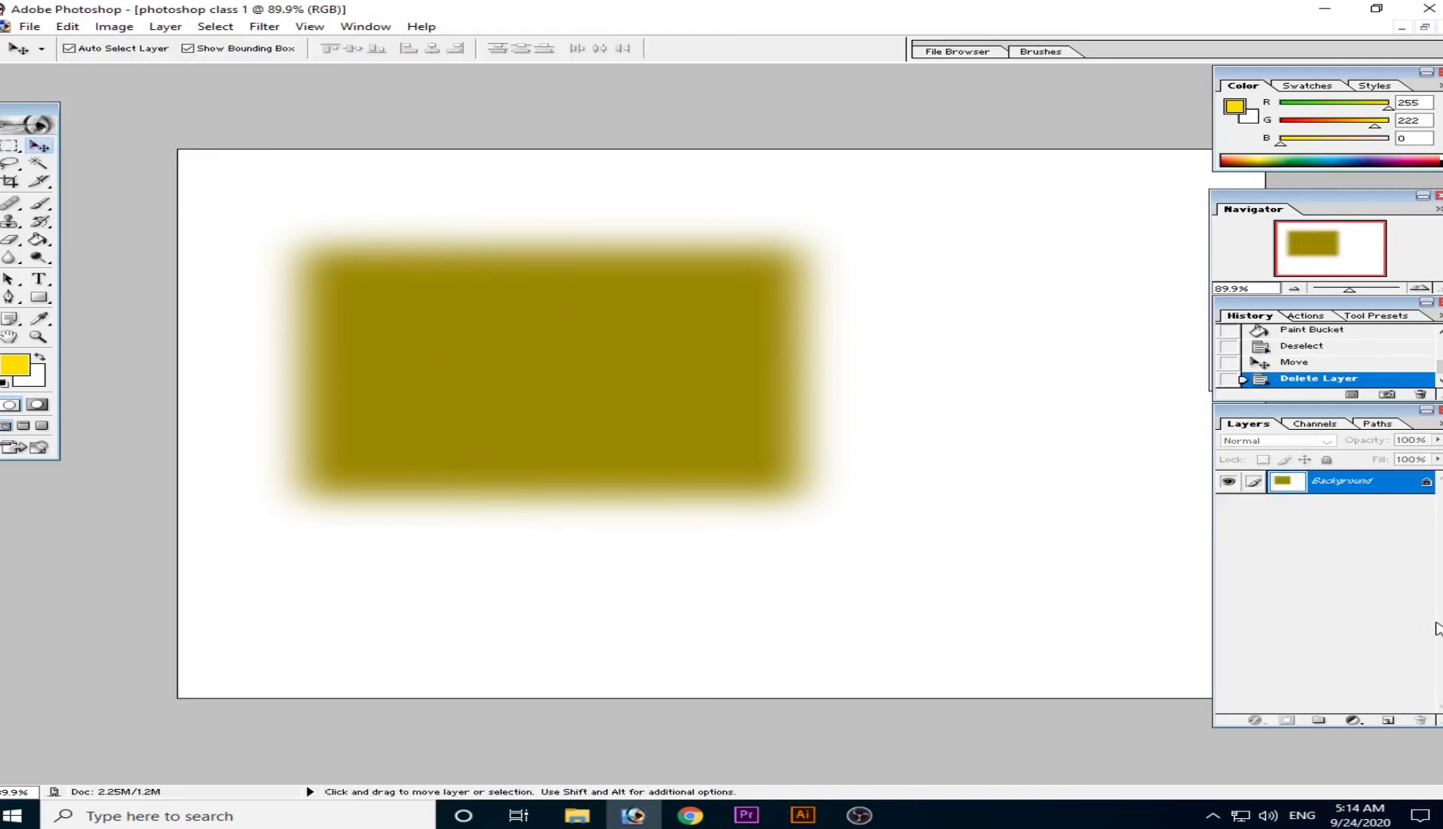
pyautogui.click(35, 27)
pyautogui.click(45, 29)
pyautogui.click(44, 29)
pyautogui.click(59, 69)
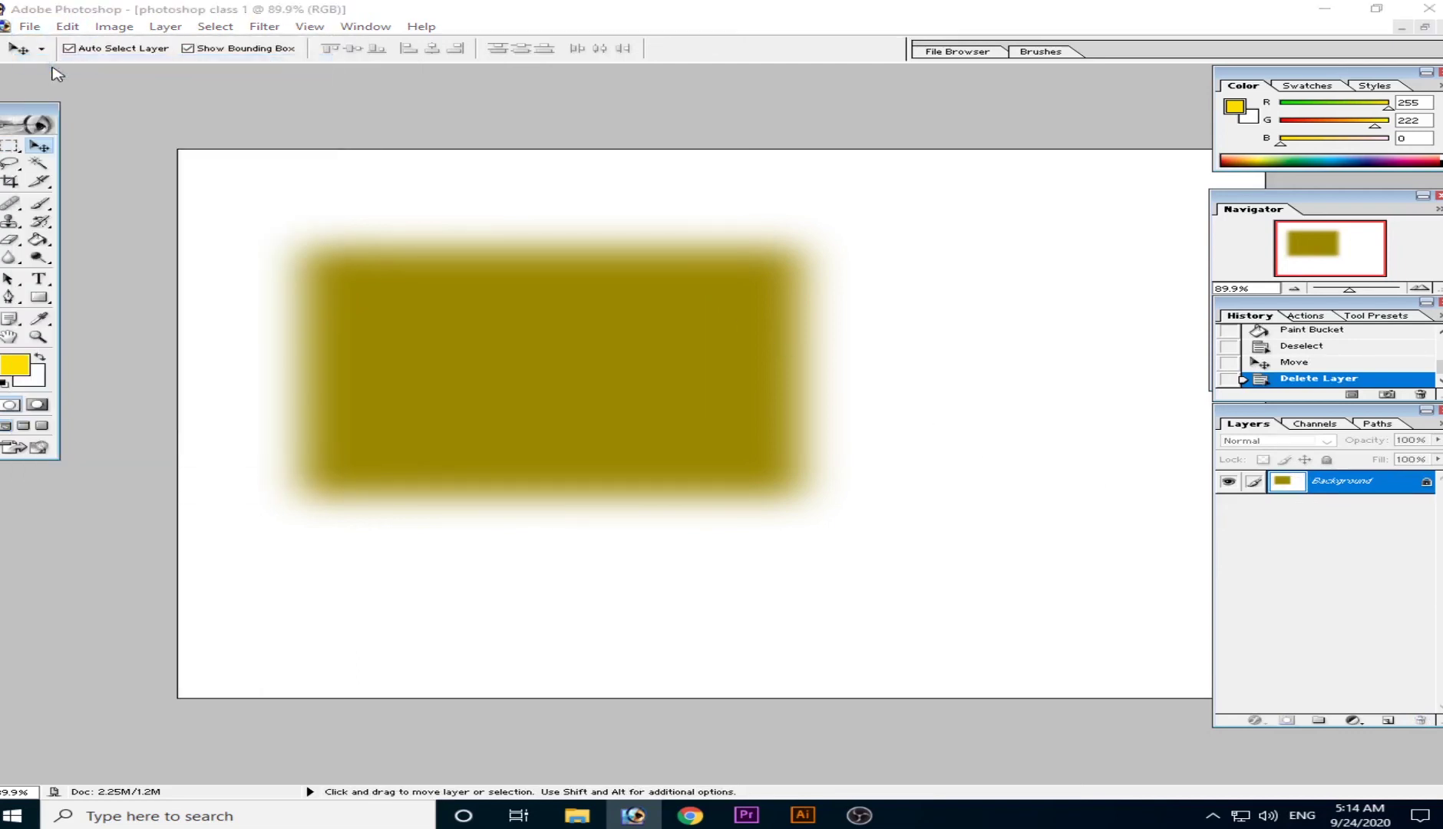
pyautogui.doubleClick(751, 123)
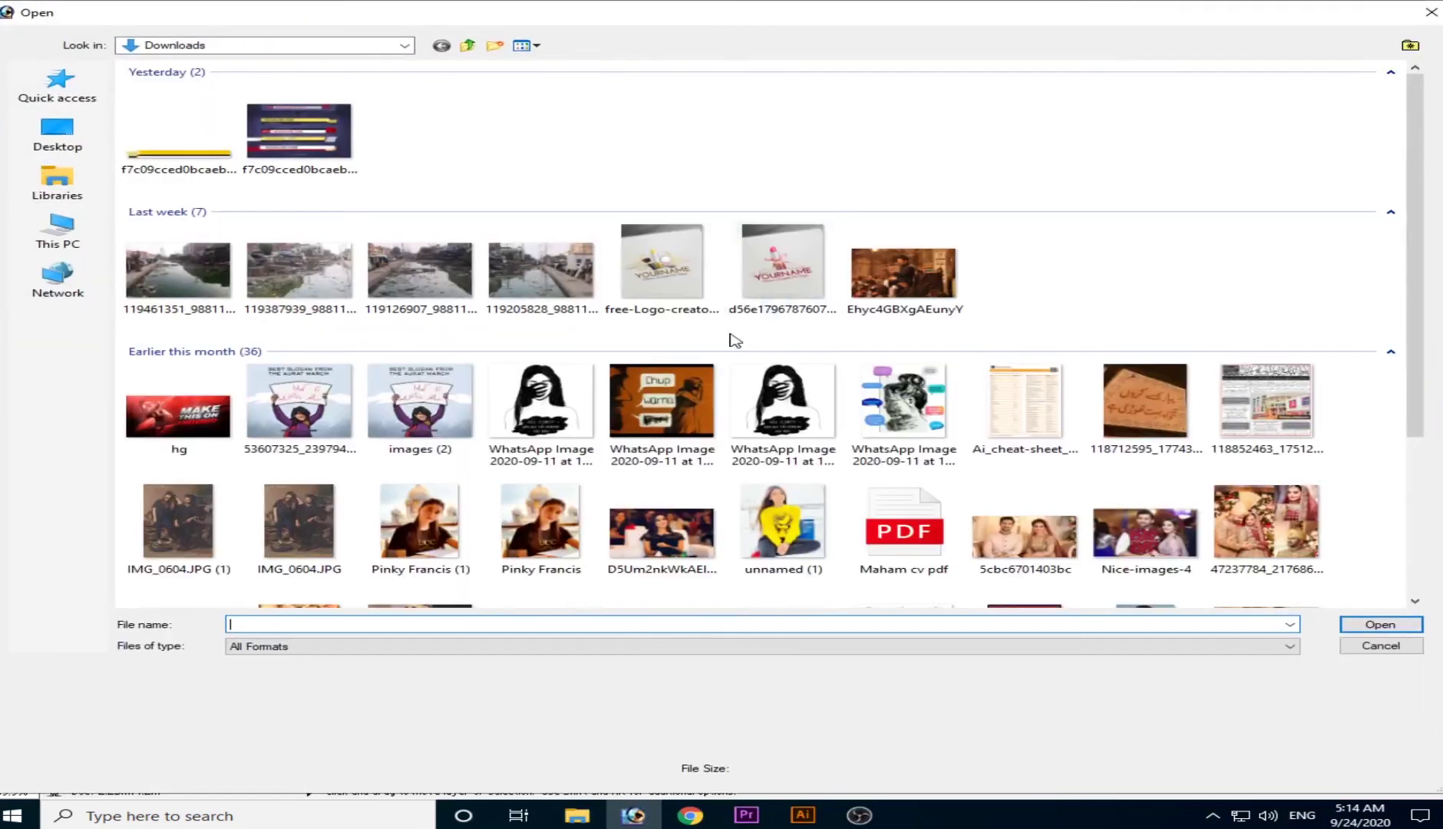
pyautogui.scroll(-3, 735, 339)
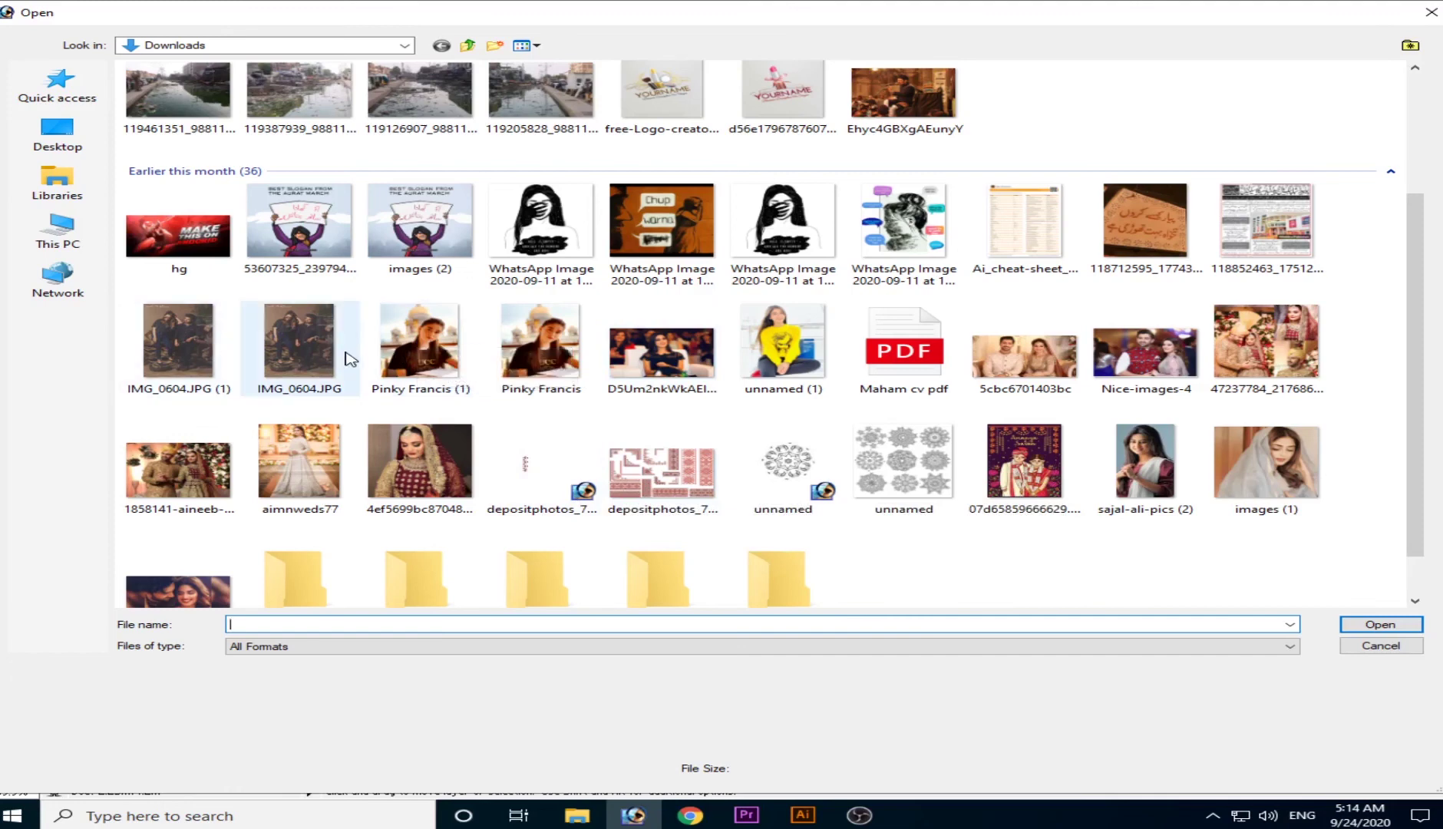
pyautogui.click(415, 357)
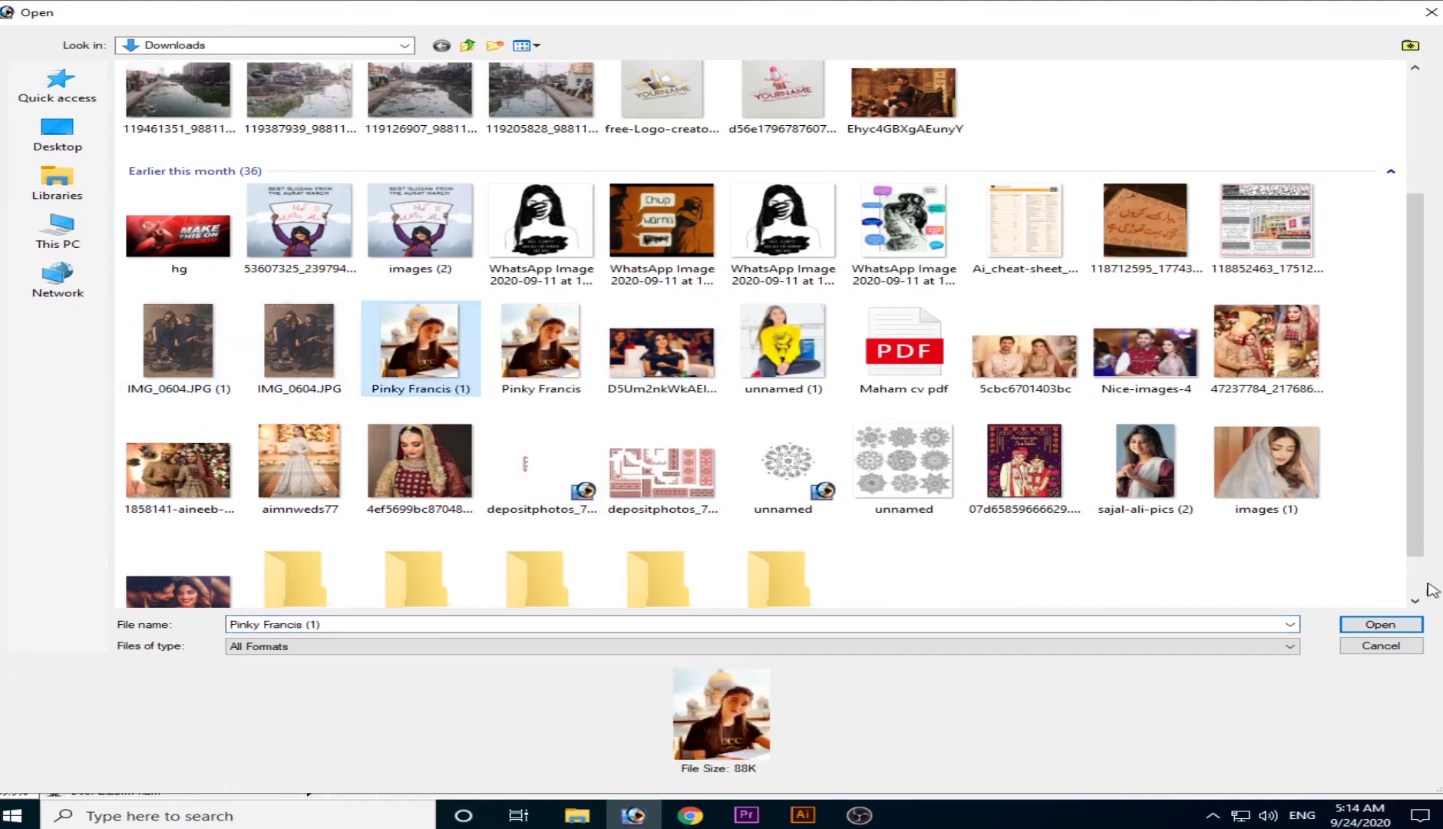
pyautogui.click(1380, 624)
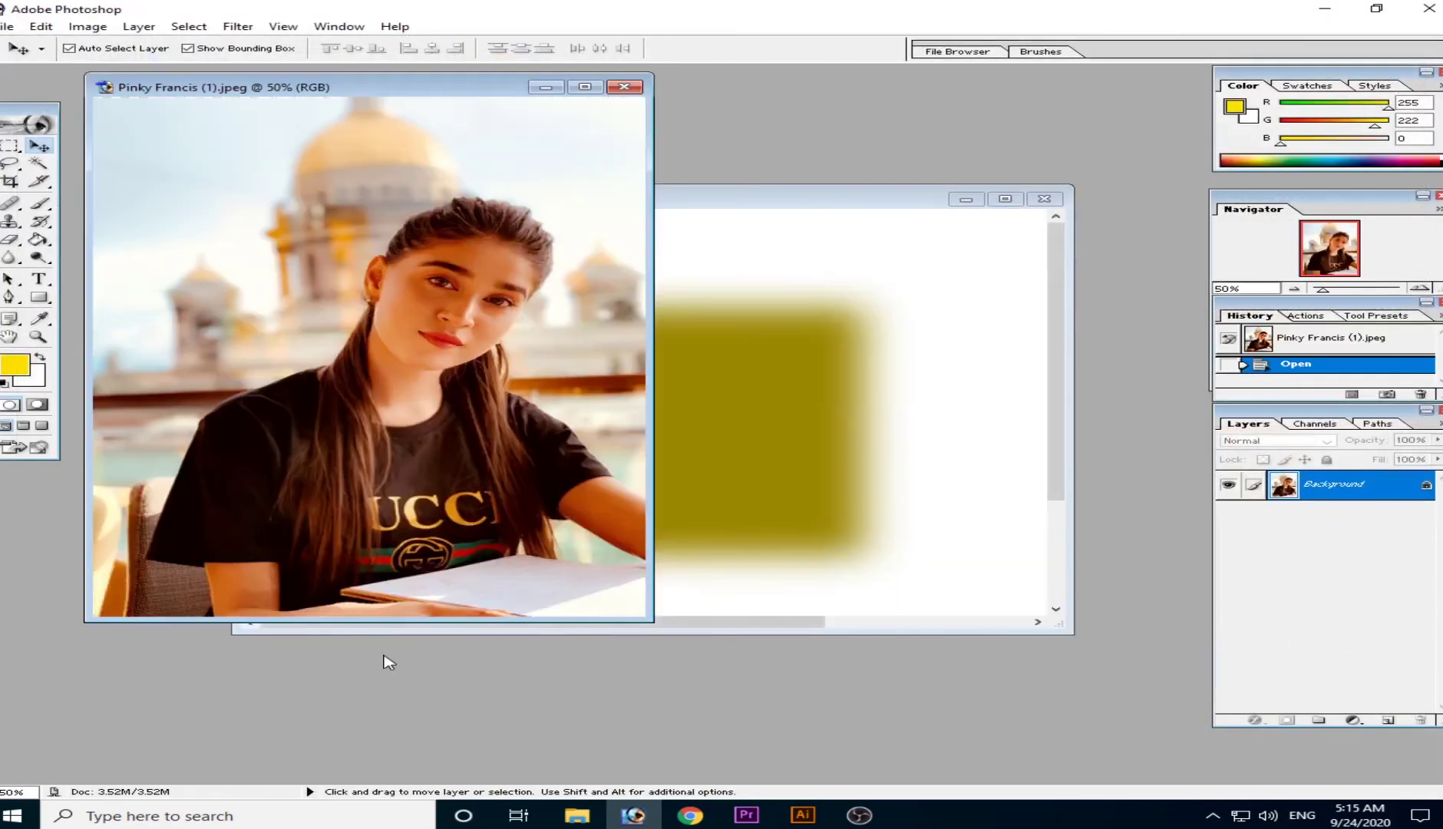
# Step: Set the portrait window beside the photoshop class 1 window, copy the photo into that document, and maximize it
pyautogui.moveTo(321, 92); pyautogui.dragTo(860, 164)
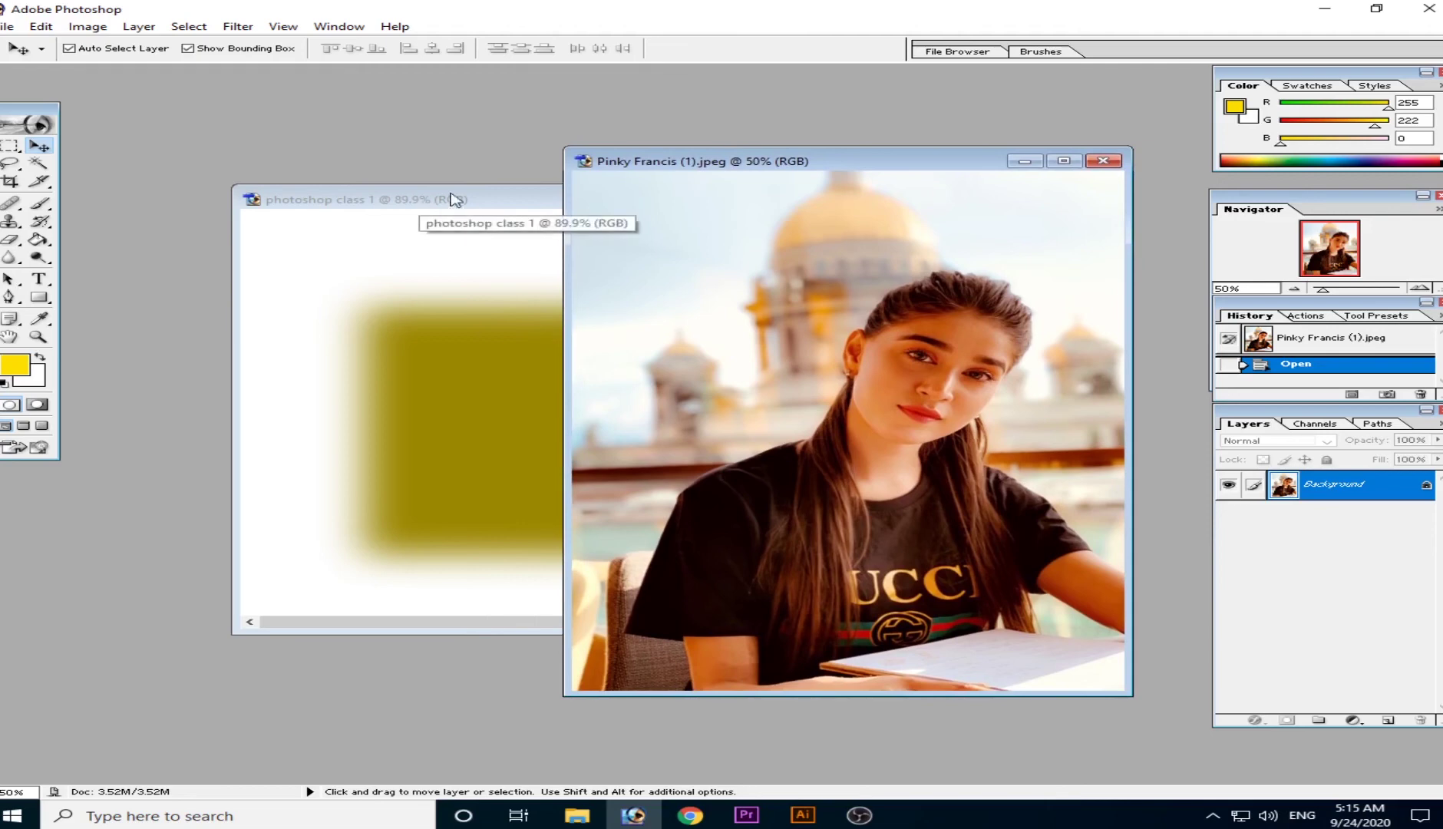
pyautogui.moveTo(760, 163); pyautogui.dragTo(801, 154)
pyautogui.moveTo(370, 307); pyautogui.dragTo(878, 235)
pyautogui.click(662, 300)
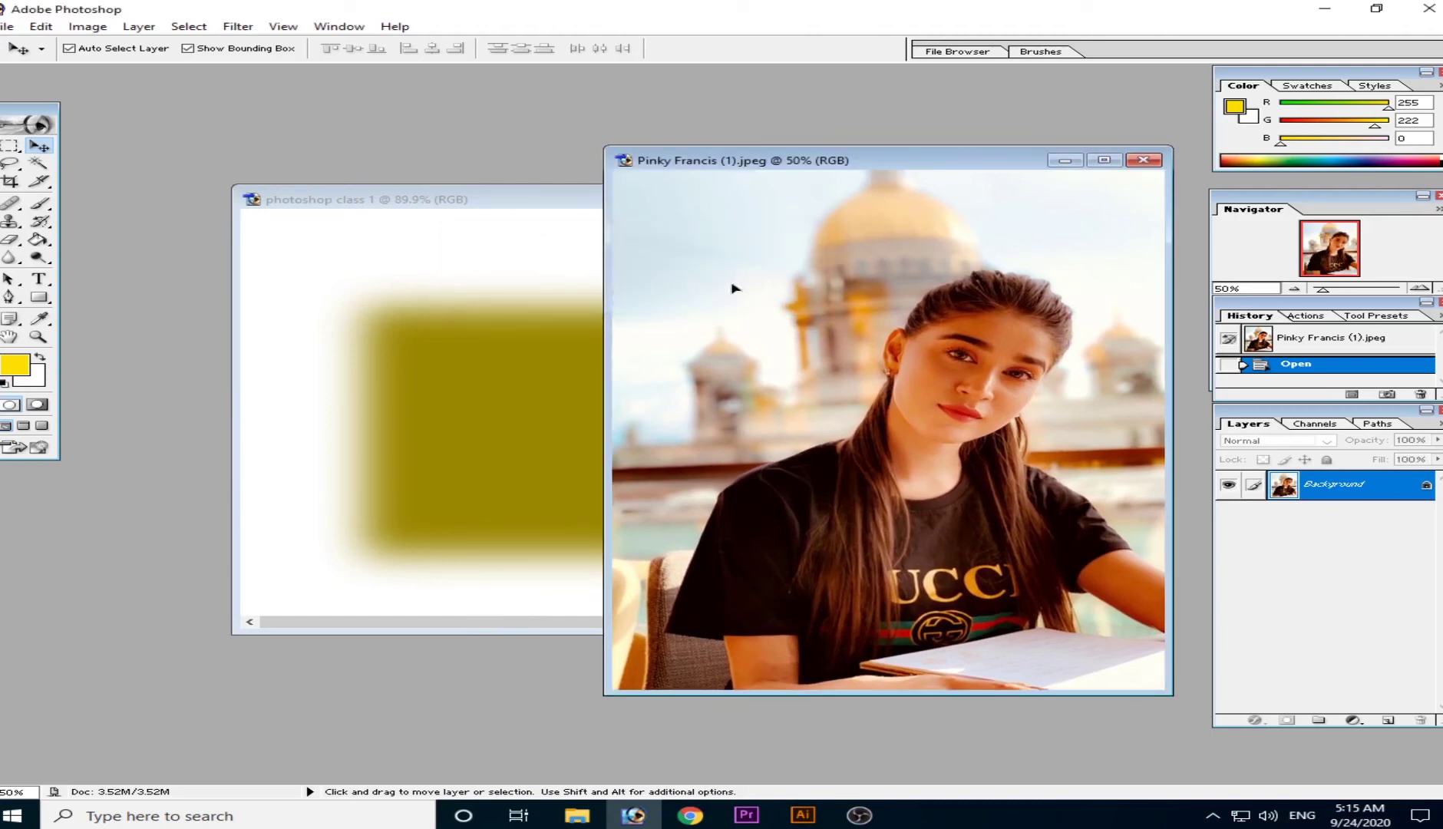
pyautogui.moveTo(623, 323); pyautogui.dragTo(477, 373)
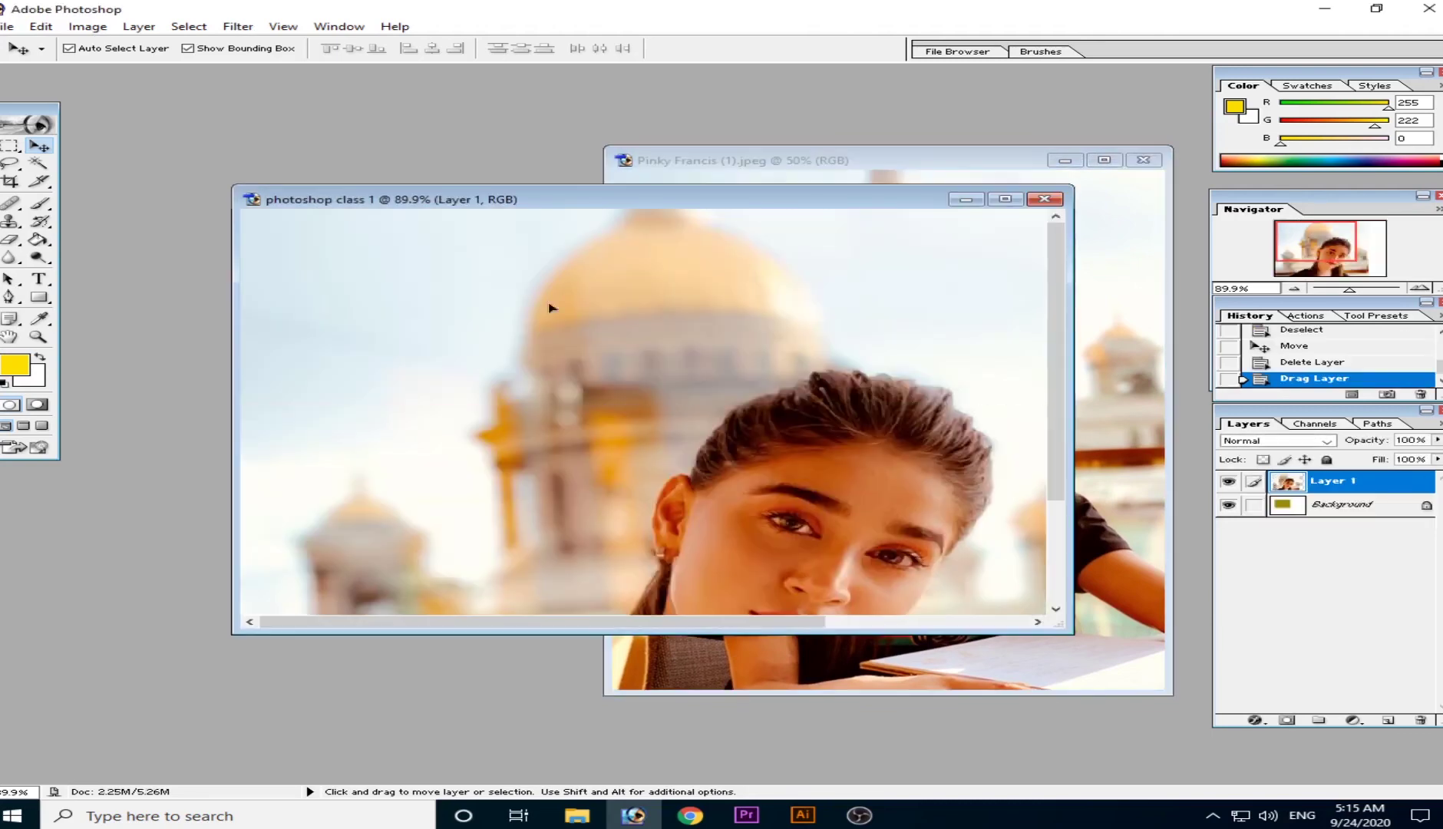
pyautogui.doubleClick(658, 201)
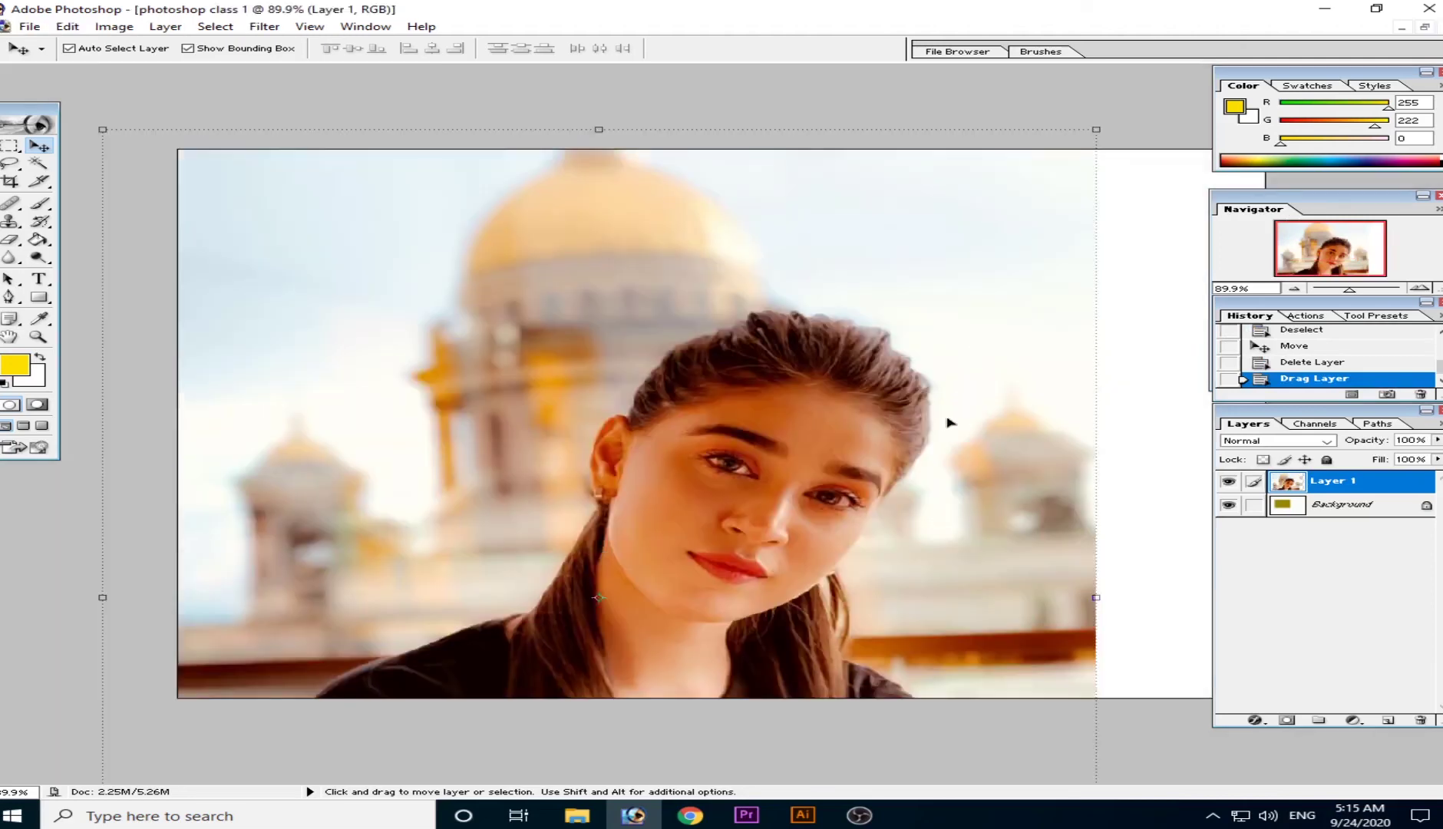
# Step: Scale the photo layer down to fit inside the canvas, place it over the olive rectangle's right part, and apply the transform
pyautogui.scroll(-3, 950, 423)
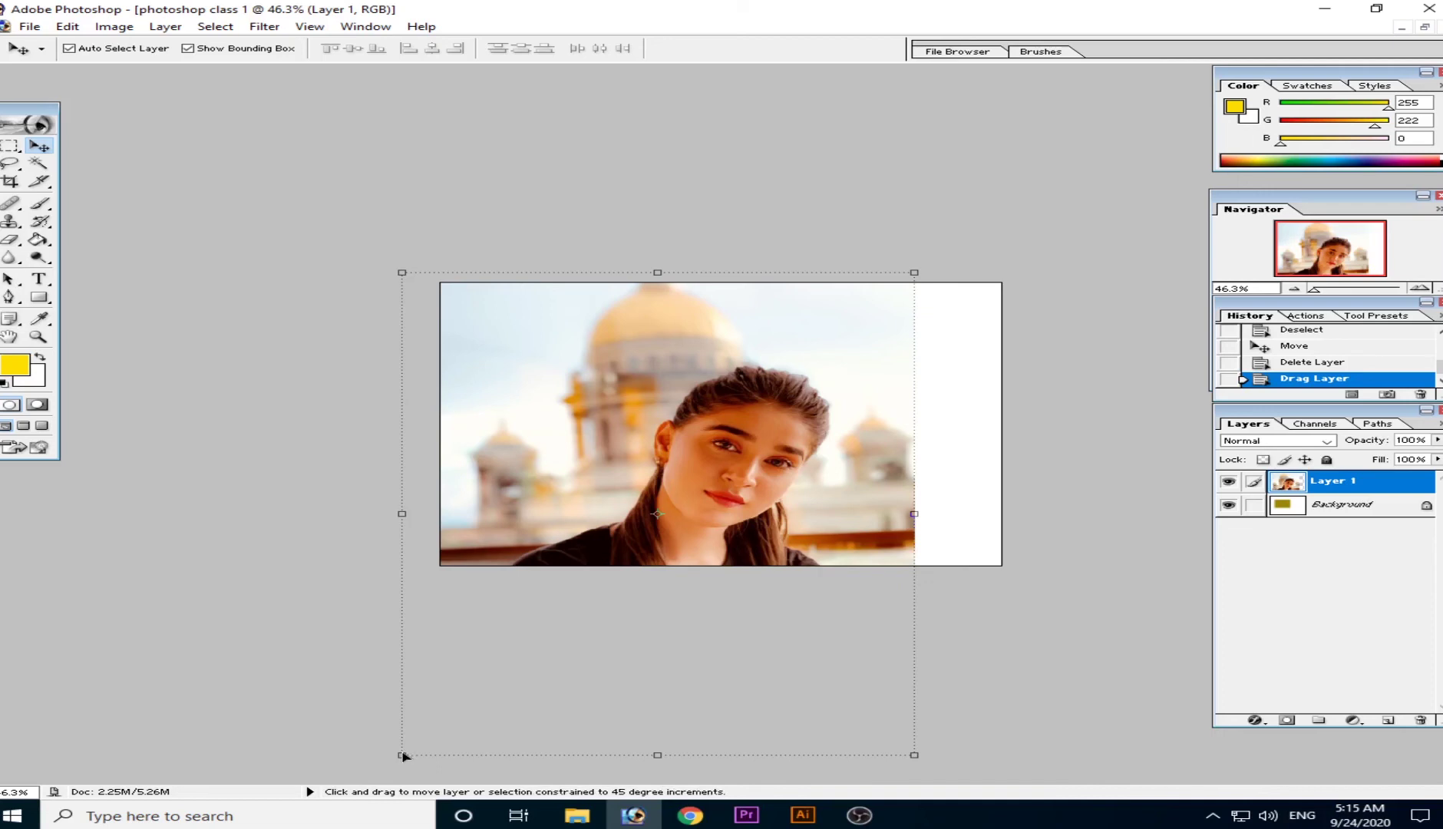
pyautogui.moveTo(399, 755); pyautogui.dragTo(647, 523)
pyautogui.moveTo(735, 459); pyautogui.dragTo(699, 484)
pyautogui.press('Return')
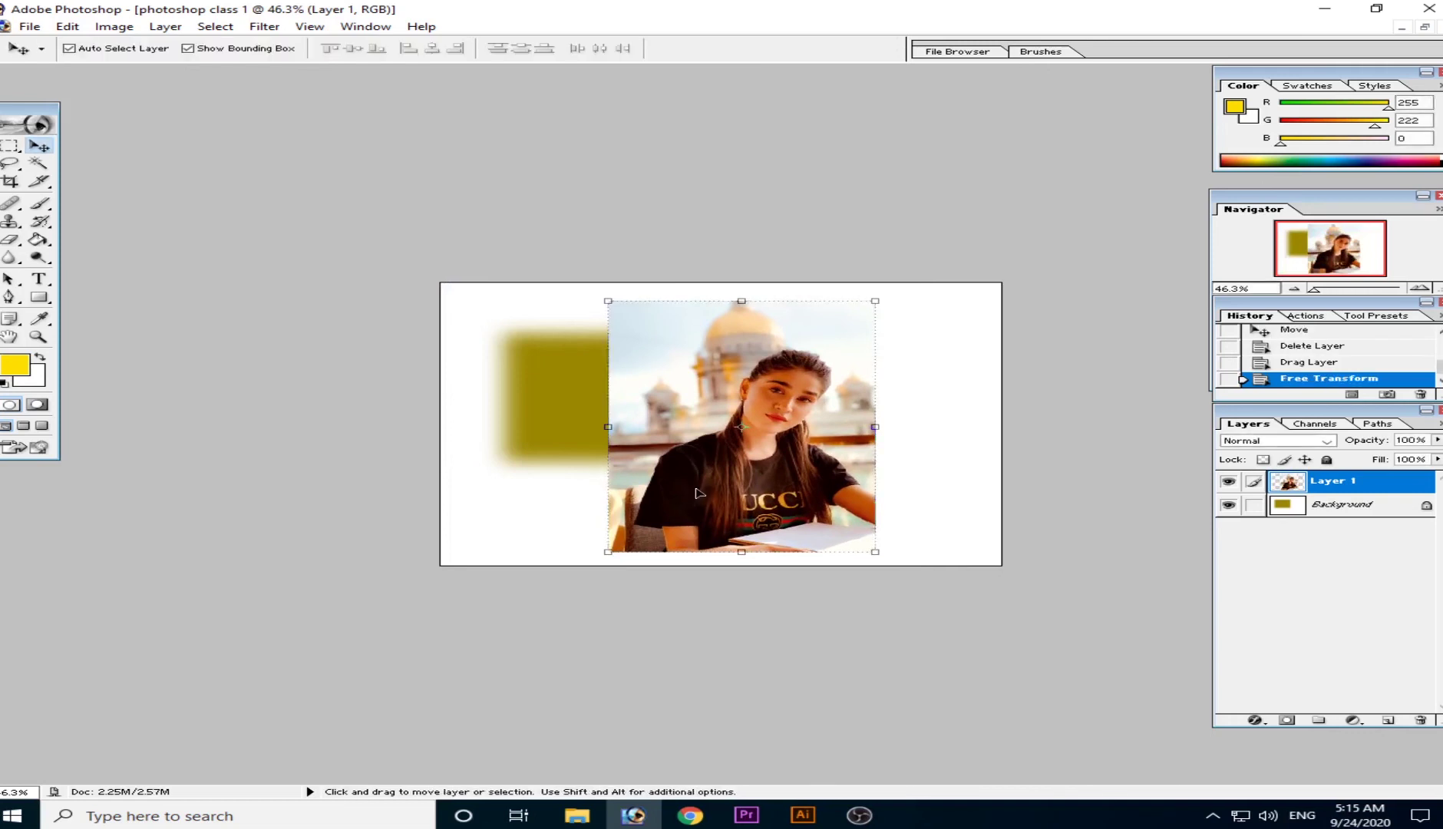
# Step: Nudge the scaled photo, and undo the move, the transform and the copying of the photo into photoshop class 1
pyautogui.scroll(4, 697, 494)
pyautogui.moveTo(749, 631); pyautogui.dragTo(711, 620)
pyautogui.hotkey('ctrl', 'z')
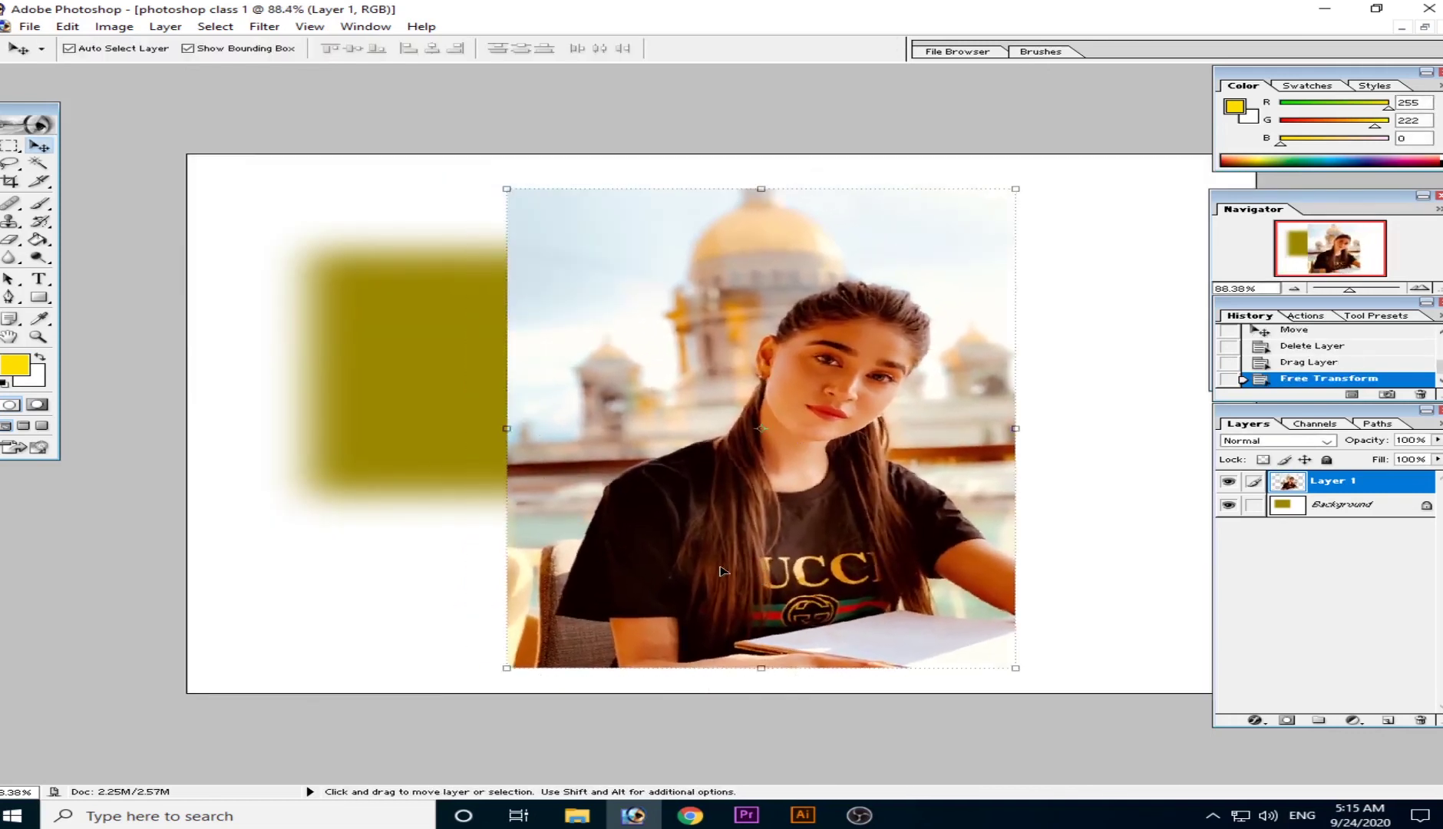
pyautogui.hotkey('ctrl', 'z')
pyautogui.hotkey('ctrl', 'z')
pyautogui.hotkey('ctrl', 'alt', 'z')
pyautogui.hotkey('ctrl', 'alt', 'z')
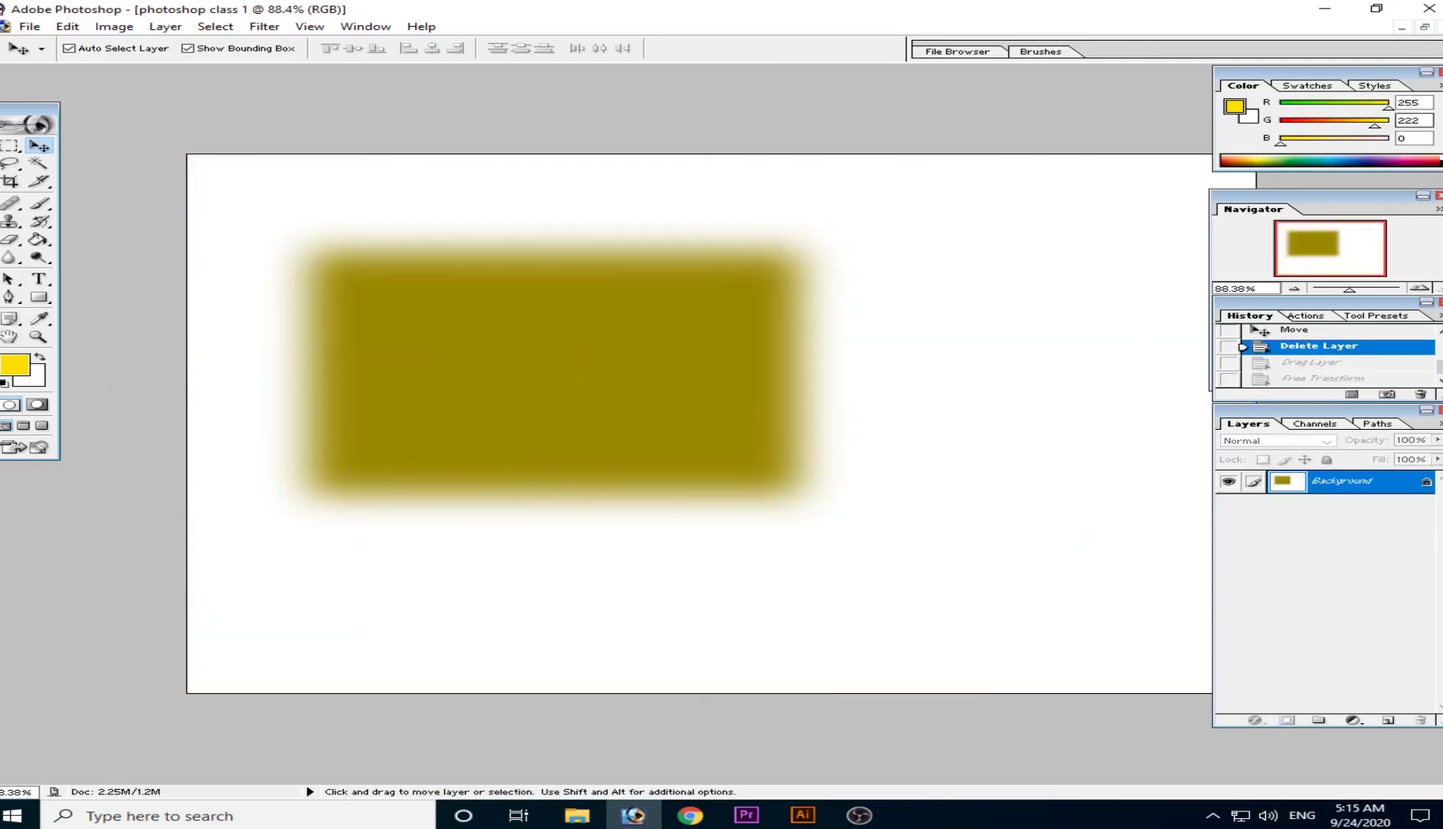
# Step: Switch to the portrait document, maximize its window, and fit the image on screen
pyautogui.click(1424, 27)
pyautogui.click(924, 161)
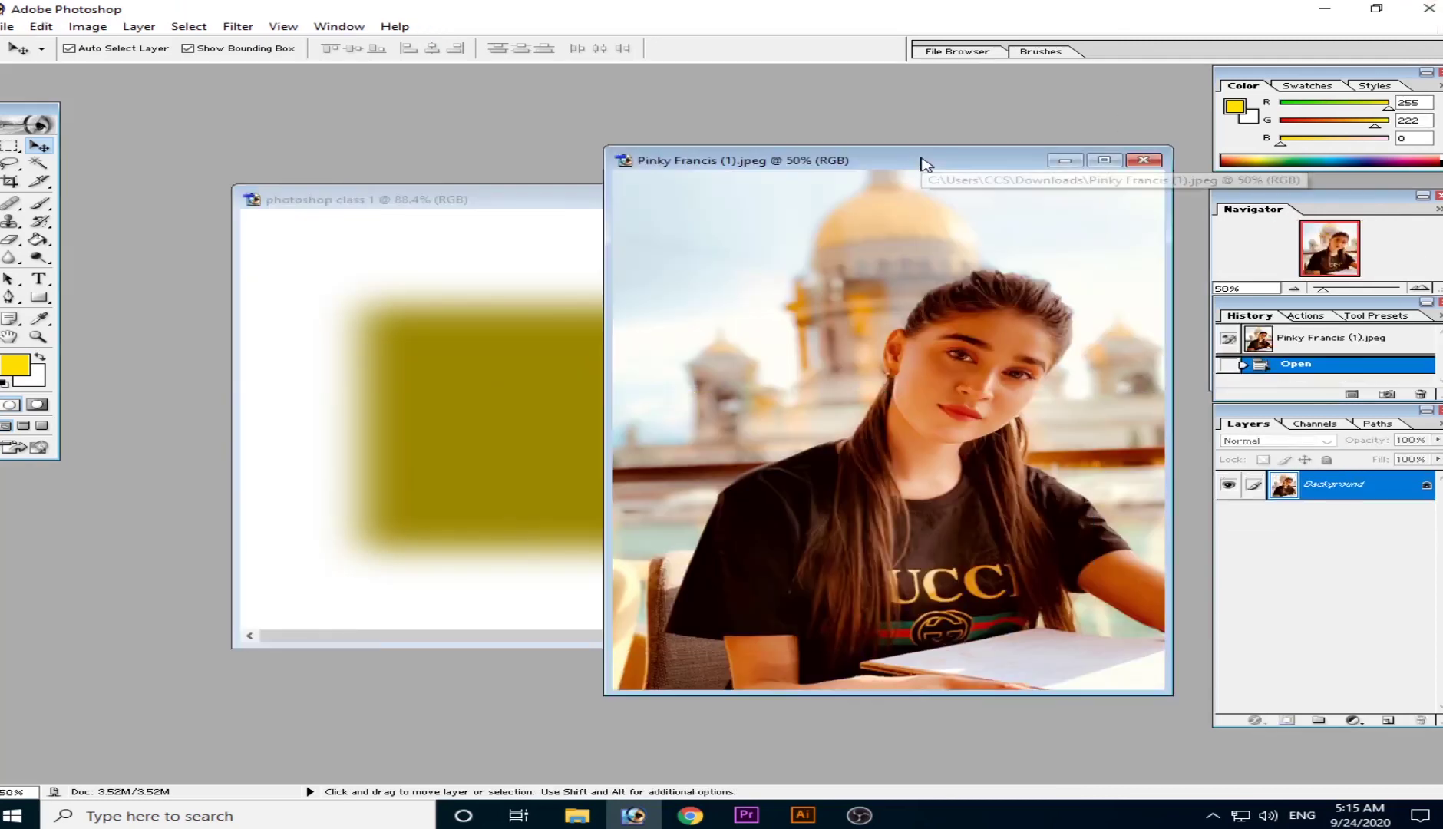
pyautogui.doubleClick(924, 161)
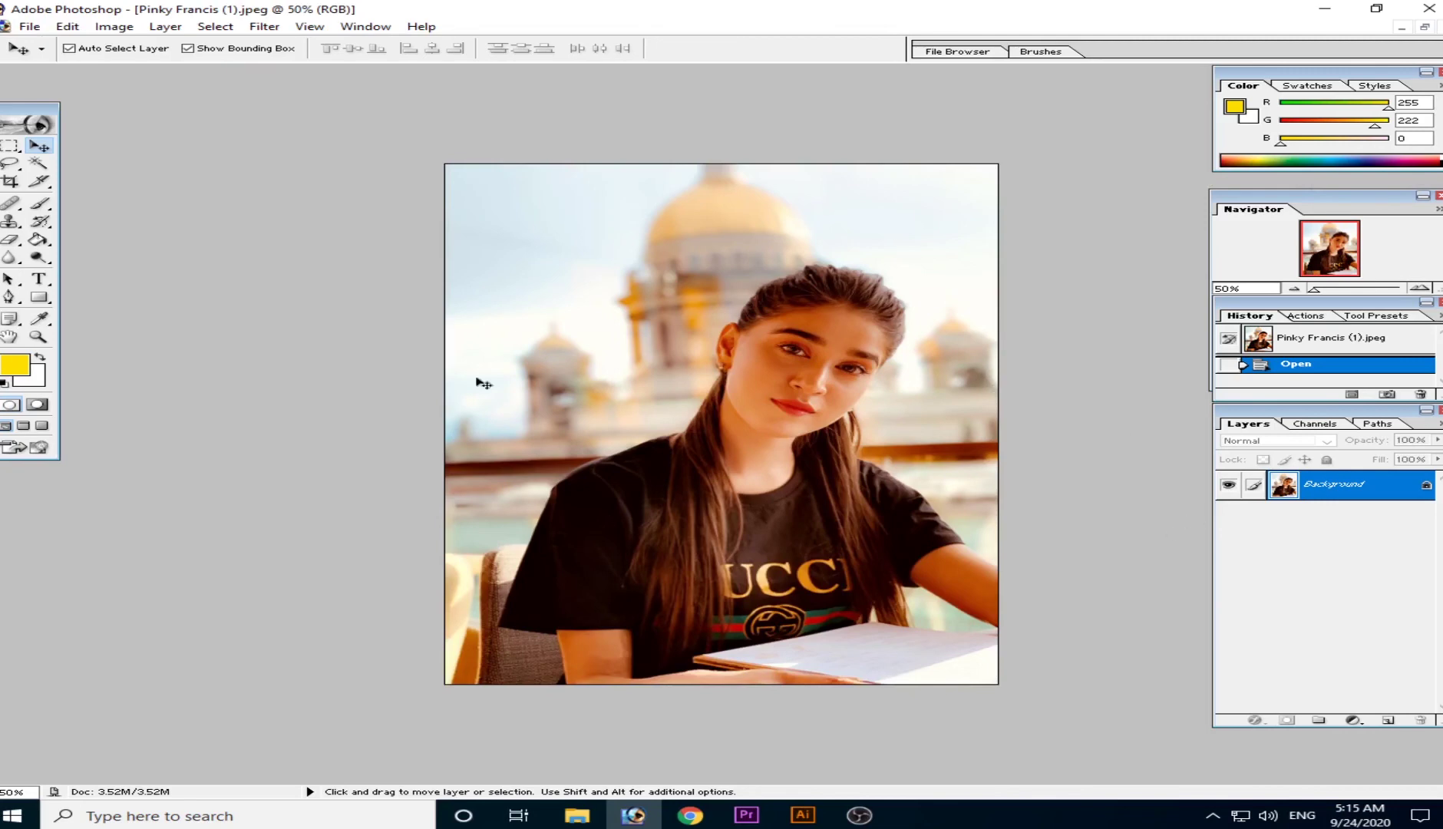
pyautogui.hotkey('ctrl', '0')
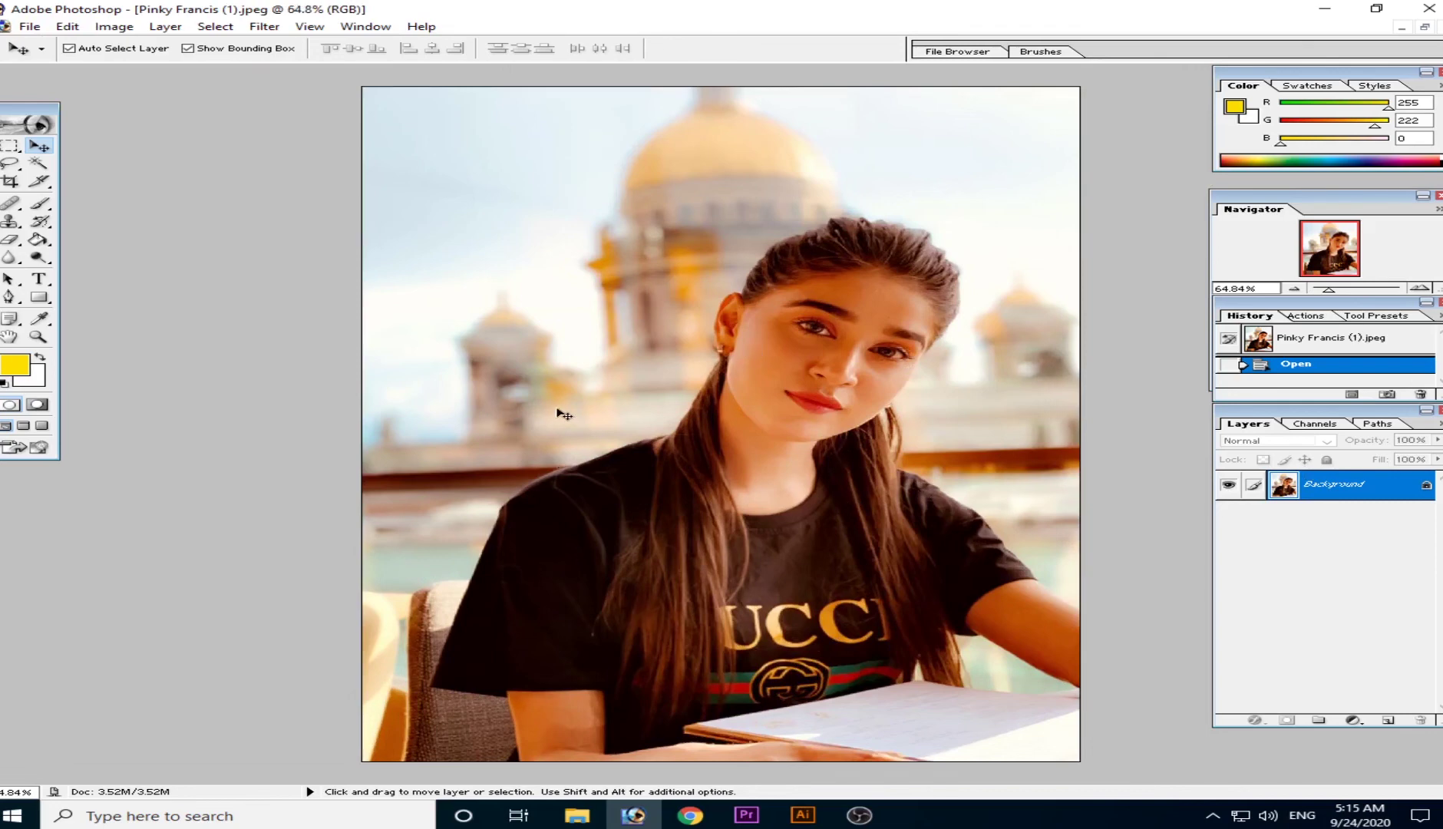
# Step: Try the Hand tool, zoom the portrait to 100% with the Zoom tool, and fit it on screen
pyautogui.click(10, 336)
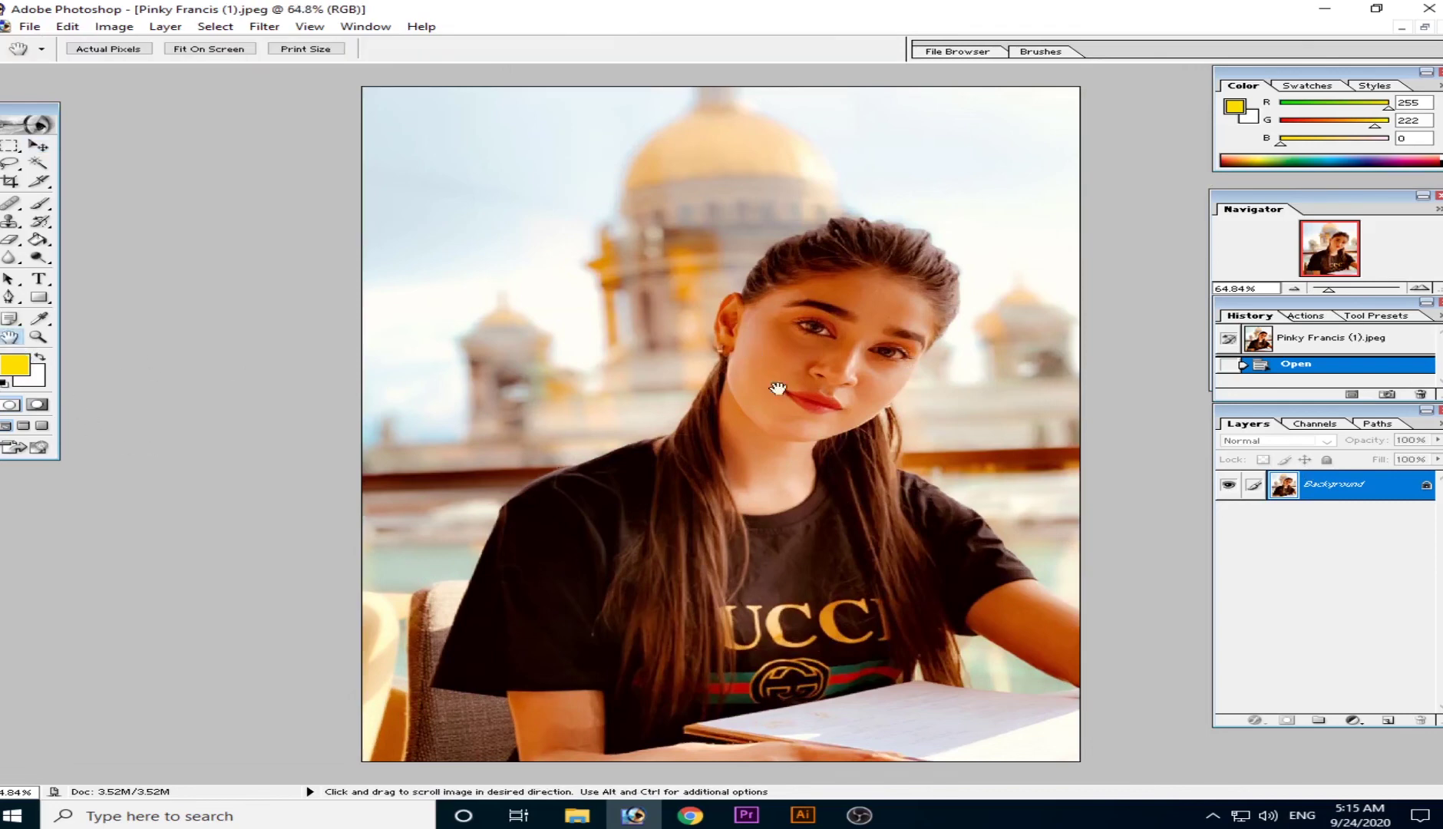
pyautogui.click(37, 337)
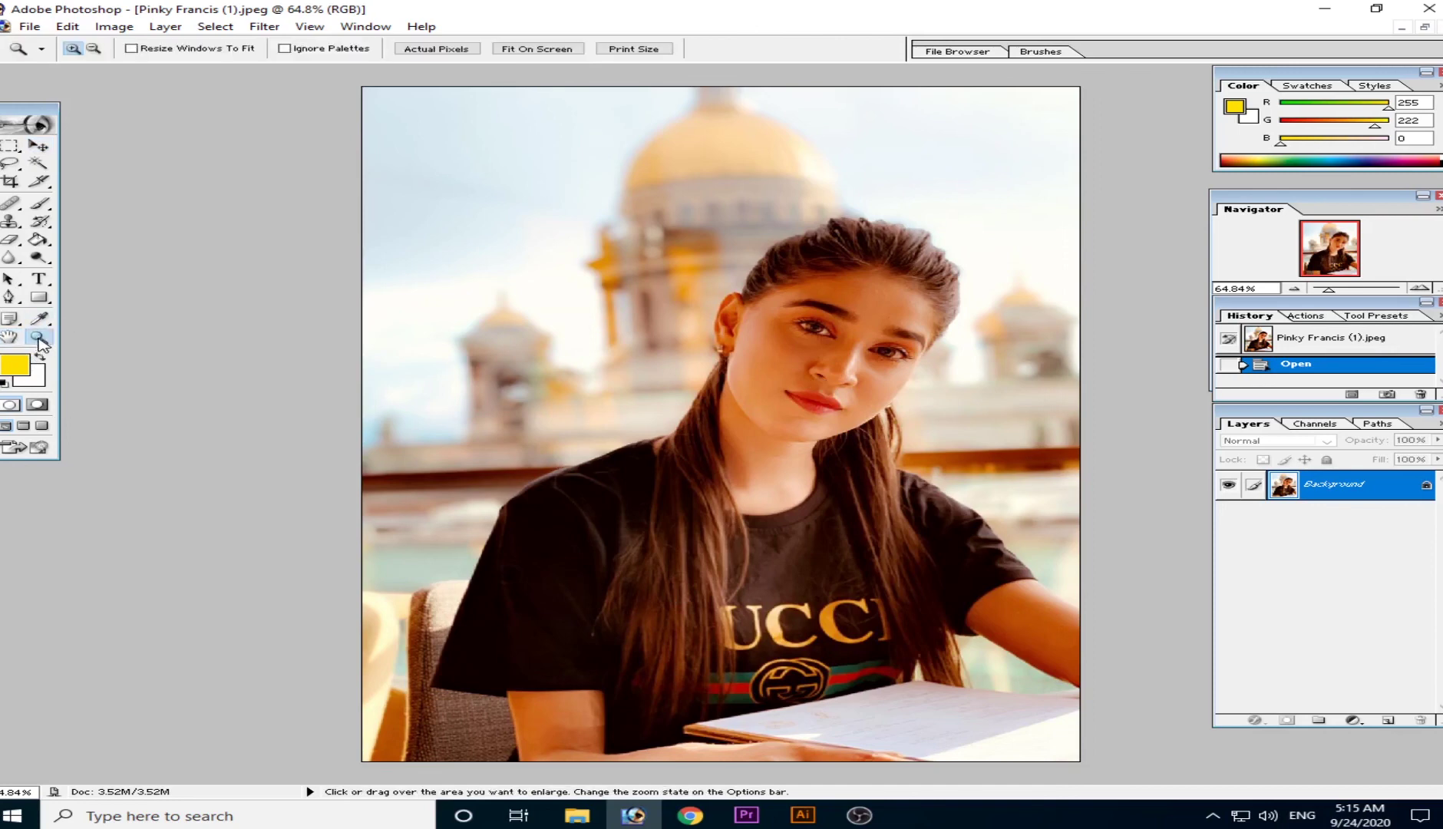
pyautogui.click(776, 336)
pyautogui.click(776, 335)
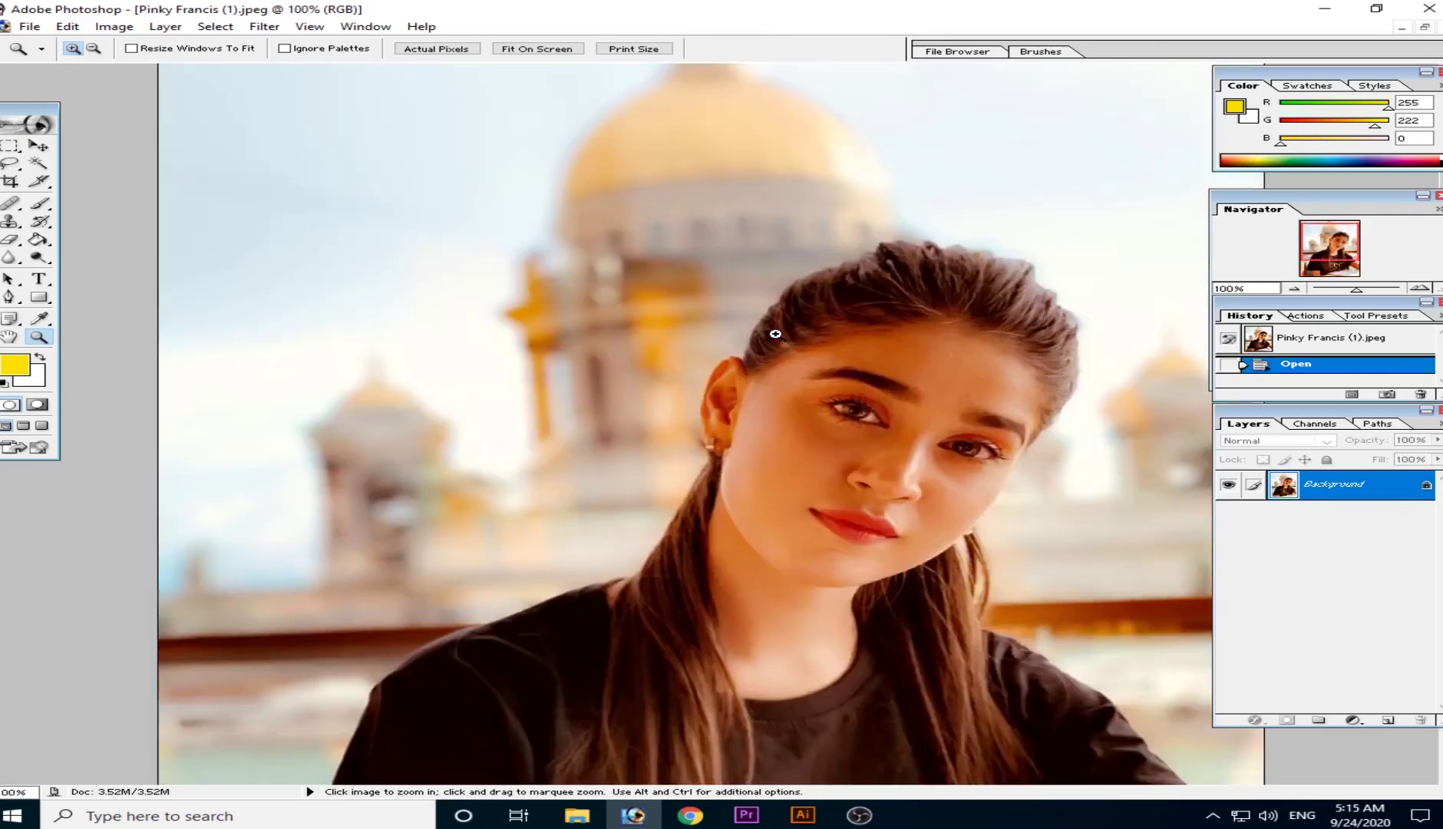
pyautogui.rightClick(775, 335)
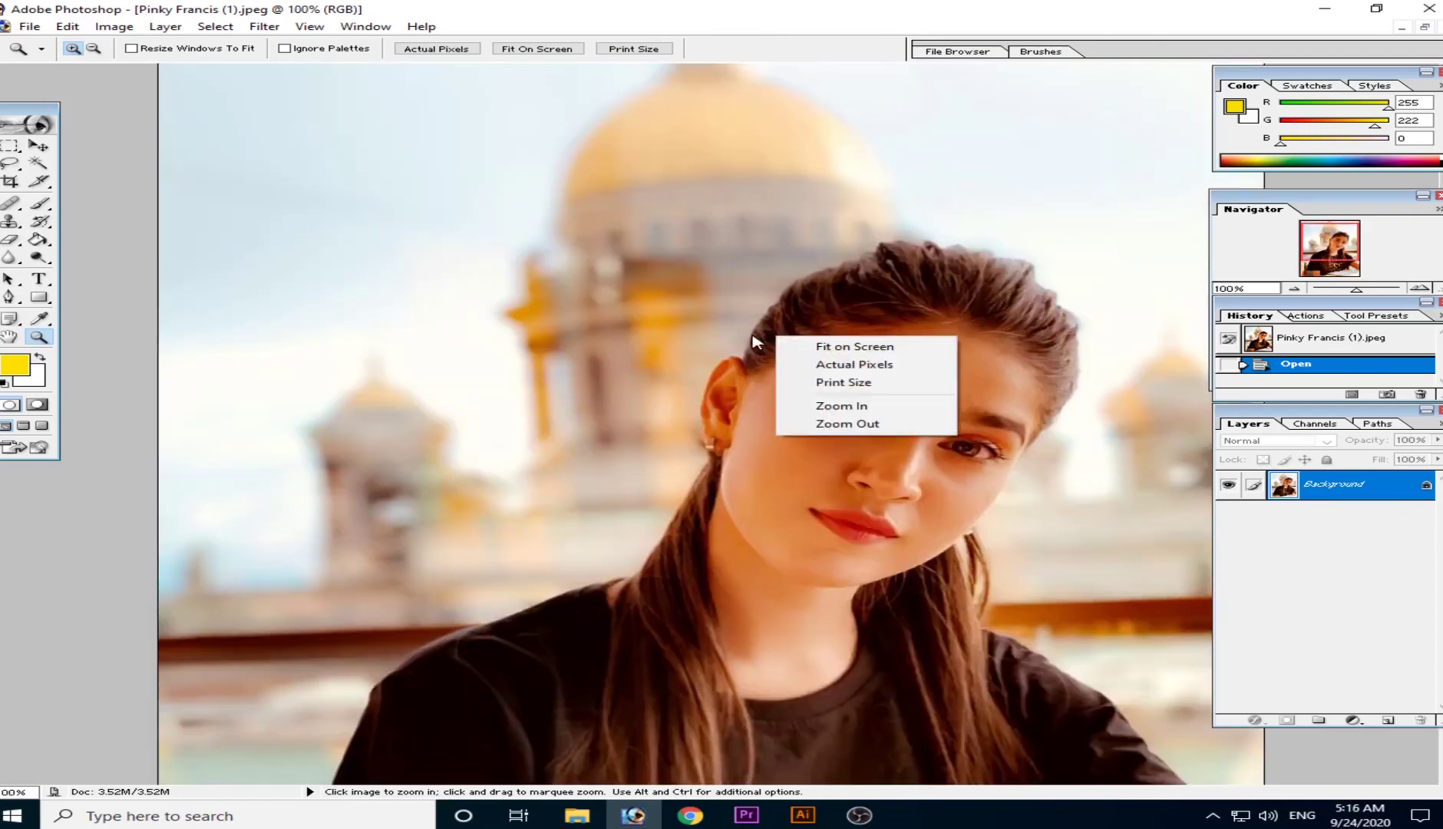
pyautogui.click(819, 345)
# Step: Zoom the portrait out stepwise to 25%, zoom in to 66.67%, and fit it on screen again
pyautogui.rightClick(824, 347)
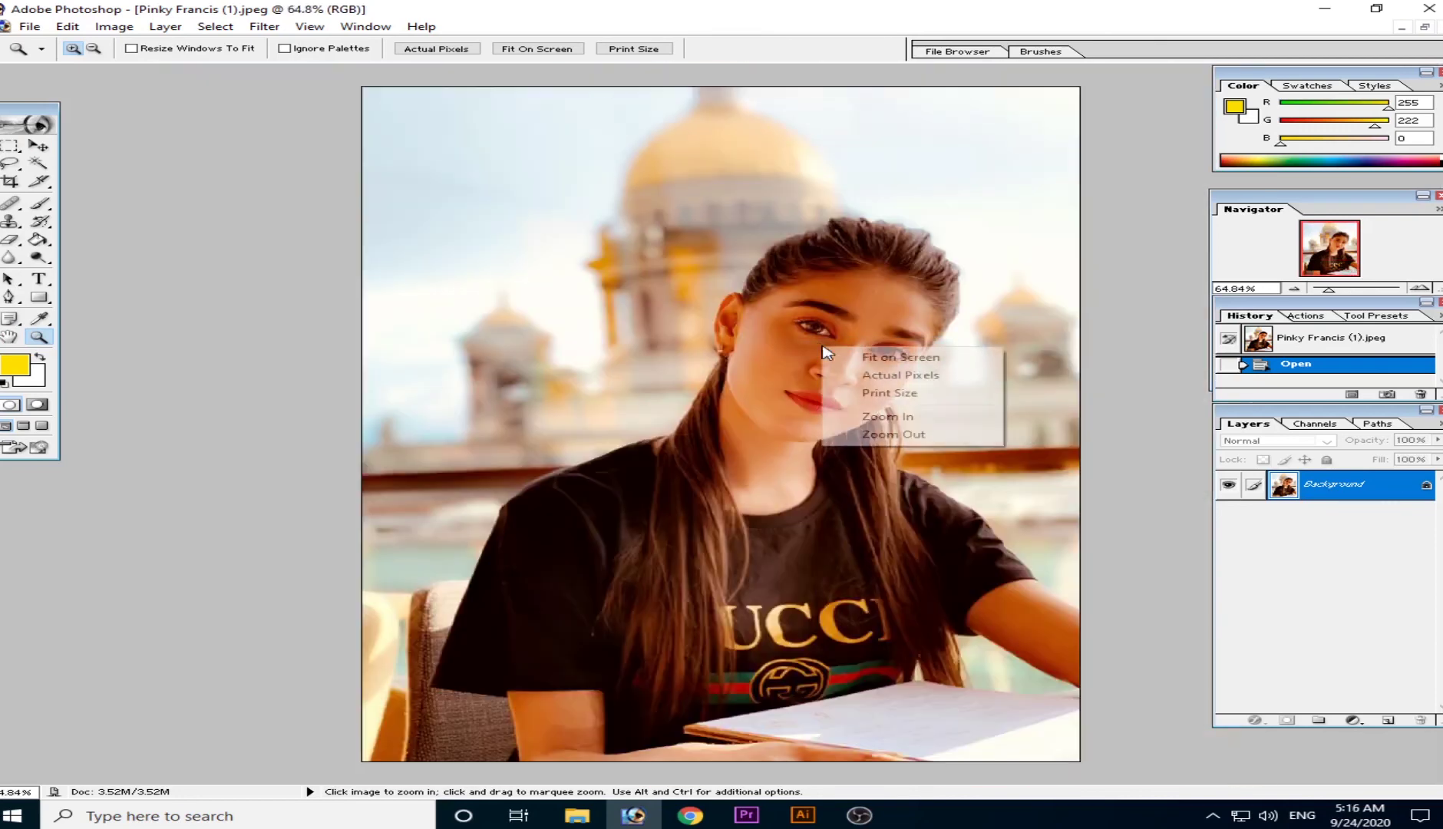
pyautogui.click(933, 433)
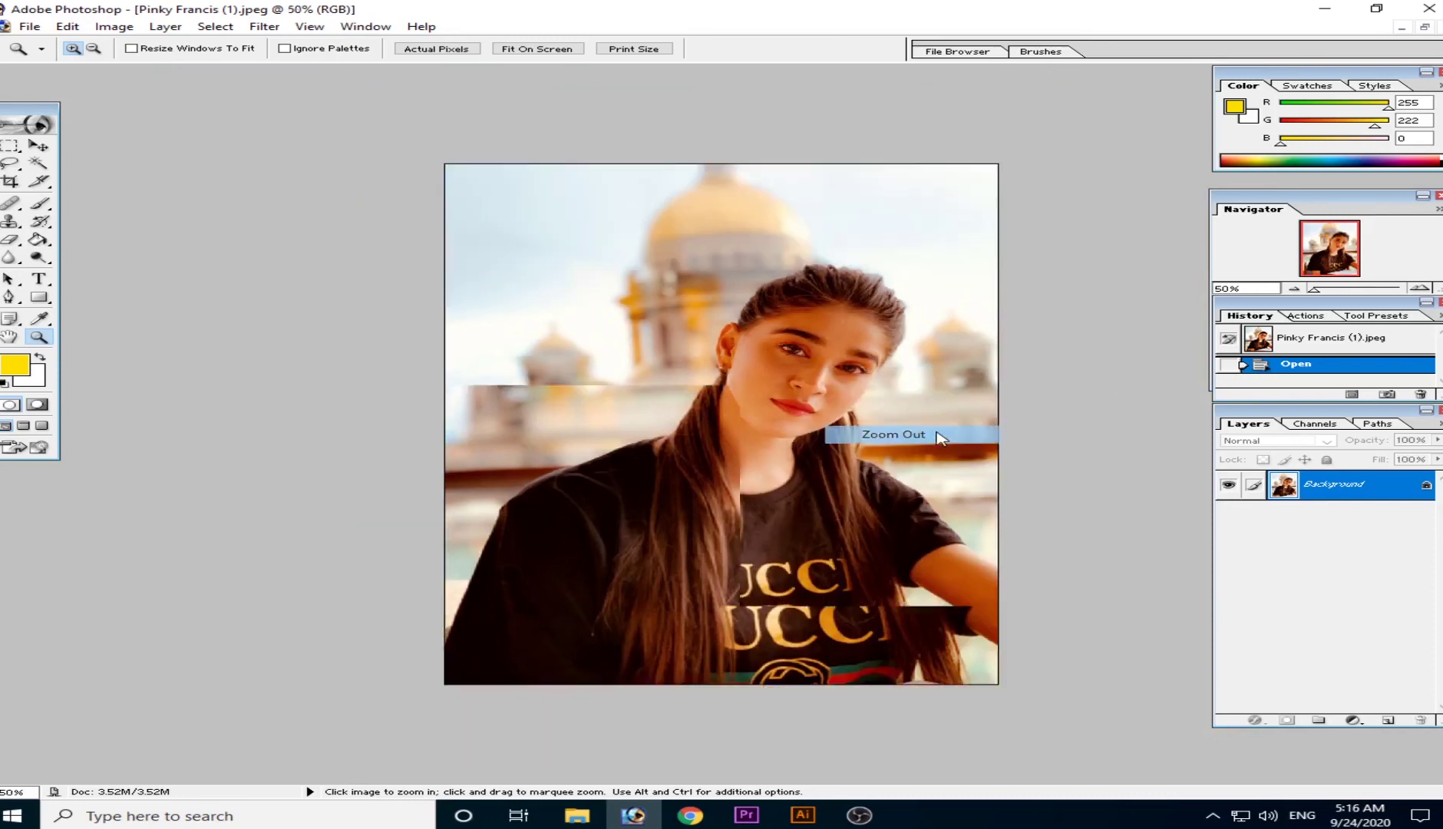
pyautogui.rightClick(759, 349)
pyautogui.click(867, 434)
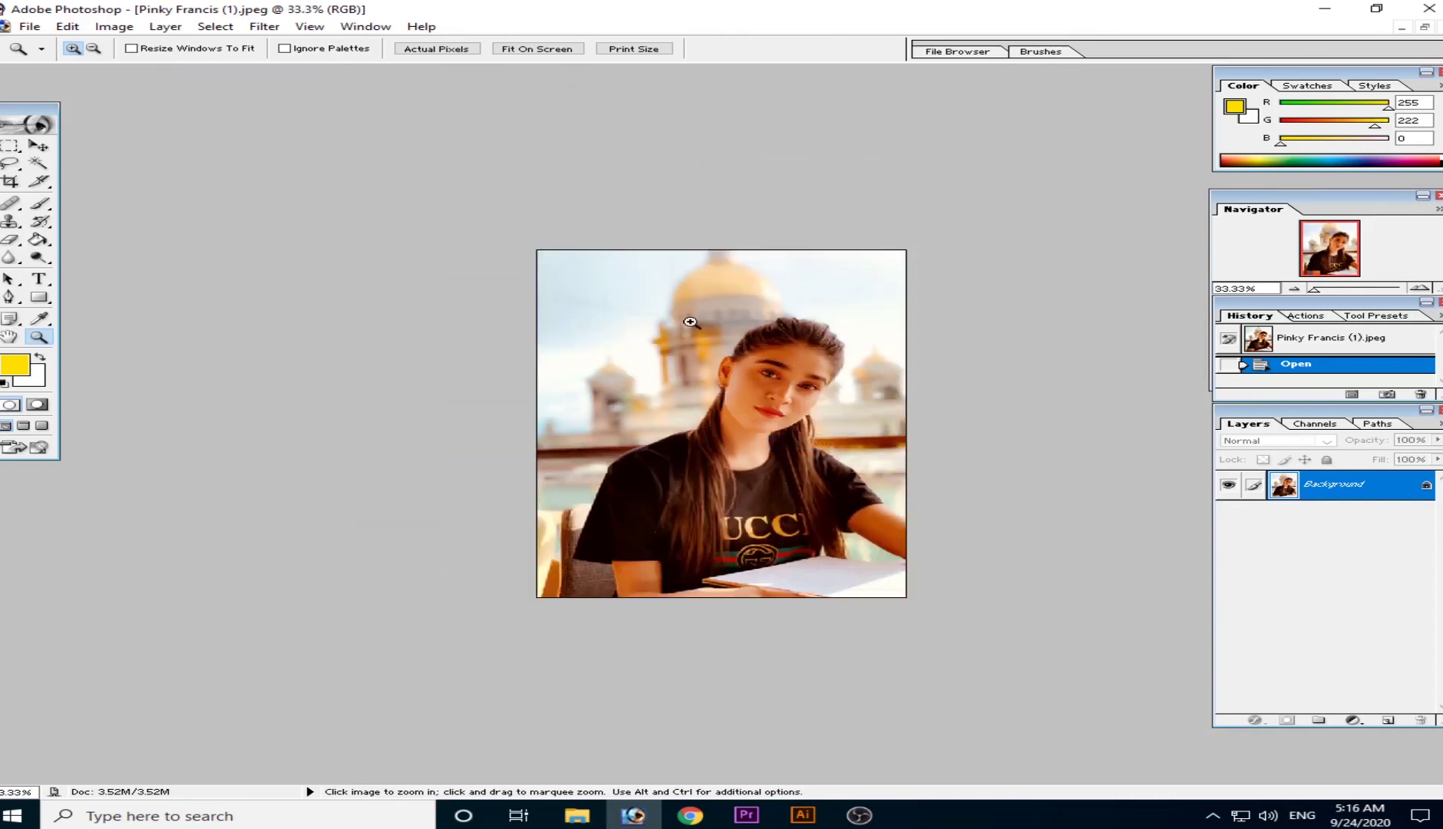
pyautogui.rightClick(691, 323)
pyautogui.click(781, 411)
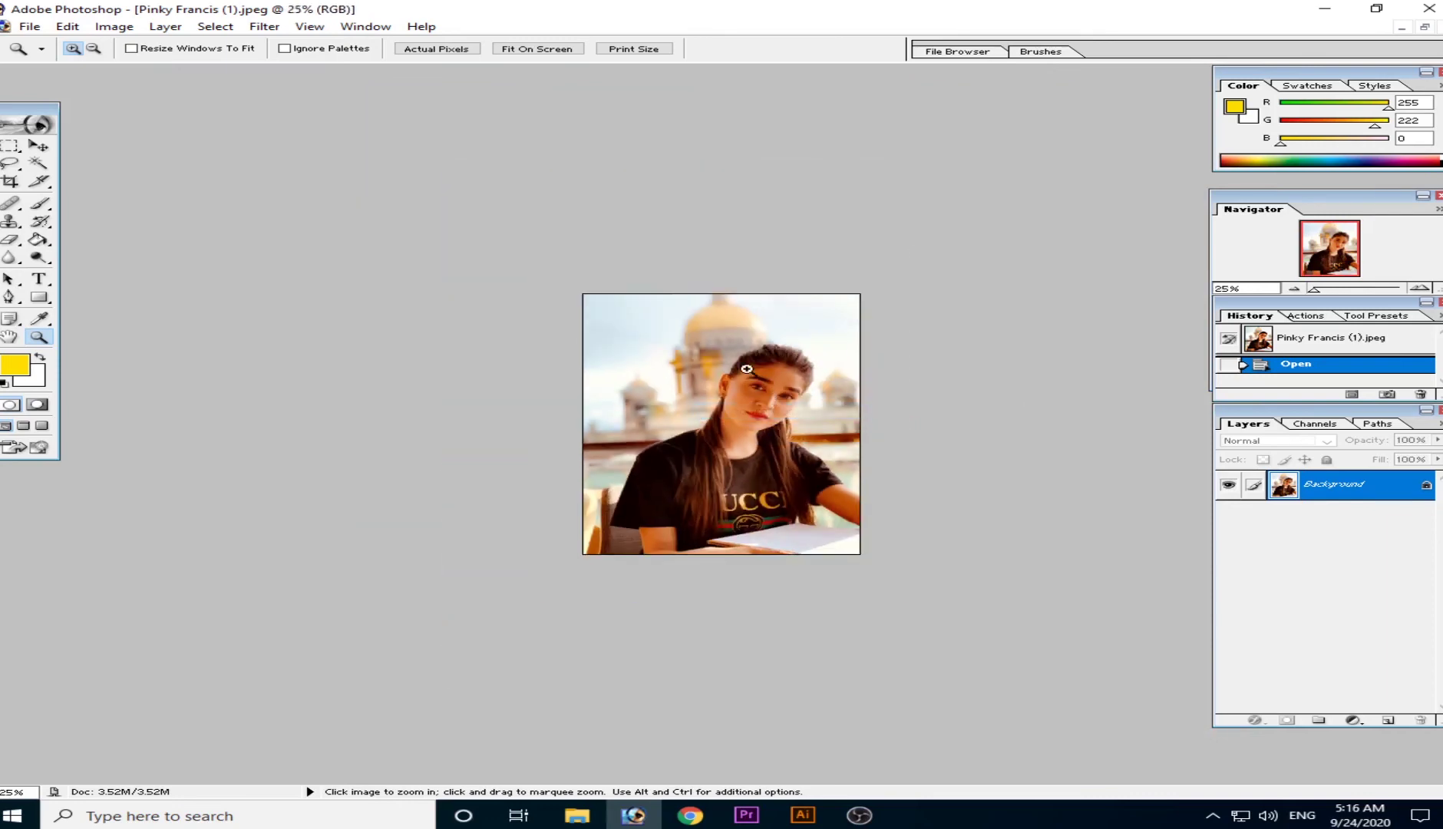
pyautogui.click(746, 368)
pyautogui.click(747, 368)
pyautogui.click(748, 370)
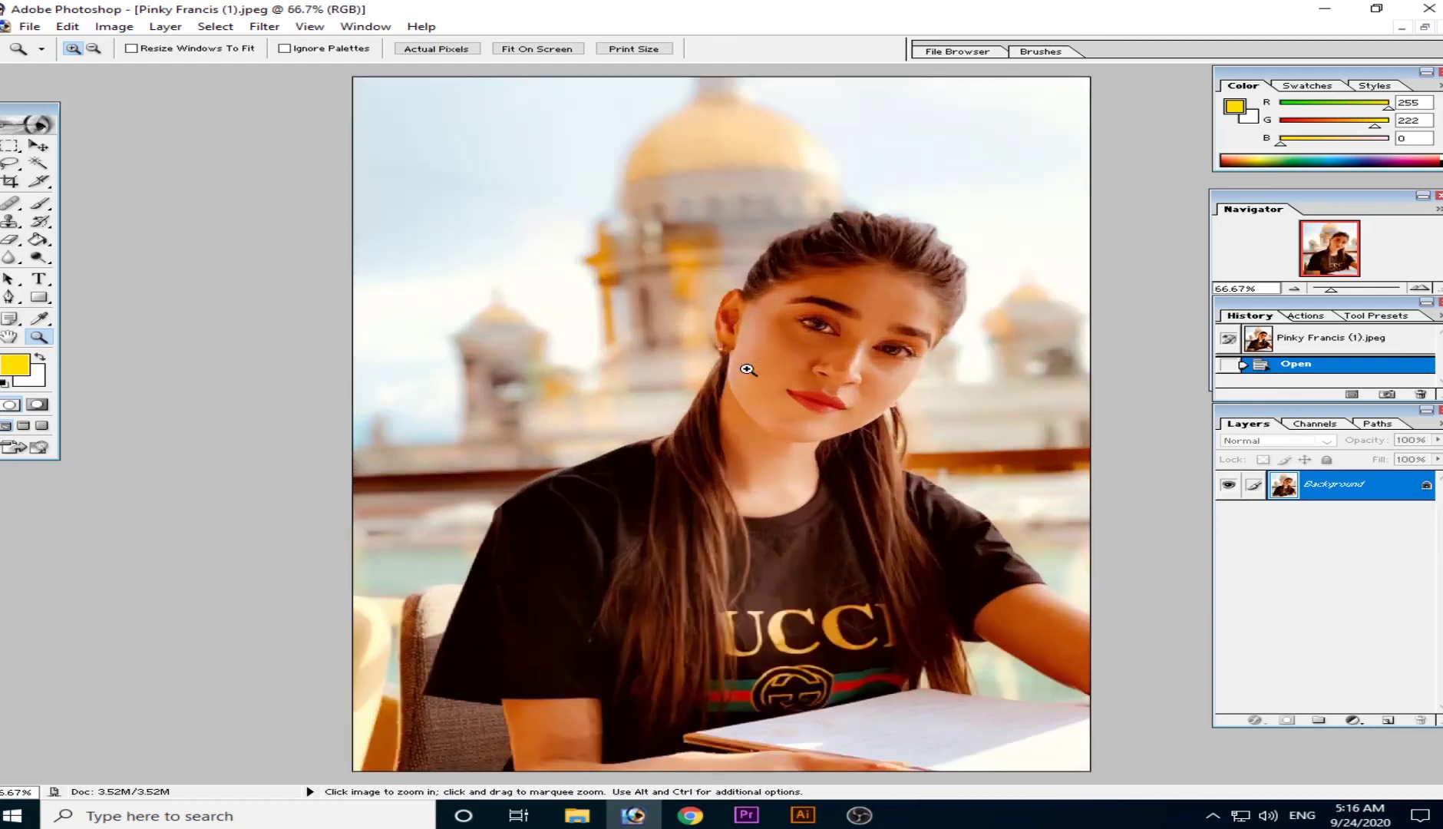
pyautogui.rightClick(748, 369)
pyautogui.click(799, 383)
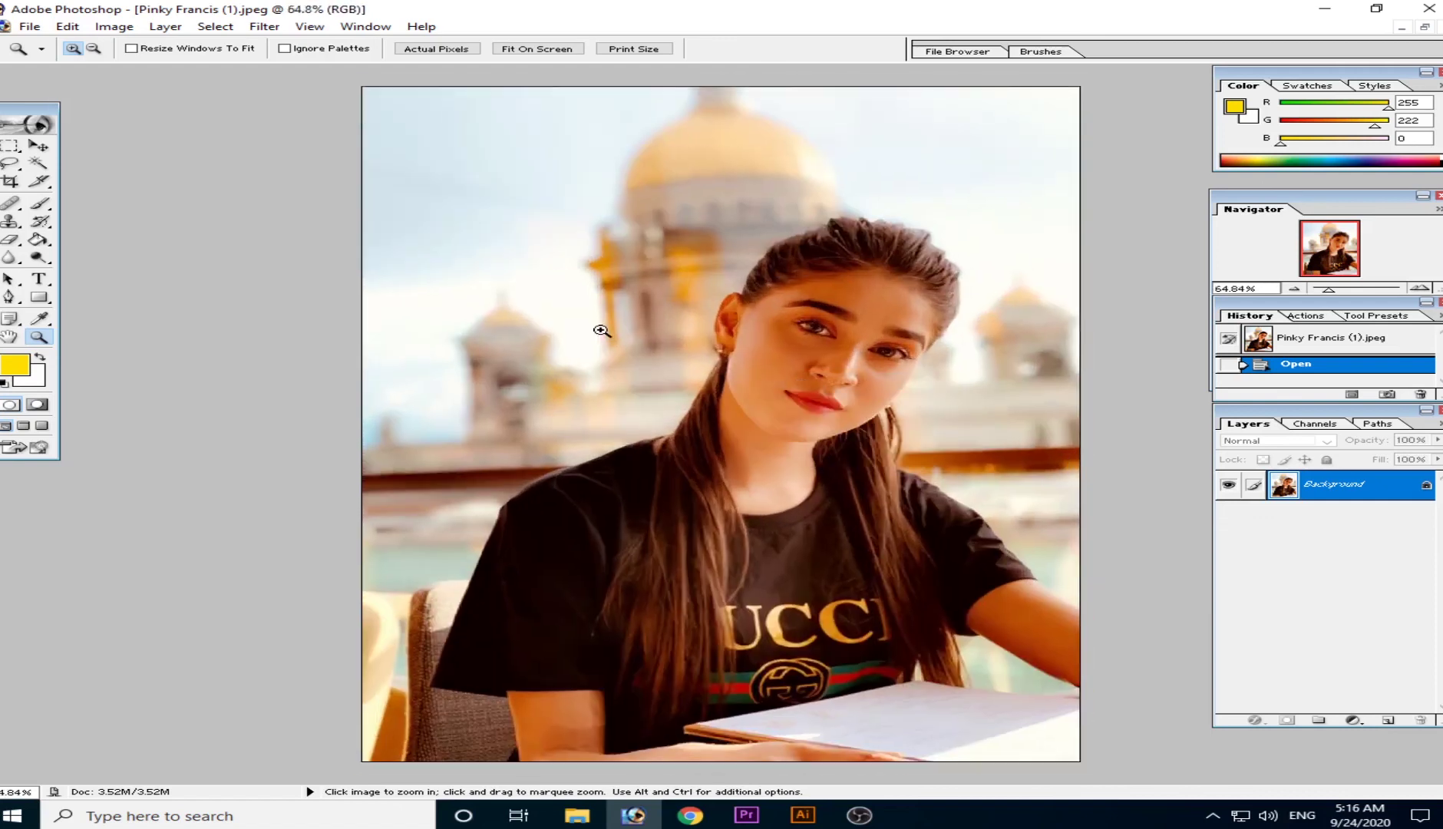
# Step: Draw a rectangular selection with 20 px feather around the woman, from the sky beside the dome to the notebook
pyautogui.click(38, 145)
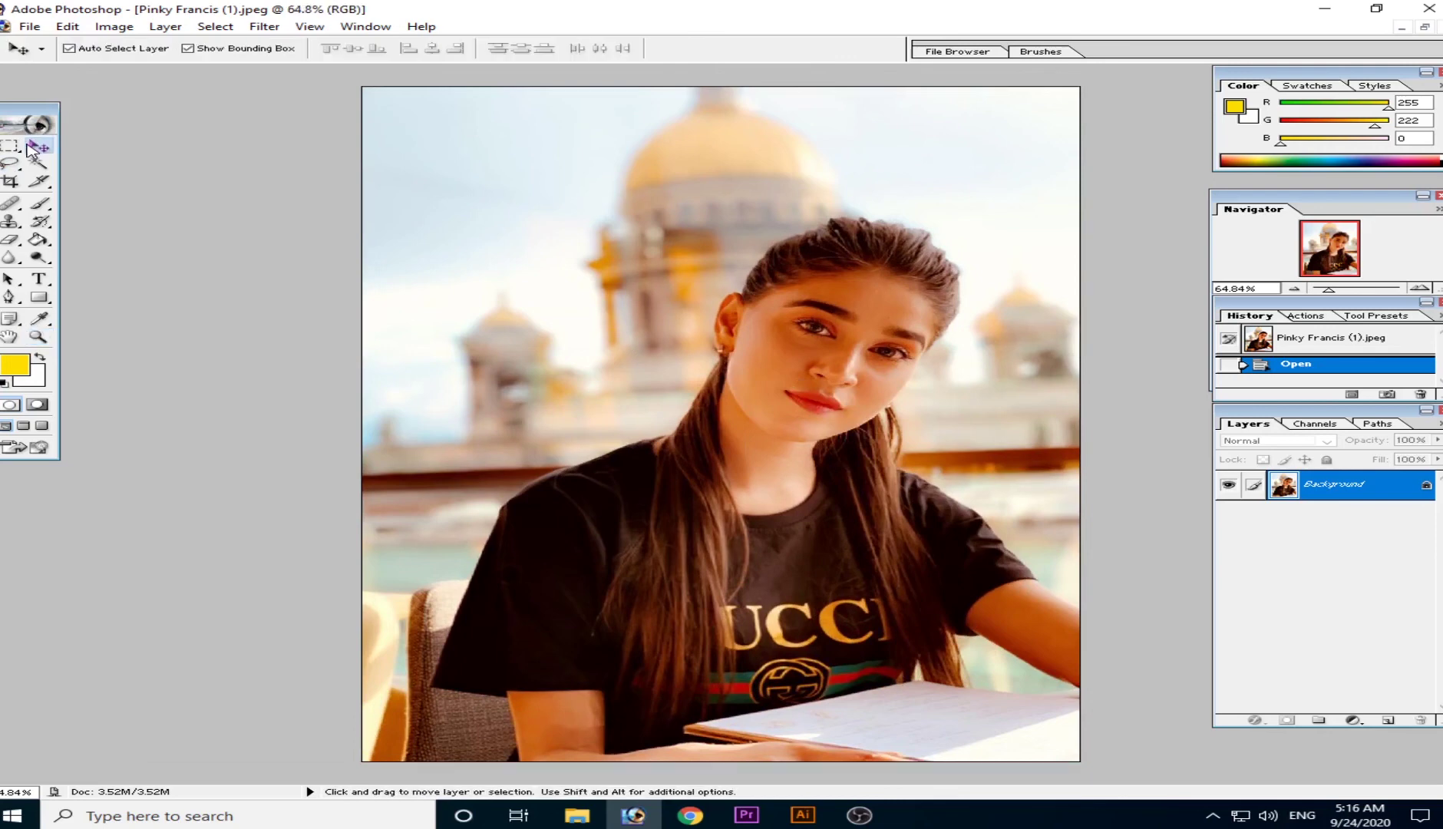
pyautogui.click(11, 146)
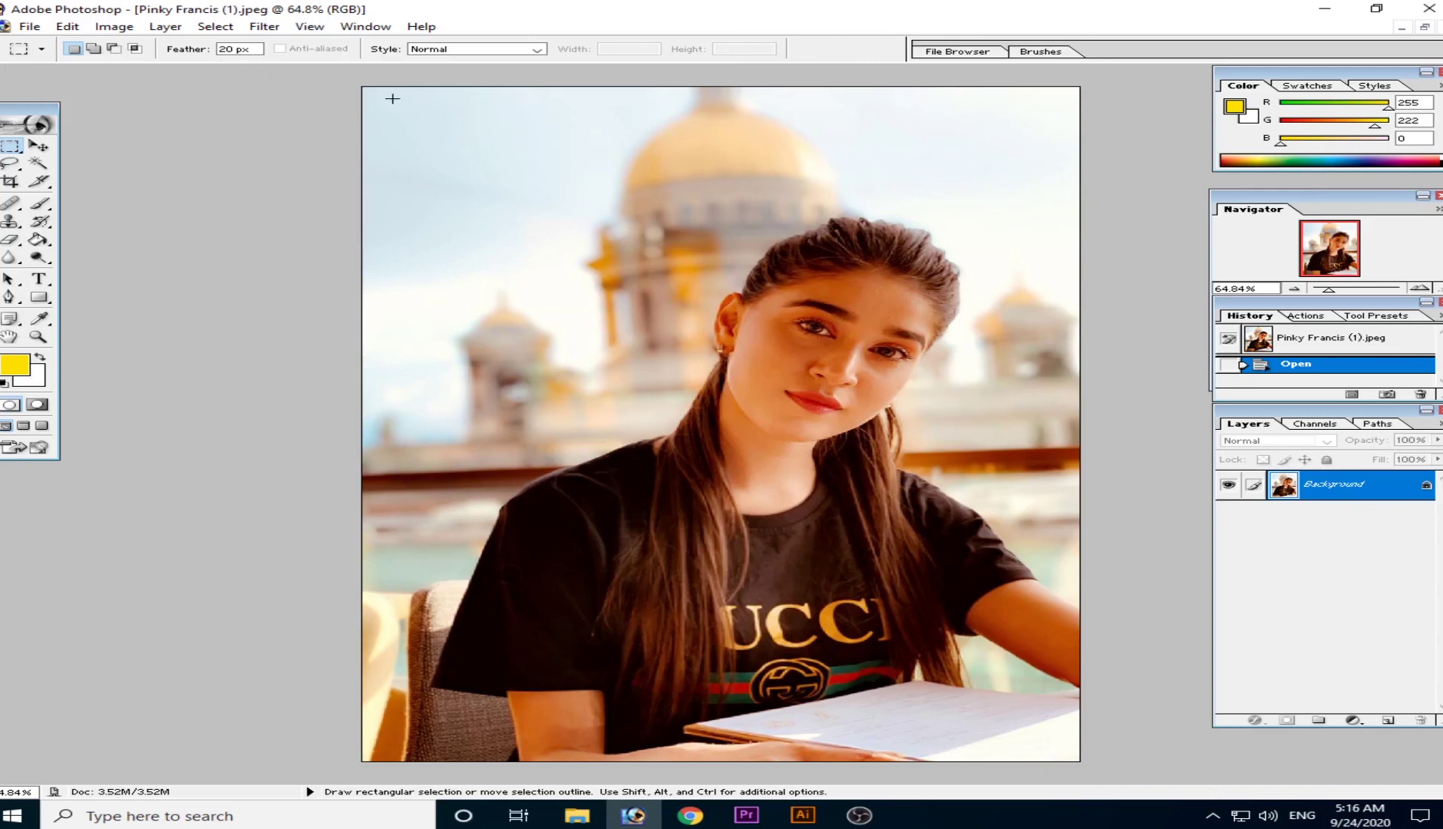
pyautogui.moveTo(493, 137); pyautogui.dragTo(1032, 752)
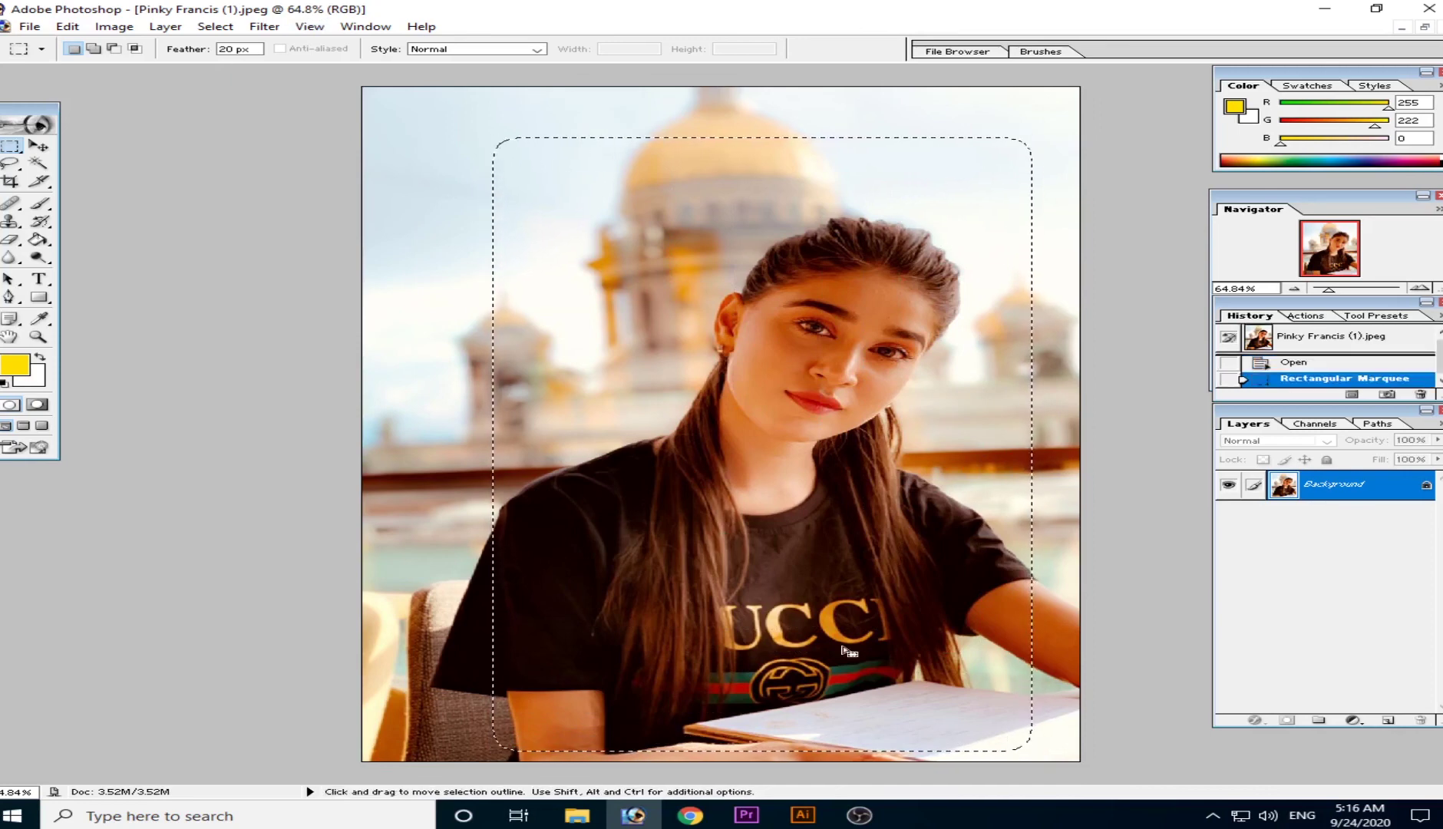
# Step: Try moving the selected part of the photo slightly left, compare before and after by undoing and redoing, and deselect
pyautogui.moveTo(757, 402); pyautogui.dragTo(686, 393)
pyautogui.hotkey('ctrl', 'z')
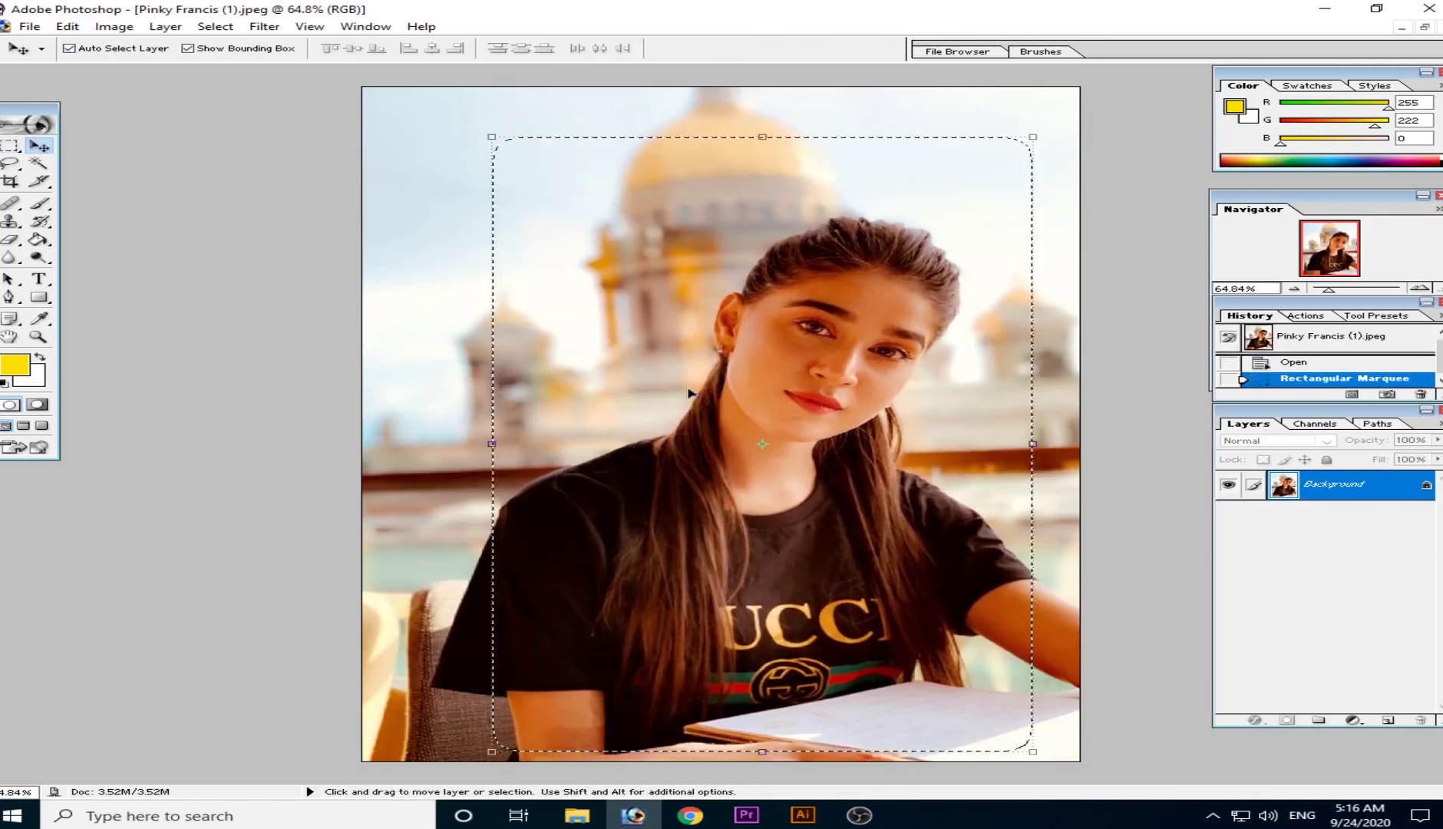
pyautogui.hotkey('ctrl', 'z')
pyautogui.hotkey('ctrl', 'z')
pyautogui.hotkey('ctrl', 'z')
pyautogui.hotkey('ctrl', 'z')
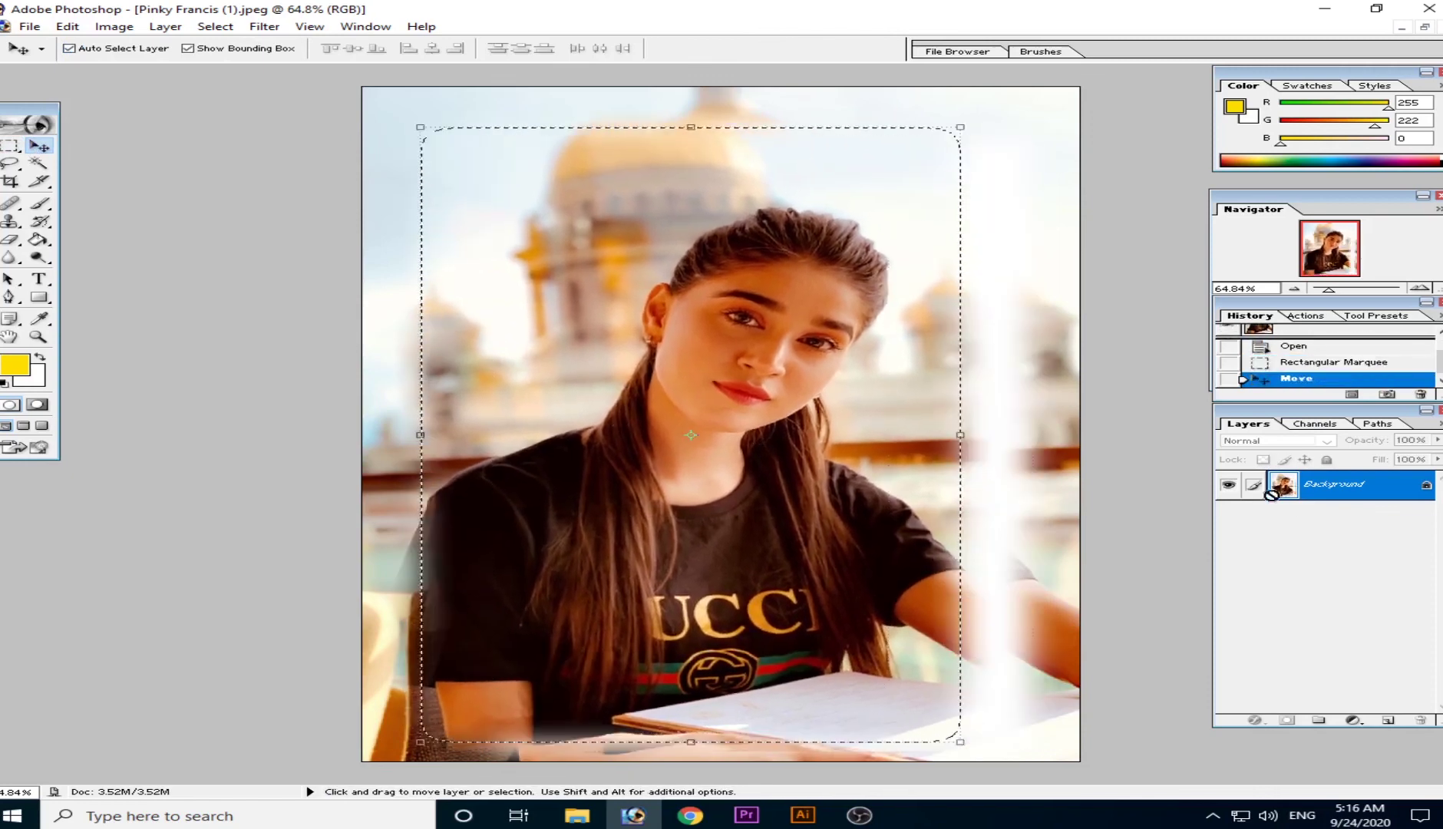
pyautogui.hotkey('ctrl', 'd')
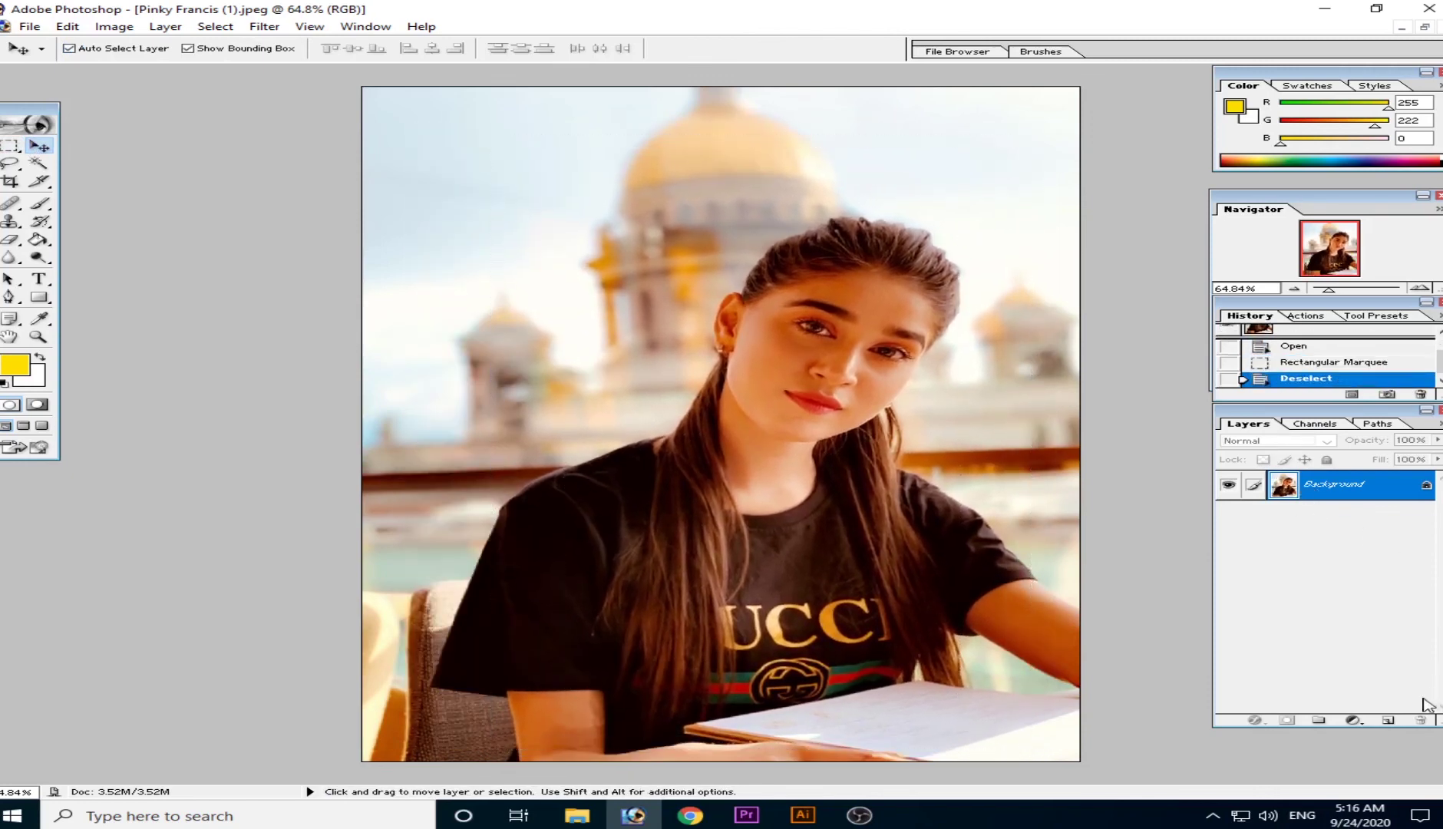
# Step: Add a new layer above the portrait and draw a rectangular selection with 20 px feather, leaving a narrow border around the photo
pyautogui.click(1389, 720)
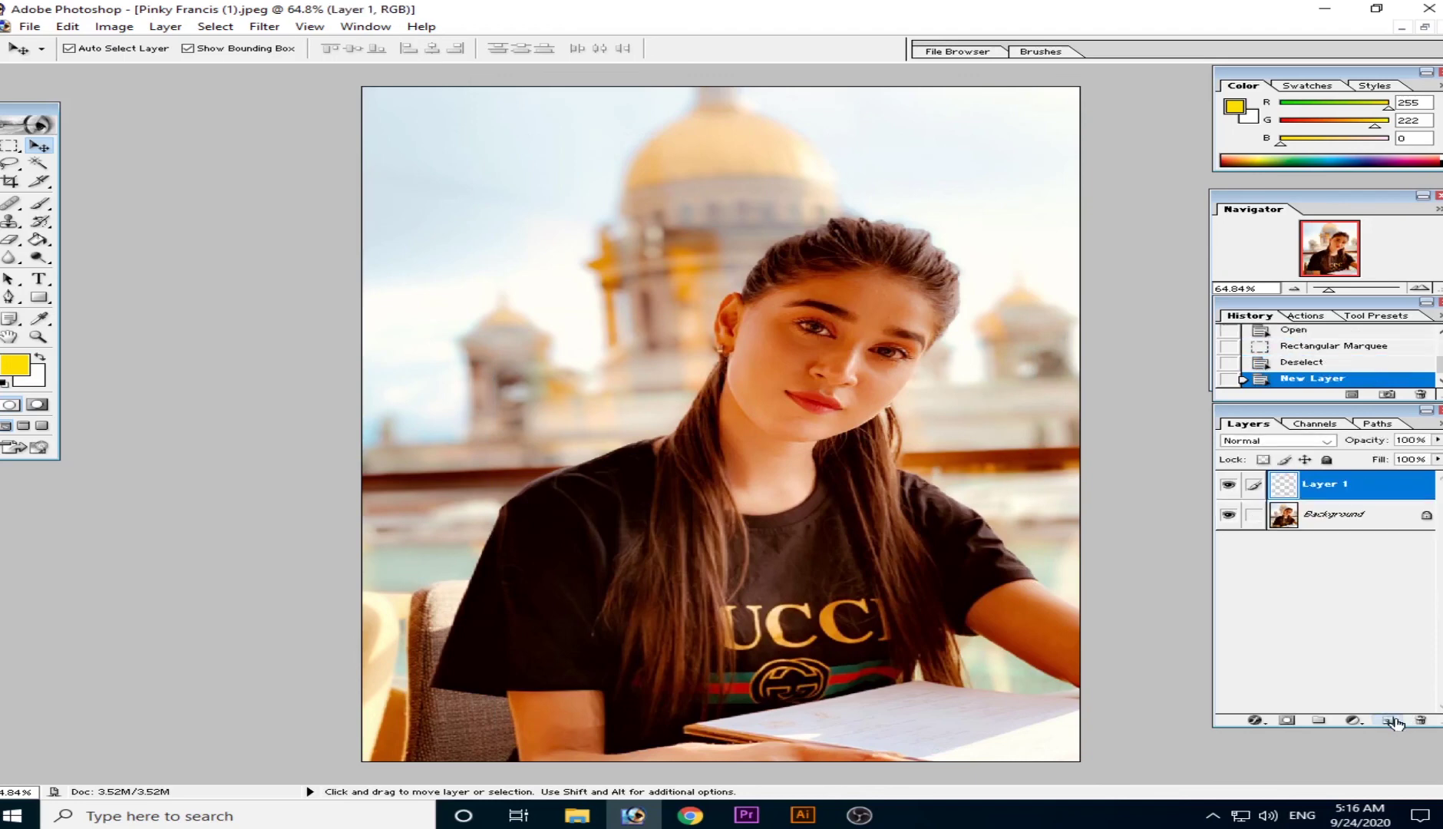
pyautogui.click(10, 145)
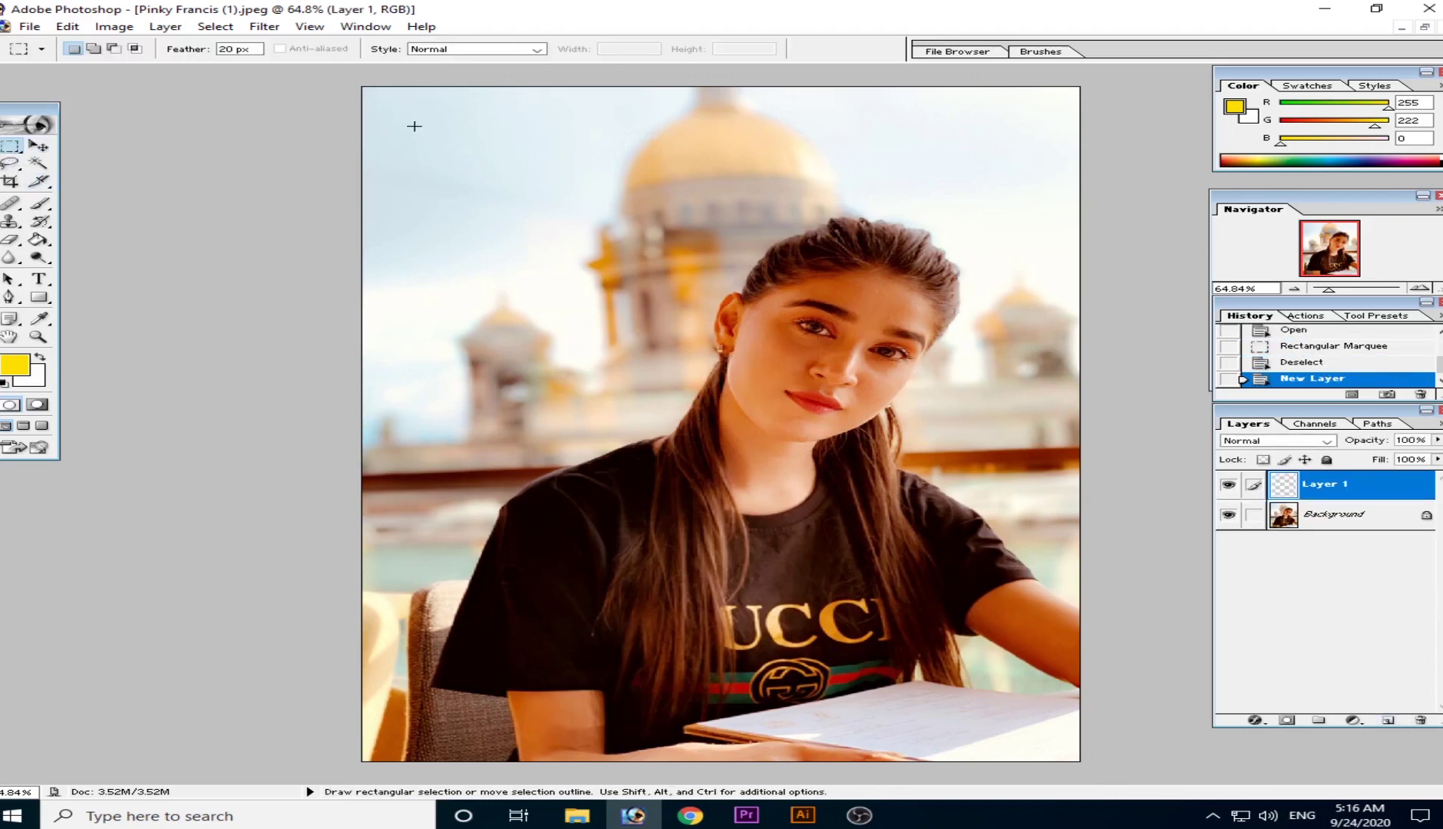
pyautogui.moveTo(486, 175)
pyautogui.mouseDown()
pyautogui.moveTo(830, 503)
pyautogui.moveTo(987, 714)
pyautogui.moveTo(1035, 745)
pyautogui.mouseUp()
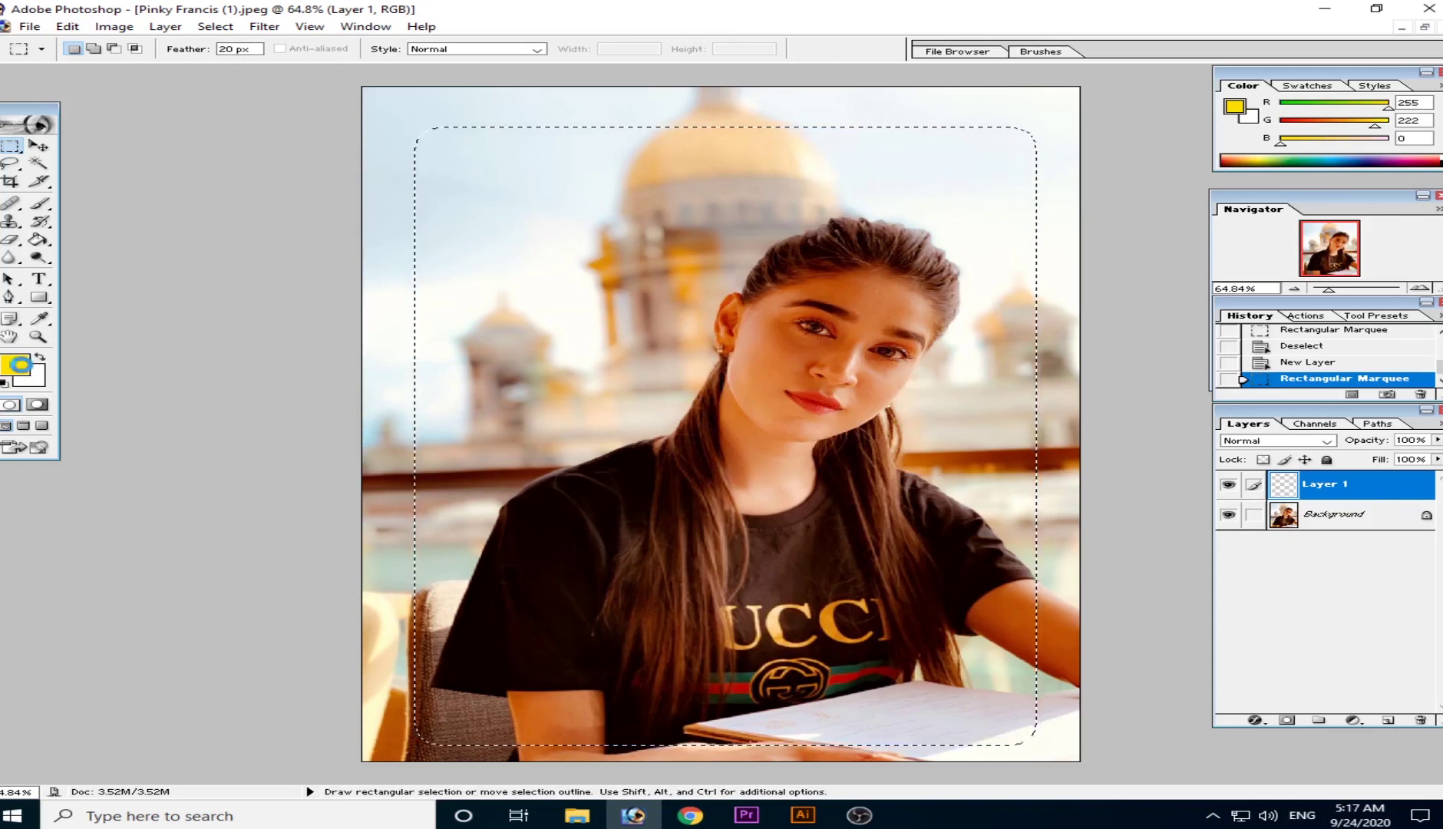
# Step: Set the foreground color to pure white
pyautogui.click(25, 368)
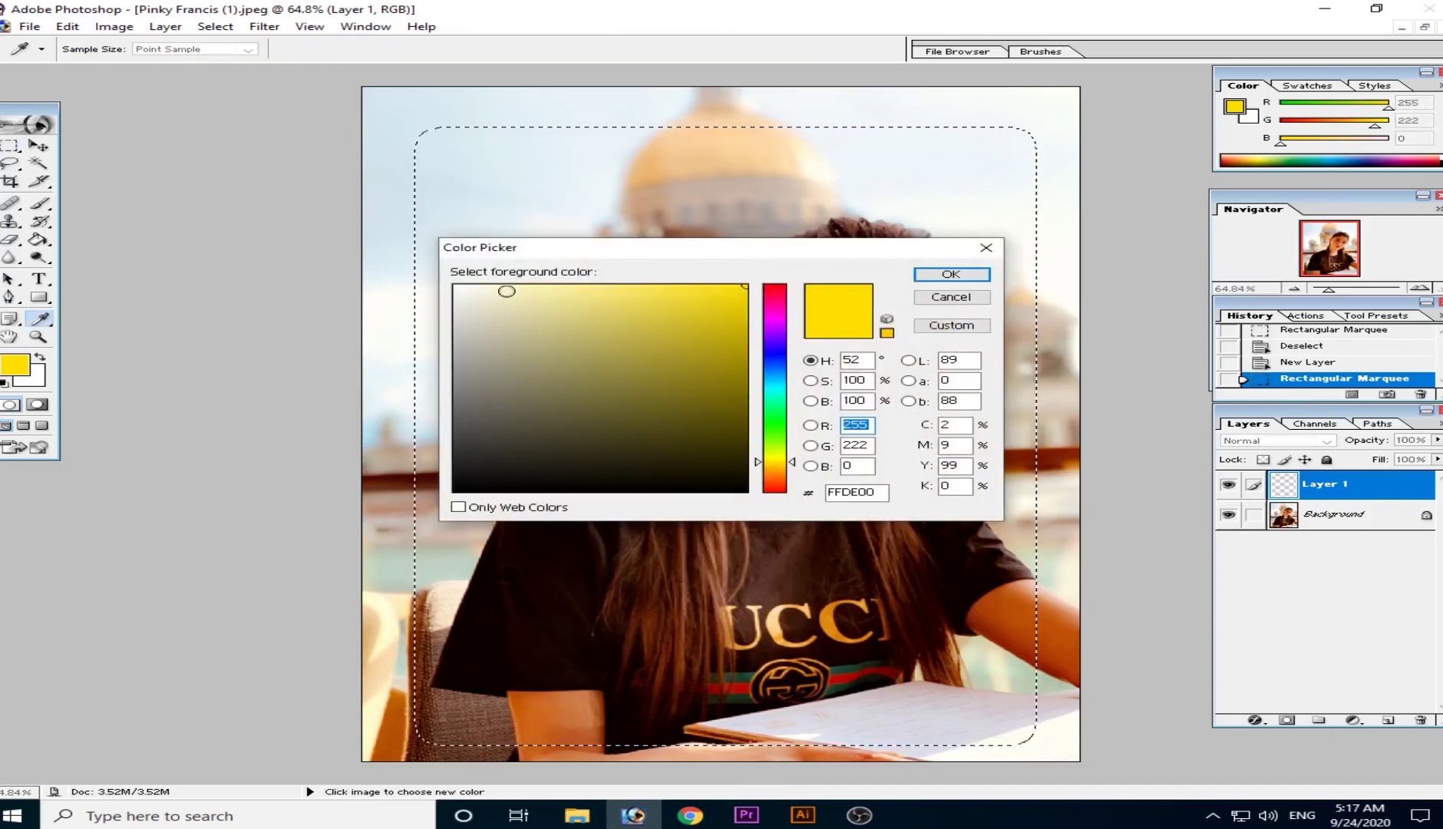
pyautogui.moveTo(499, 292); pyautogui.dragTo(396, 280)
pyautogui.click(931, 276)
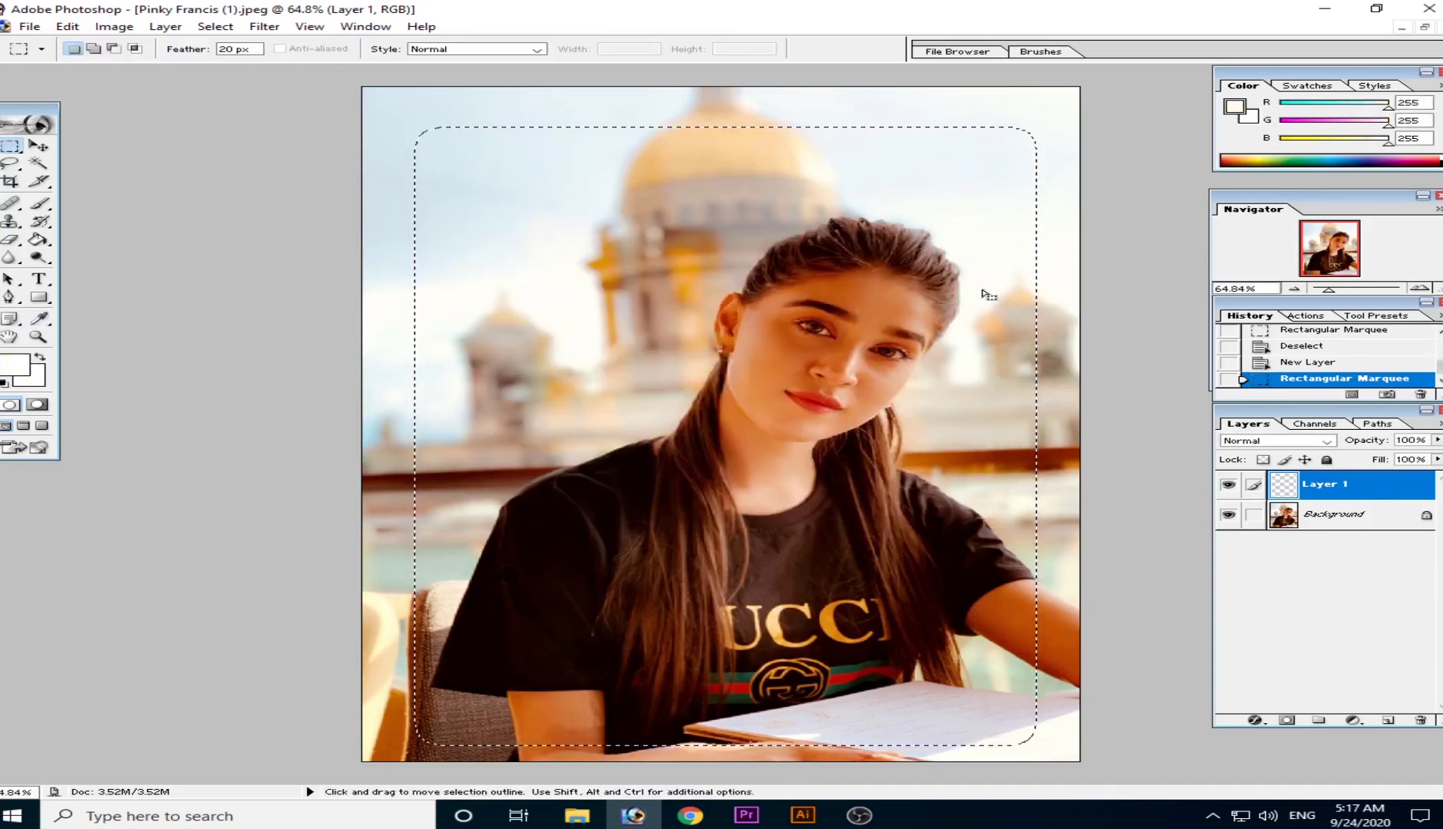
# Step: Try filling the feathered selection on Layer 1 with white, deselect, and undo both the deselection and the fill
pyautogui.click(38, 239)
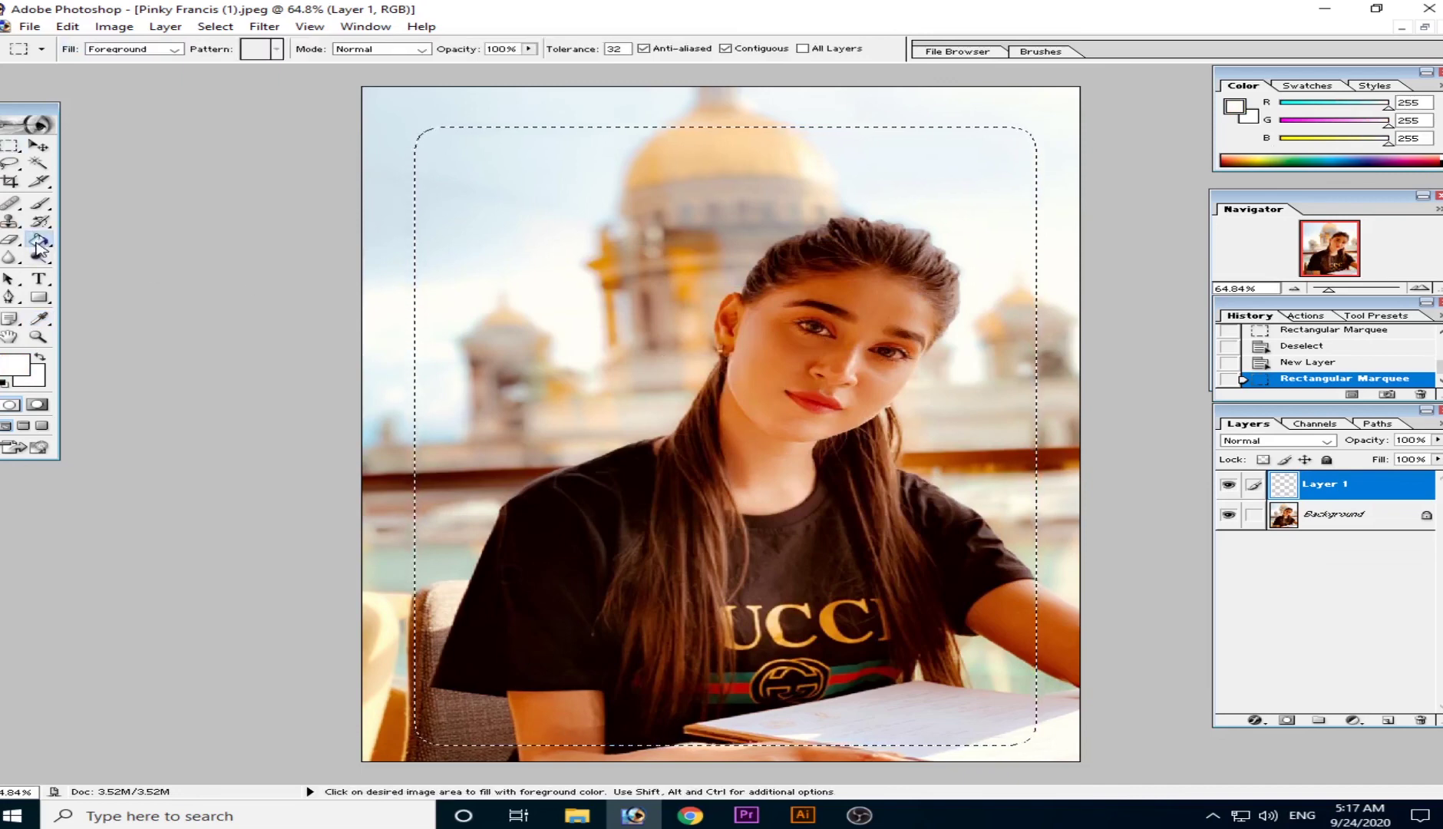
pyautogui.click(585, 210)
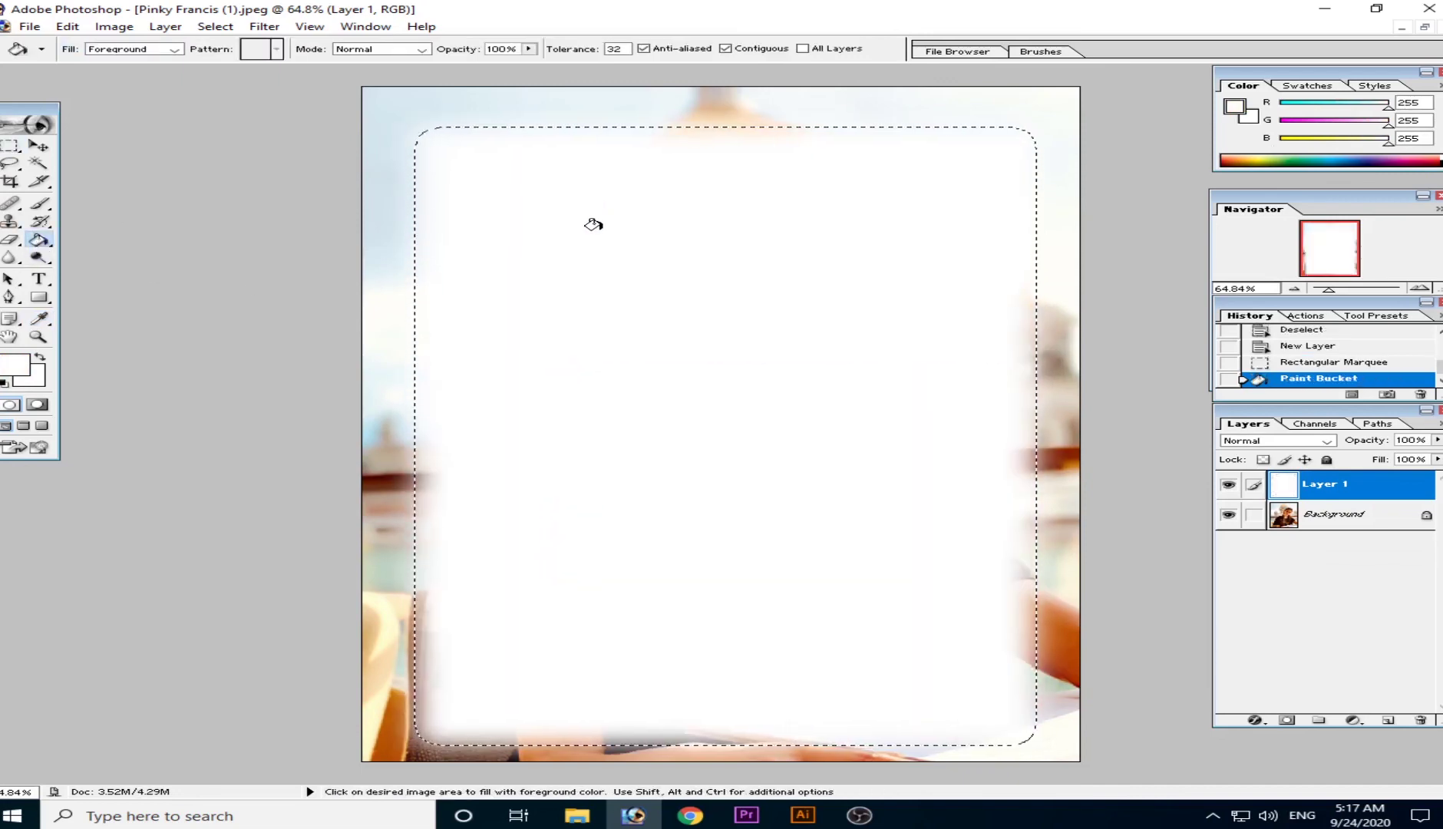
pyautogui.hotkey('ctrl', 'd')
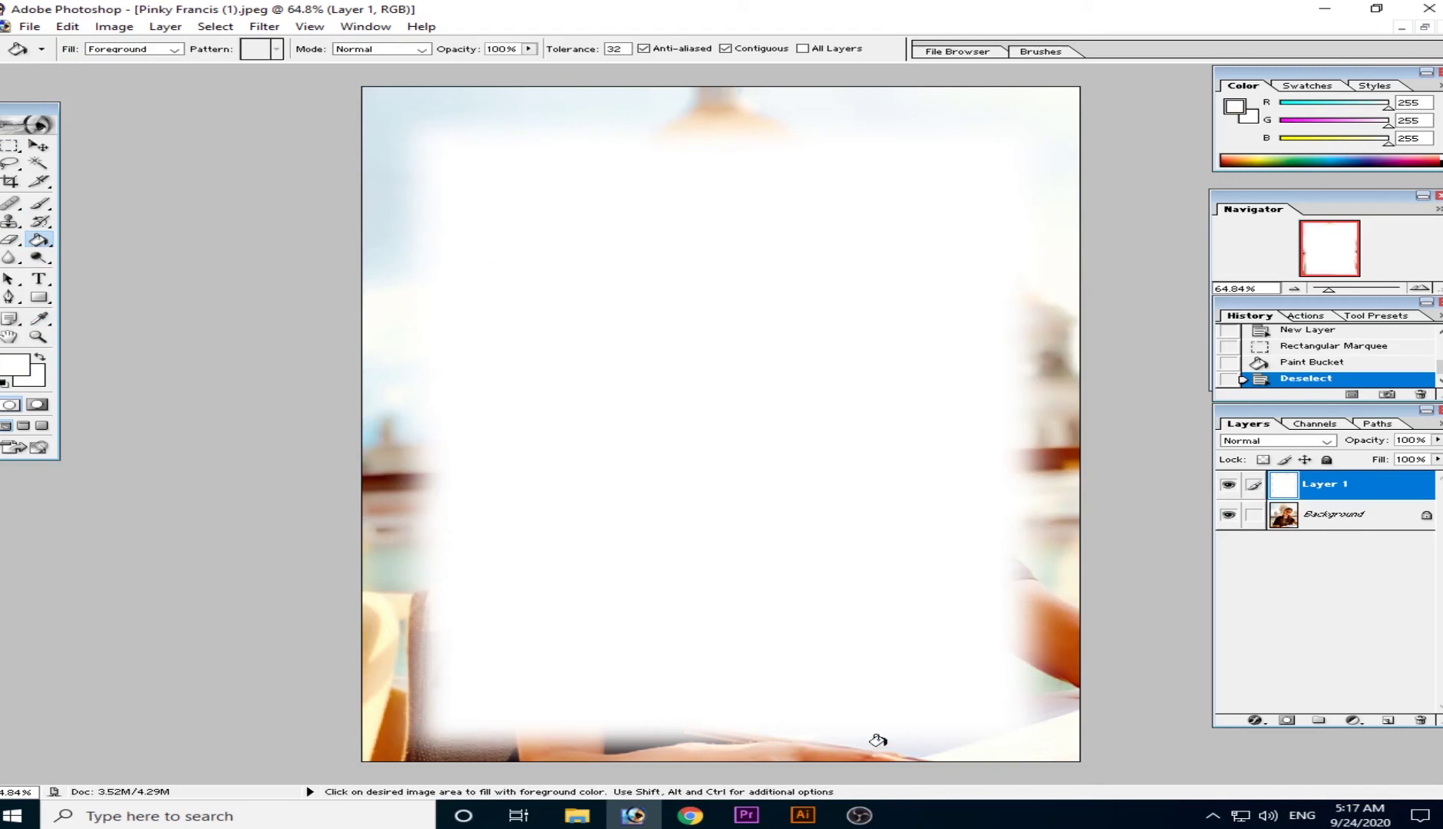
pyautogui.hotkey('ctrl', 'alt', 'z')
pyautogui.hotkey('ctrl', 'alt', 'z')
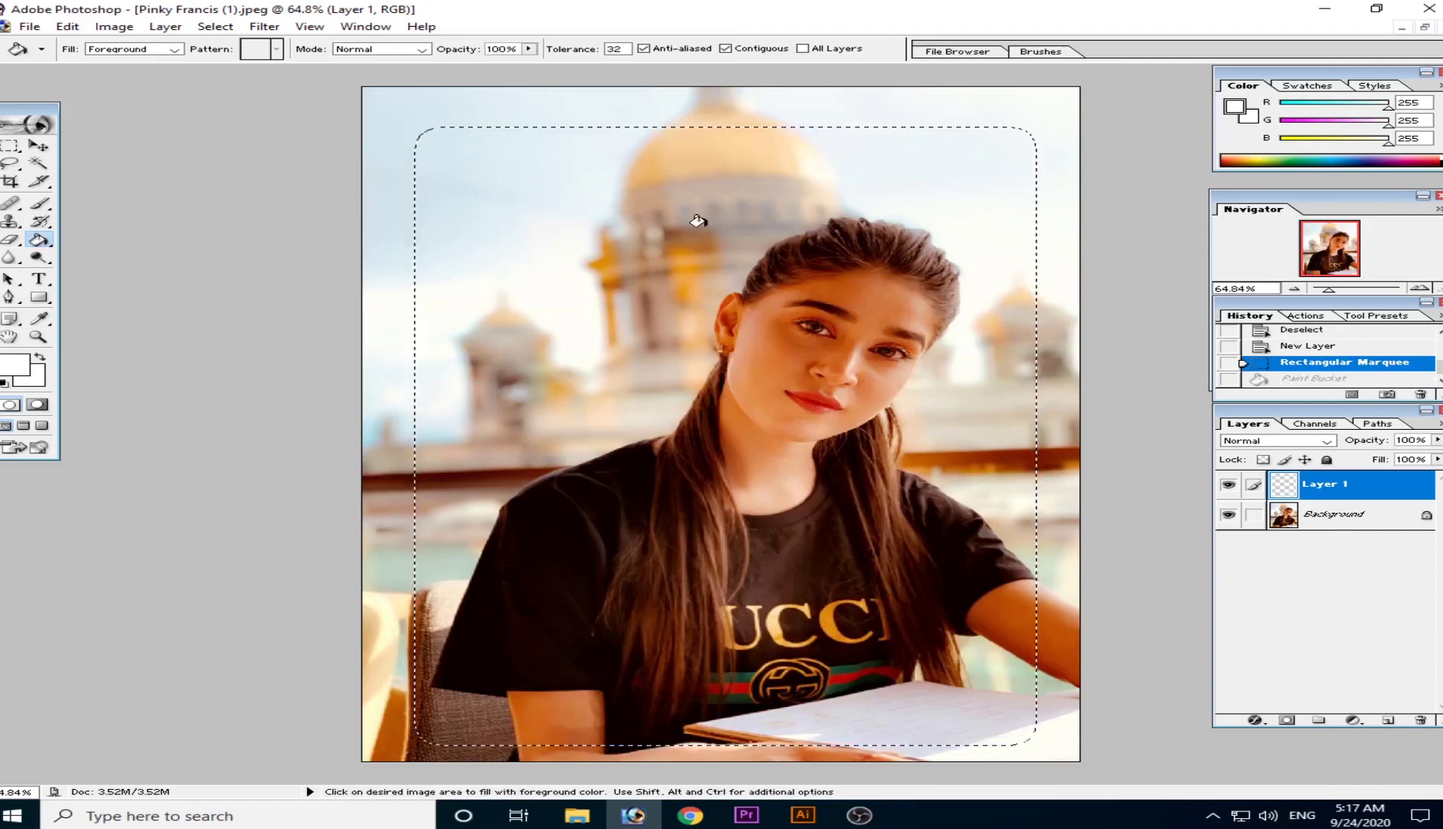
# Step: Invert the feathered selection to select the outer border of the photo
pyautogui.click(10, 145)
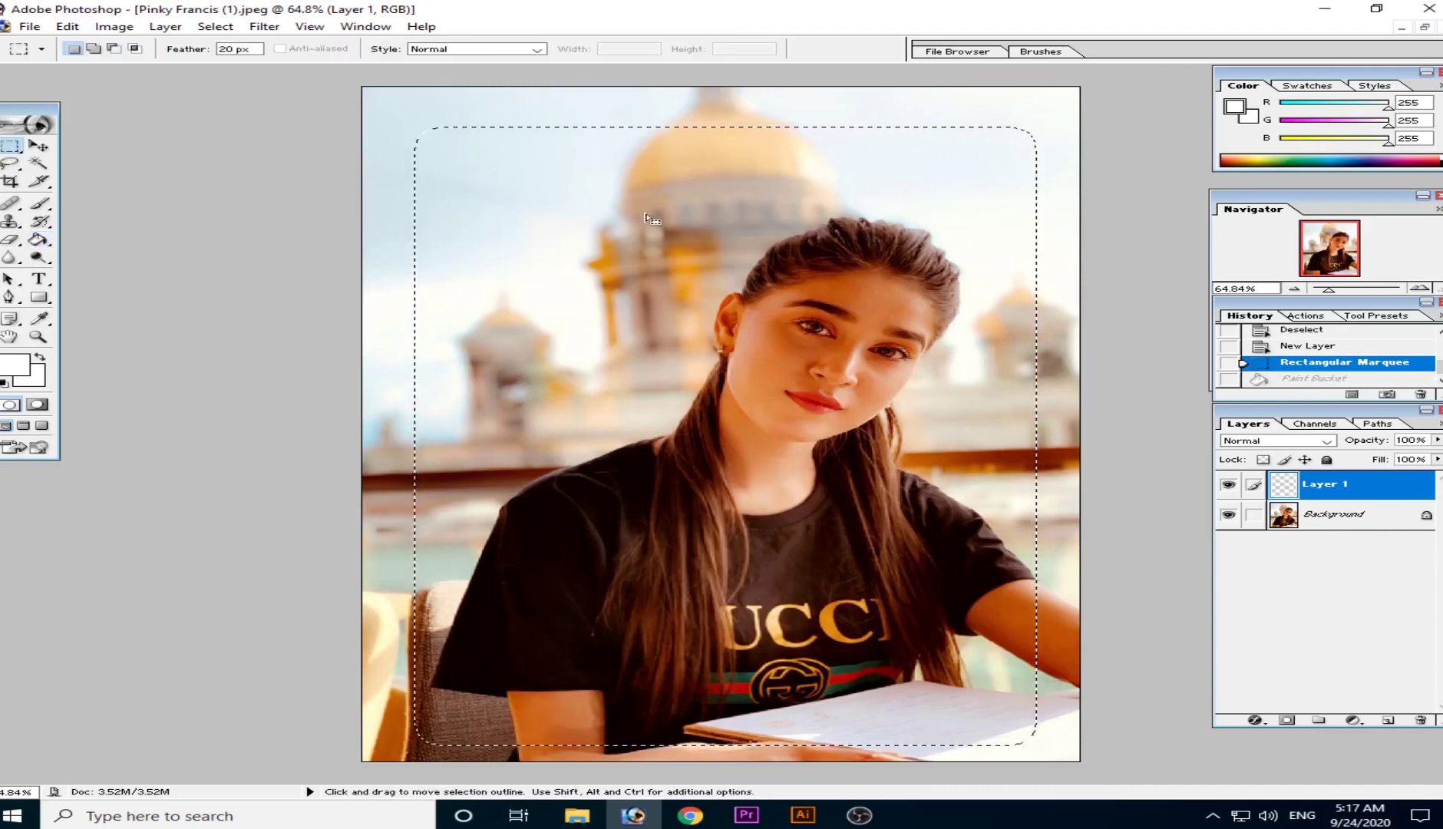
pyautogui.rightClick(650, 218)
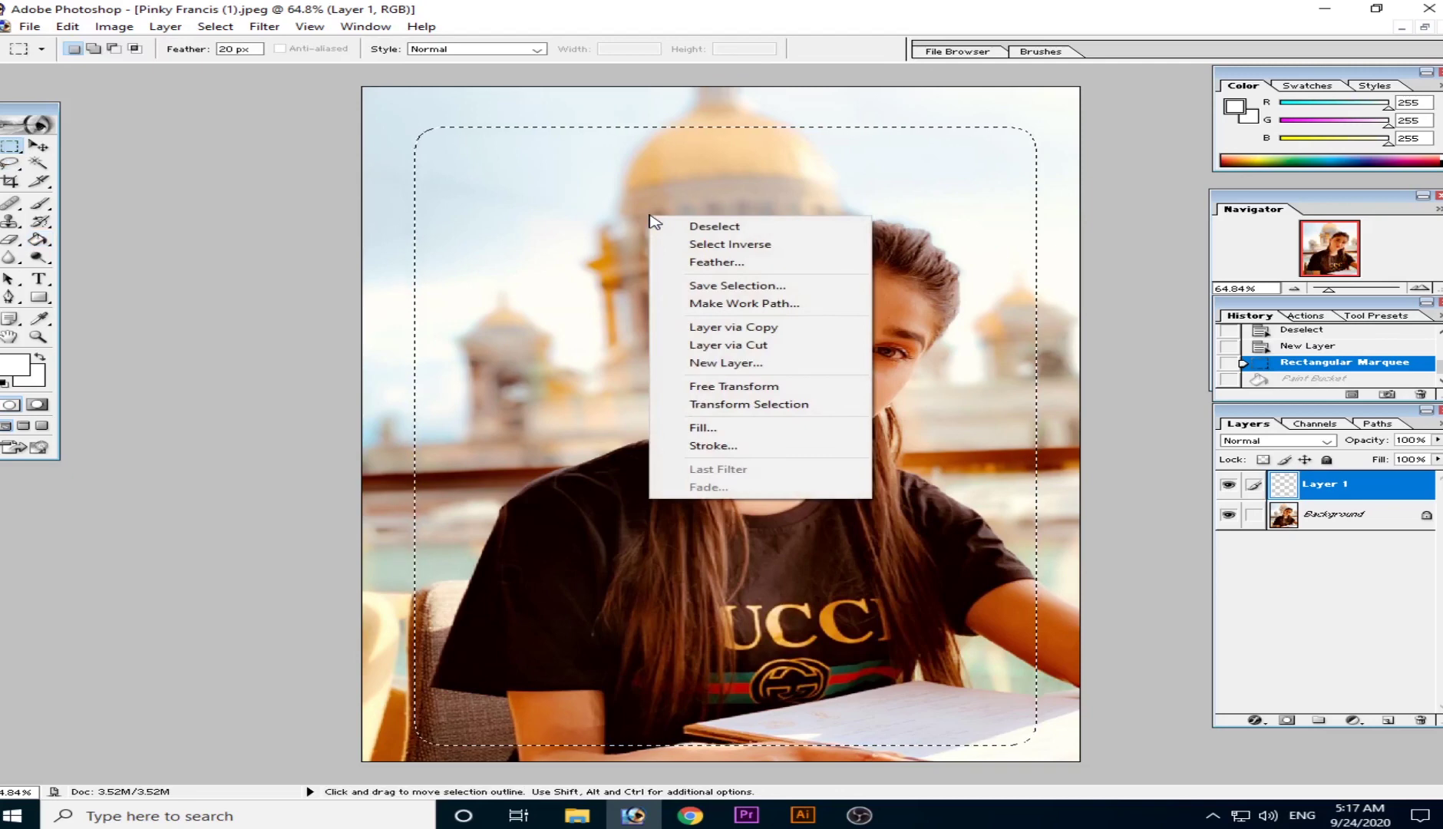
pyautogui.click(727, 244)
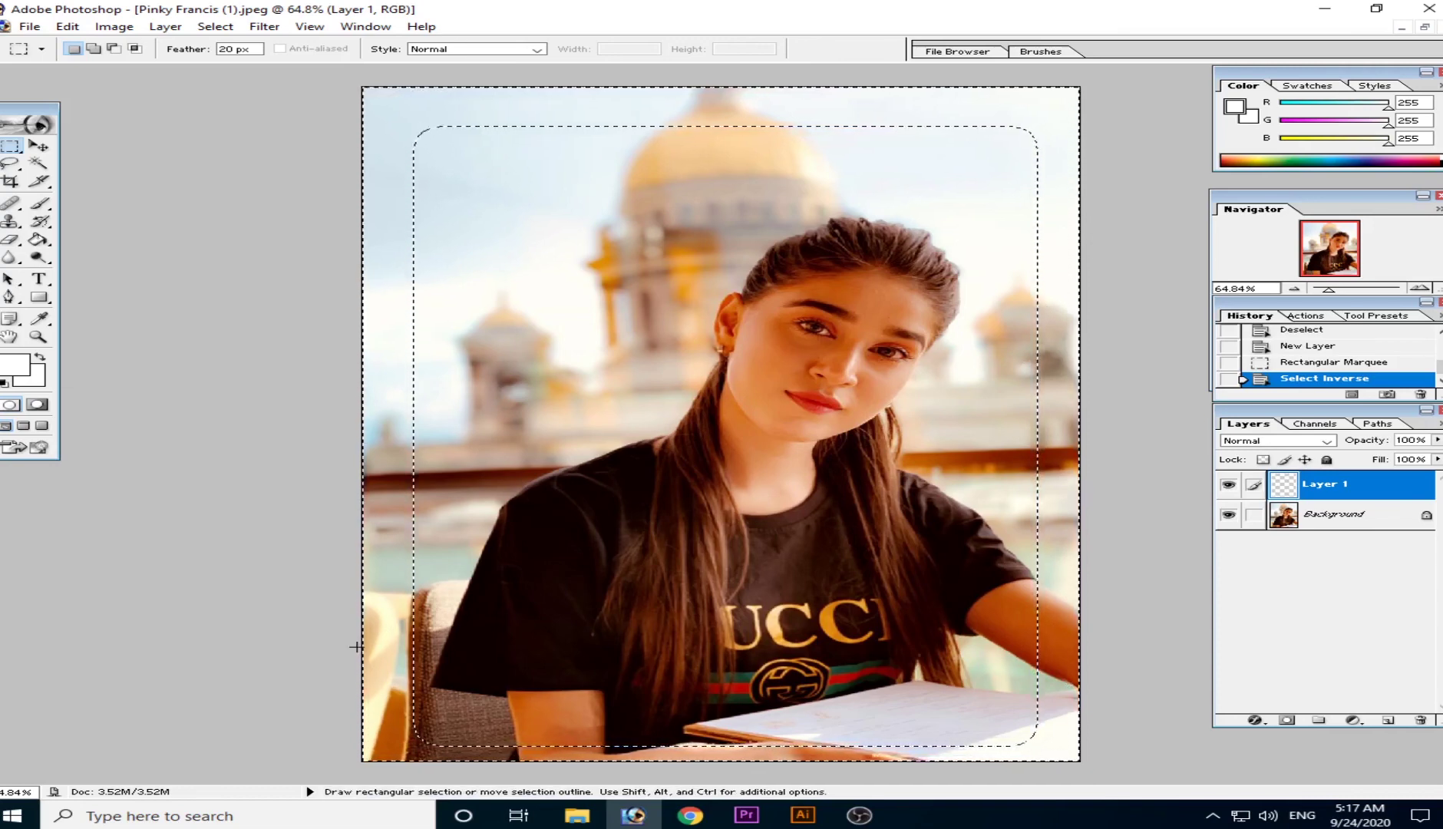
# Step: Fill the selected border on Layer 1 with white, preview it without the selection, and restore the selection
pyautogui.click(39, 240)
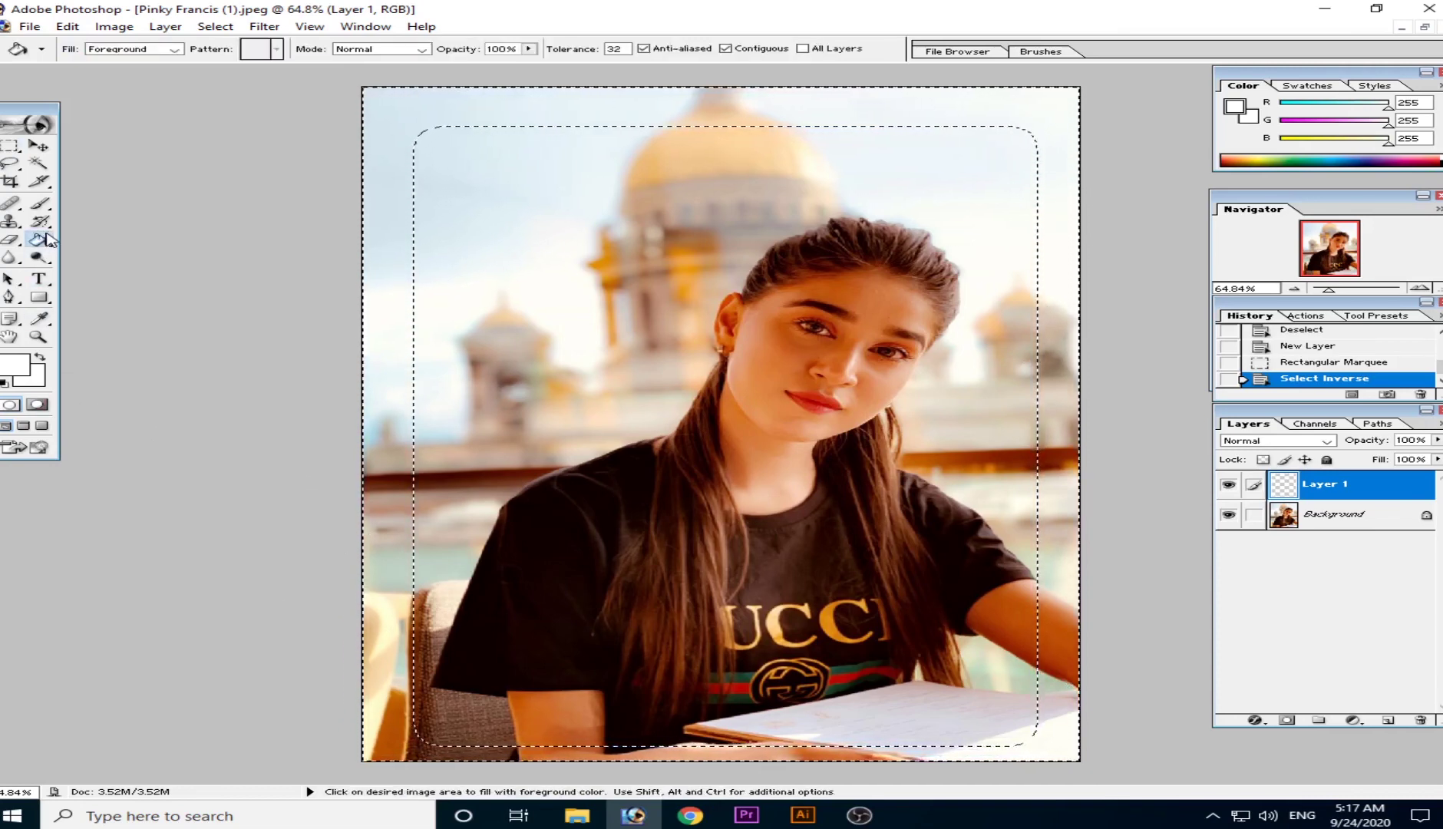
pyautogui.click(395, 105)
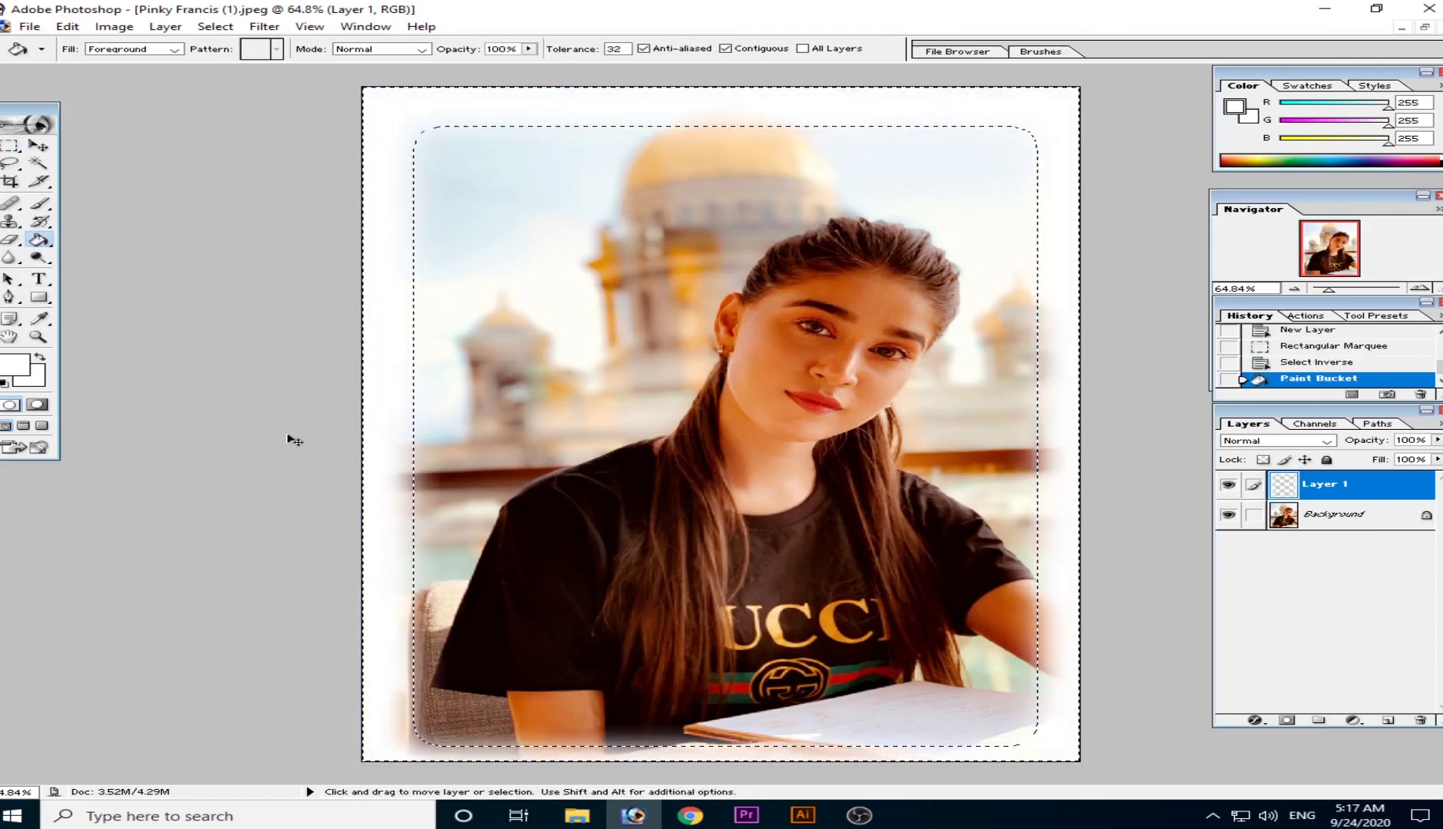
pyautogui.hotkey('ctrl', 'd')
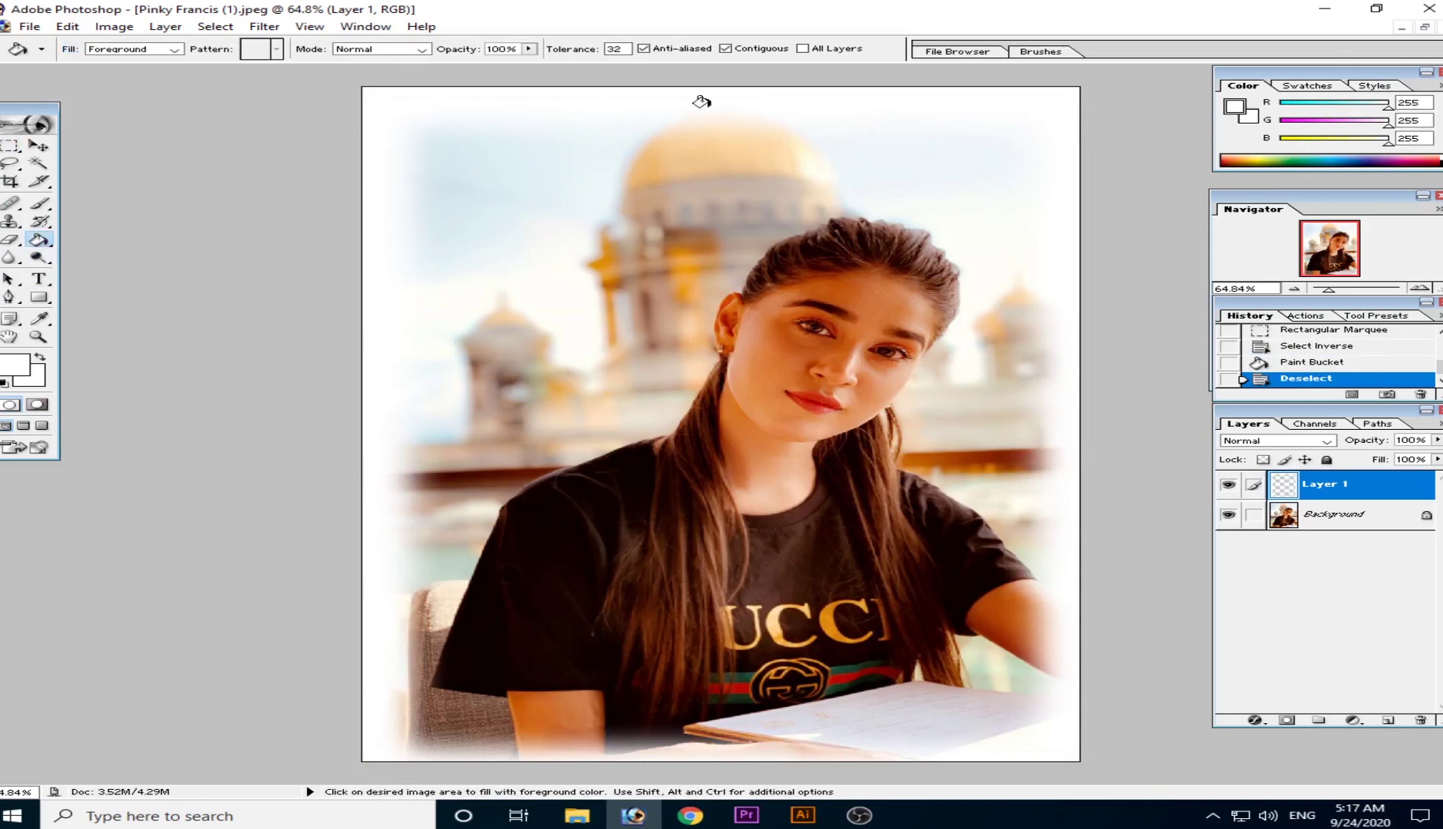
pyautogui.hotkey('ctrl', 'z')
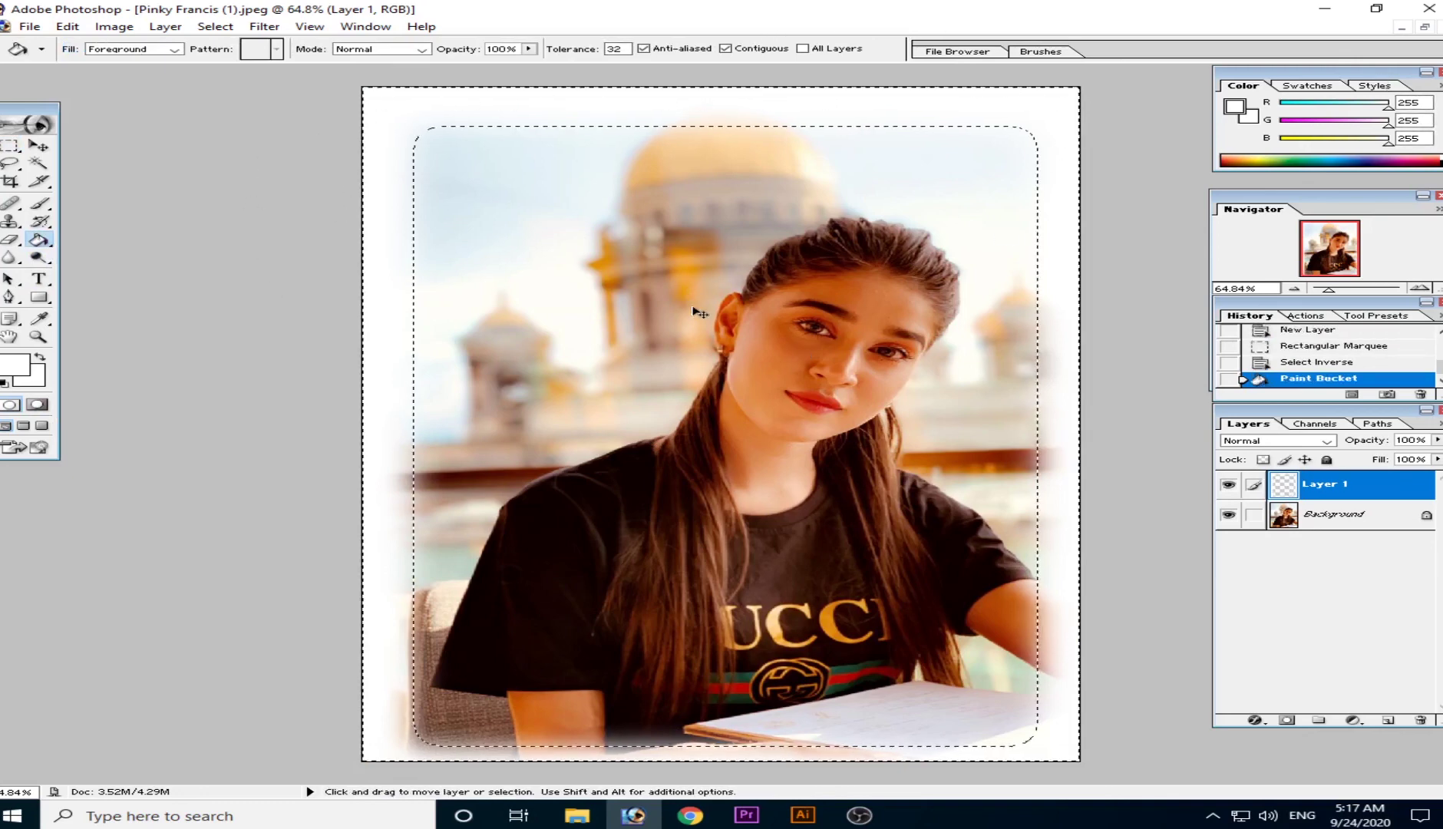
# Step: Set the foreground color to orange (RGB 225, 136, 20) by sampling the gold lettering on the woman's shirt
pyautogui.click(15, 366)
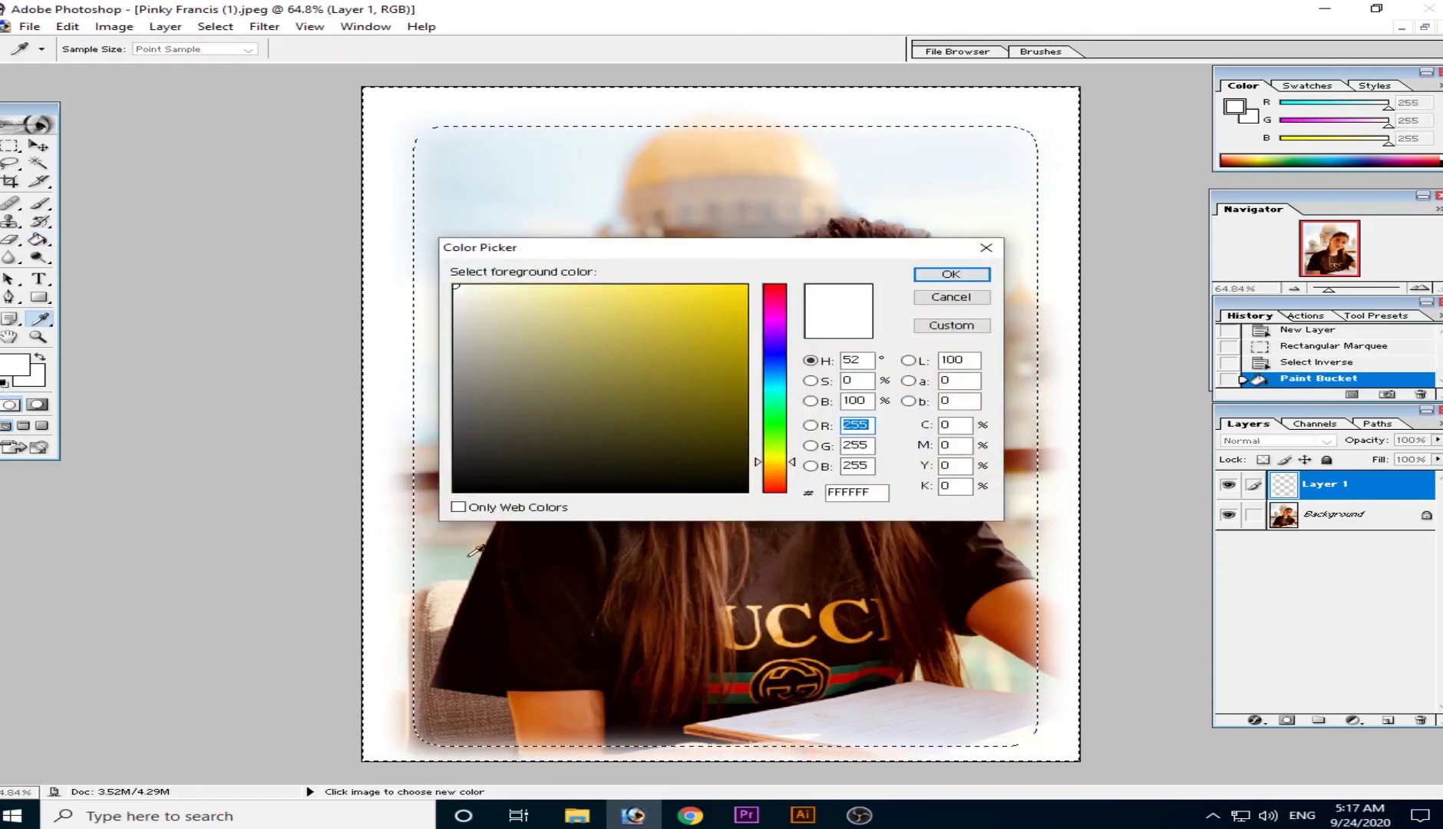
pyautogui.click(485, 639)
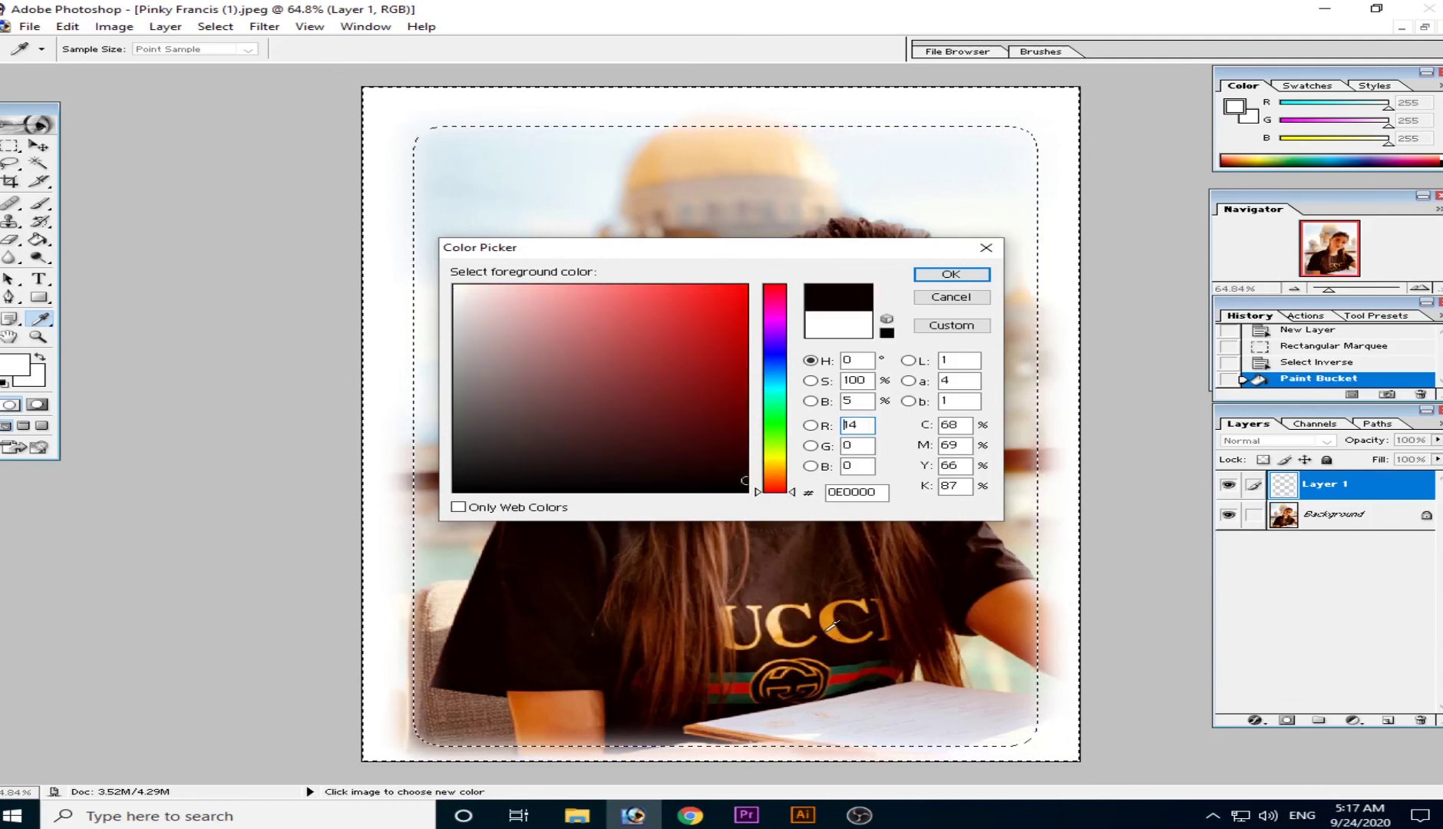
pyautogui.click(832, 627)
pyautogui.click(949, 274)
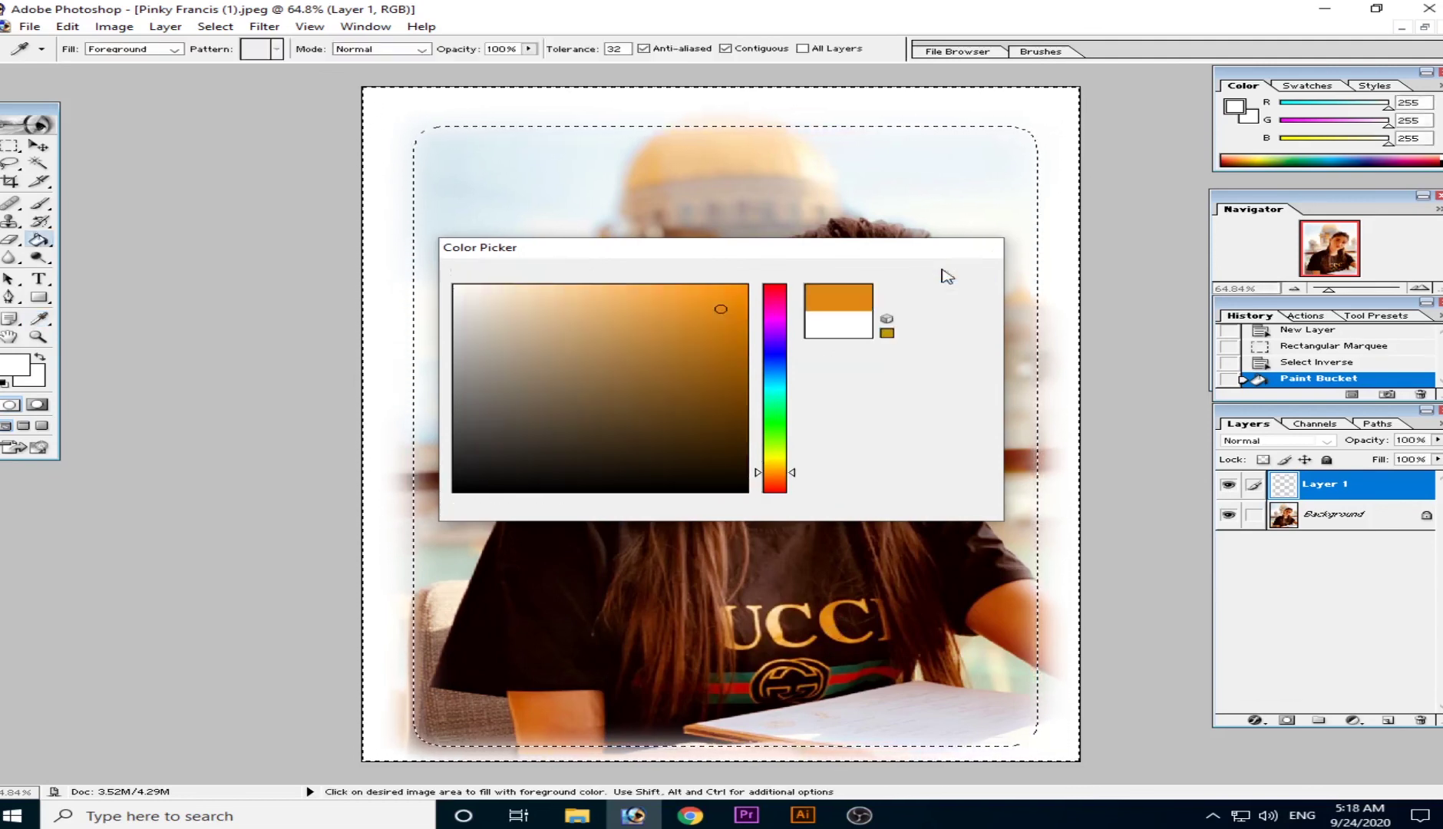
# Step: Fill the selected border on Layer 1 with the sampled orange and deselect
pyautogui.click(403, 99)
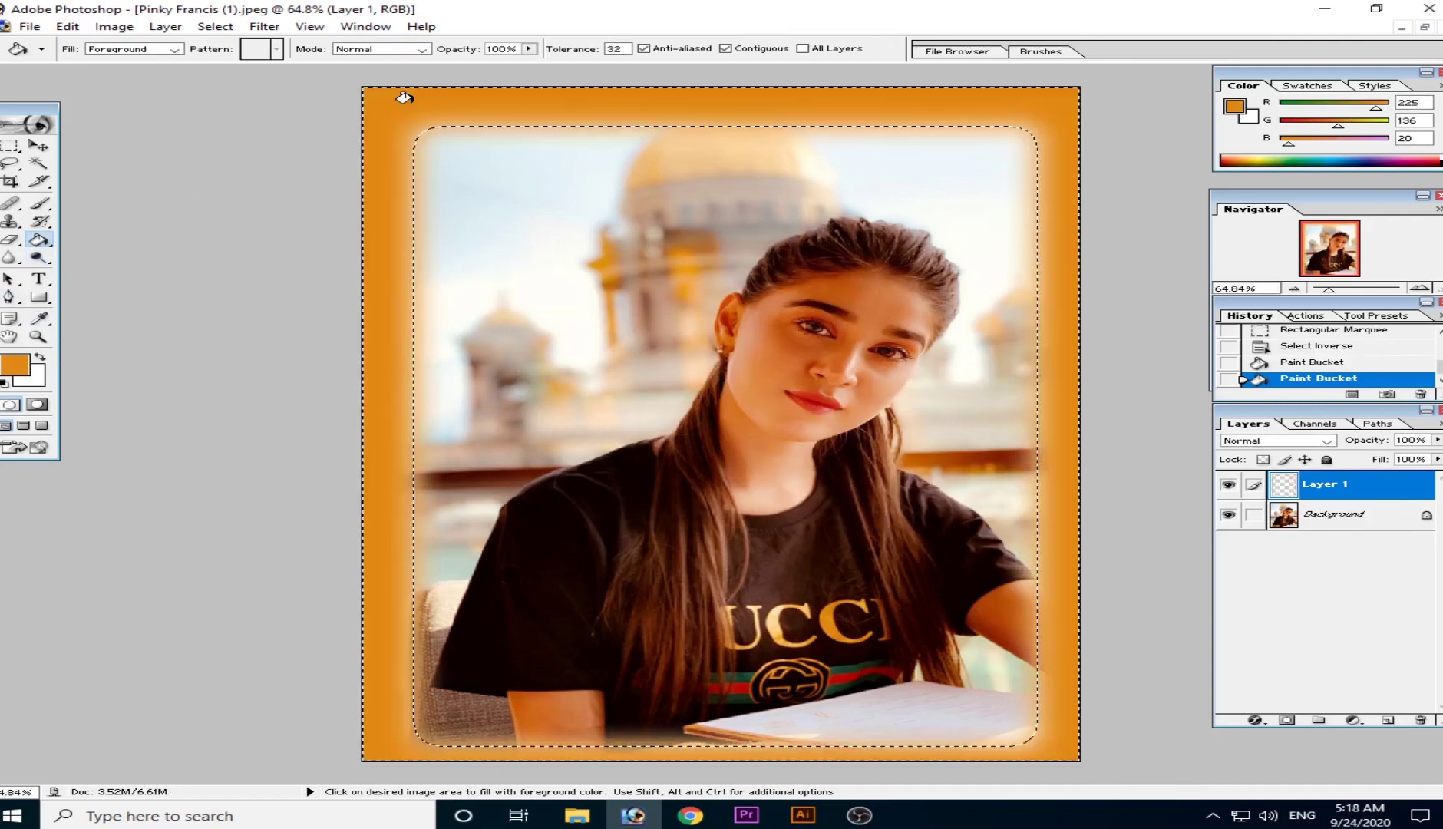
pyautogui.hotkey('ctrl', 'd')
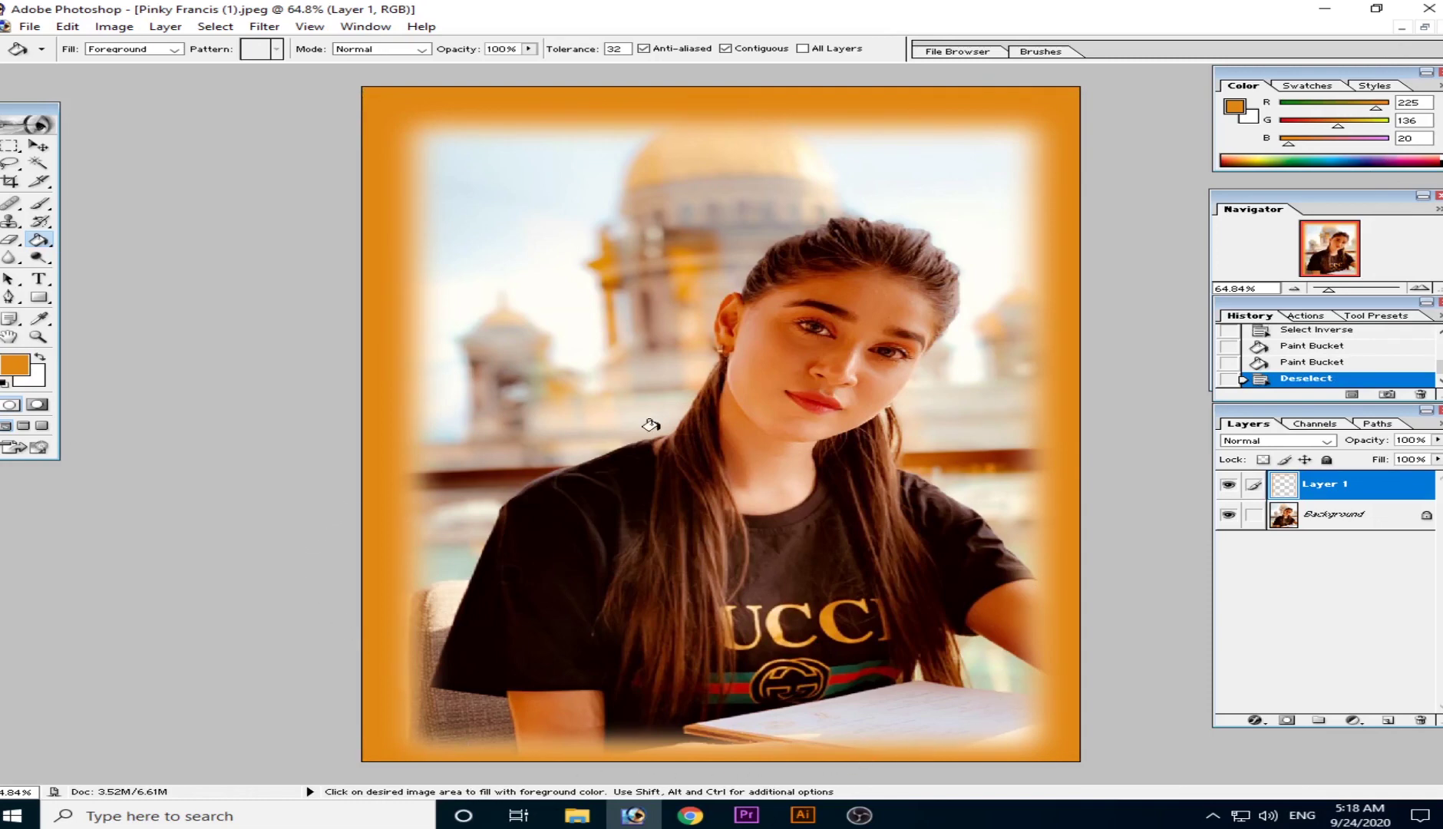
pyautogui.press('ctrl')
pyautogui.press('ctrl')
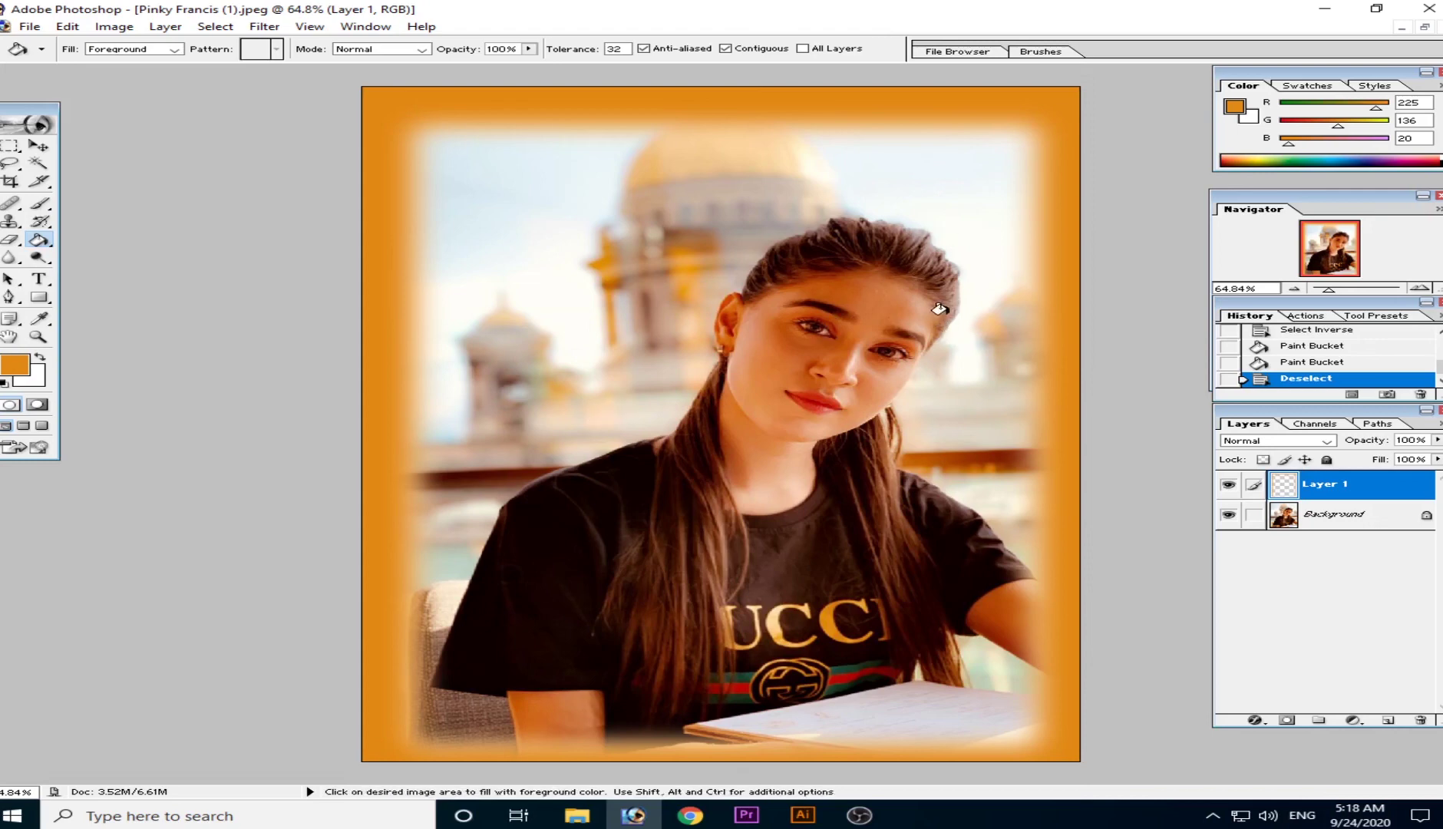